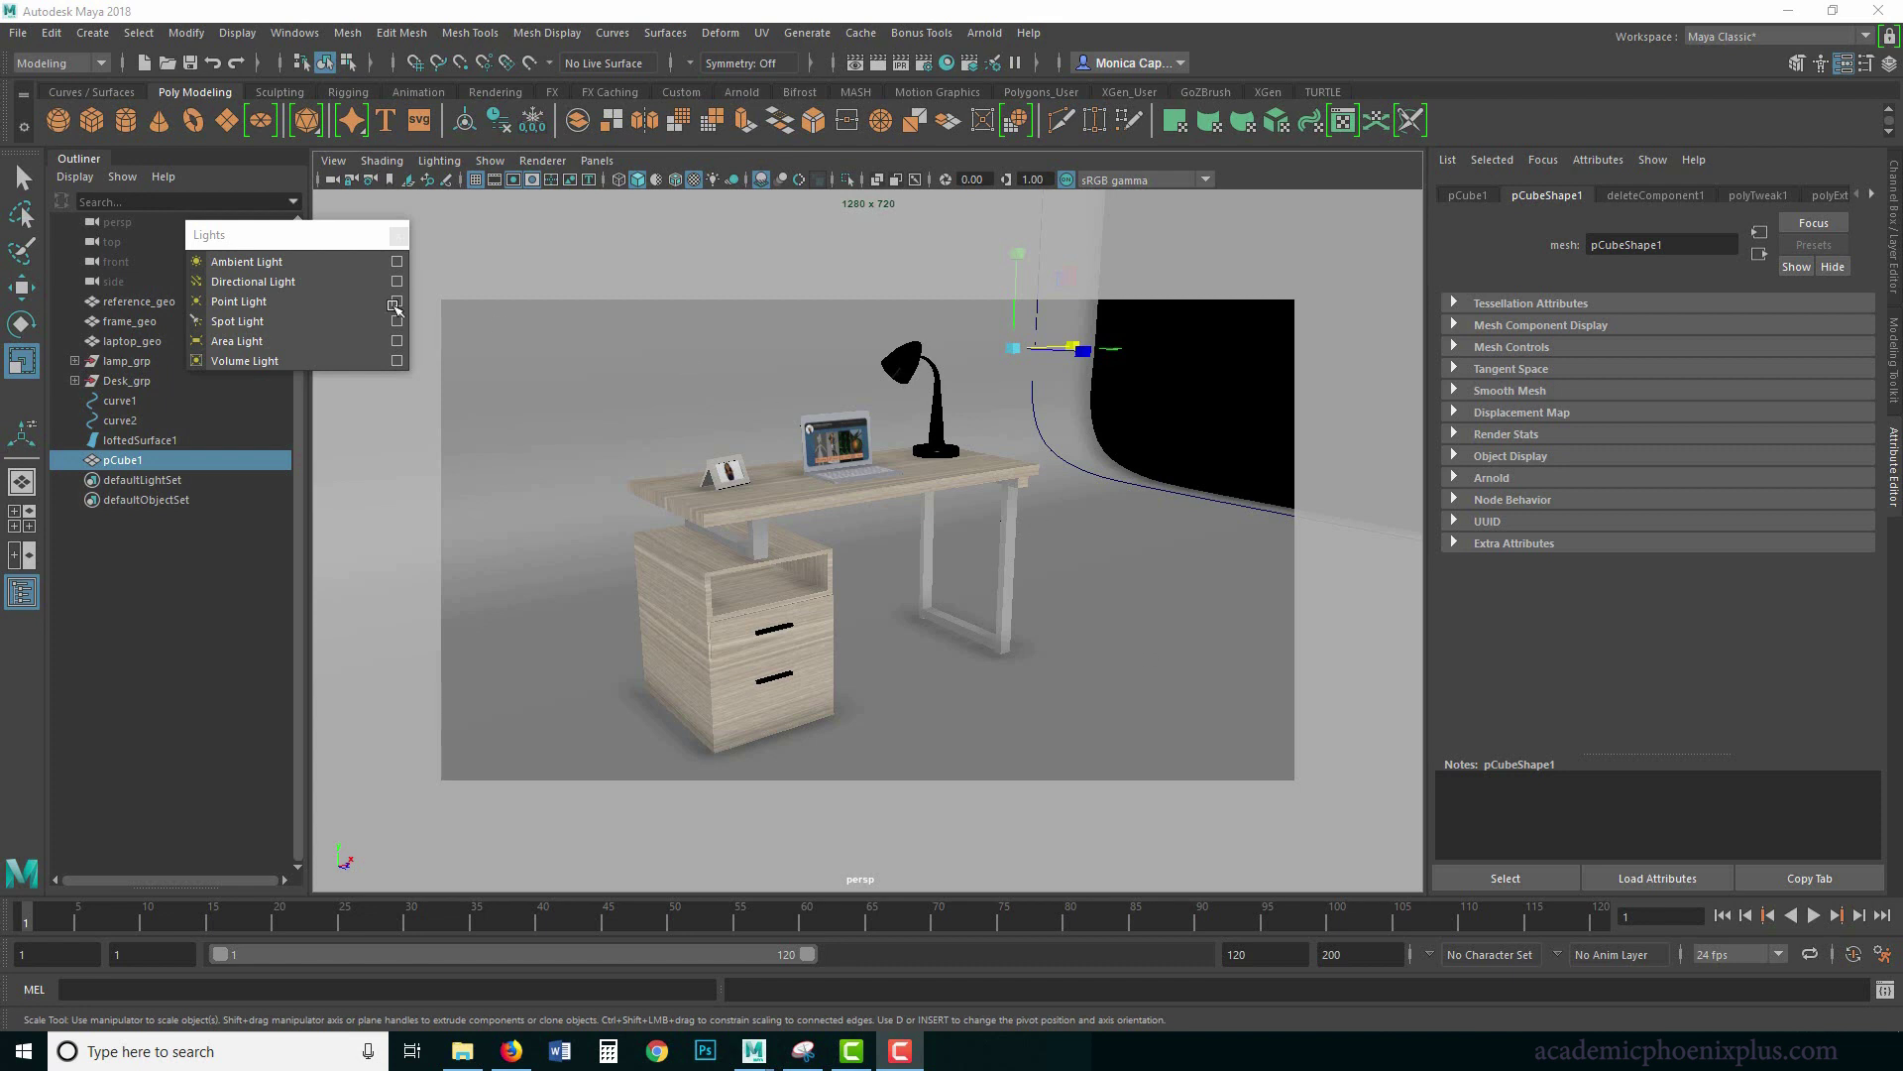
pyautogui.moveTo(272, 239); pyautogui.dragTo(295, 257)
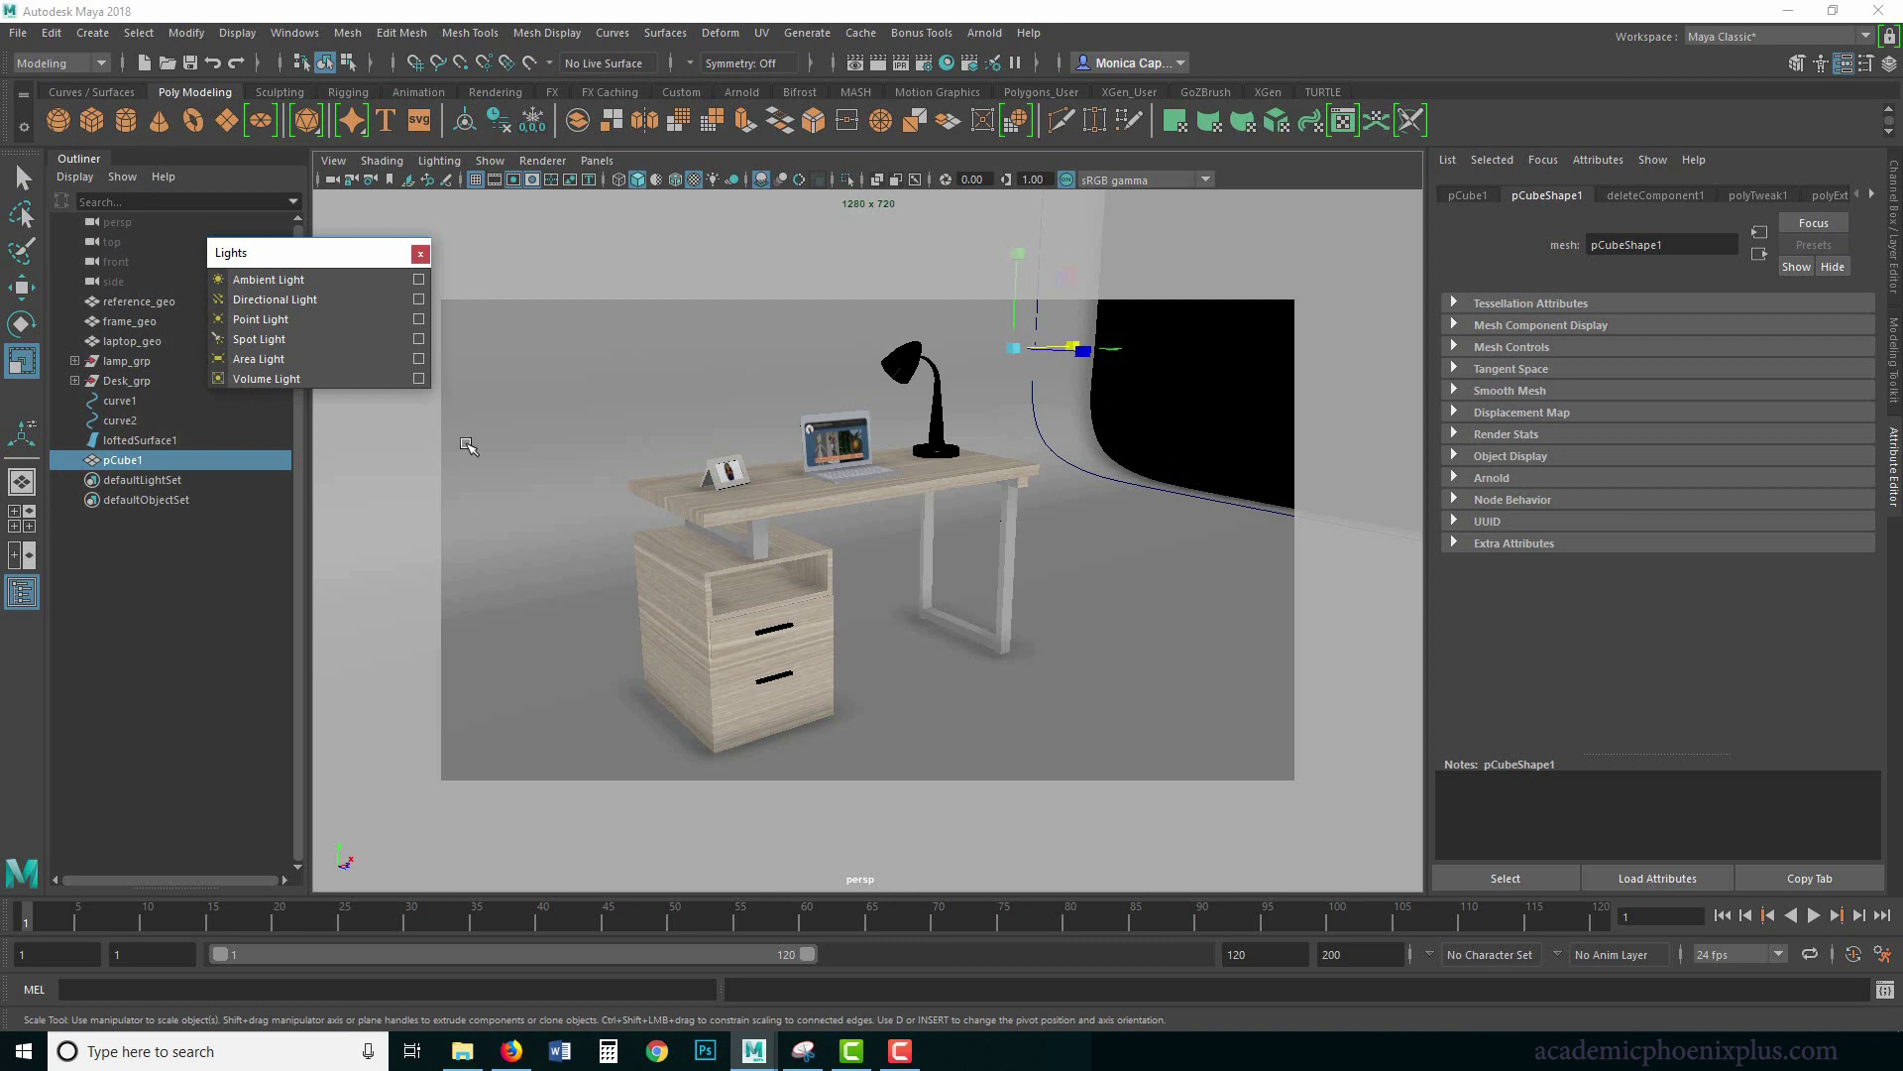
pyautogui.click(984, 33)
pyautogui.moveTo(1053, 135)
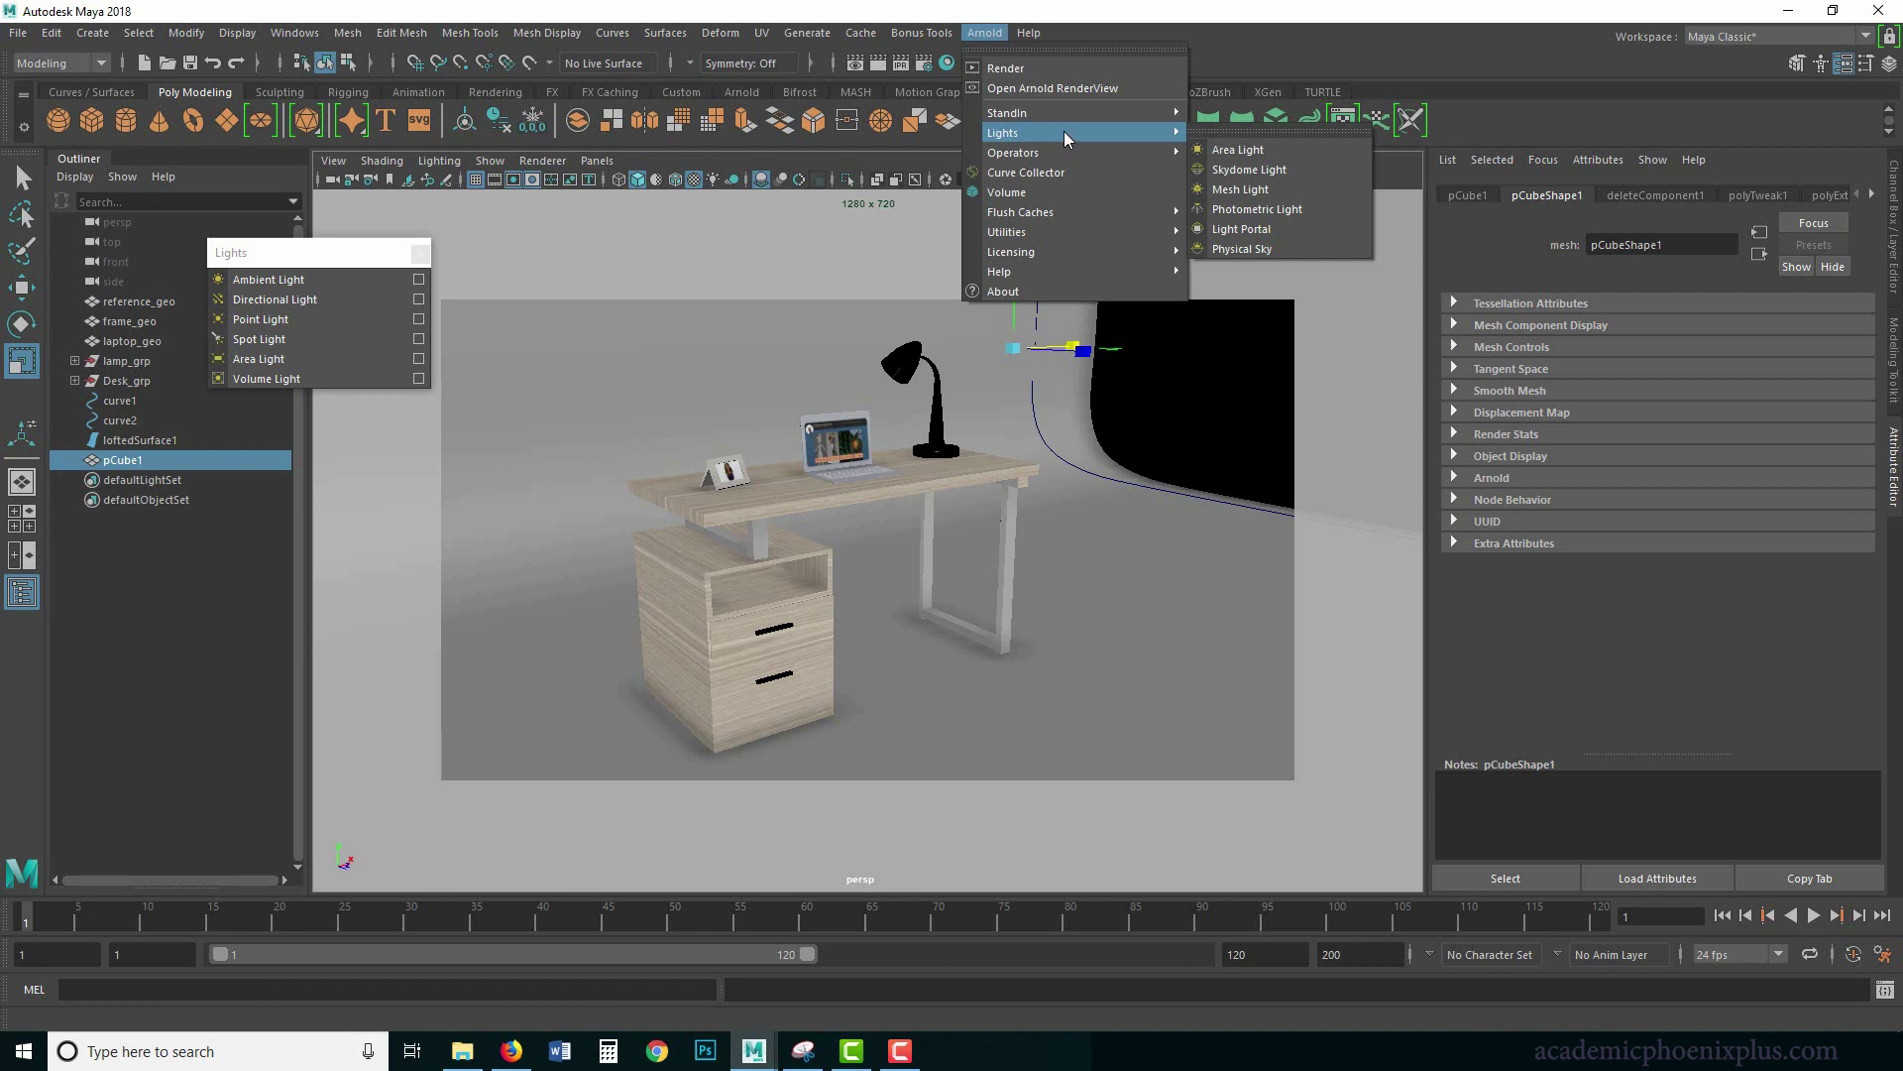
pyautogui.click(988, 37)
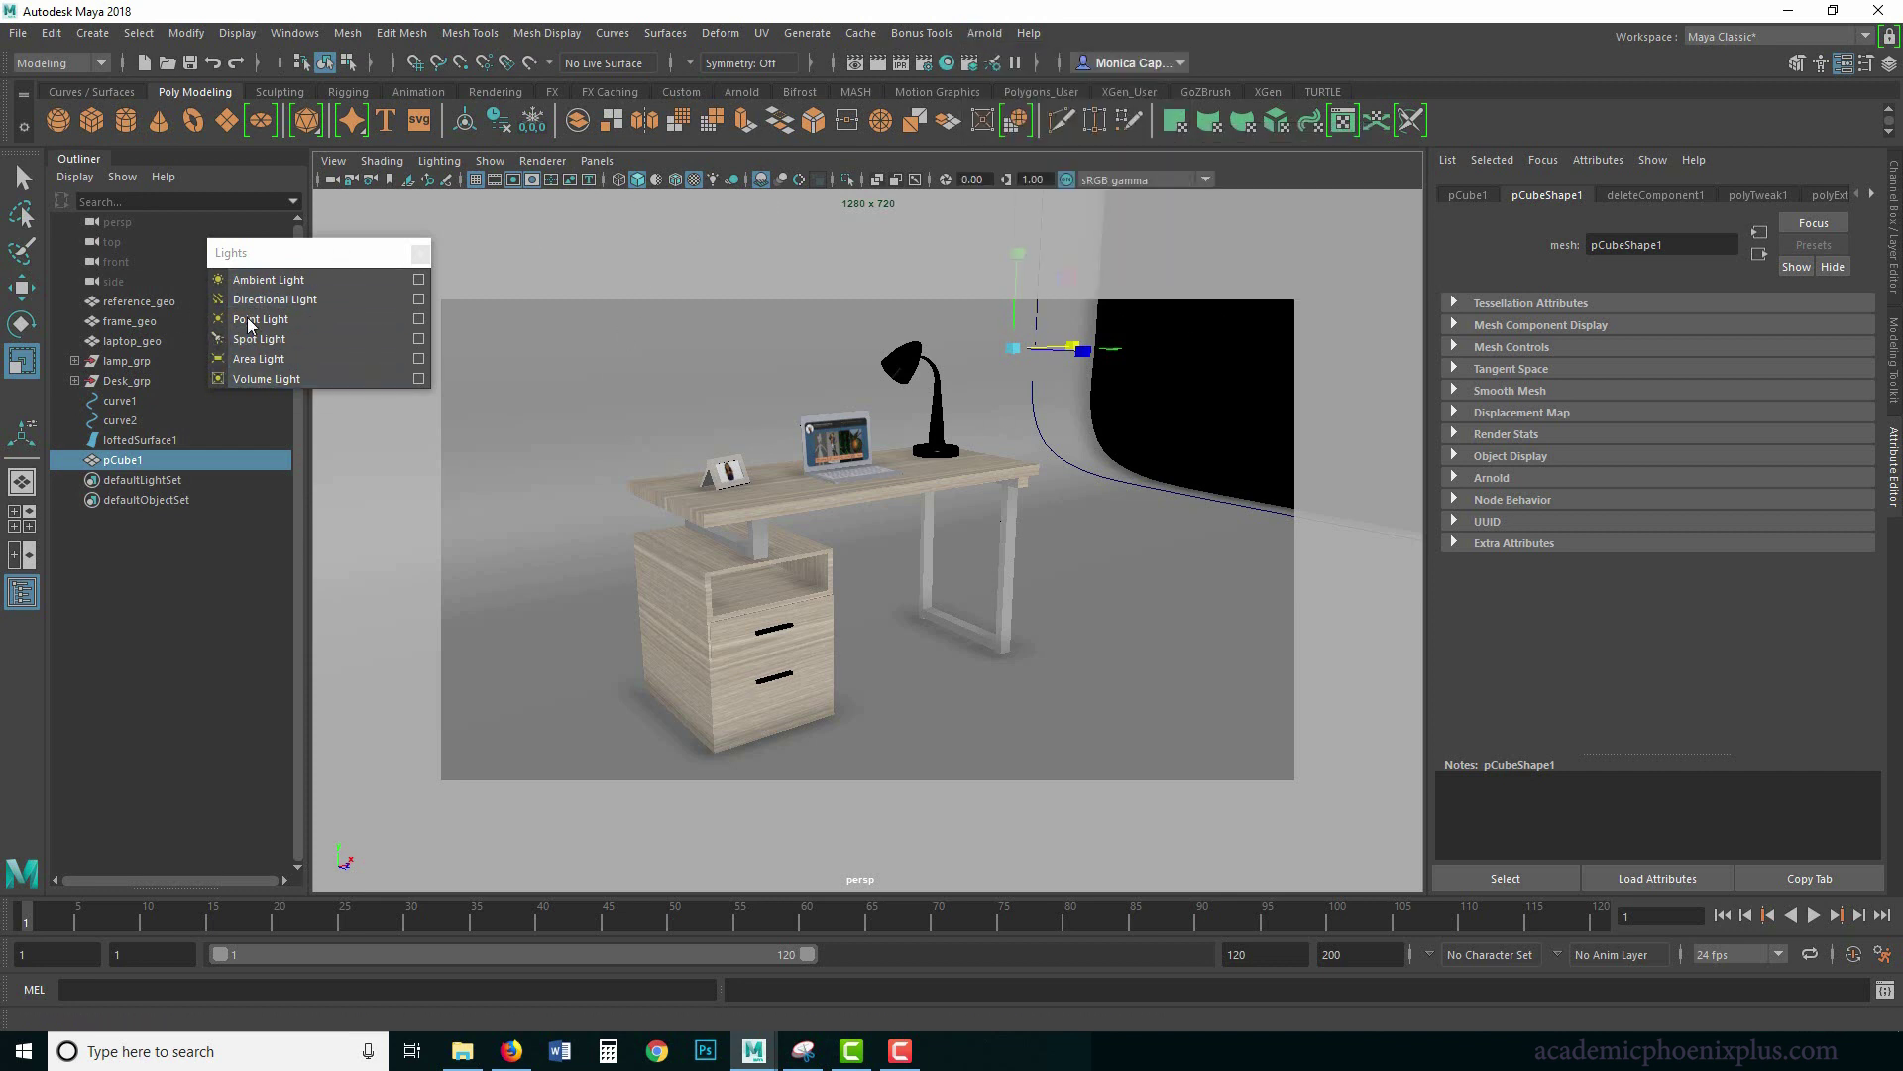
# Create a directional light and move it beside the desk, about 3.48 units up and 4.87 along Z.
pyautogui.keyDown('alt'); pyautogui.moveTo(1147, 555); pyautogui.dragTo(1108, 541, button='right'); pyautogui.keyUp('alt')
pyautogui.keyDown('alt'); pyautogui.moveTo(1108, 541); pyautogui.dragTo(1051, 535); pyautogui.keyUp('alt')
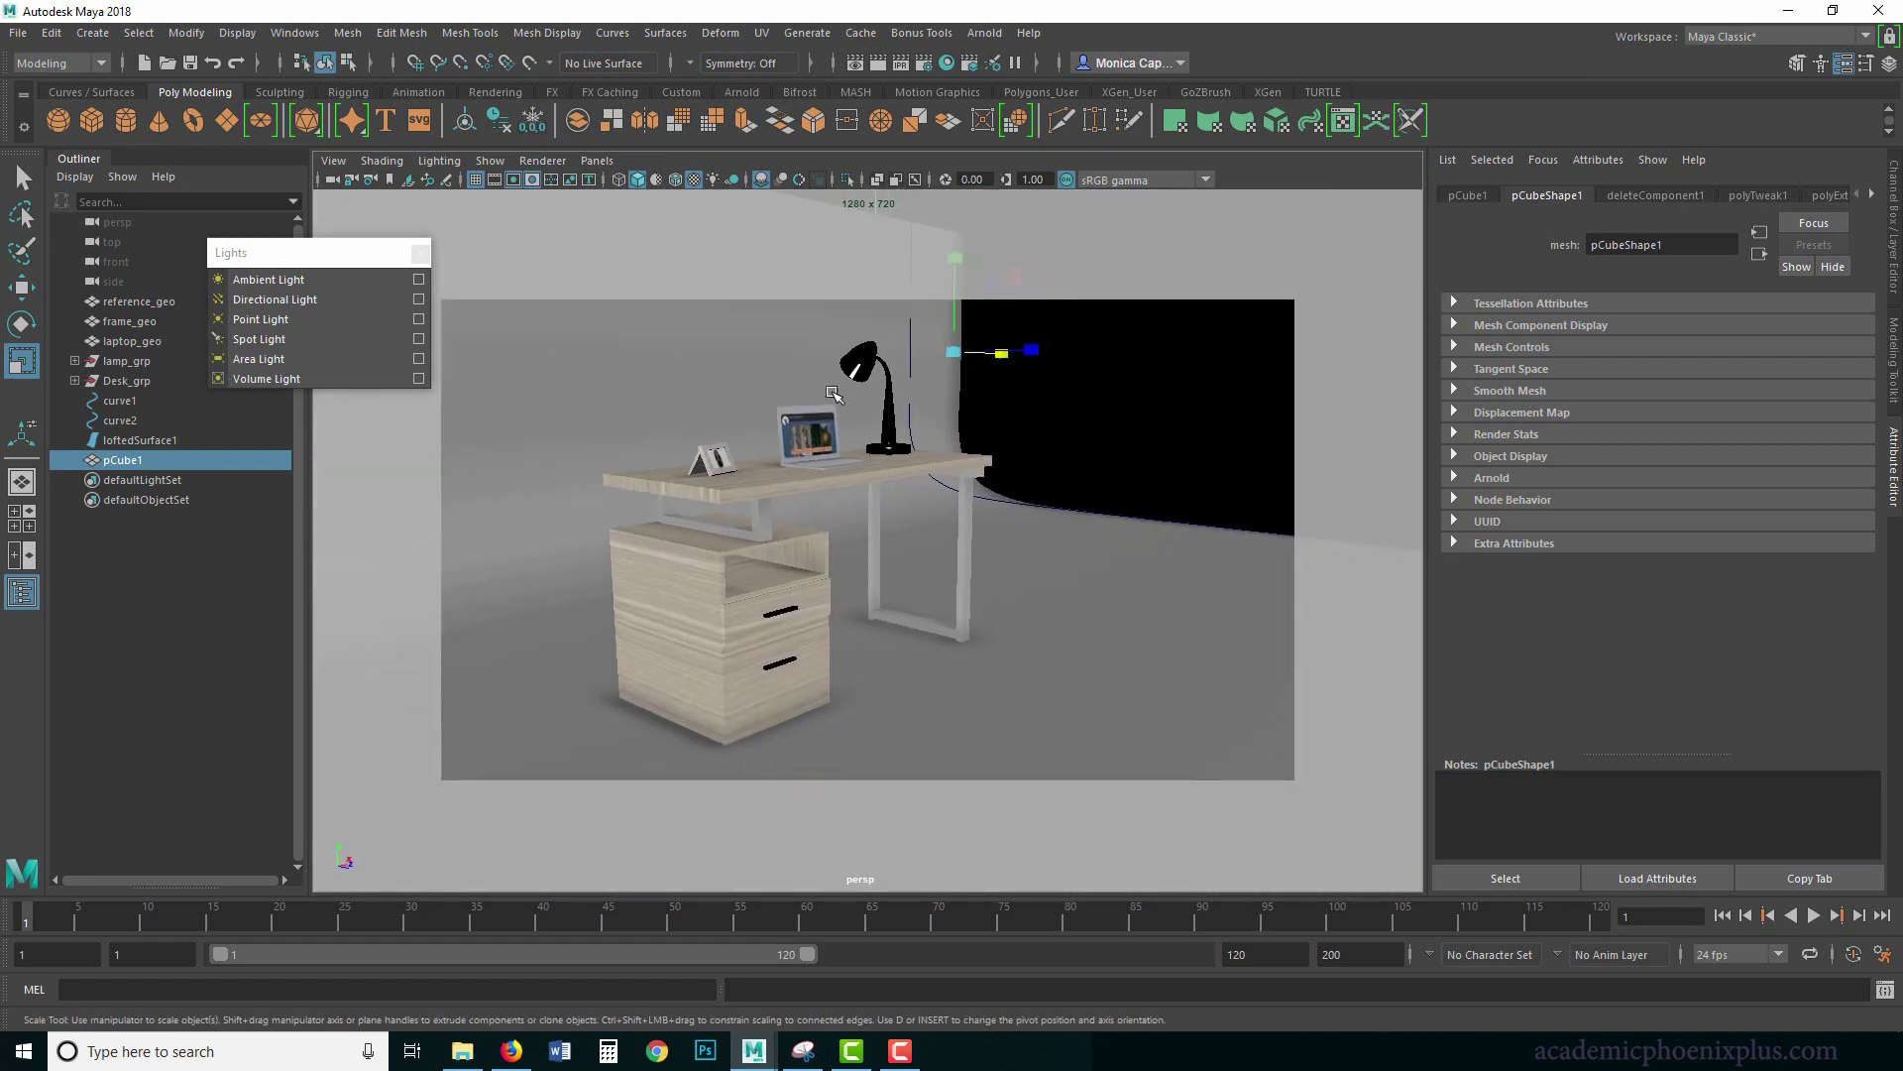
pyautogui.press('f')
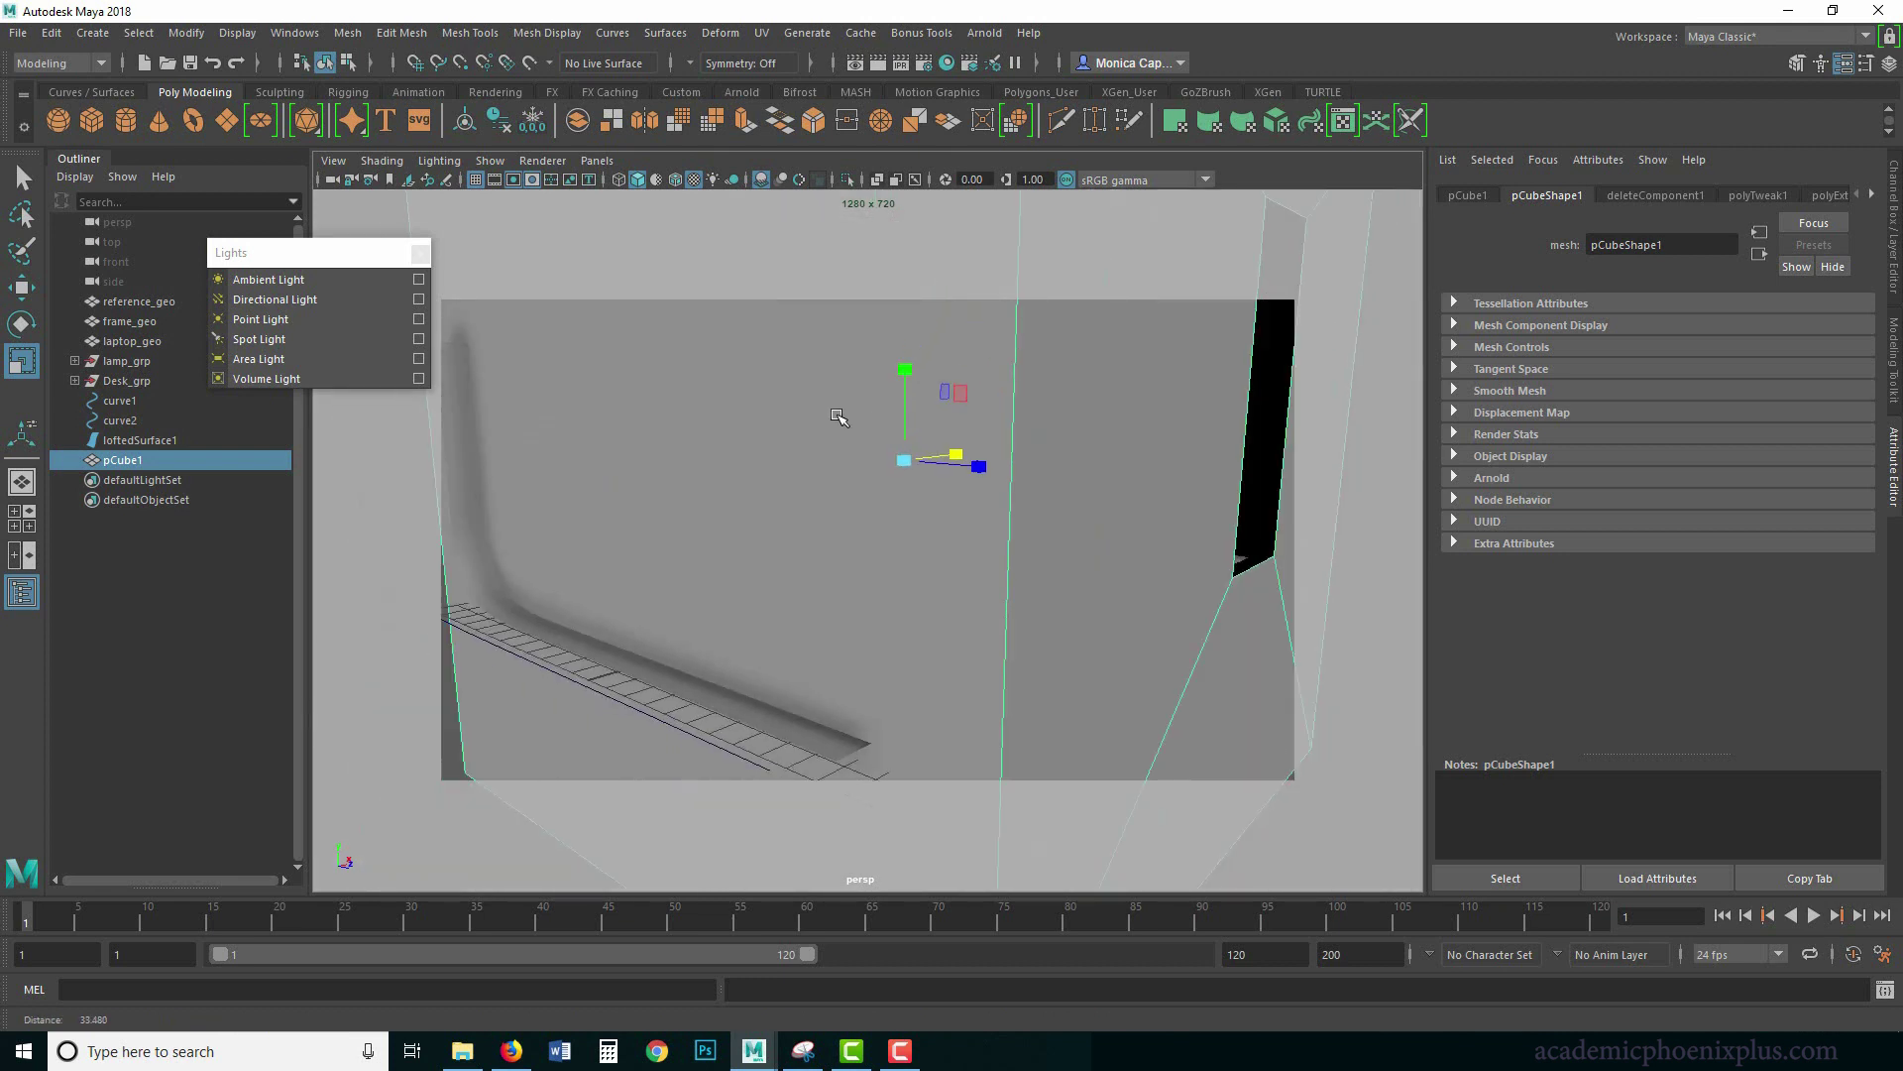
pyautogui.keyDown('alt'); pyautogui.moveTo(869, 430); pyautogui.dragTo(841, 342, button='right'); pyautogui.keyUp('alt')
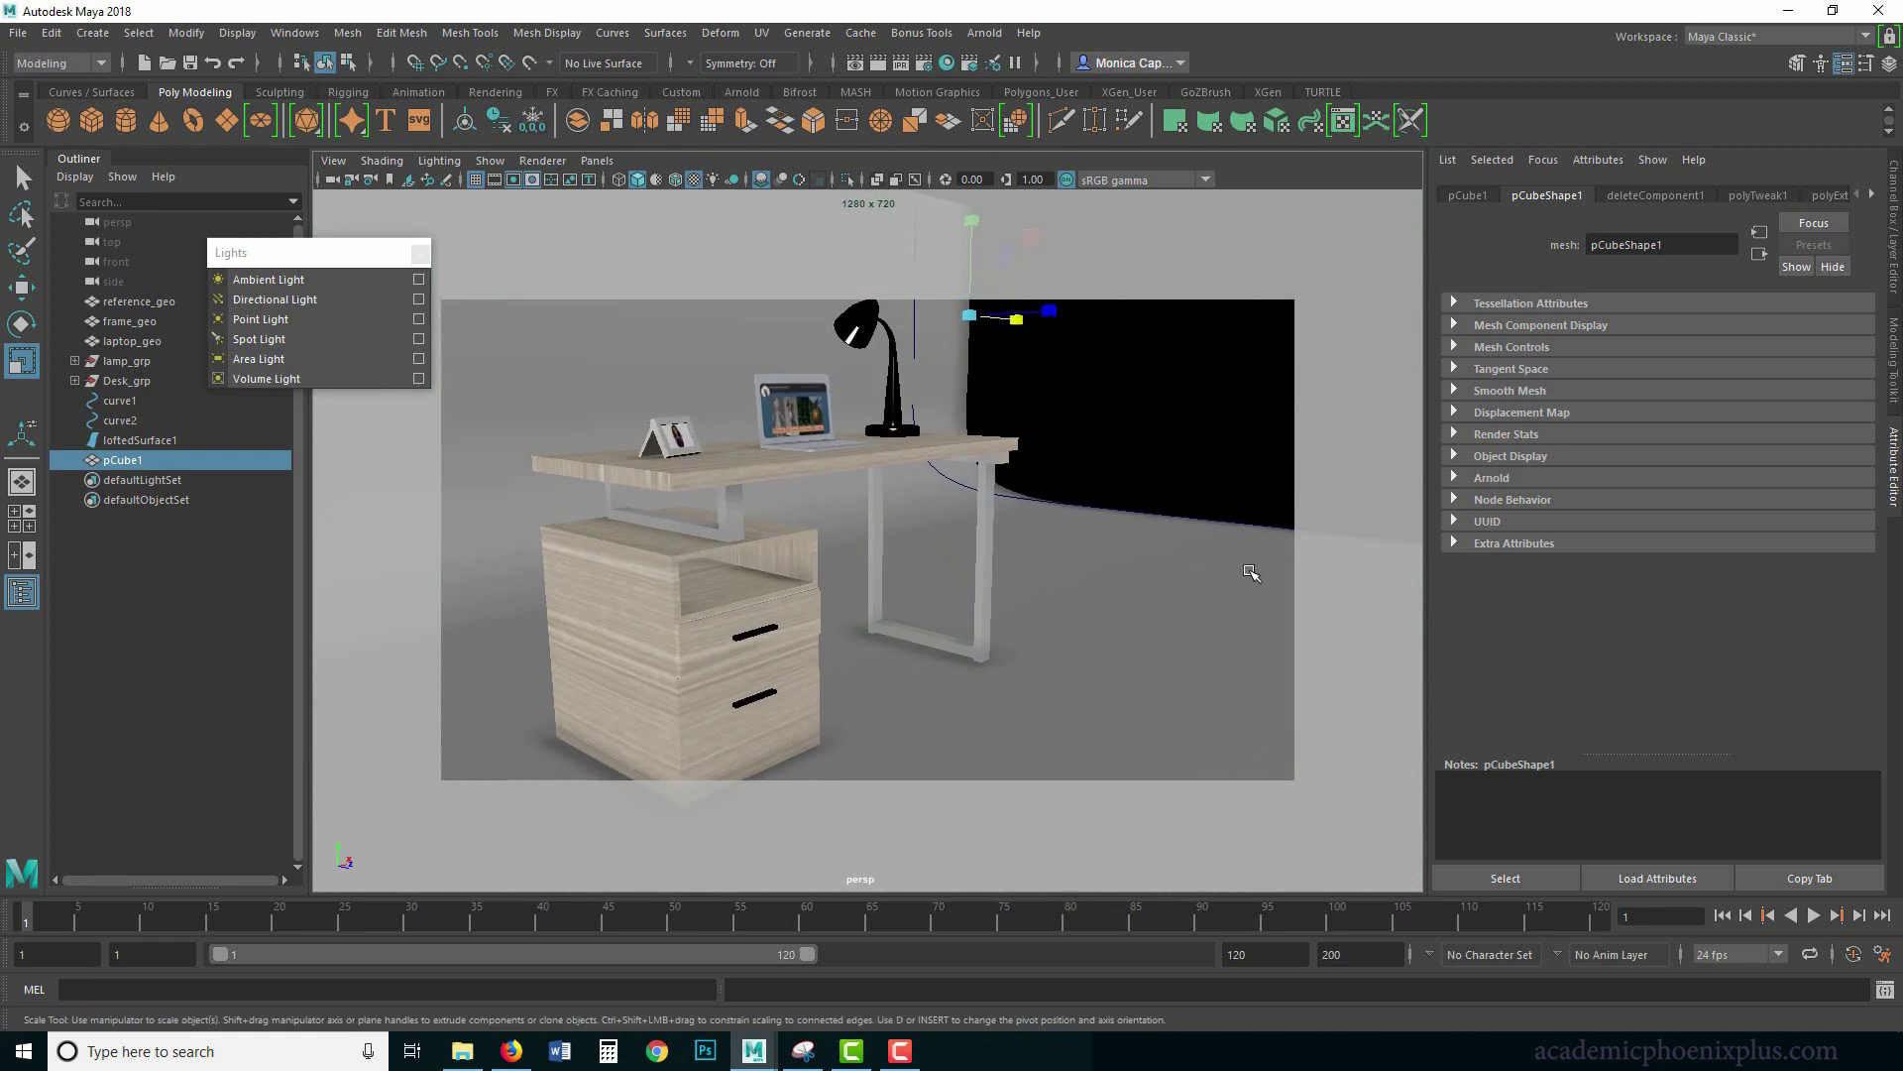
pyautogui.keyDown('alt'); pyautogui.moveTo(1251, 573); pyautogui.dragTo(1150, 466); pyautogui.keyUp('alt')
pyautogui.keyDown('alt'); pyautogui.moveTo(959, 486); pyautogui.dragTo(1001, 490); pyautogui.keyUp('alt')
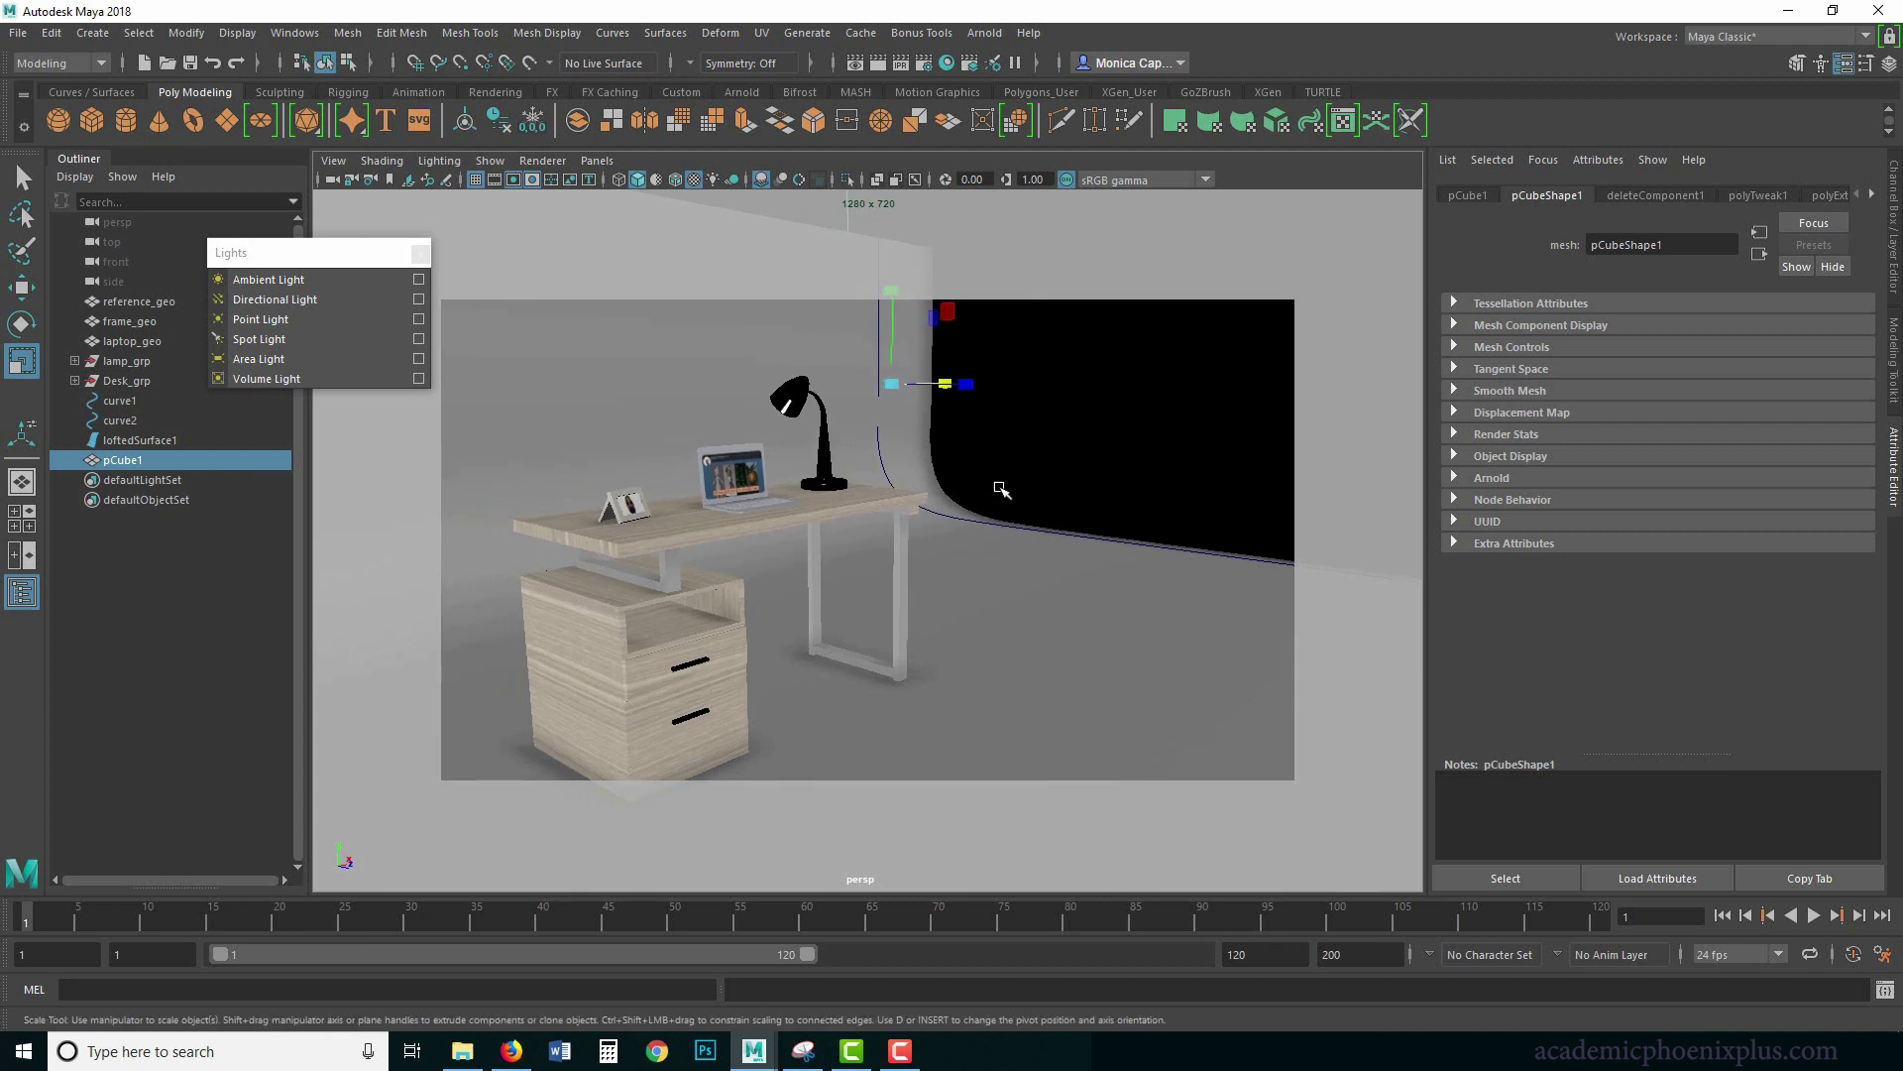
pyautogui.click(255, 299)
pyautogui.press('w')
pyautogui.moveTo(744, 605); pyautogui.dragTo(787, 426)
pyautogui.moveTo(805, 557); pyautogui.dragTo(1140, 557)
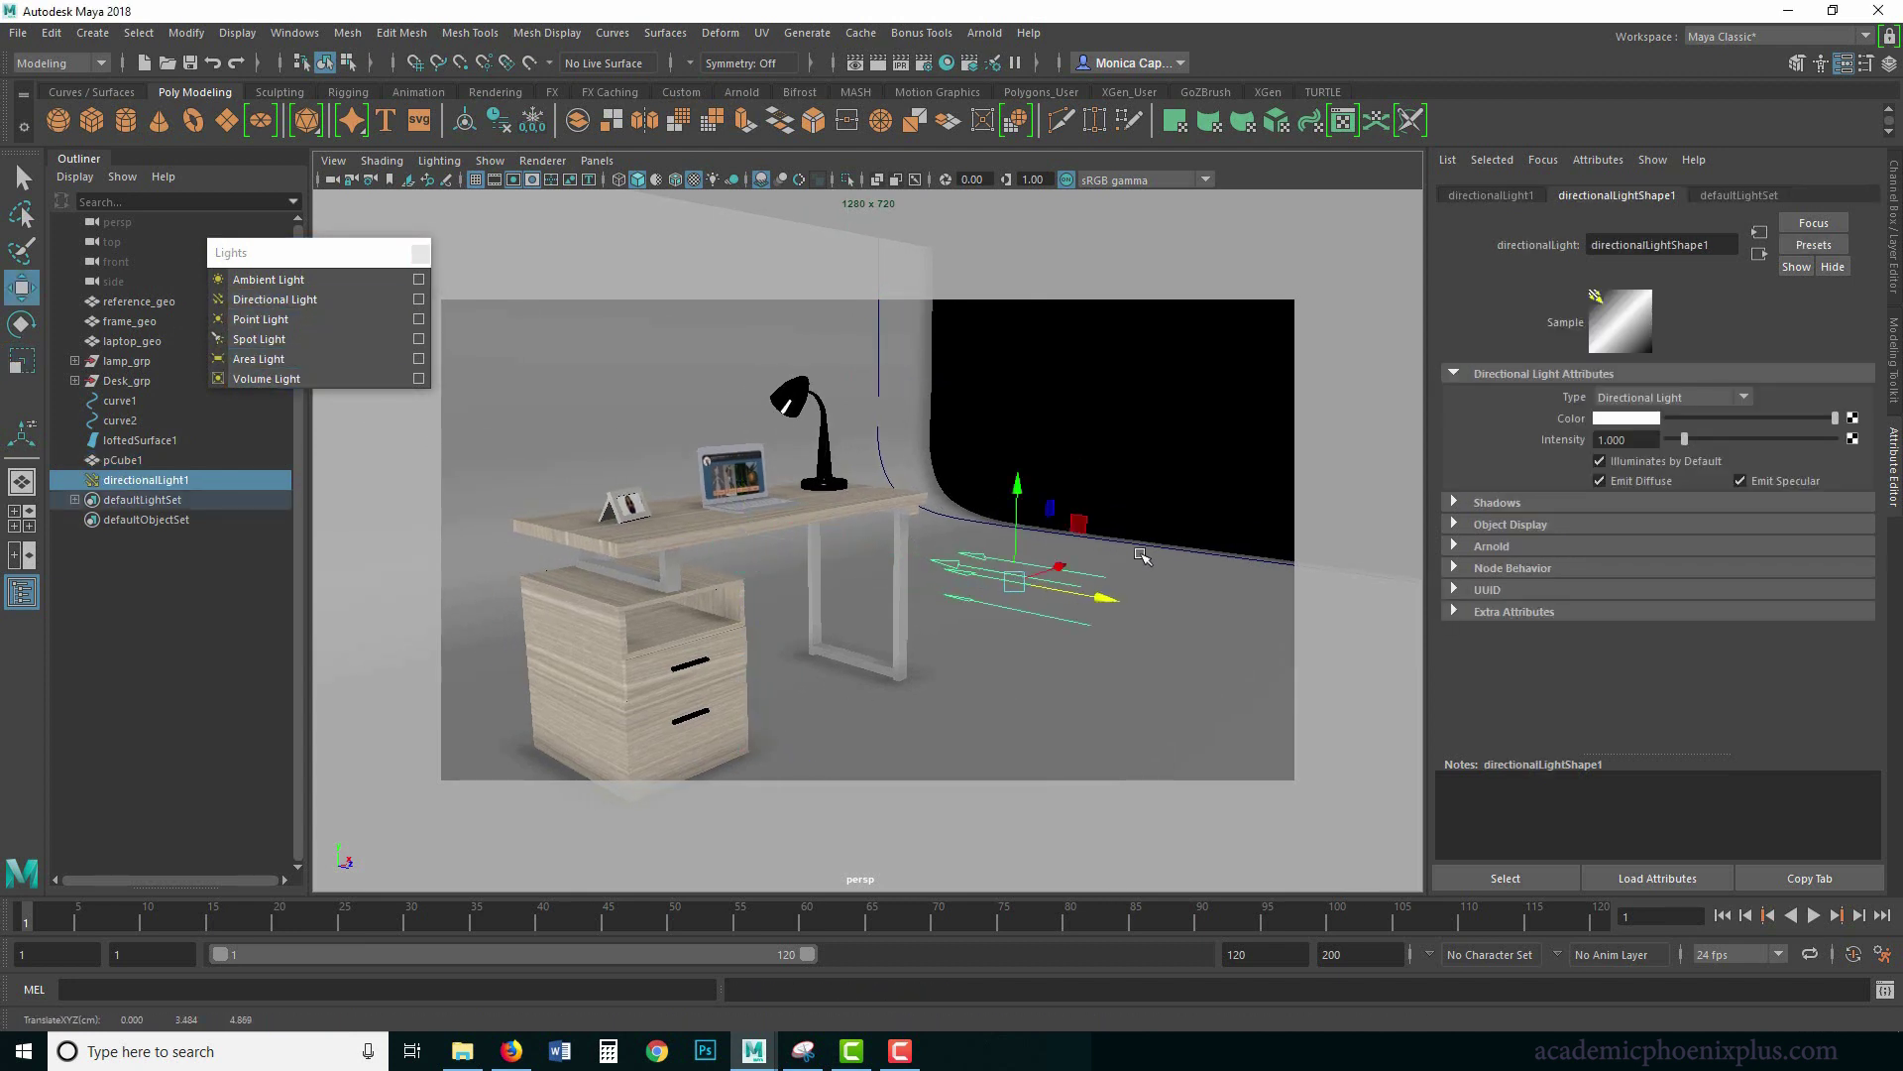
# Rotate the directional light so that it aims toward the desk.
pyautogui.press('e')
pyautogui.moveTo(1088, 622); pyautogui.dragTo(947, 382)
pyautogui.keyDown('alt'); pyautogui.moveTo(862, 511); pyautogui.dragTo(709, 300); pyautogui.keyUp('alt')
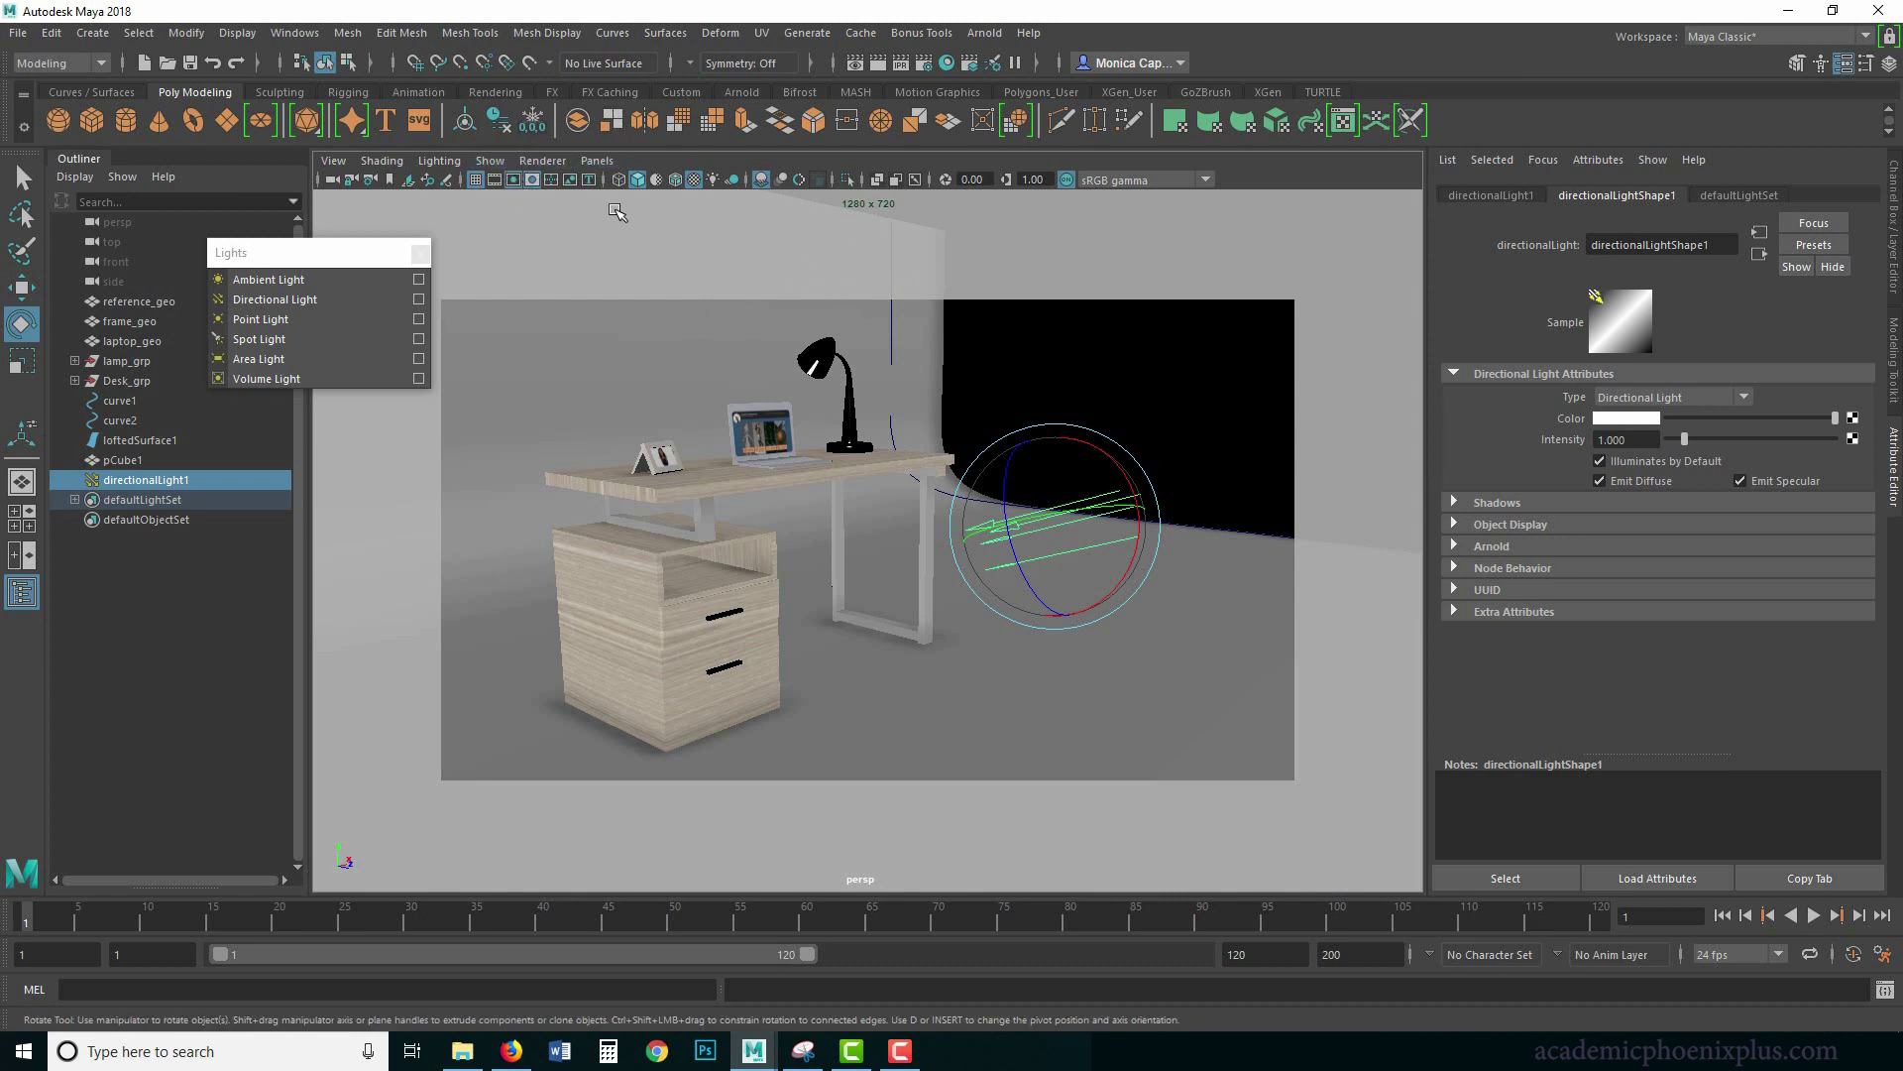
# Display all lights and shadows in the viewport and rotate the directional light to about -20, 16 and -15 degrees.
pyautogui.click(713, 178)
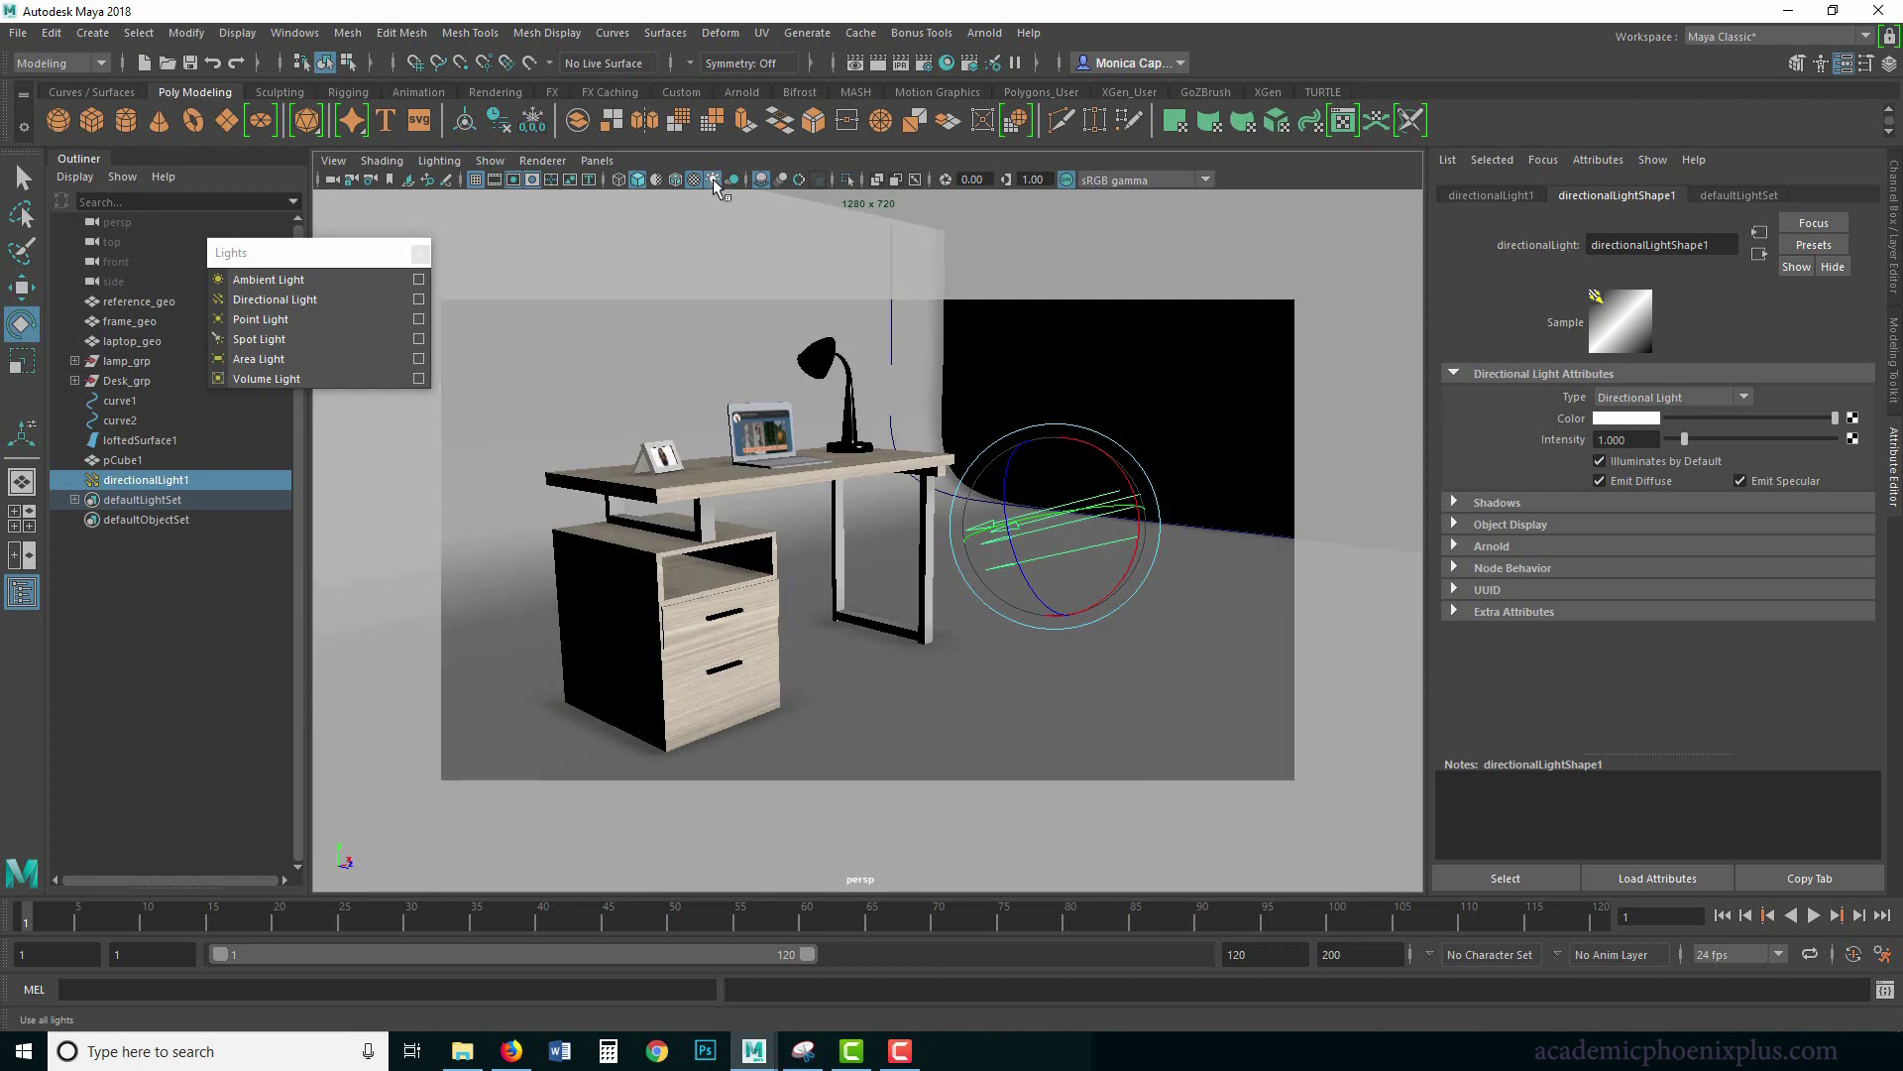
pyautogui.click(732, 181)
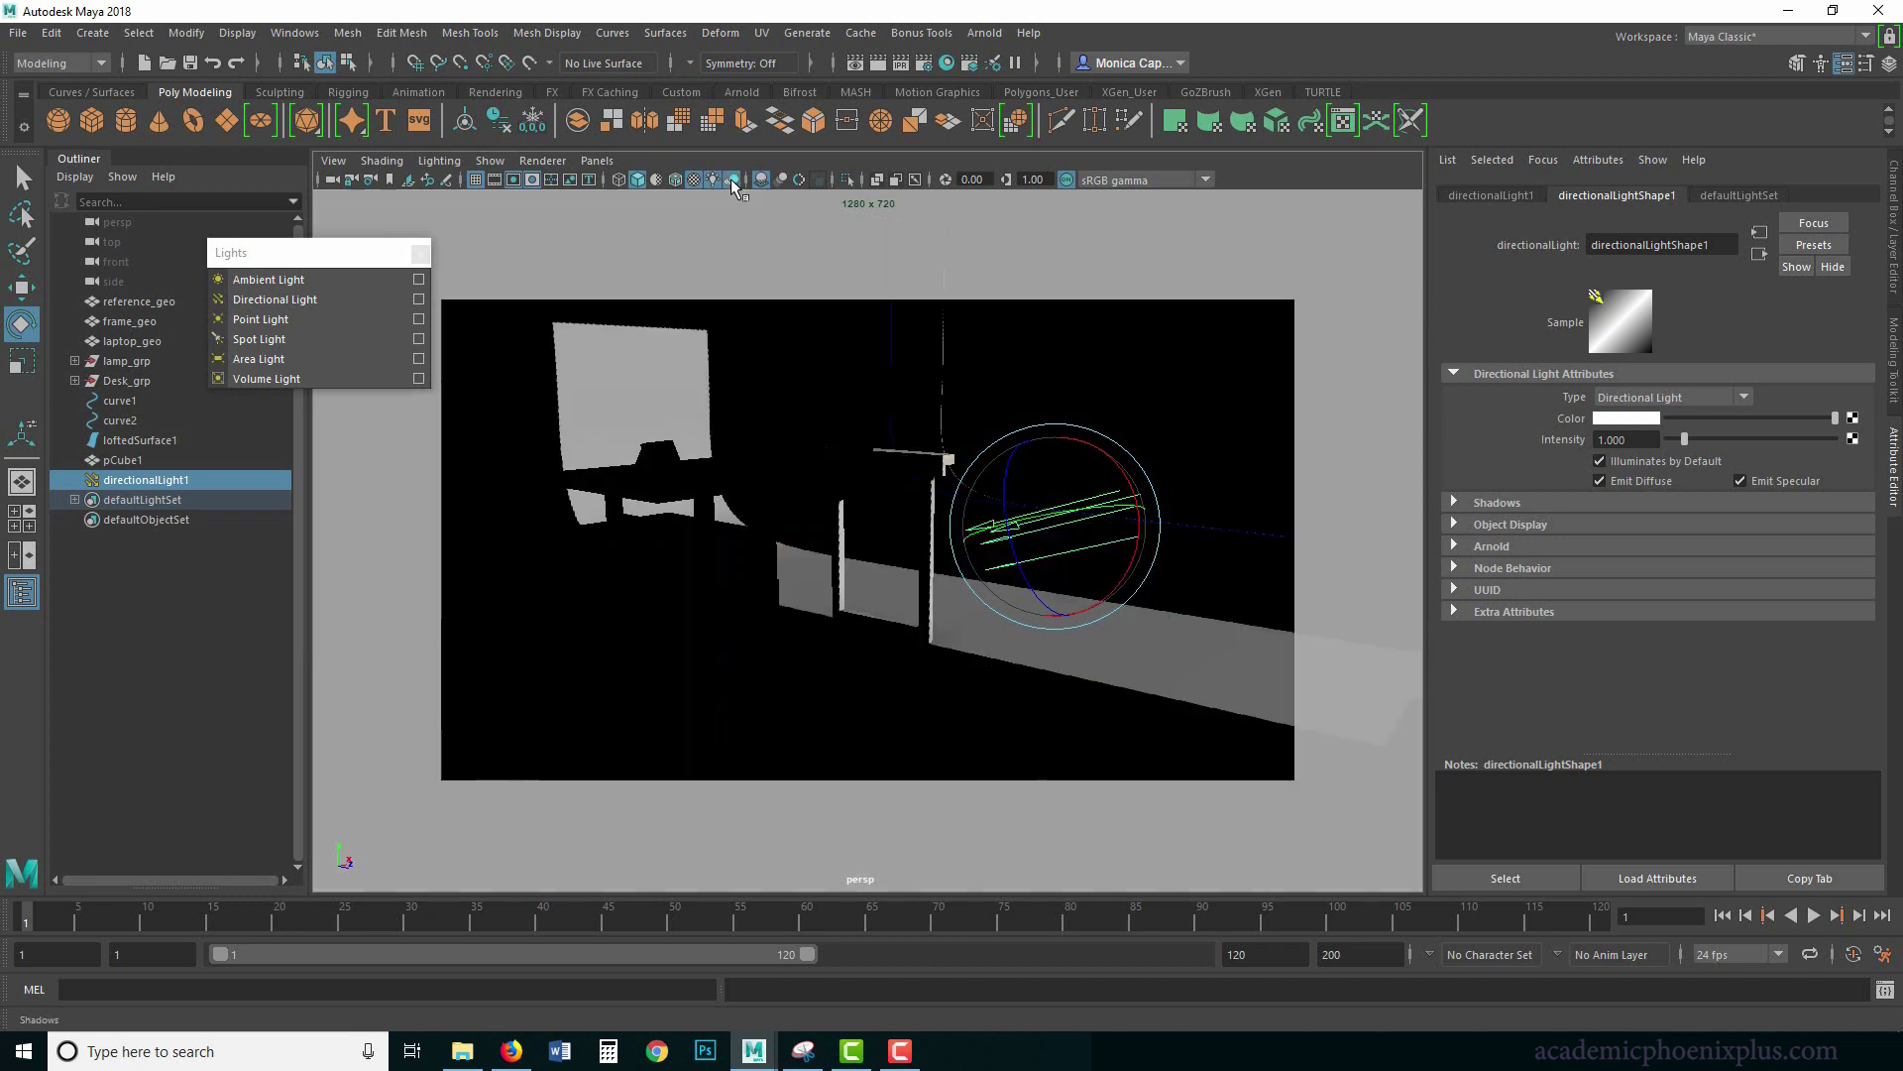
pyautogui.moveTo(1083, 510)
pyautogui.mouseDown()
pyautogui.moveTo(1112, 535)
pyautogui.moveTo(1087, 536)
pyautogui.moveTo(1112, 521)
pyautogui.mouseUp()
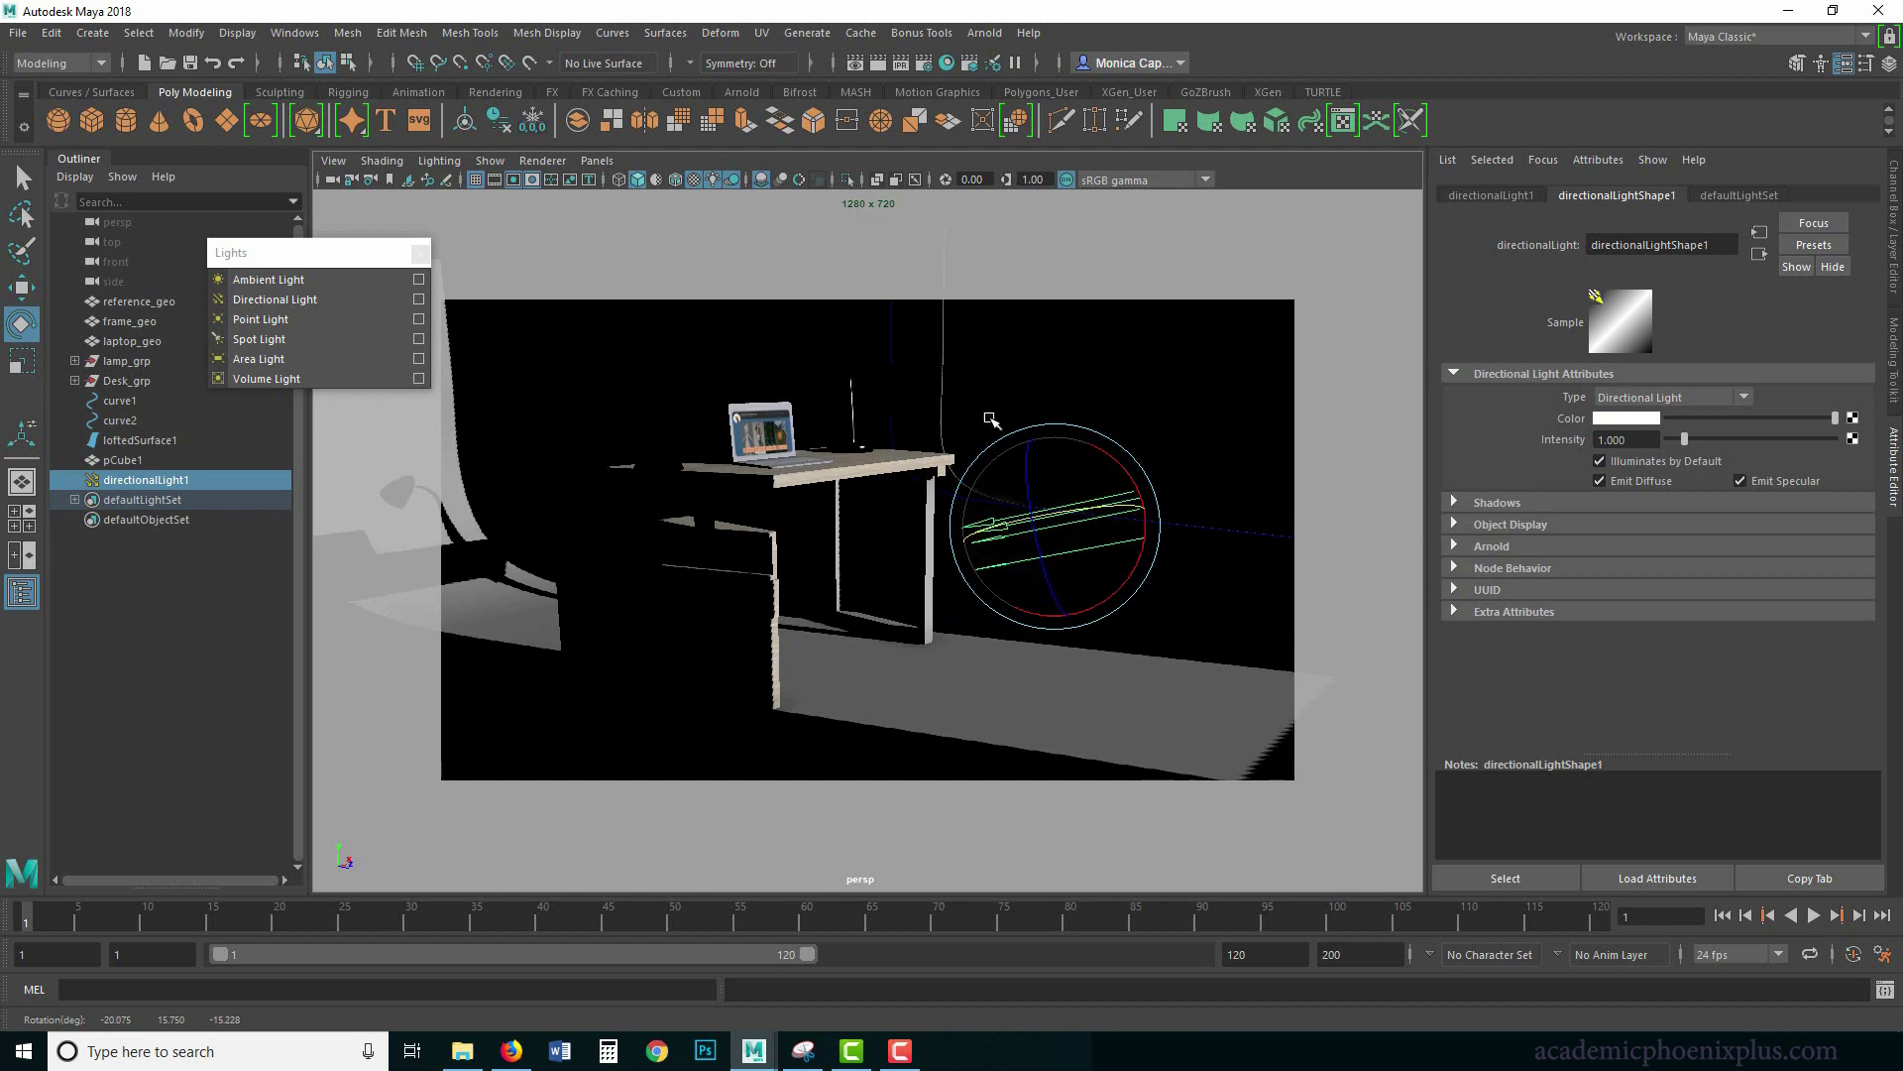
# Try a further rotation of the directional light and undo it.
pyautogui.moveTo(1124, 454); pyautogui.dragTo(1107, 462)
pyautogui.keyDown('alt'); pyautogui.moveTo(887, 600); pyautogui.dragTo(882, 595); pyautogui.keyUp('alt')
pyautogui.hotkey('ctrl', 'z')
pyautogui.hotkey('ctrl', 'z')
pyautogui.hotkey('ctrl', 'z')
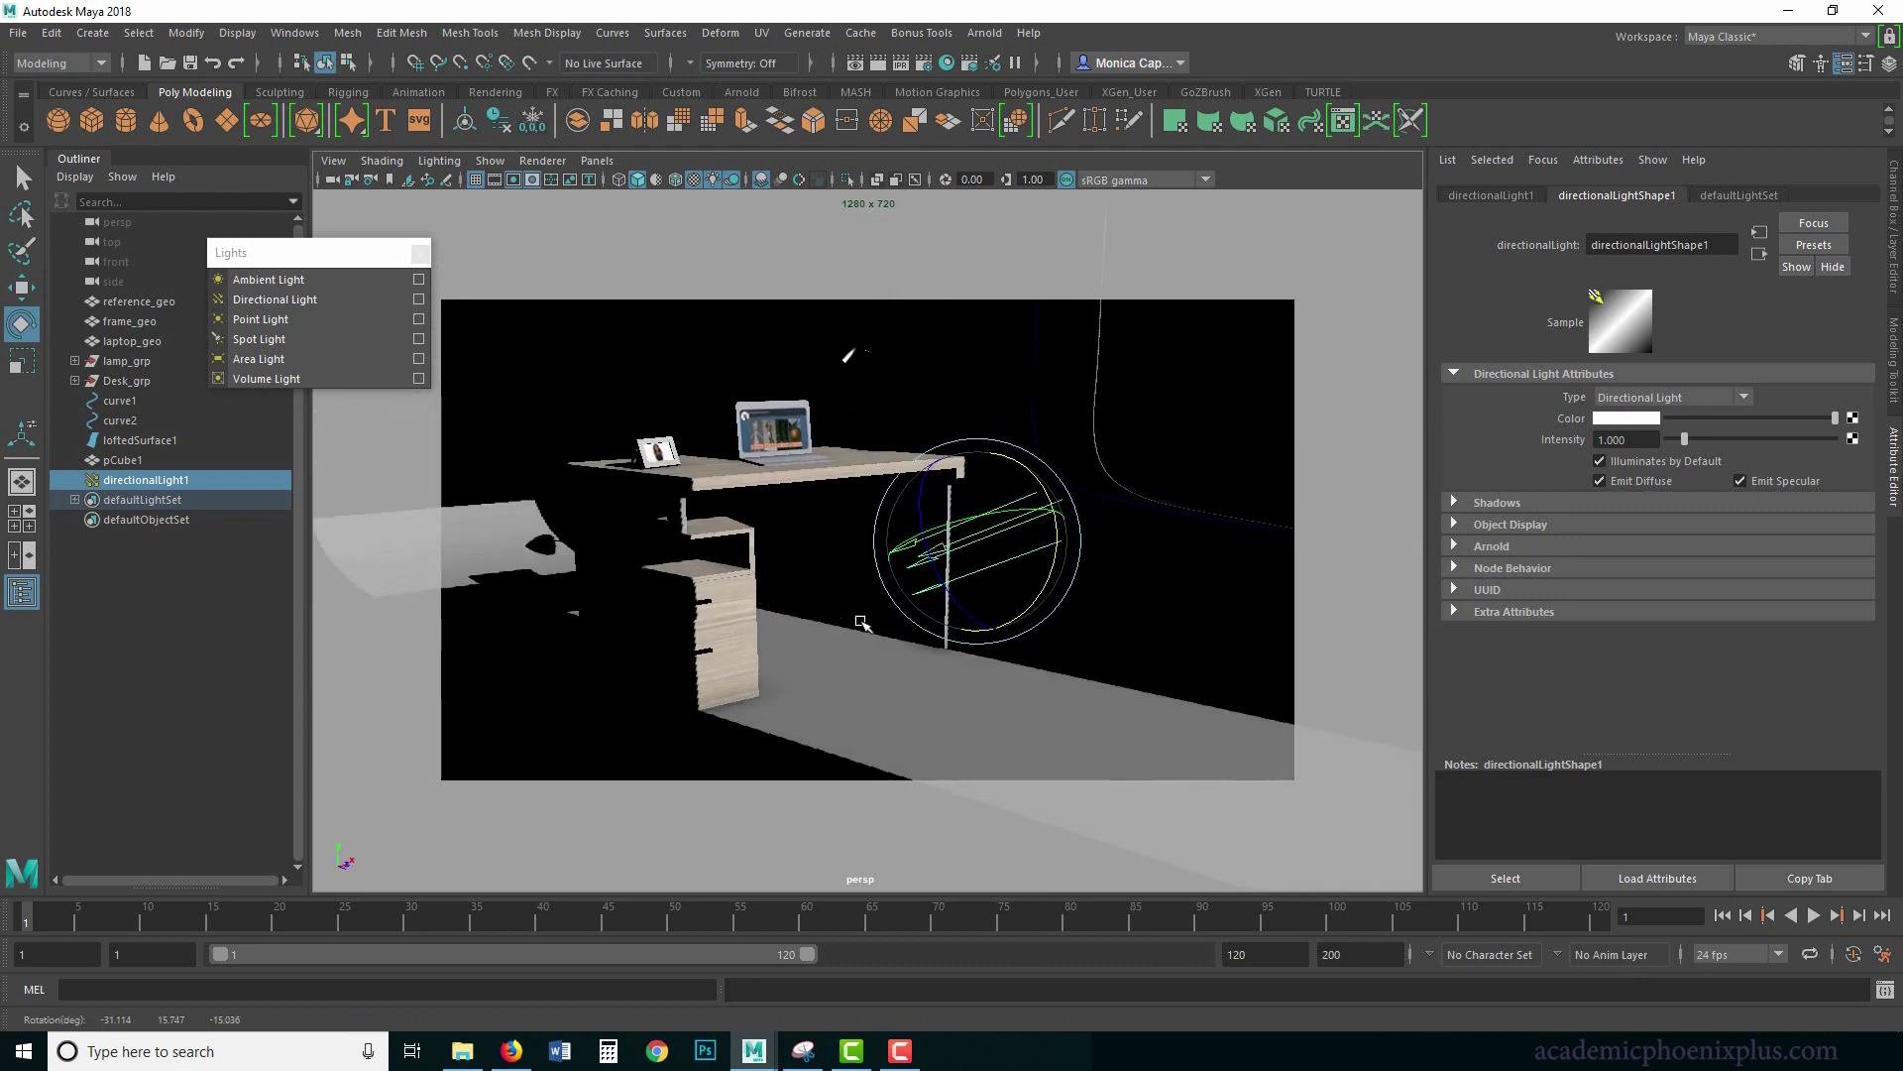
# Open the Arnold RenderView to render the desk scene and move its window clear of the directional light.
pyautogui.keyDown('alt'); pyautogui.moveTo(875, 705); pyautogui.dragTo(1058, 680, button='middle'); pyautogui.keyUp('alt')
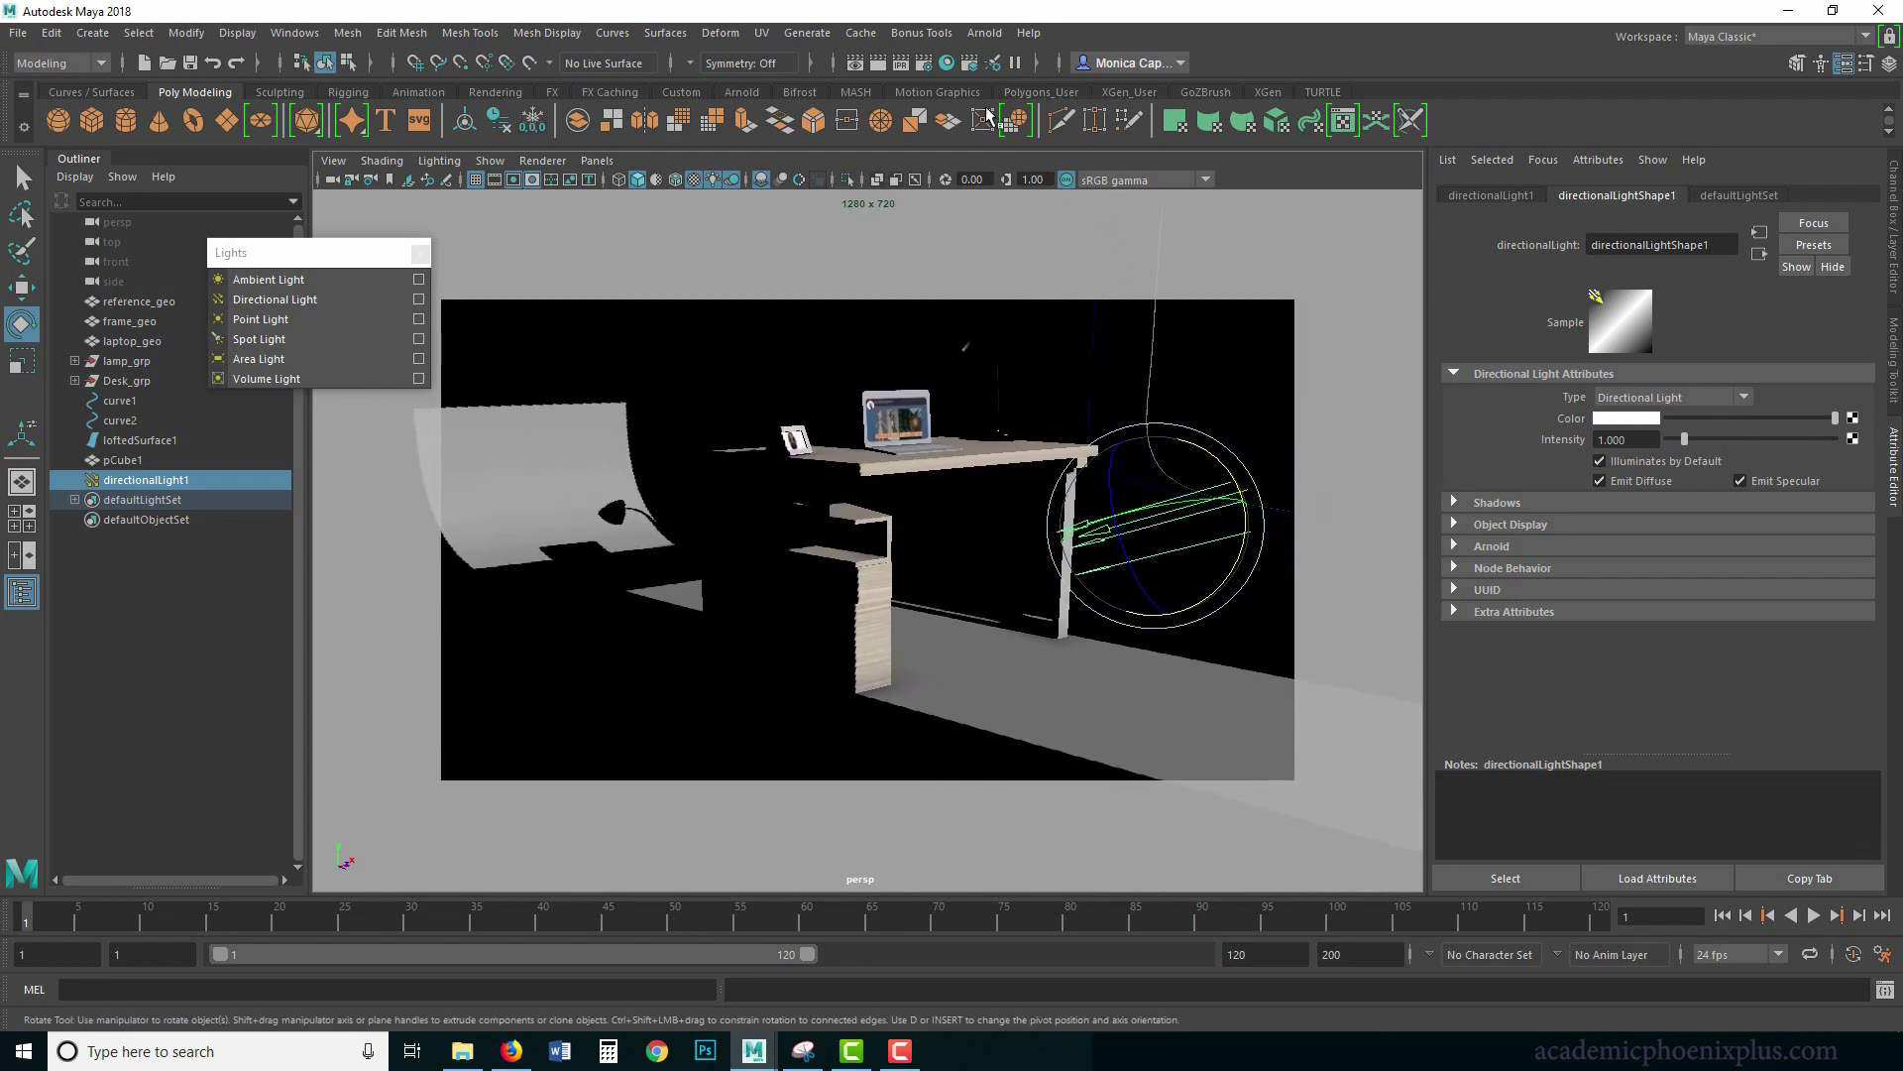
pyautogui.click(984, 32)
pyautogui.click(1001, 54)
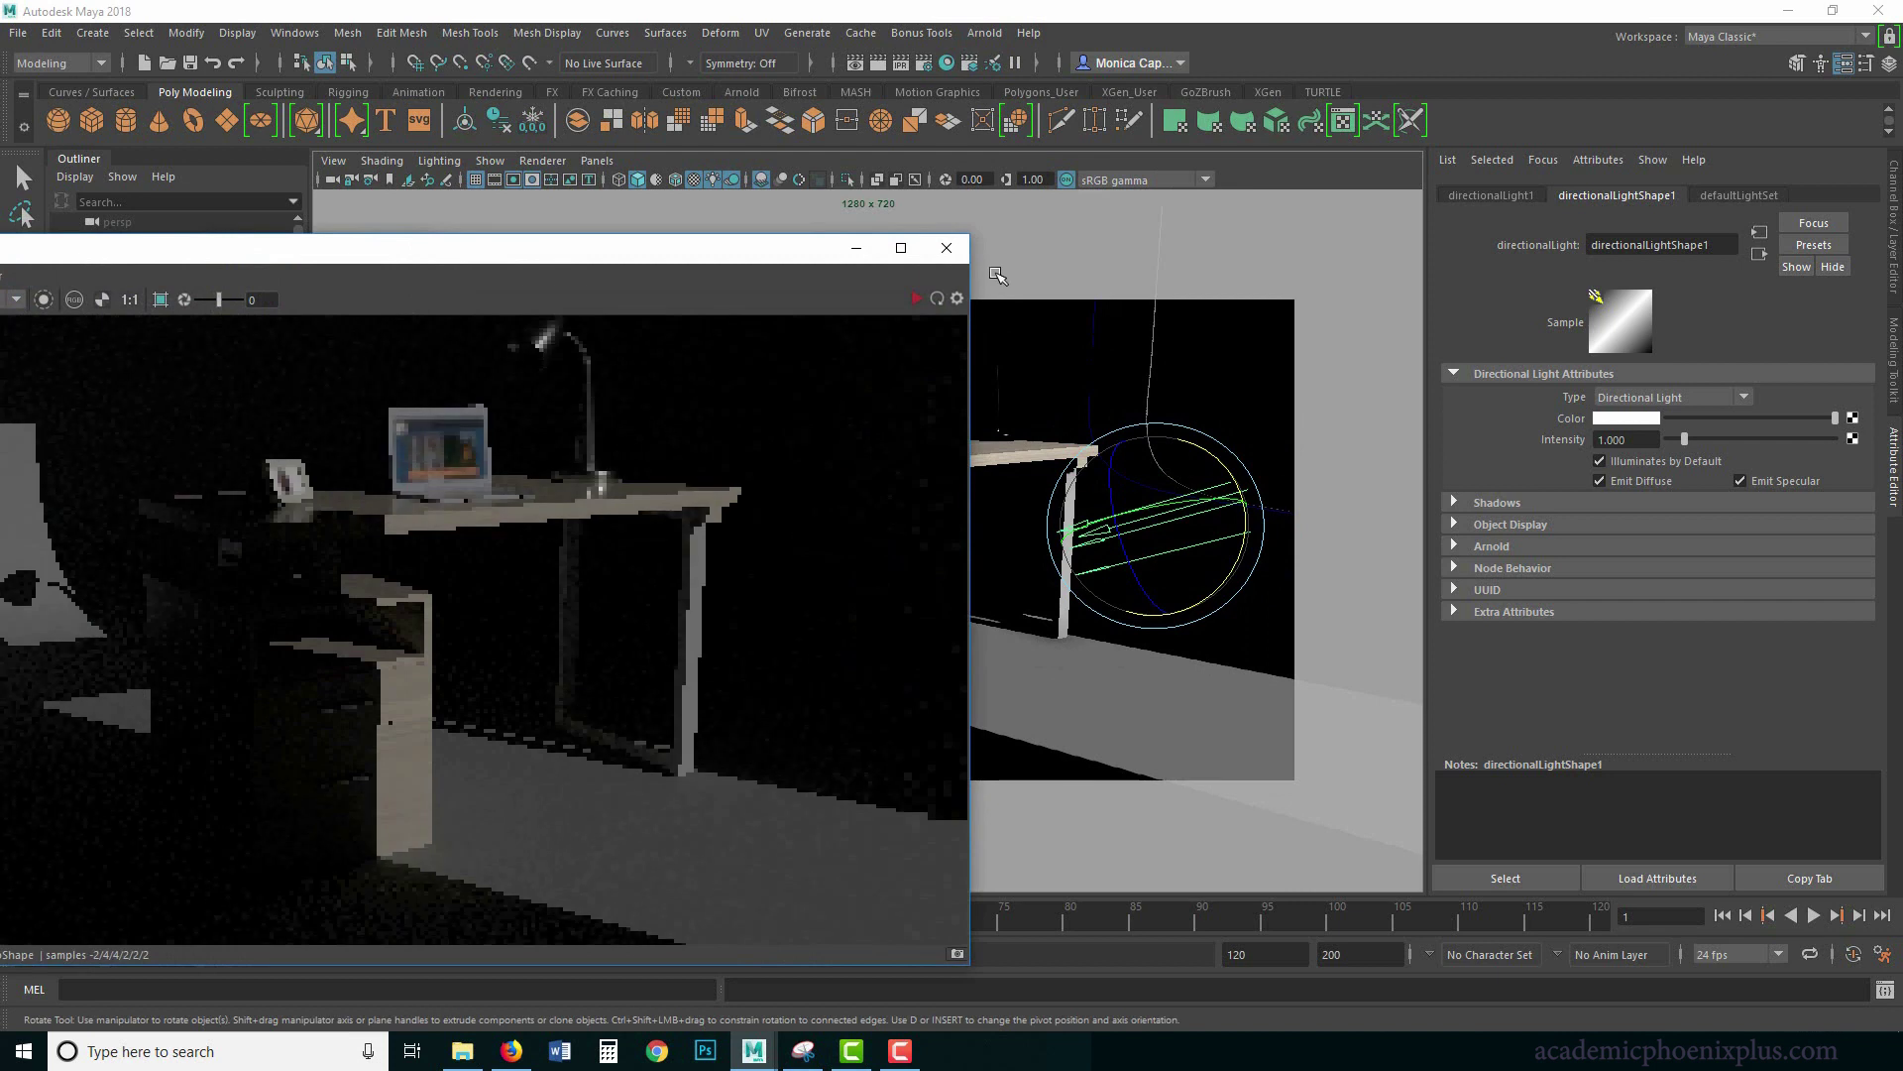
pyautogui.moveTo(674, 250); pyautogui.dragTo(614, 526)
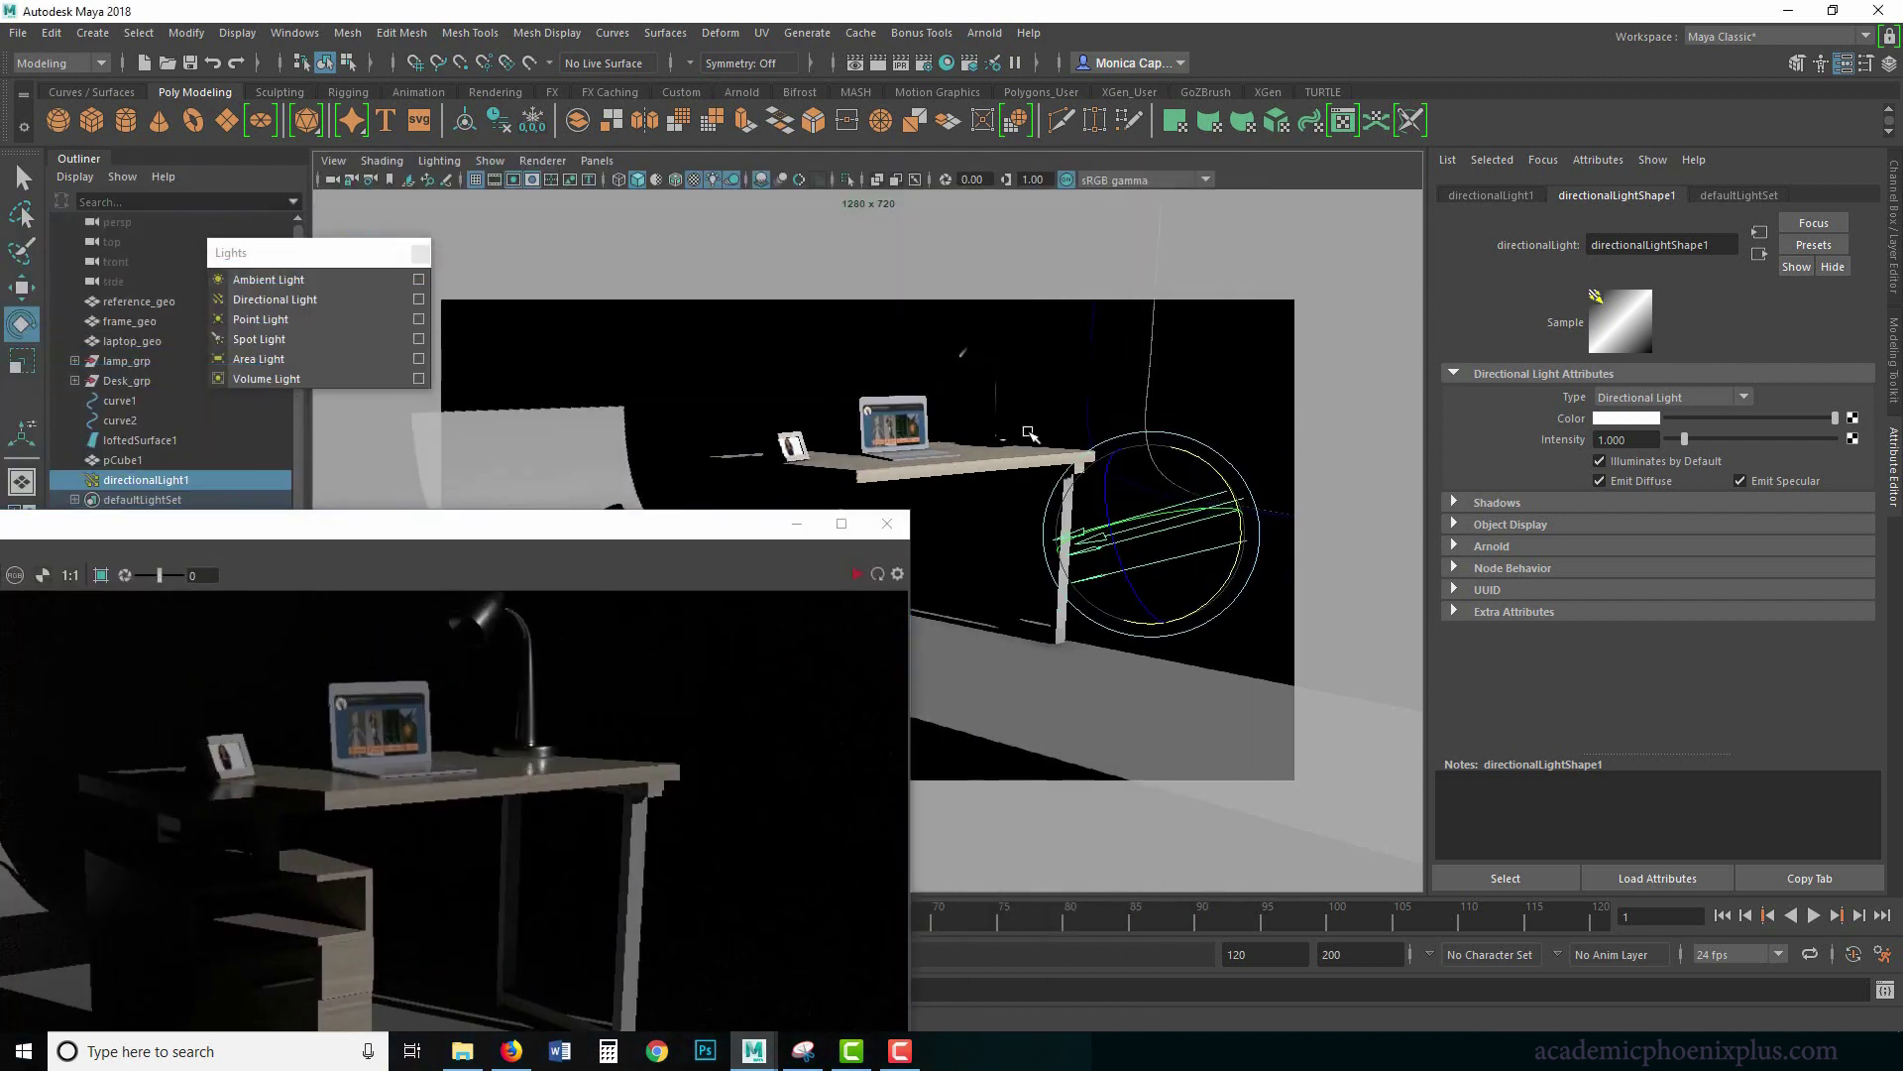
# Turn off shadows in the viewport and switch the resolution gate off and back on.
pyautogui.keyDown('alt'); pyautogui.moveTo(1029, 433); pyautogui.dragTo(1016, 436, button='middle'); pyautogui.keyUp('alt')
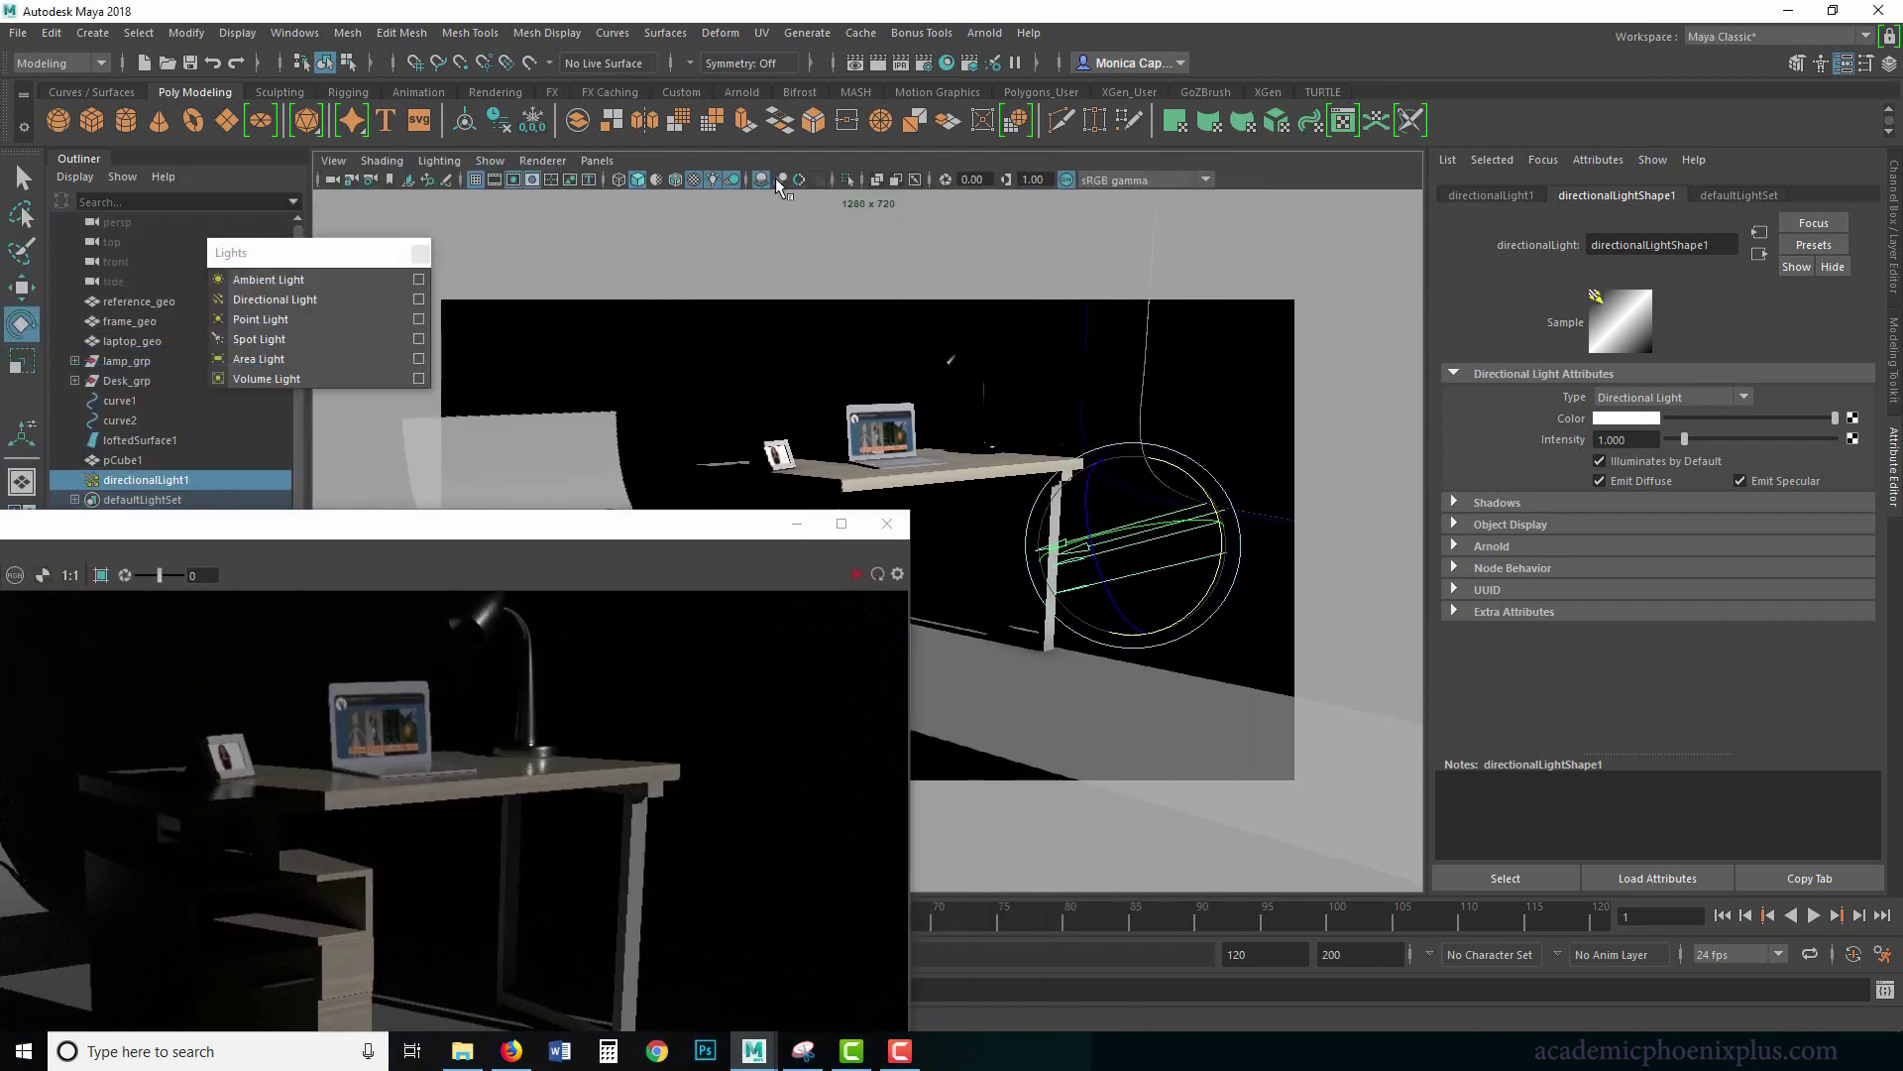
pyautogui.click(730, 180)
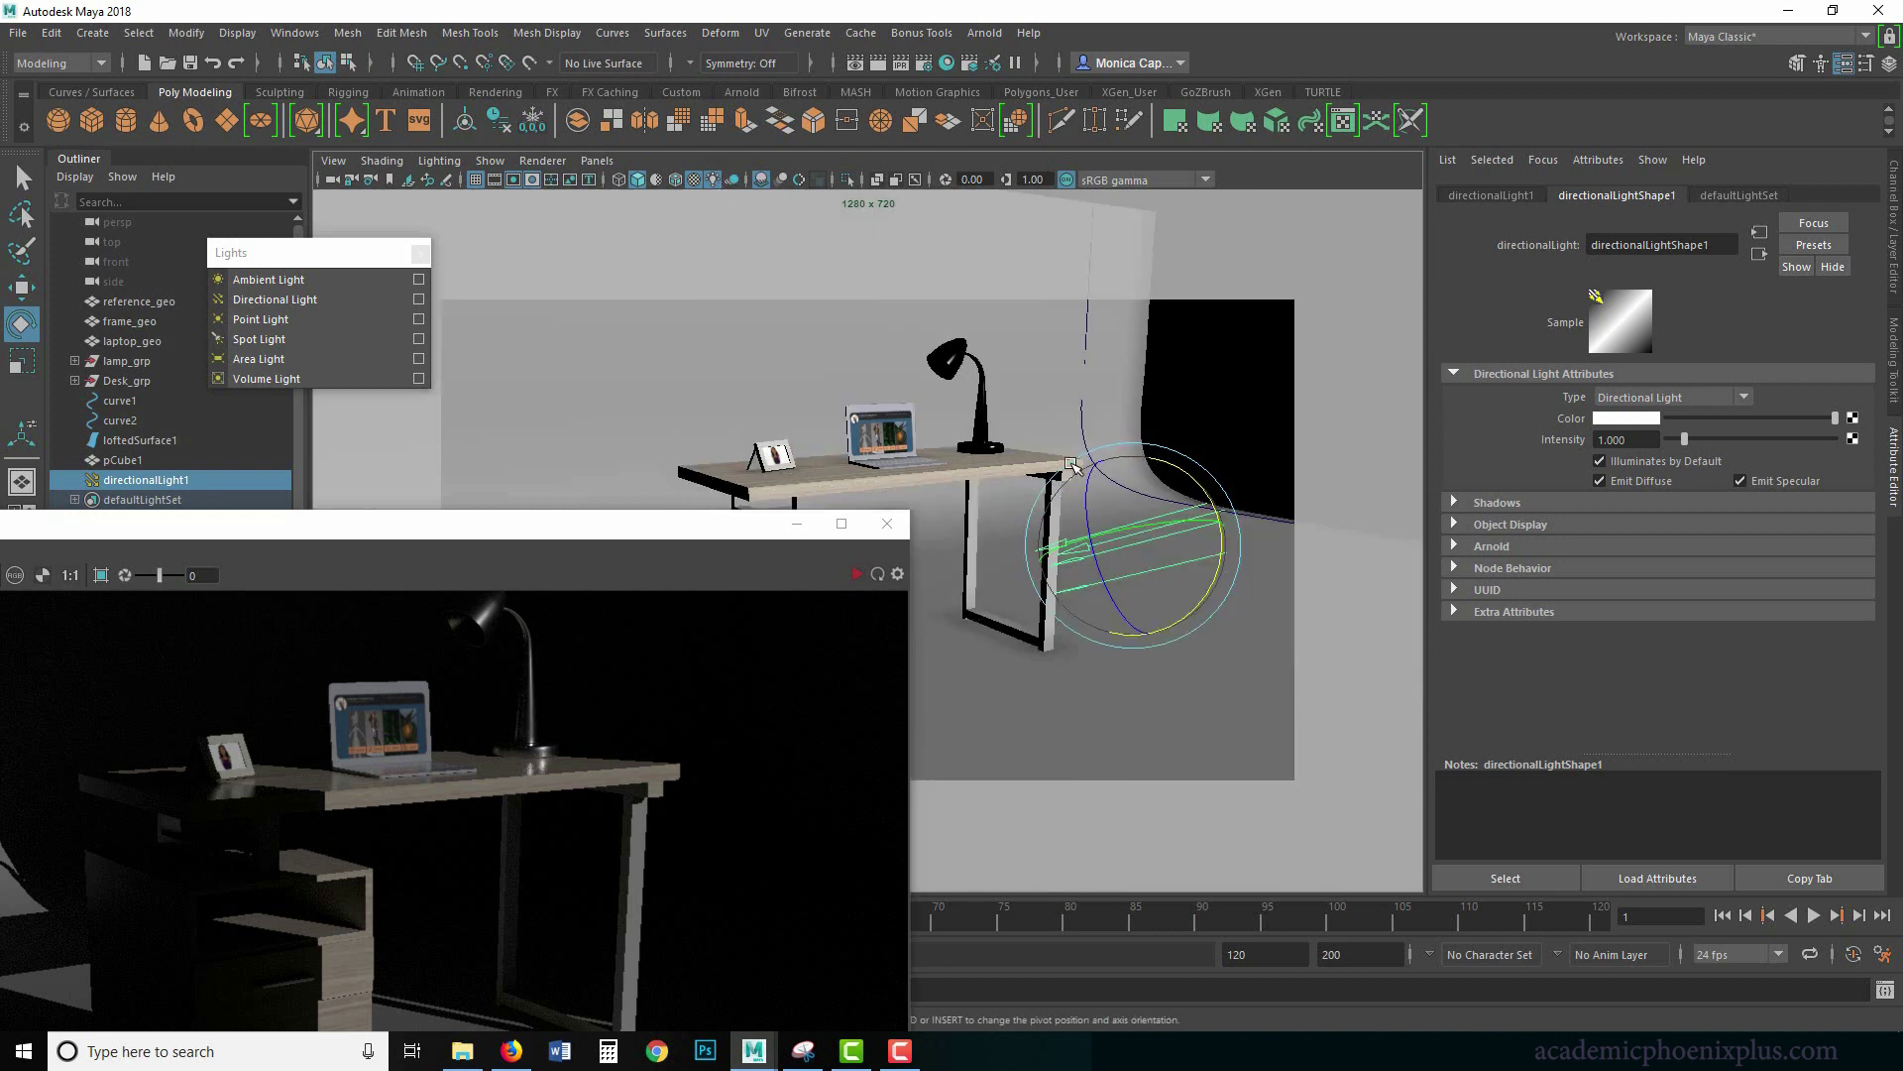
pyautogui.keyDown('alt'); pyautogui.moveTo(1090, 388); pyautogui.dragTo(1078, 394); pyautogui.keyUp('alt')
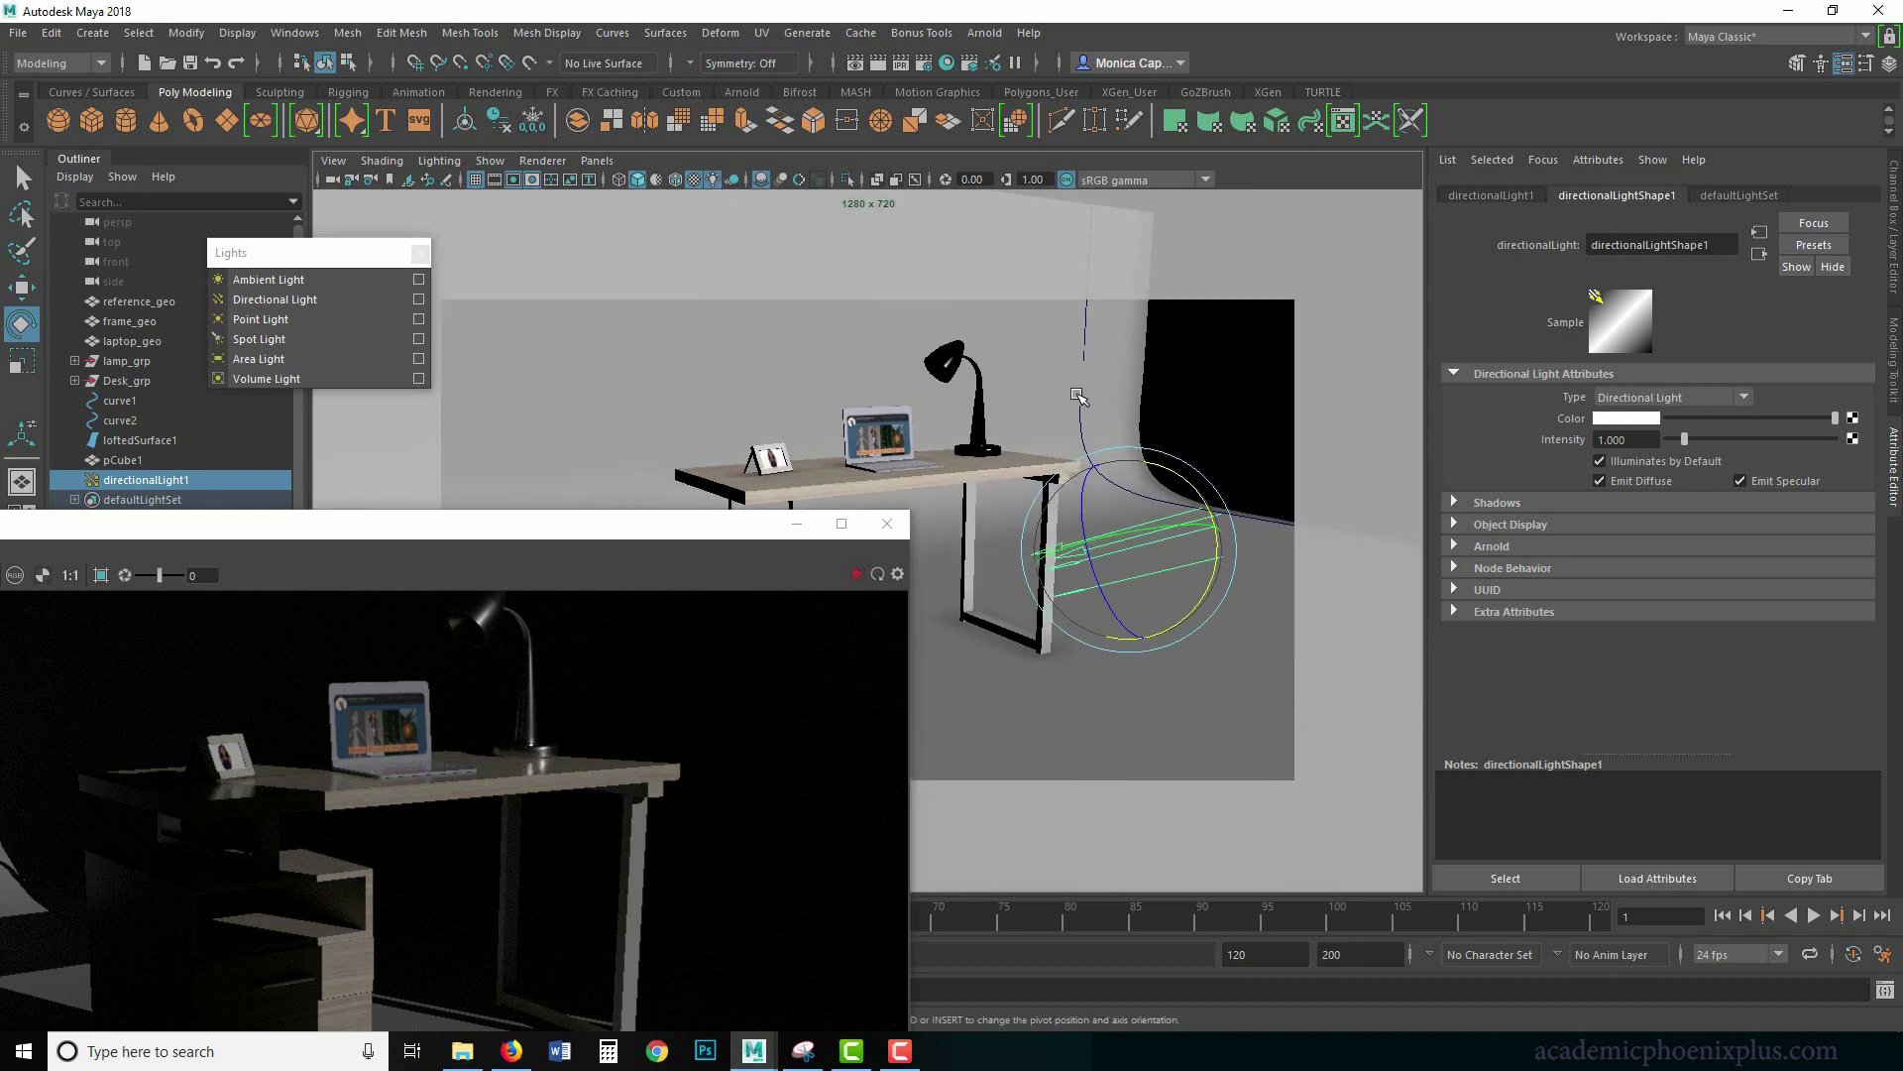
pyautogui.click(514, 179)
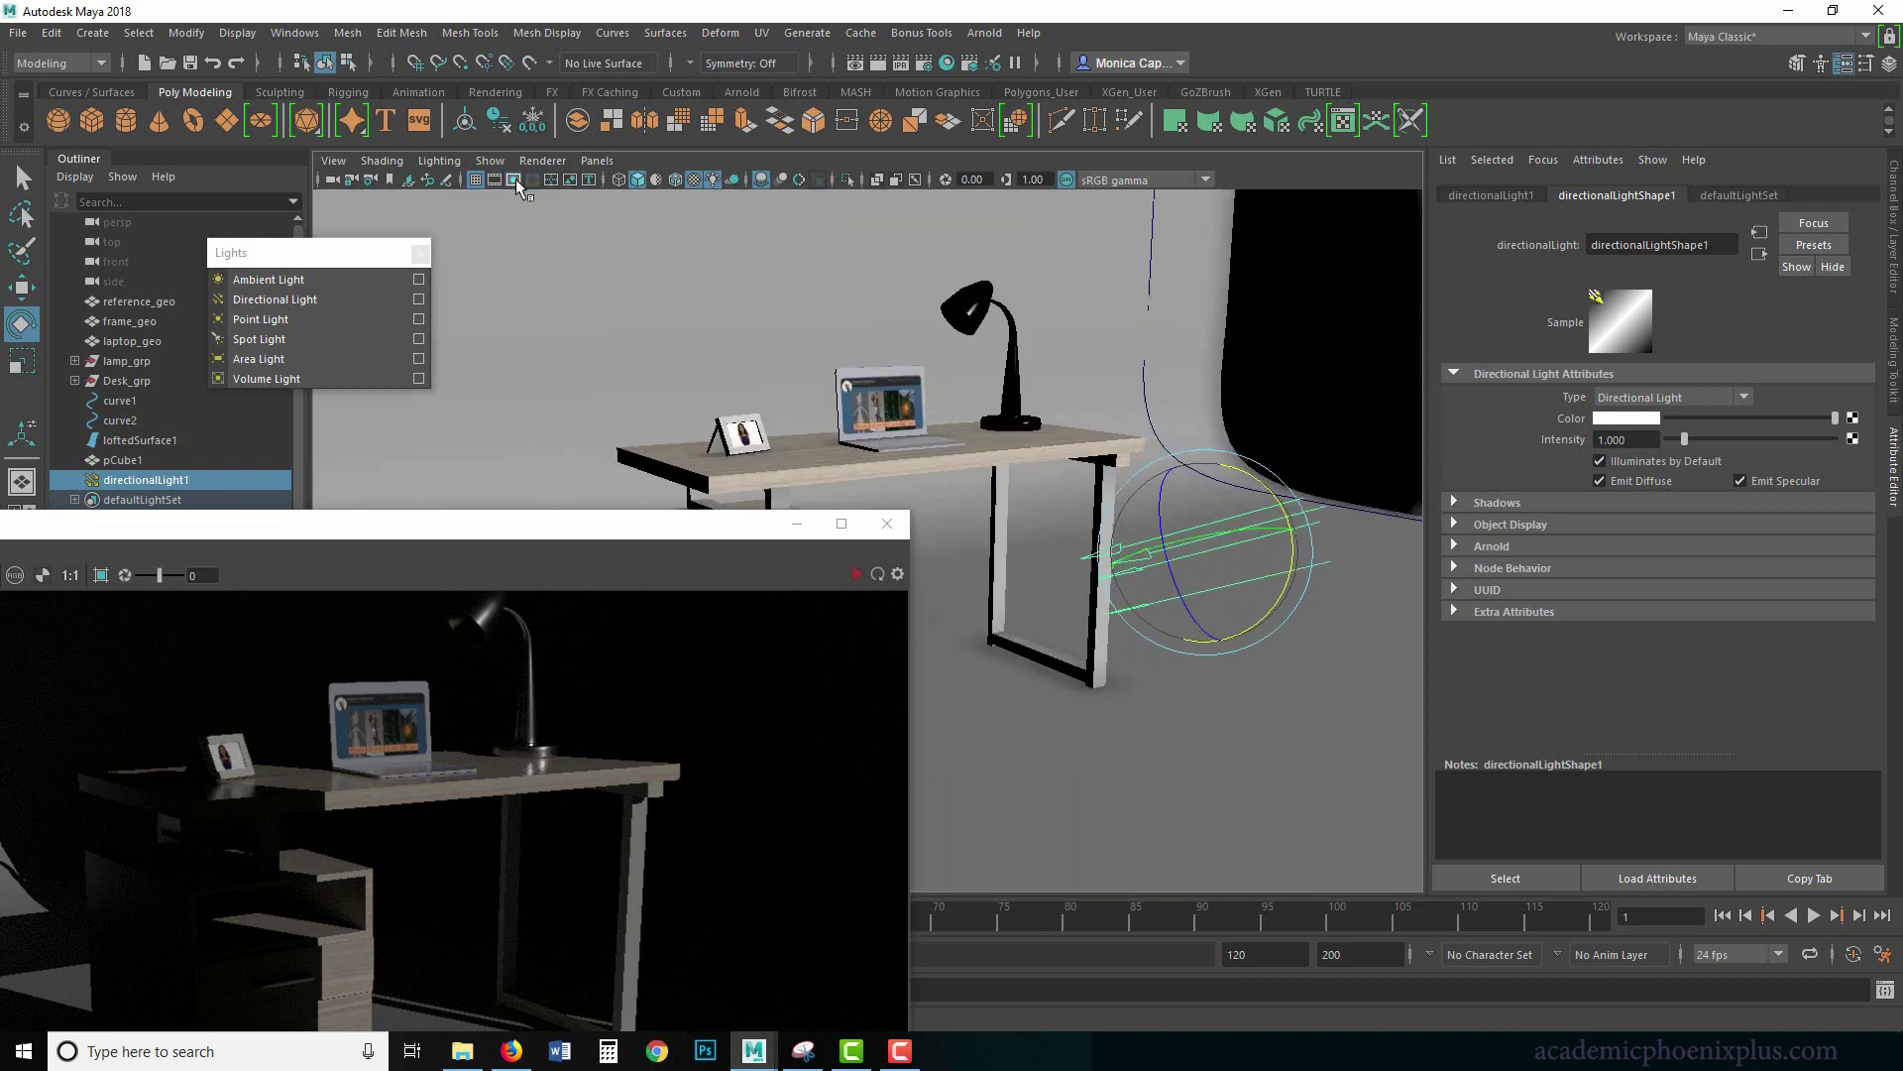
pyautogui.click(533, 181)
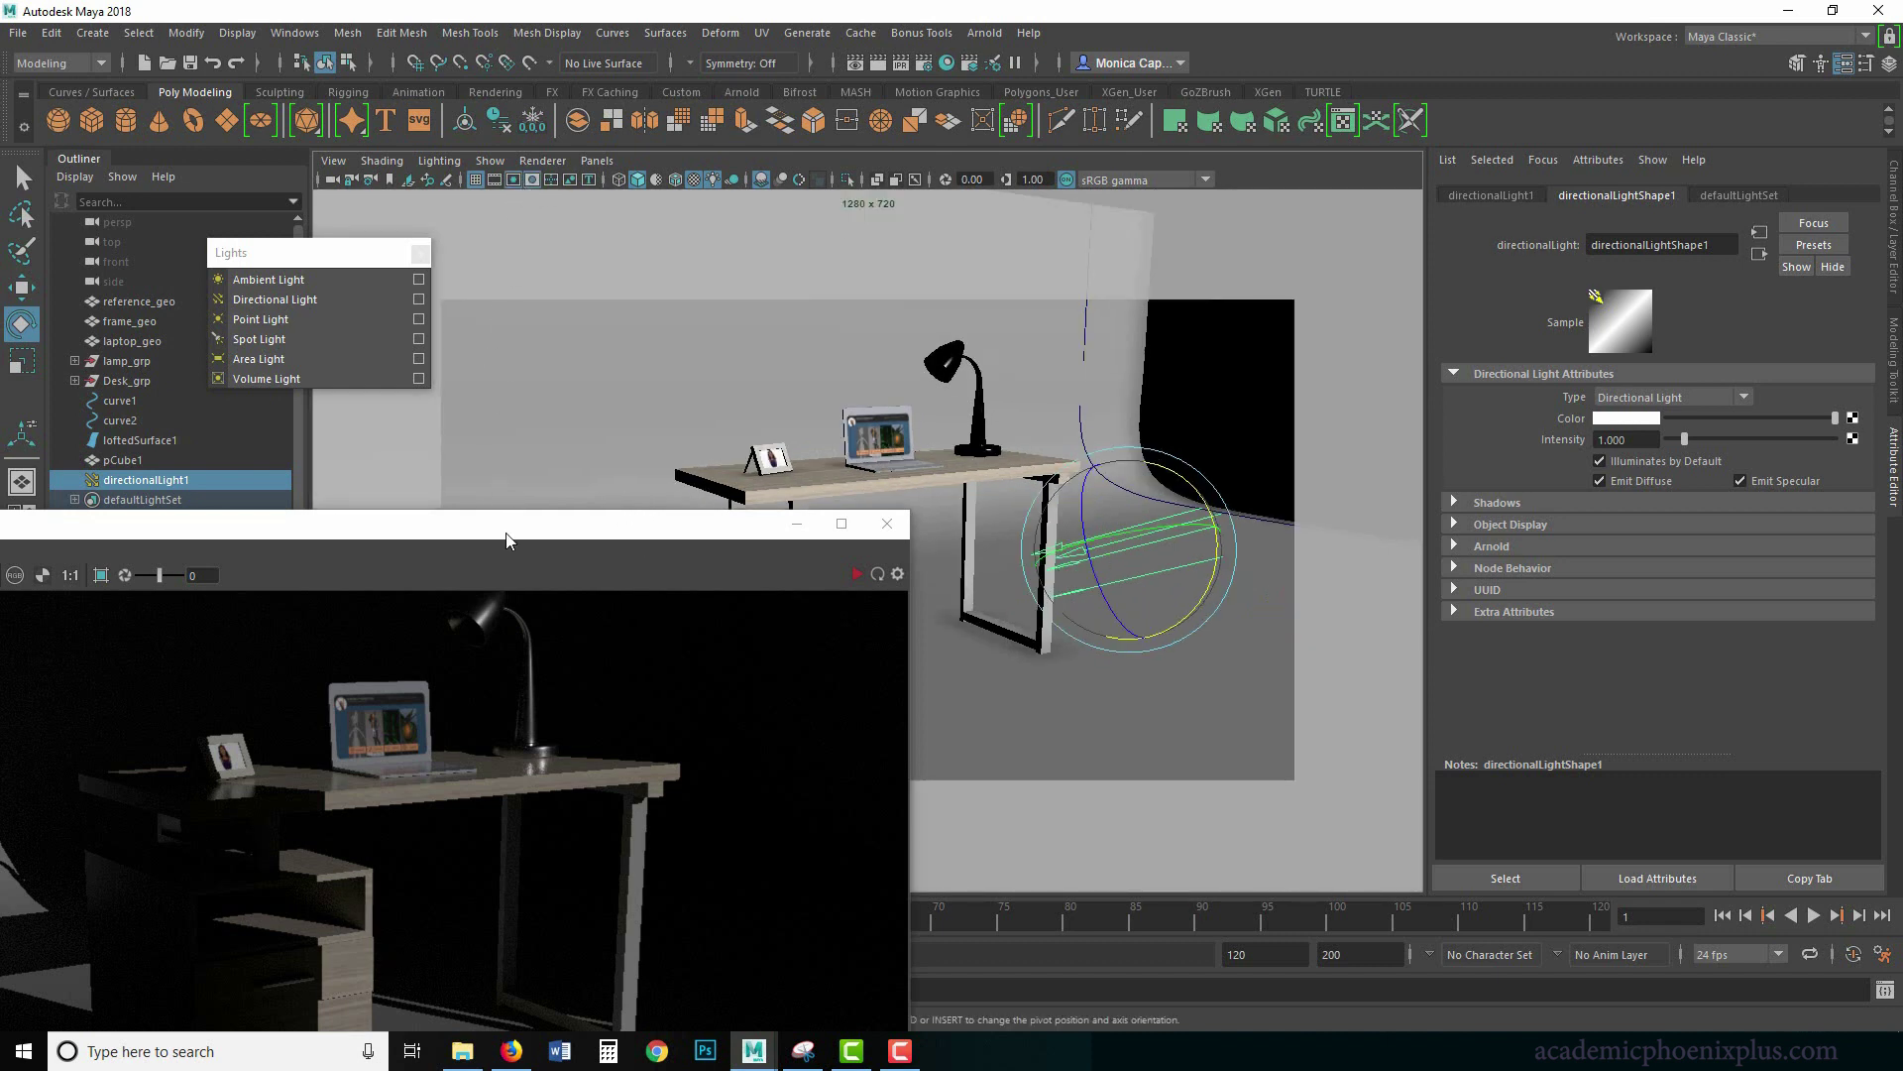
# Reduce the Arnold RenderView test resolution to 640x360 and restart the live render.
pyautogui.moveTo(591, 453); pyautogui.dragTo(774, 255)
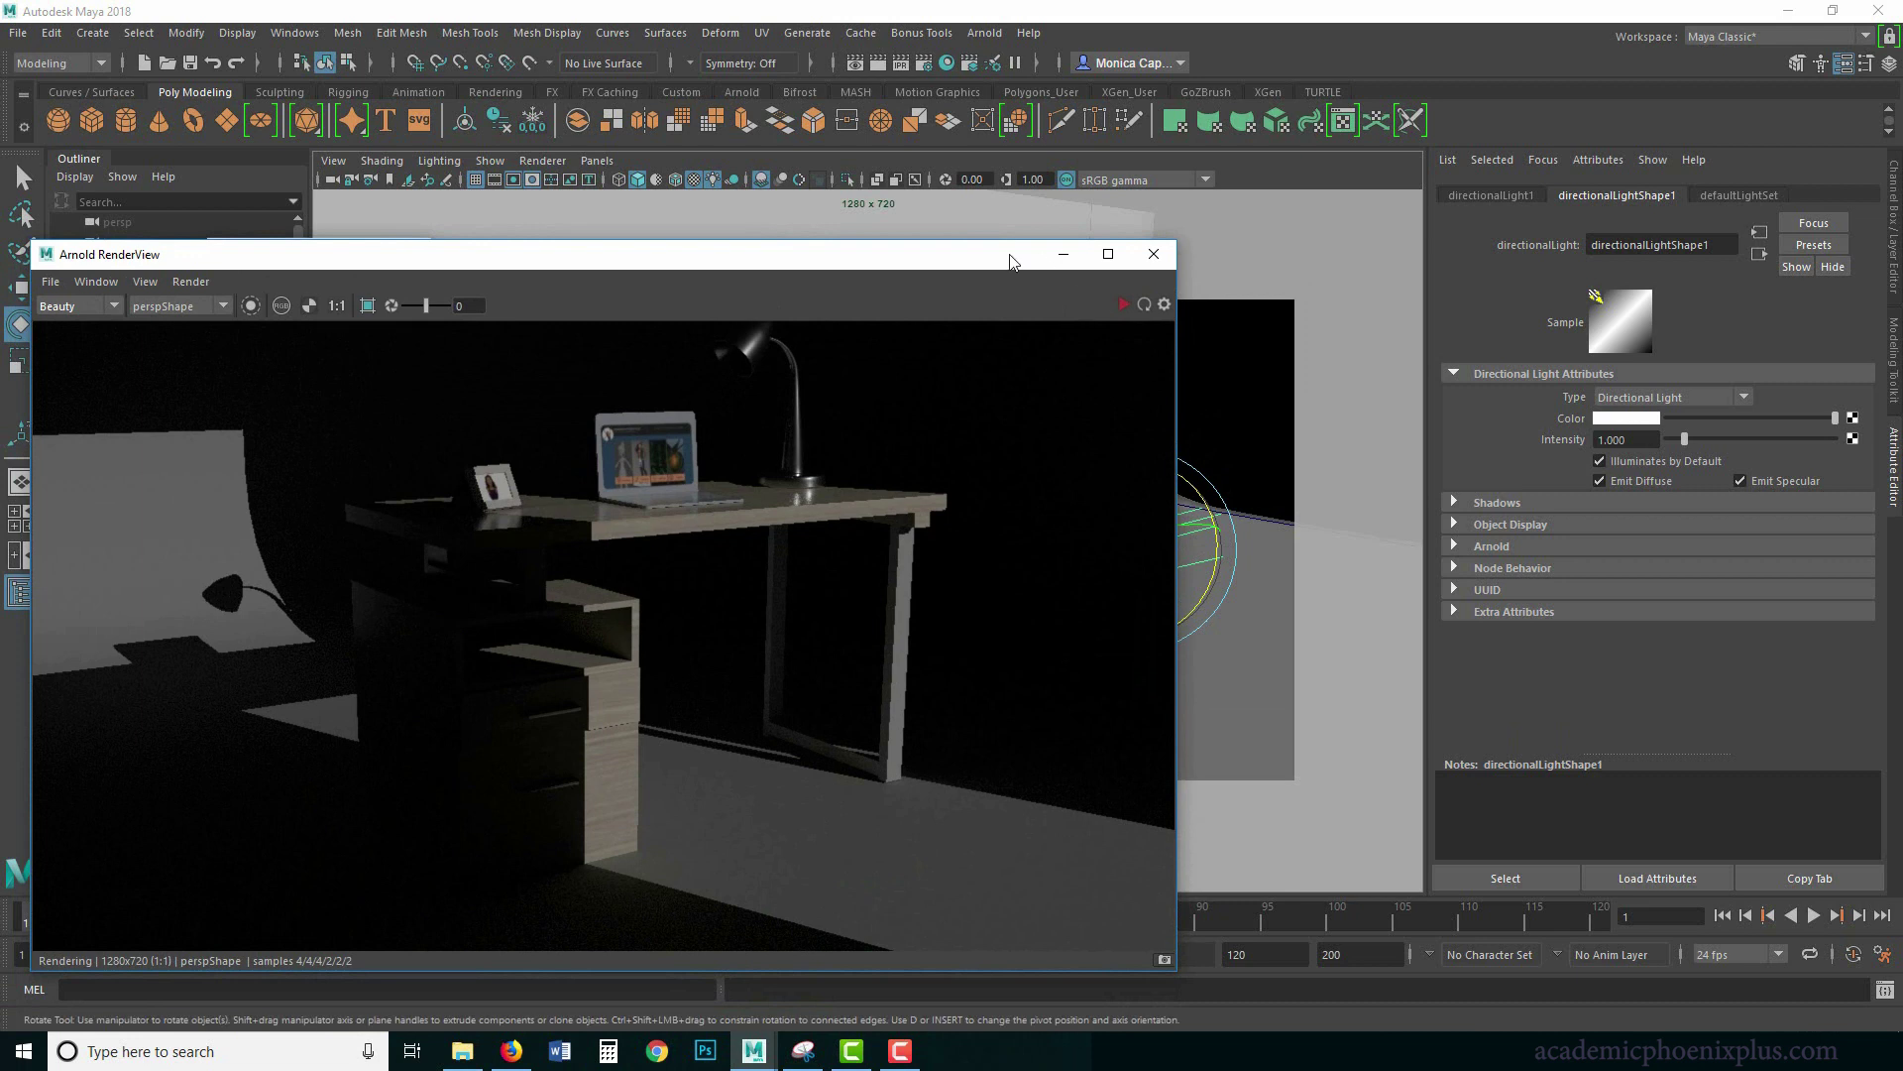
pyautogui.moveTo(1002, 242); pyautogui.dragTo(1001, 112)
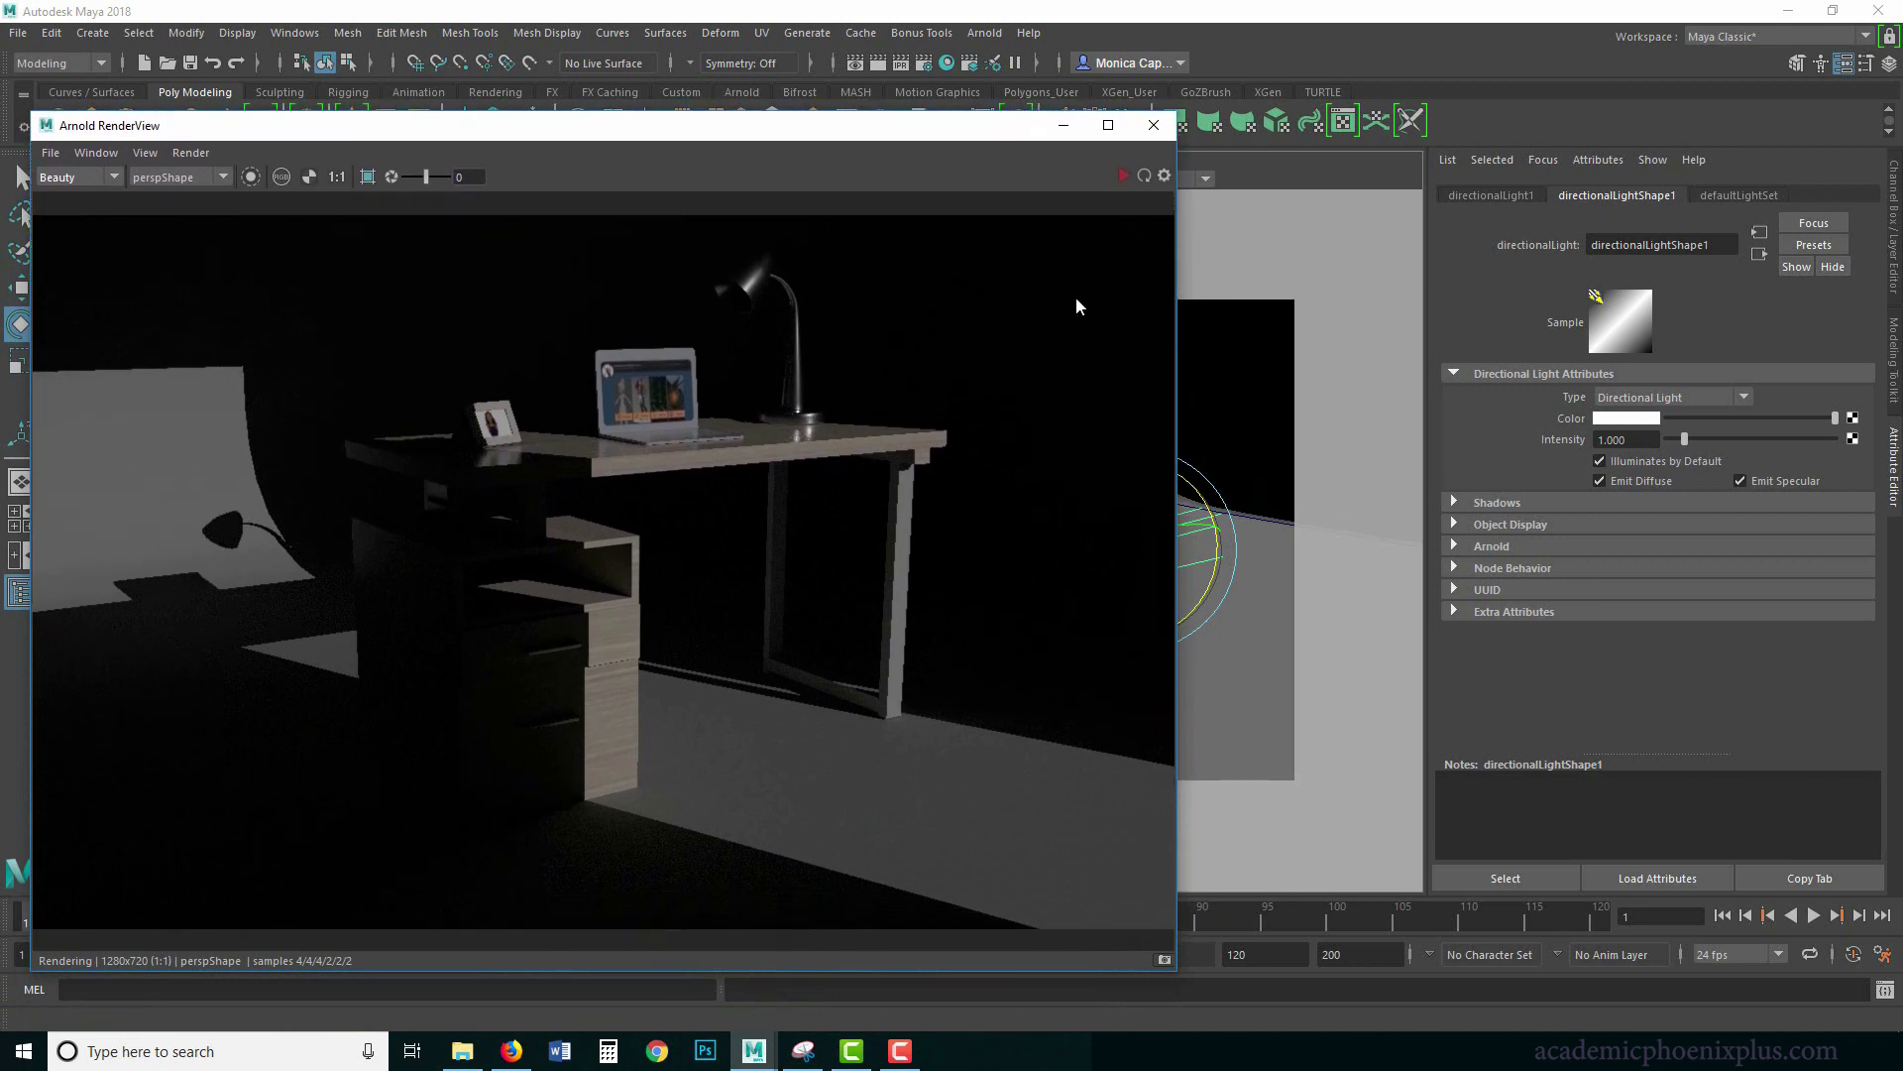
pyautogui.click(96, 151)
pyautogui.moveTo(190, 152)
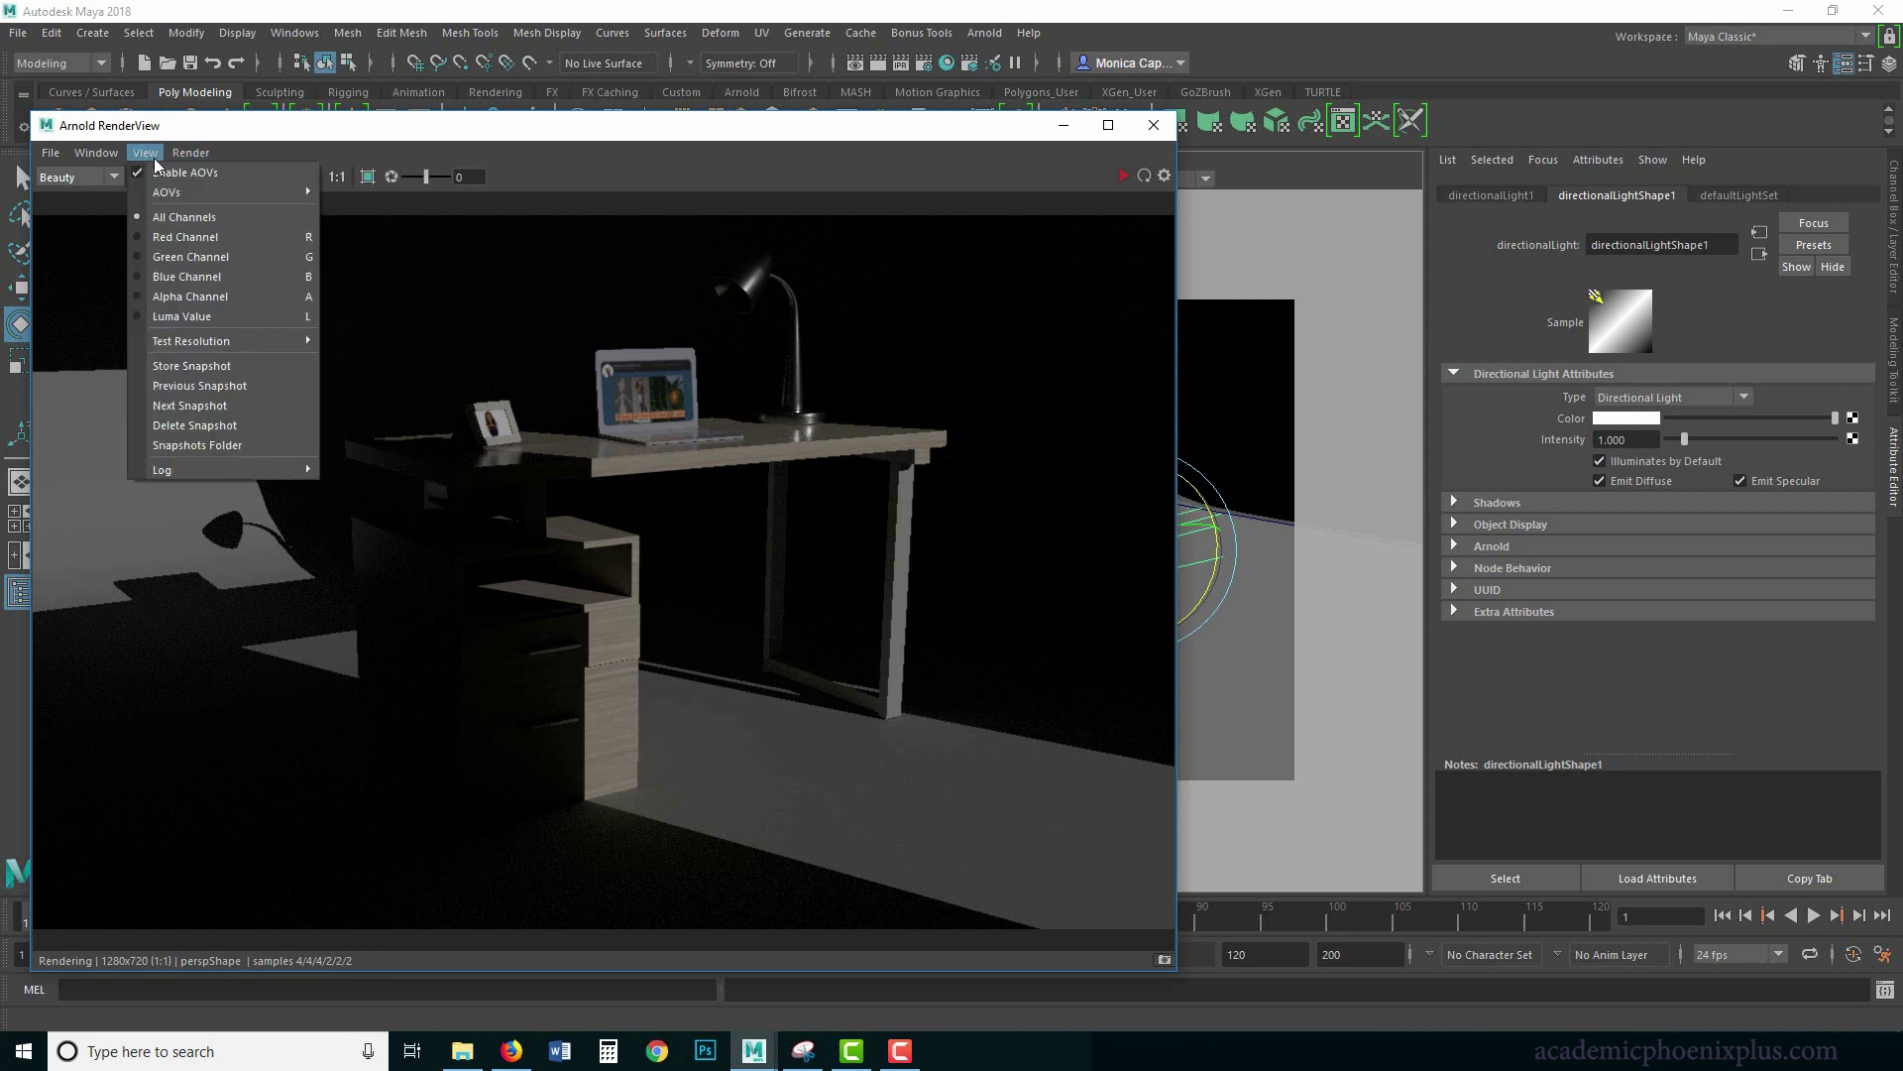
pyautogui.moveTo(228, 340)
pyautogui.click(367, 398)
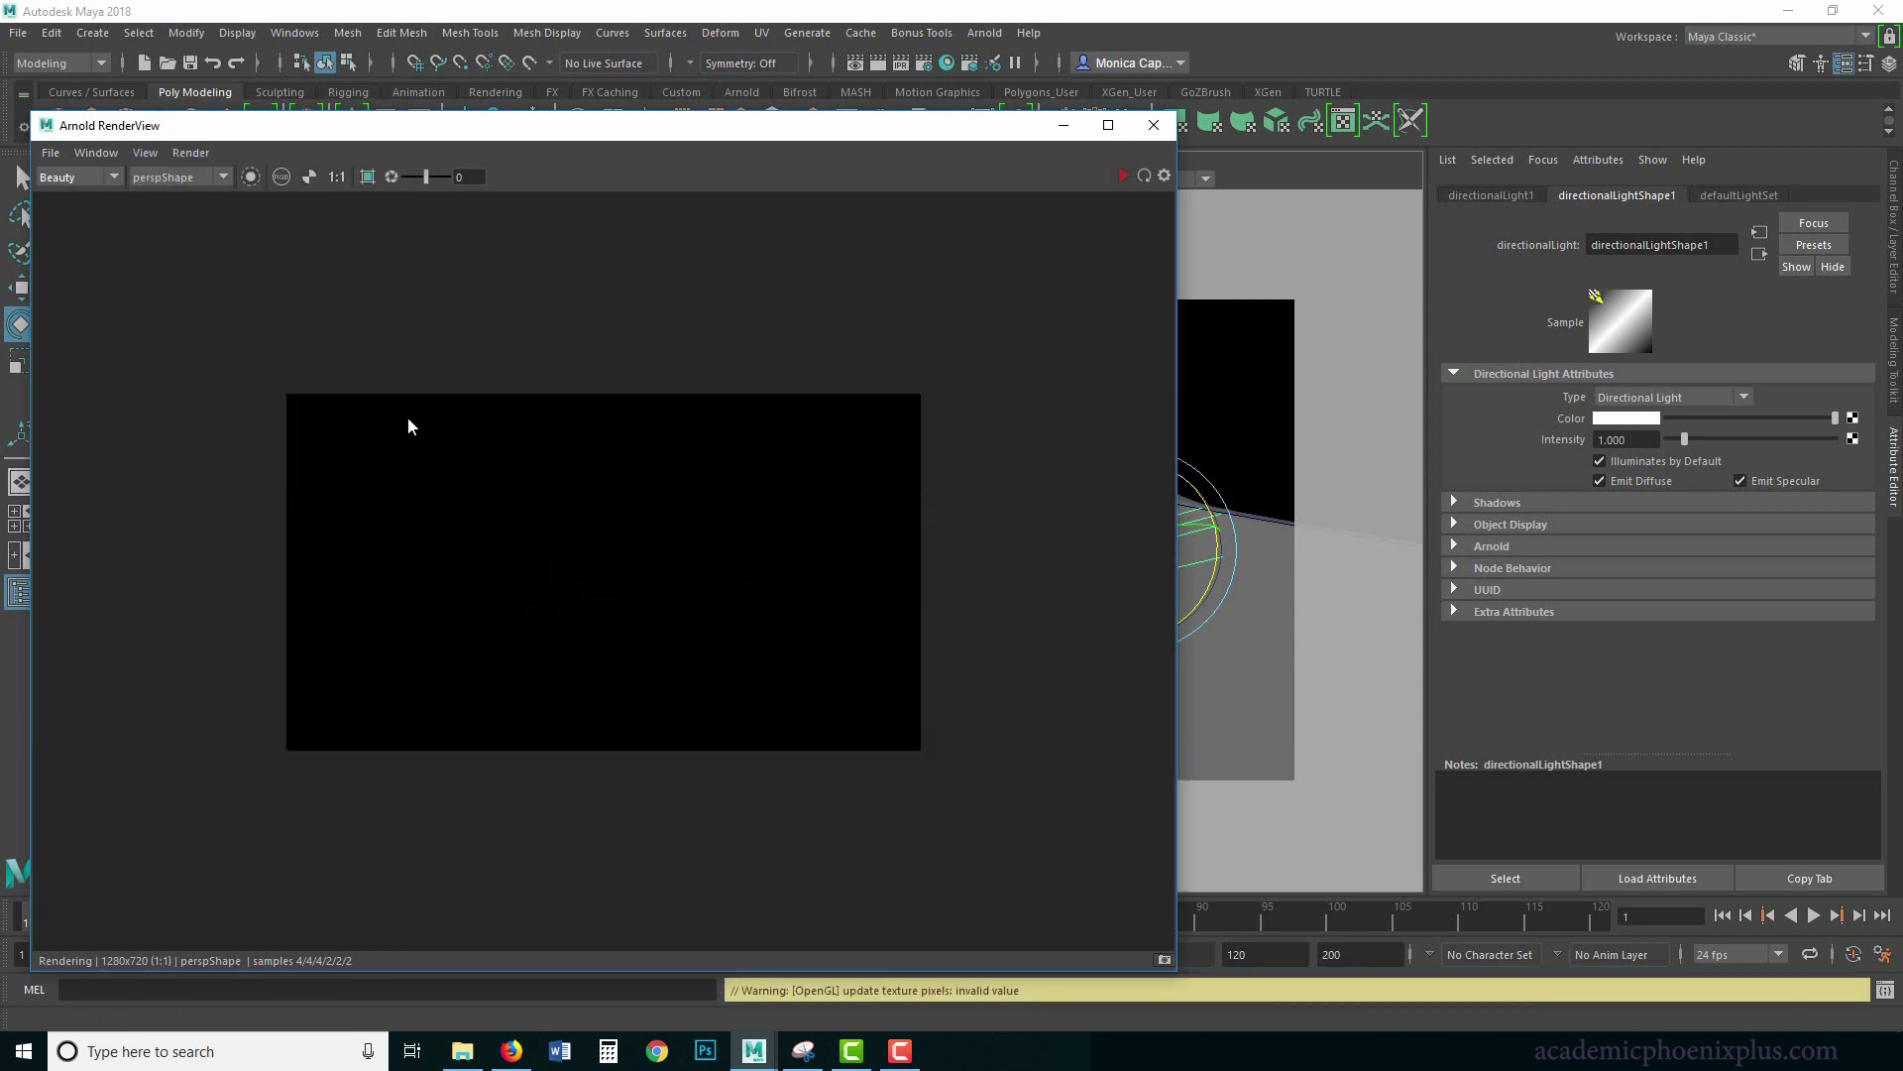
pyautogui.click(1124, 175)
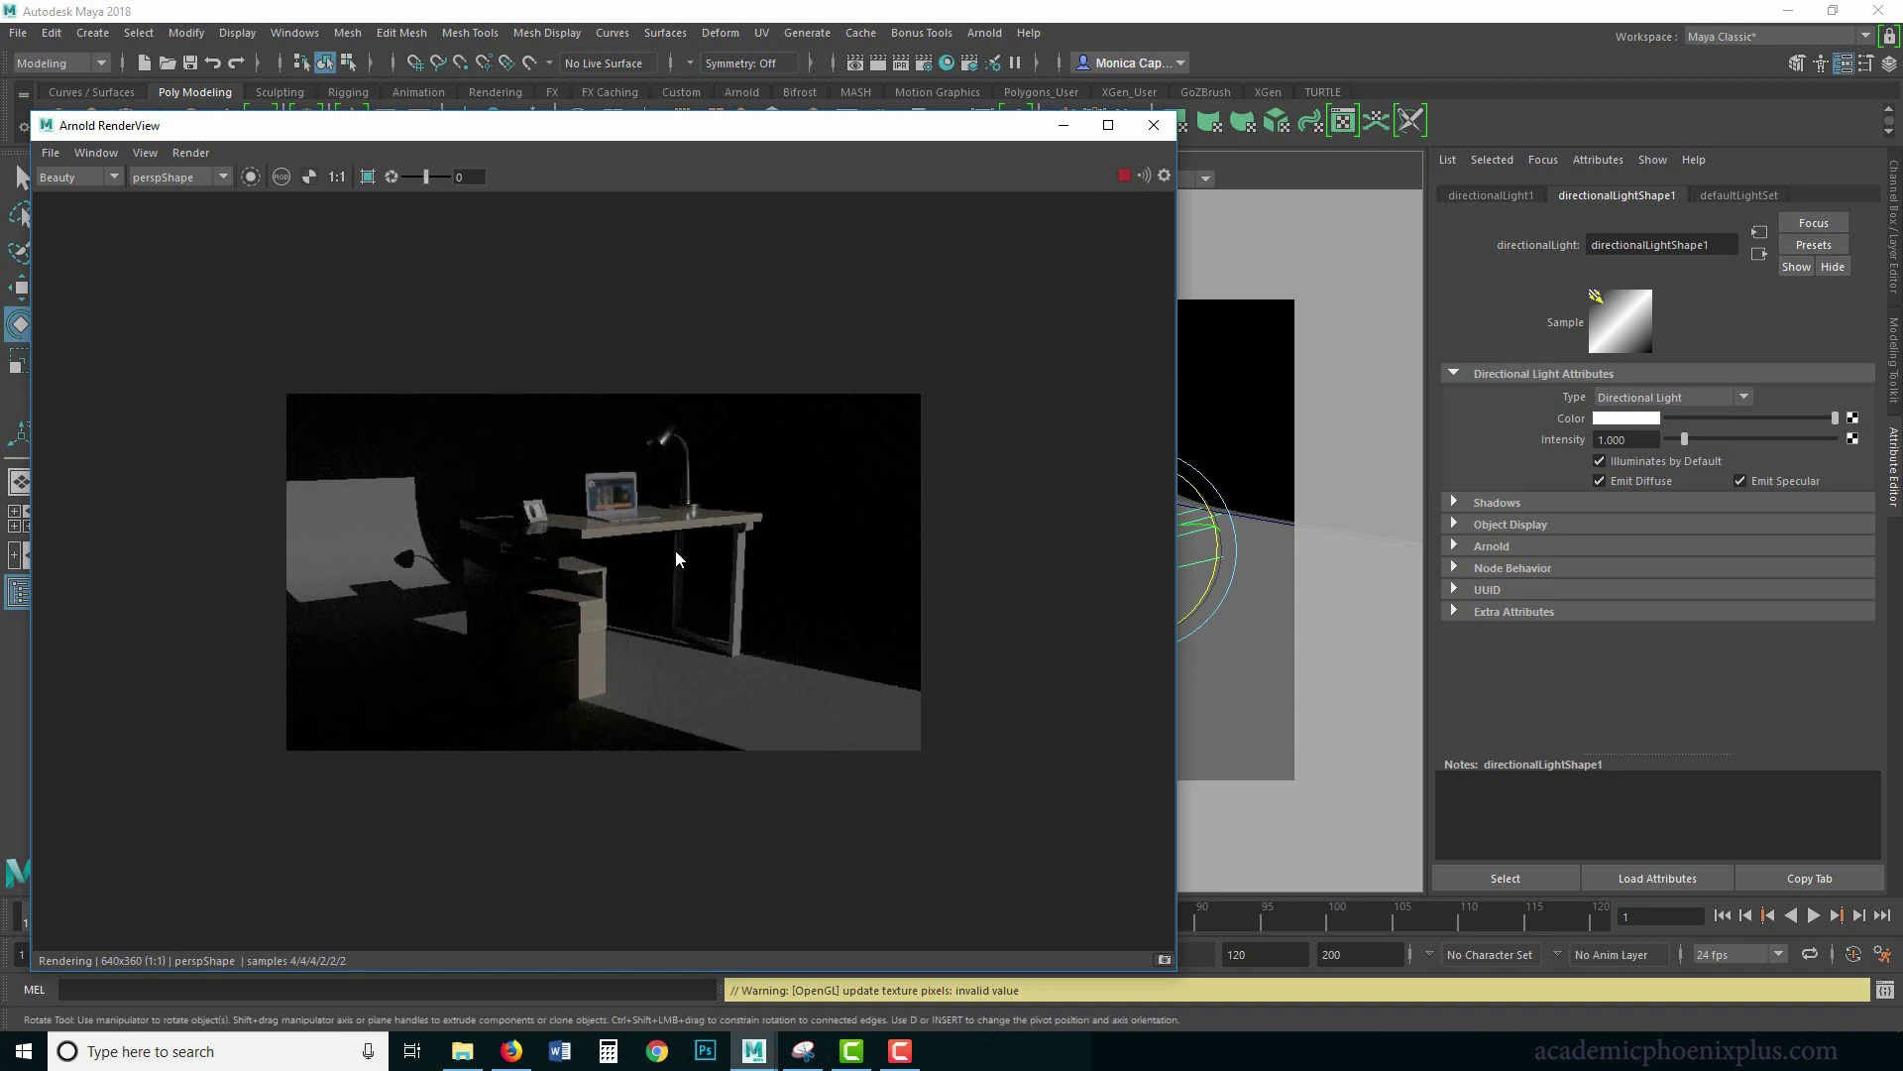
# Shrink the render window around the preview and place it where the desk and directional light stay accessible.
pyautogui.moveTo(843, 134); pyautogui.dragTo(853, 178)
pyautogui.moveTo(1188, 400); pyautogui.dragTo(760, 396)
pyautogui.moveTo(471, 157); pyautogui.dragTo(445, 393)
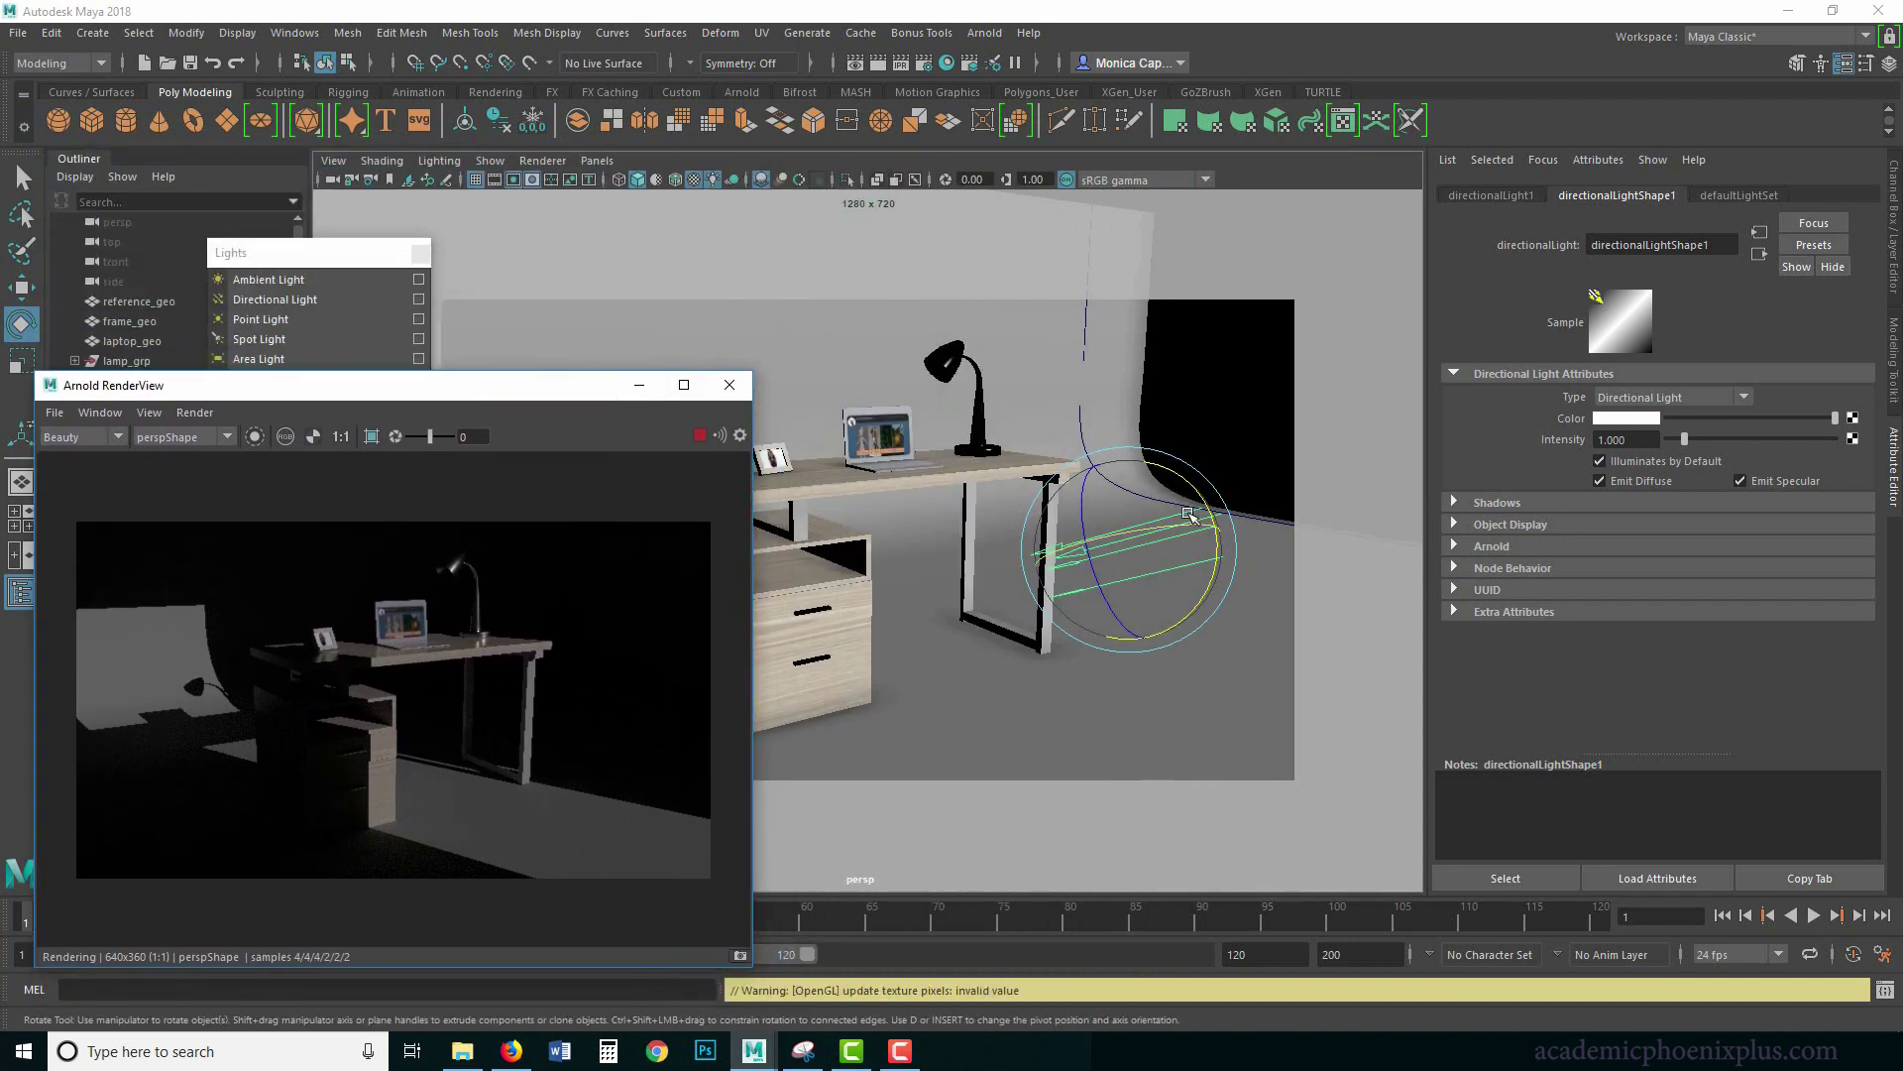
# Adjust the directional light's rotation to about -38, 19 and -14 degrees, lighting the drawer fronts in the render.
pyautogui.moveTo(1200, 498); pyautogui.dragTo(1173, 567)
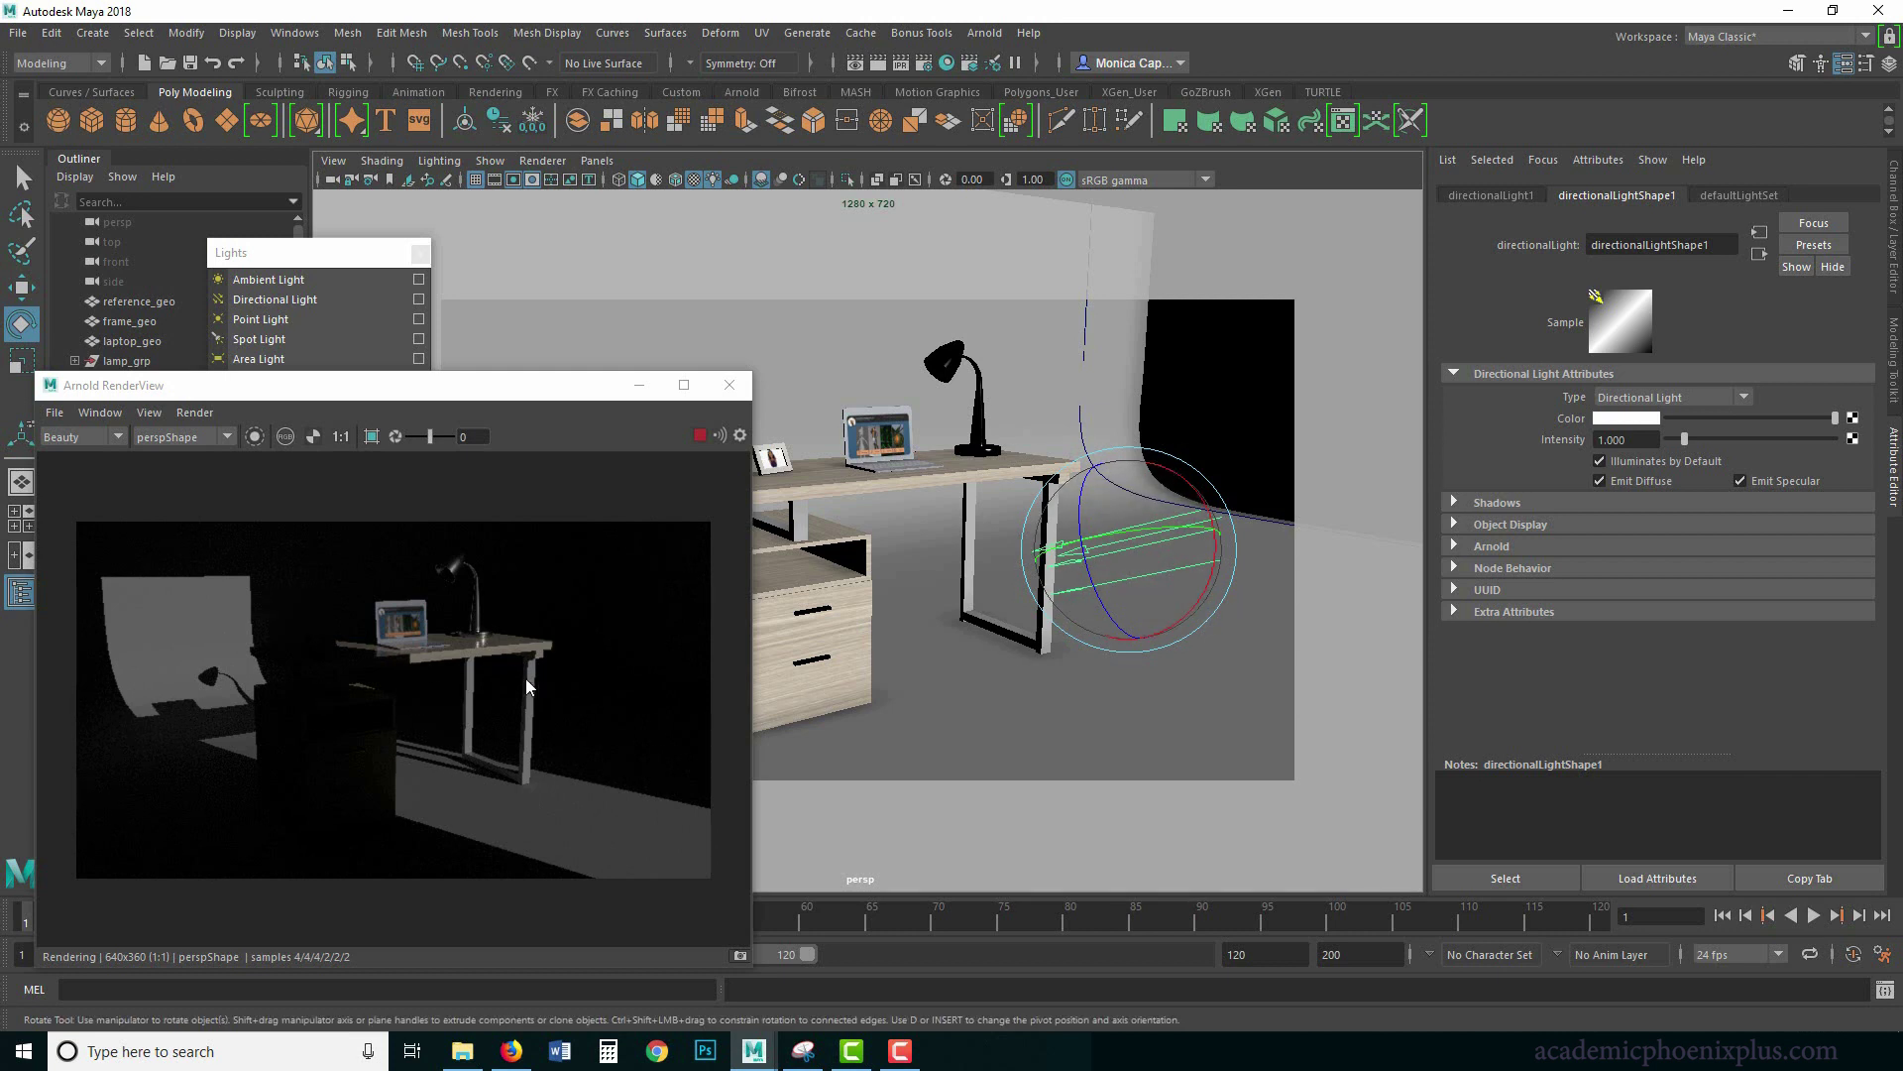
pyautogui.moveTo(1152, 567); pyautogui.dragTo(1169, 563)
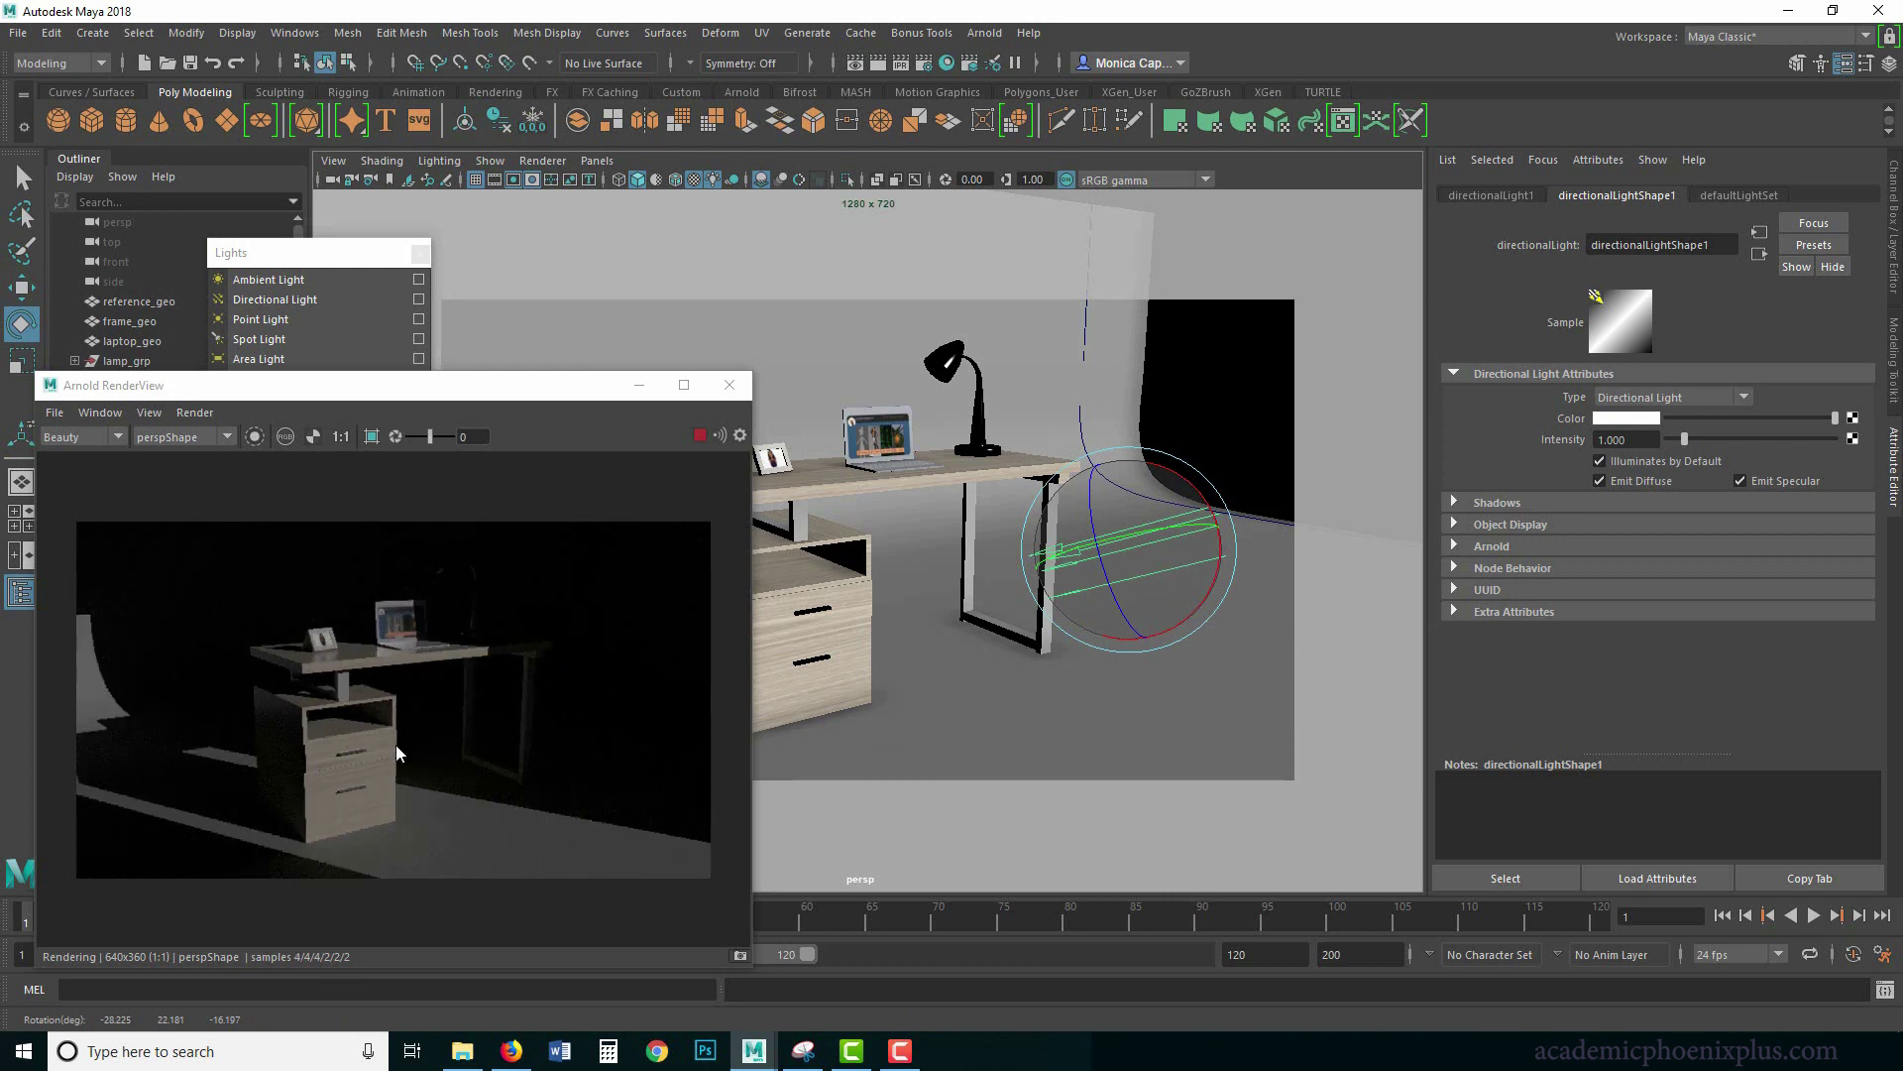
pyautogui.moveTo(1142, 560); pyautogui.dragTo(1185, 491)
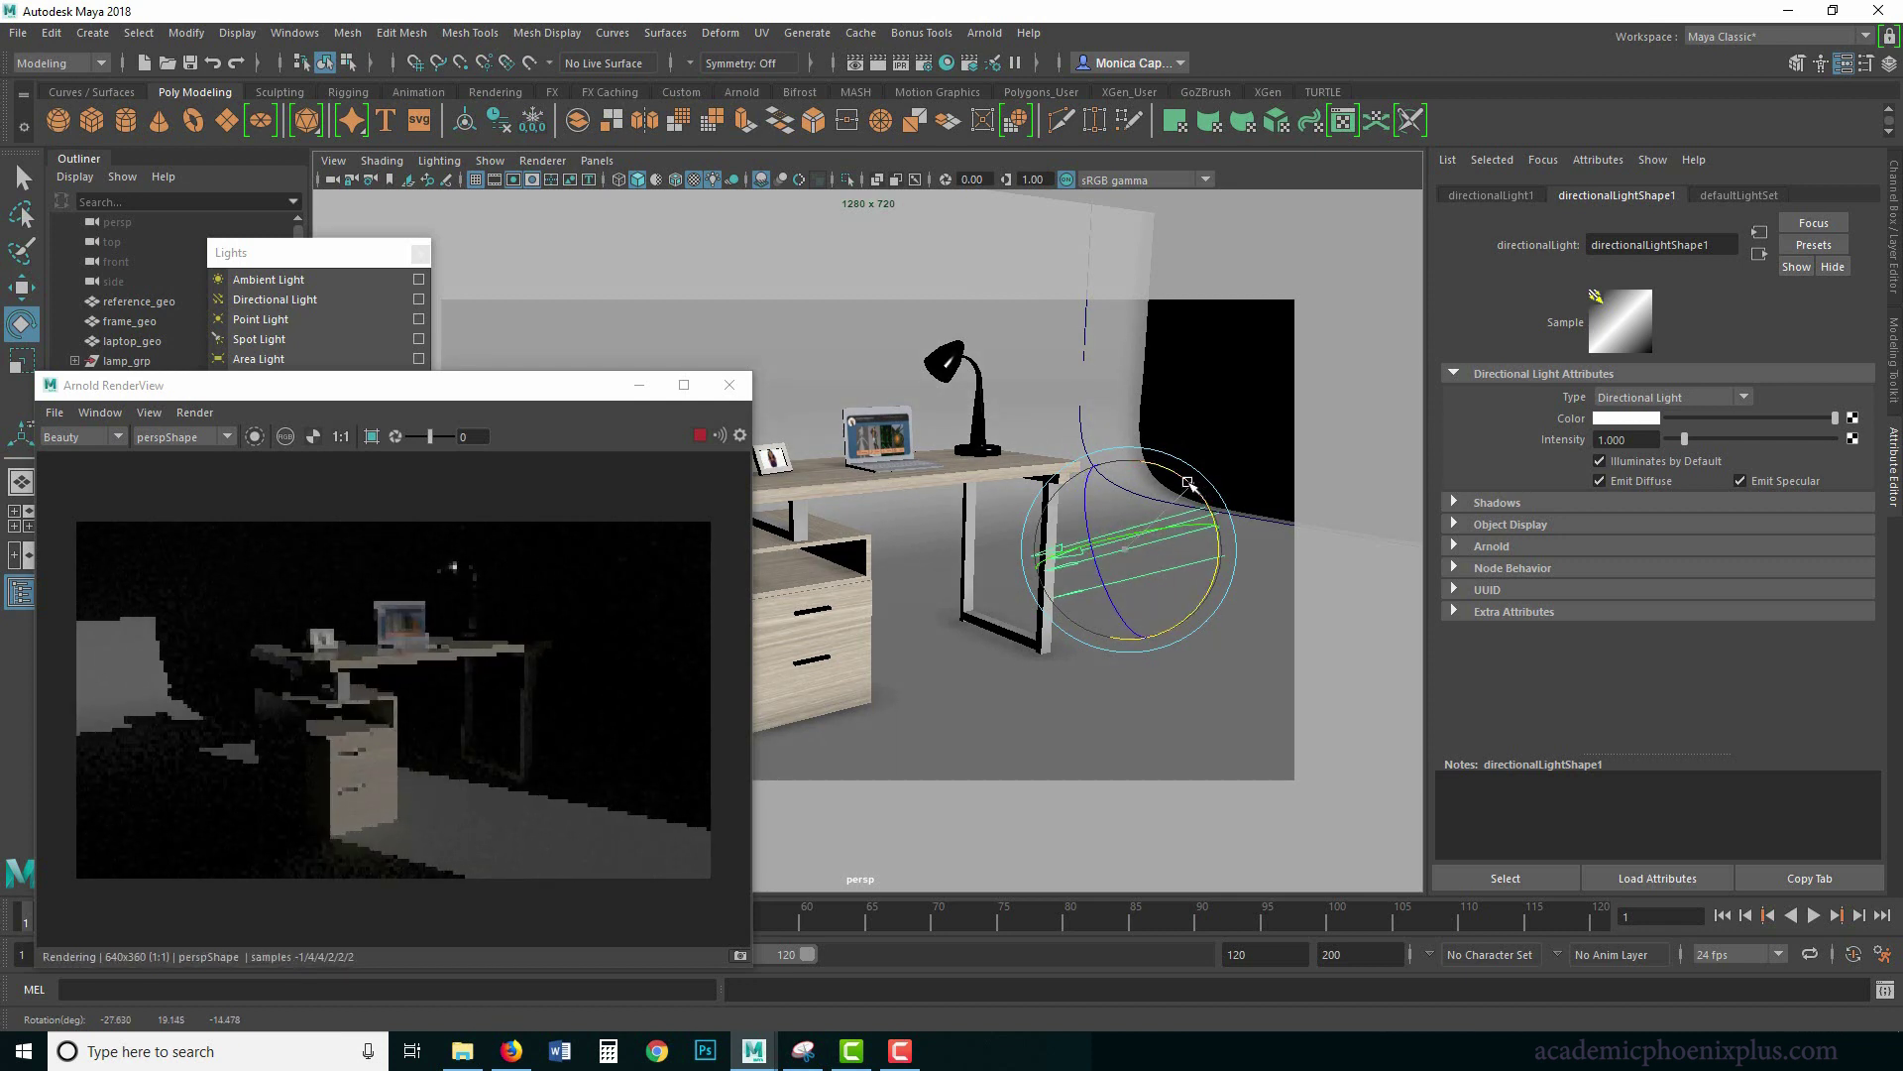
pyautogui.keyDown('alt'); pyautogui.moveTo(903, 568); pyautogui.dragTo(958, 624); pyautogui.keyUp('alt')
pyautogui.moveTo(1285, 501); pyautogui.dragTo(1265, 480)
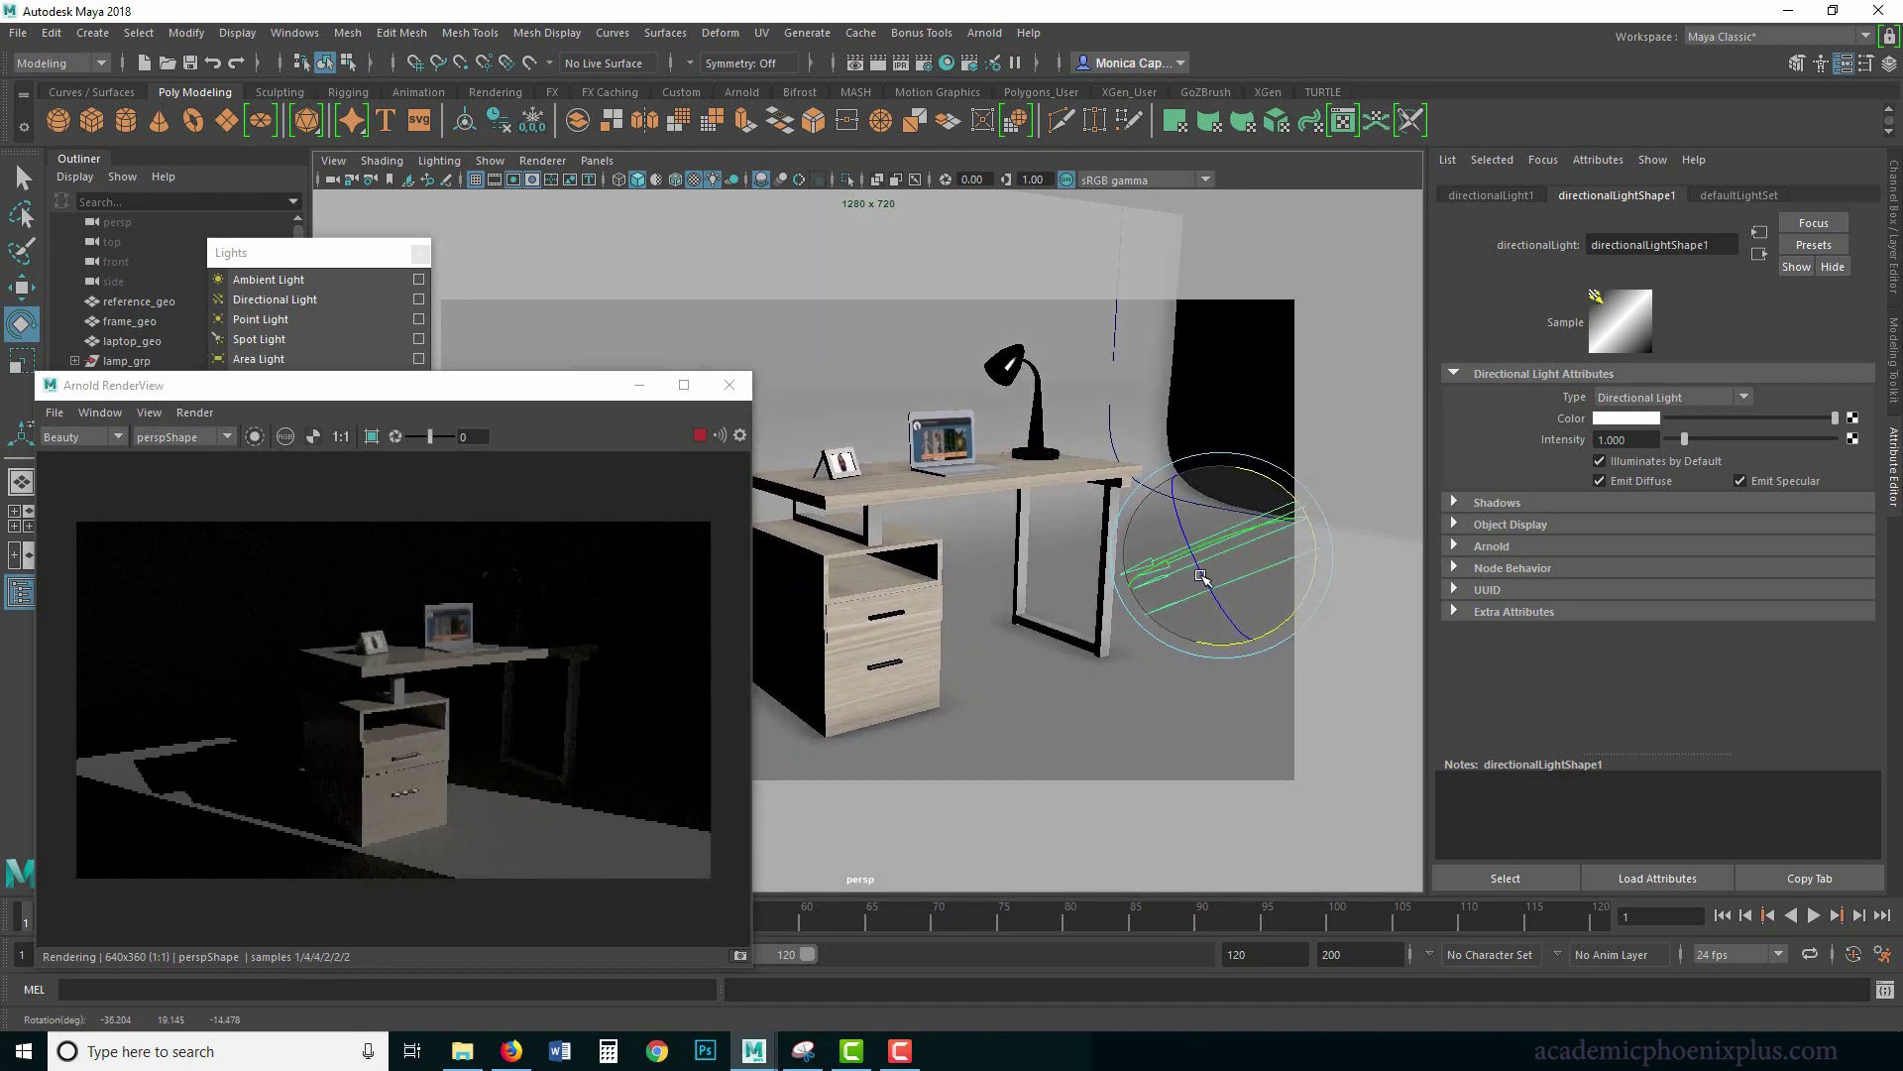
# Enable color temperature in the directional light's Arnold attributes, with a temperature of 4698 and an exposure of about 1.05.
pyautogui.click(1634, 417)
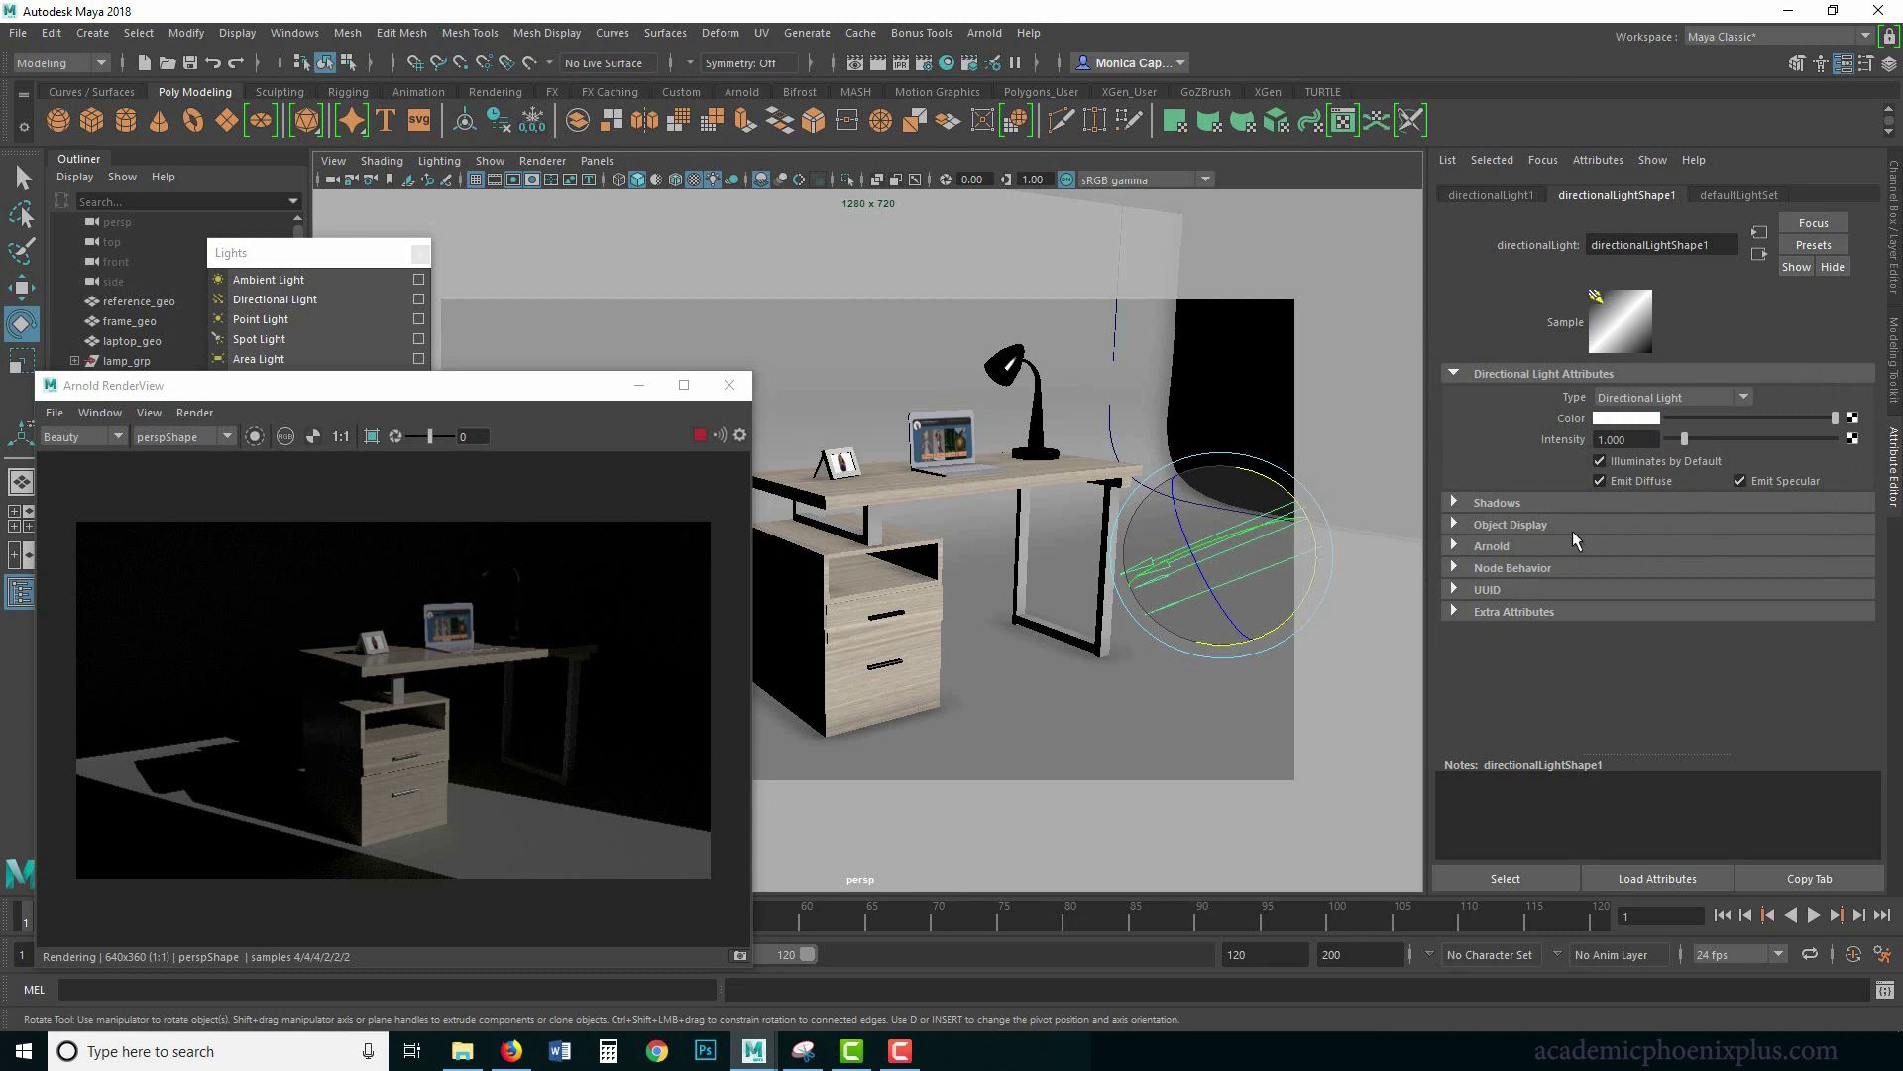
pyautogui.click(1492, 546)
pyautogui.click(1667, 572)
pyautogui.moveTo(1730, 593); pyautogui.dragTo(1685, 634)
# Set the directional light's Arnold angle to about 1.7 and its samples to 2.
pyautogui.click(1694, 634)
pyautogui.moveTo(1689, 660); pyautogui.dragTo(1701, 658)
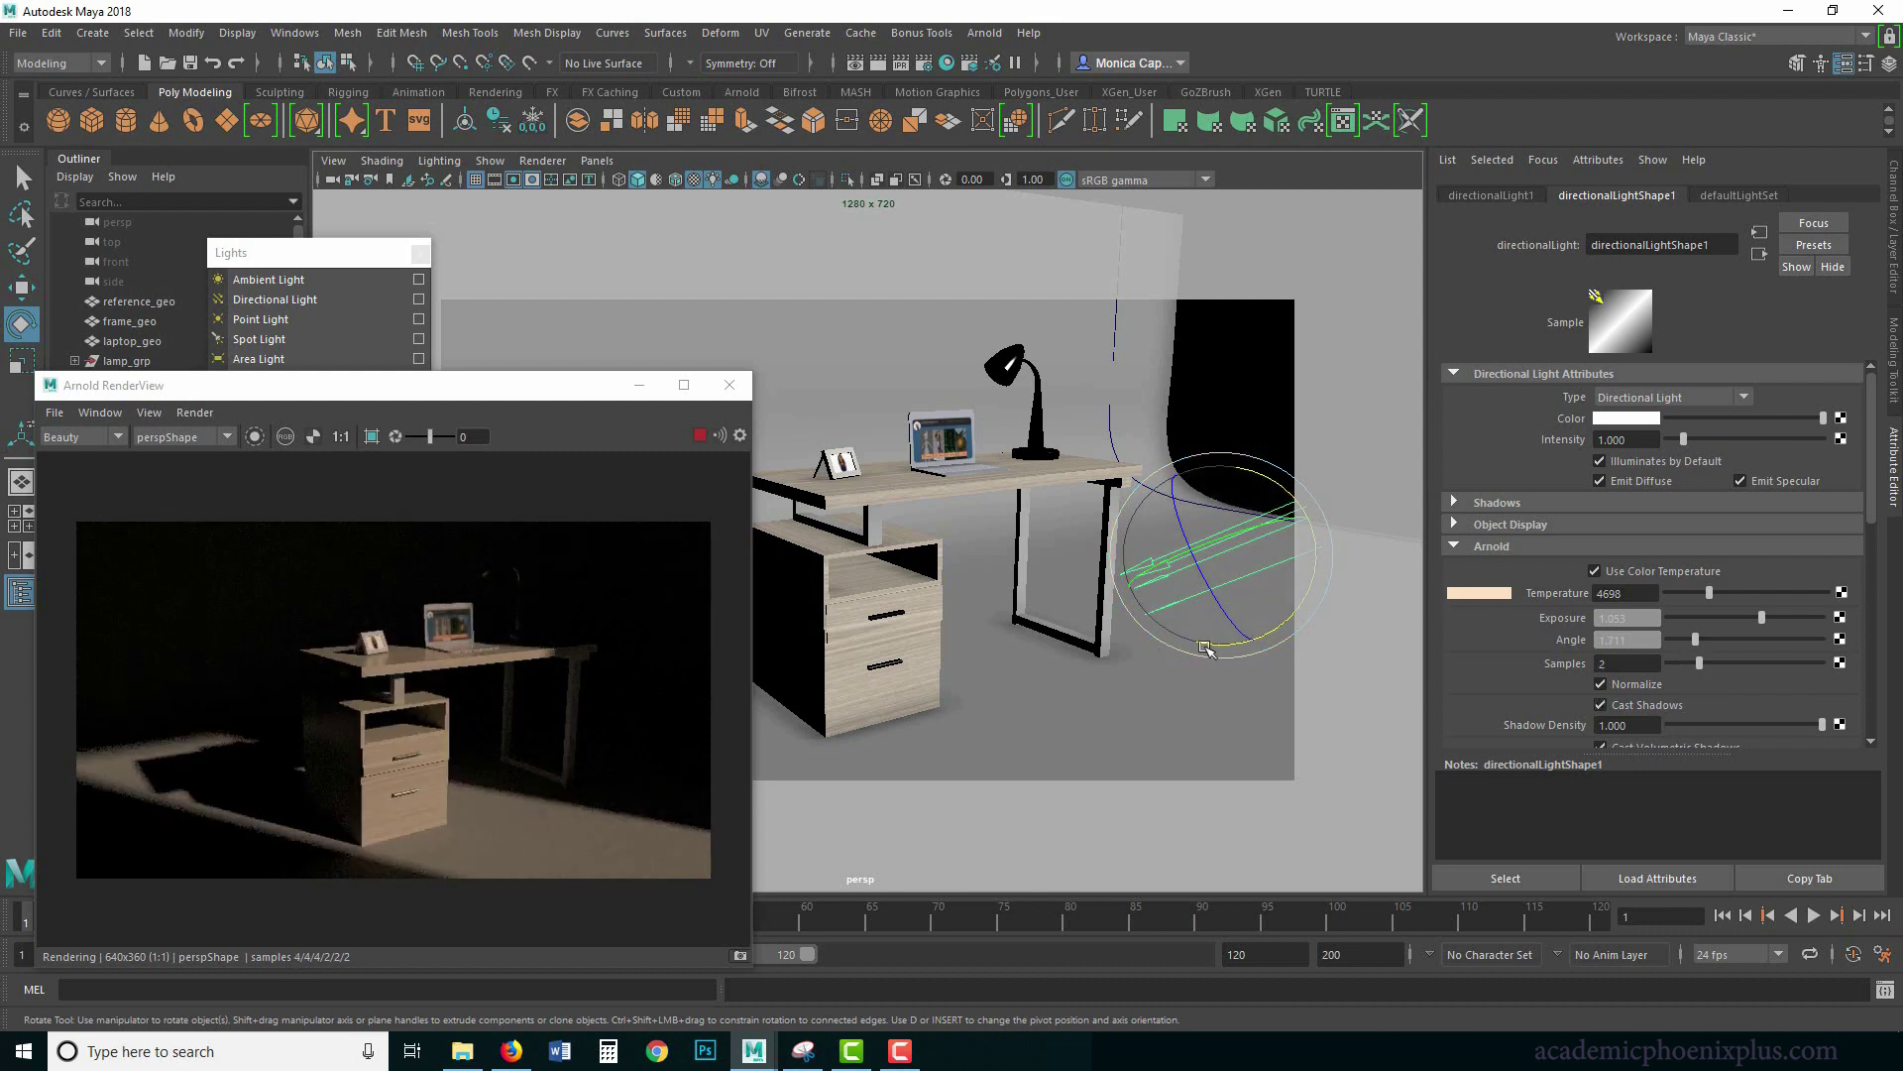
pyautogui.click(1630, 665)
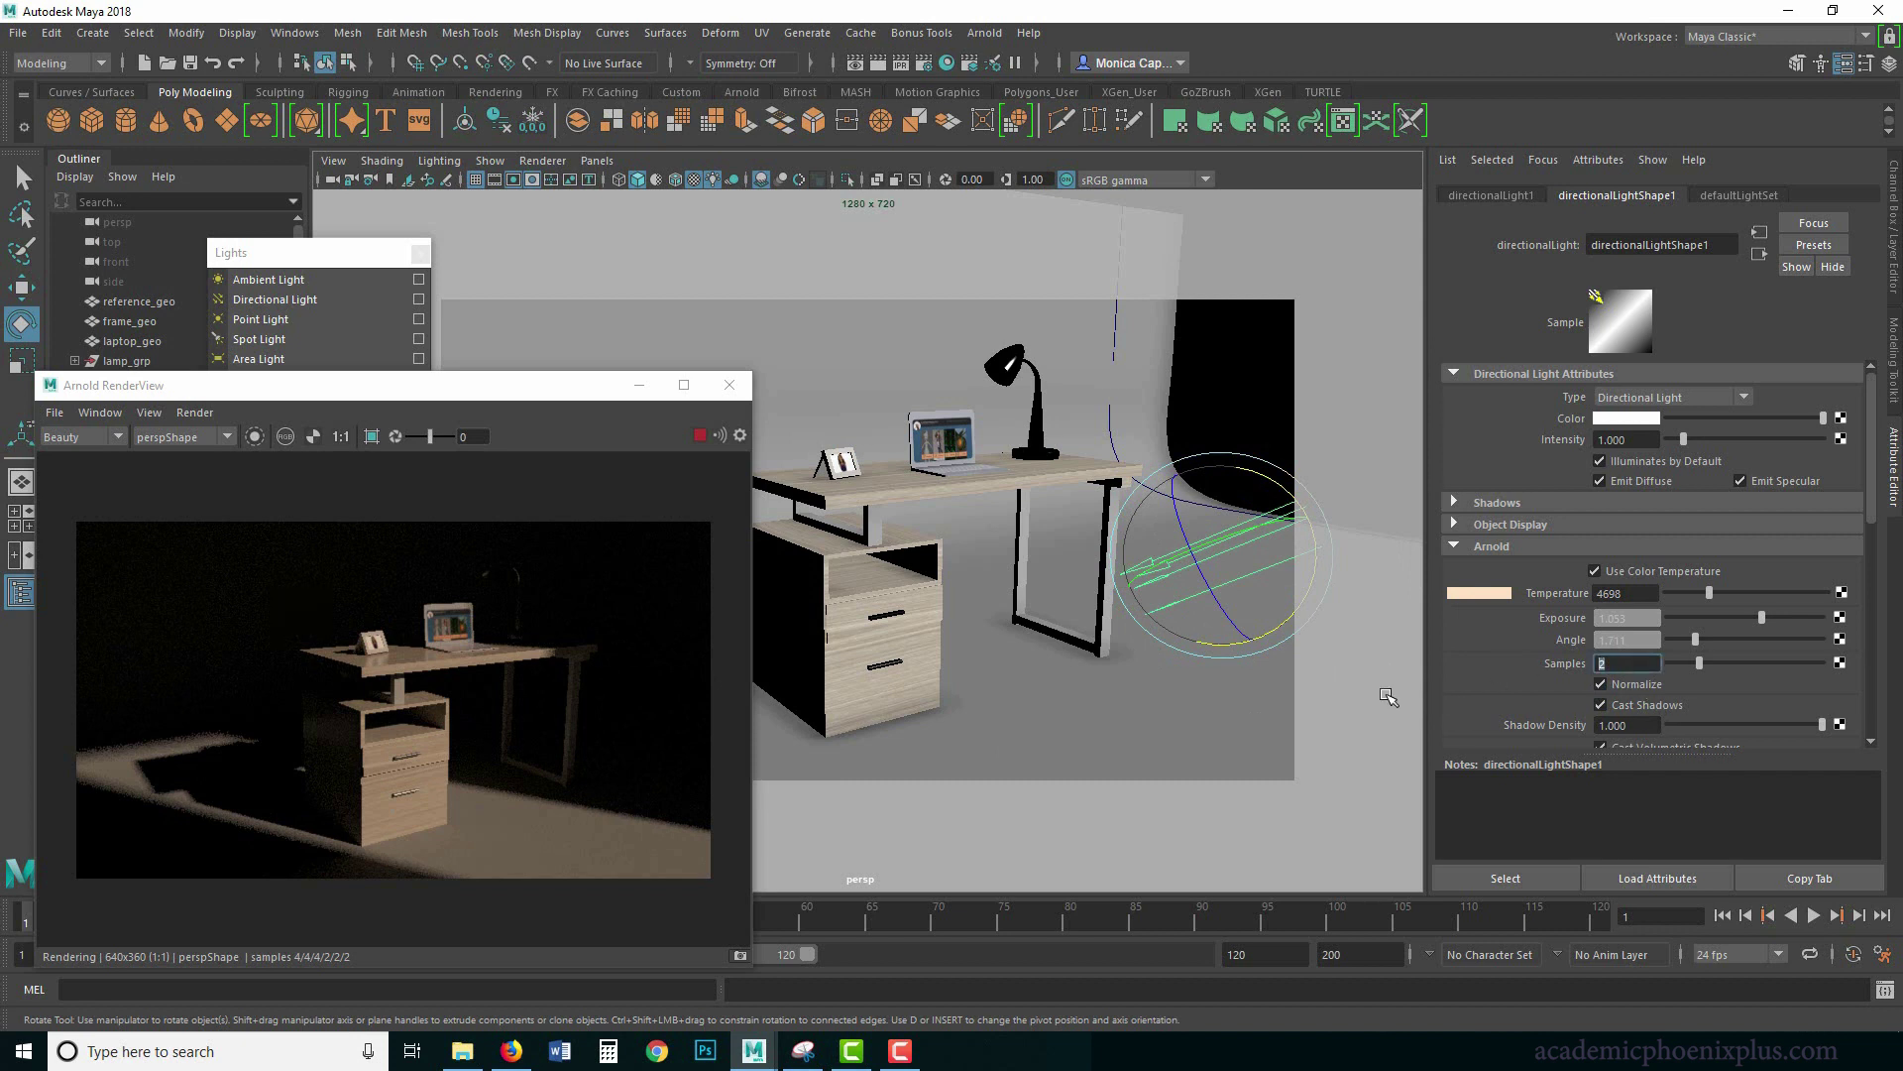
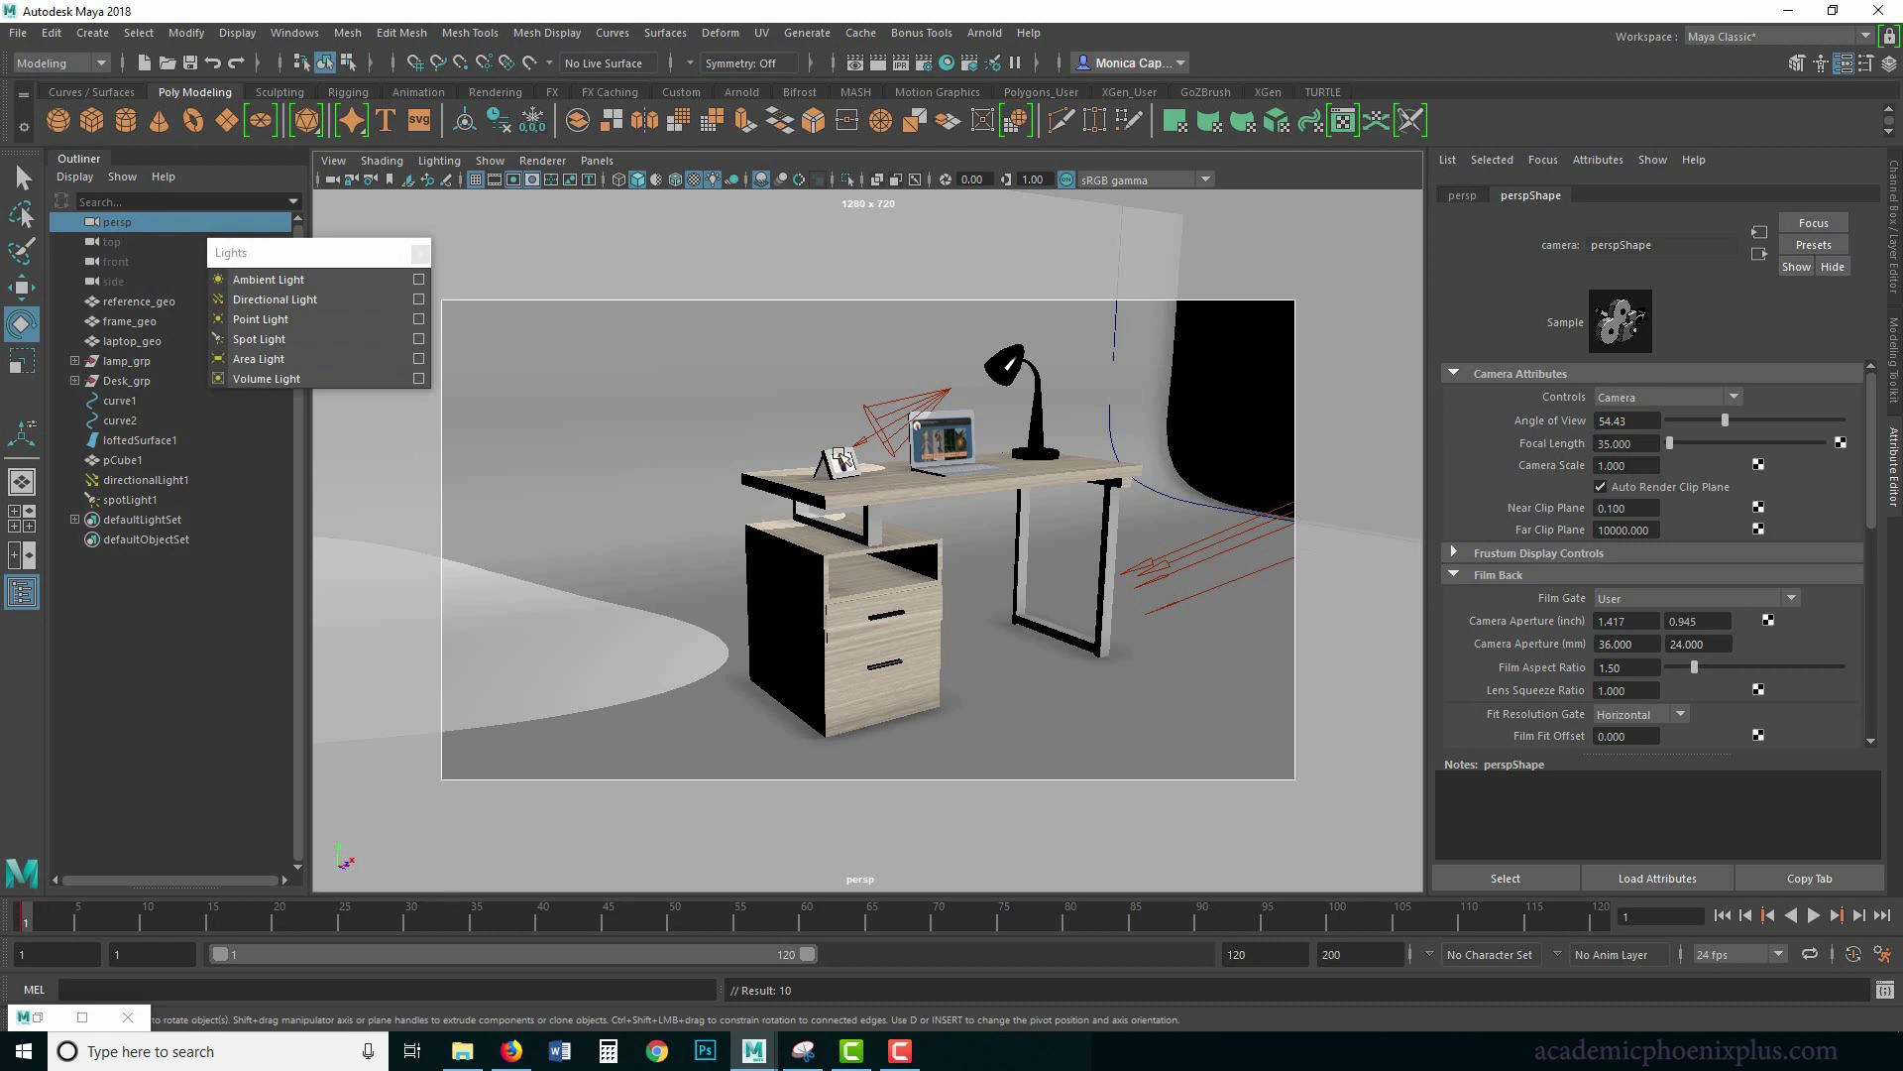
# Move the spot light from beside the laptop into the desk lamp's shade.
pyautogui.keyDown('alt'); pyautogui.moveTo(841, 700); pyautogui.dragTo(657, 786); pyautogui.keyUp('alt')
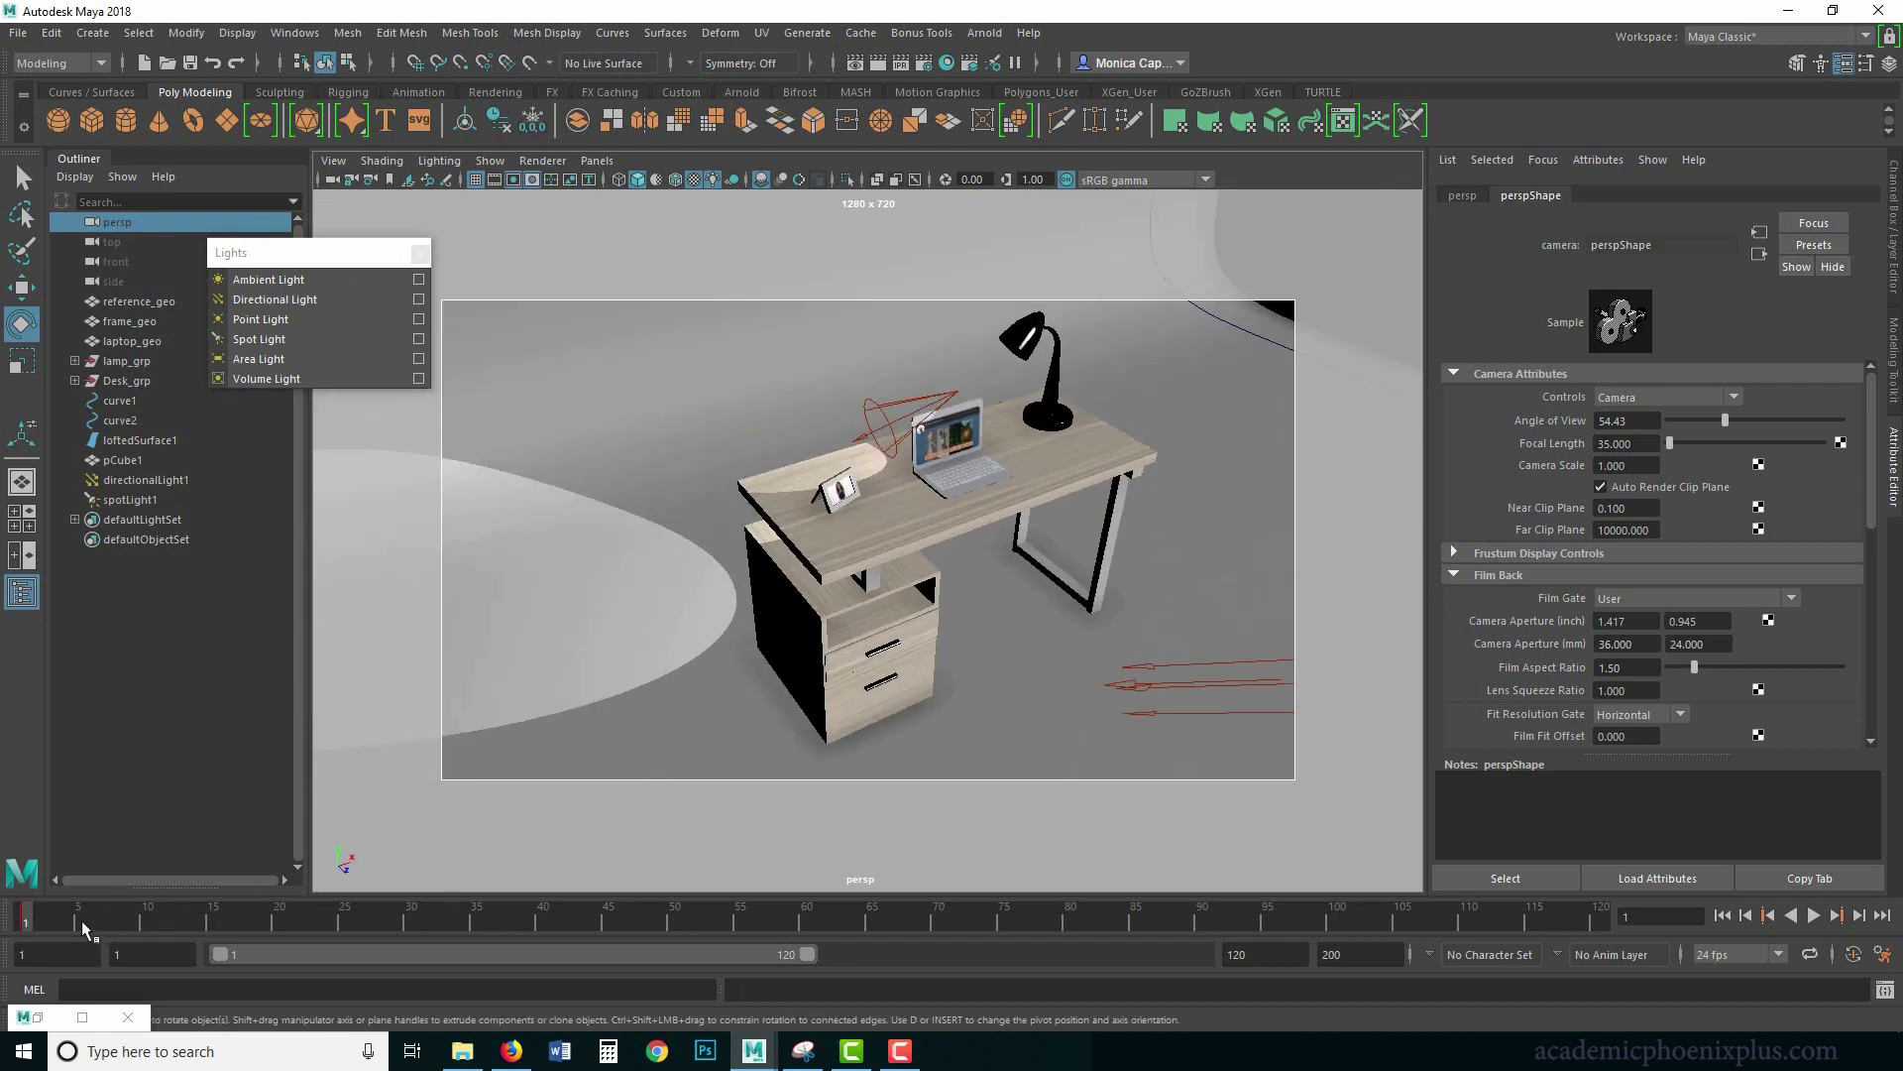
pyautogui.keyDown('alt'); pyautogui.moveTo(84, 927); pyautogui.dragTo(123, 873); pyautogui.keyUp('alt')
pyautogui.click(1007, 370)
pyautogui.press('f')
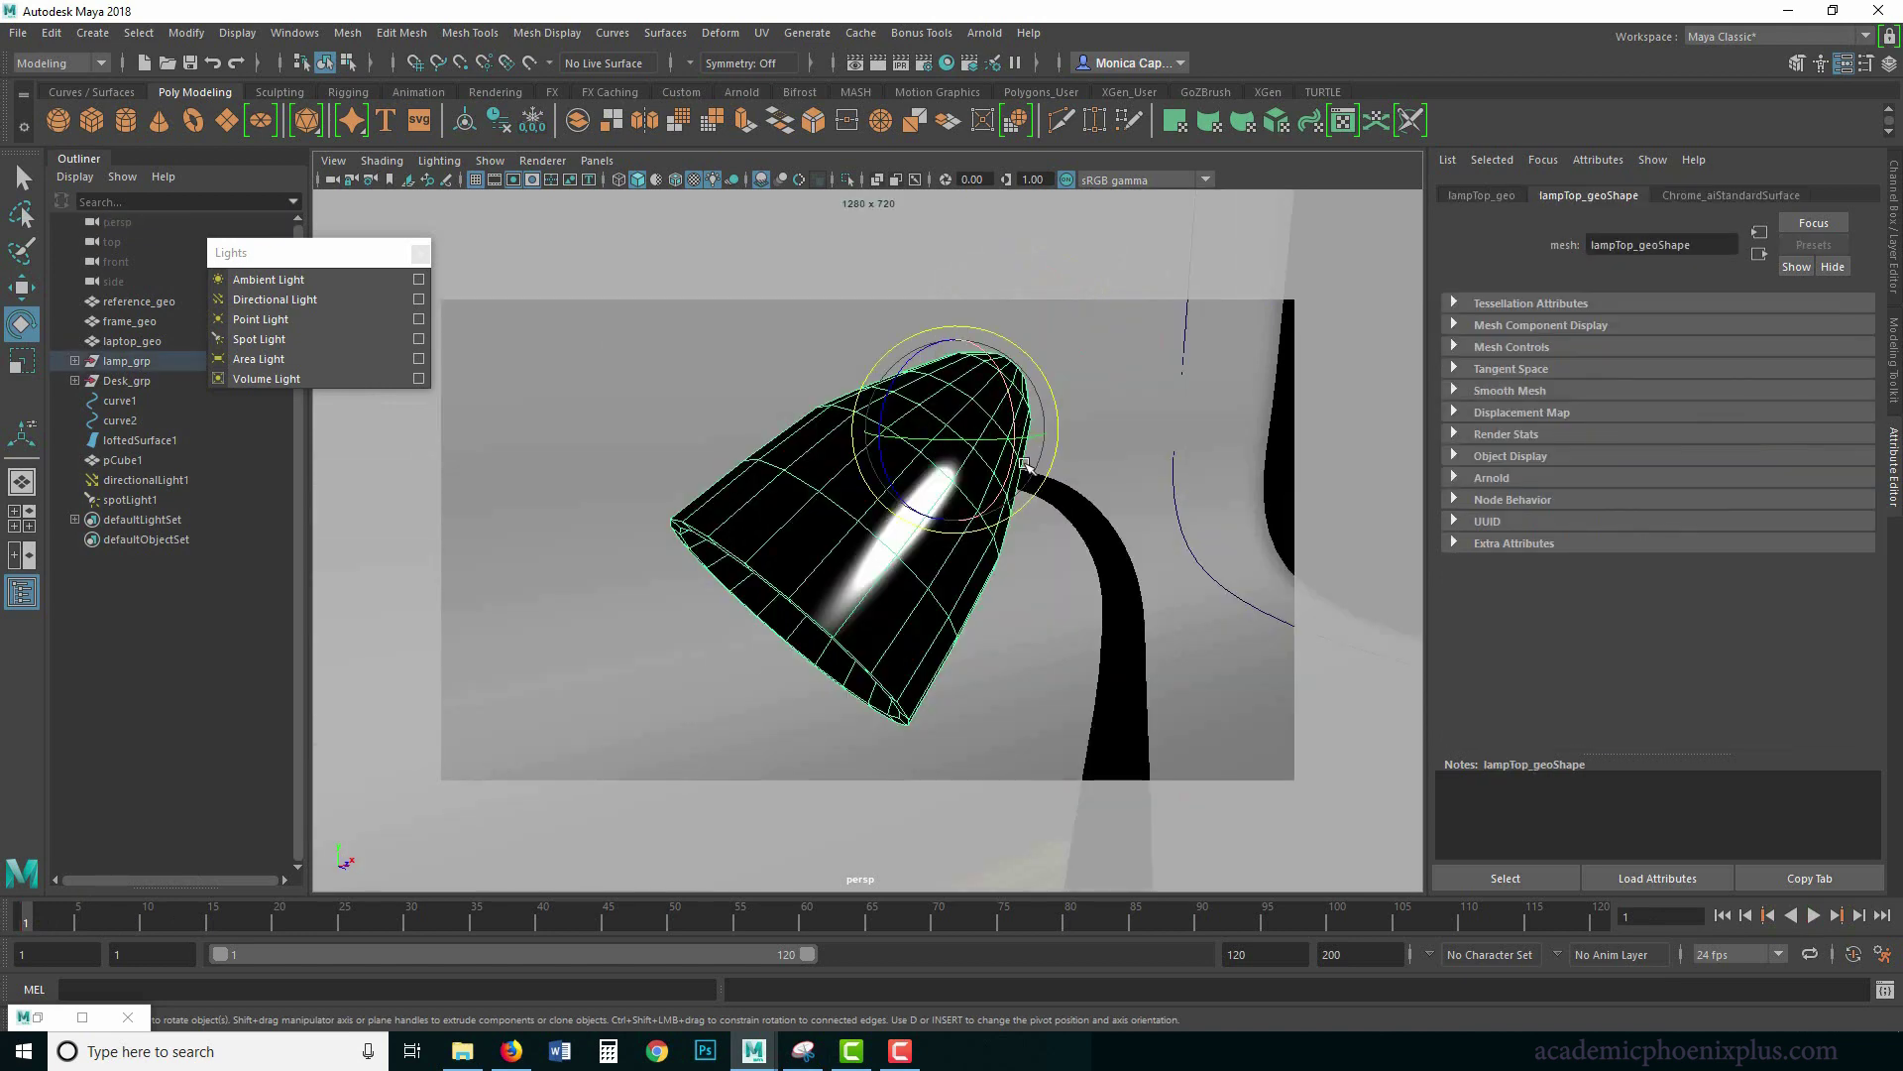
pyautogui.scroll(-5, 561, 503)
pyautogui.click(706, 622)
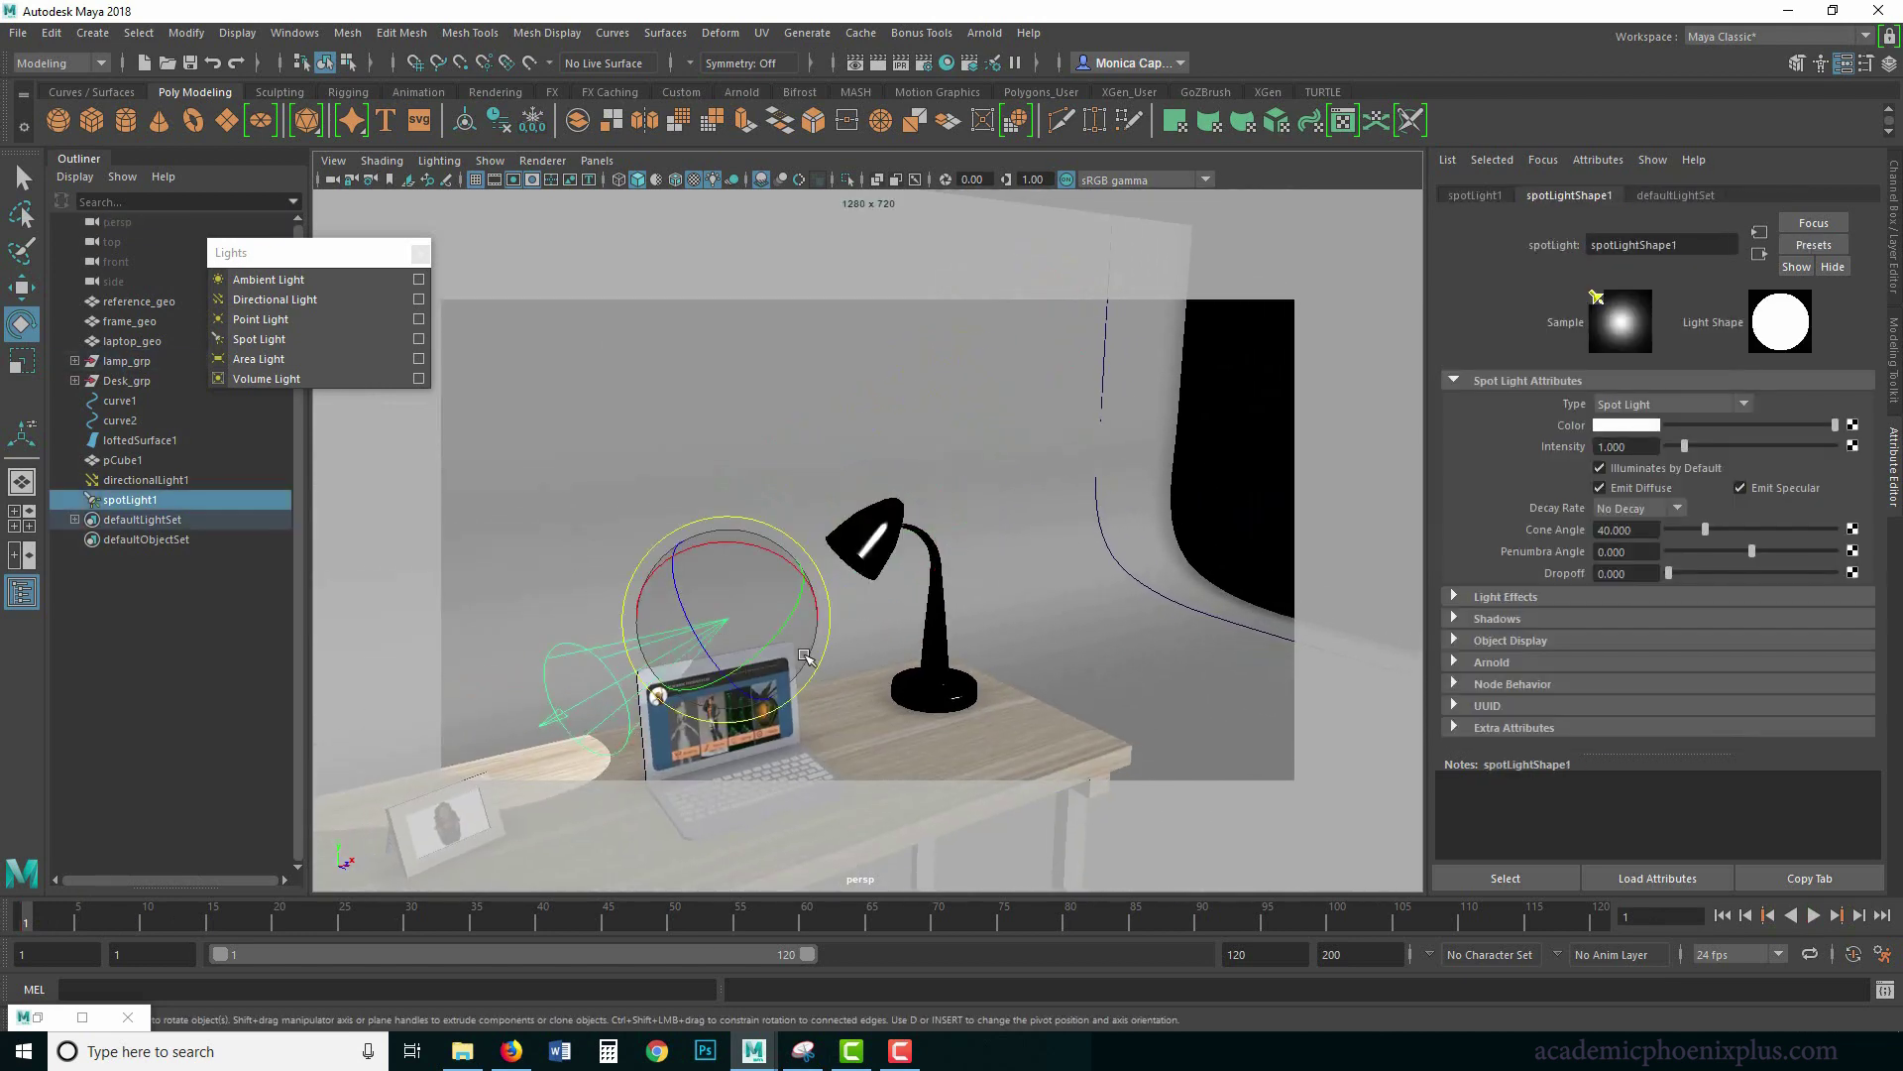
pyautogui.press('w')
pyautogui.moveTo(738, 626); pyautogui.dragTo(871, 553)
pyautogui.press('e')
pyautogui.press('w')
pyautogui.moveTo(870, 544); pyautogui.dragTo(892, 555, button='middle')
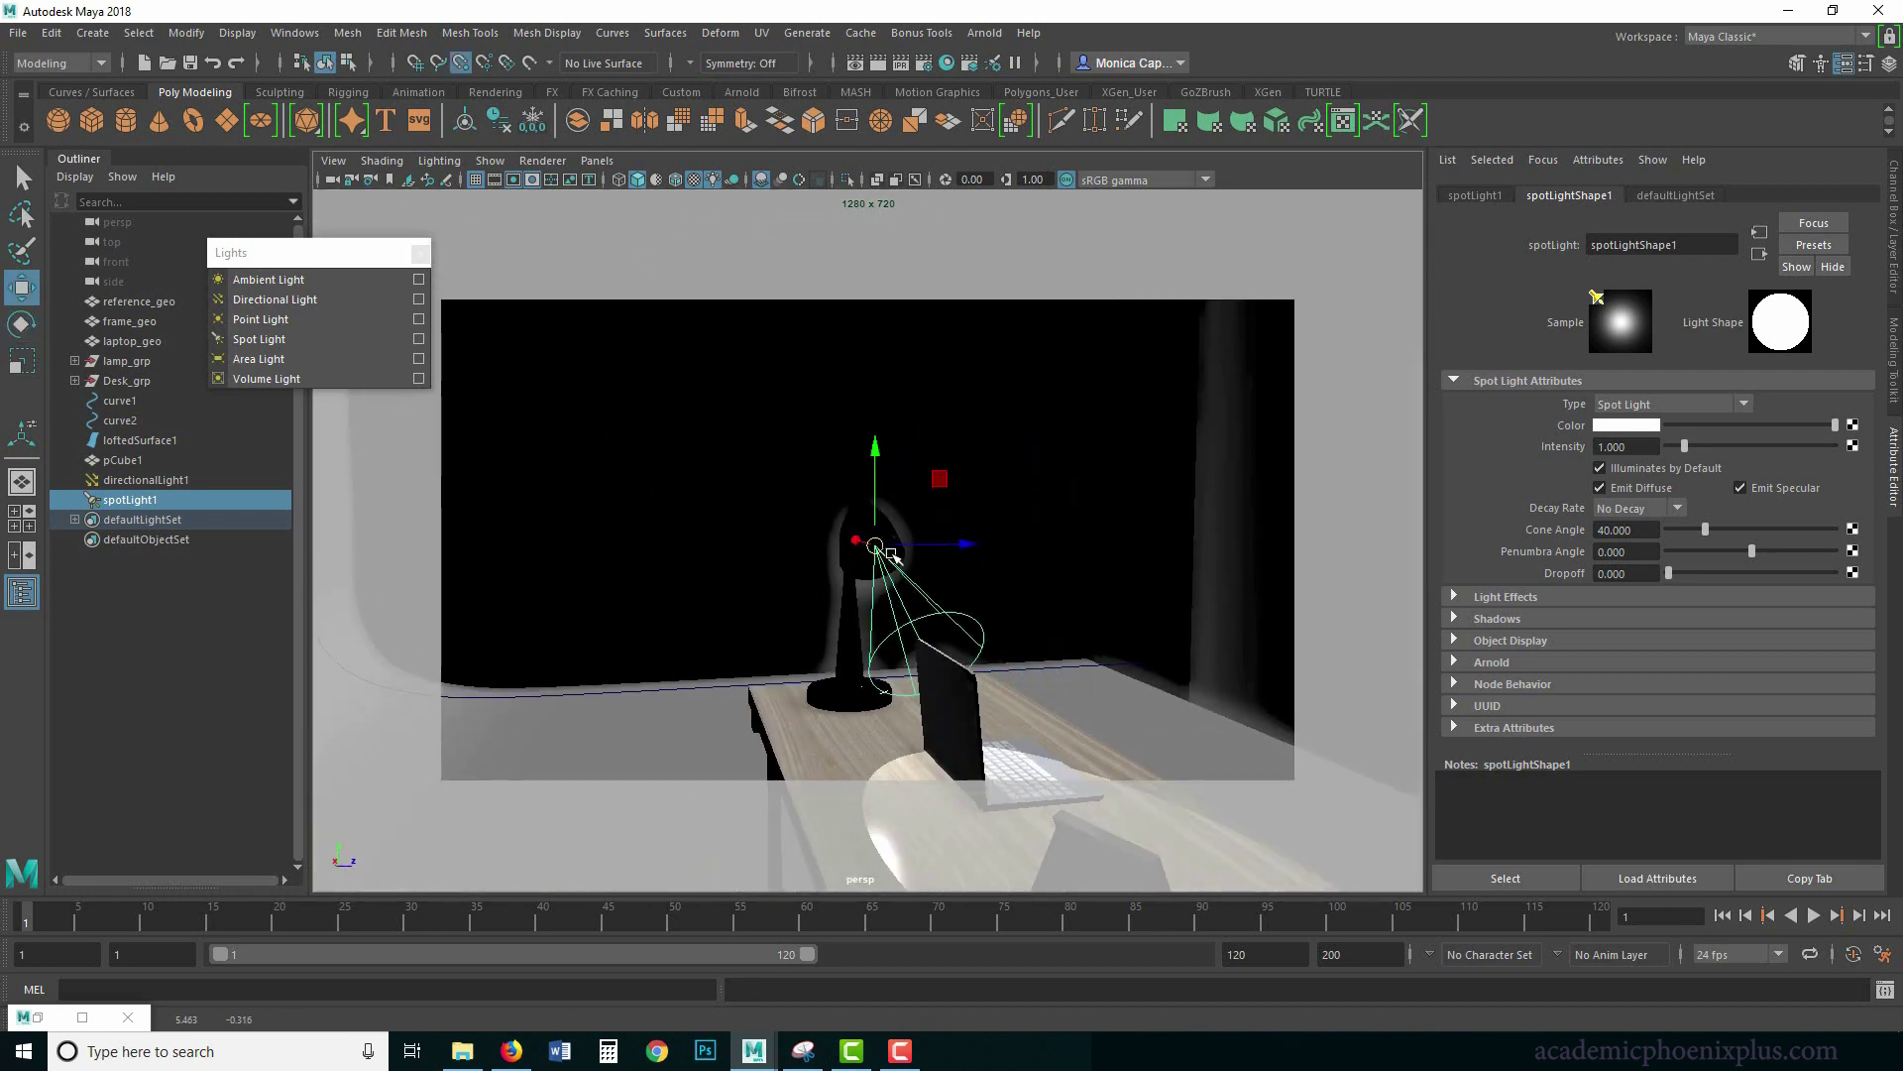
# Fine-tune the spot light's position inside the lamp shade and scale its icon down to about 0.47.
pyautogui.keyDown('alt'); pyautogui.moveTo(891, 555); pyautogui.dragTo(937, 577); pyautogui.keyUp('alt')
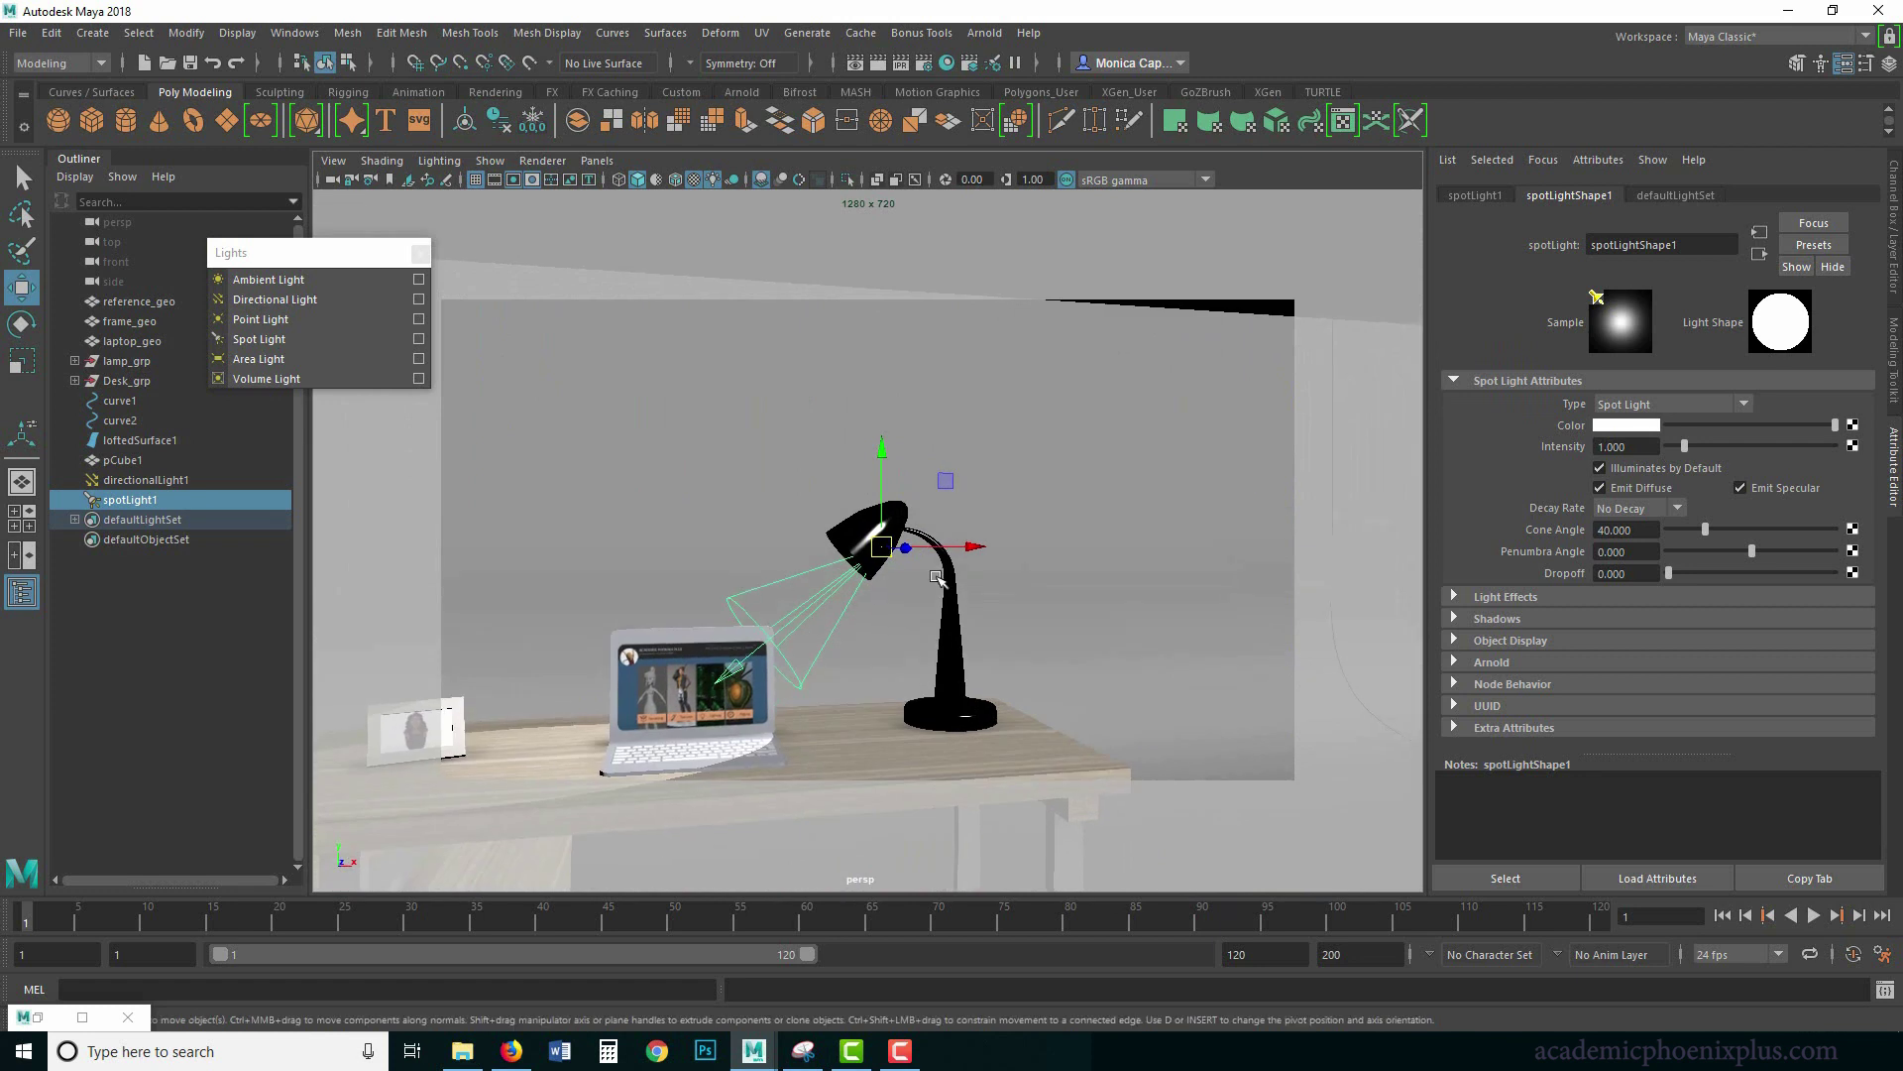
pyautogui.moveTo(881, 452)
pyautogui.mouseDown()
pyautogui.moveTo(882, 430)
pyautogui.moveTo(866, 443)
pyautogui.mouseUp()
pyautogui.press('t')
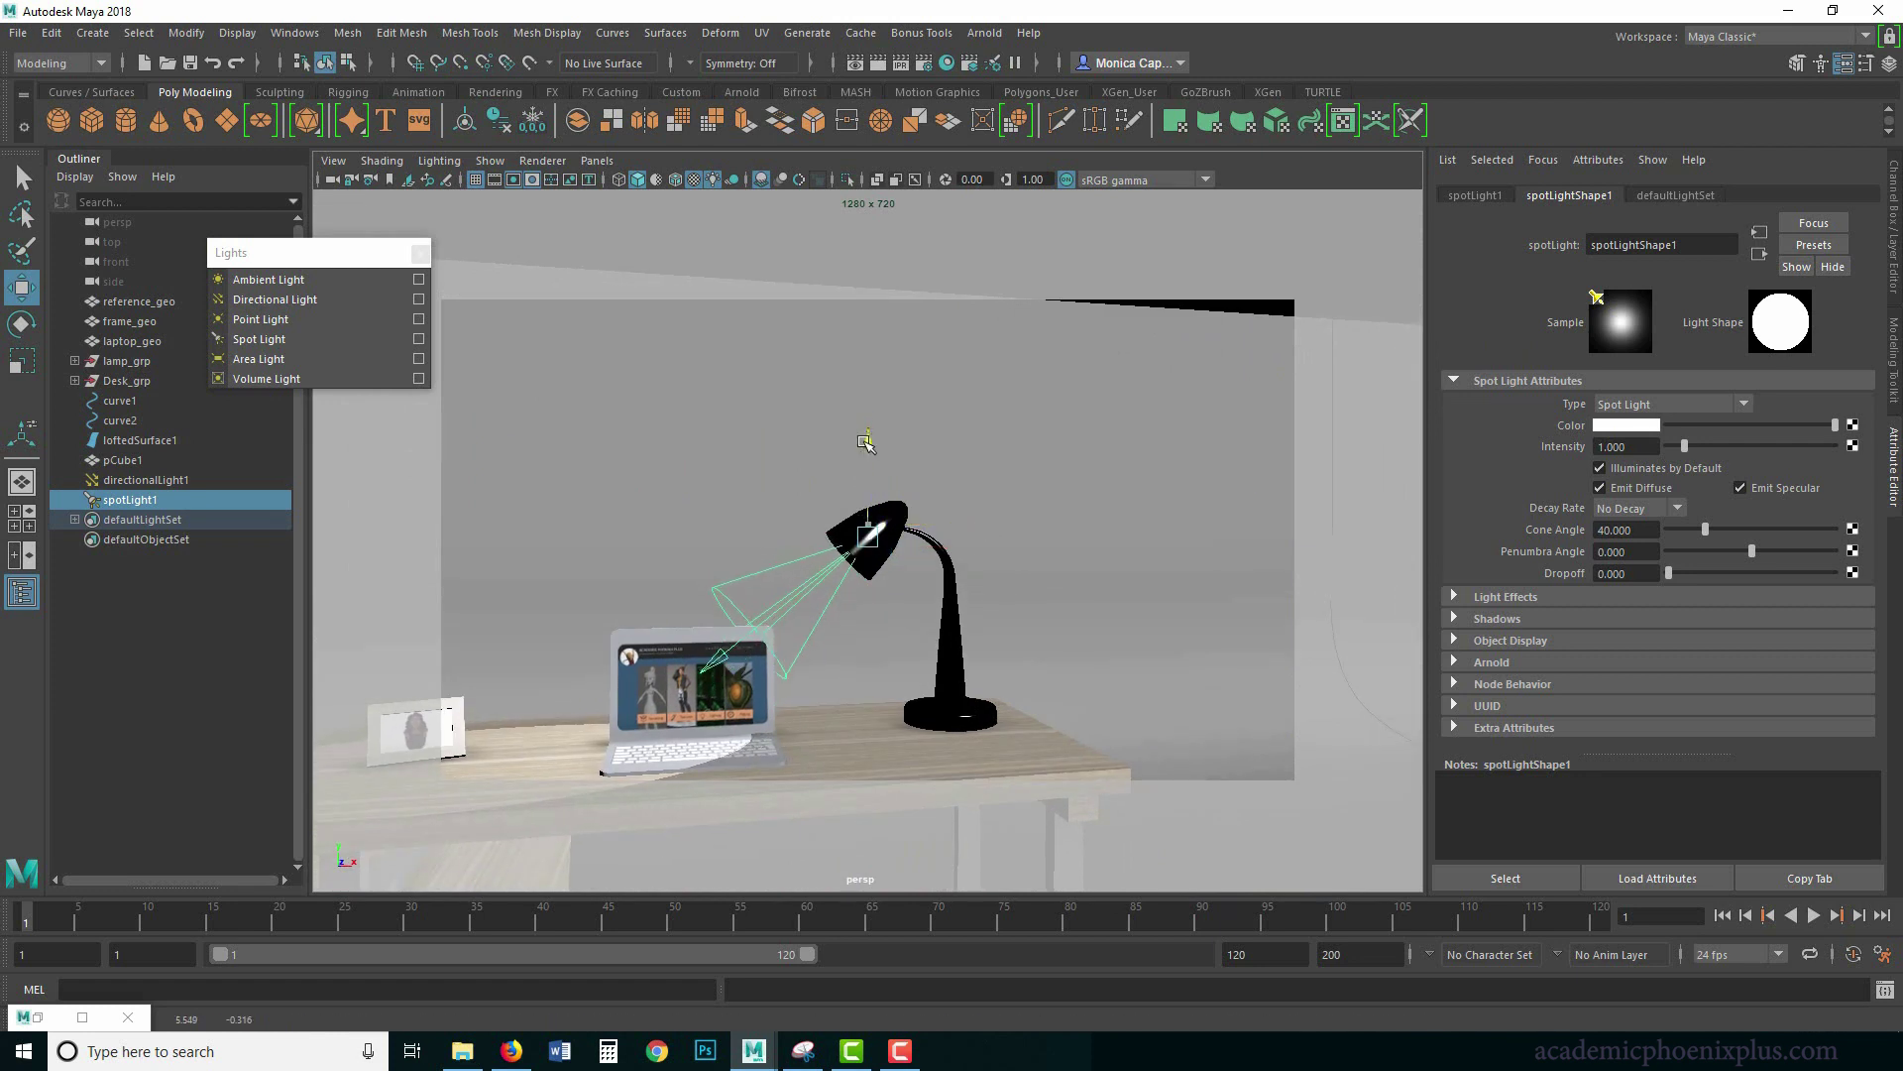
pyautogui.click(867, 446)
pyautogui.press('r')
pyautogui.moveTo(868, 536); pyautogui.dragTo(721, 550)
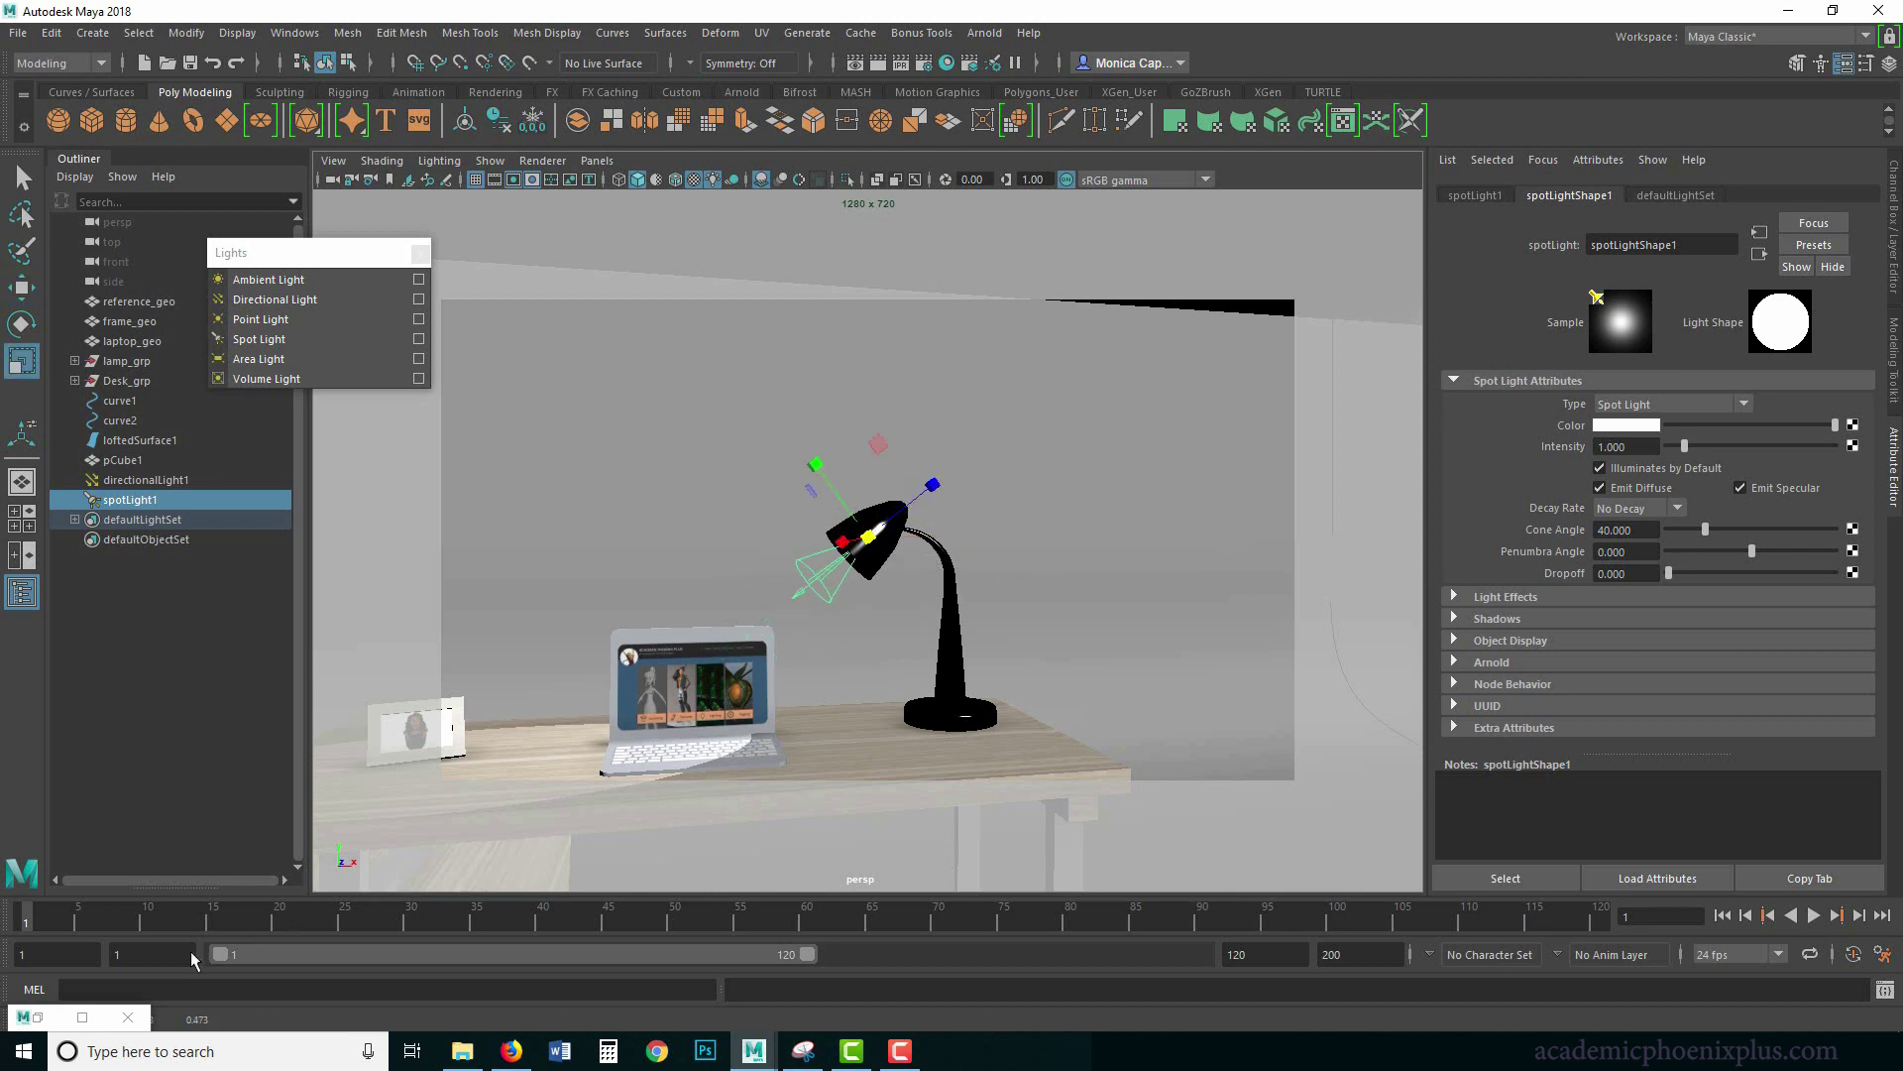
# Restore the Arnold RenderView and place it where the laptop and spot light stay accessible in the viewport.
pyautogui.click(83, 1017)
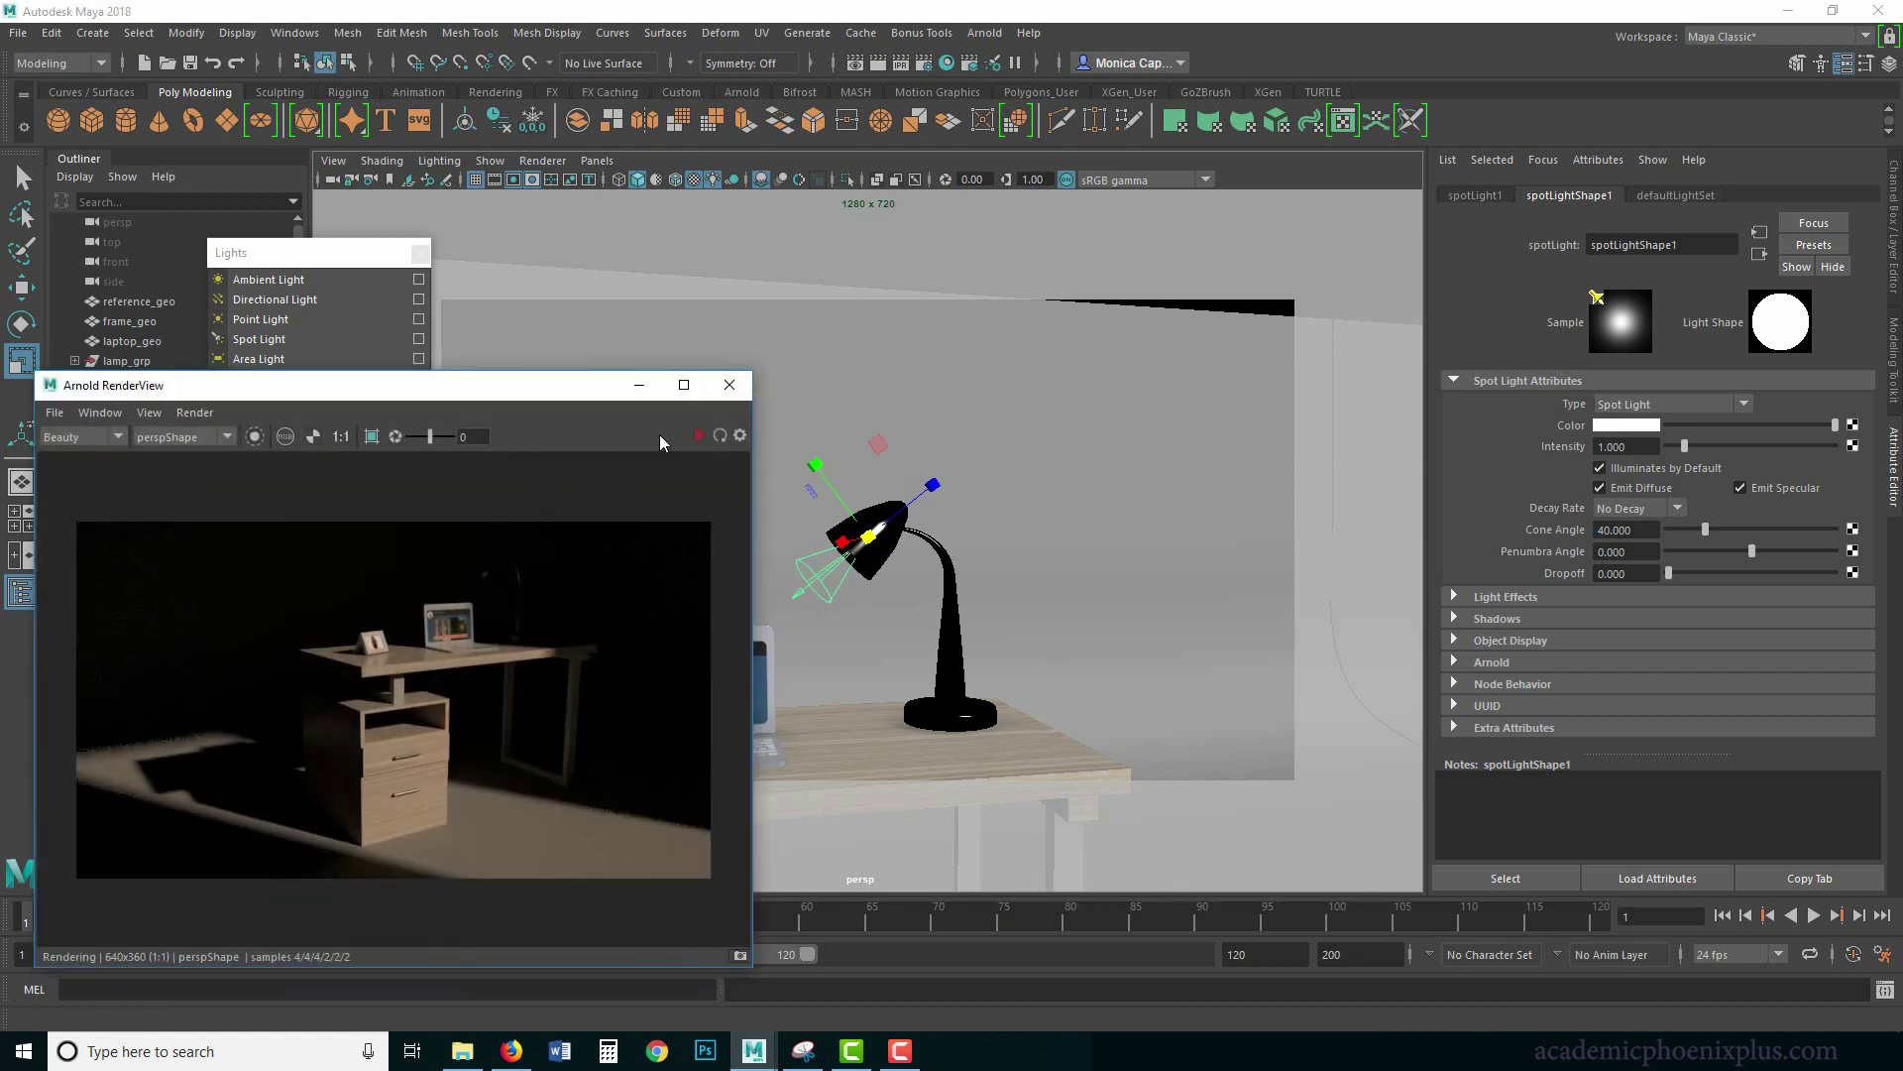
pyautogui.moveTo(446, 386); pyautogui.dragTo(1285, 308)
pyautogui.press('w')
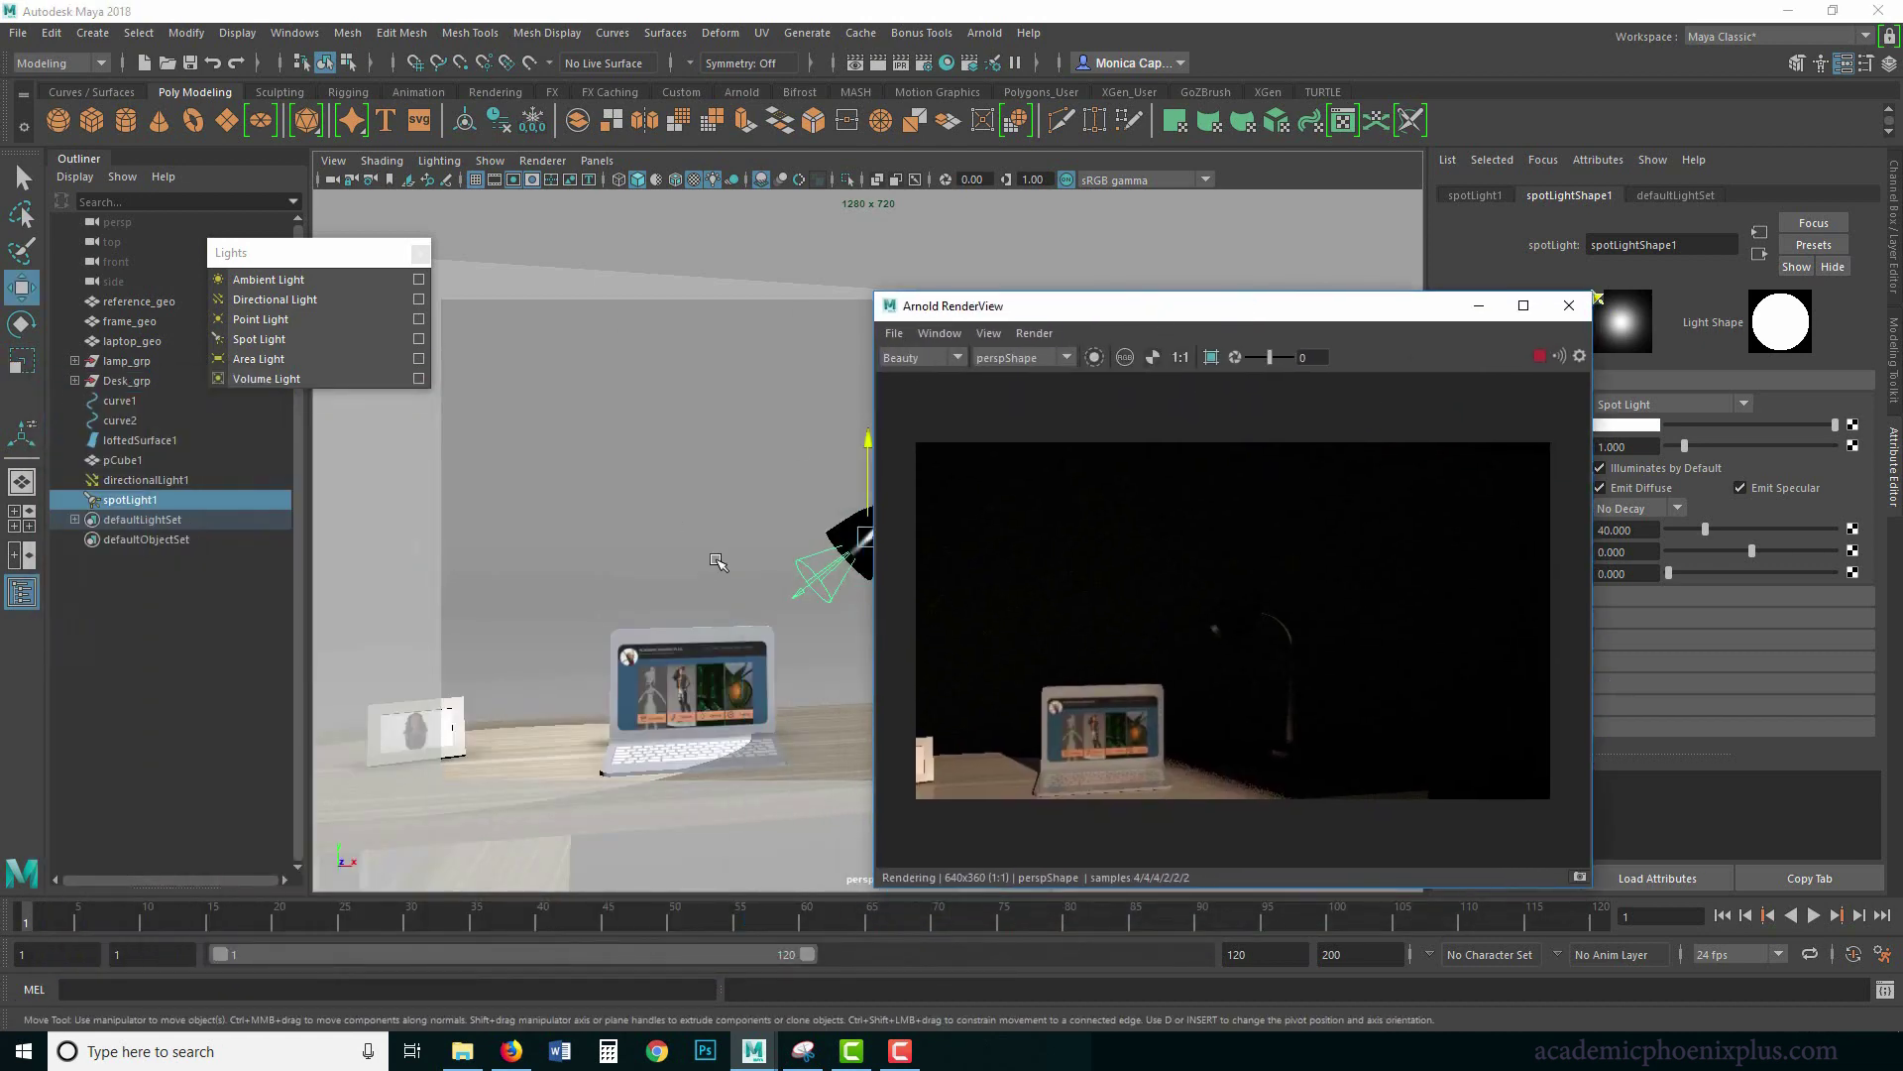
pyautogui.keyDown('alt'); pyautogui.moveTo(719, 562); pyautogui.dragTo(616, 476); pyautogui.keyUp('alt')
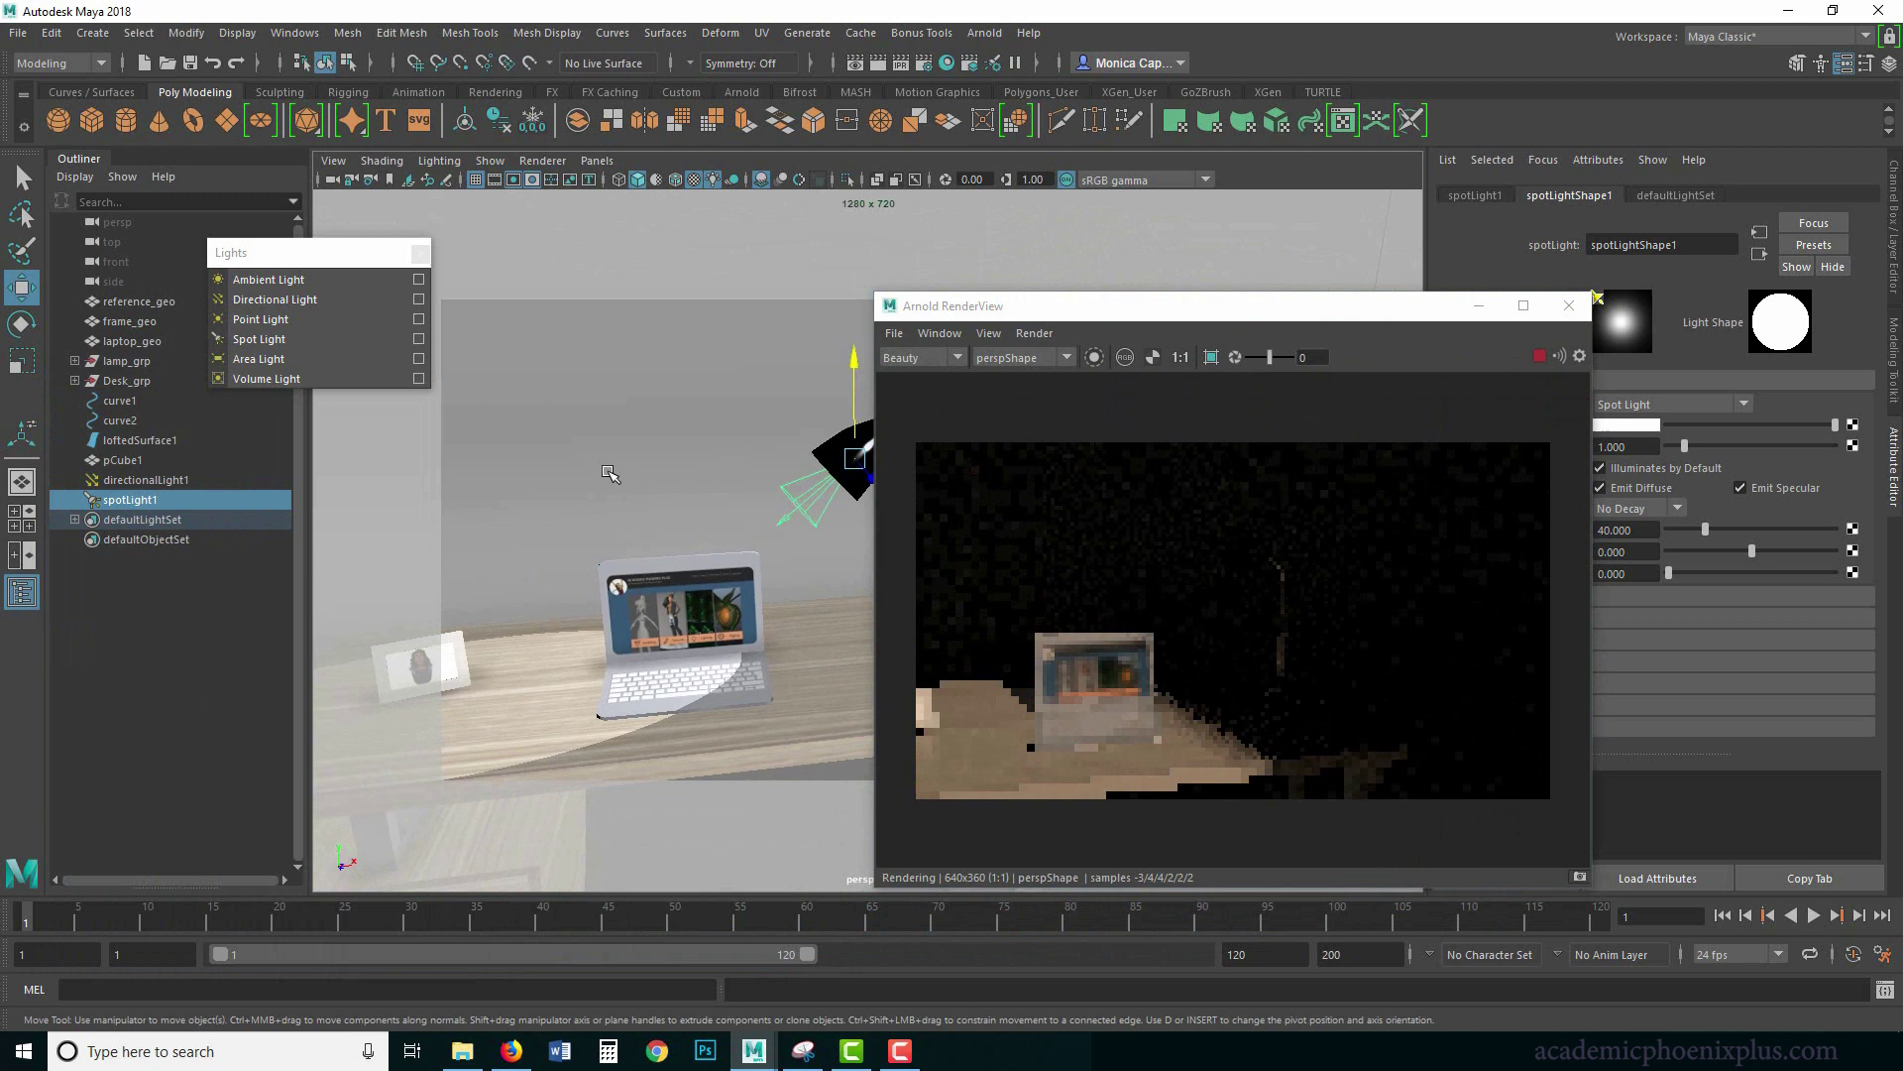
# Hide the directional light, check the viewport with scene lighting, and return to textured display.
pyautogui.click(146, 478)
pyautogui.hotkey('ctrl', 'h')
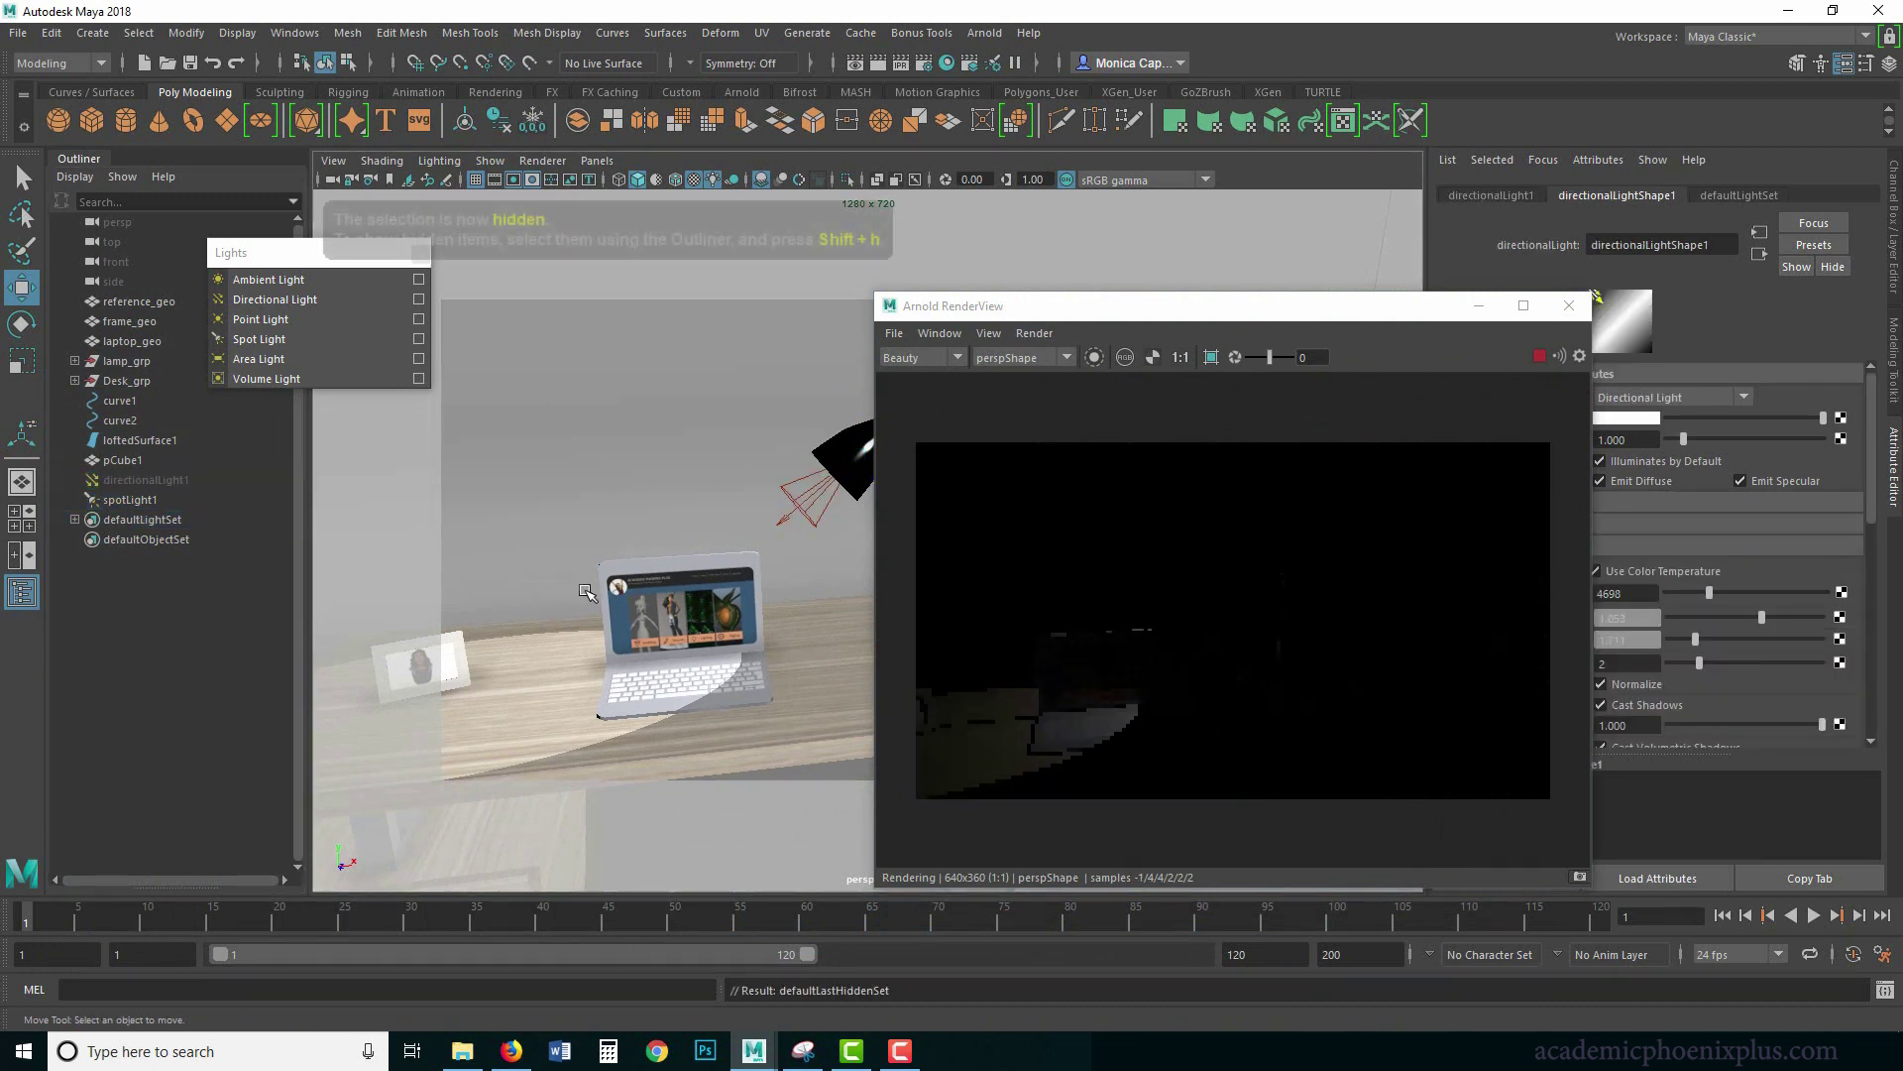
pyautogui.press('7')
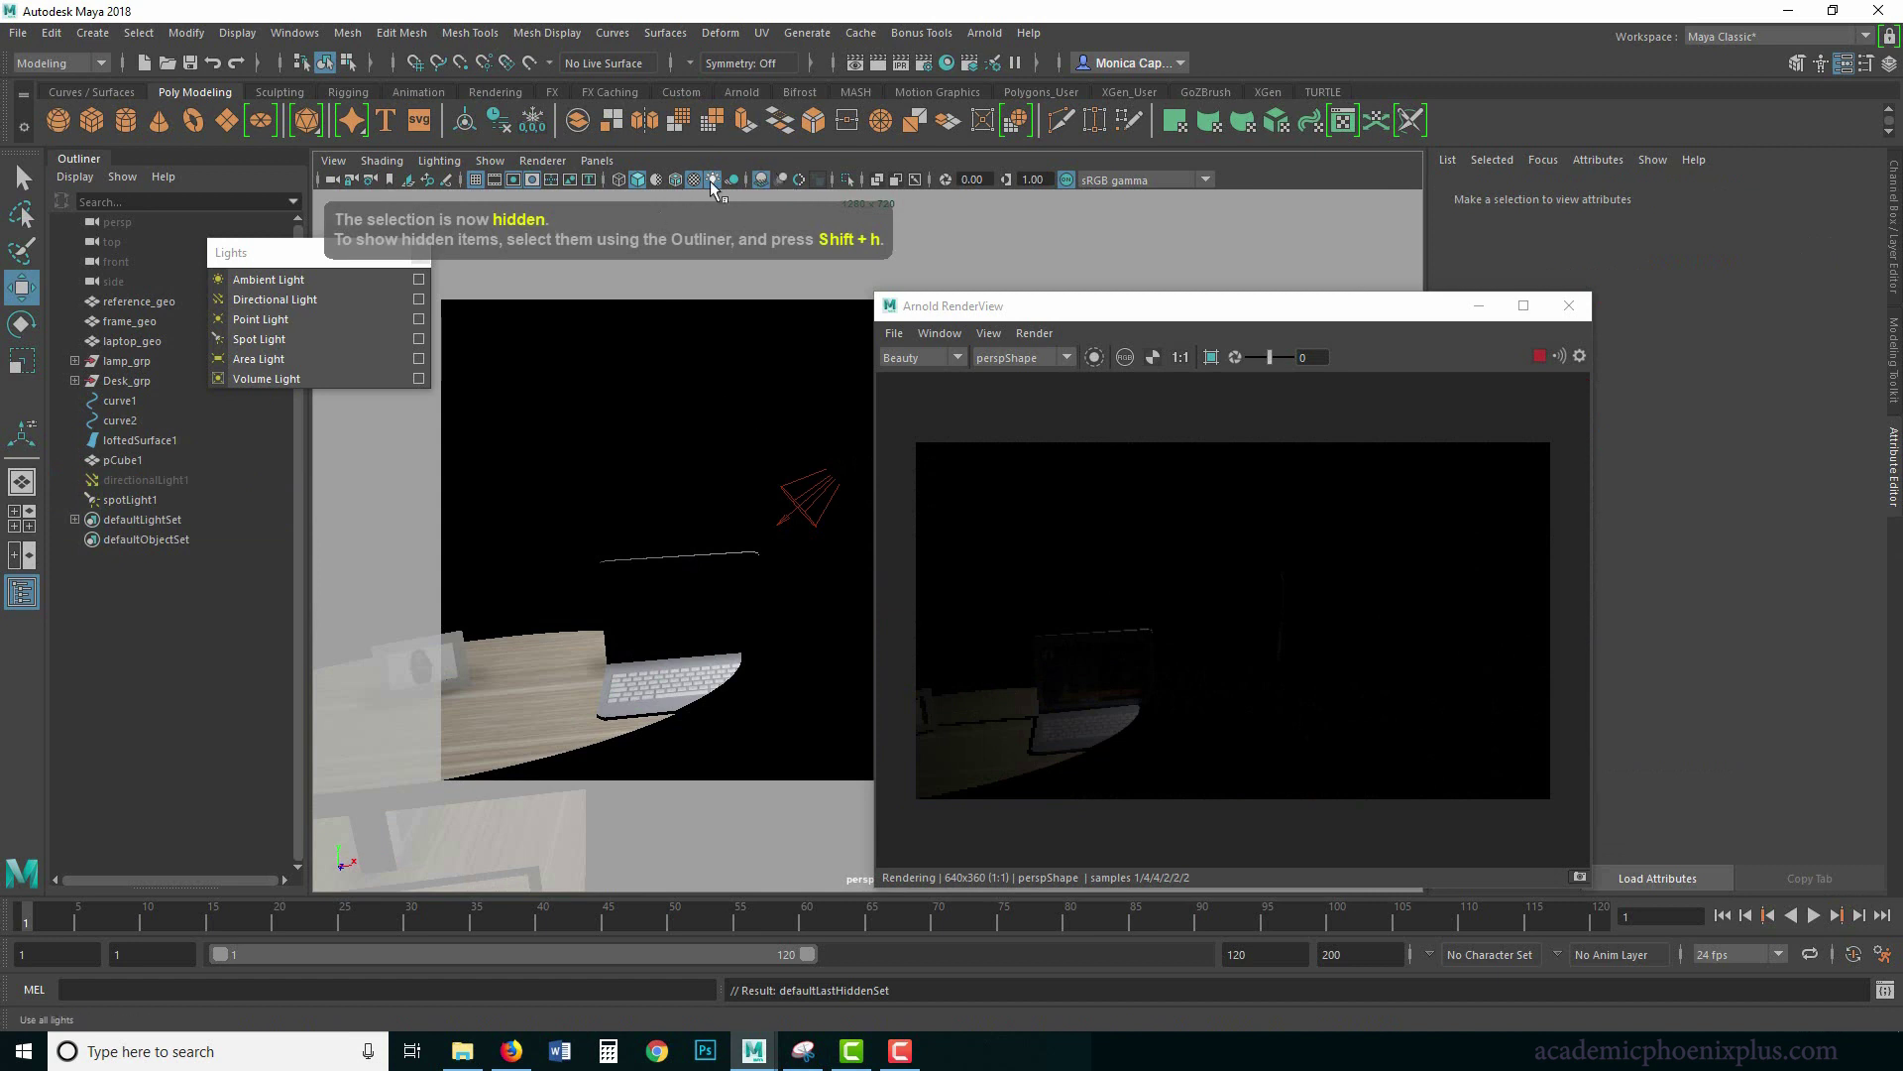
pyautogui.press('6')
# Rotate the spot light so its cone aims from the lamp shade down at the laptop, with the live render running.
pyautogui.click(805, 513)
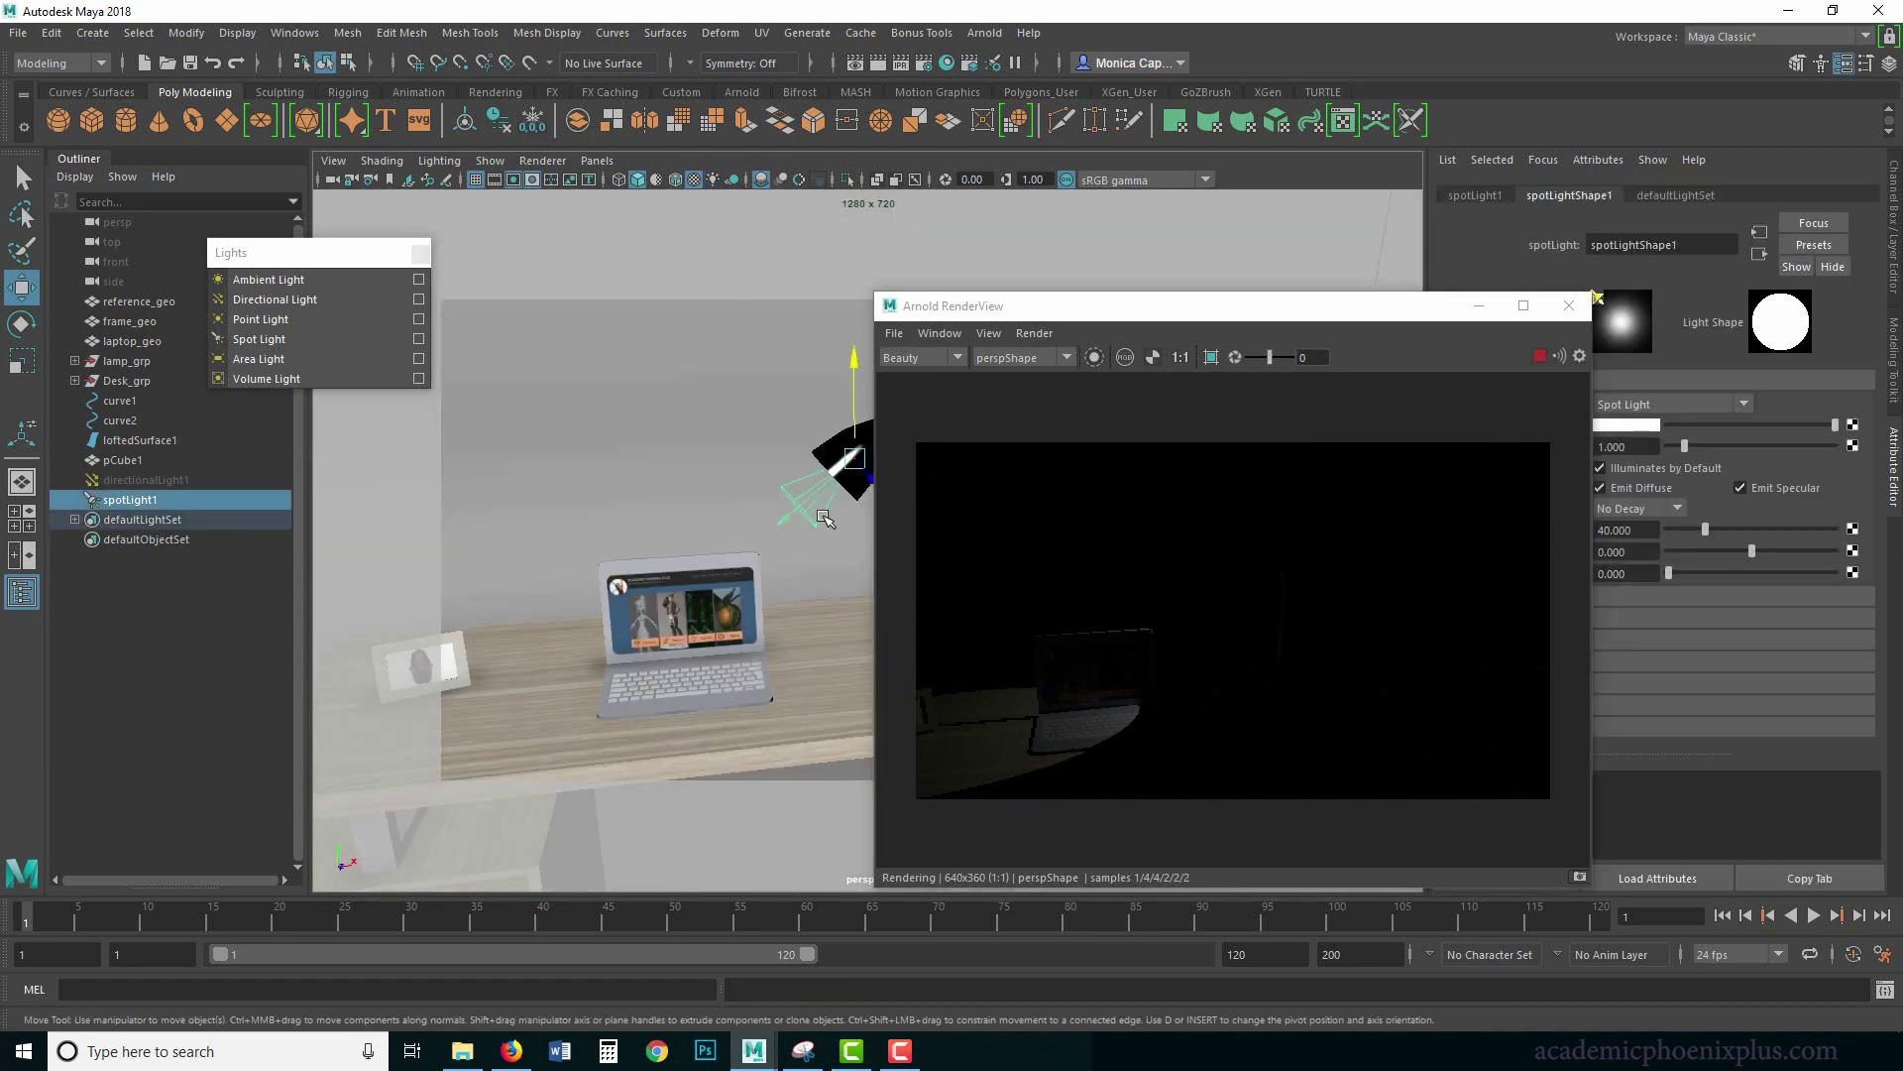
pyautogui.press('e')
pyautogui.moveTo(829, 377); pyautogui.dragTo(858, 419)
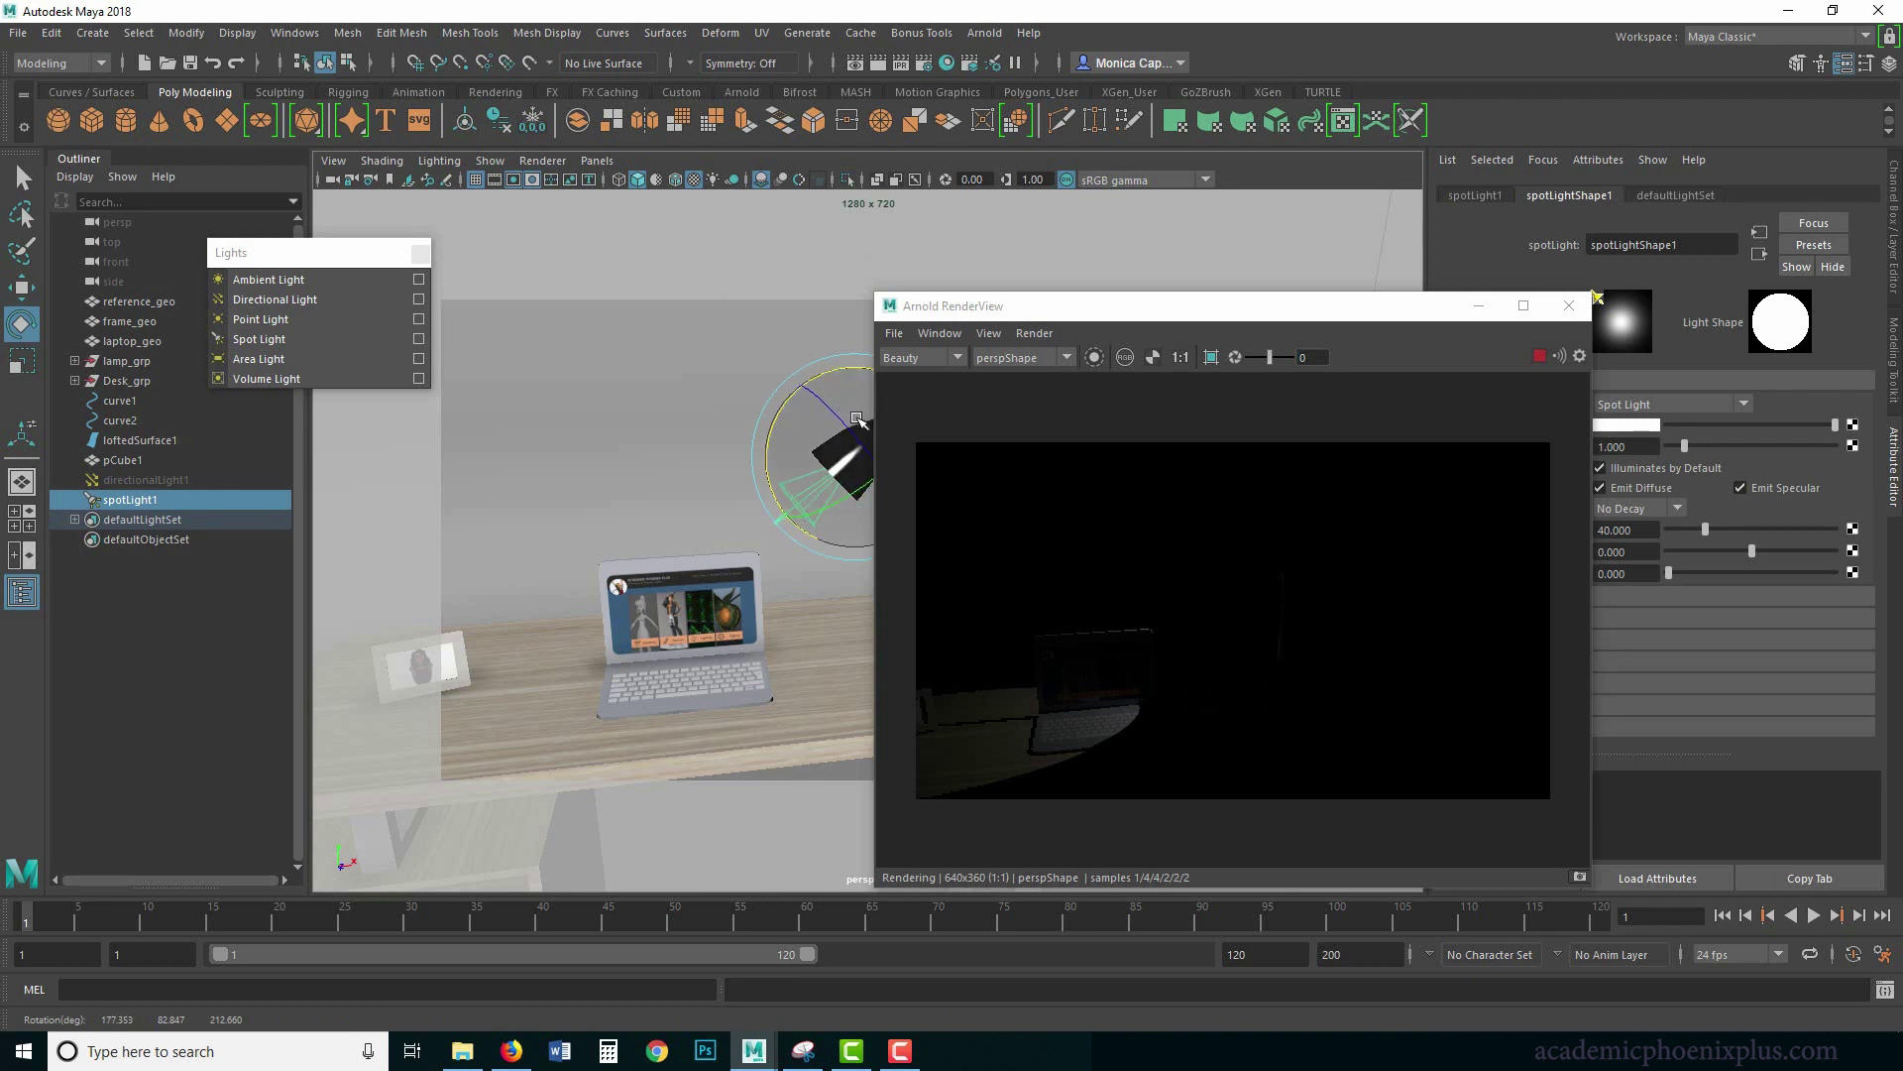
pyautogui.click(1539, 359)
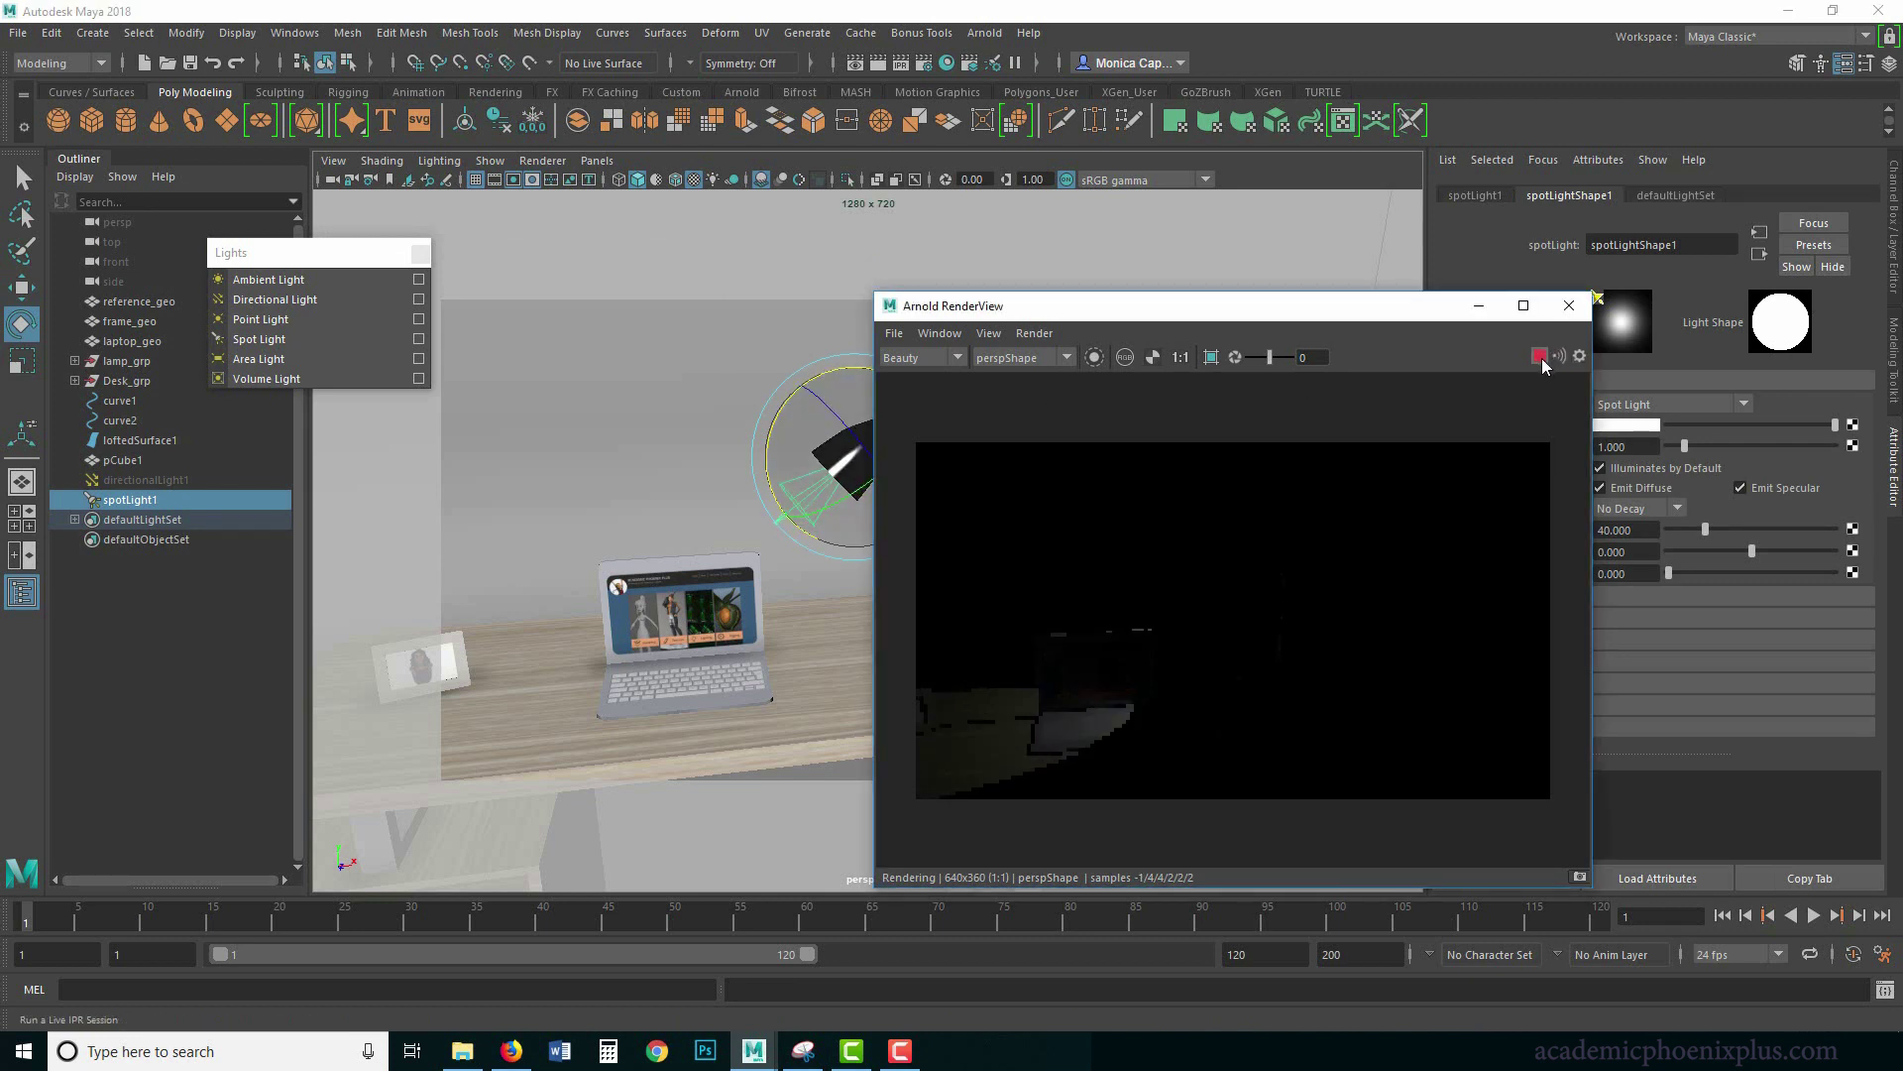
pyautogui.moveTo(835, 373); pyautogui.dragTo(843, 528)
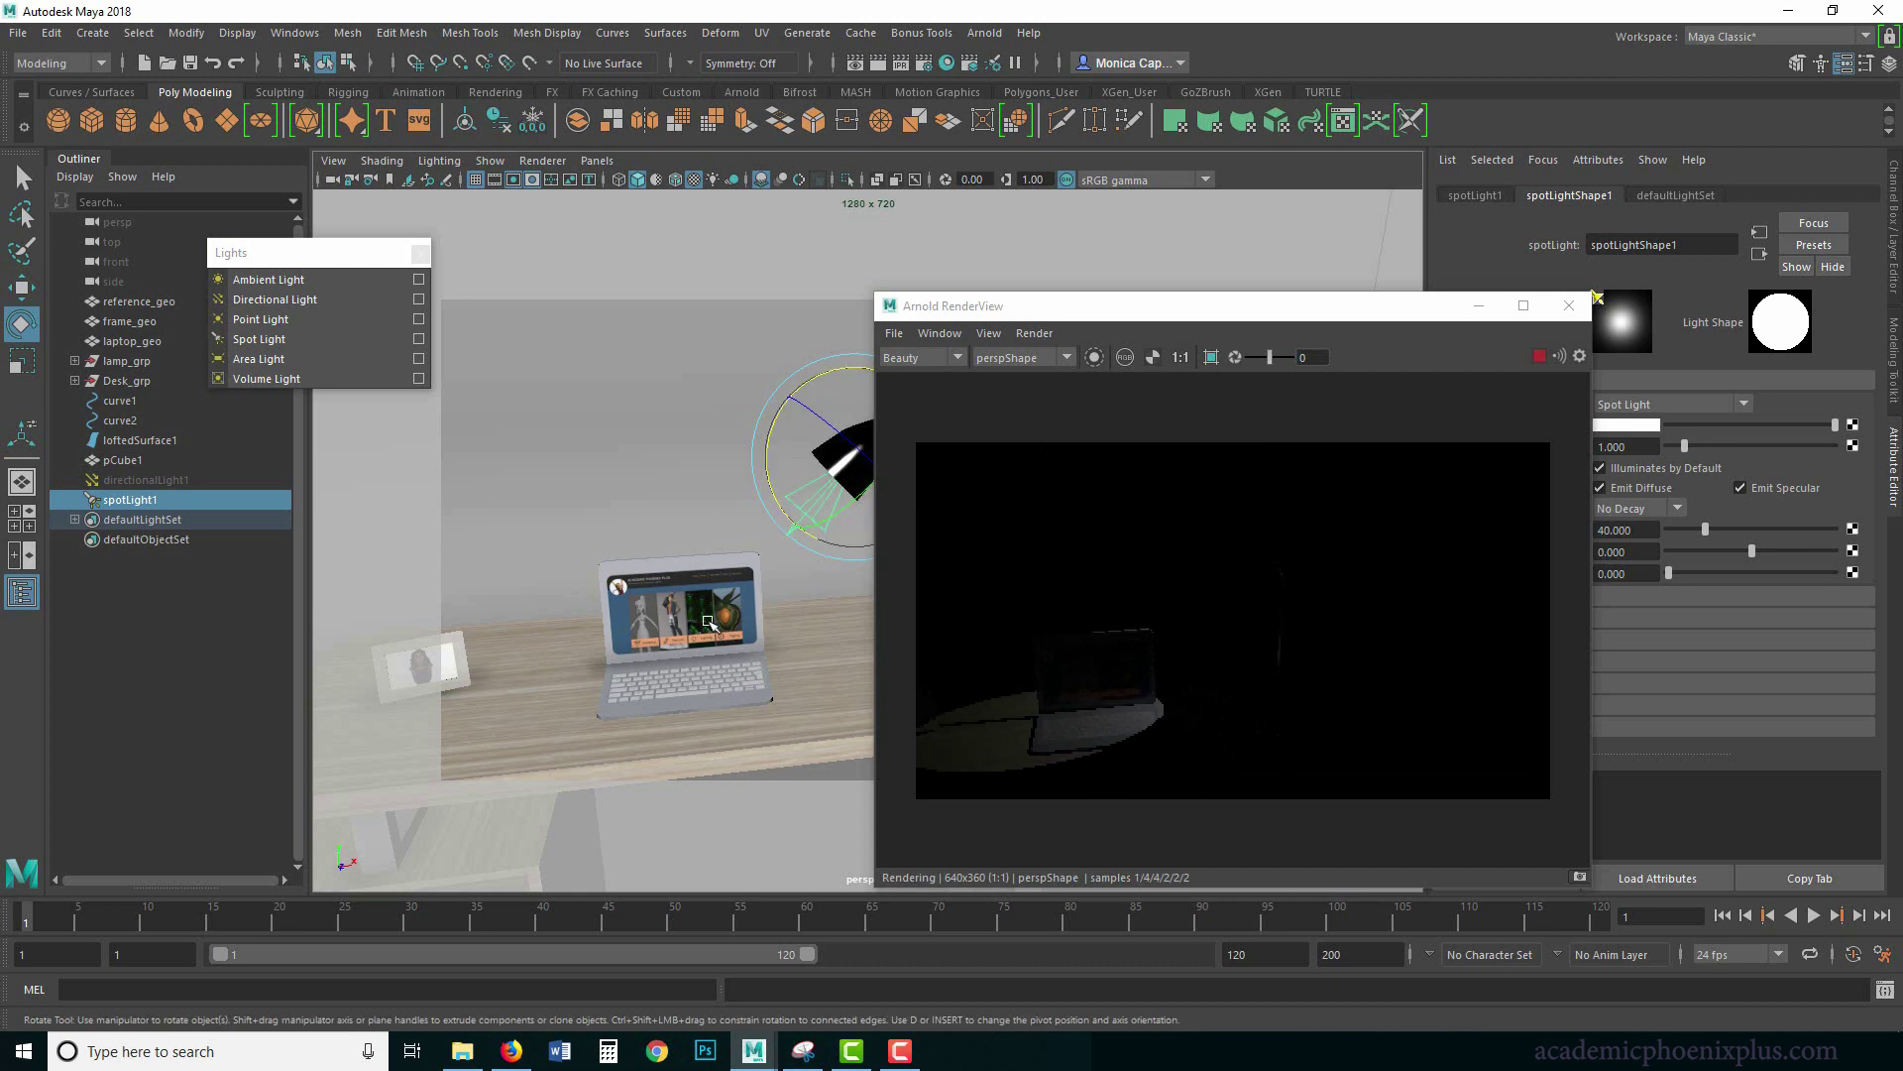
# Set the spot light's cone angle to about 47.7, its penumbra angle to 10 and its dropoff to 3.
pyautogui.moveTo(1472, 308); pyautogui.dragTo(1388, 287)
pyautogui.moveTo(1705, 529); pyautogui.dragTo(1714, 531)
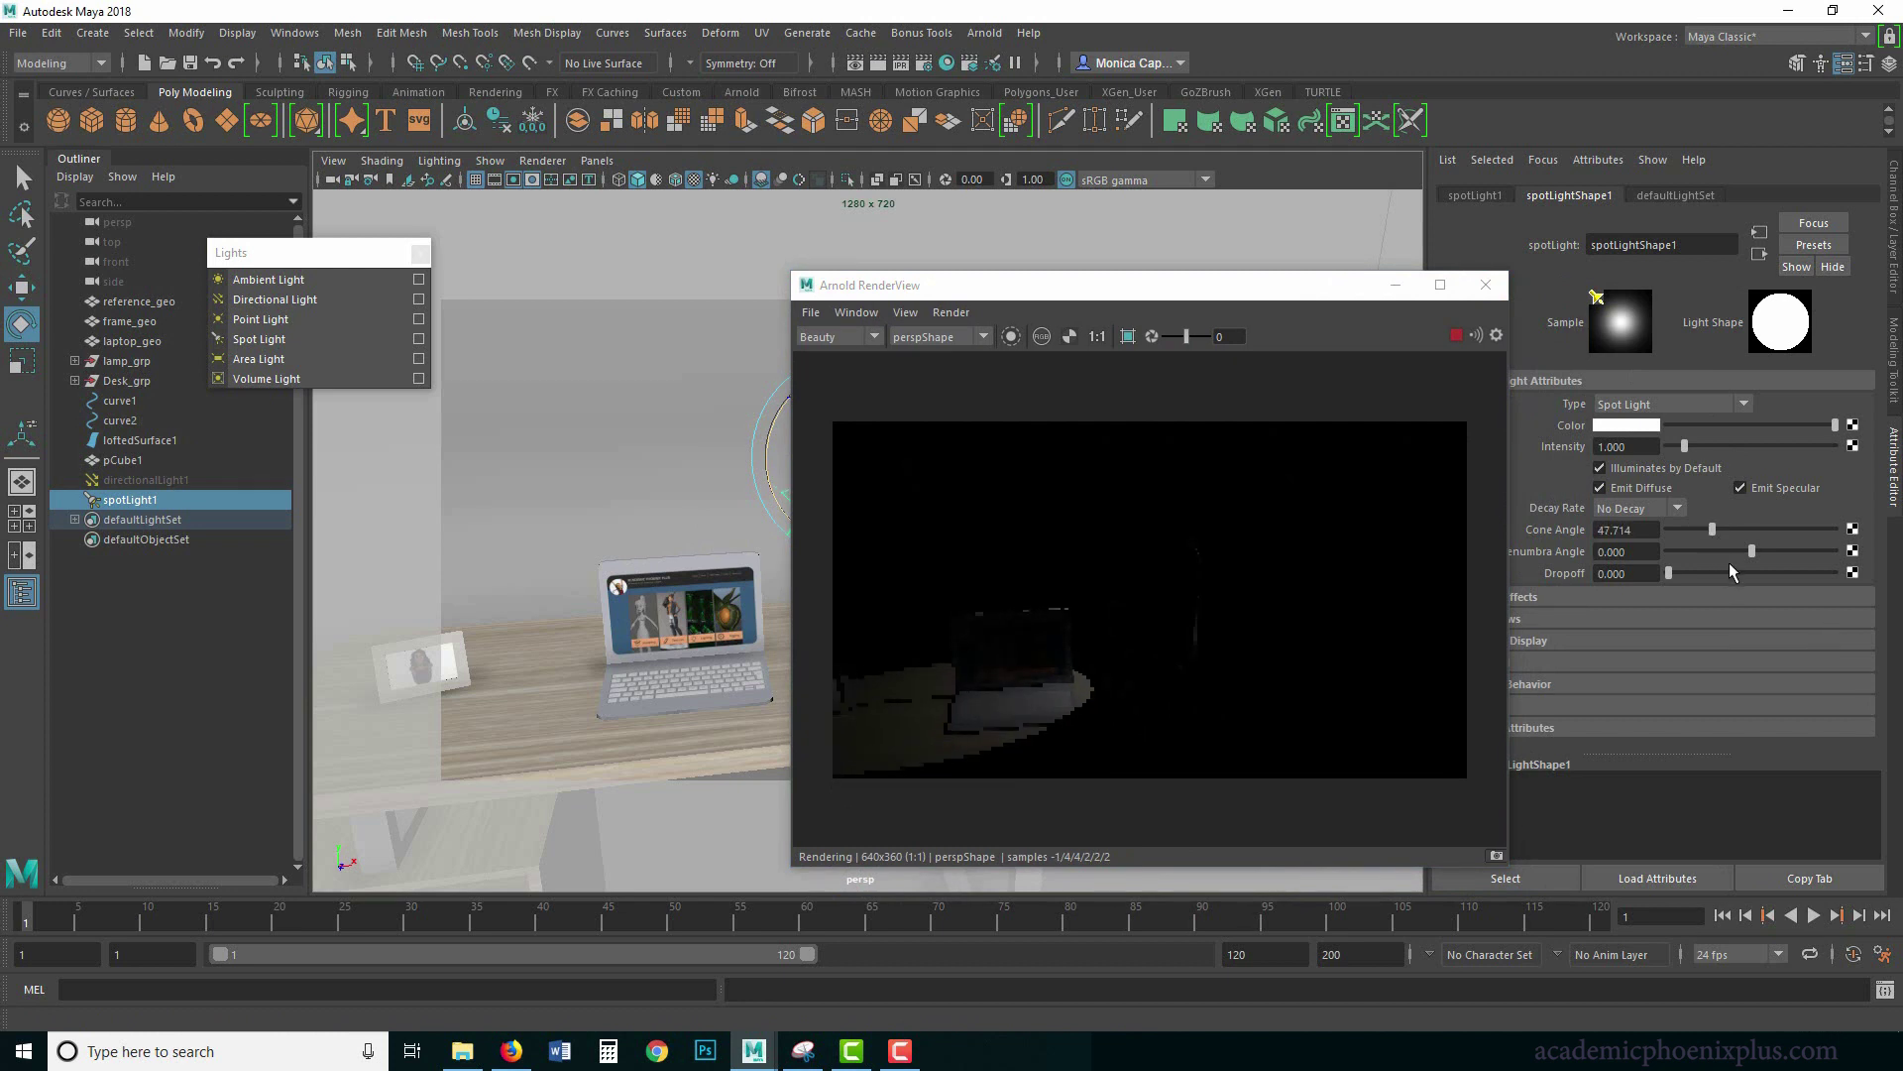
pyautogui.click(1625, 553)
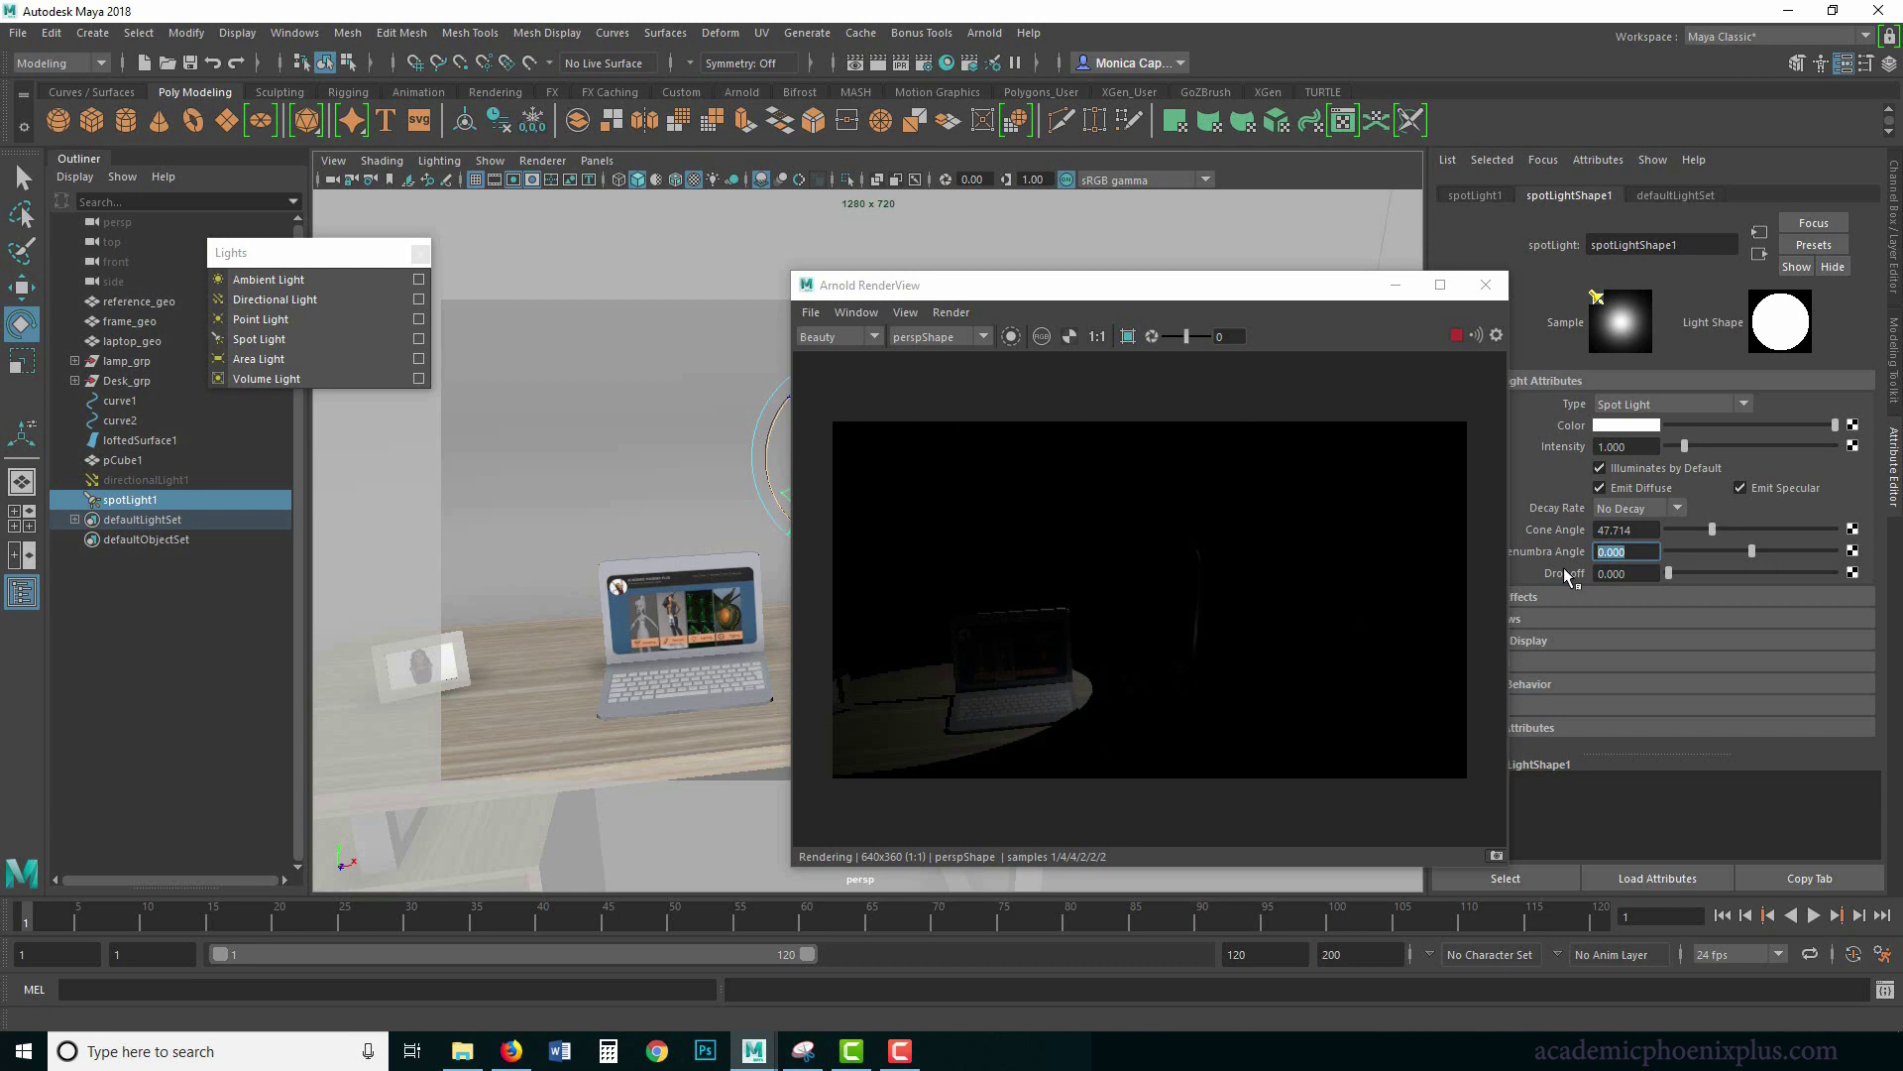
pyautogui.write('10')
pyautogui.press('Tab')
pyautogui.write('3')
pyautogui.press('Tab')
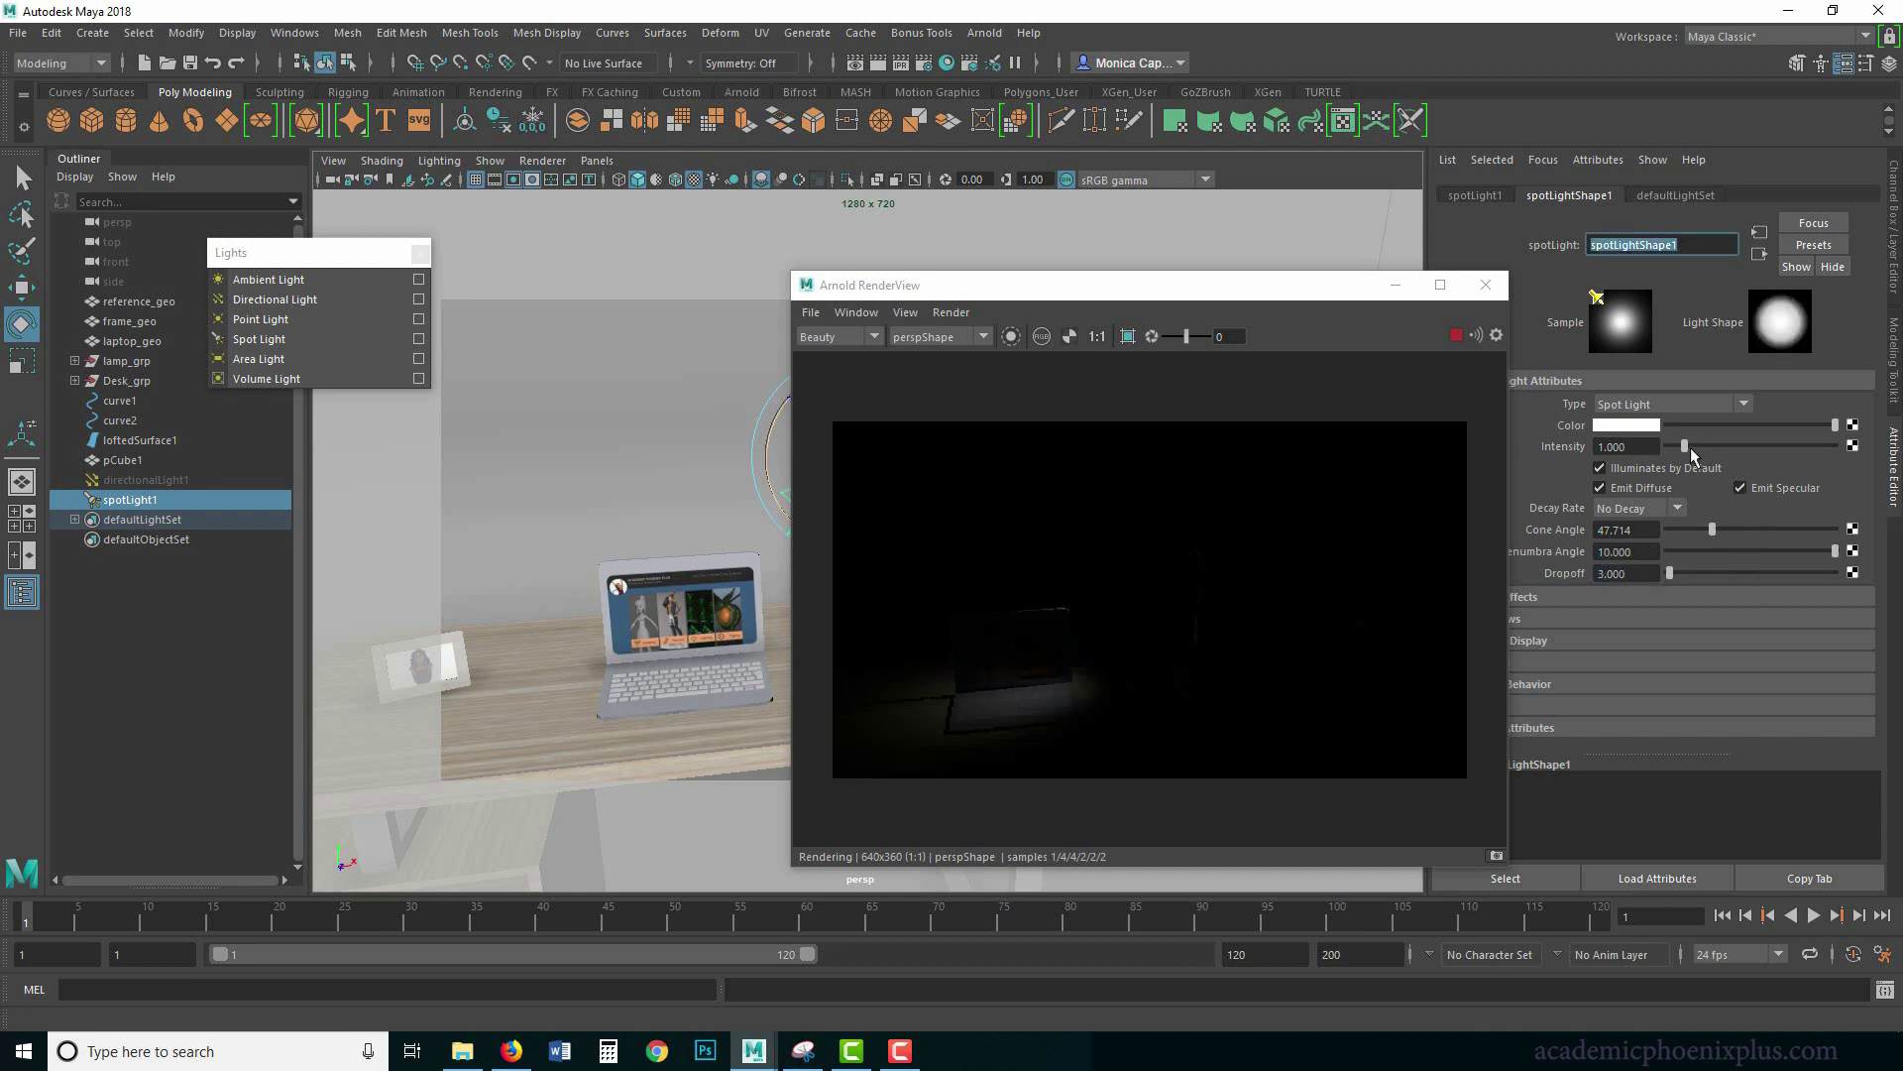
# Raise the spot light's intensity to about 6.1 and enable its Arnold color temperature at about 4082.
pyautogui.moveTo(1691, 448); pyautogui.dragTo(1763, 434)
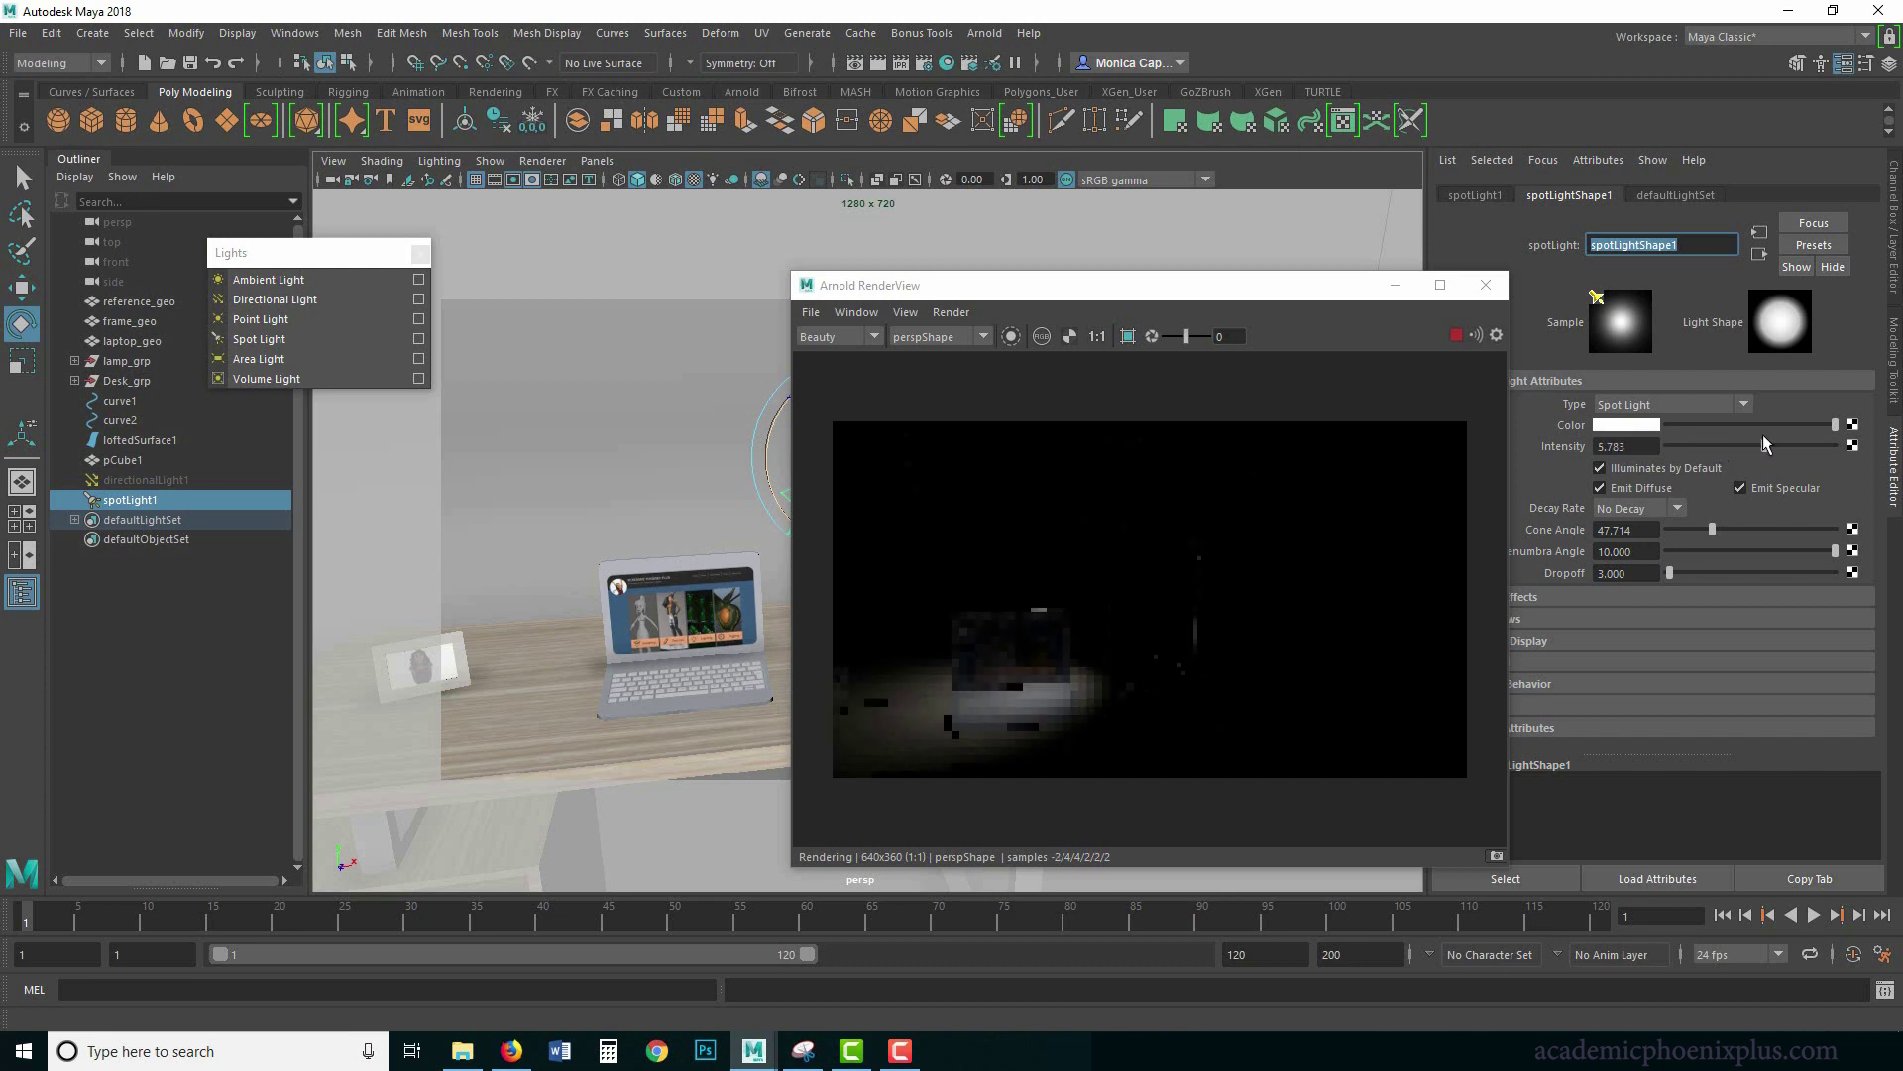
pyautogui.click(1616, 425)
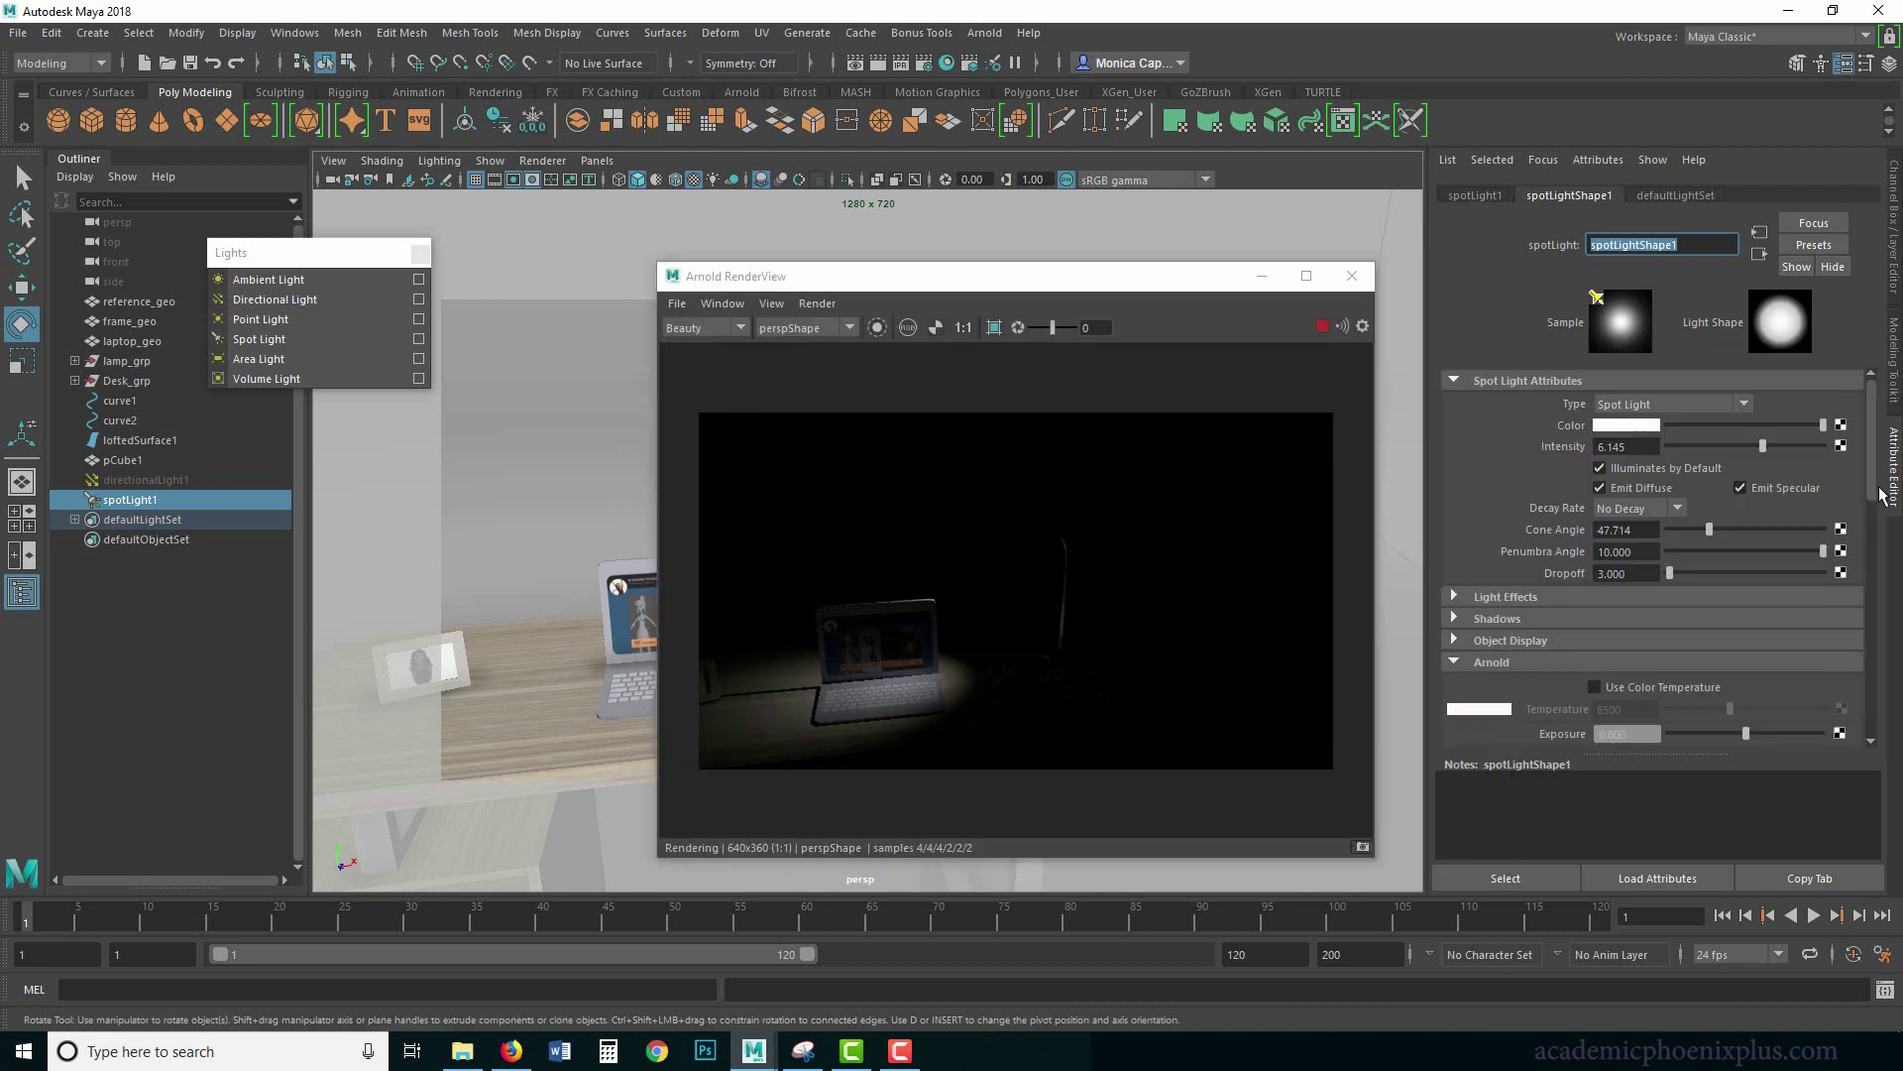
pyautogui.click(1642, 689)
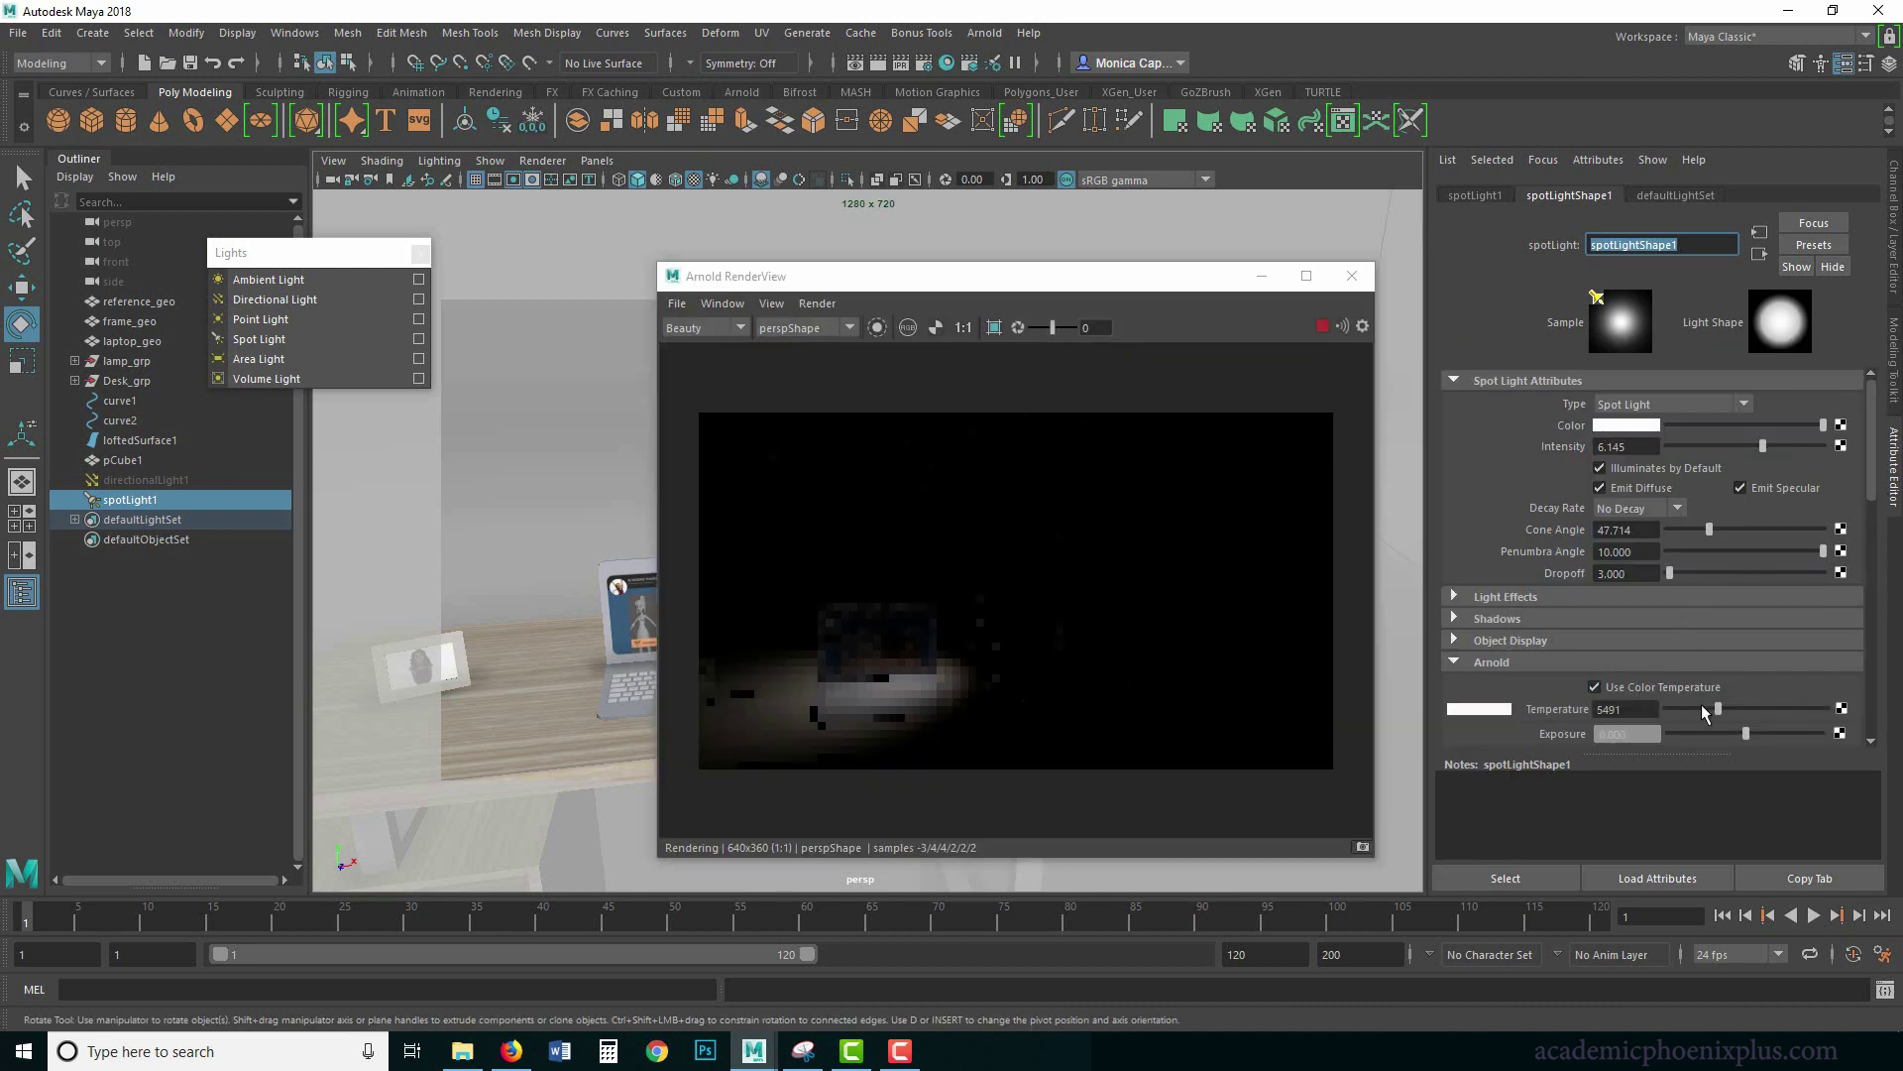
pyautogui.moveTo(1731, 710); pyautogui.dragTo(1704, 710)
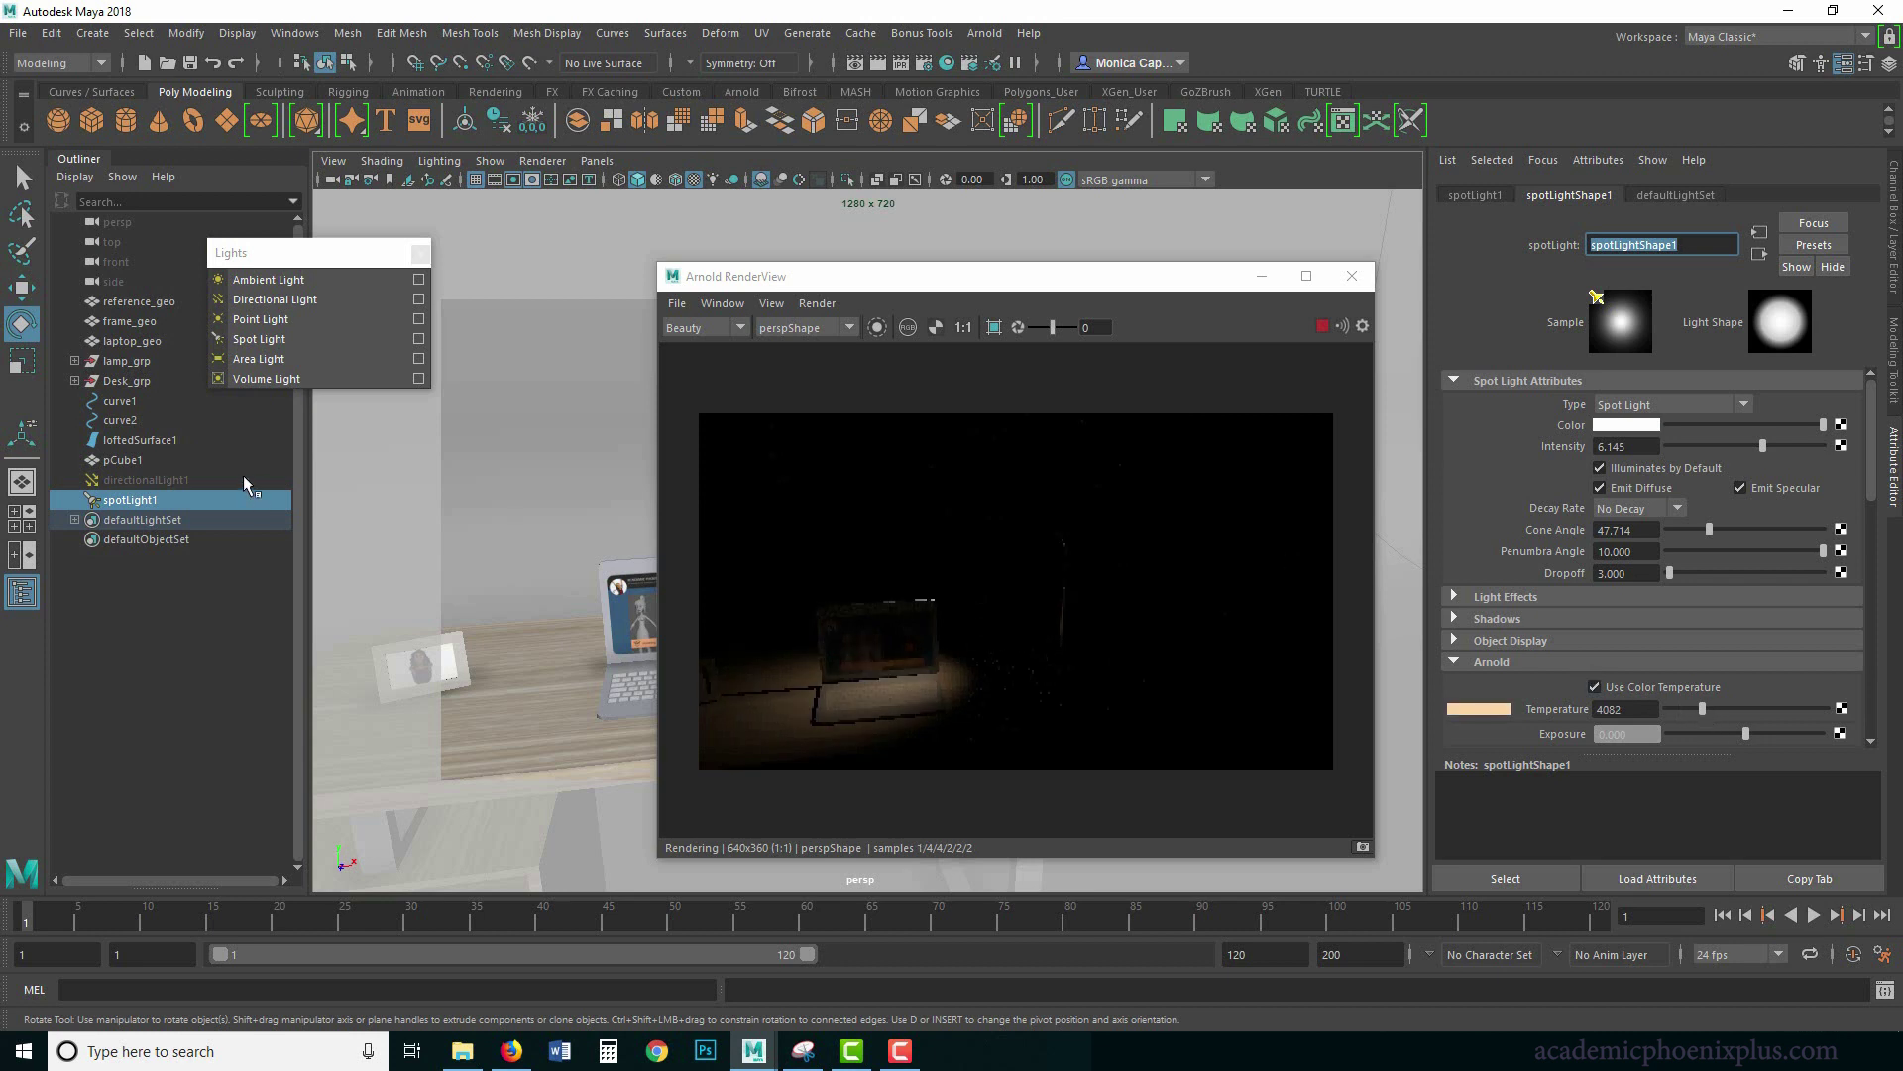
# Bring the whole desk back into the render and set the hidden directional light's color temperature to about 5491.
pyautogui.click(198, 480)
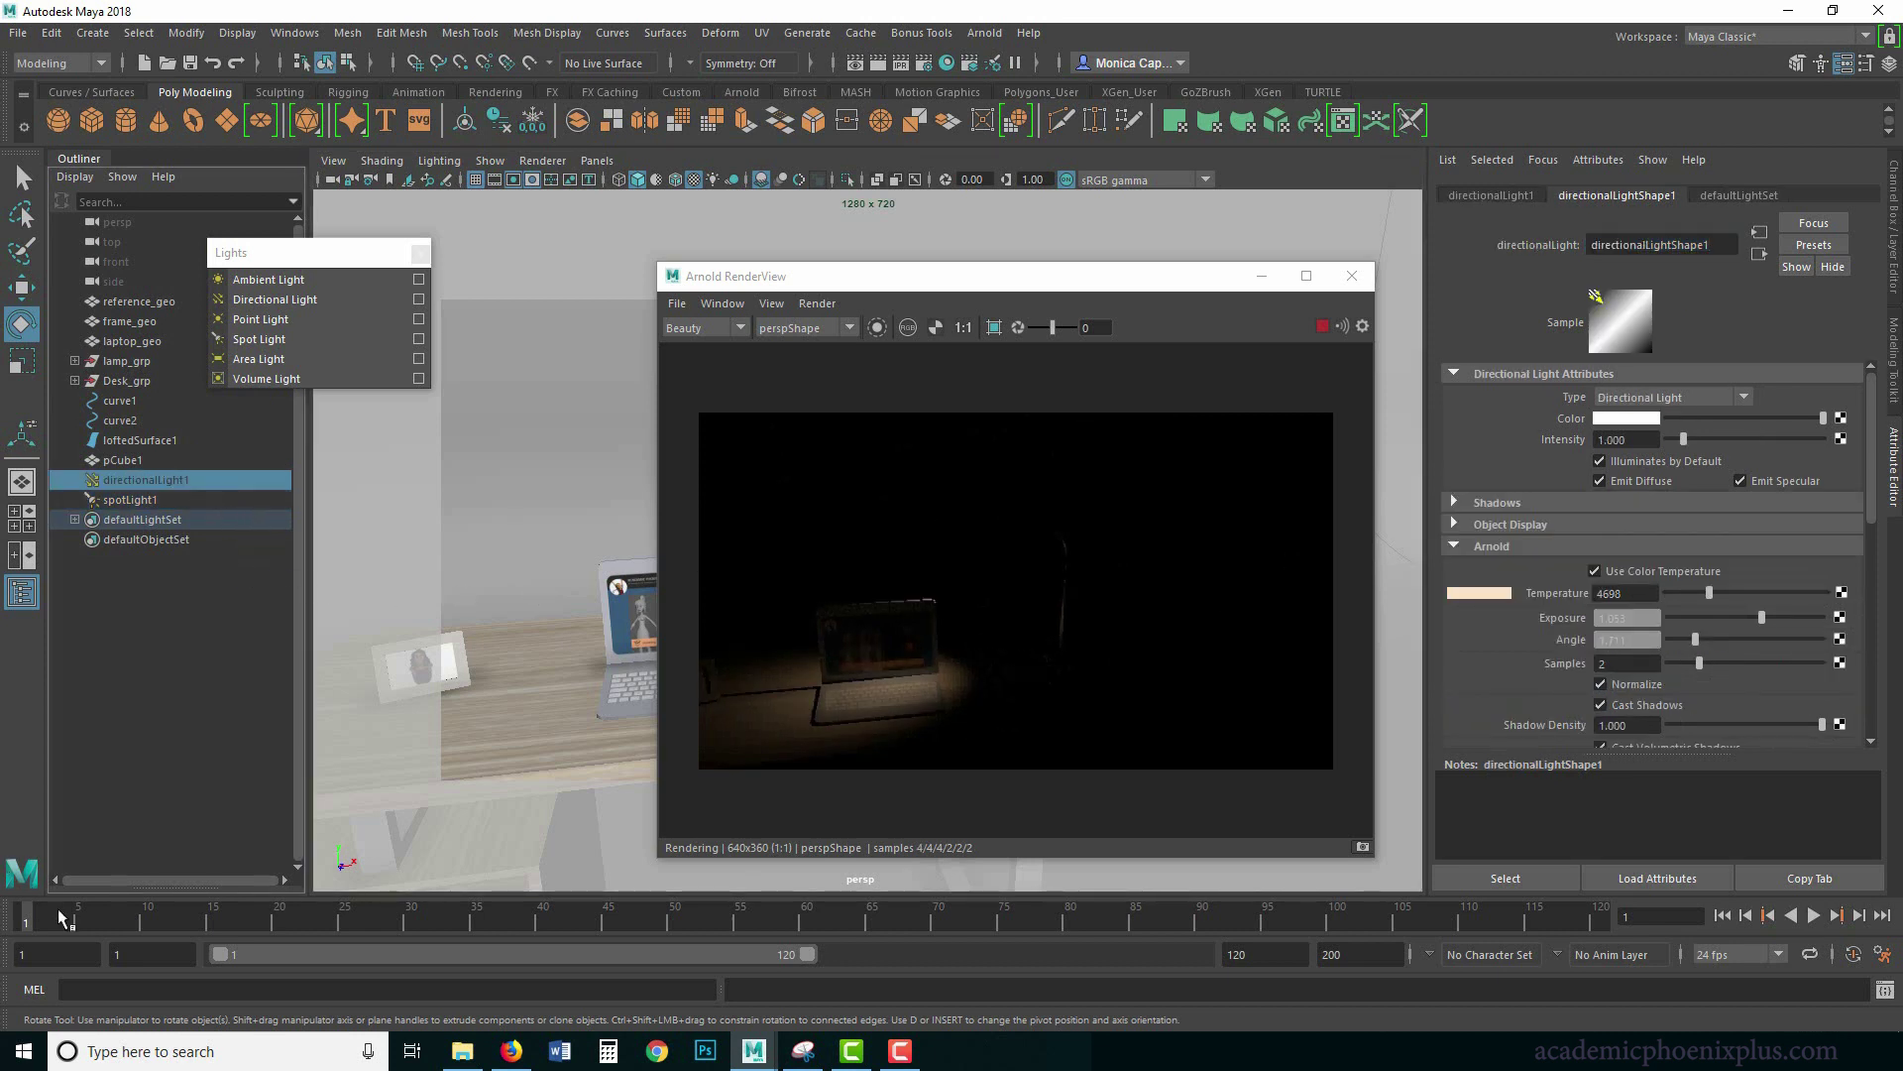
pyautogui.press('f')
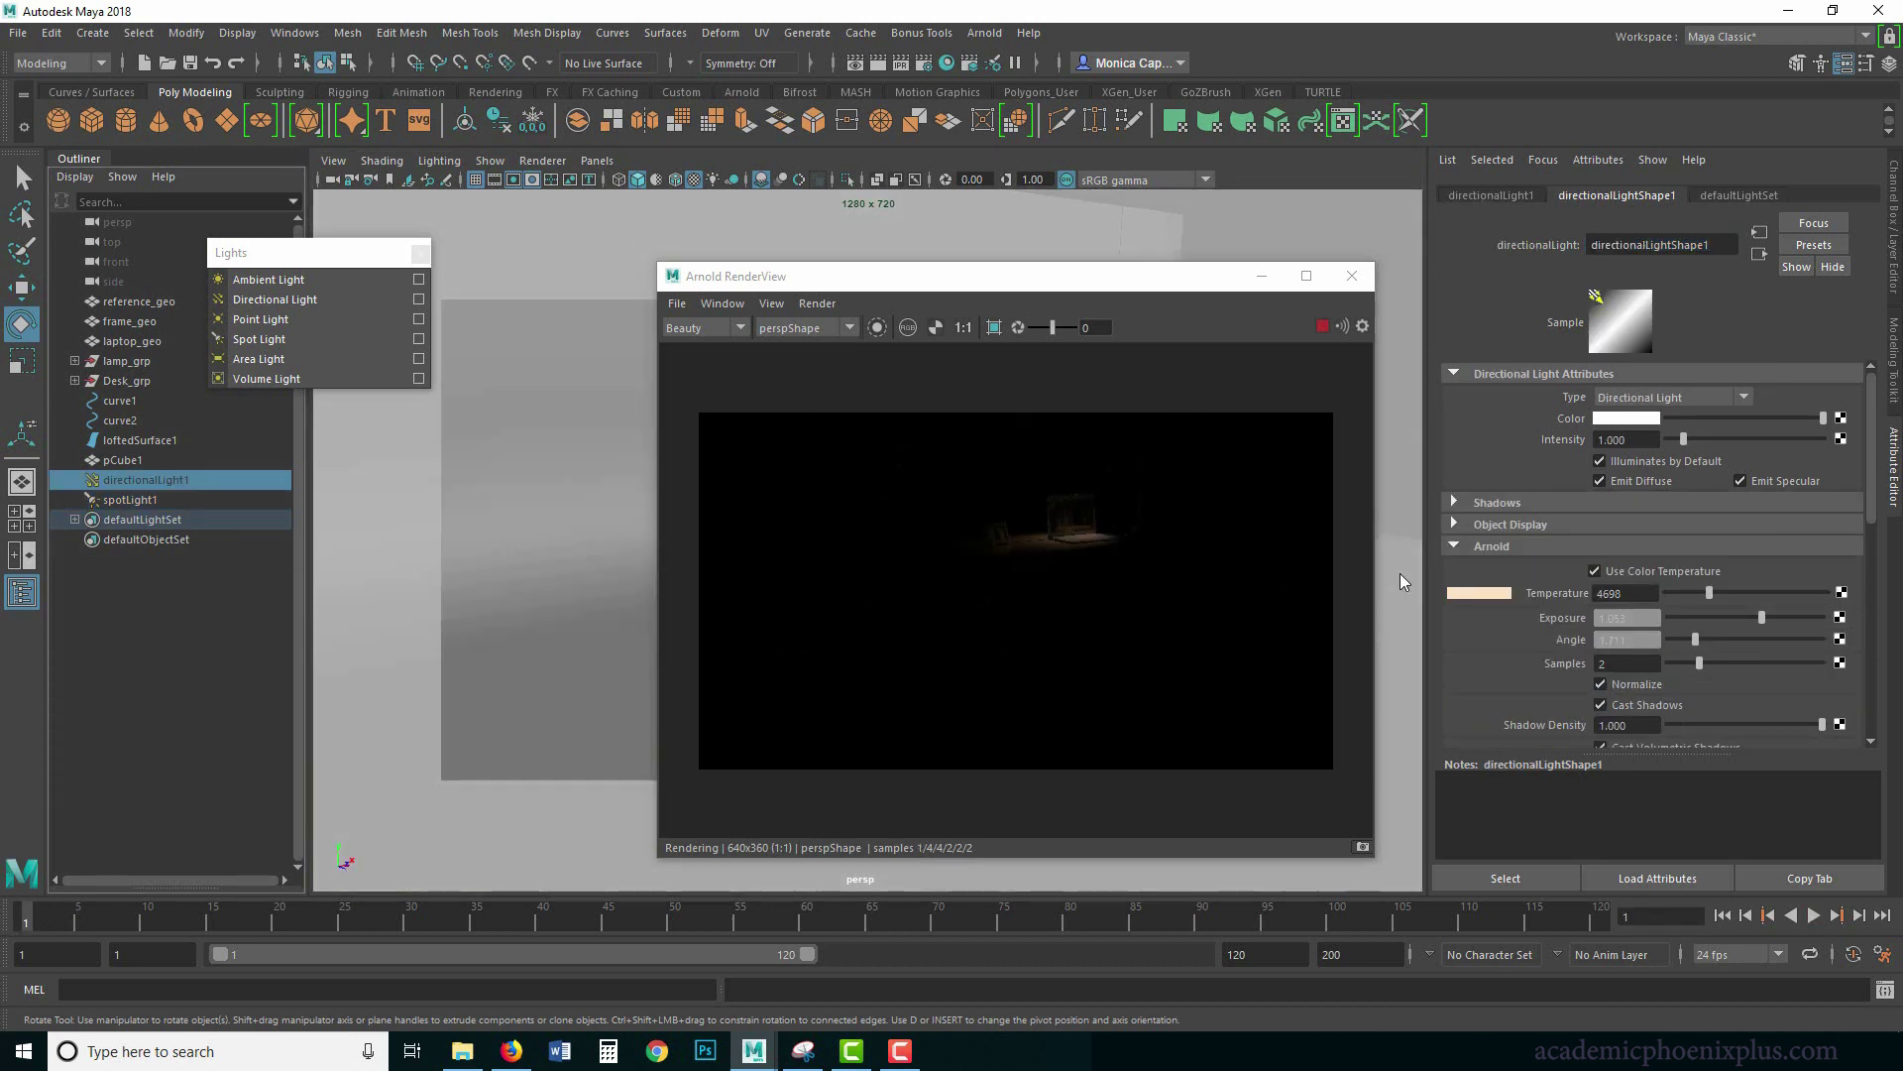
pyautogui.moveTo(1716, 593); pyautogui.dragTo(1768, 621)
# Set the spot light's color temperature to about 4962 and widen its cone angle to about 65.5.
pyautogui.click(139, 500)
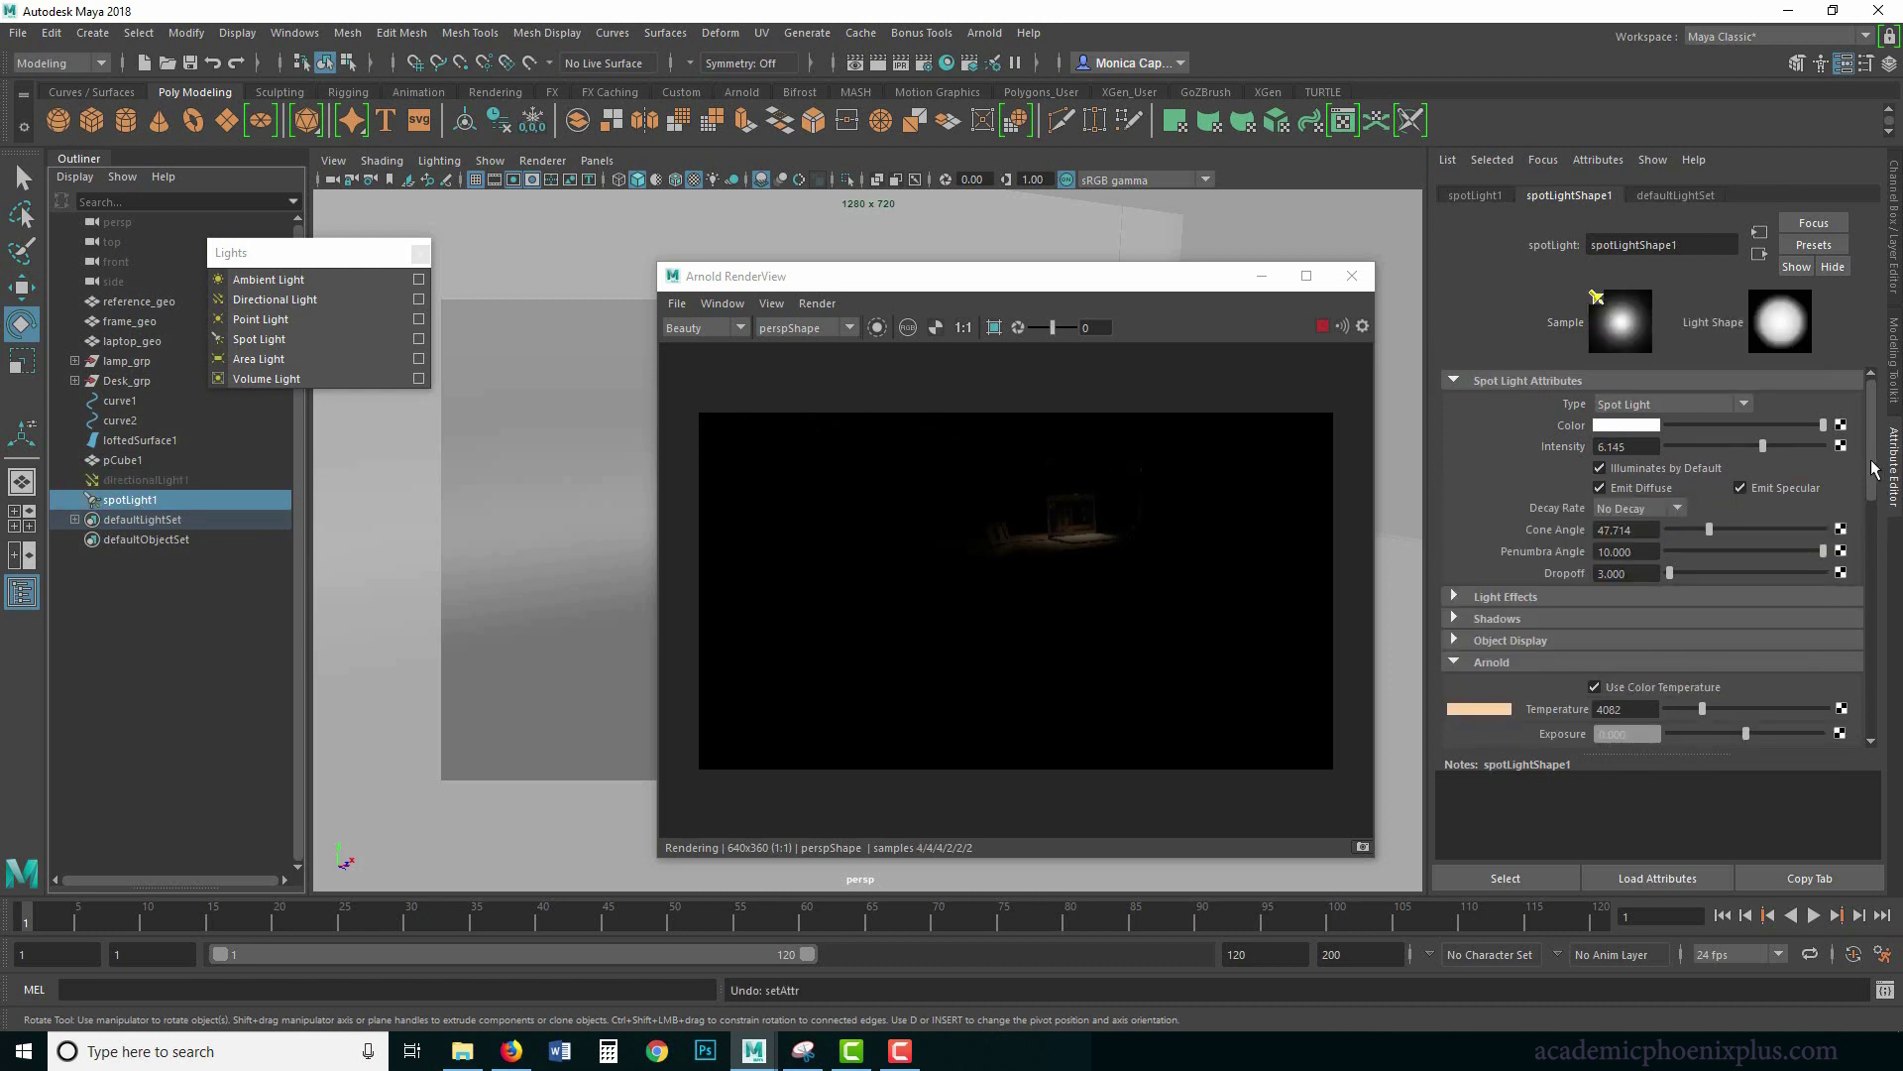
pyautogui.moveTo(1875, 468); pyautogui.dragTo(1874, 514)
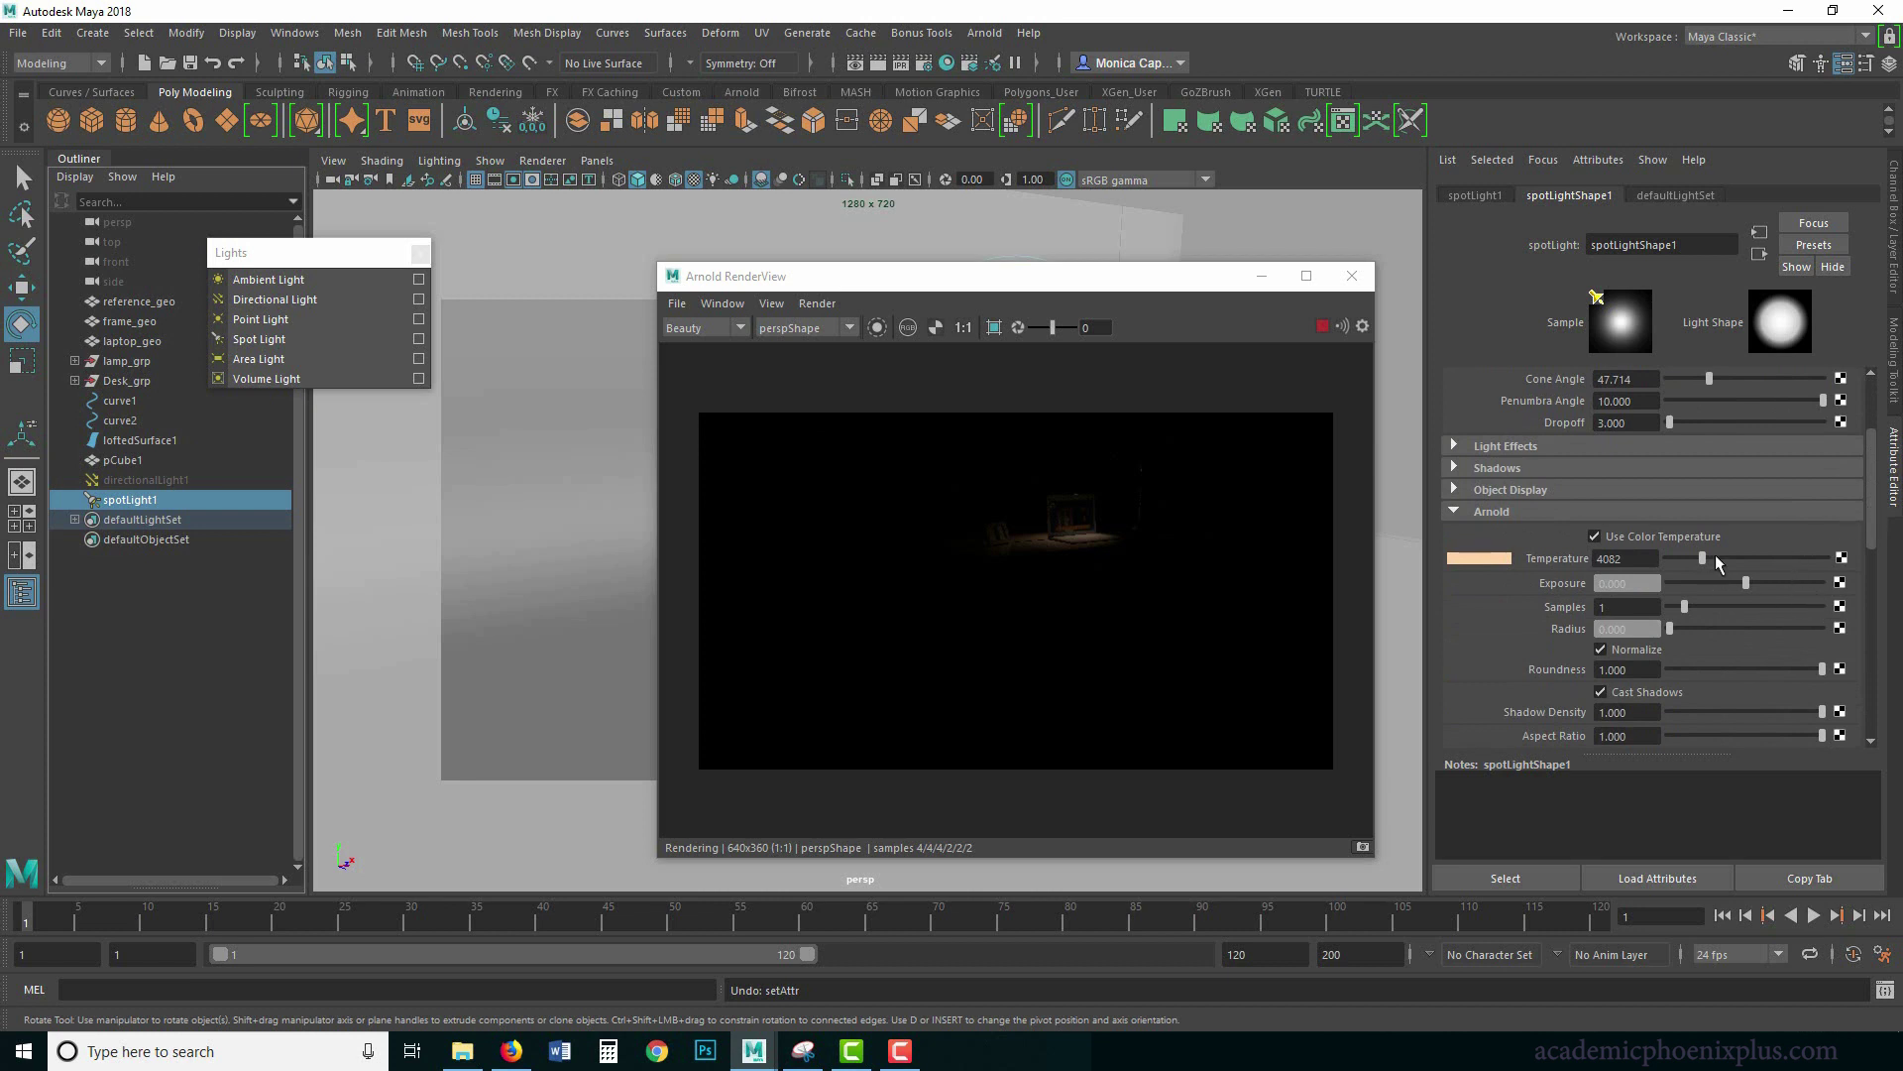
pyautogui.click(1709, 557)
pyautogui.moveTo(1871, 530); pyautogui.dragTo(1870, 459)
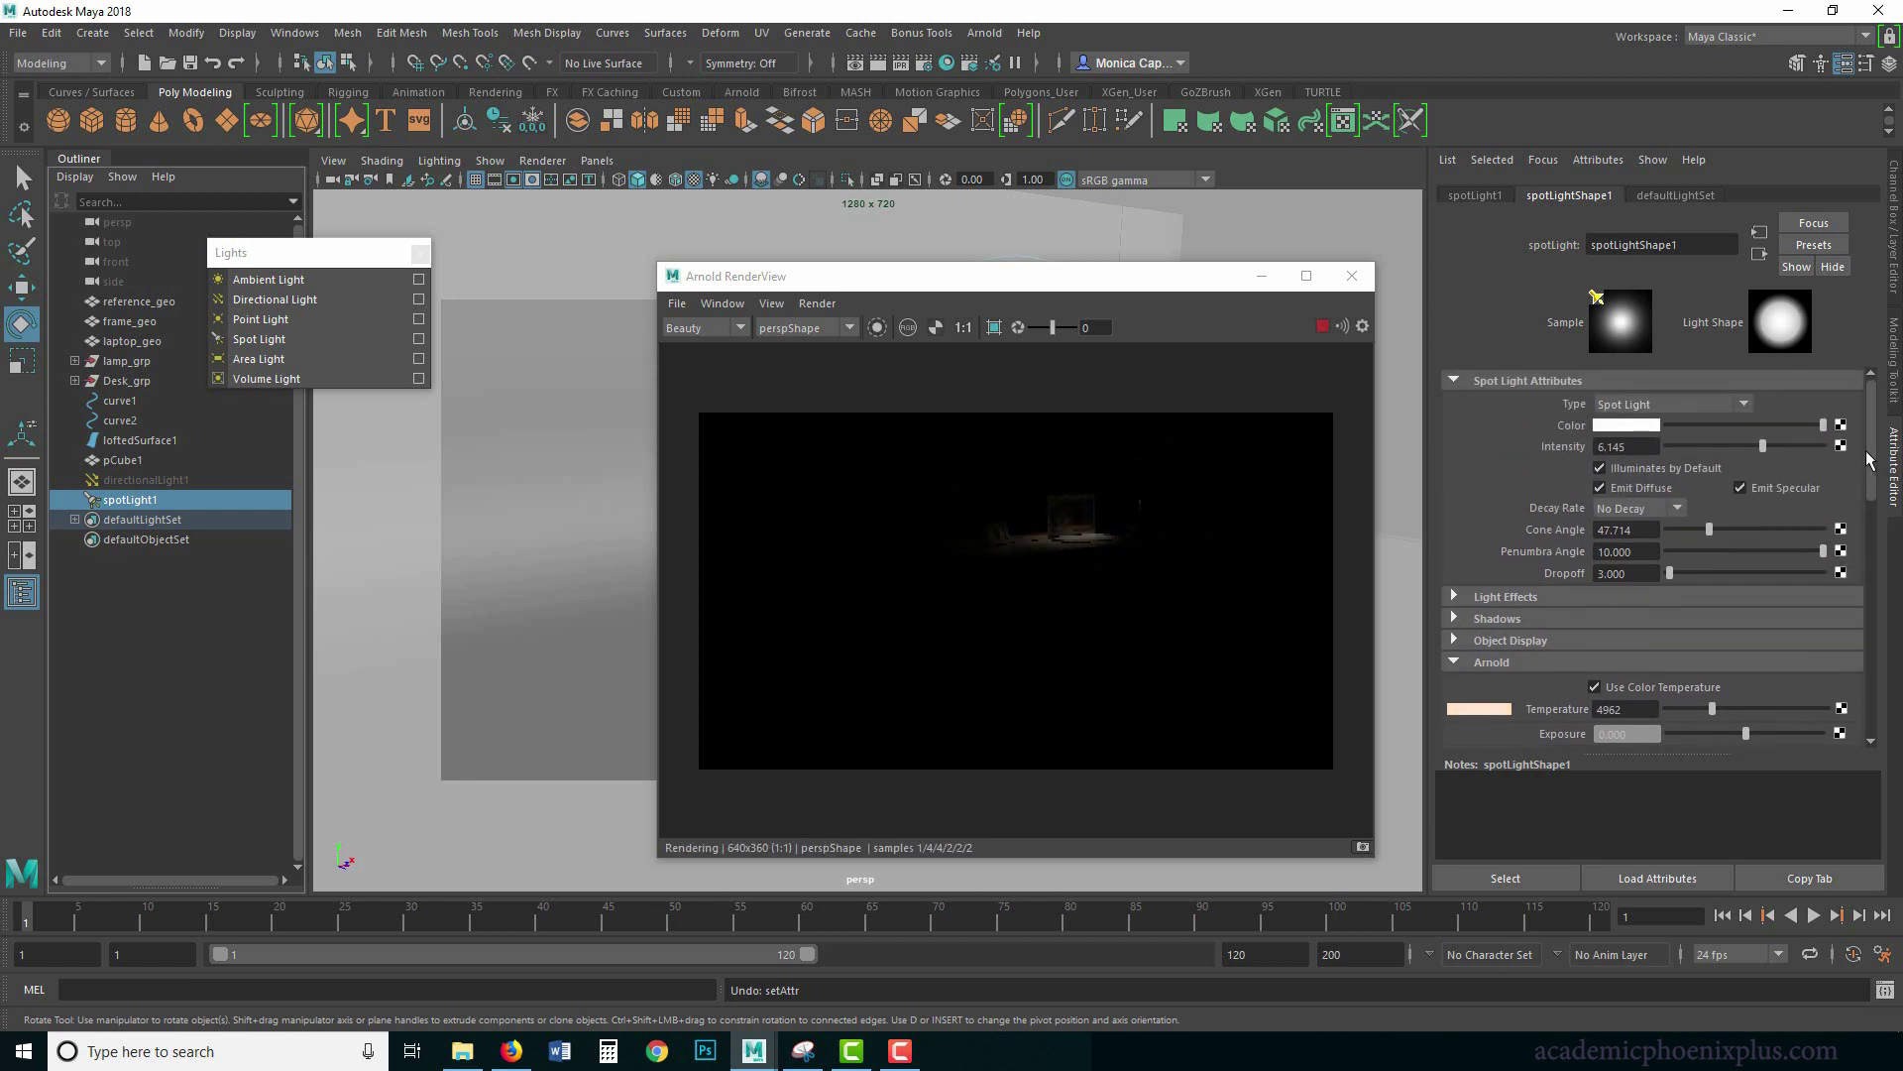
pyautogui.click(1724, 529)
# Raise the spot light's Arnold exposure to about 1.3 and narrow its cone angle to about 57.3.
pyautogui.moveTo(1869, 496); pyautogui.dragTo(1869, 517)
pyautogui.scroll(-3, 1763, 549)
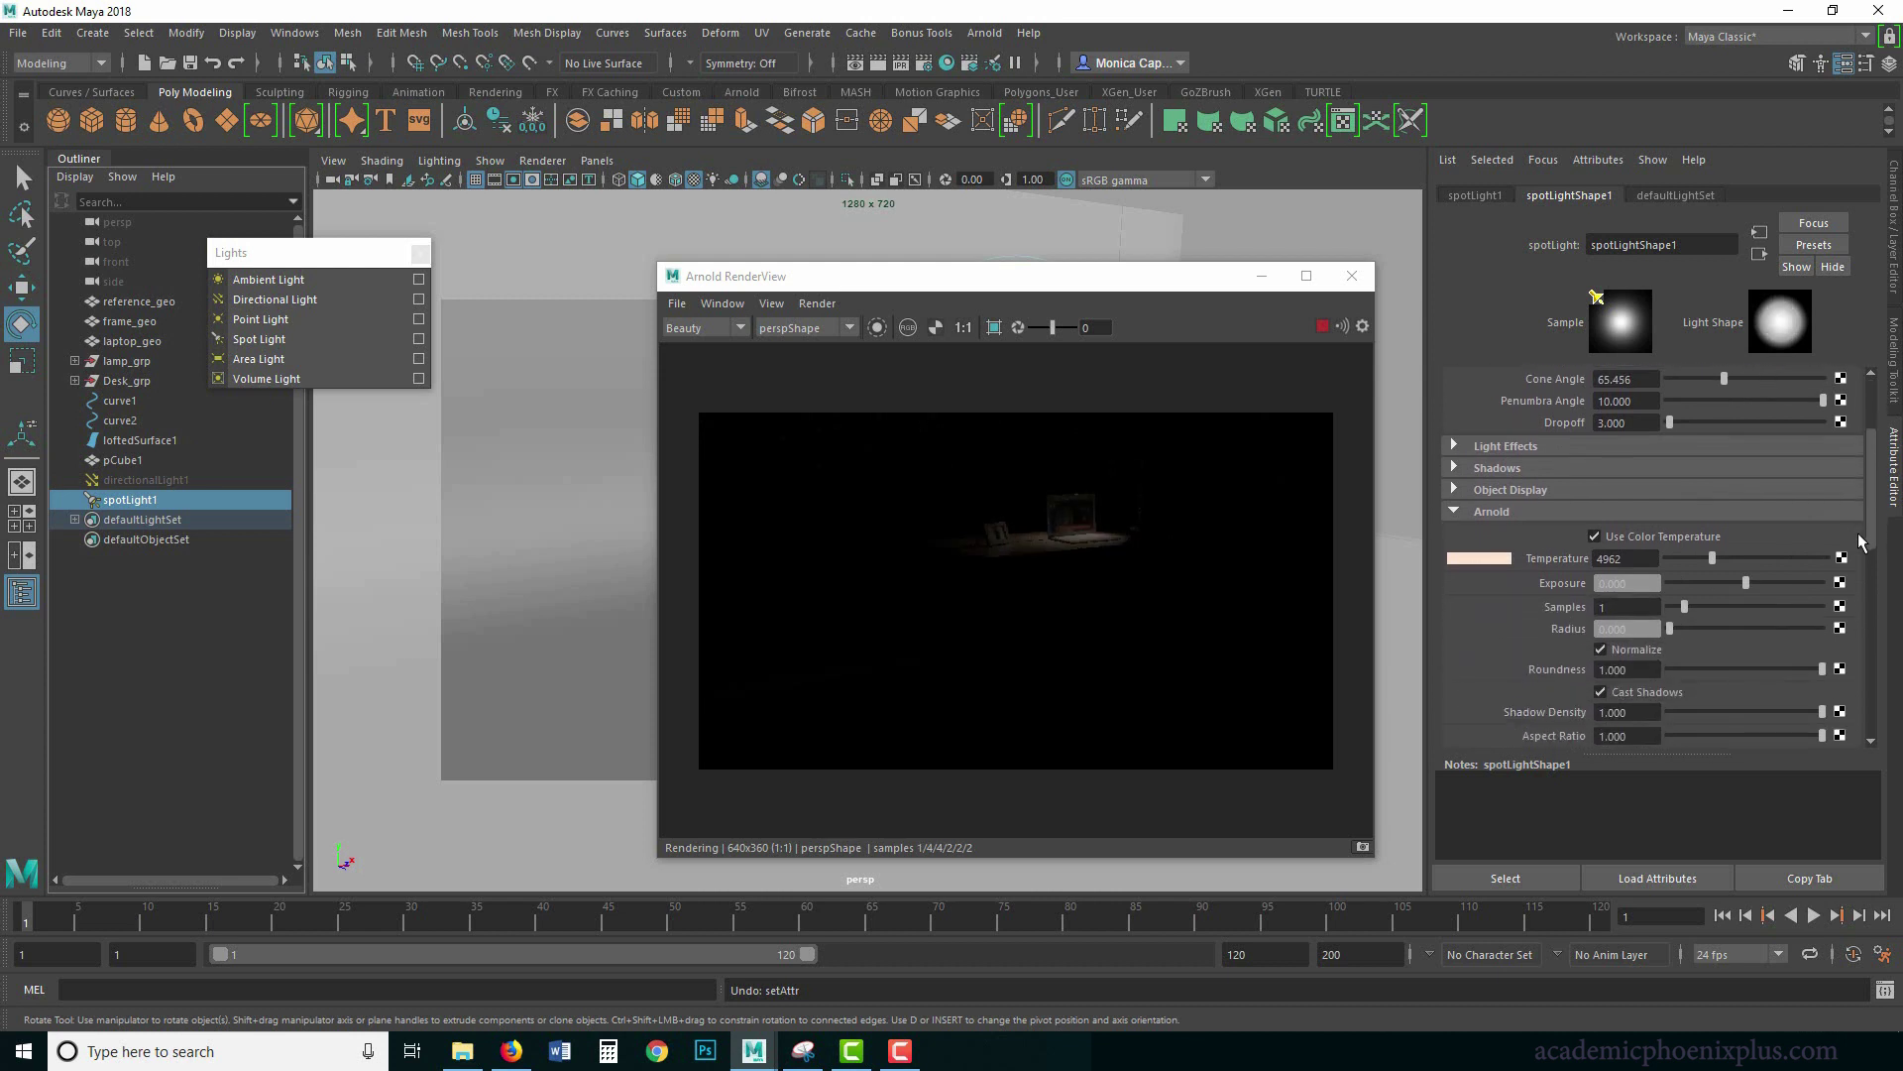
pyautogui.moveTo(1749, 540); pyautogui.dragTo(1763, 537)
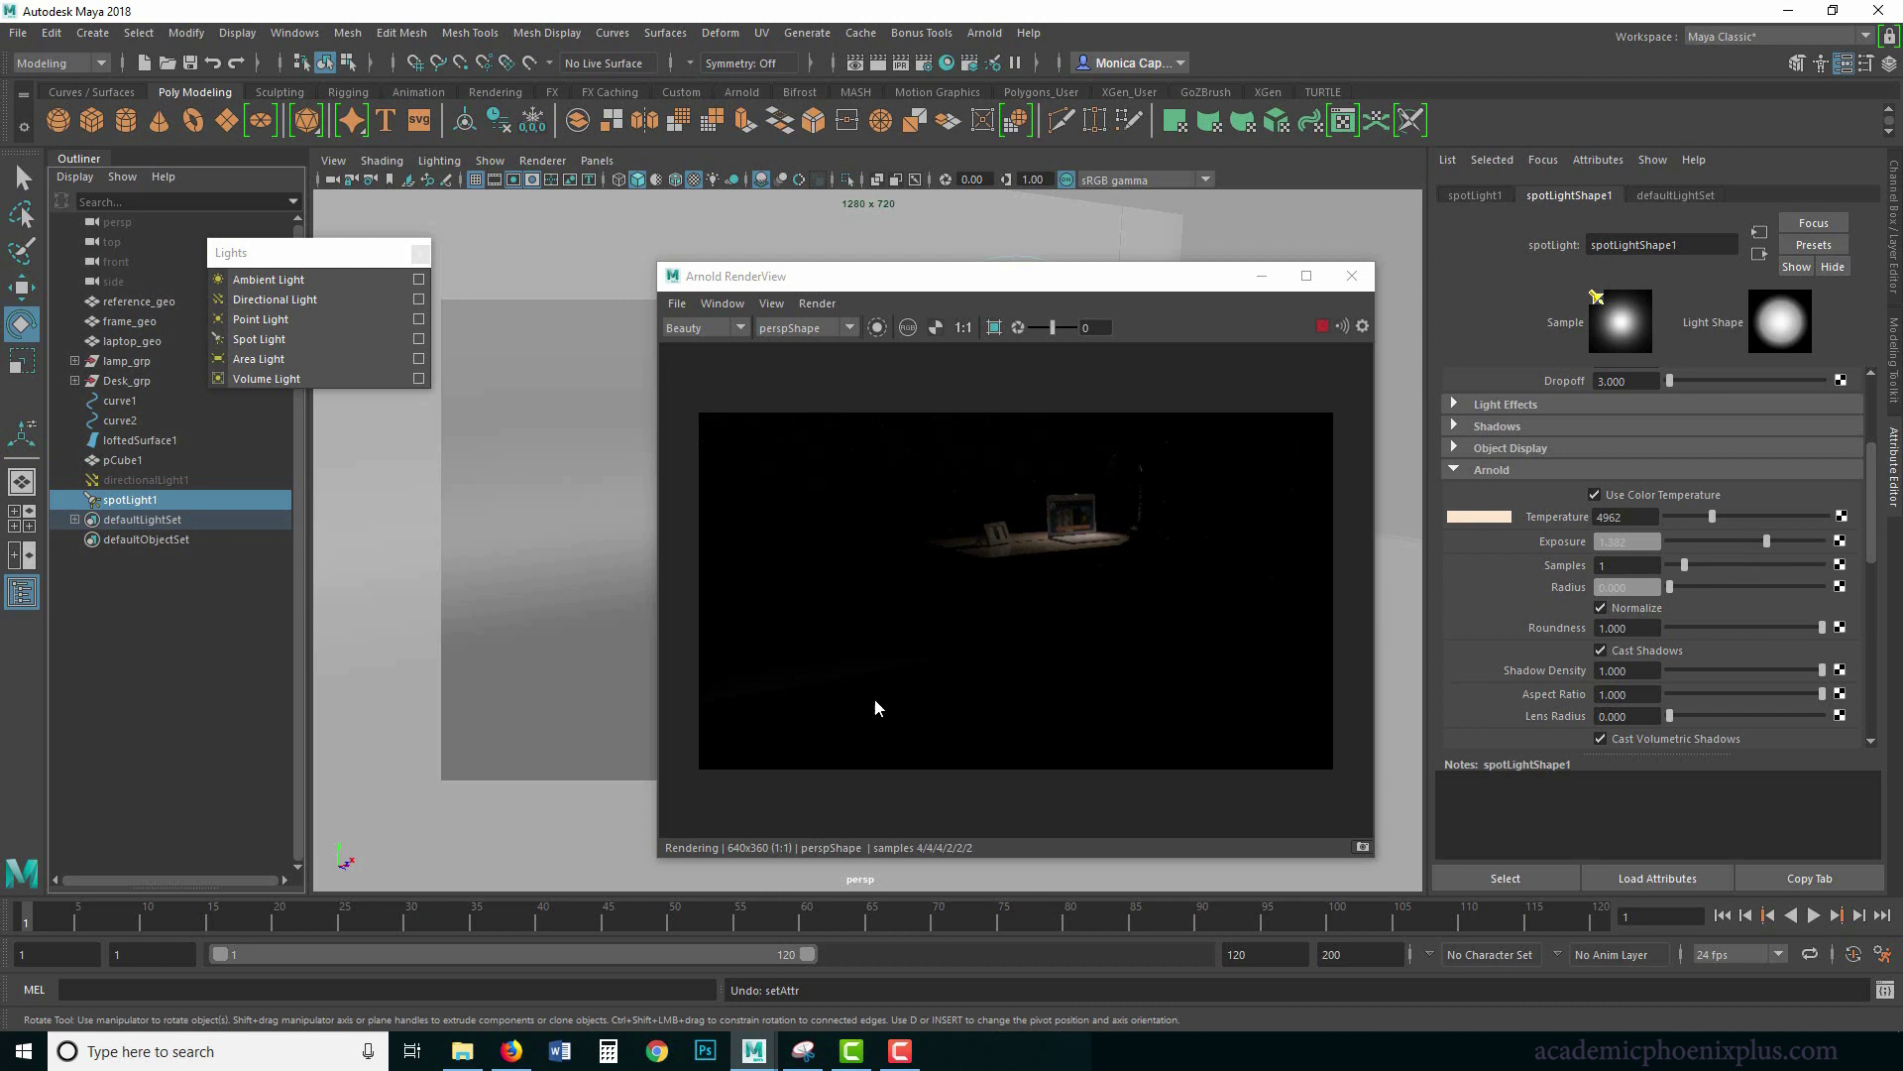
pyautogui.scroll(3, 1857, 537)
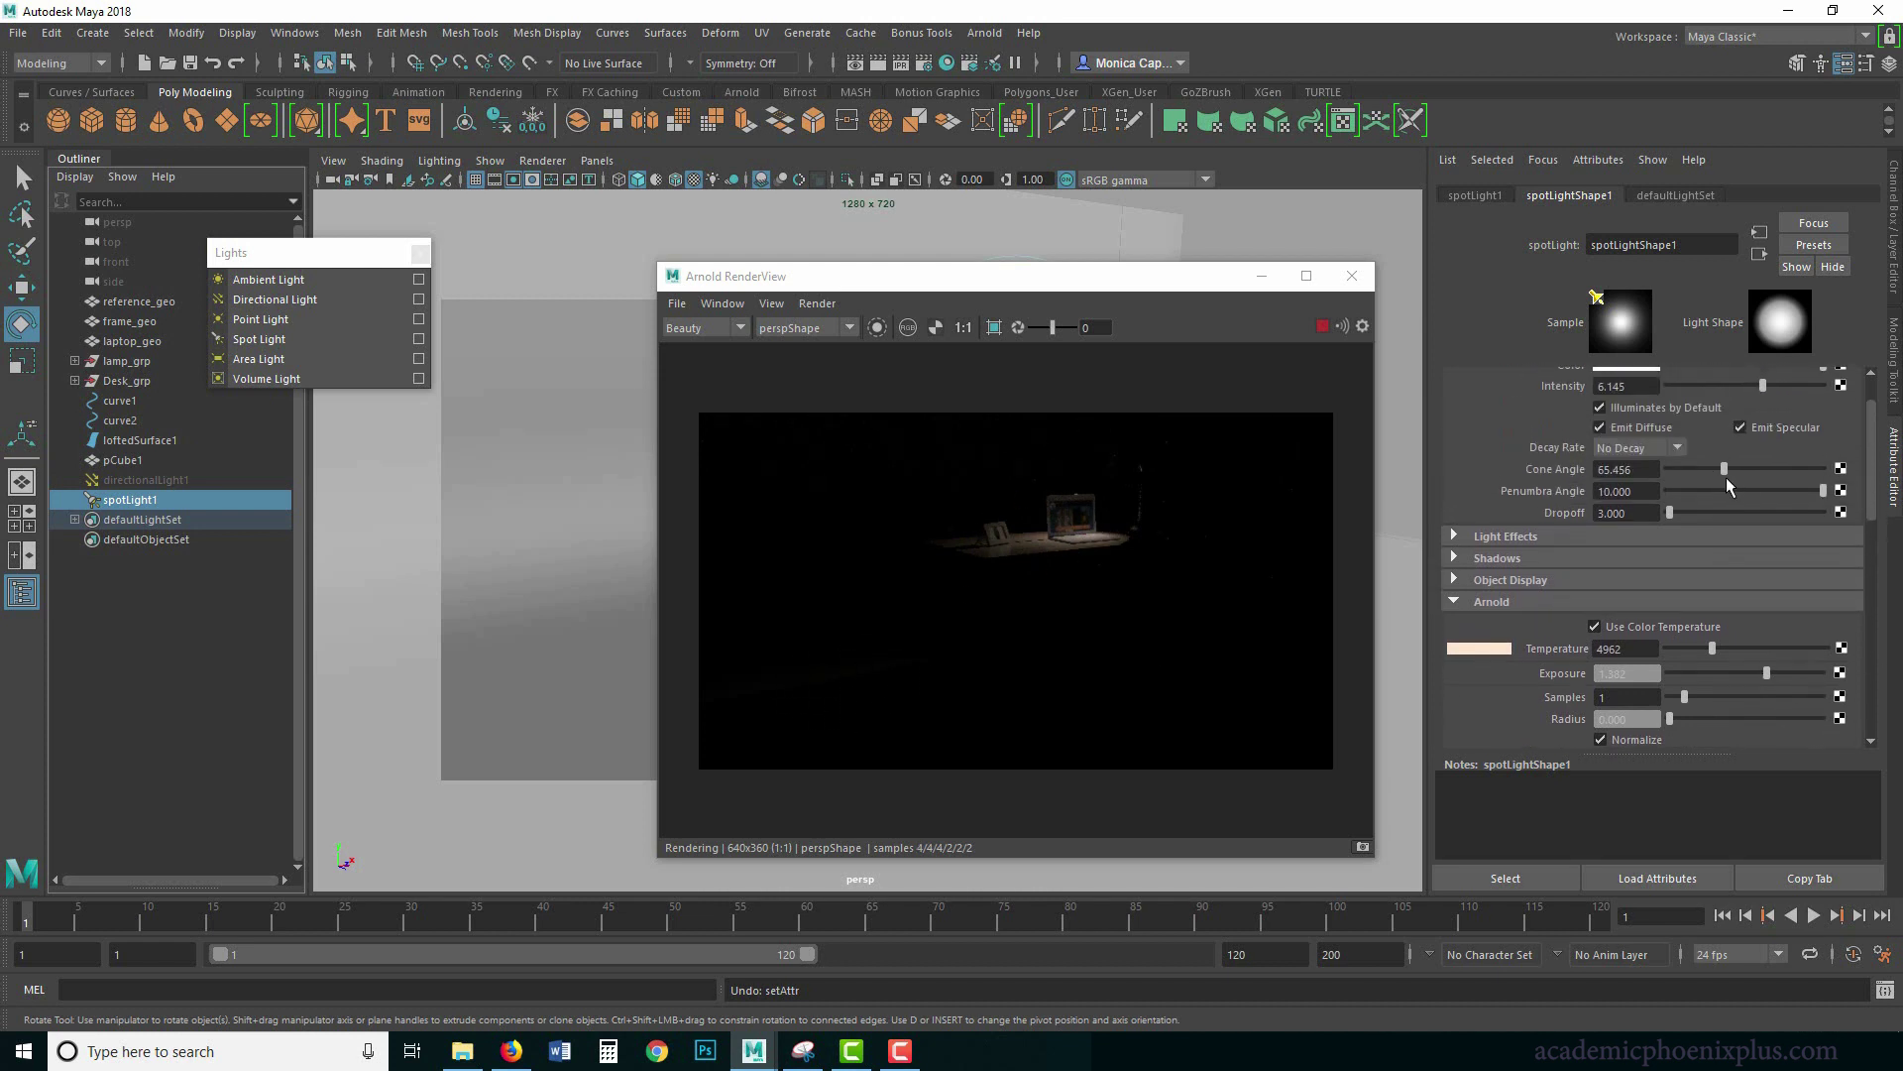
pyautogui.moveTo(1726, 470); pyautogui.dragTo(1716, 473)
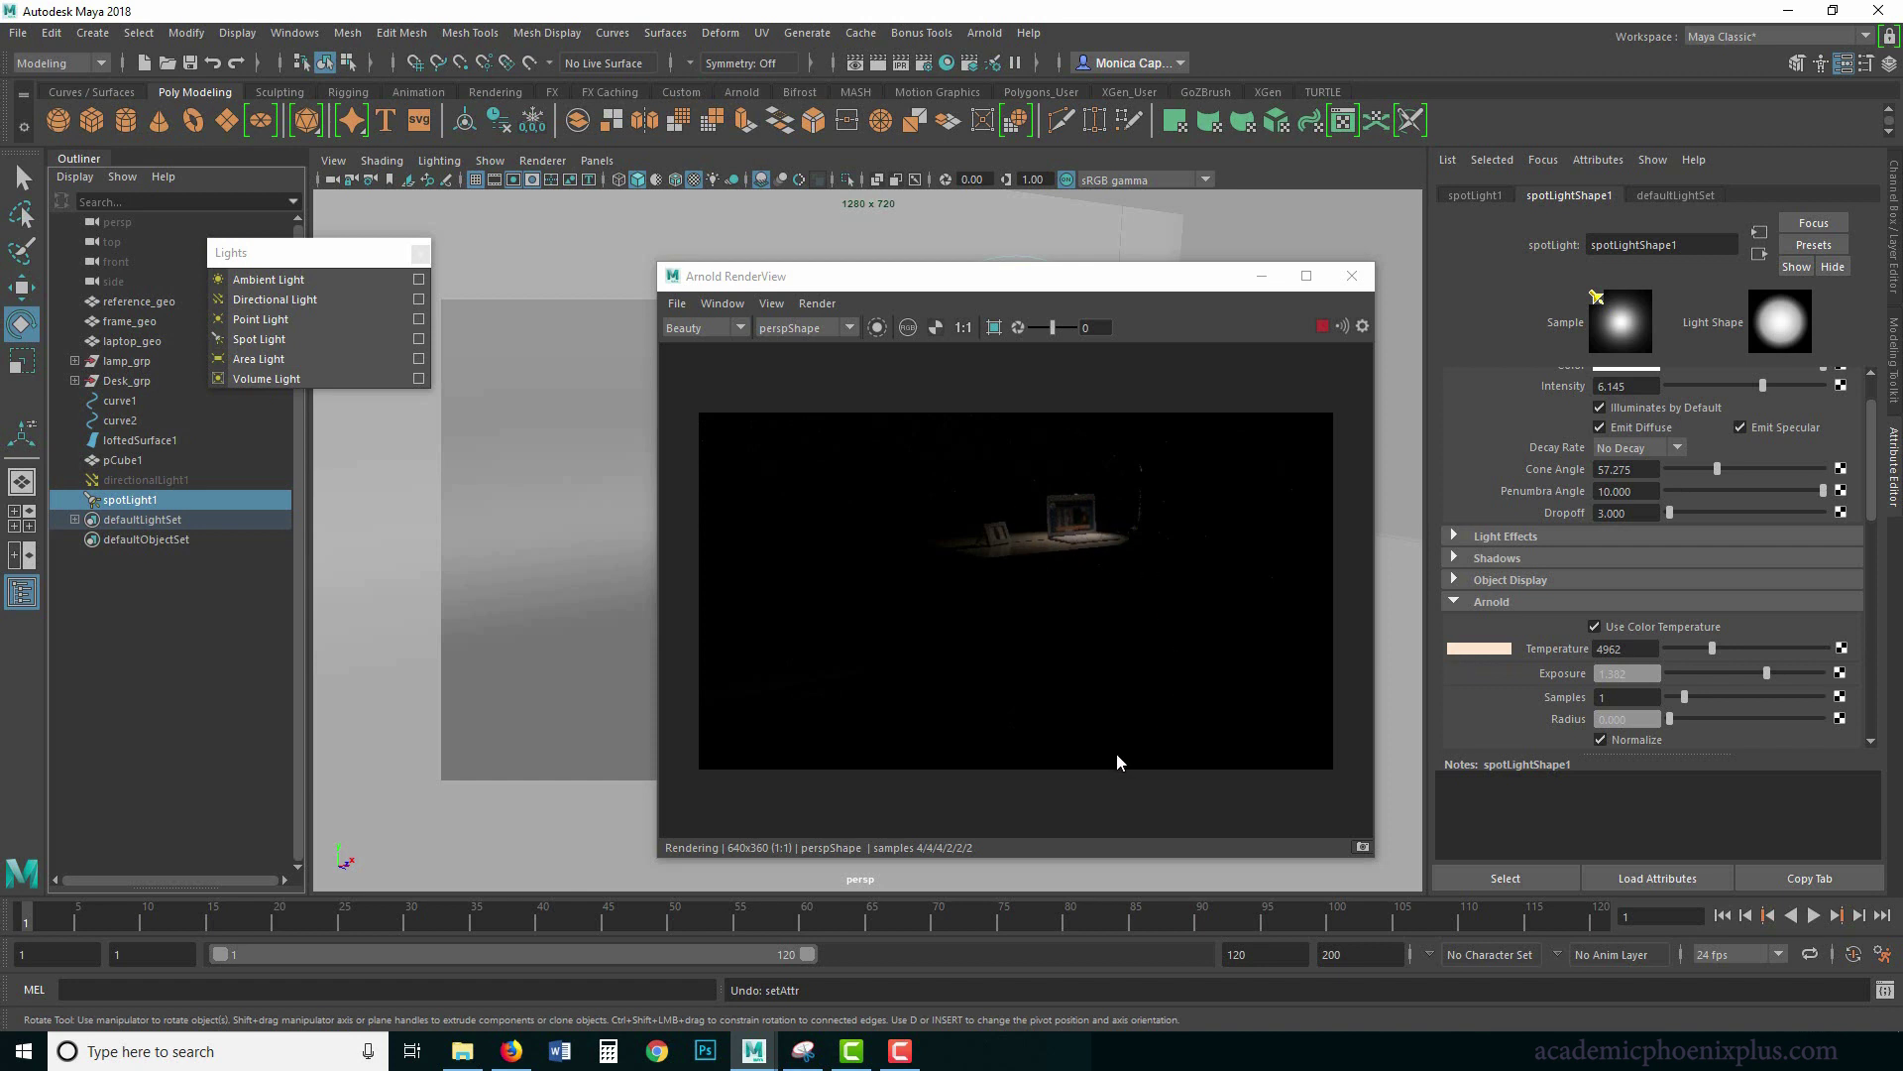
# Show the hidden directional light again, then close and reopen the Arnold RenderView to render both lights.
pyautogui.click(145, 479)
pyautogui.hotkey('shift', 'h')
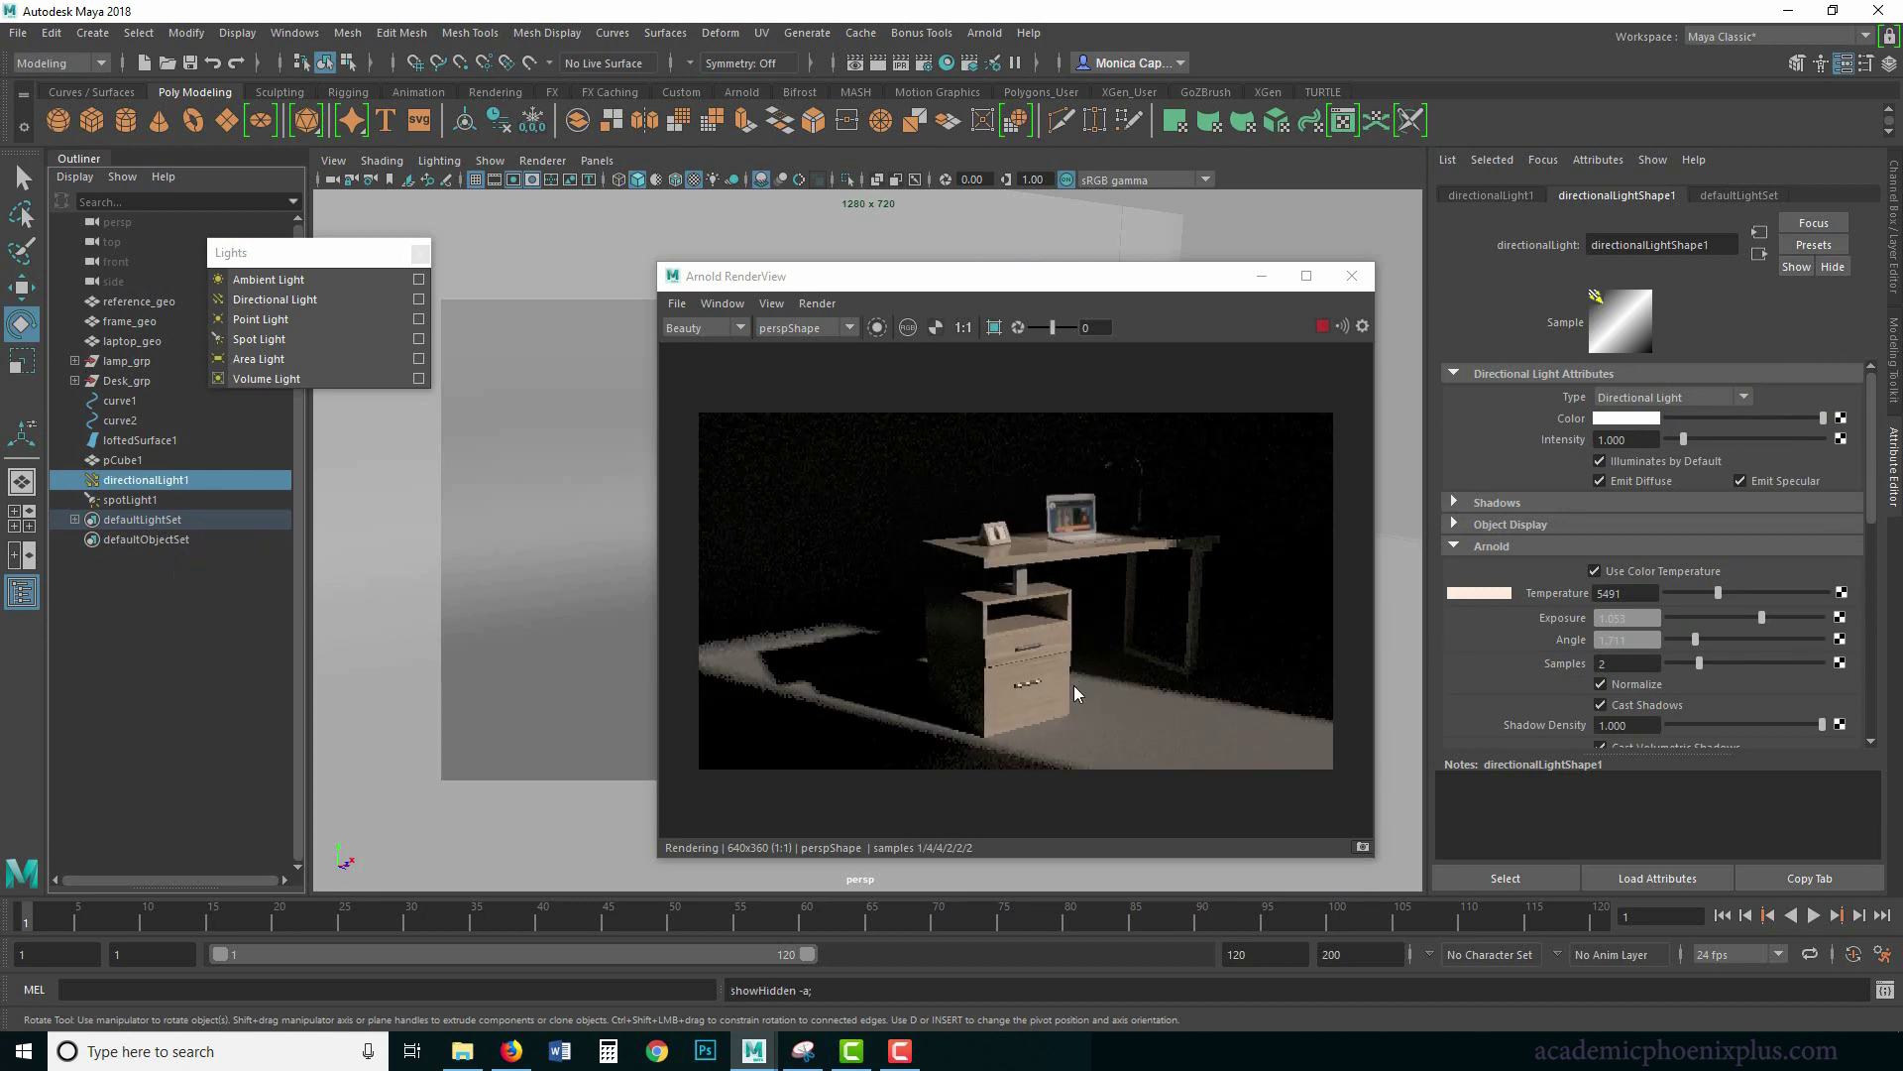
pyautogui.click(1351, 275)
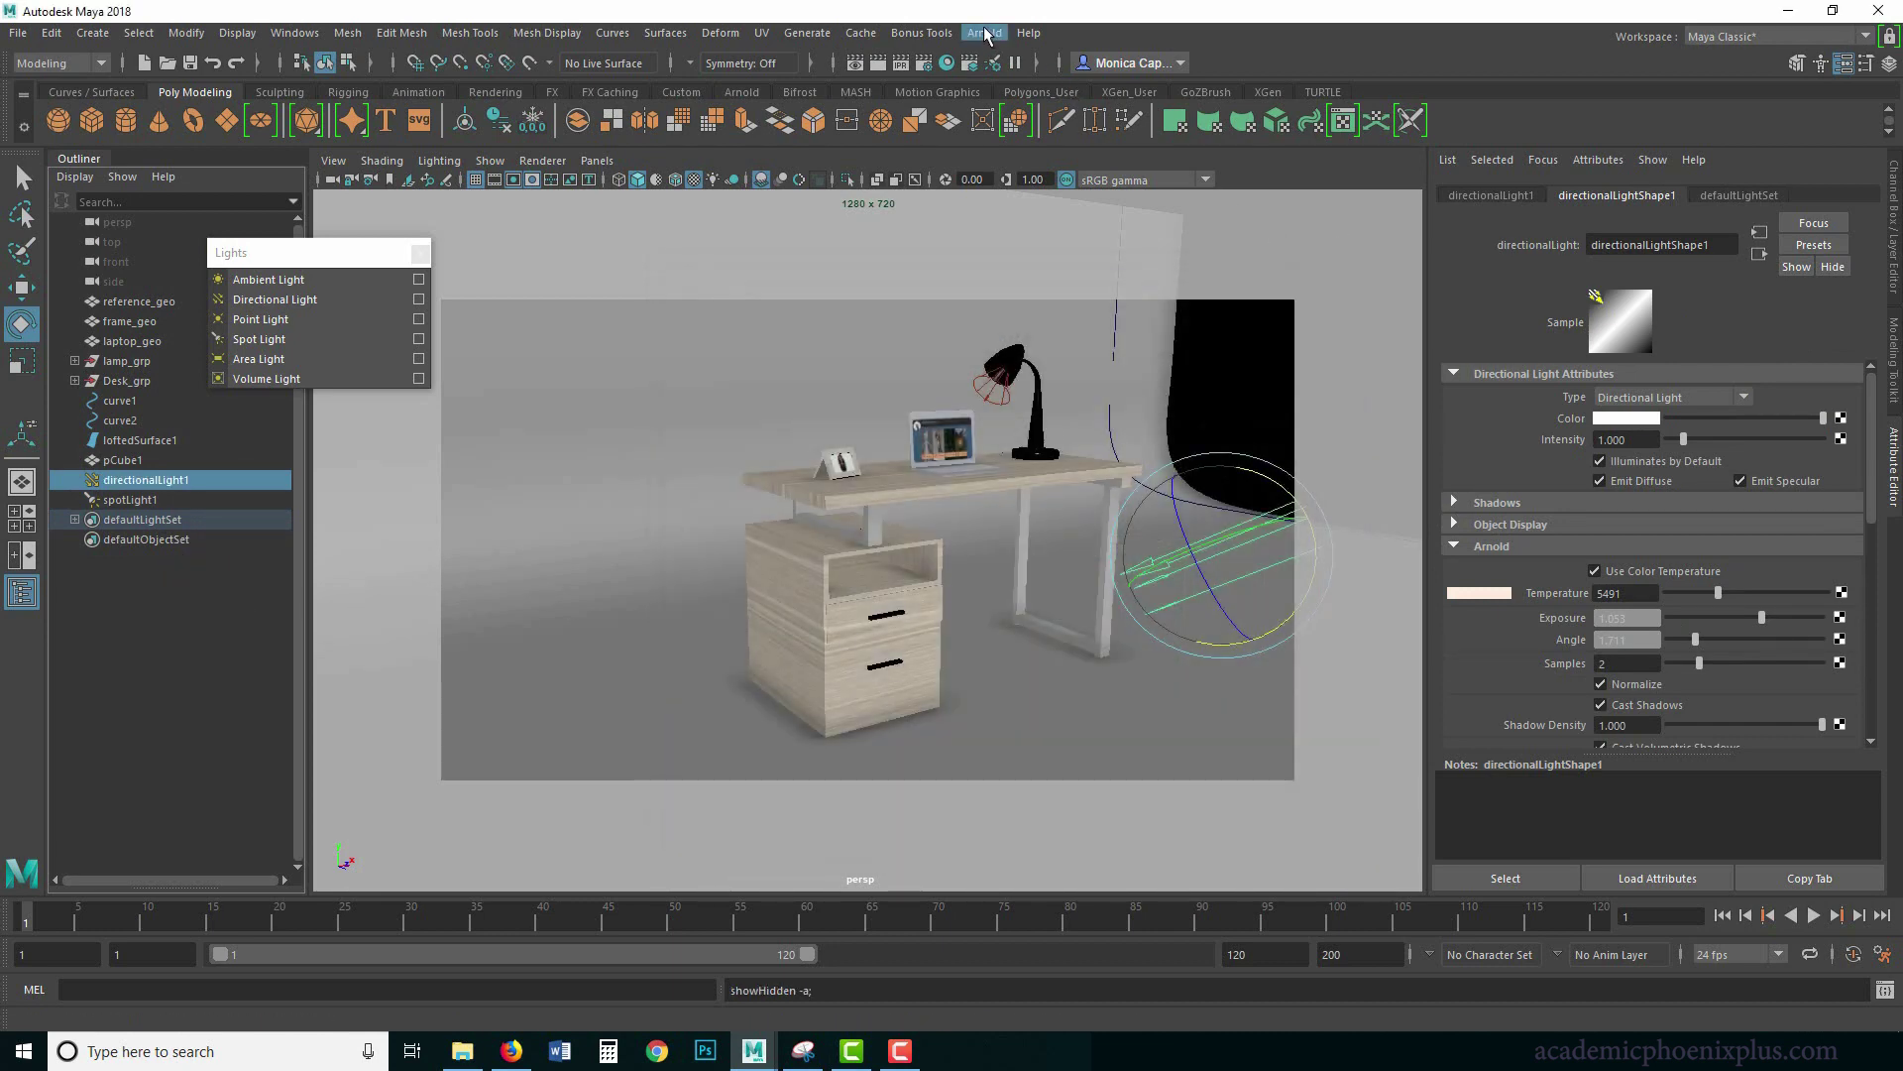
pyautogui.click(984, 32)
pyautogui.click(1001, 69)
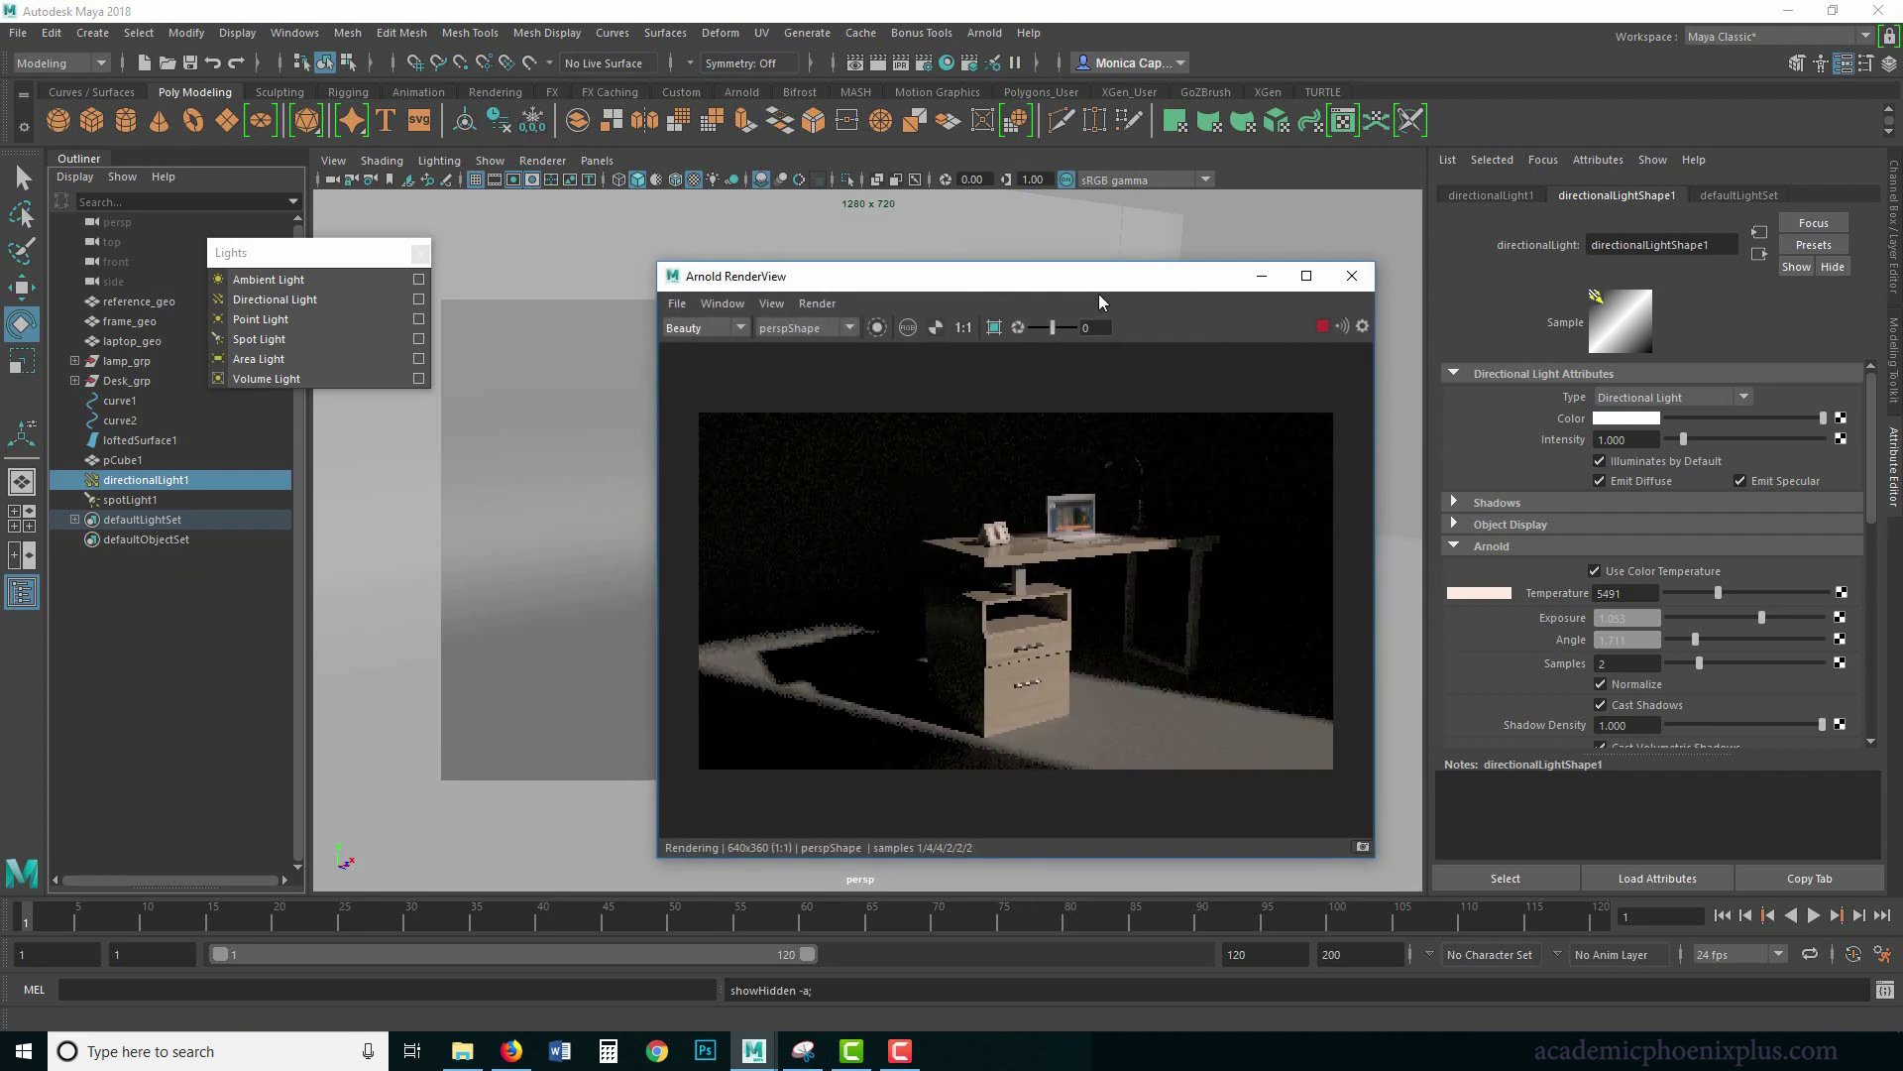
pyautogui.moveTo(971, 278); pyautogui.dragTo(962, 274)
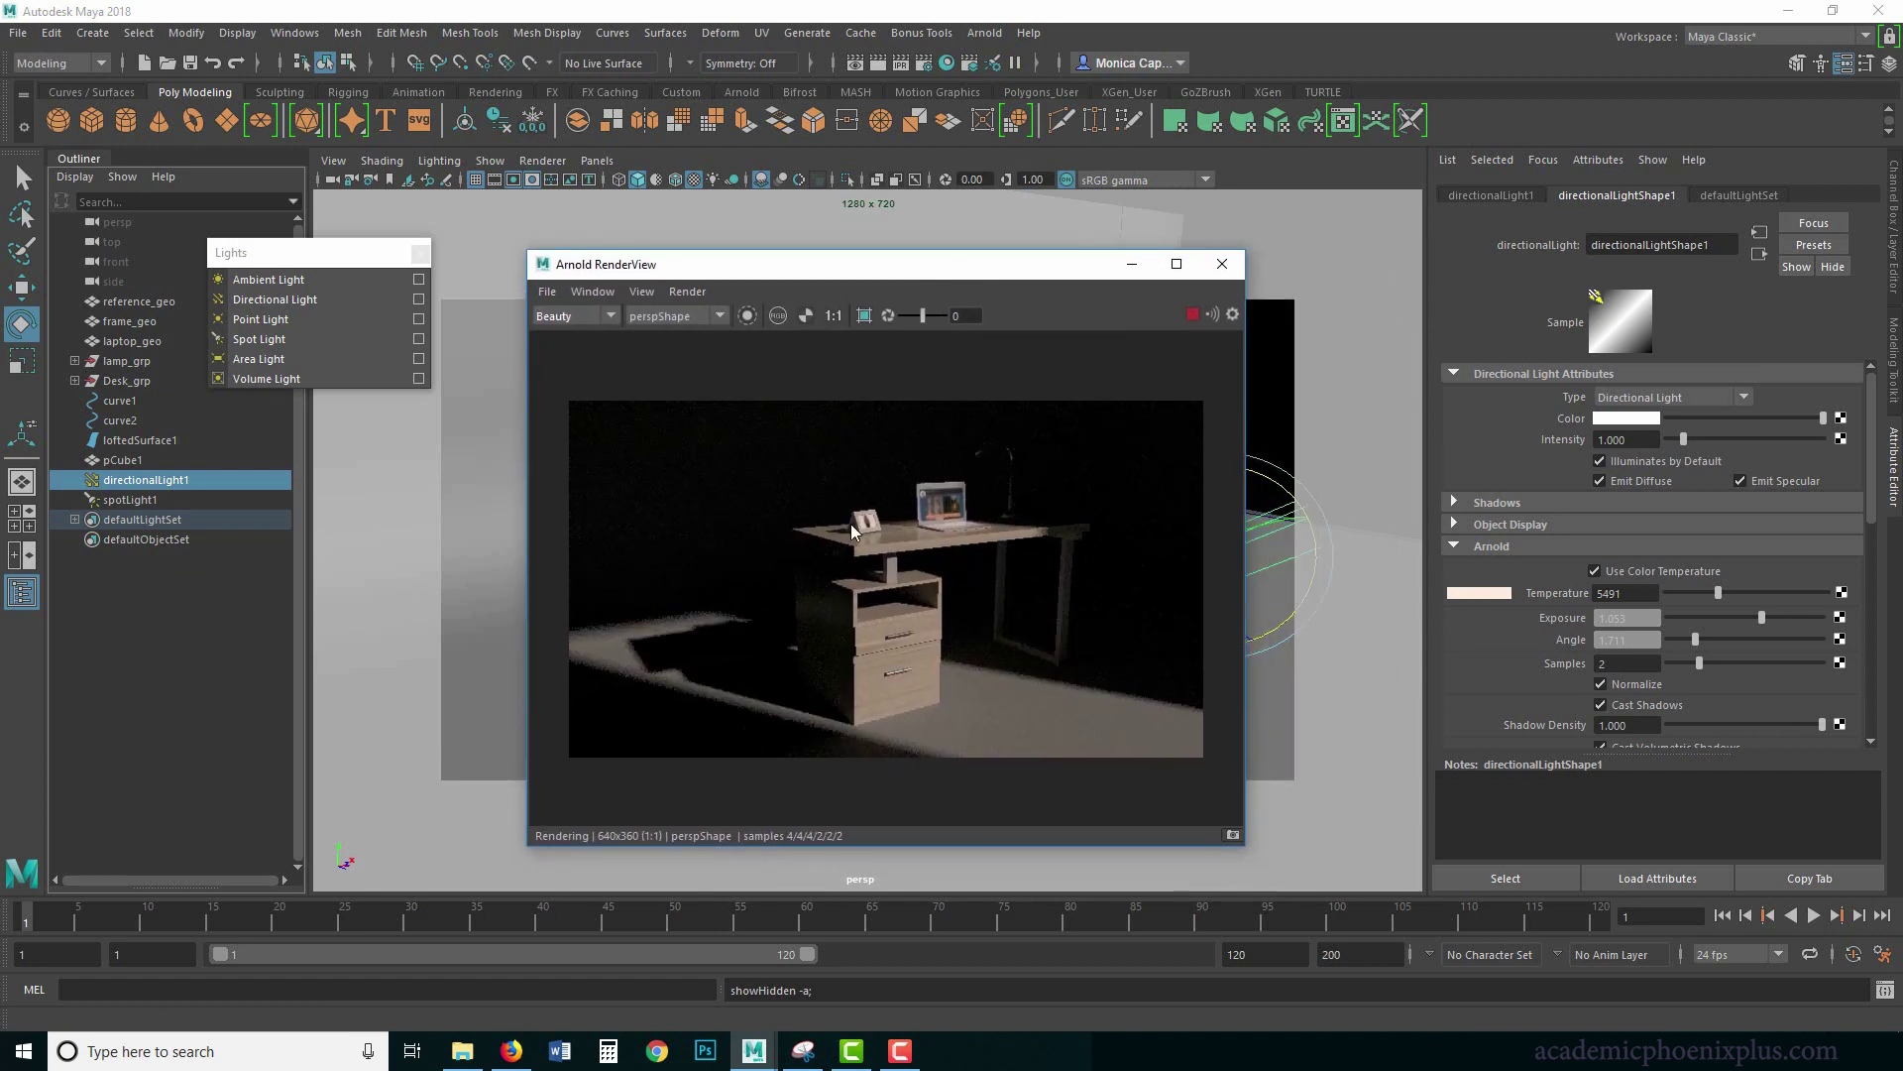
pyautogui.click(153, 506)
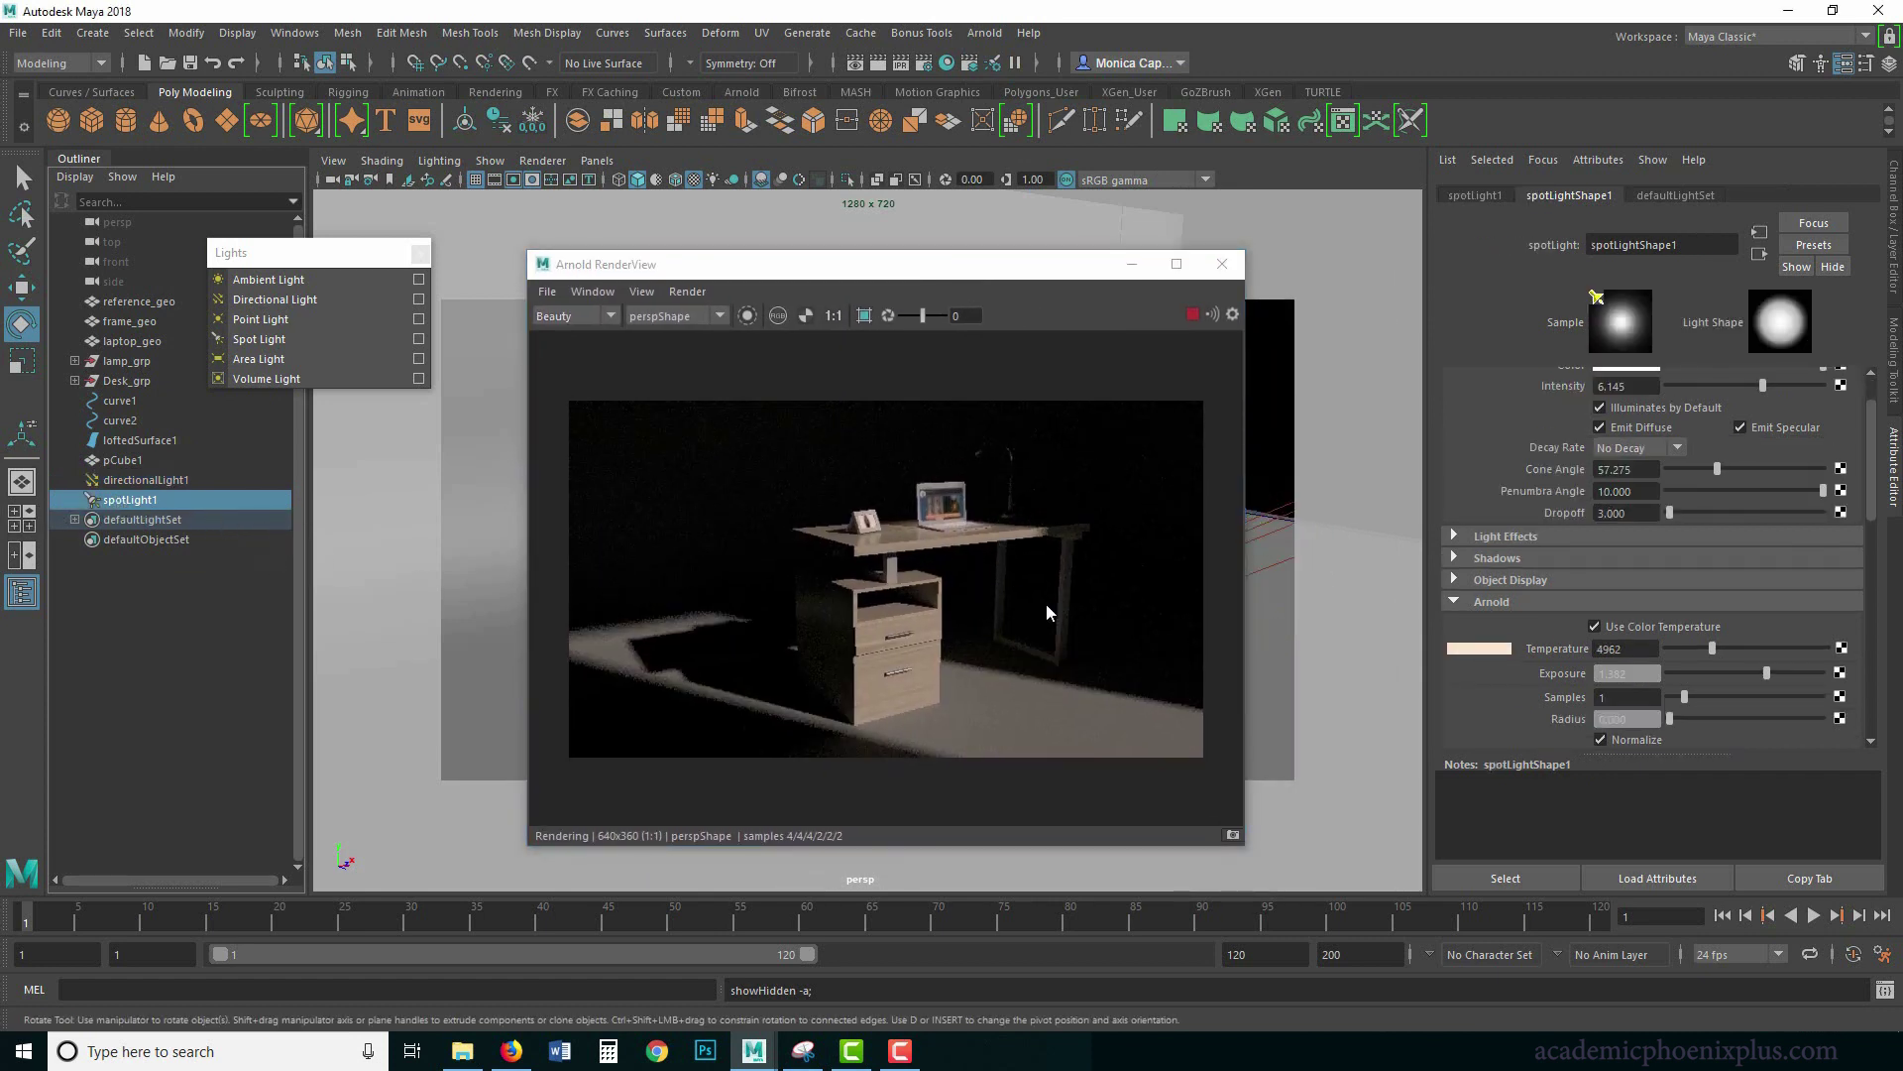
pyautogui.moveTo(1715, 647); pyautogui.dragTo(1779, 658)
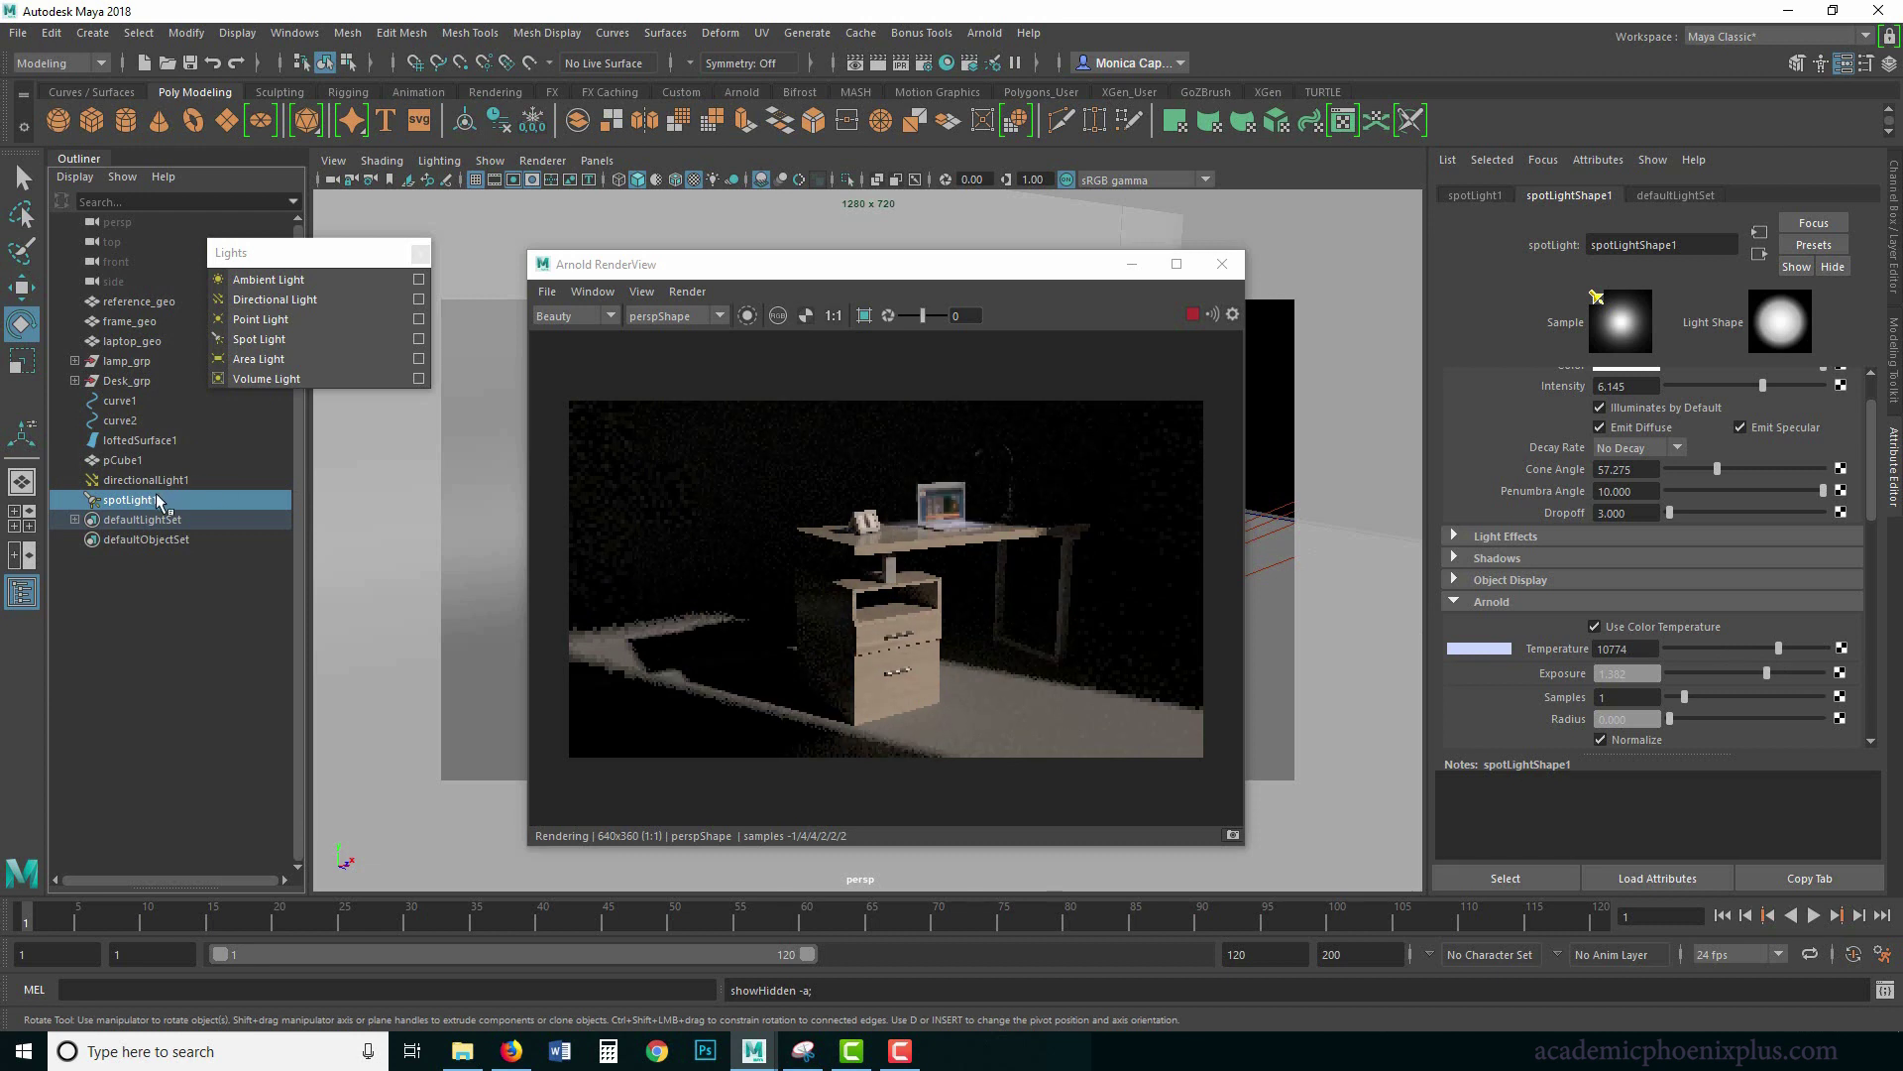
pyautogui.hotkey('ctrl', 'z')
pyautogui.hotkey('ctrl', 'z')
pyautogui.hotkey('ctrl', 'z')
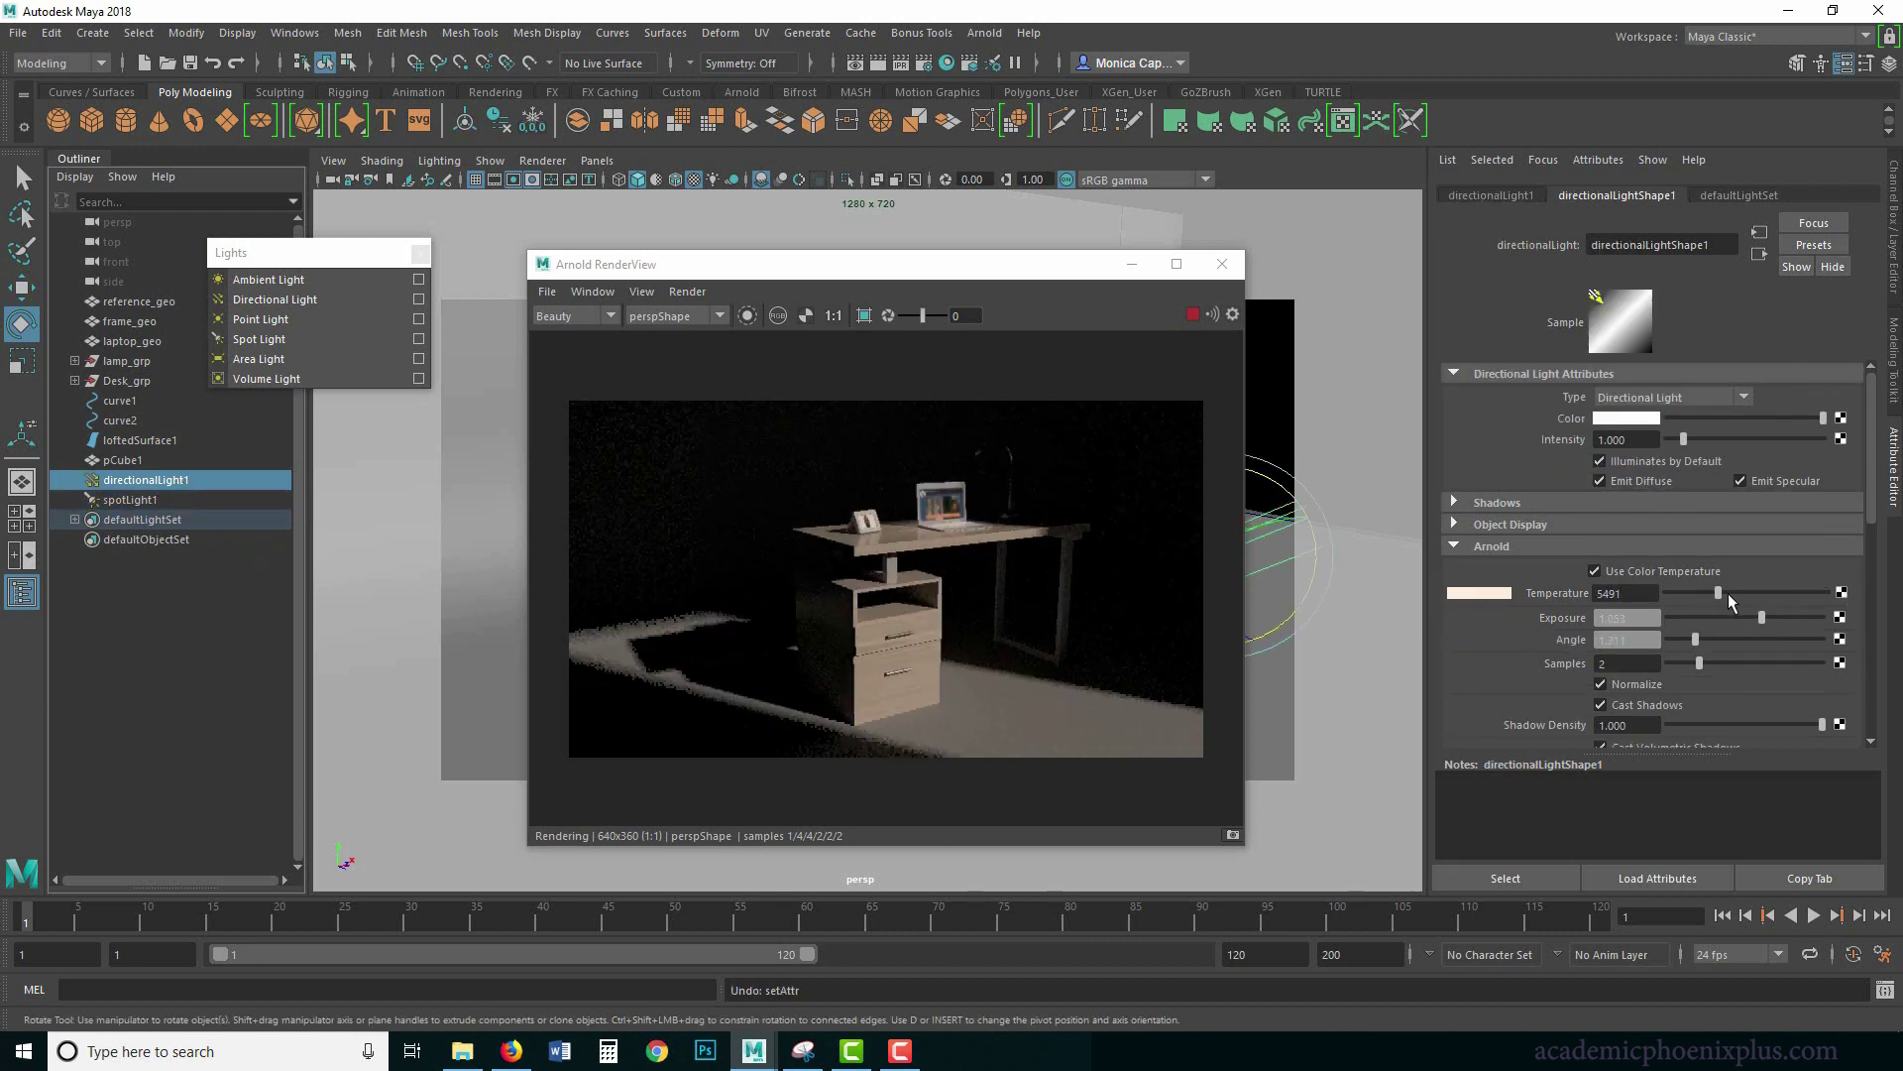
# Set the directional light's color temperature to about 7956 and raise the spot light's intensity to about 8.77.
pyautogui.moveTo(1721, 593); pyautogui.dragTo(1746, 592)
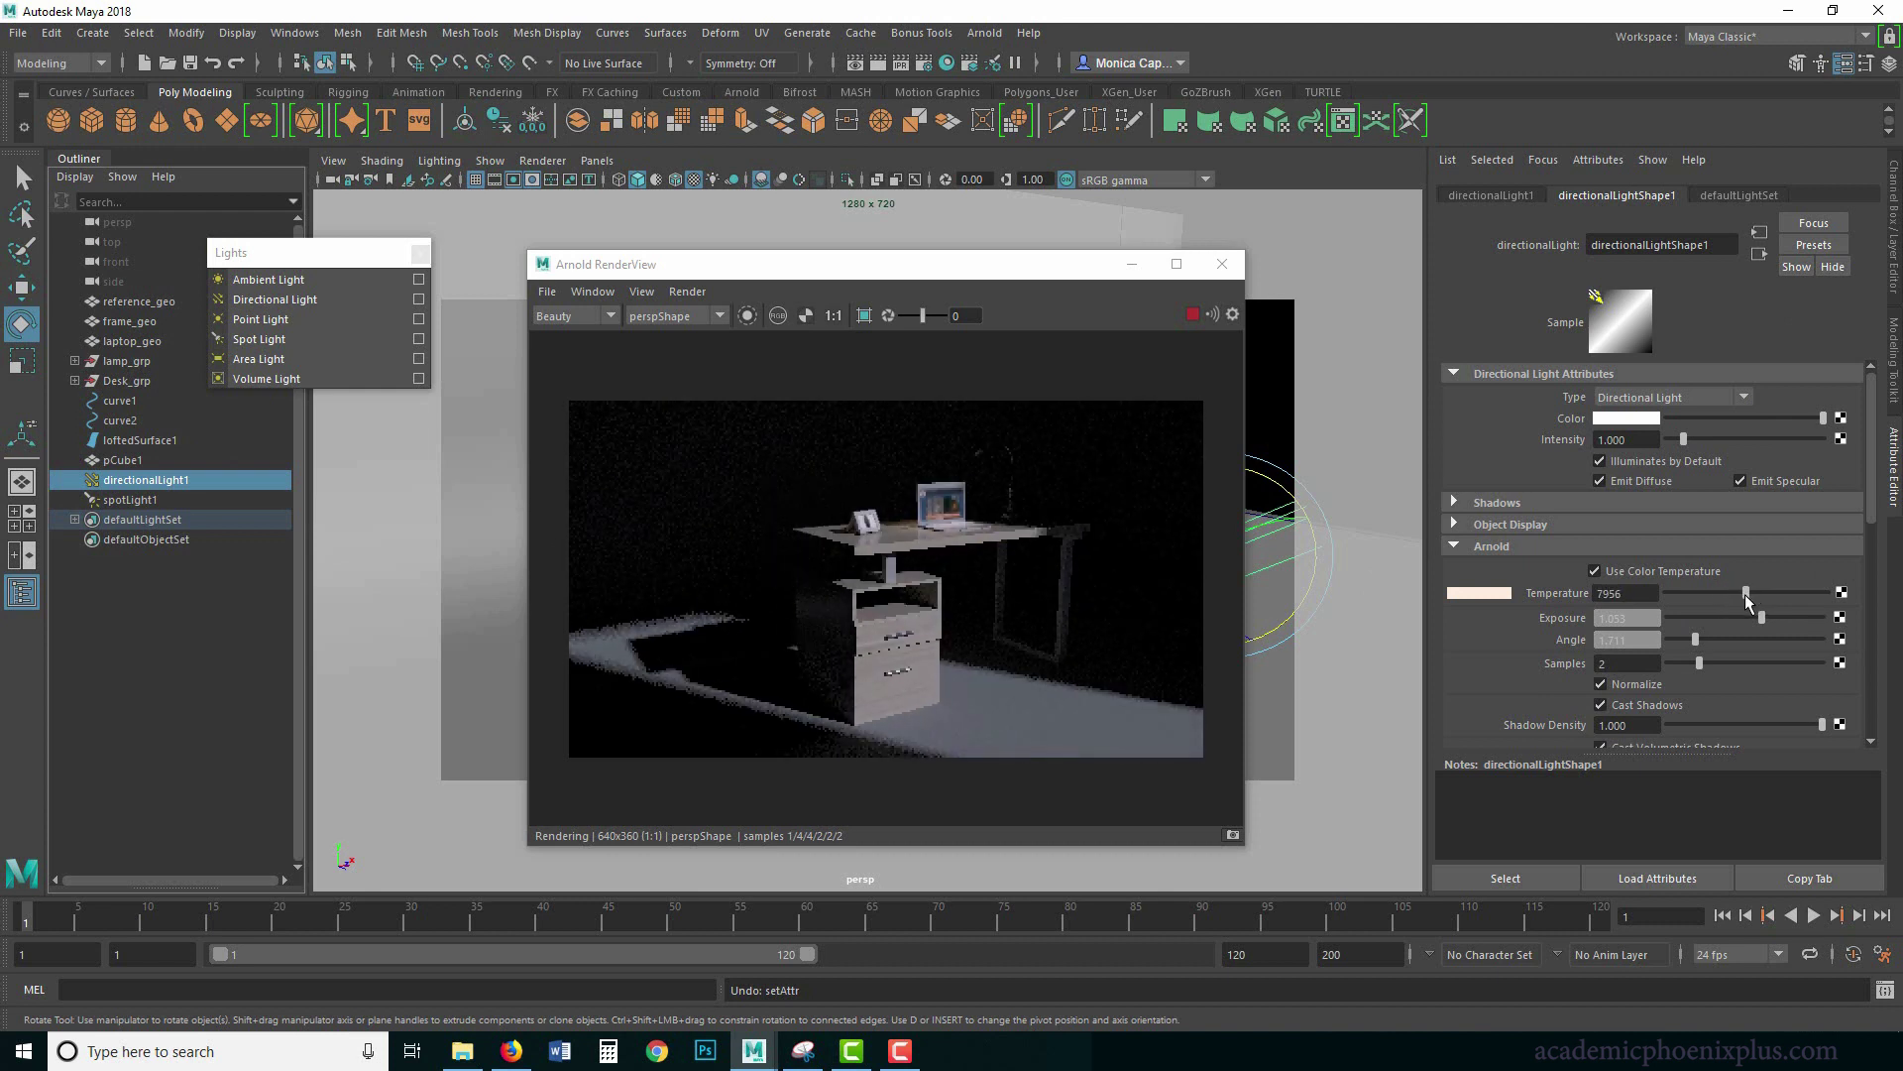
pyautogui.click(1745, 592)
pyautogui.click(133, 499)
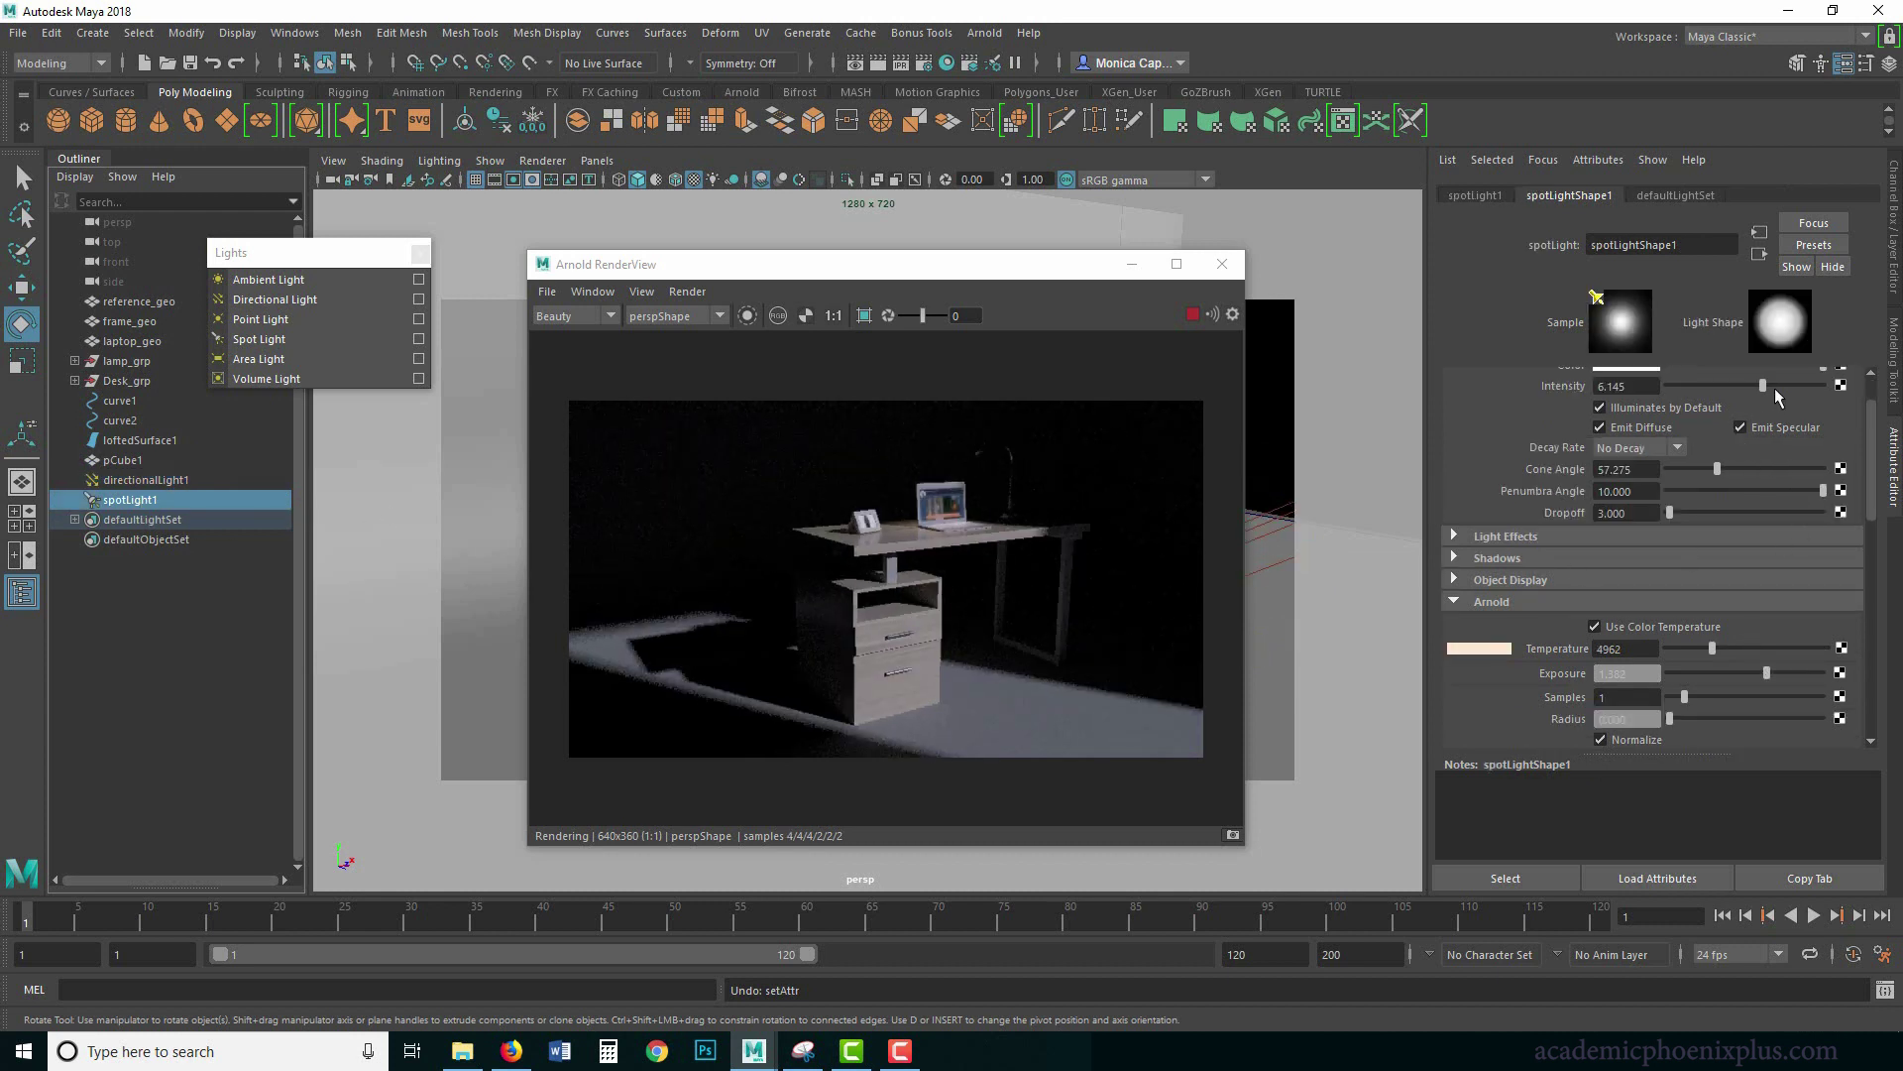
pyautogui.moveTo(1768, 385)
pyautogui.mouseDown()
pyautogui.moveTo(1812, 382)
pyautogui.moveTo(1784, 384)
pyautogui.mouseUp()
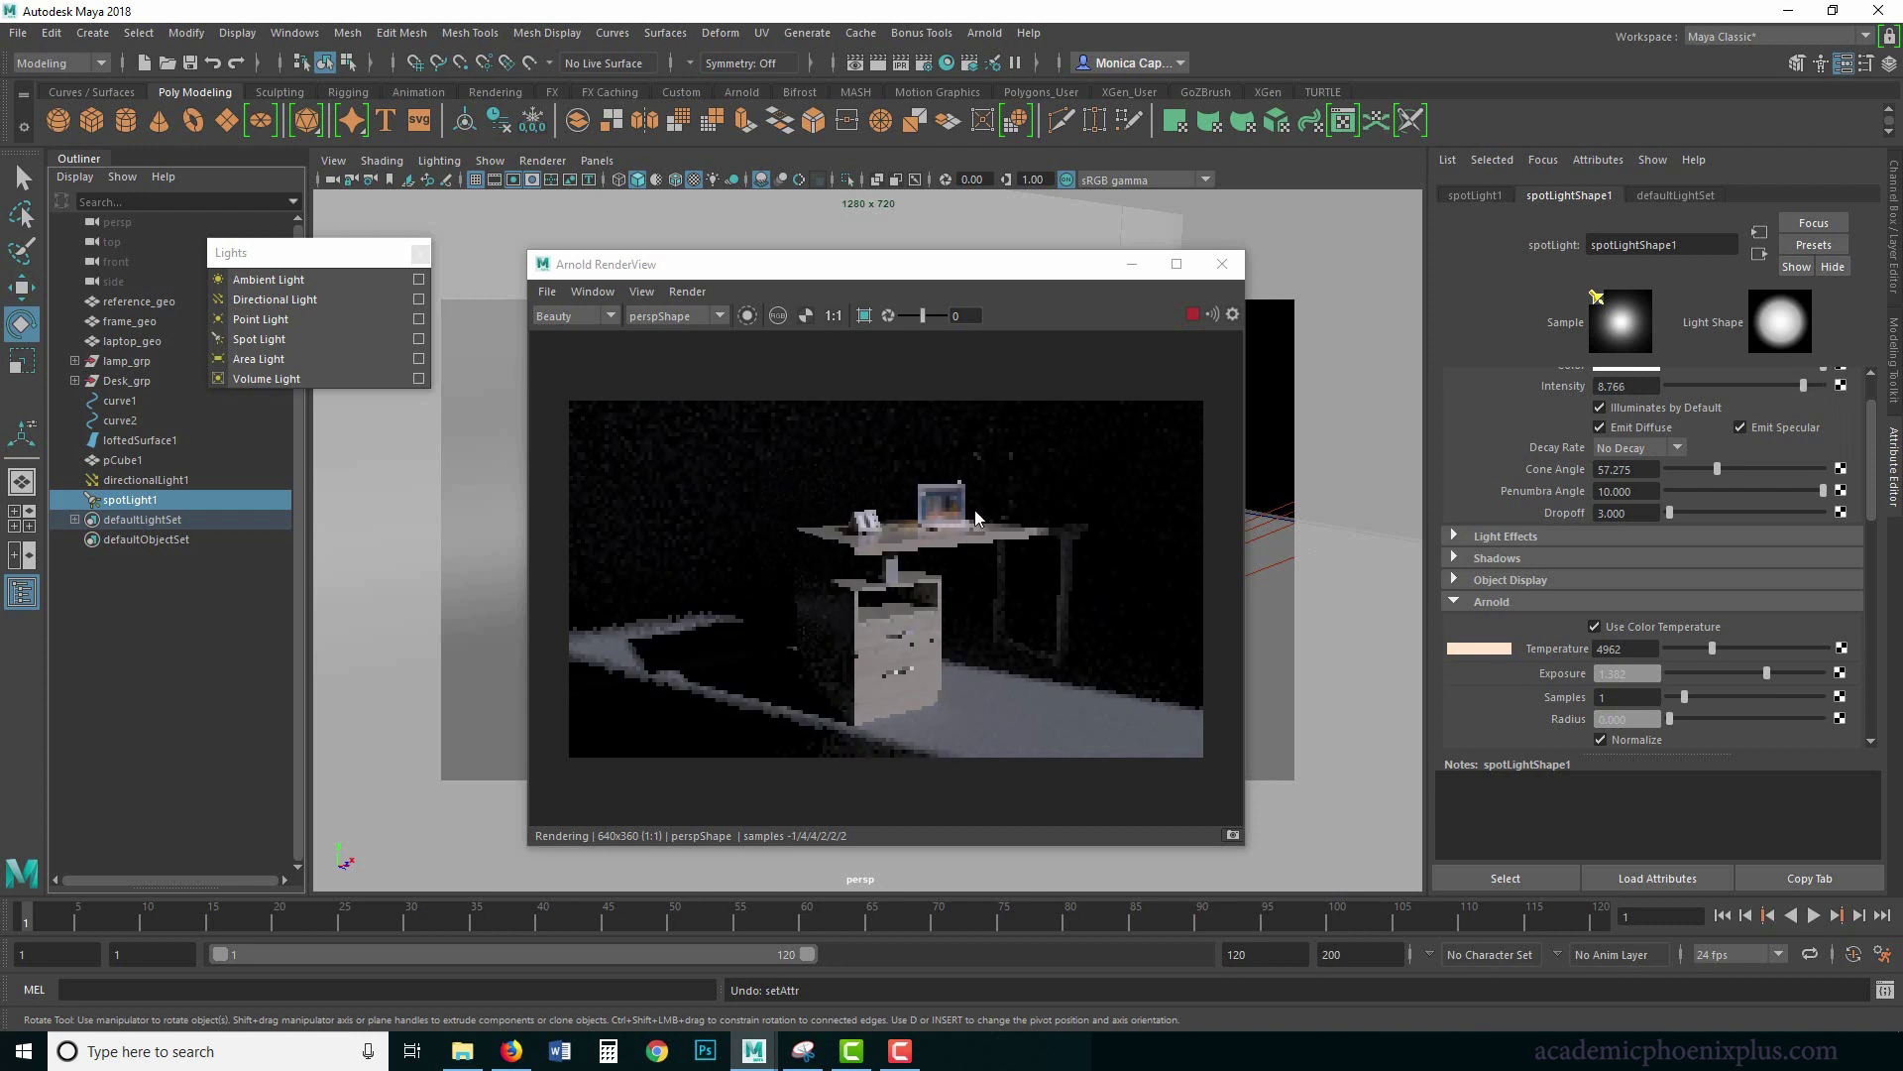
# Inspect the render one channel at a time, including green, blue and luminance.
pyautogui.click(778, 318)
pyautogui.click(776, 316)
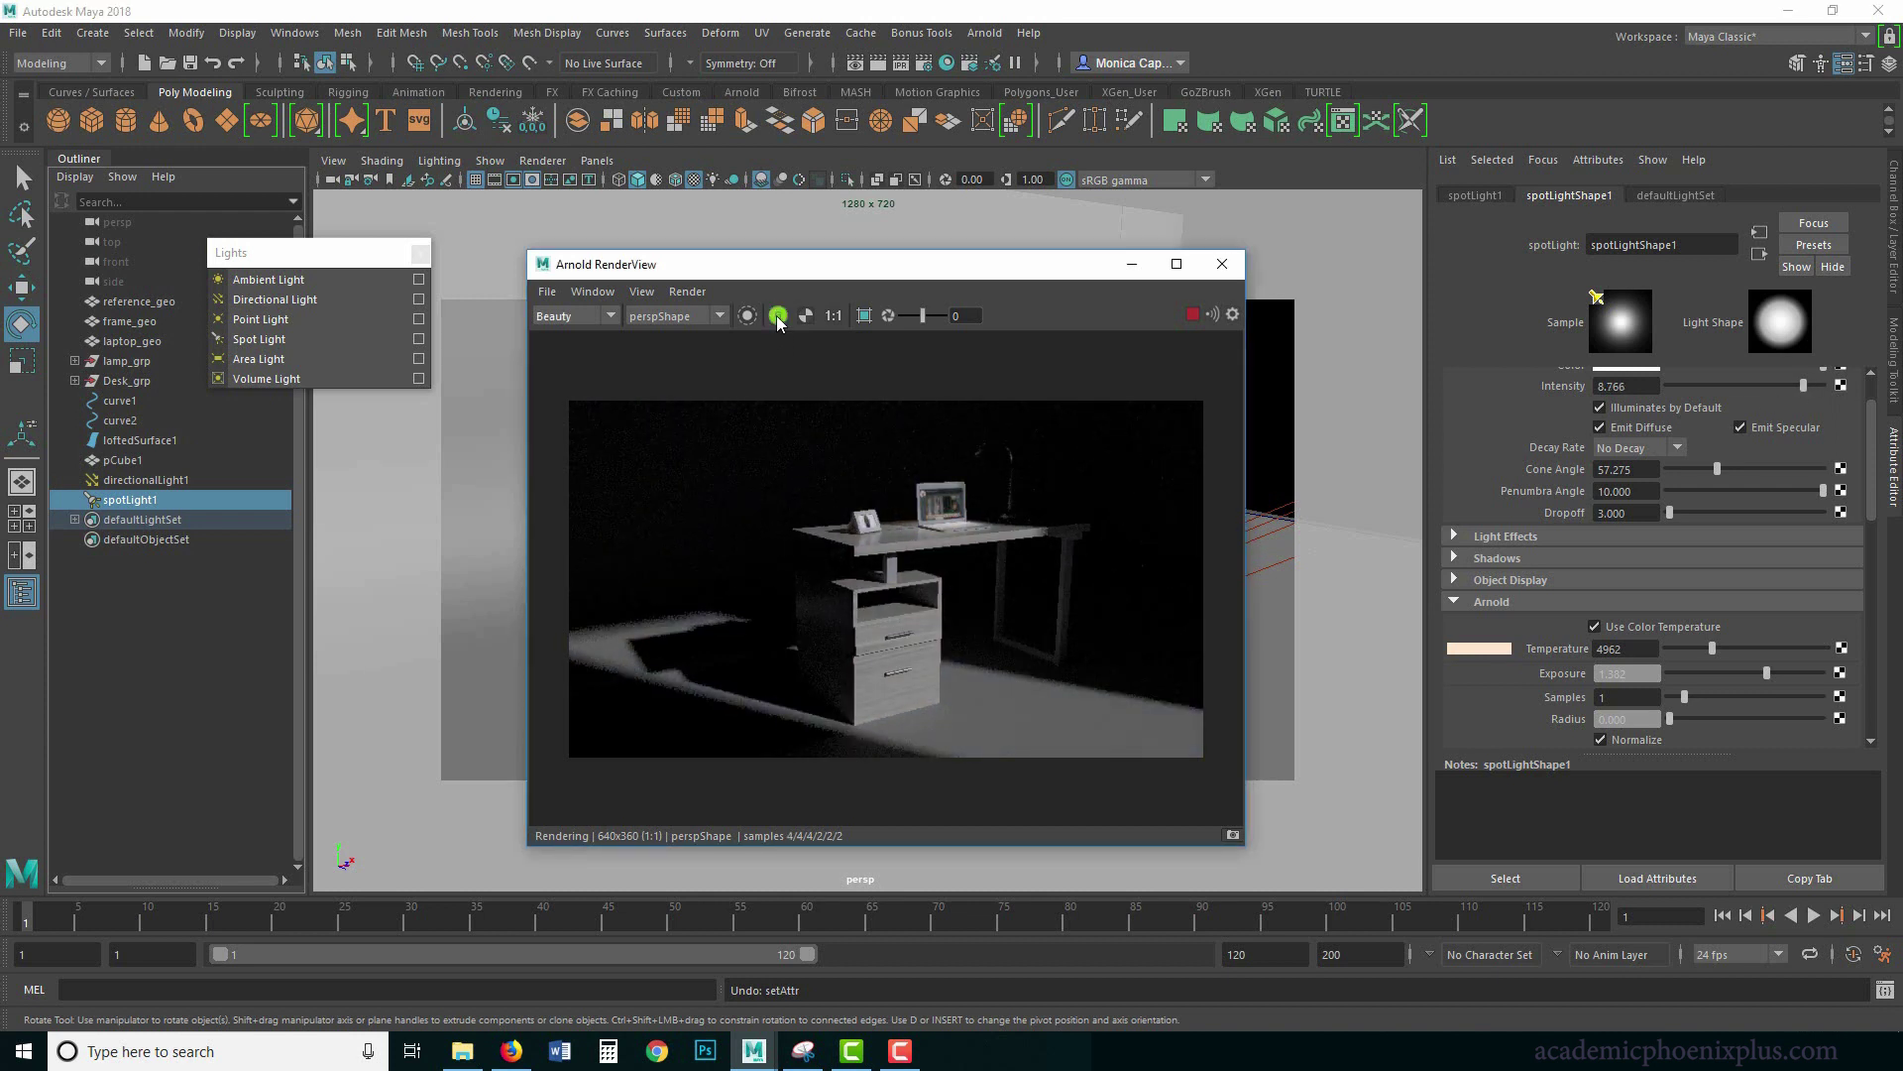
pyautogui.click(777, 318)
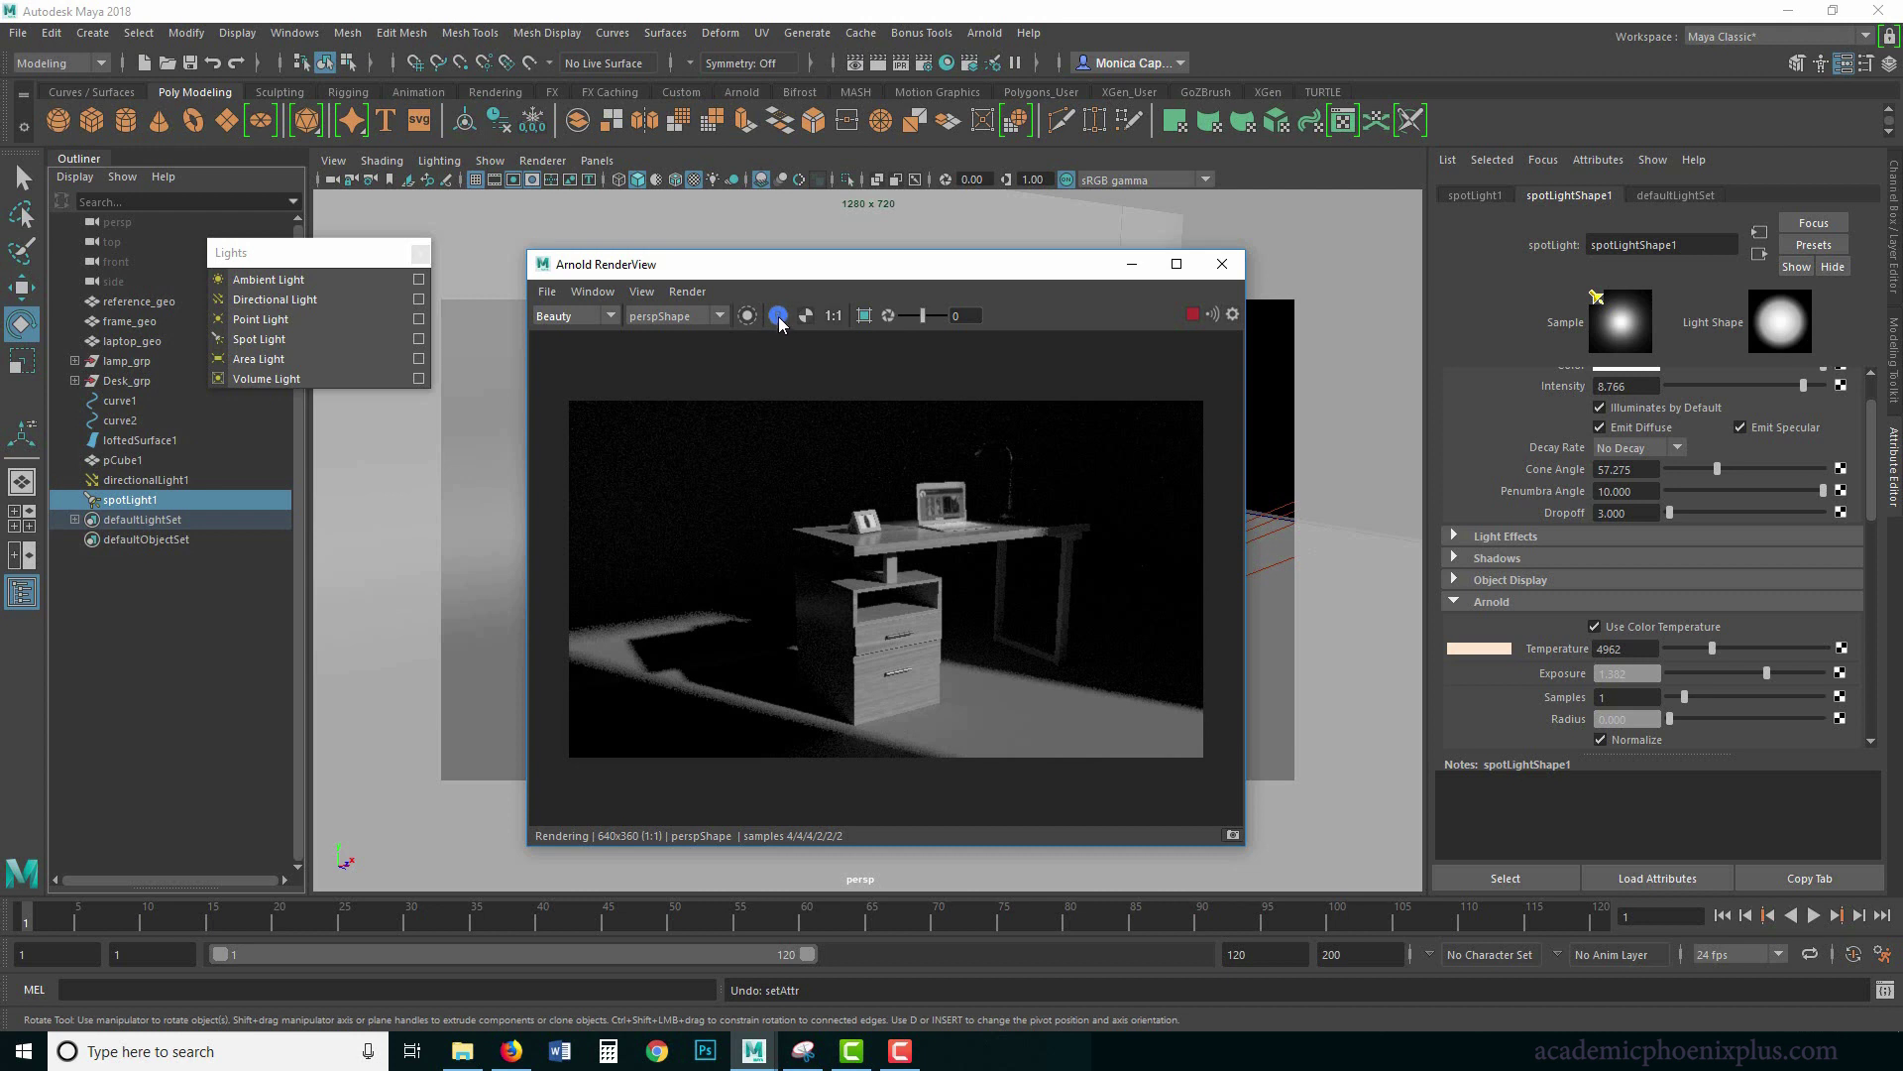
pyautogui.click(779, 317)
pyautogui.click(778, 317)
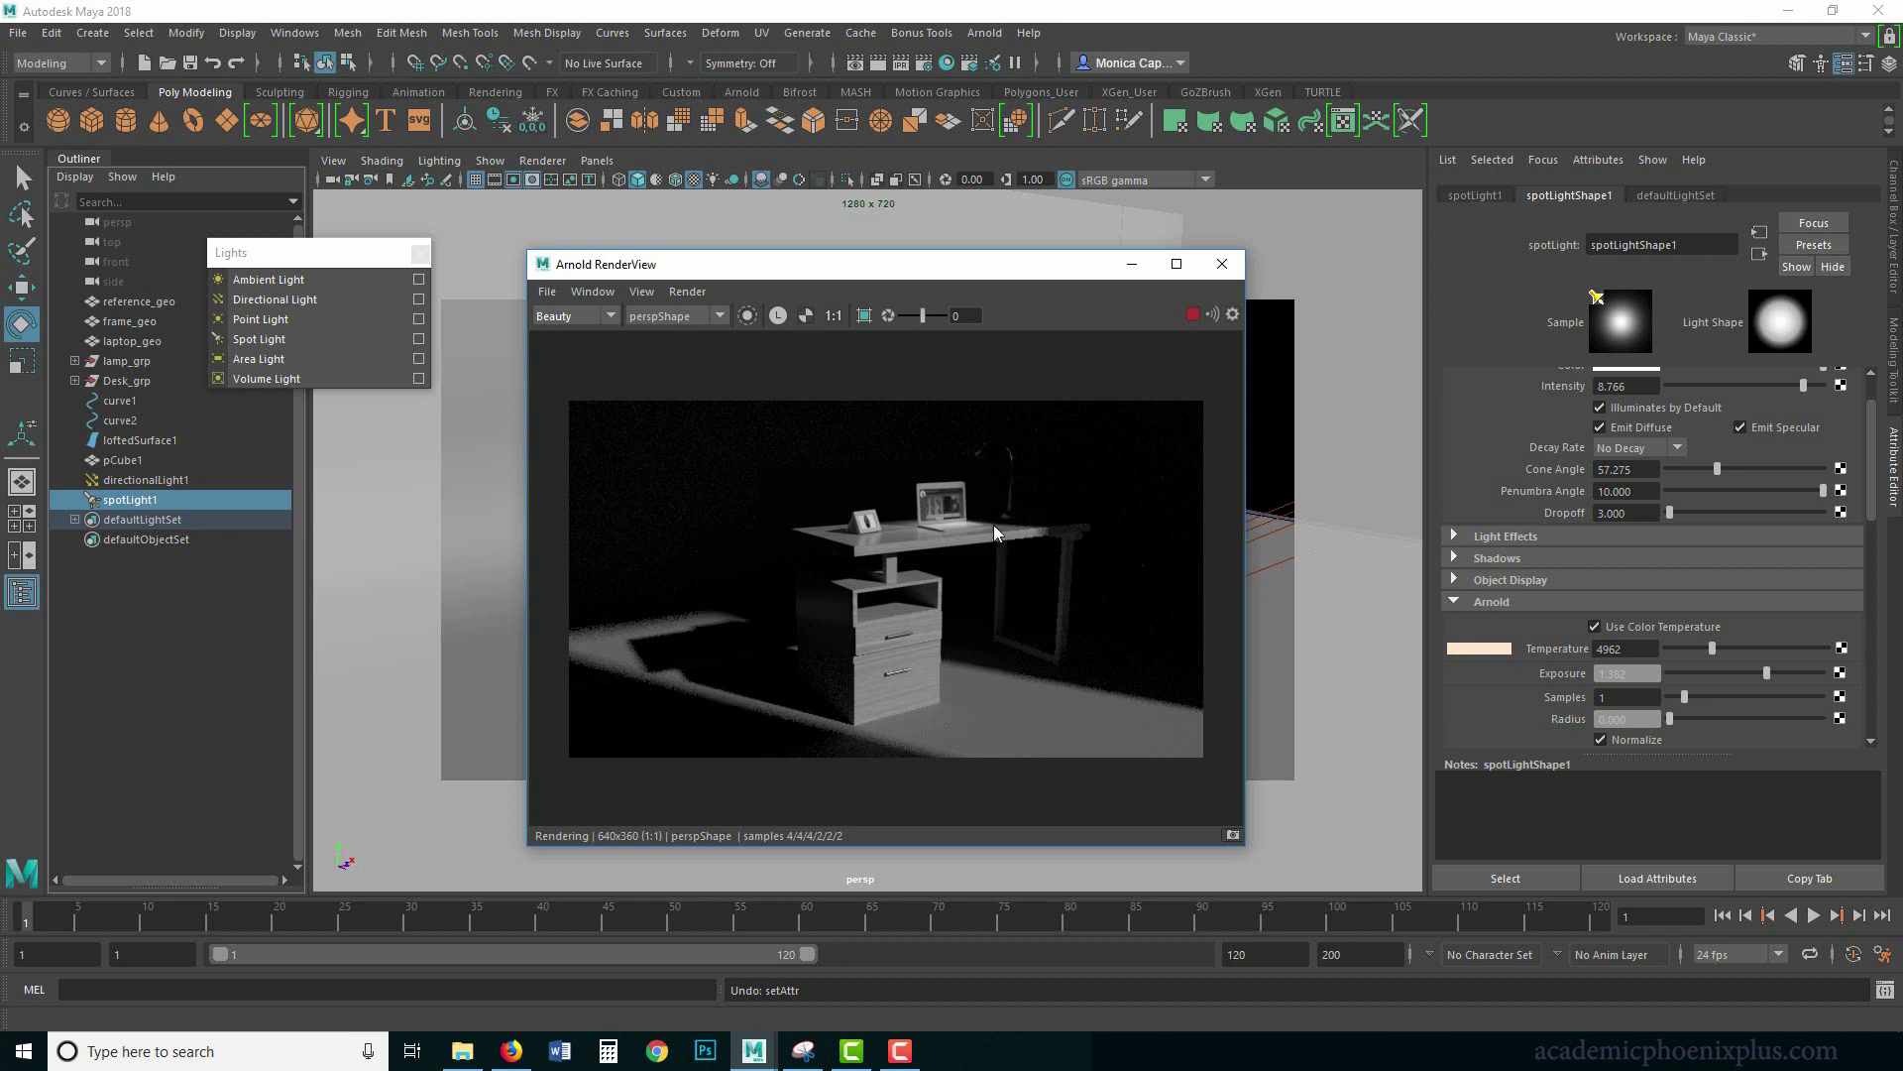
pyautogui.click(803, 316)
pyautogui.click(801, 314)
# Minimize the Arnold RenderView, orbit to the outside of the room, and create an Arnold area light.
pyautogui.click(1131, 264)
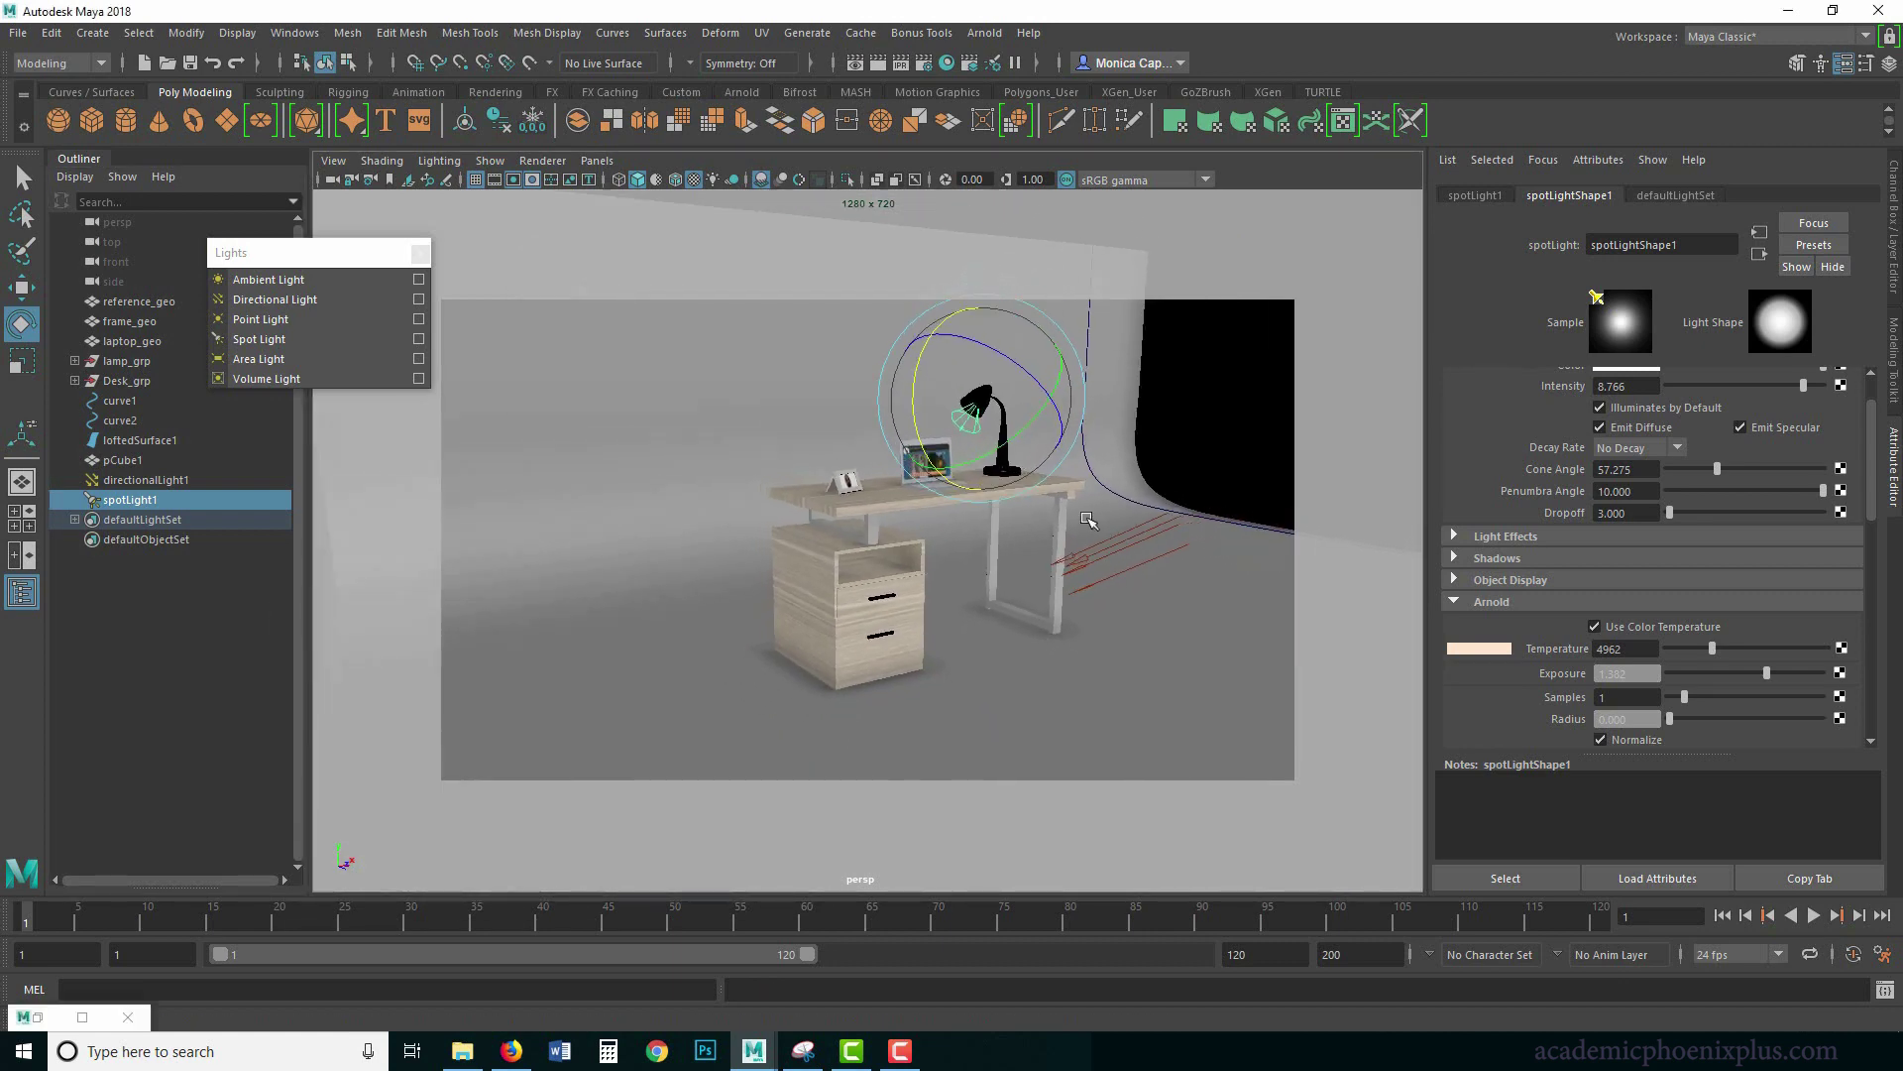
pyautogui.moveTo(1088, 521)
pyautogui.keyDown('alt'); pyautogui.mouseDown()
pyautogui.moveTo(752, 455)
pyautogui.moveTo(1207, 515)
pyautogui.moveTo(1092, 523)
pyautogui.mouseUp(); pyautogui.keyUp('alt')
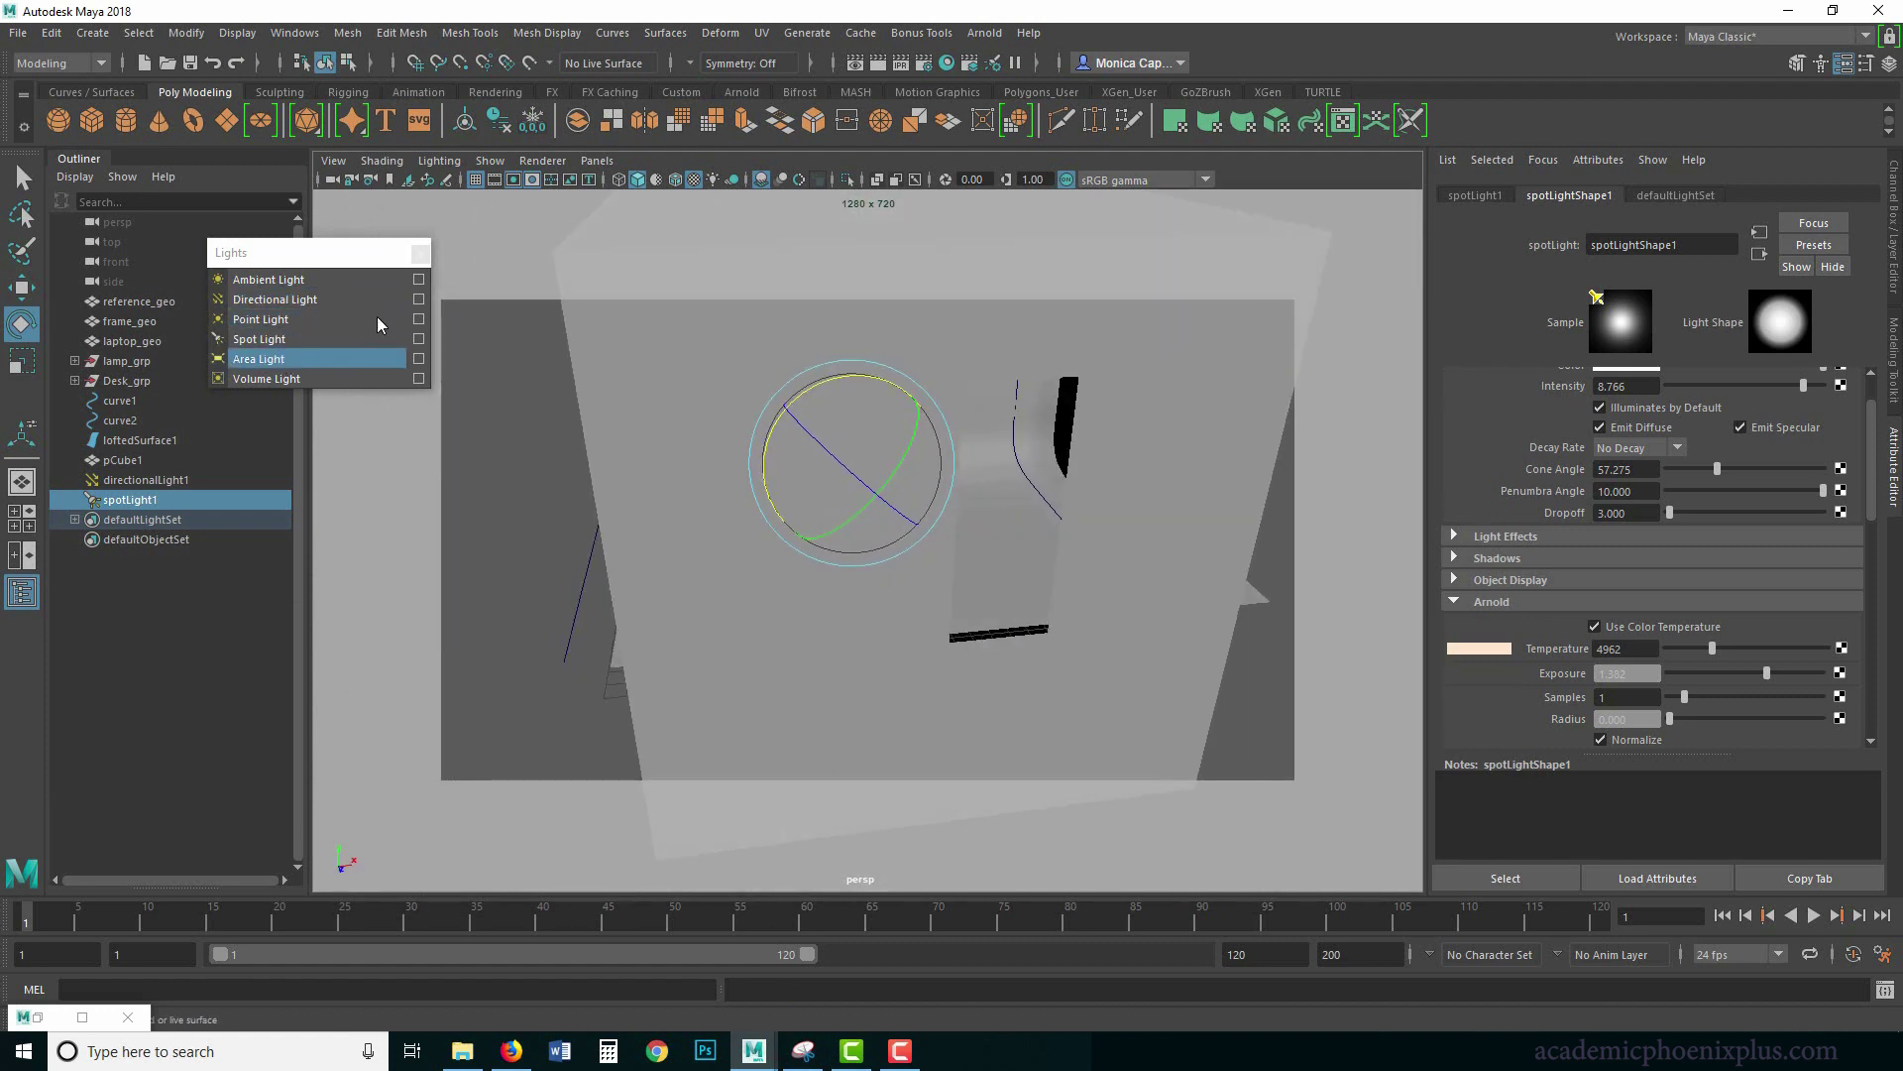
pyautogui.click(984, 32)
pyautogui.moveTo(1096, 111)
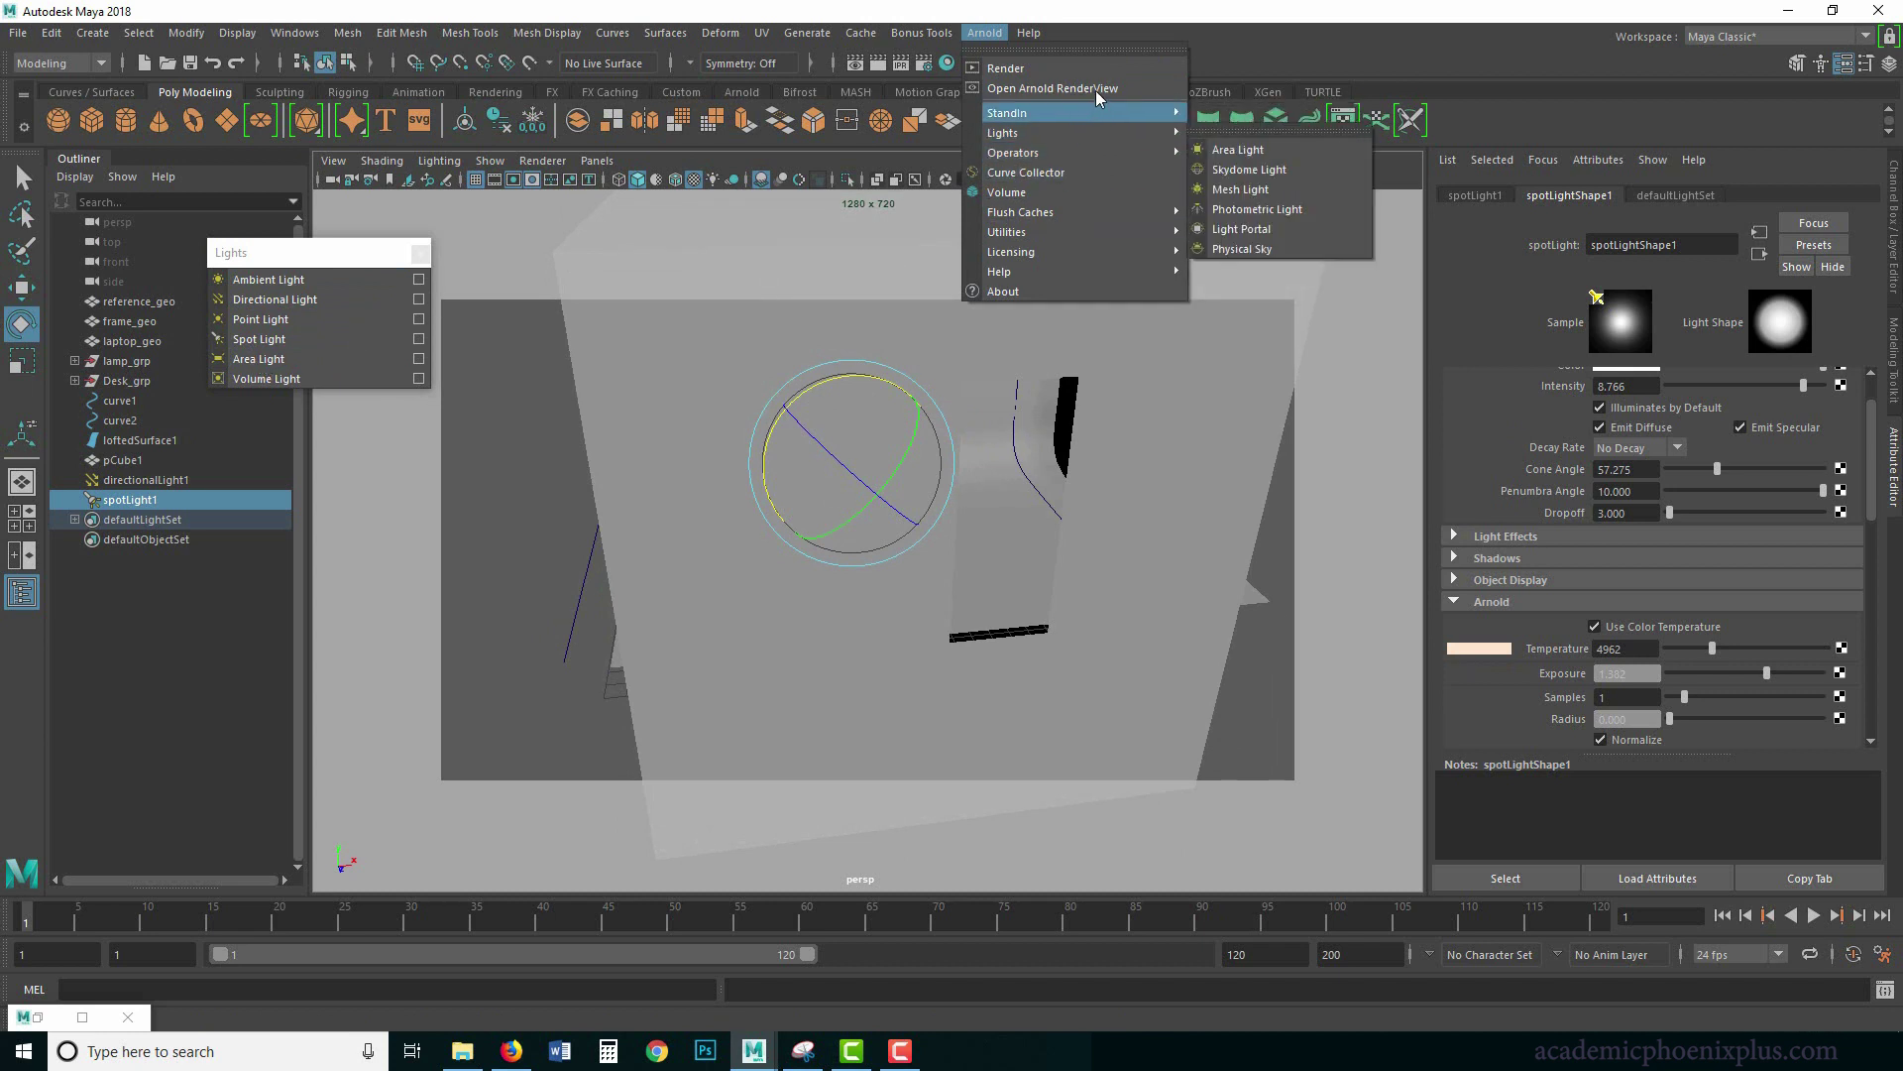
pyautogui.click(1257, 148)
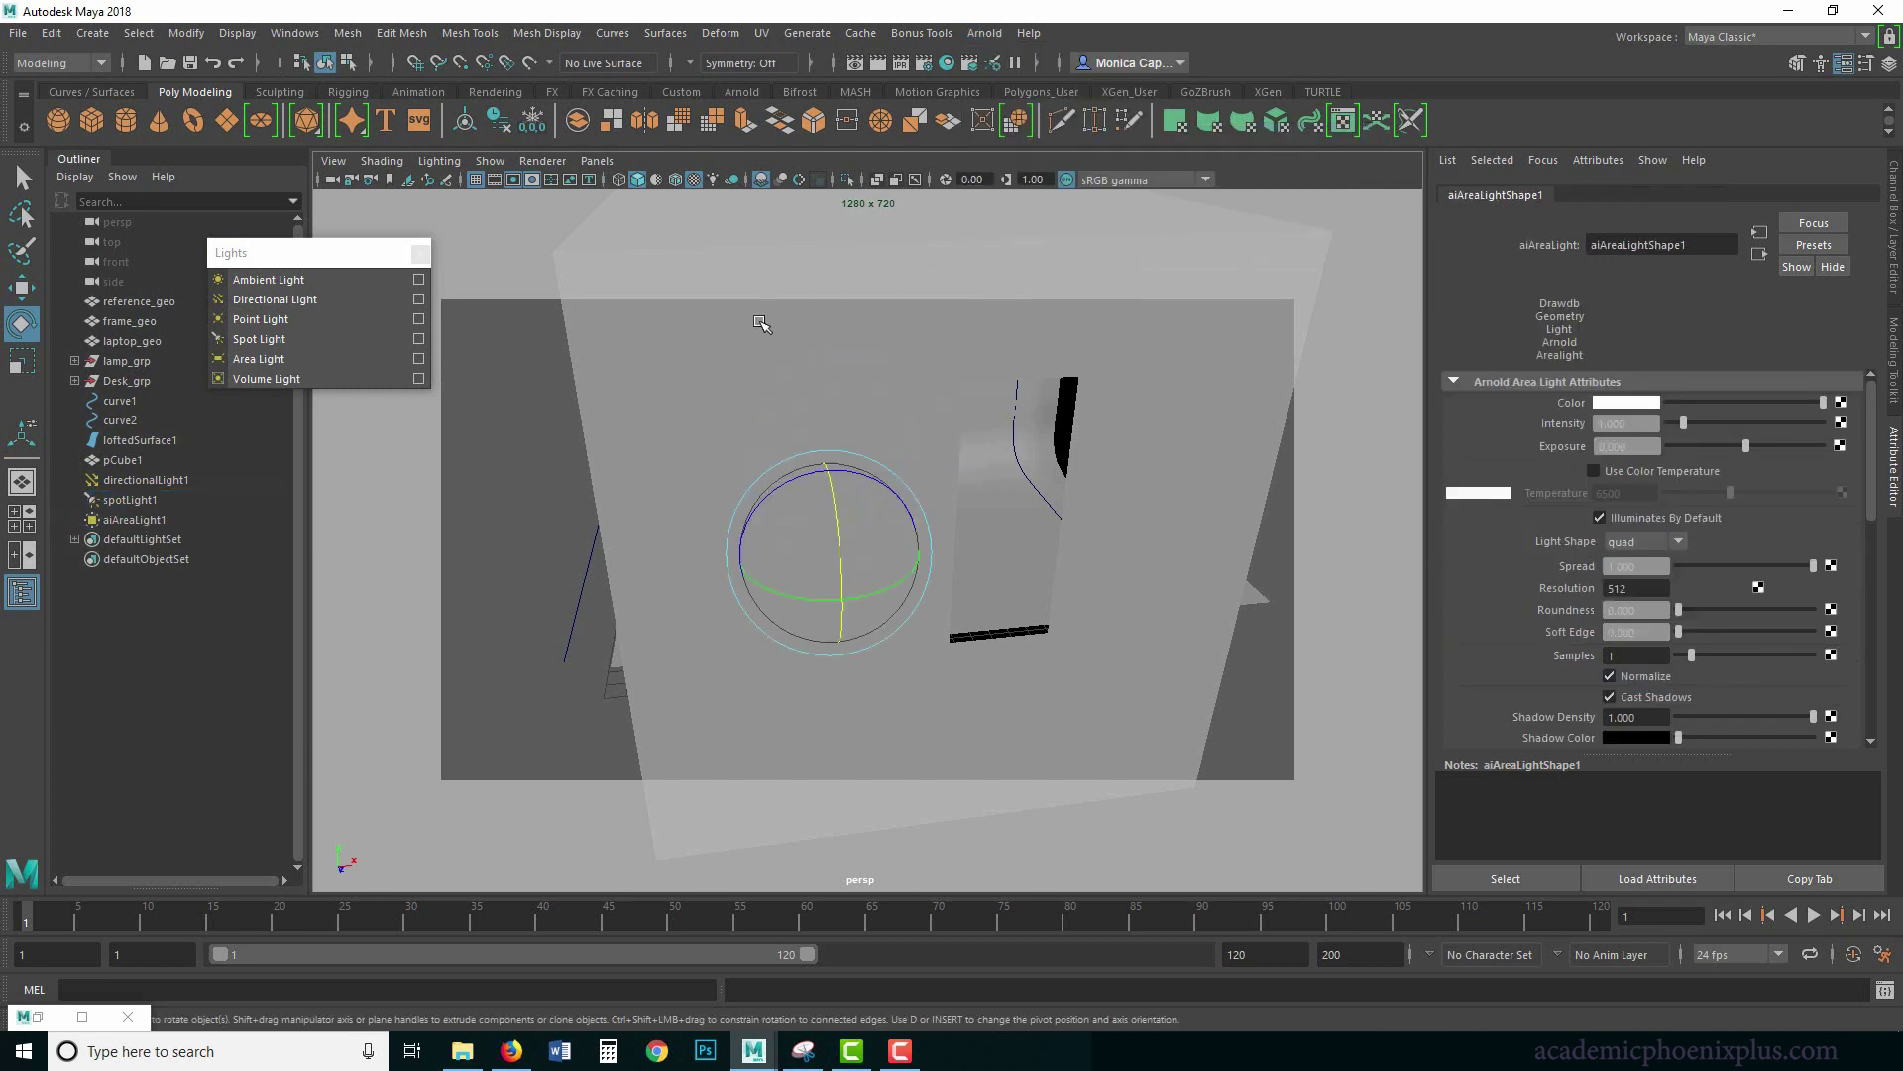
# Move the area light out to the opening in the room's wall and widen it to about the opening's width.
pyautogui.press('w')
pyautogui.moveTo(840, 590); pyautogui.dragTo(878, 815)
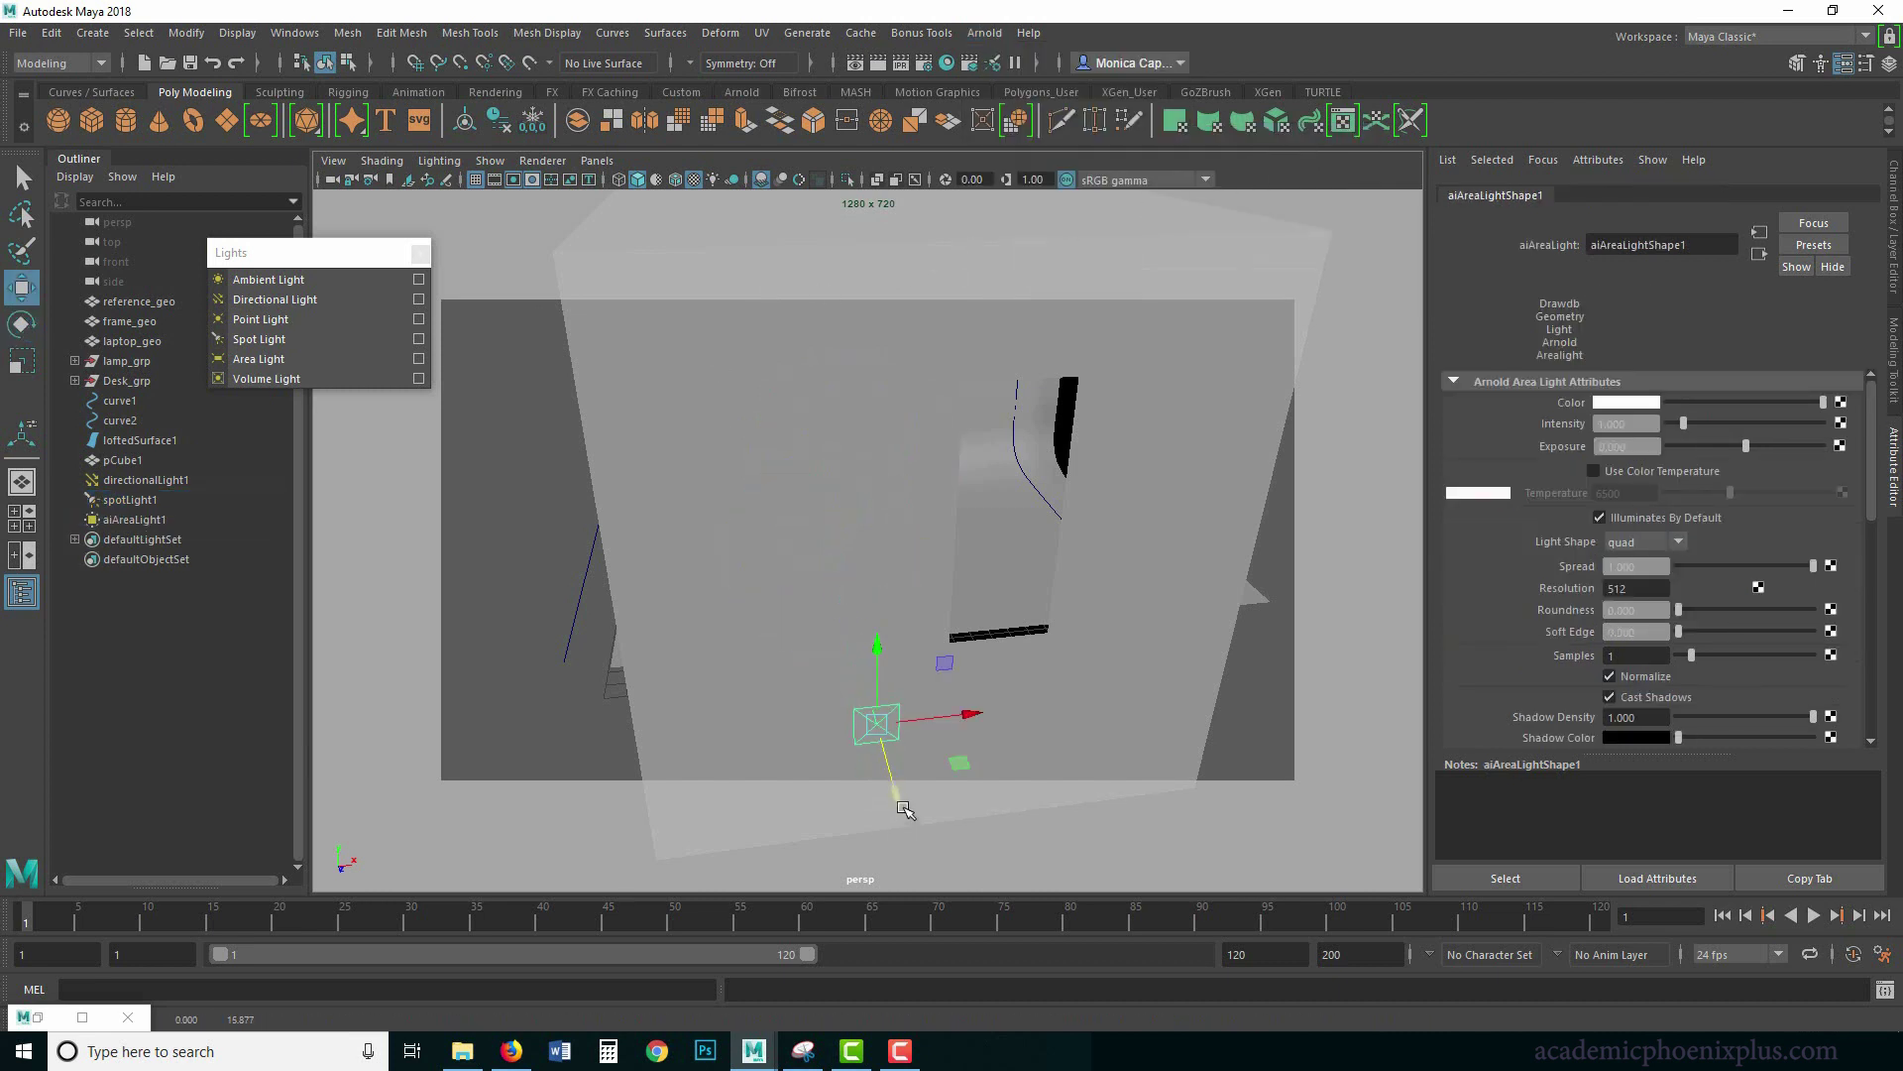
pyautogui.moveTo(966, 712); pyautogui.dragTo(1094, 700)
pyautogui.moveTo(1012, 643); pyautogui.dragTo(1009, 386)
pyautogui.press('r')
pyautogui.moveTo(1101, 488); pyautogui.dragTo(1259, 477)
pyautogui.press('w')
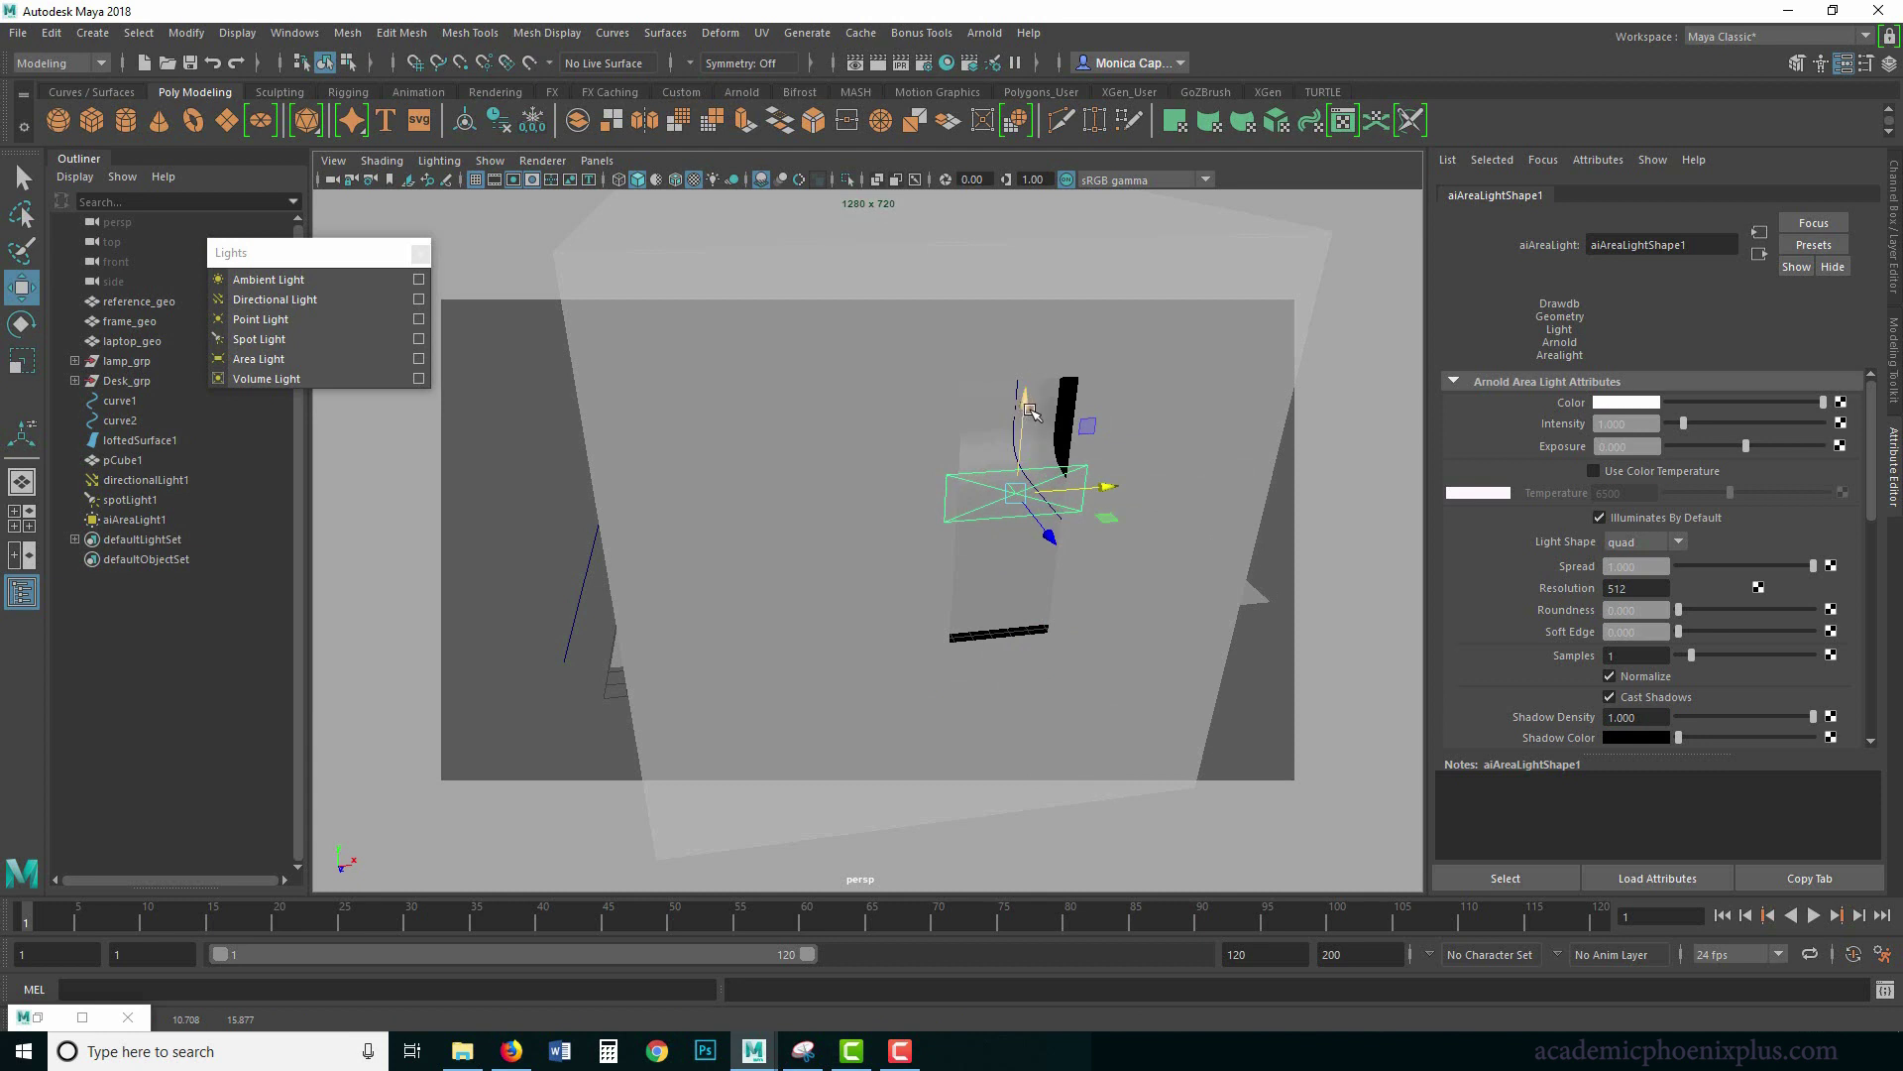
# Align the area light with the wall opening and scale it vertically until it covers the whole opening.
pyautogui.moveTo(1022, 407); pyautogui.dragTo(1084, 472)
pyautogui.press('r')
pyautogui.press('w')
pyautogui.press('r')
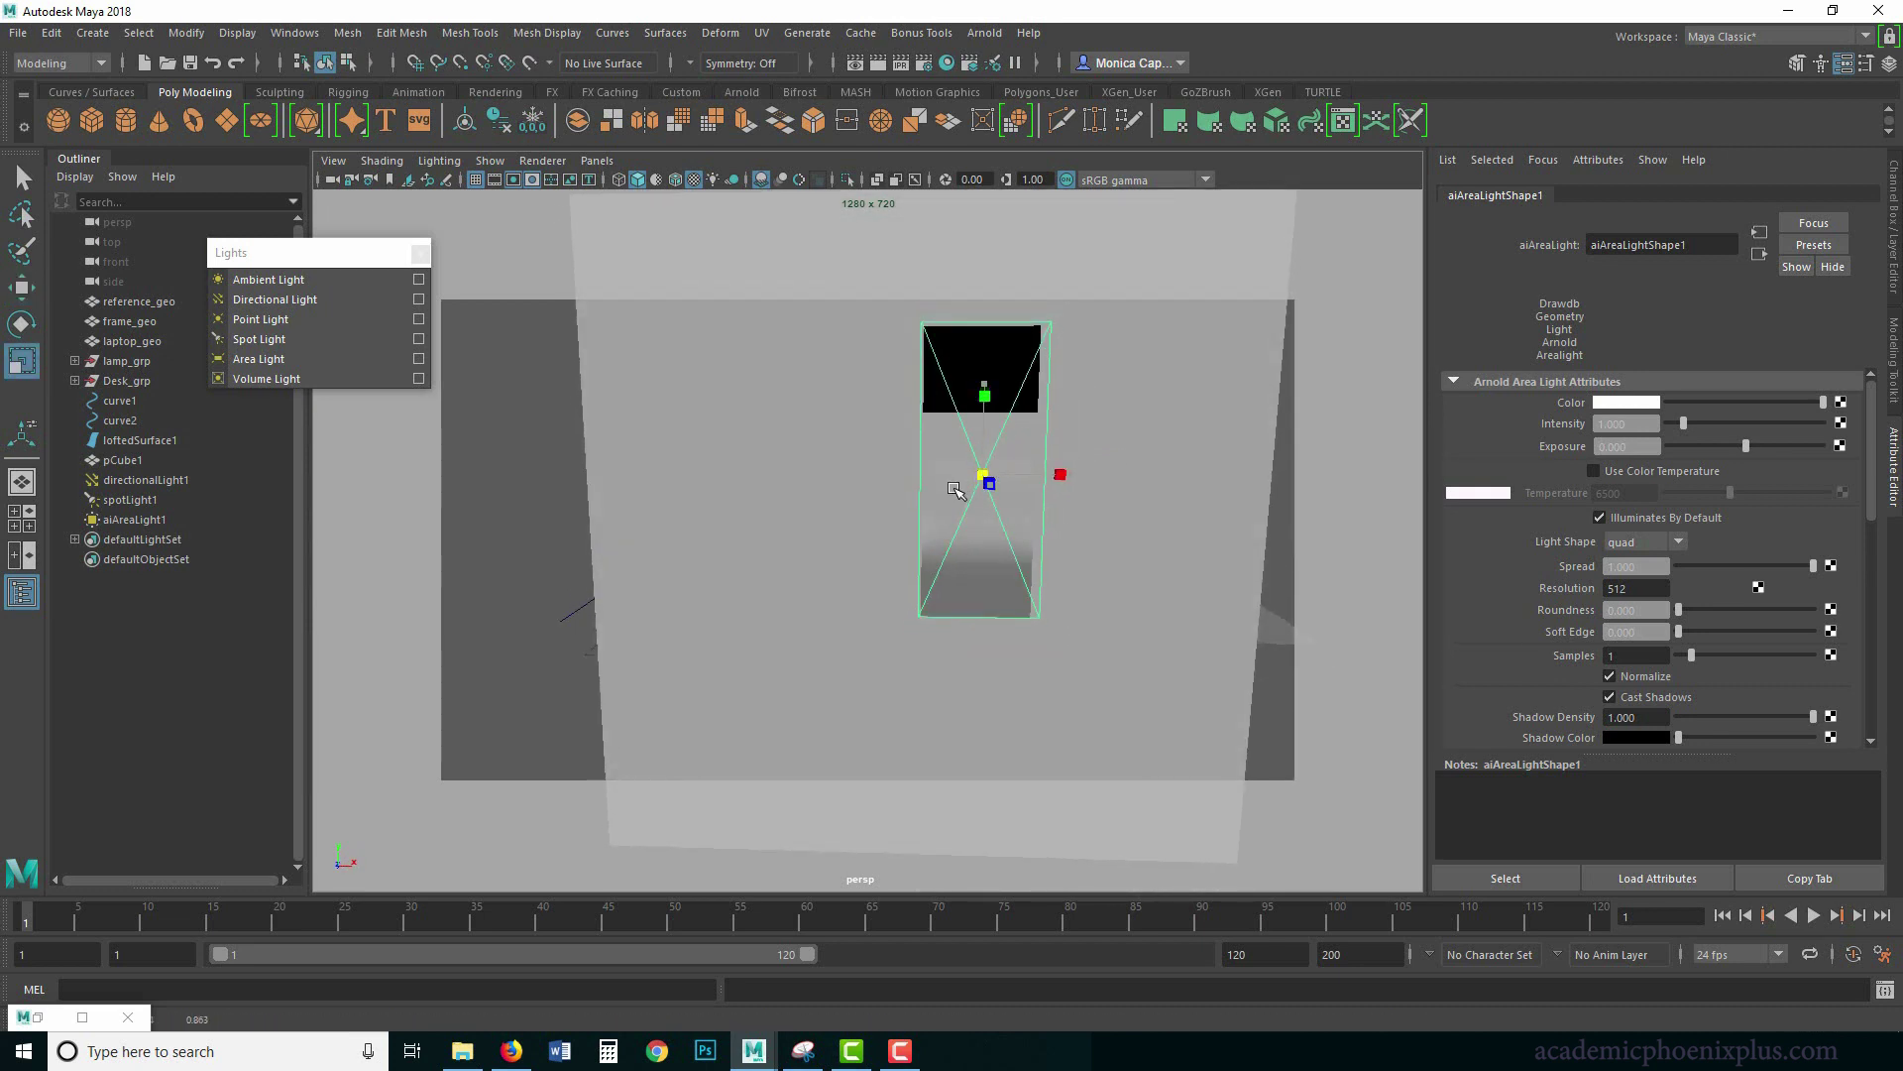
pyautogui.press('w')
# Return to the desk view, reopen the Arnold RenderView, turn off Normalize on the area light, and restart the render.
pyautogui.keyDown('alt'); pyautogui.moveTo(982, 374); pyautogui.dragTo(1309, 532); pyautogui.keyUp('alt')
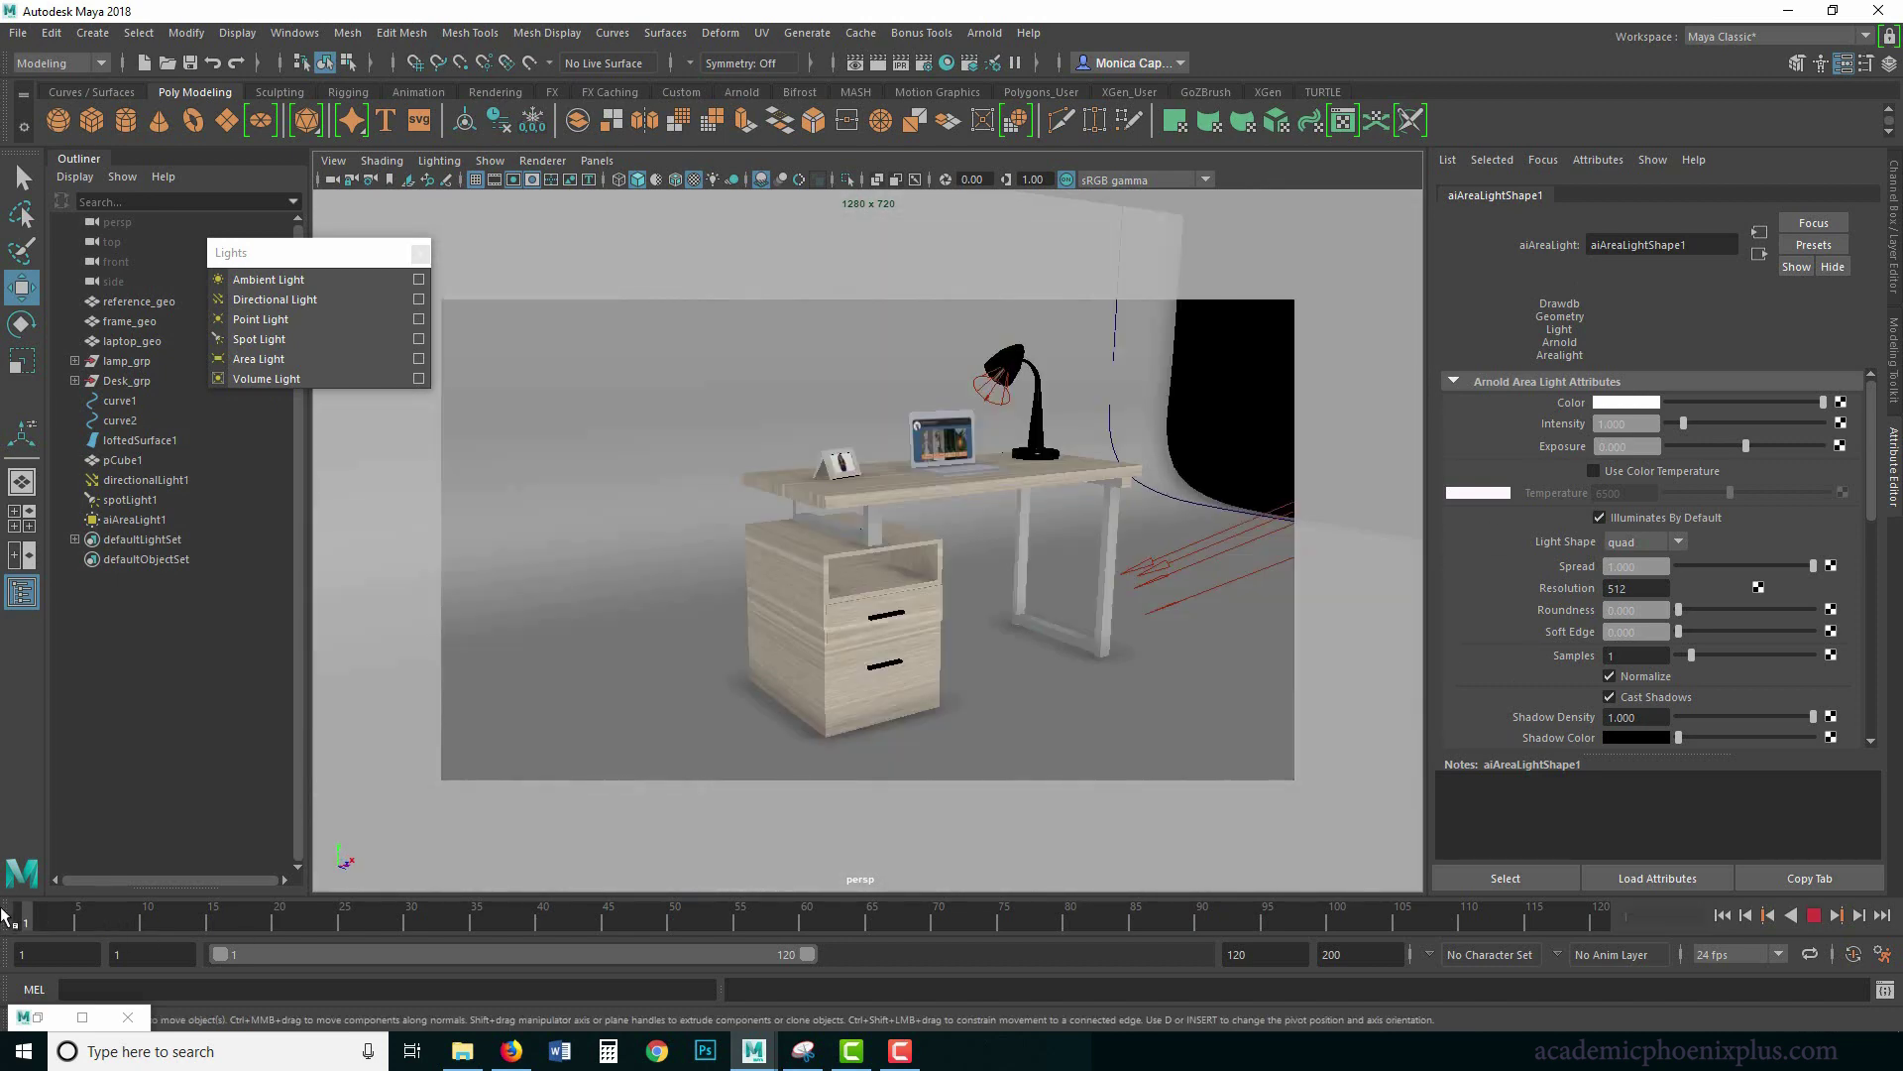
pyautogui.click(984, 33)
pyautogui.click(1012, 87)
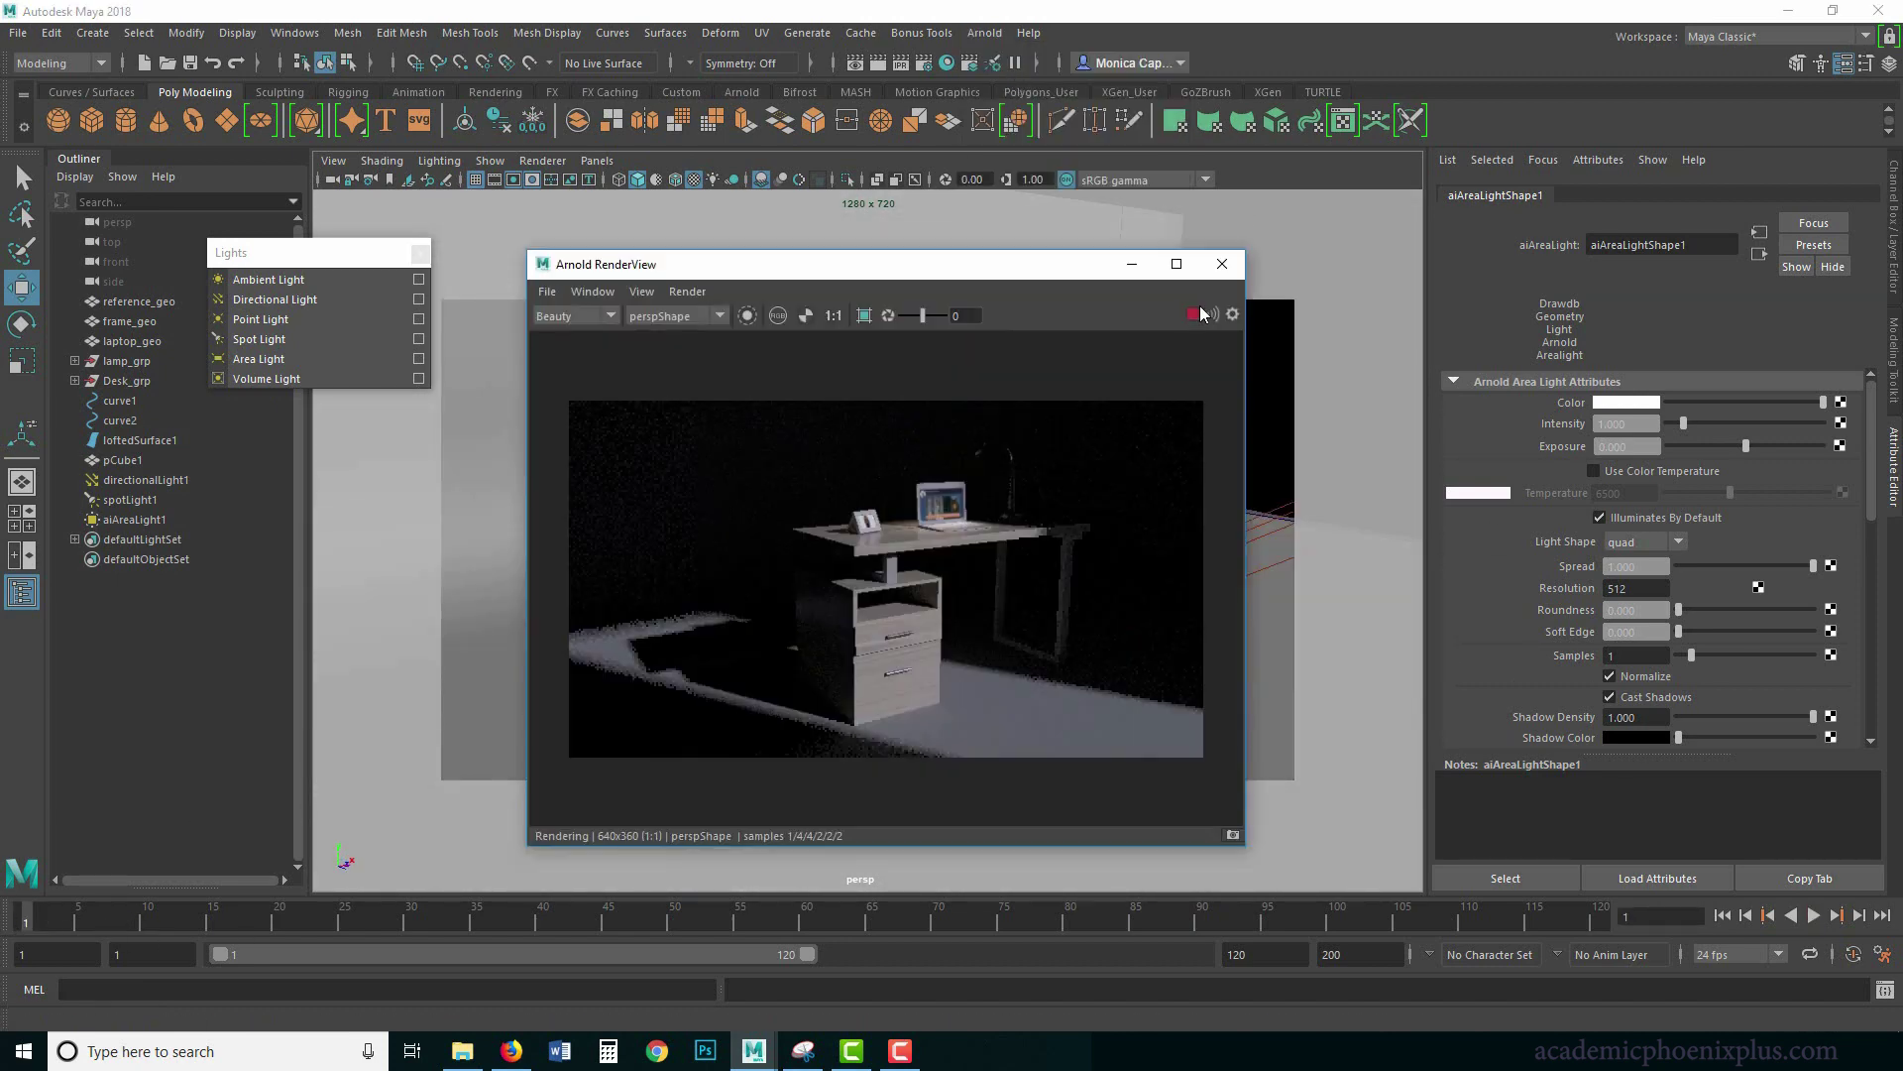
pyautogui.click(1191, 315)
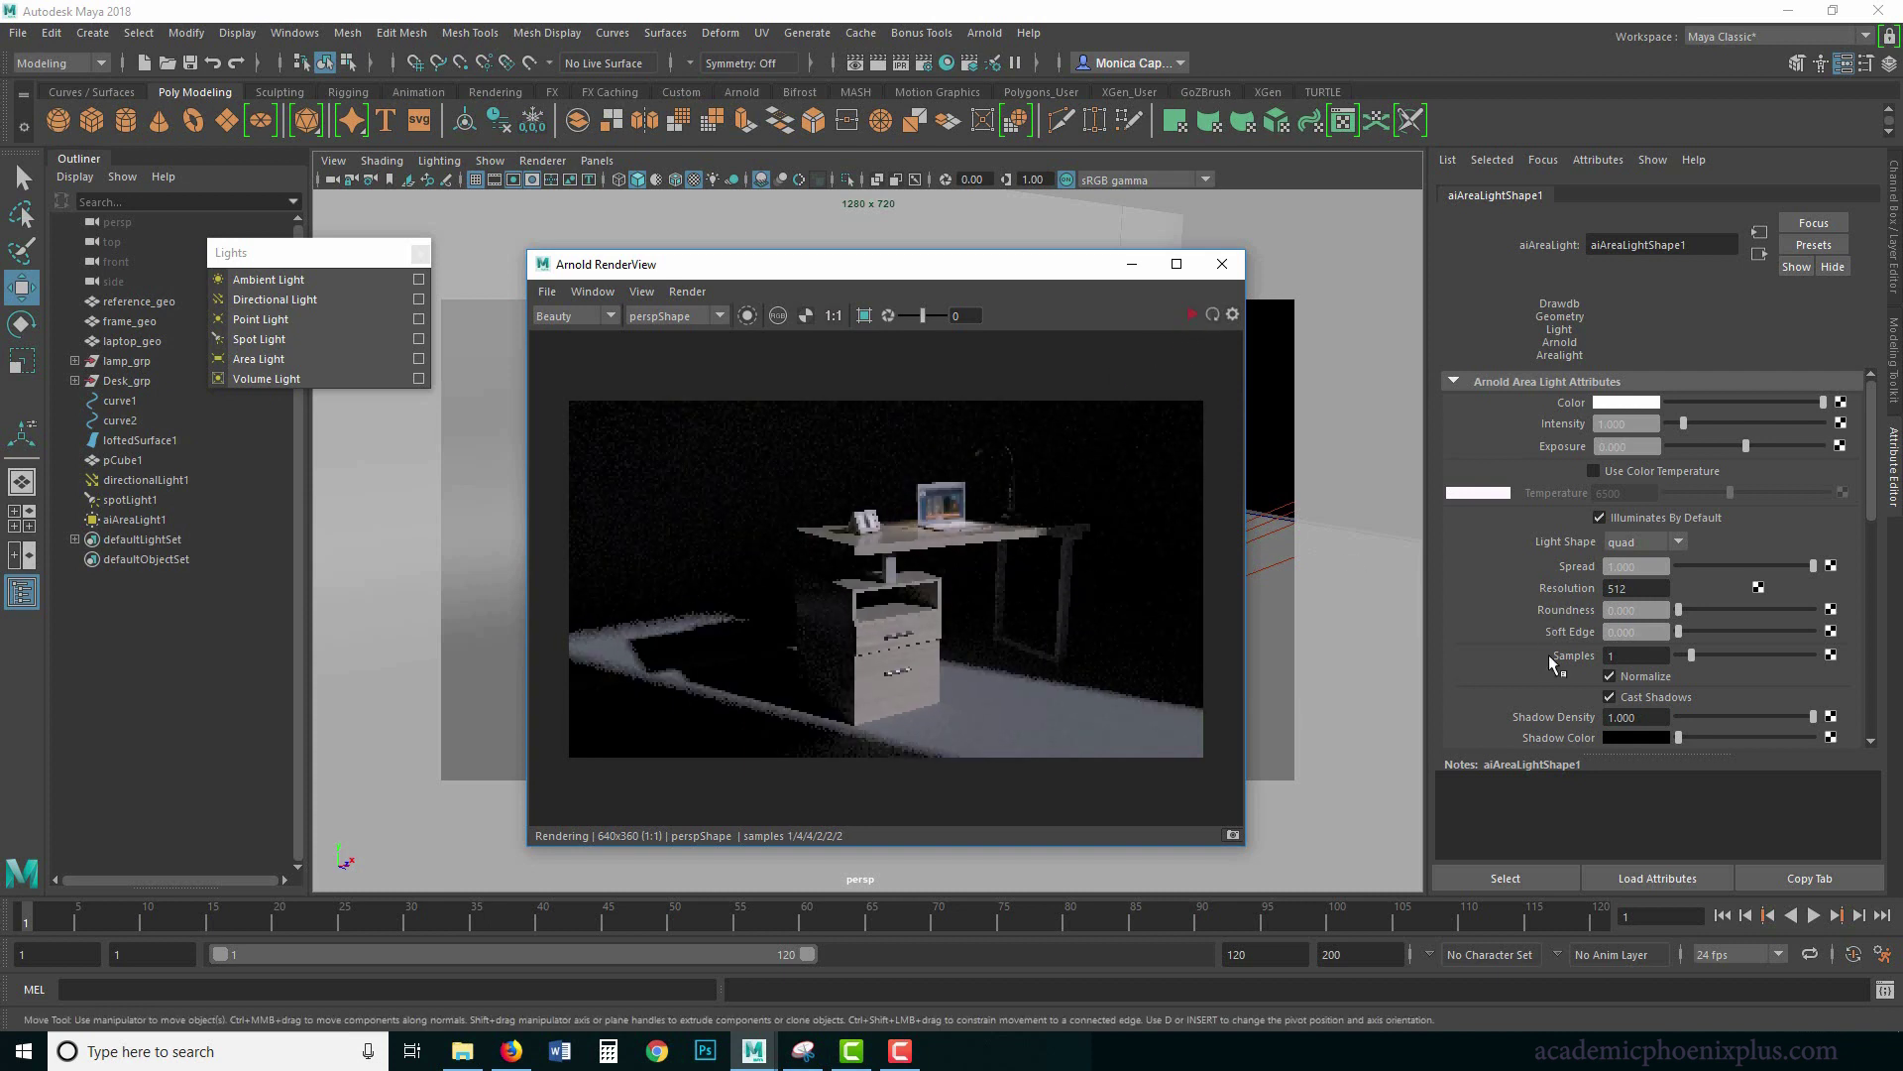
pyautogui.click(1648, 678)
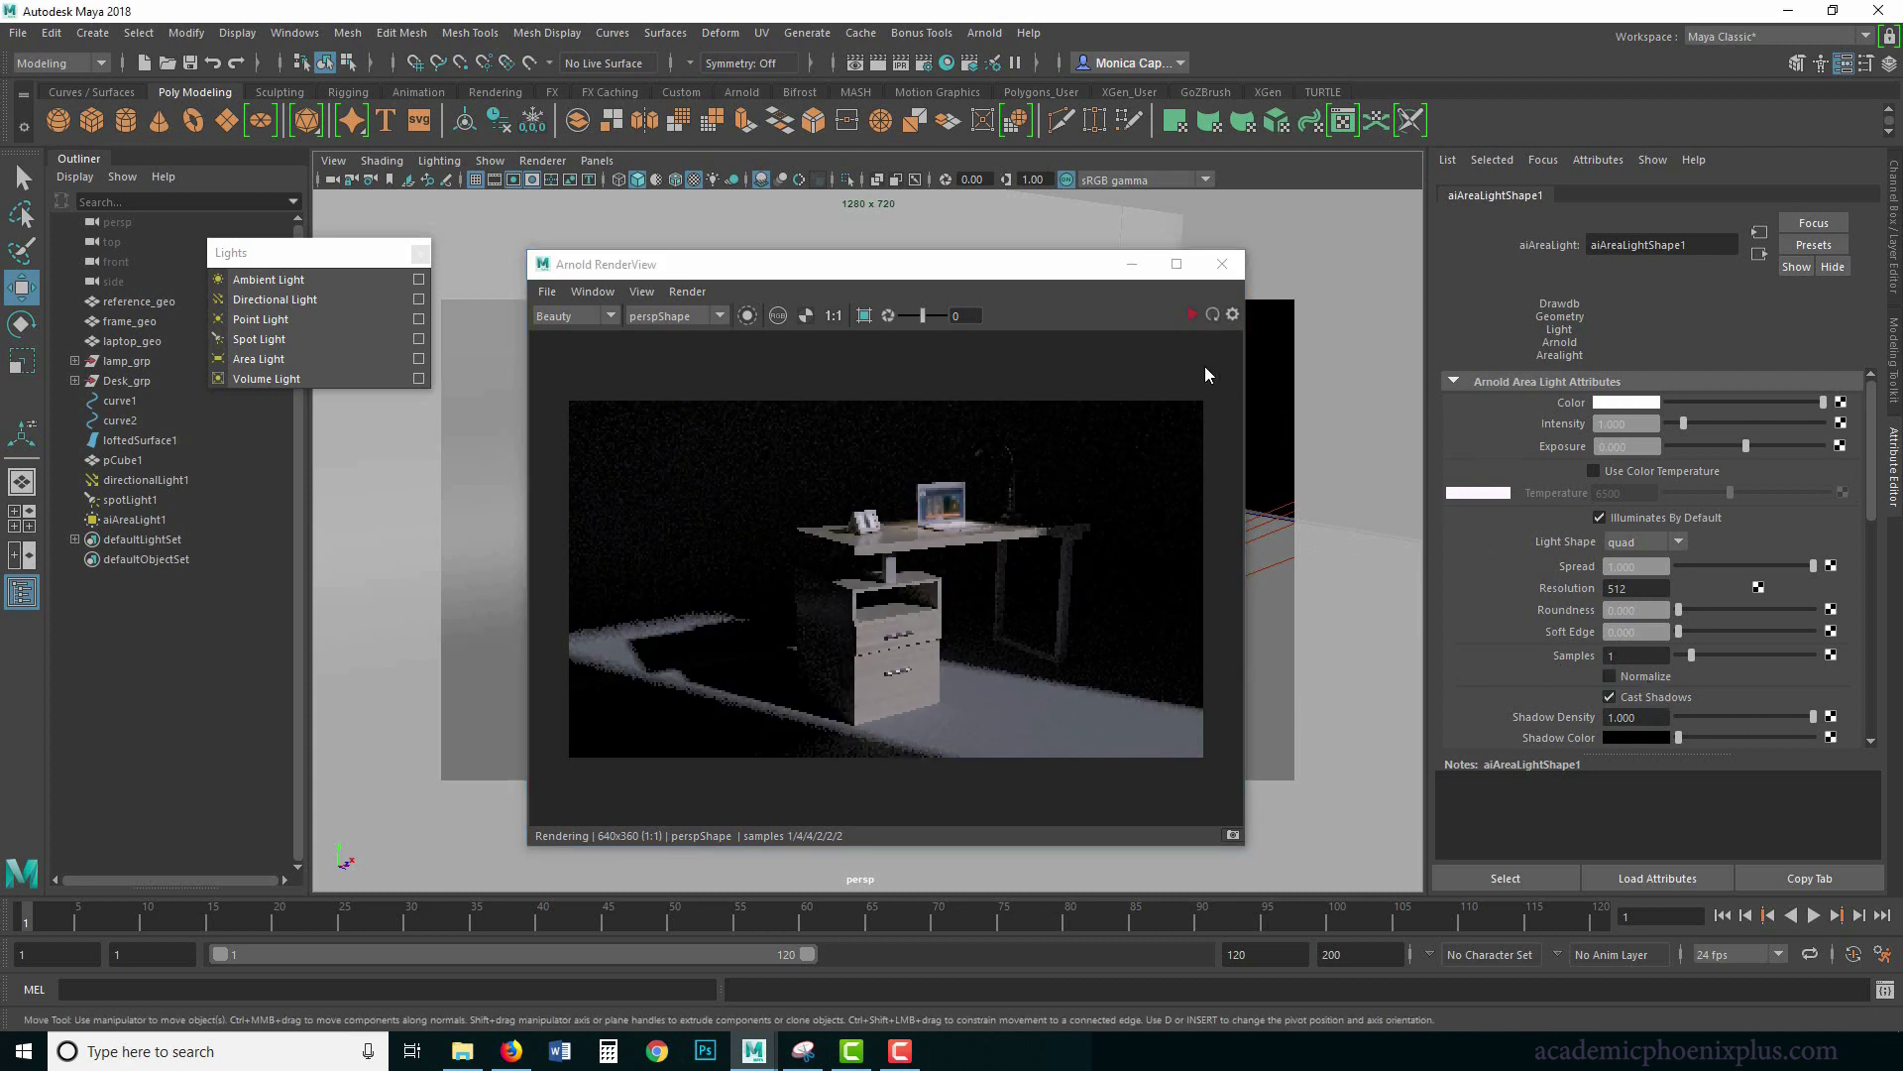
pyautogui.click(140, 520)
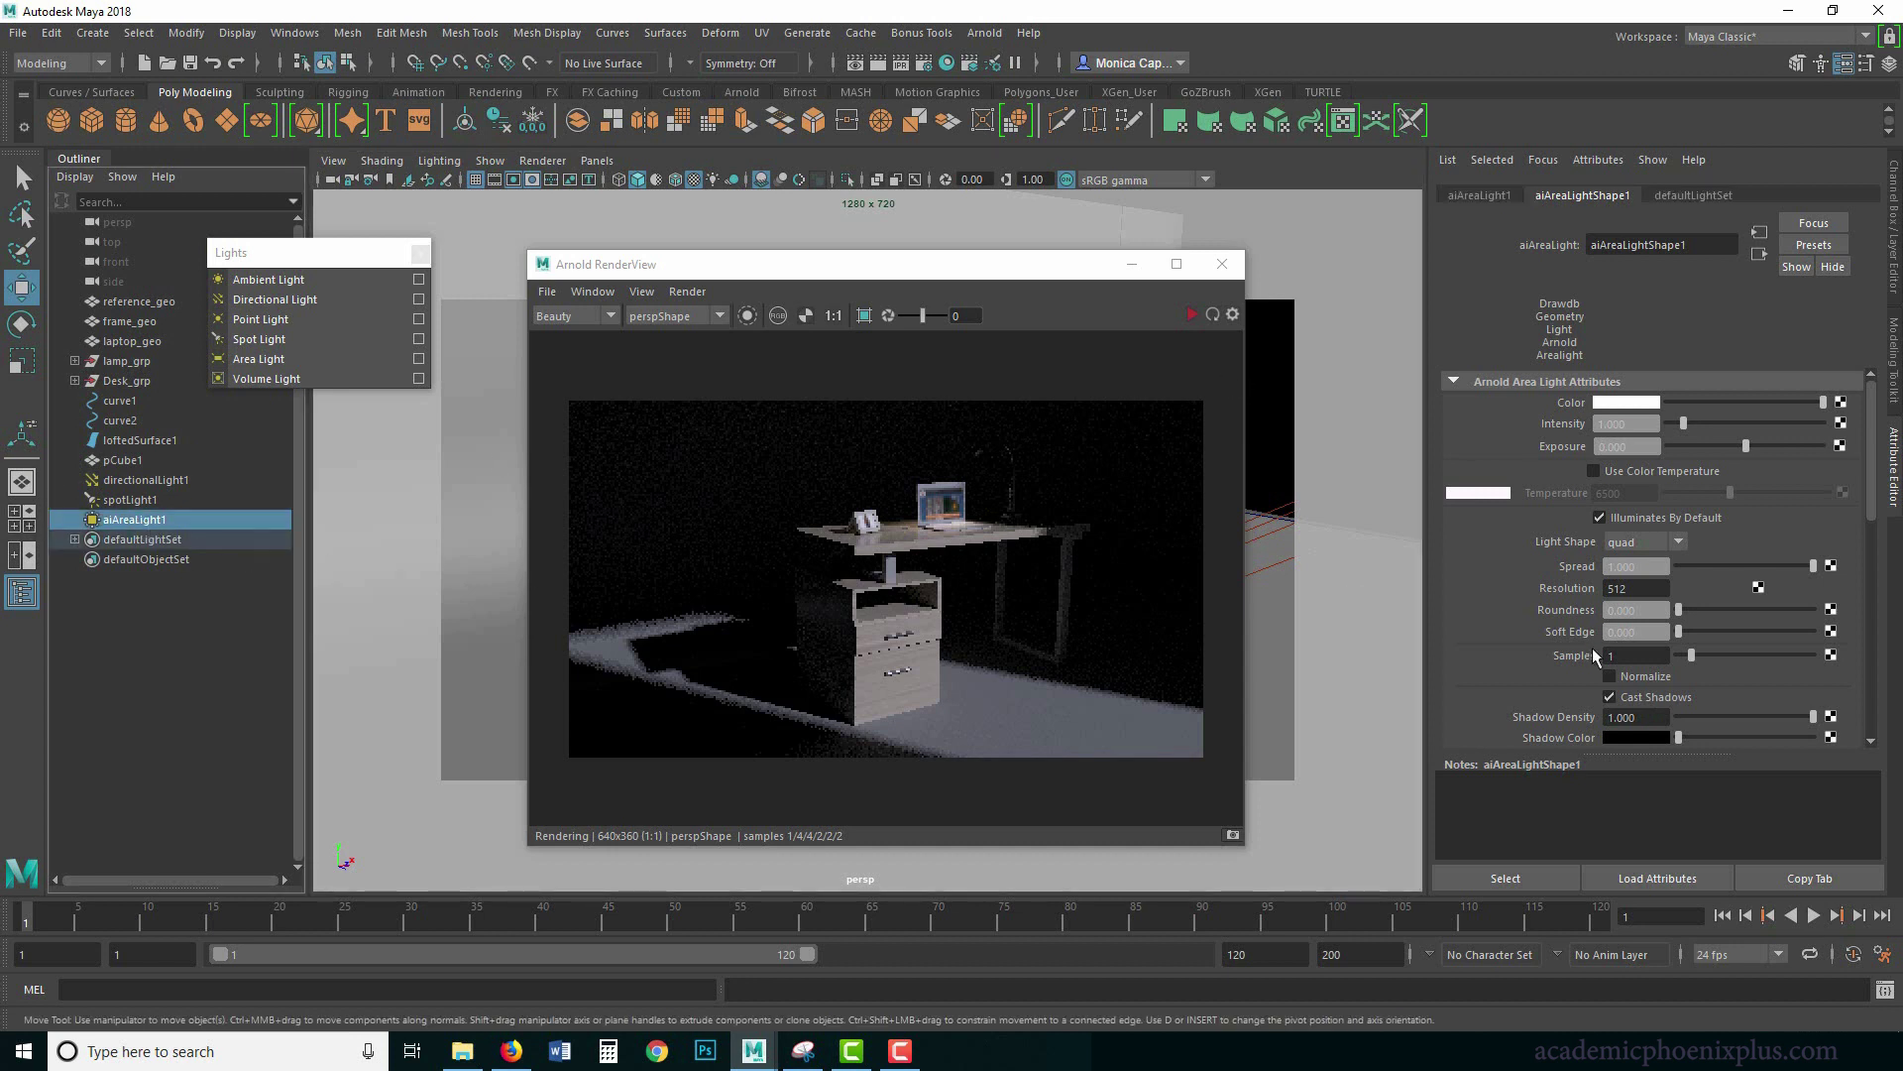
pyautogui.click(1192, 315)
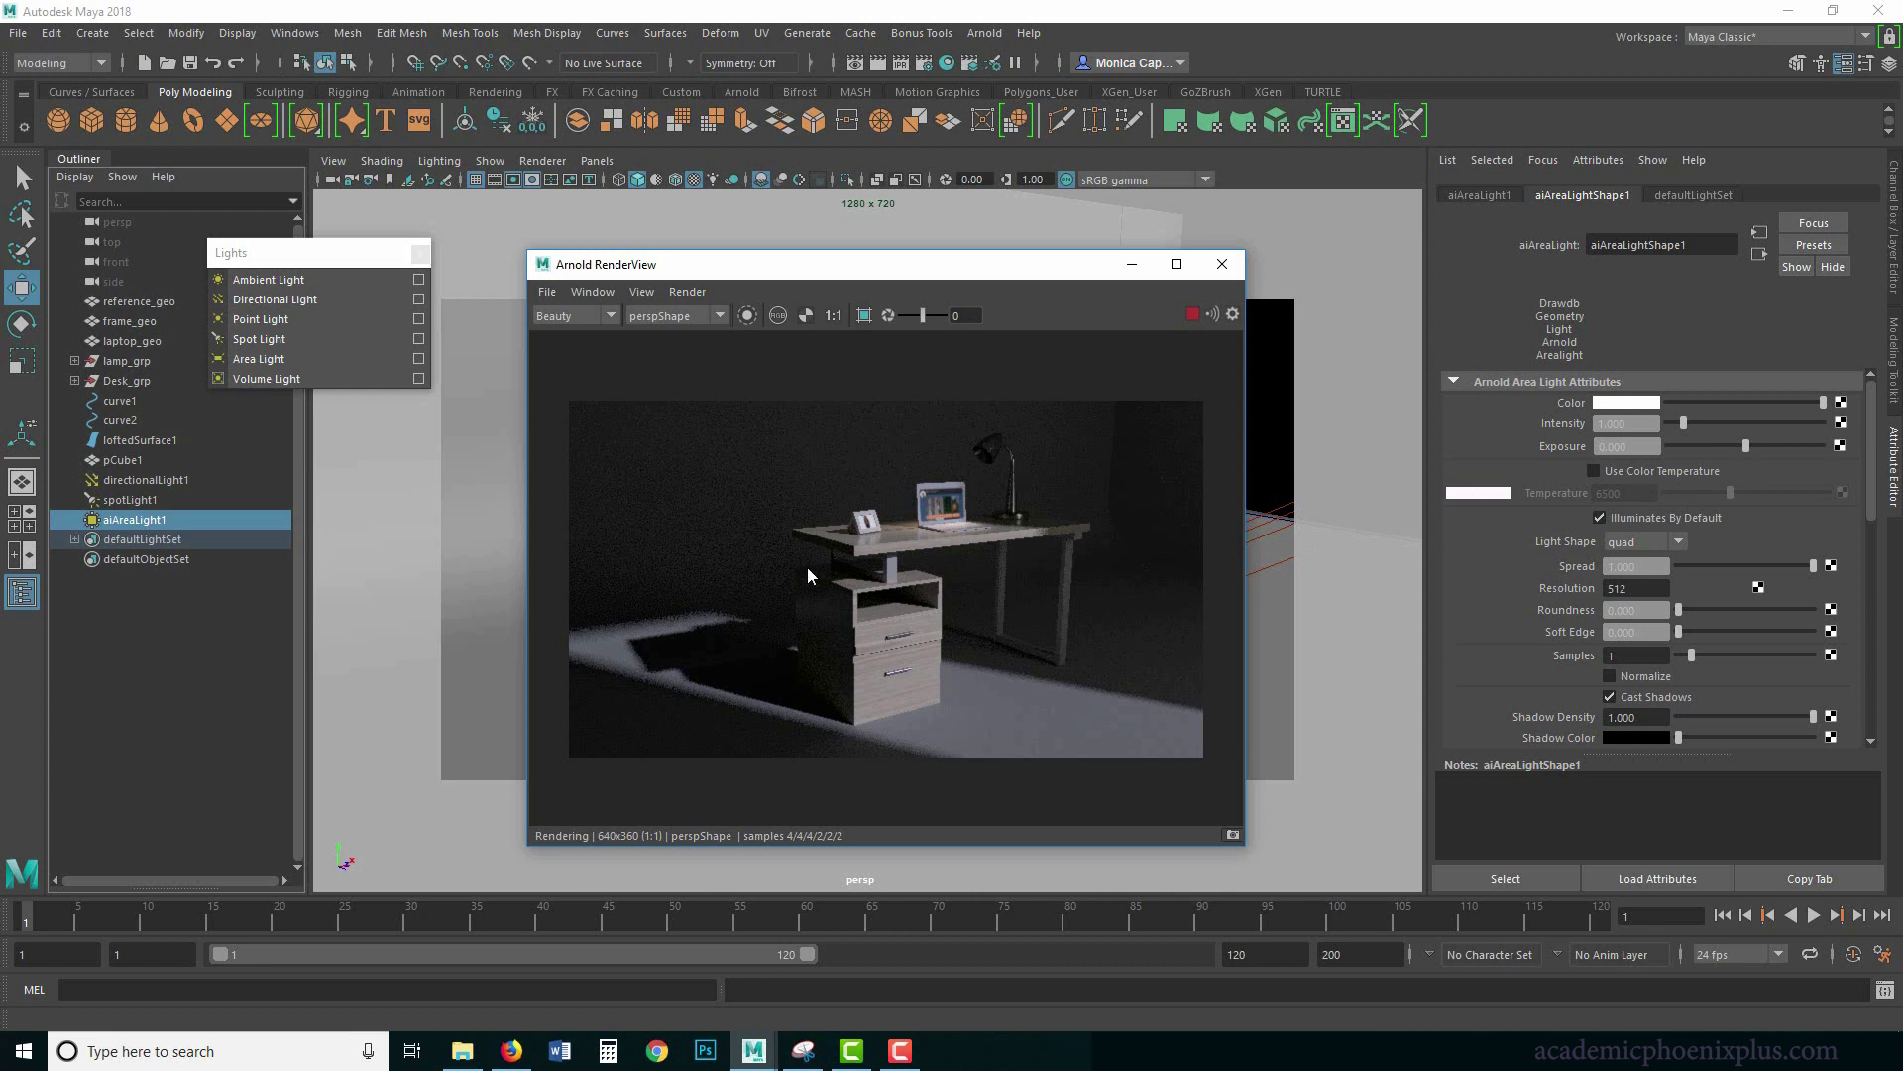
# Set the area light's resolution to 1024 and its samples to 3.
pyautogui.click(1883, 510)
pyautogui.click(1616, 589)
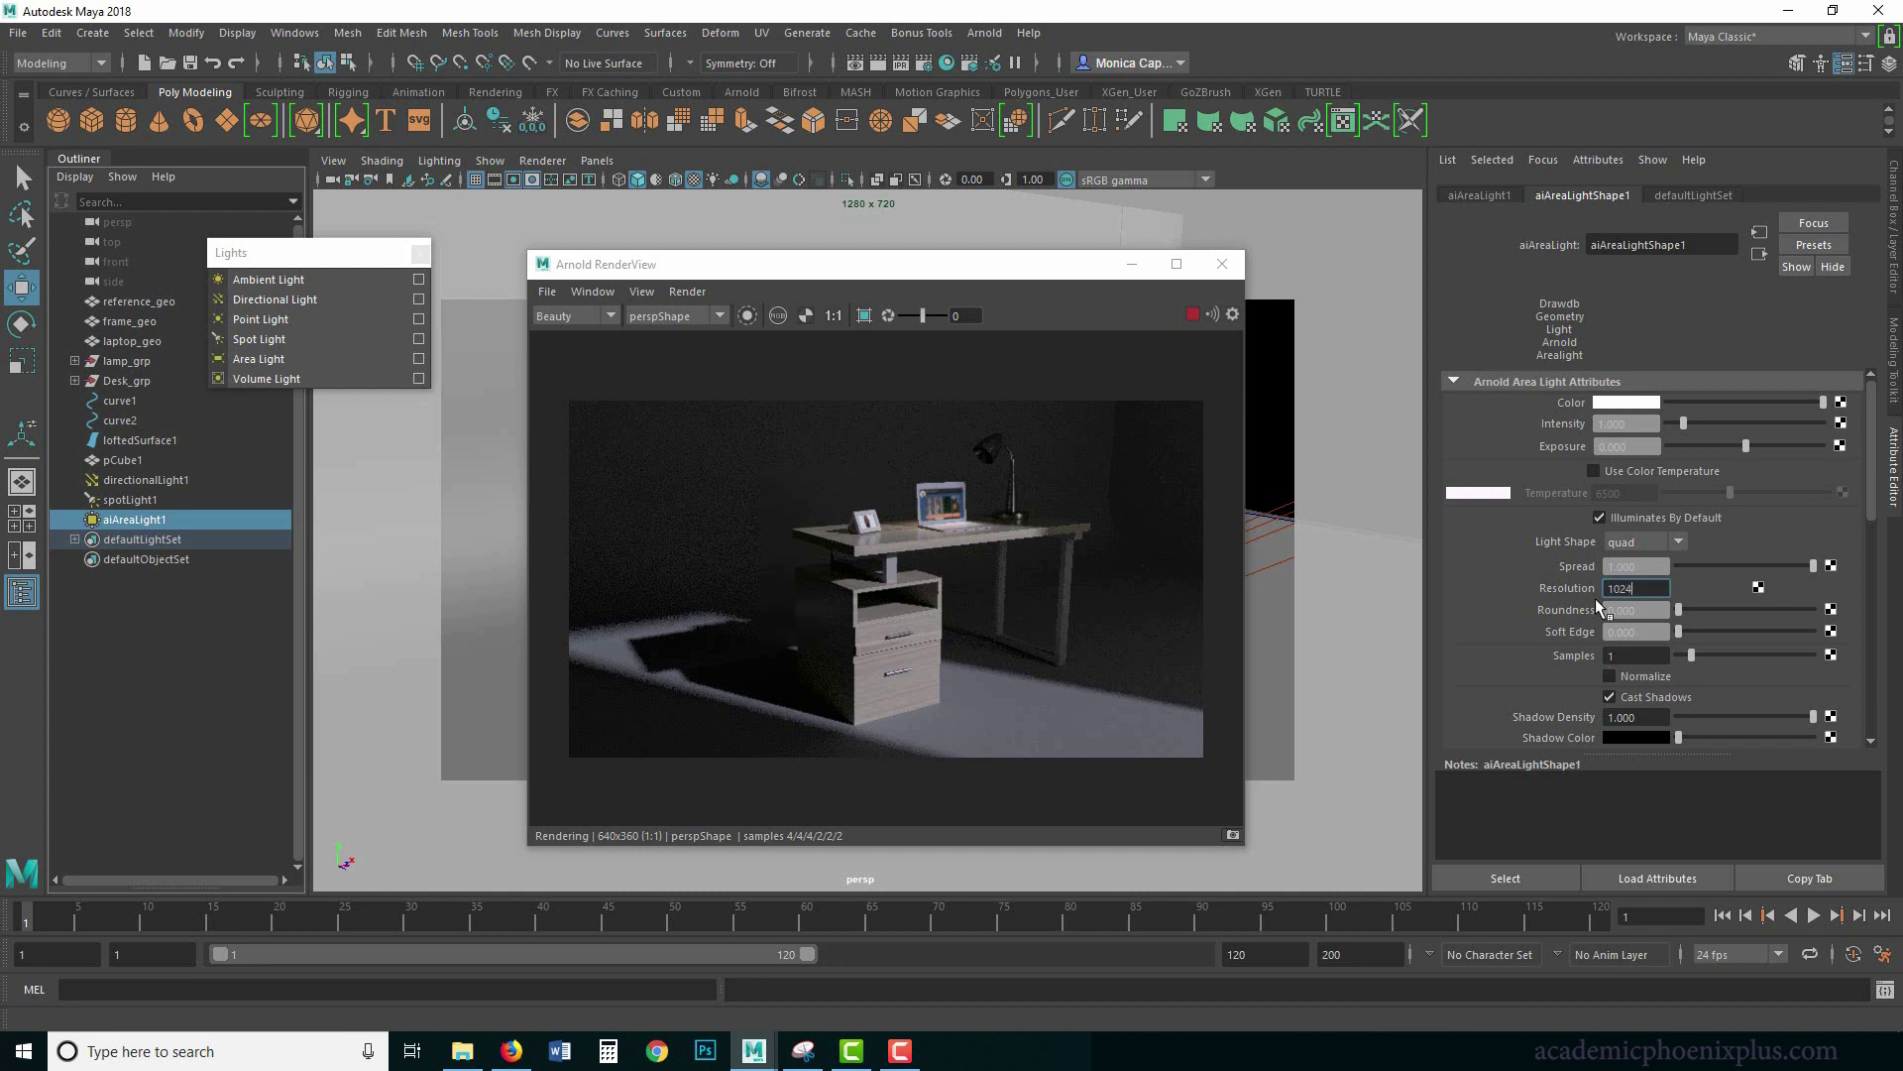
pyautogui.press('Tab')
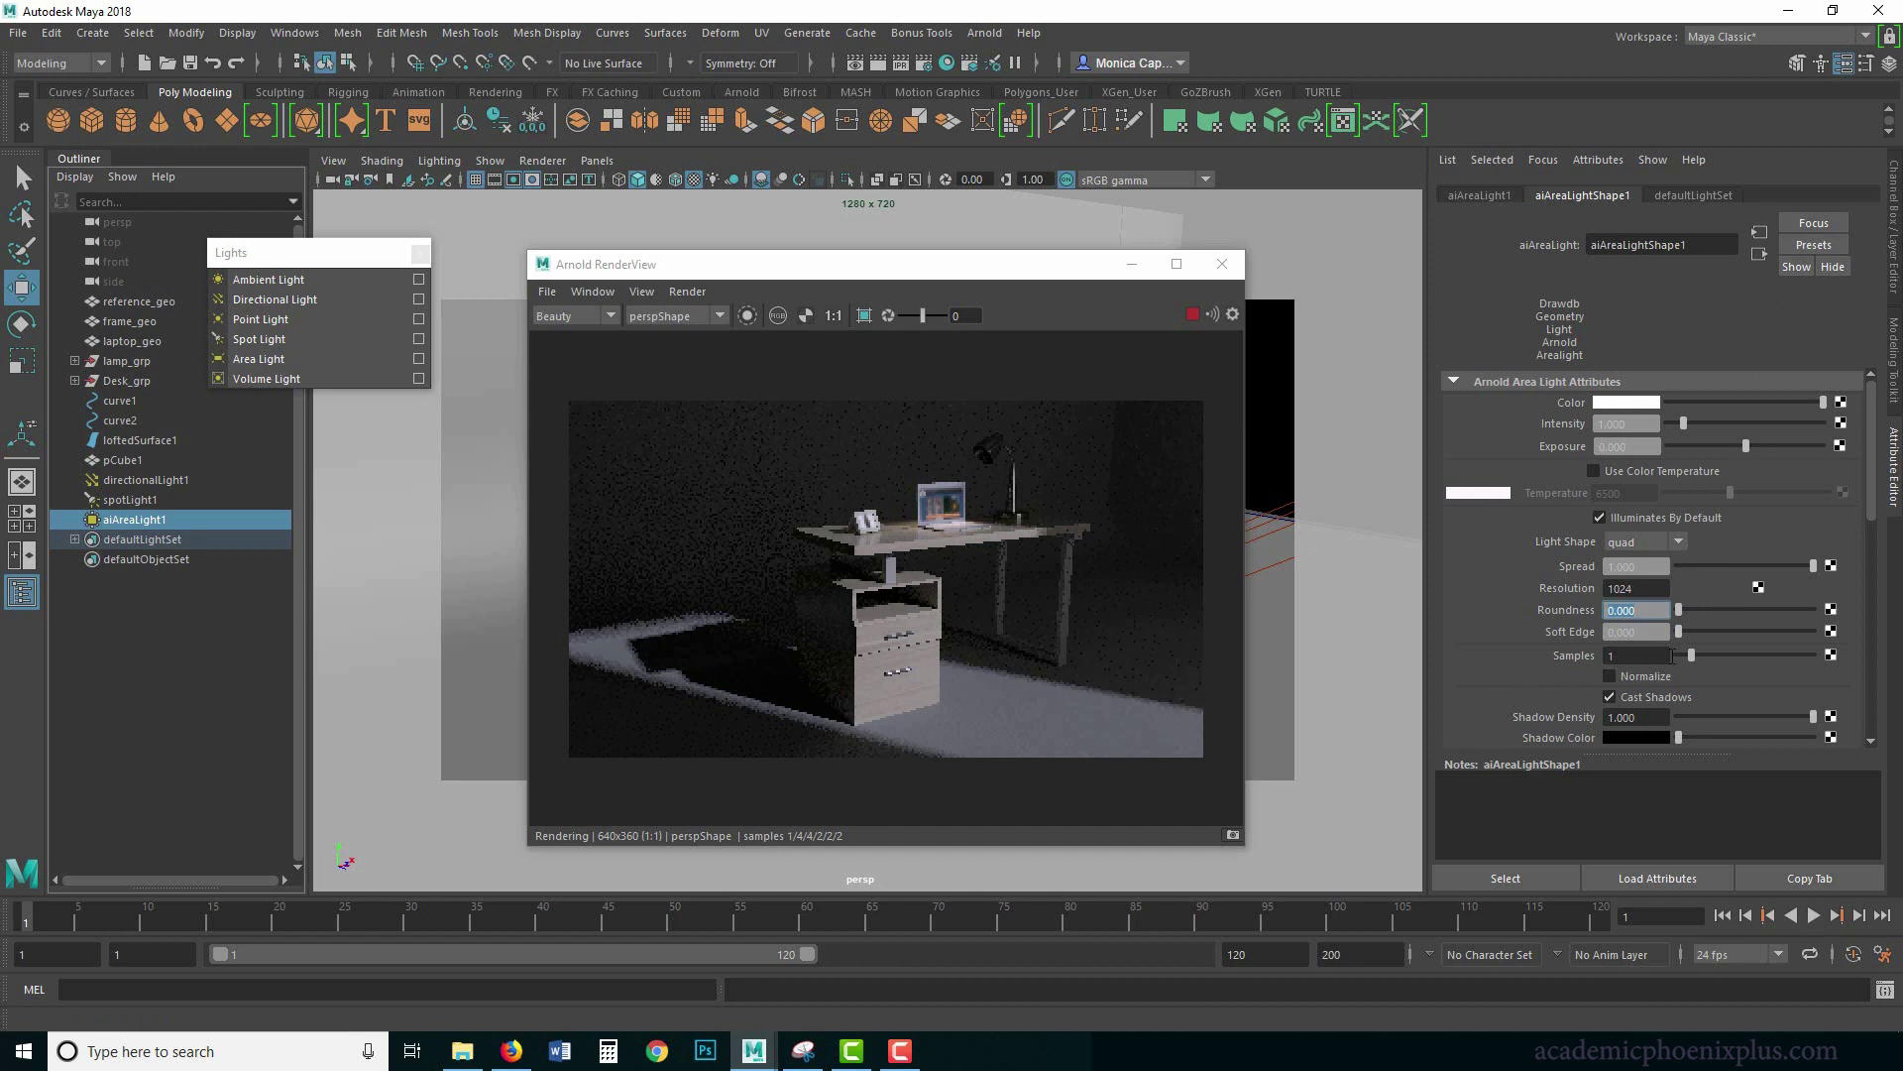
pyautogui.doubleClick(1670, 656)
pyautogui.write('3')
pyautogui.press('Return')
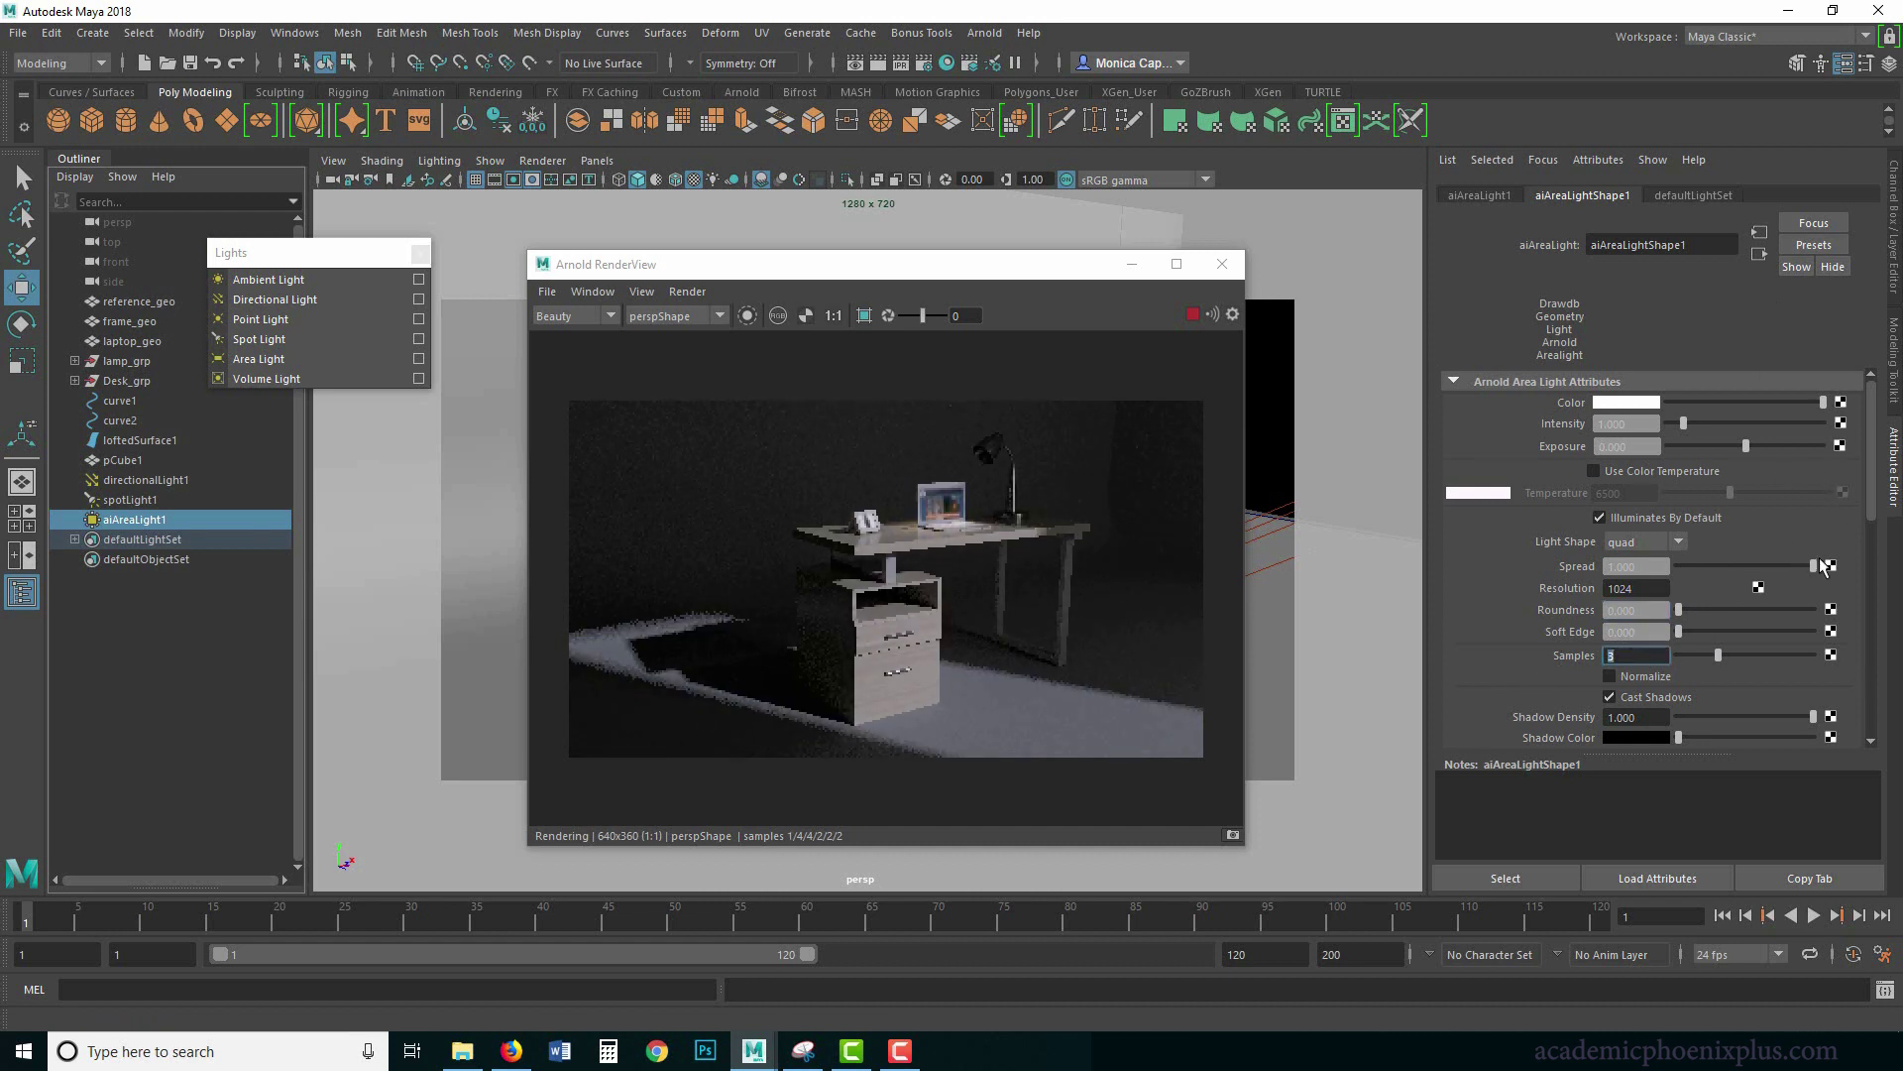
# Raise the area light's intensity to about 1.5 and enable its color temperature at 15000.
pyautogui.moveTo(1688, 424); pyautogui.dragTo(1691, 425)
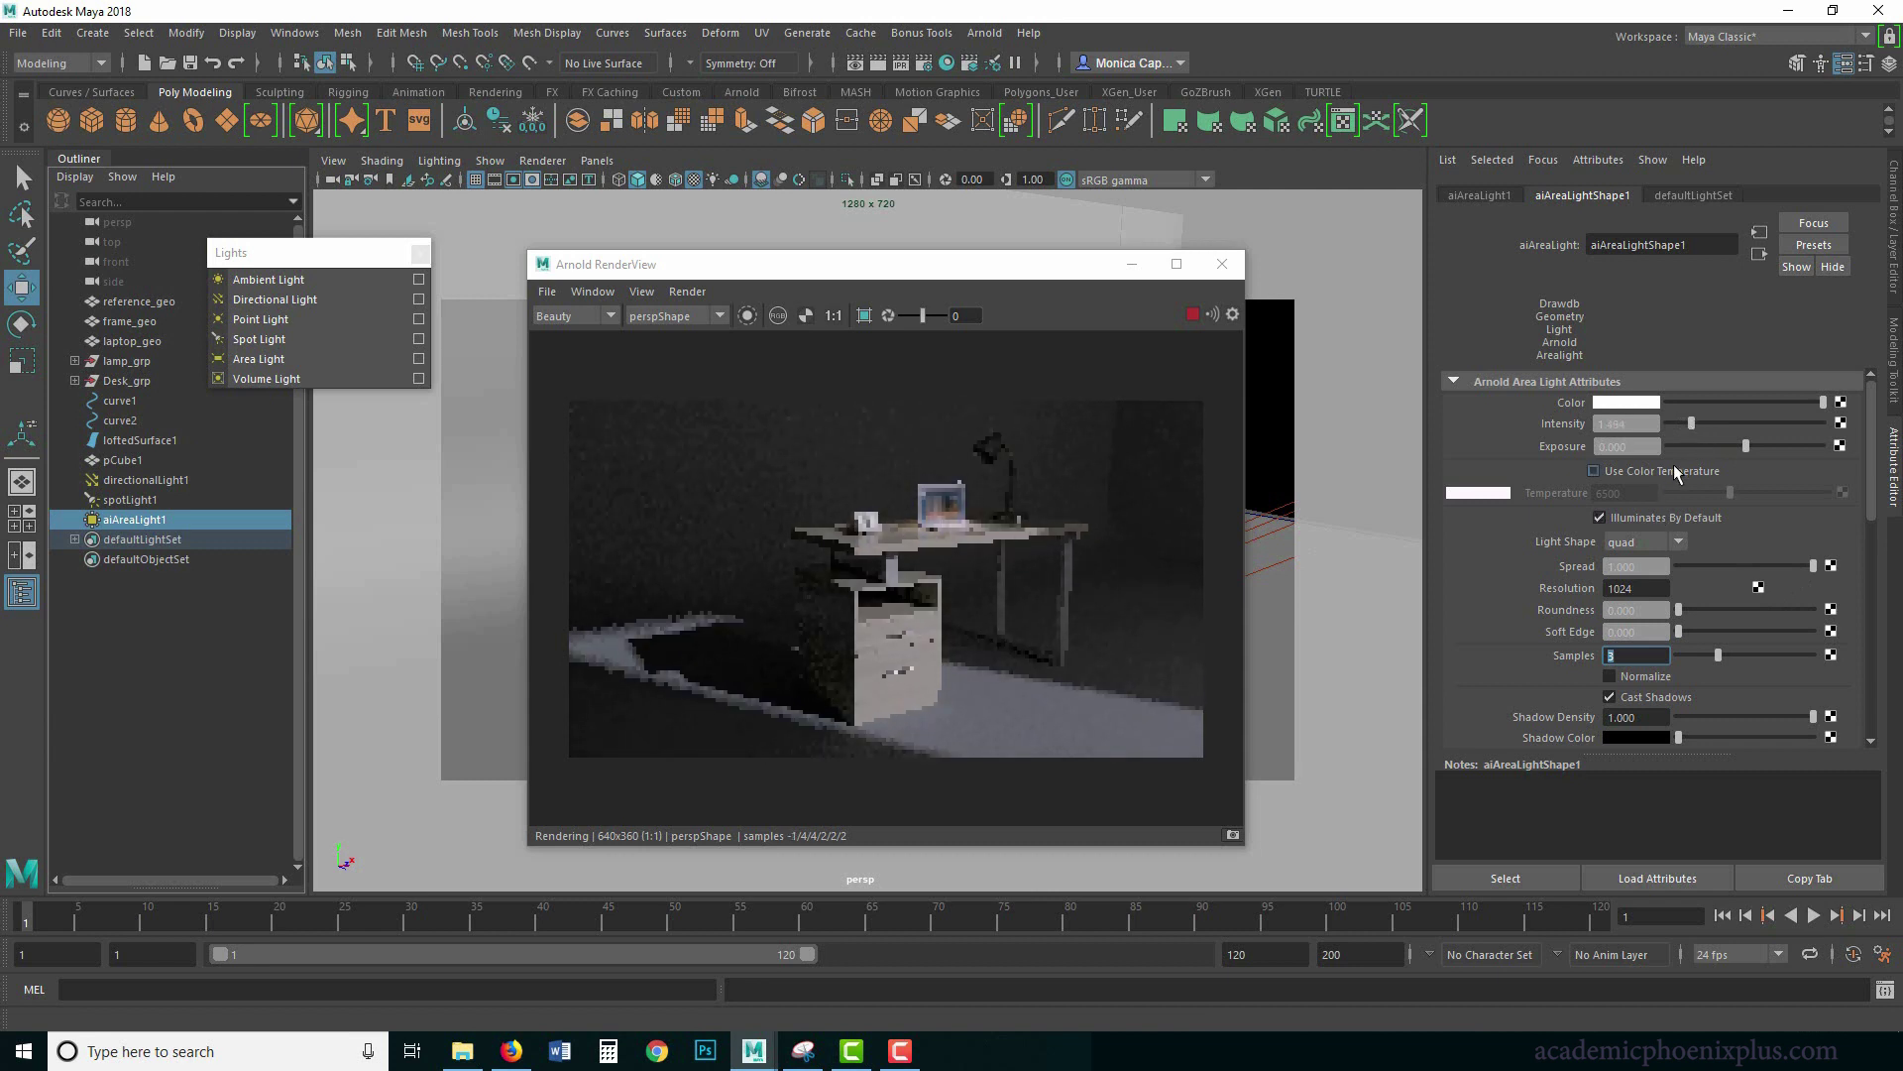
pyautogui.click(1593, 471)
pyautogui.moveTo(1730, 492); pyautogui.dragTo(1847, 479)
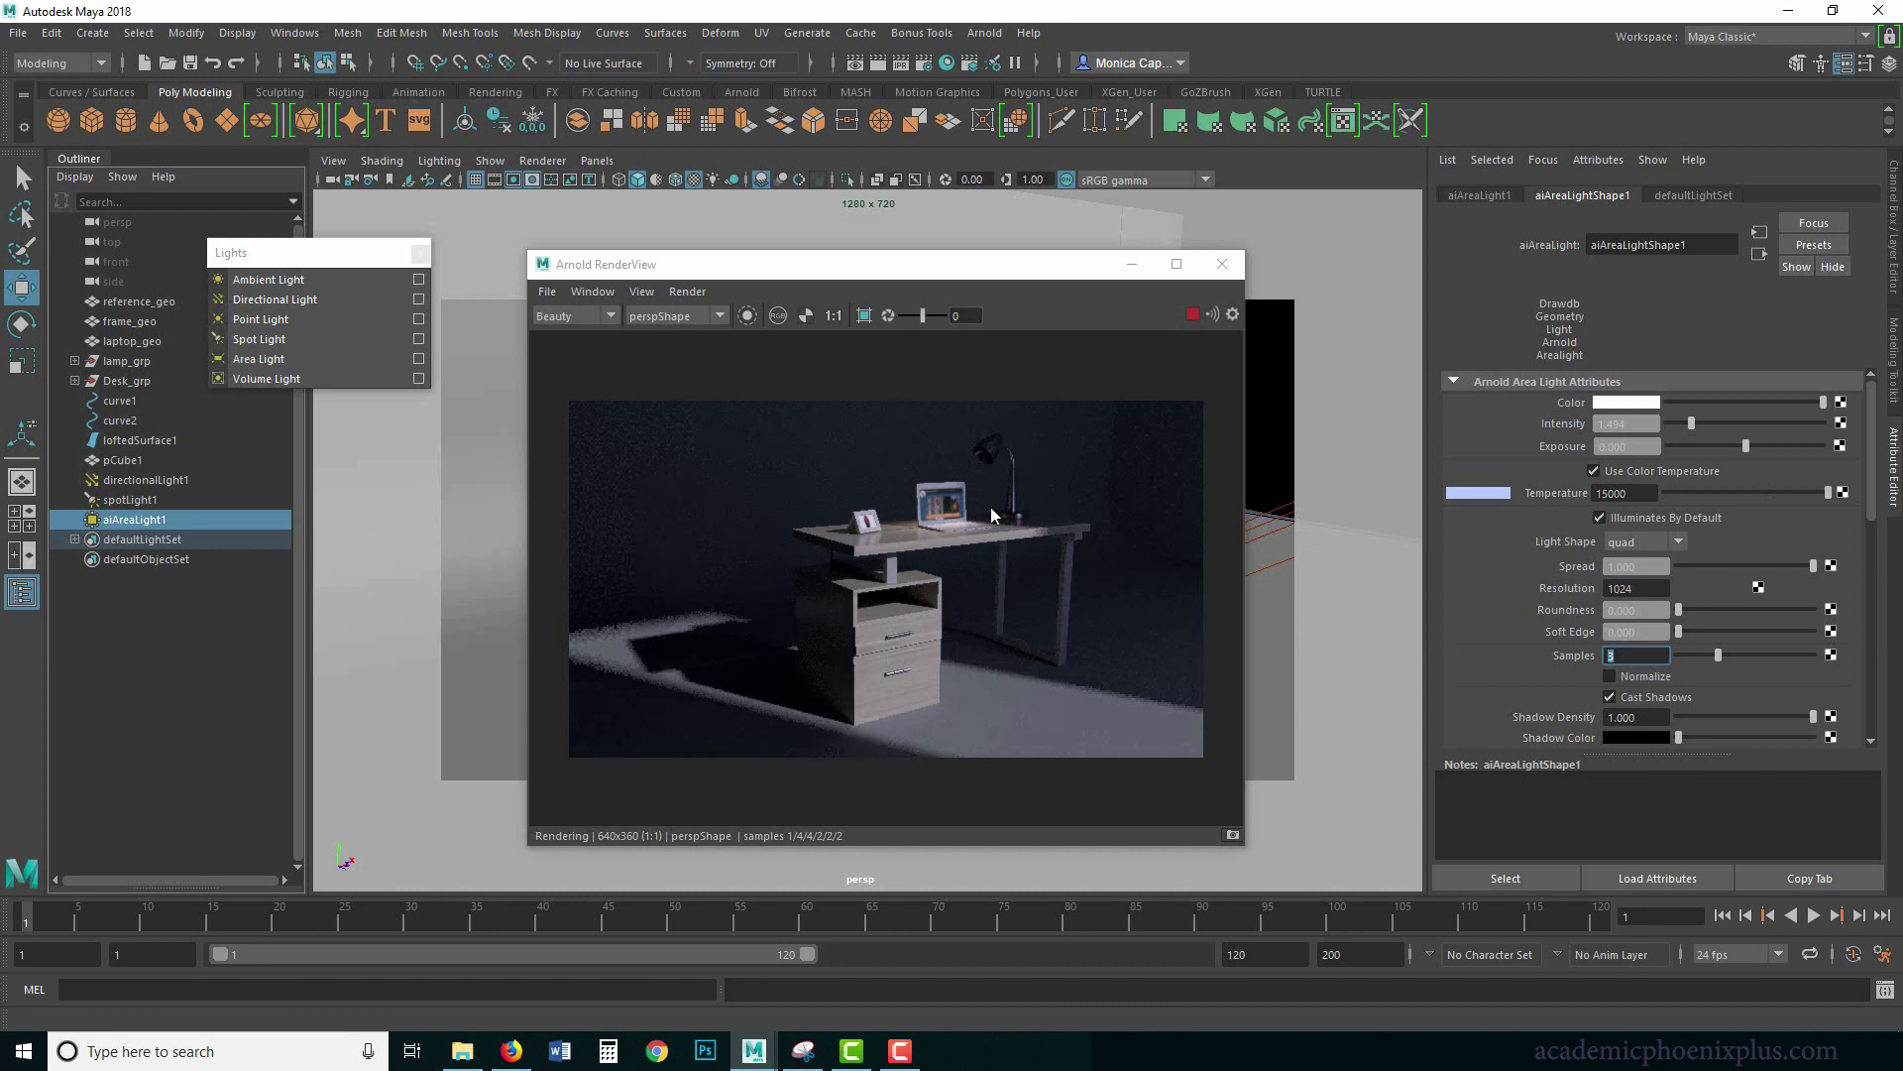
# Set the spot light's color temperature to about 3113 and widen its cone angle to about 108.7.
pyautogui.click(138, 499)
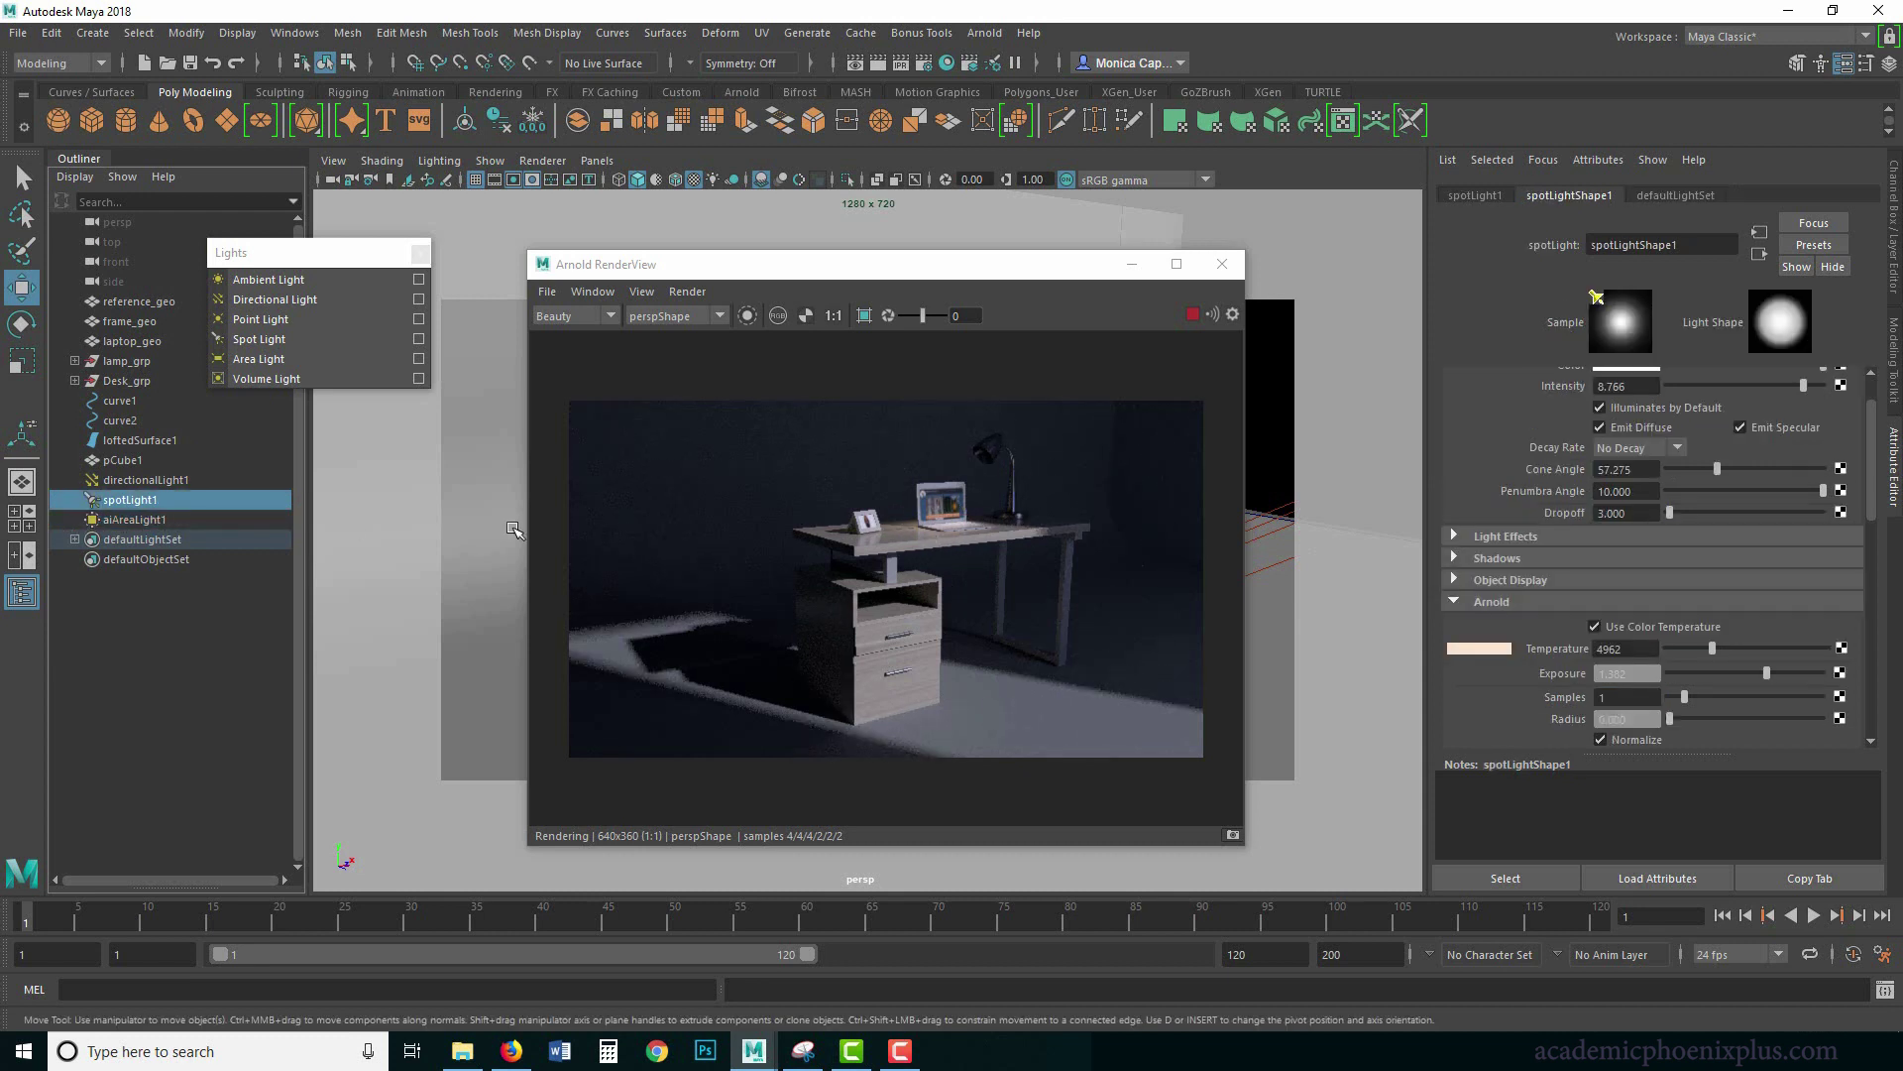
pyautogui.moveTo(1716, 651); pyautogui.dragTo(1693, 652)
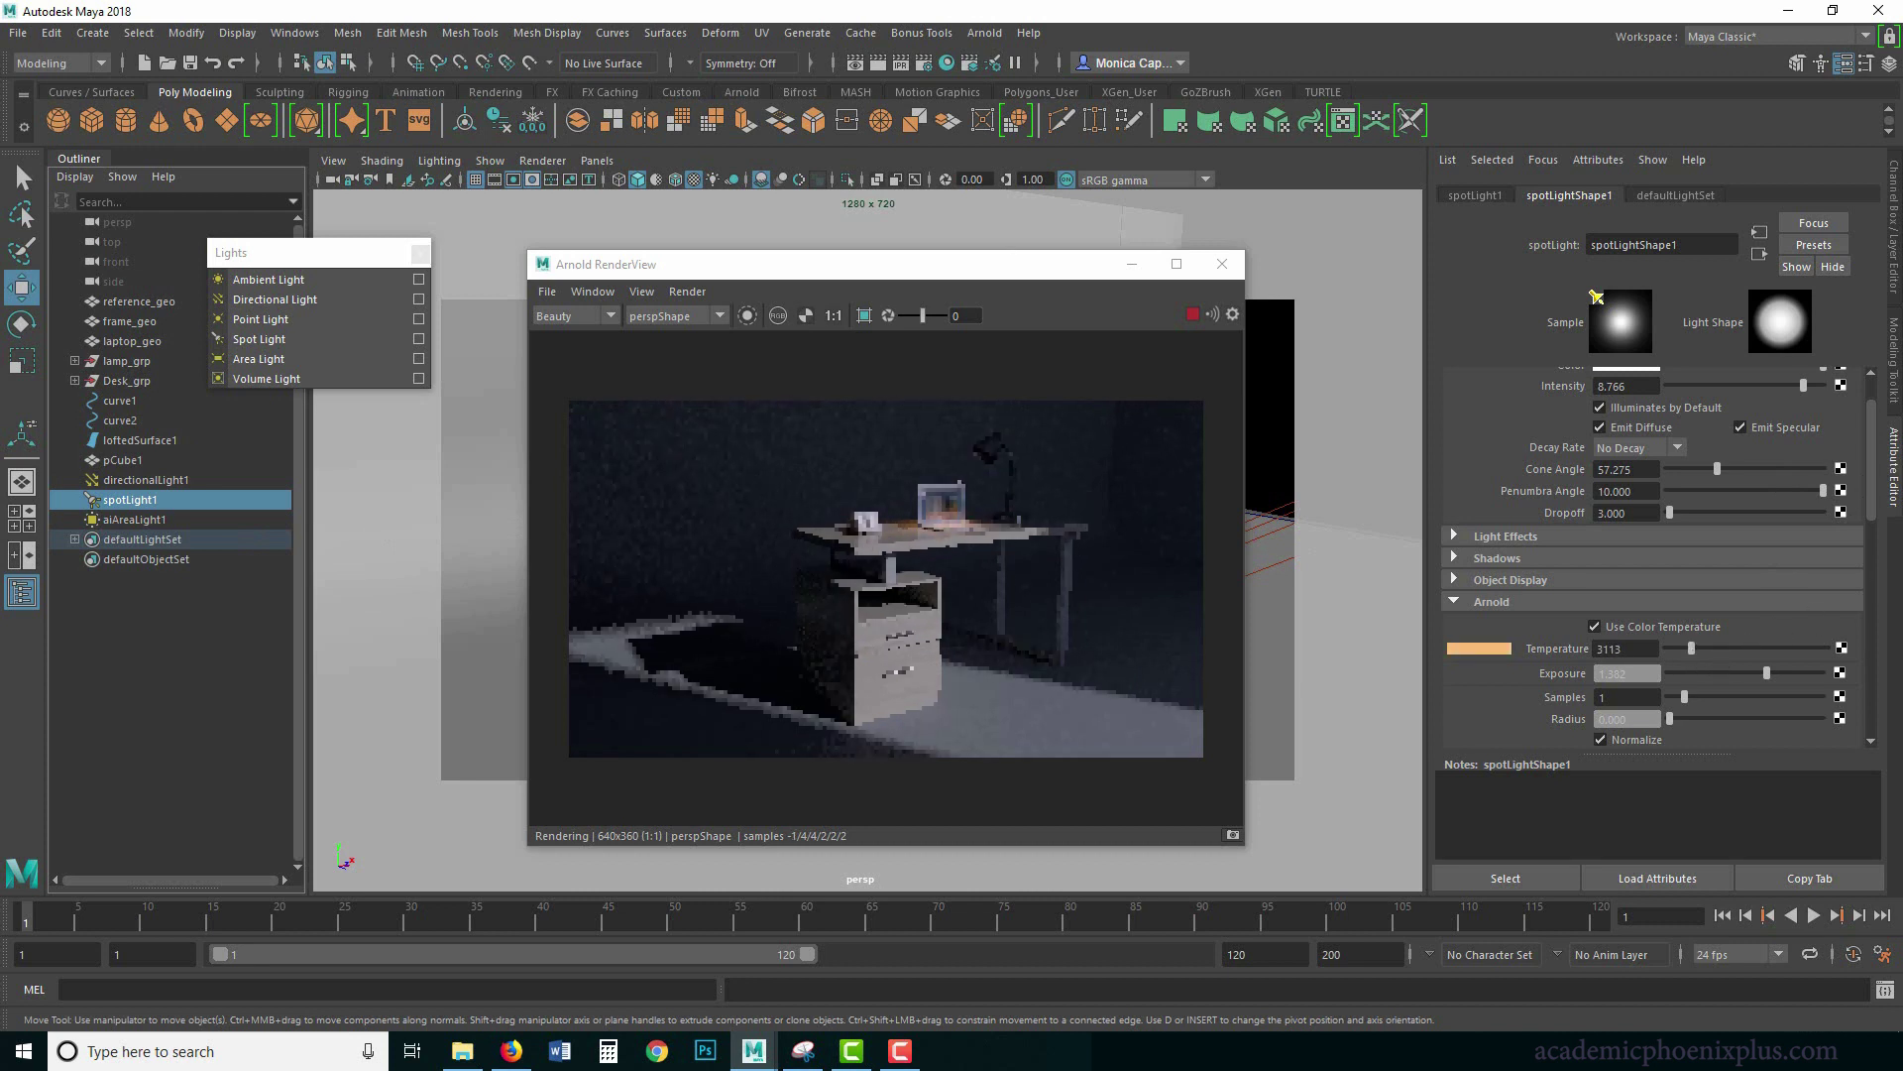
pyautogui.scroll(2, 1745, 515)
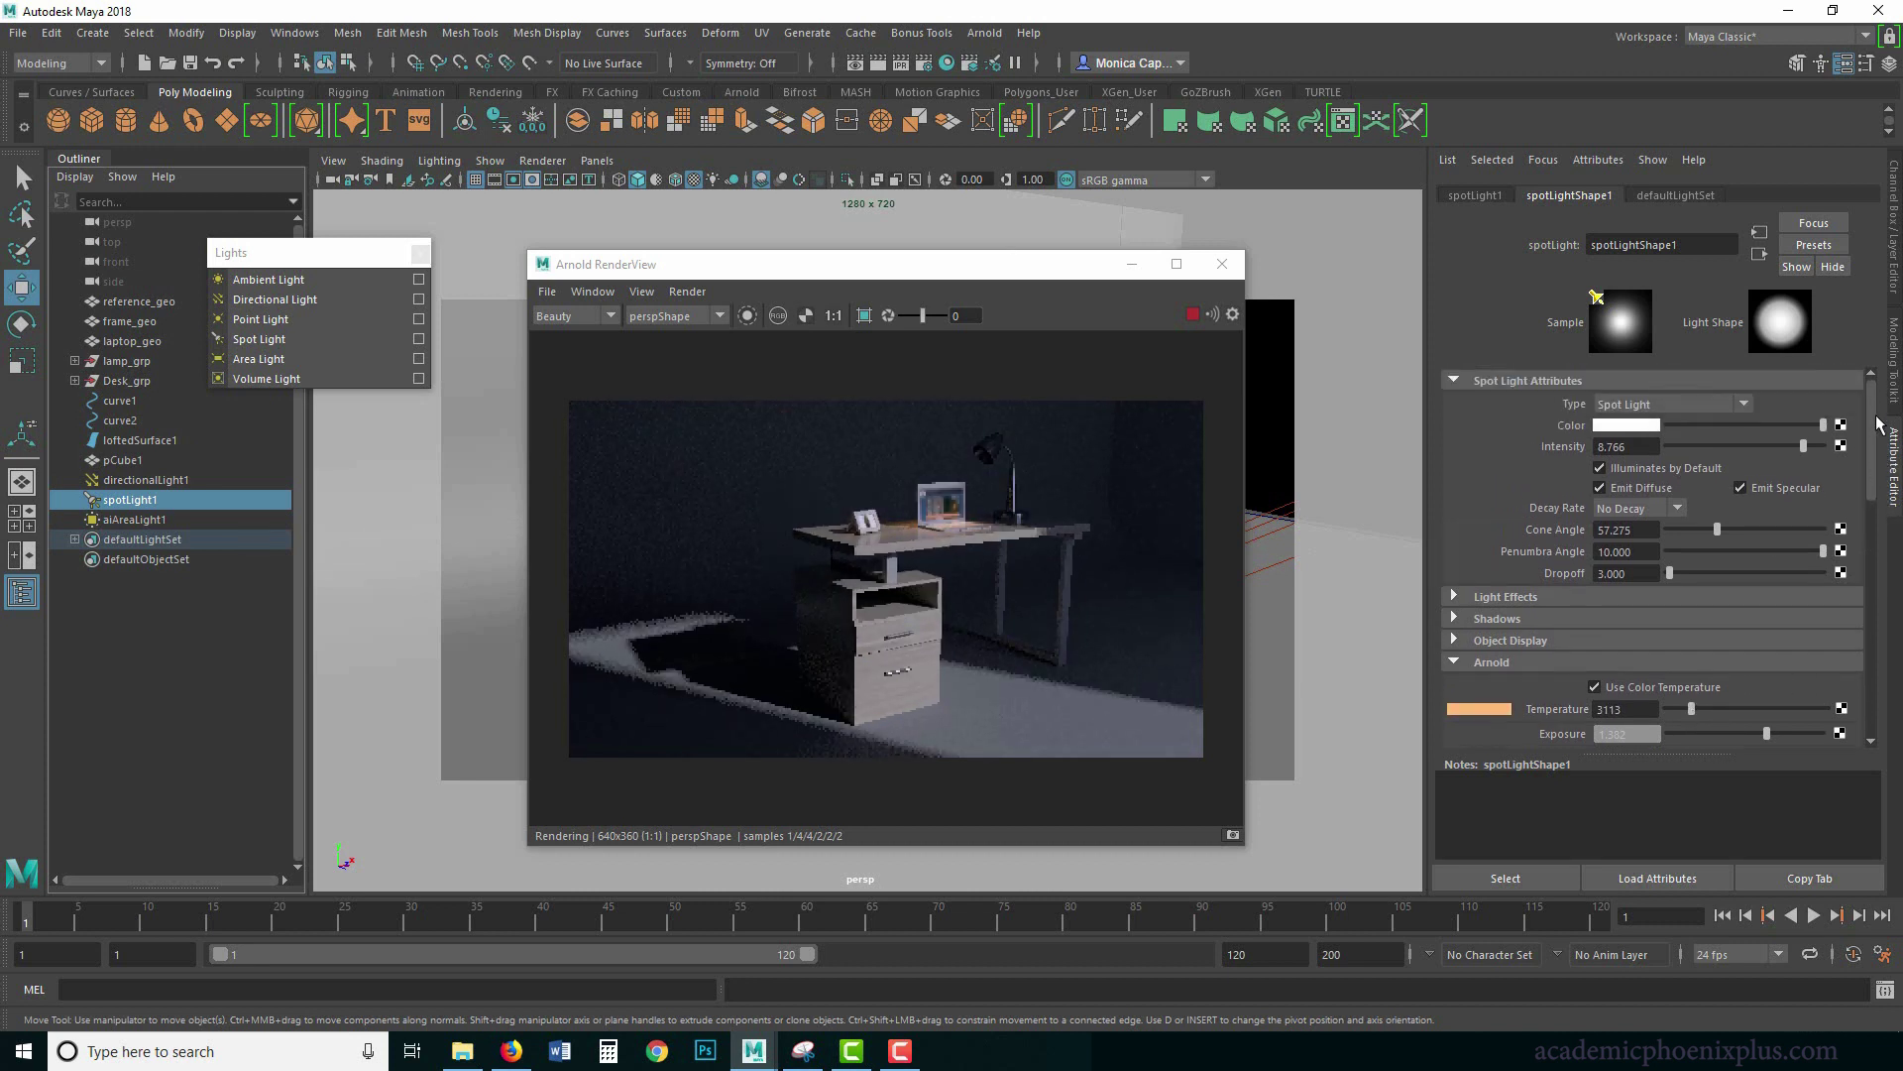
pyautogui.moveTo(1723, 531); pyautogui.dragTo(1761, 530)
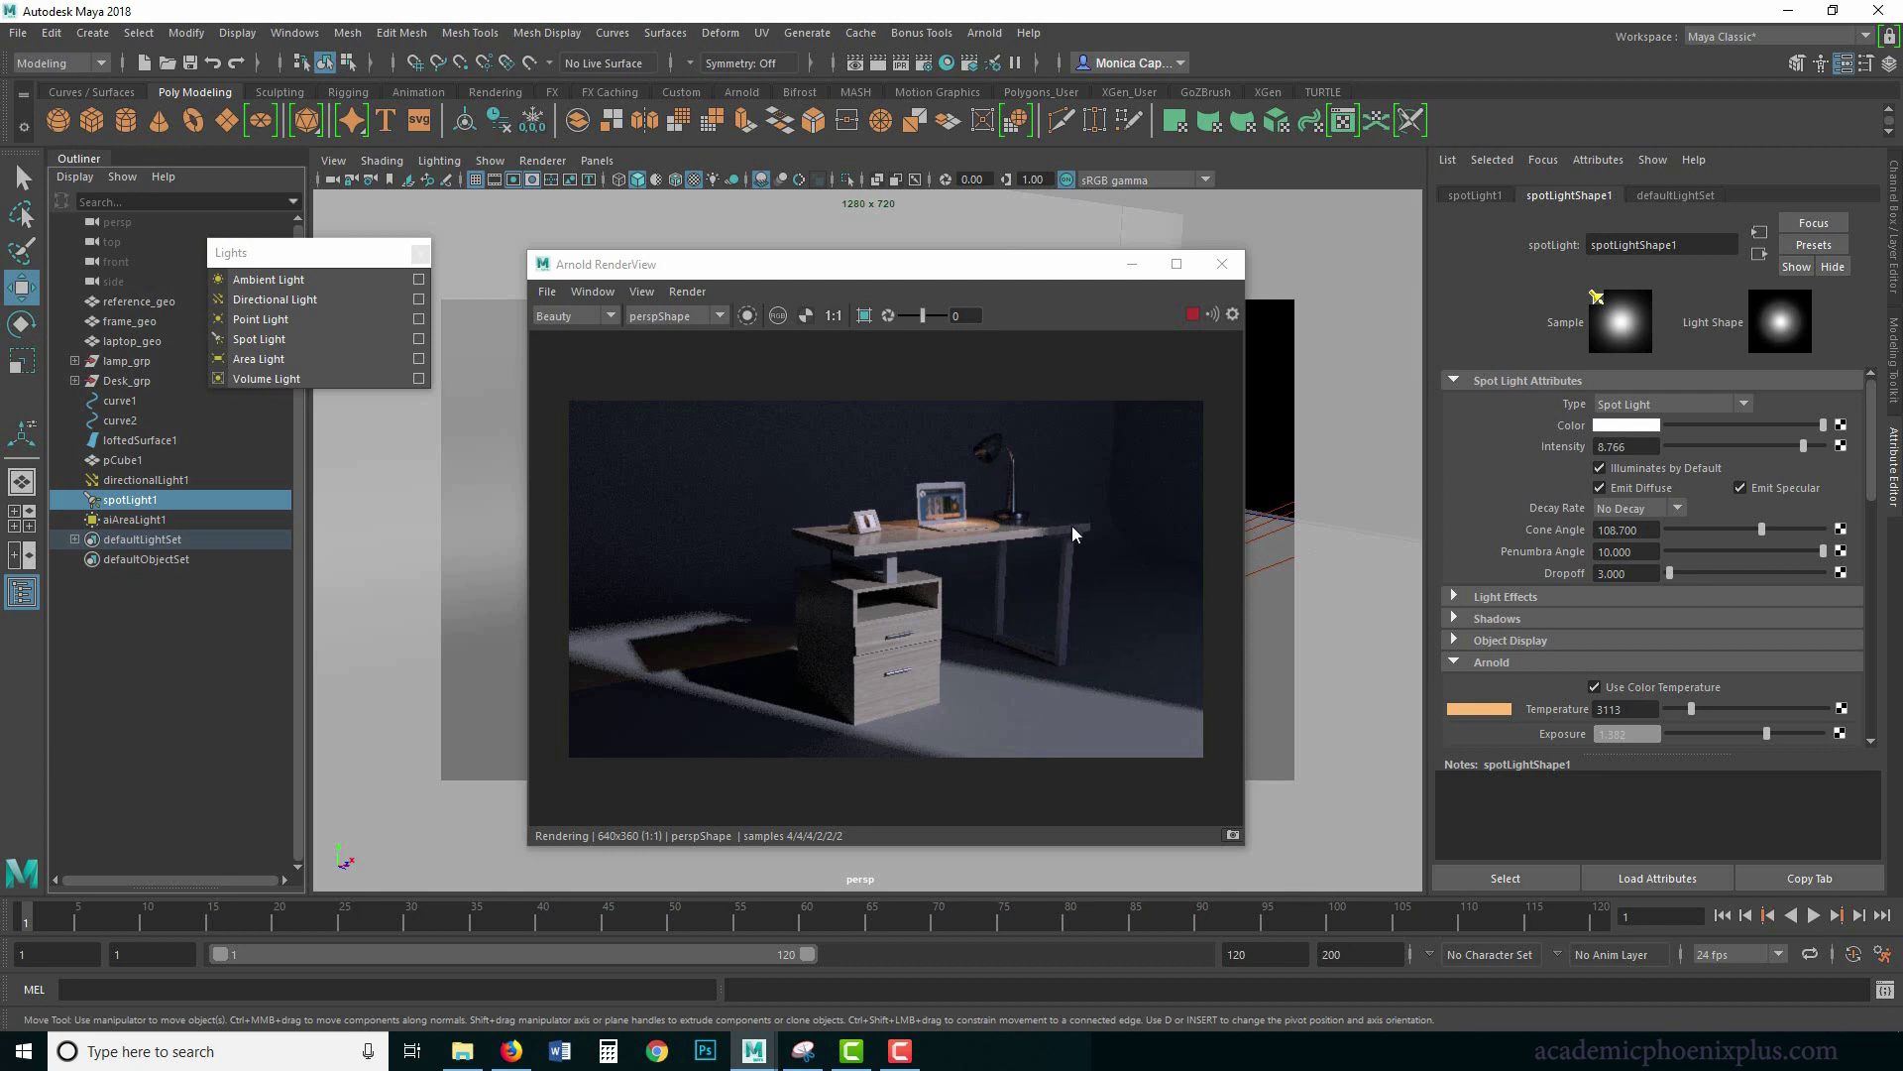
# Create a polygon sphere for the bulb, scale it down and bring it up to the desk lamp.
pyautogui.click(62, 119)
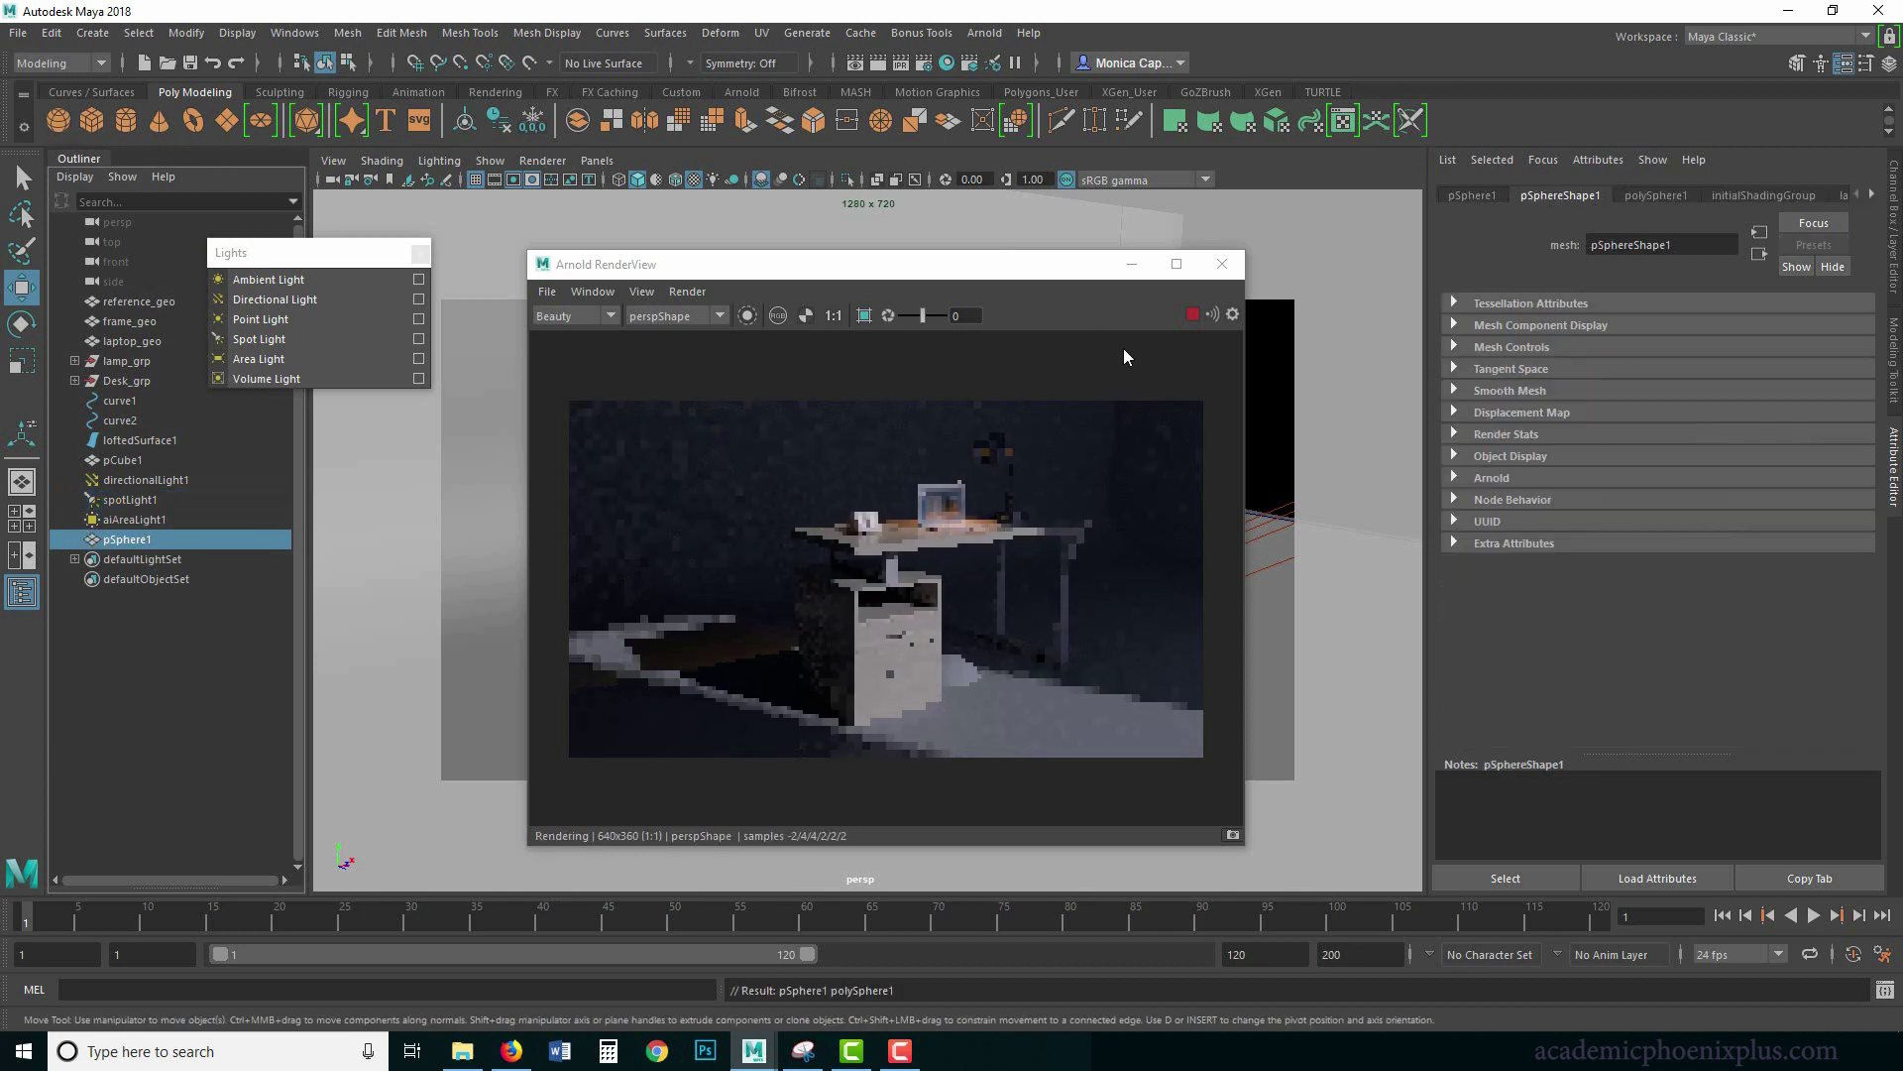
pyautogui.click(1131, 264)
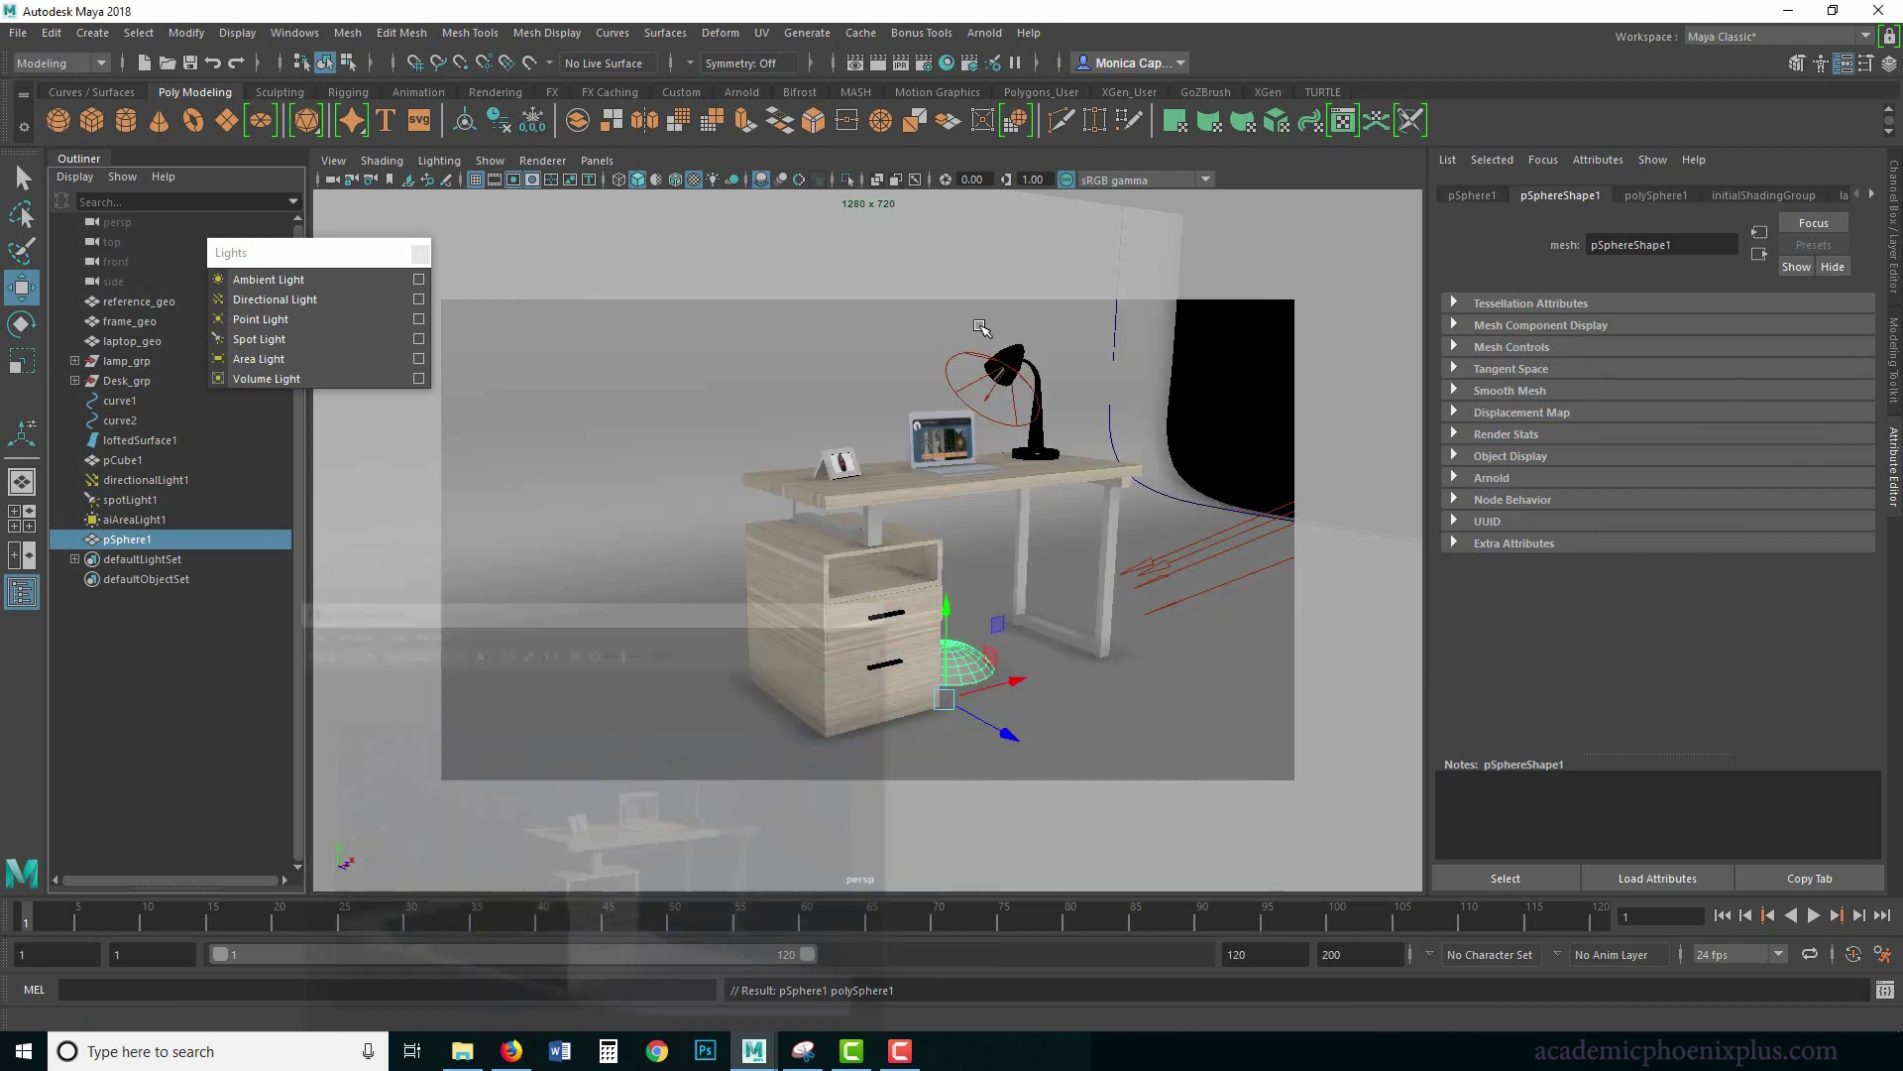
pyautogui.moveTo(981, 328); pyautogui.dragTo(1018, 389, button='middle')
pyautogui.press('r')
pyautogui.press('w')
pyautogui.press('f')
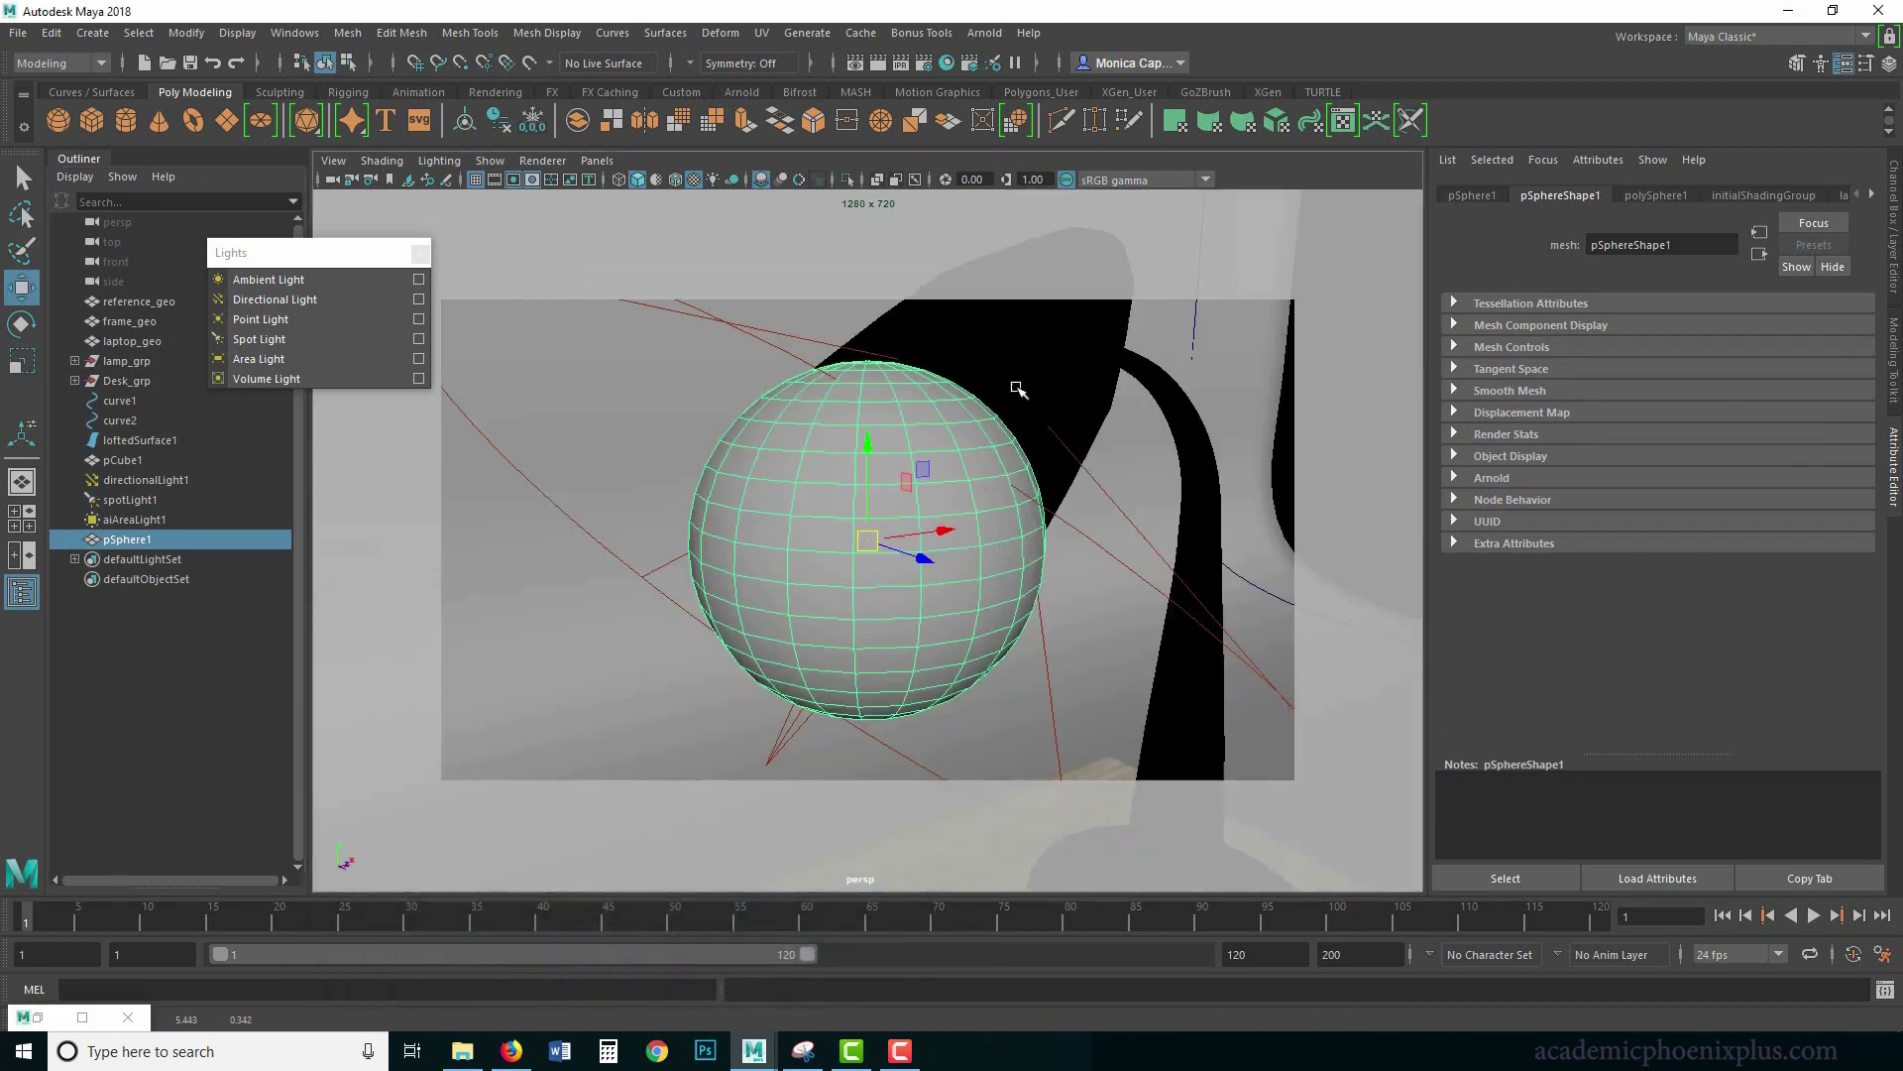
# Position the sphere inside the opening of the lampshade so it sits like a light bulb.
pyautogui.keyDown('alt'); pyautogui.moveTo(1018, 389); pyautogui.dragTo(1079, 488); pyautogui.keyUp('alt')
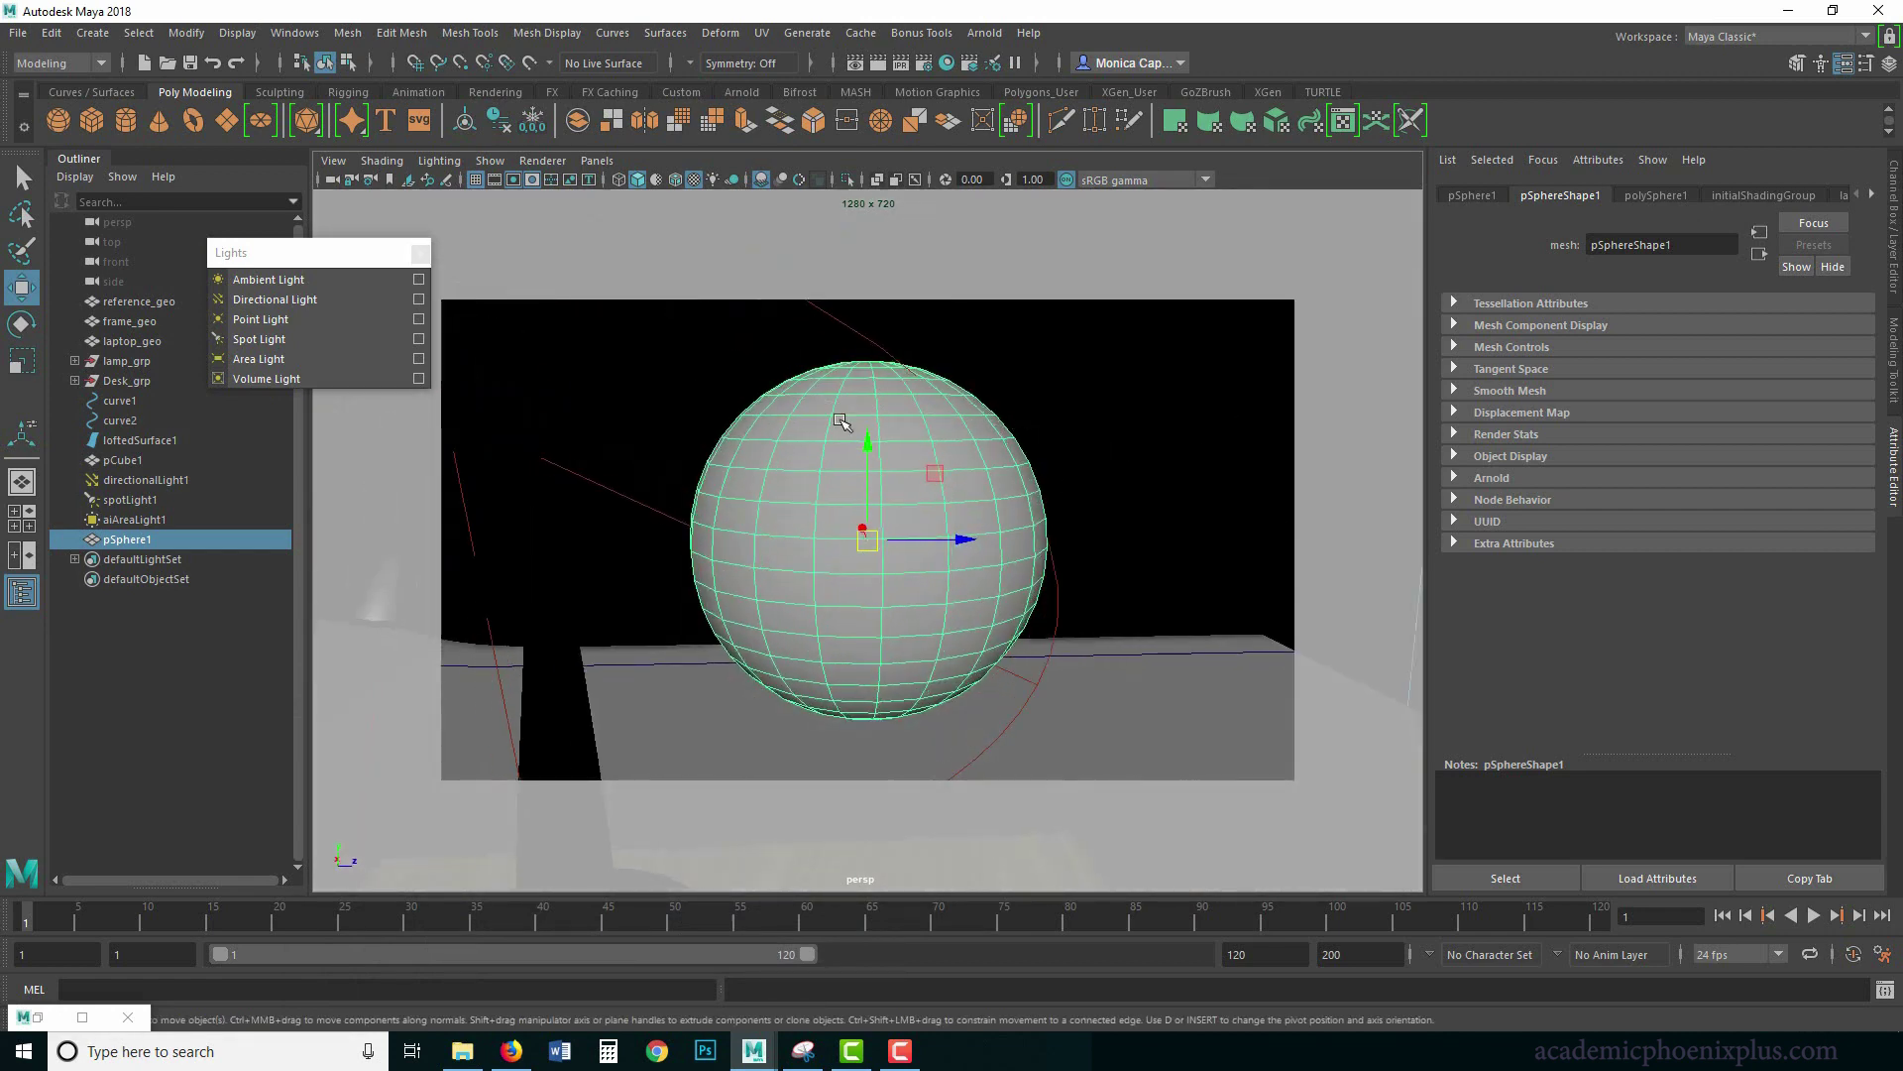
pyautogui.scroll(-5, 860, 409)
pyautogui.keyDown('alt'); pyautogui.moveTo(879, 396); pyautogui.dragTo(1043, 429); pyautogui.keyUp('alt')
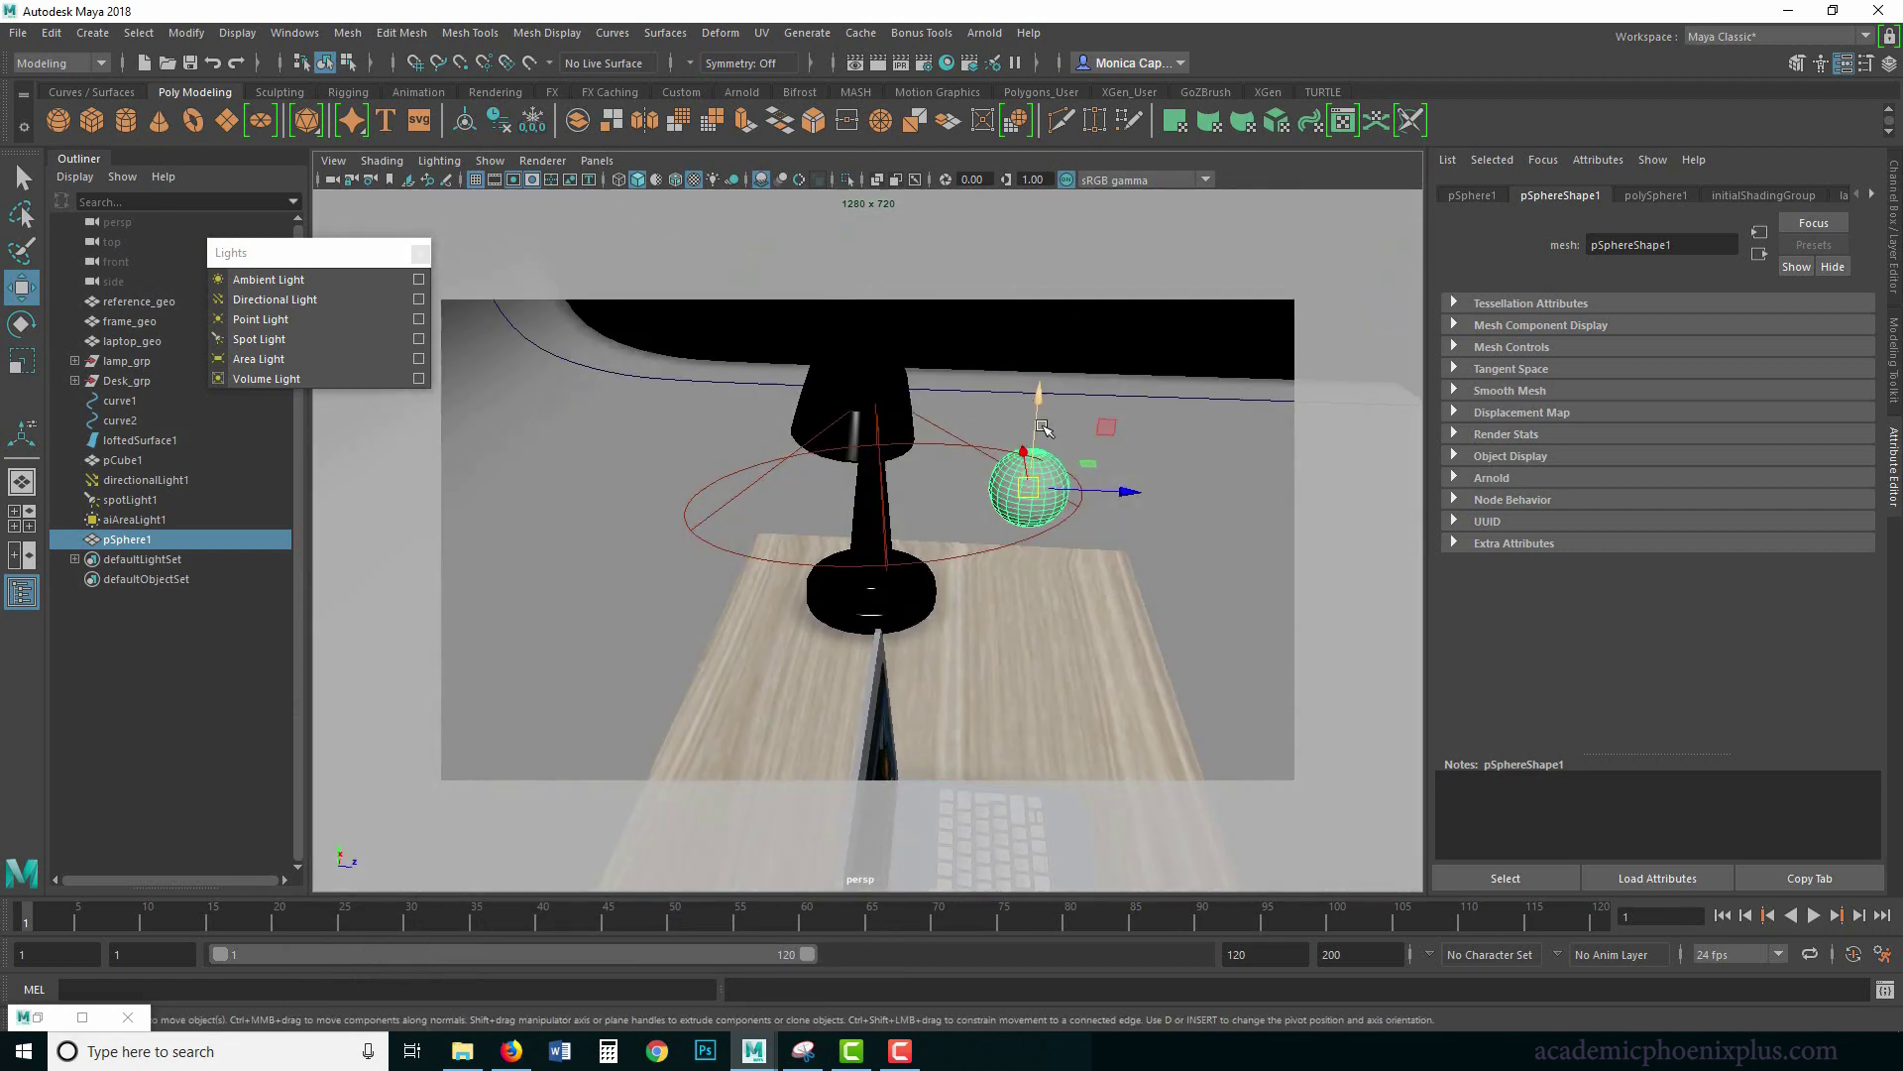
pyautogui.moveTo(849, 413); pyautogui.dragTo(851, 387, button='middle')
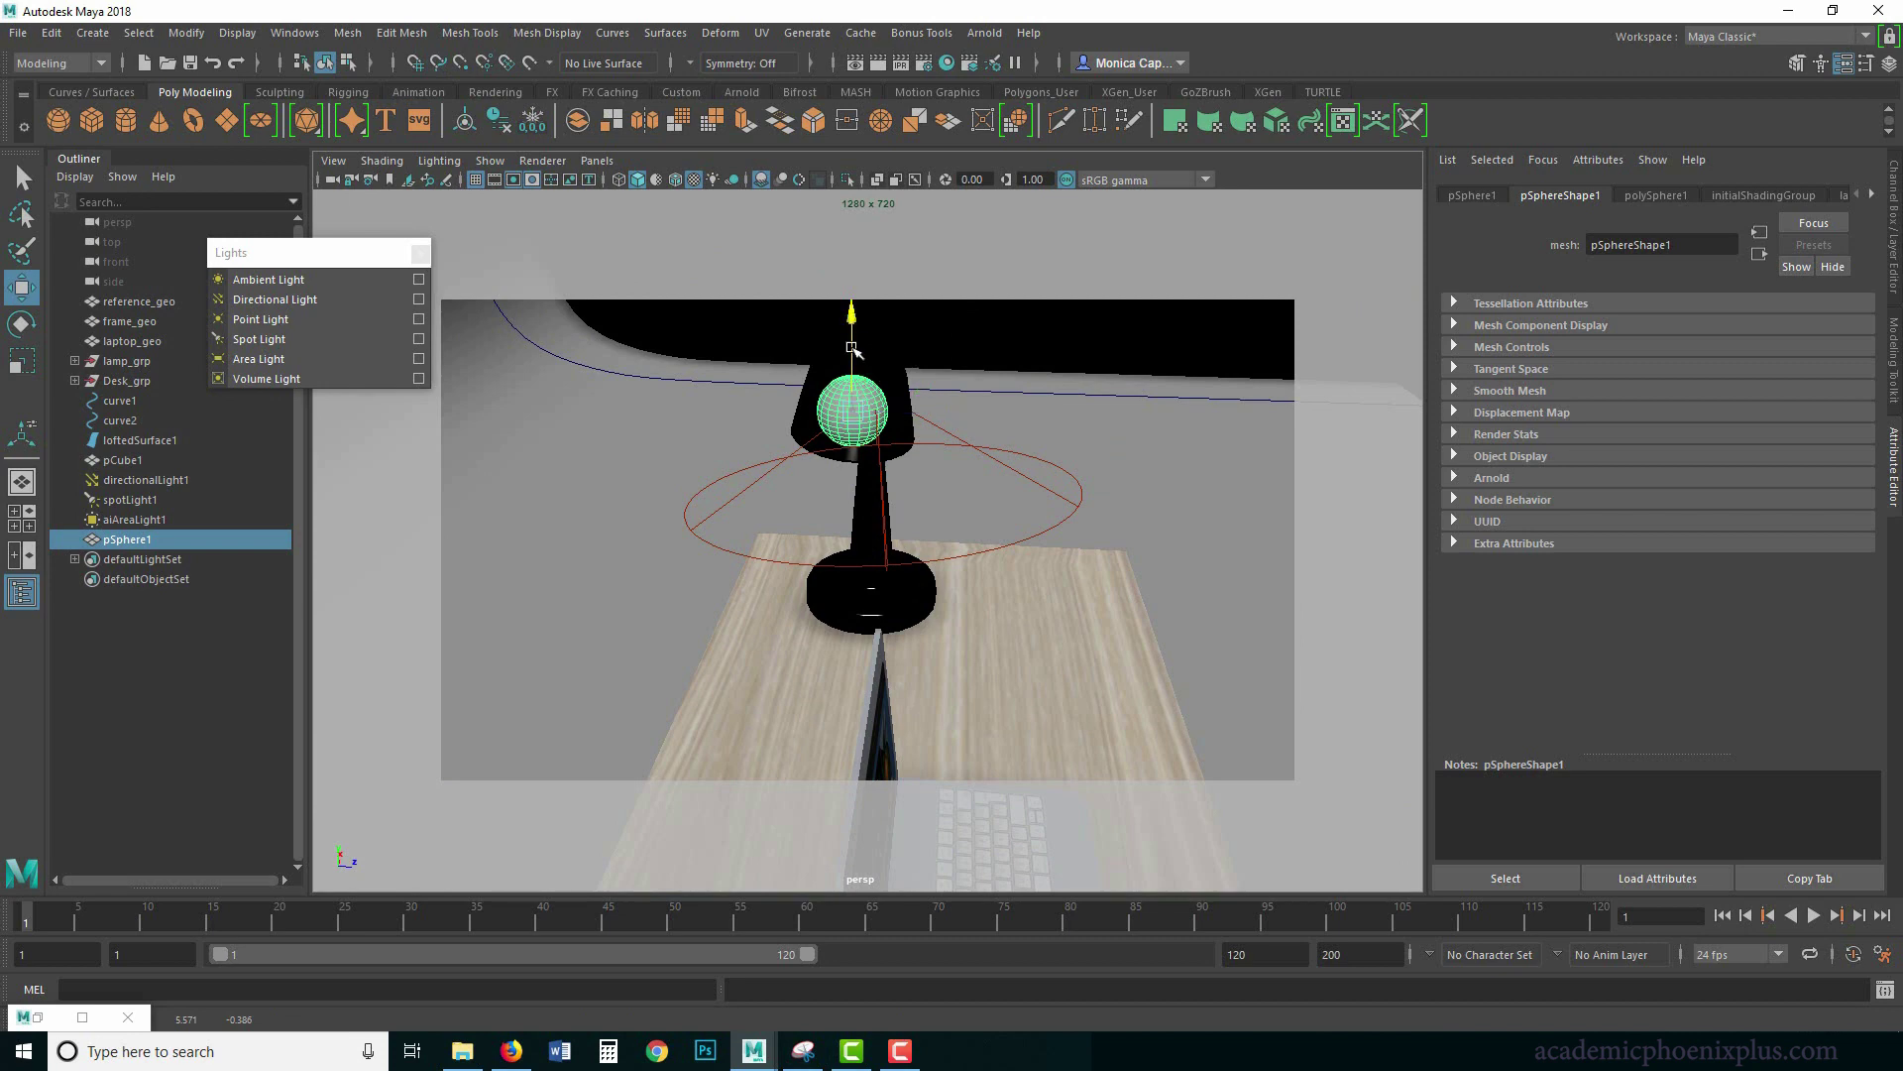
pyautogui.keyDown('alt'); pyautogui.moveTo(977, 344); pyautogui.dragTo(1039, 472); pyautogui.keyUp('alt')
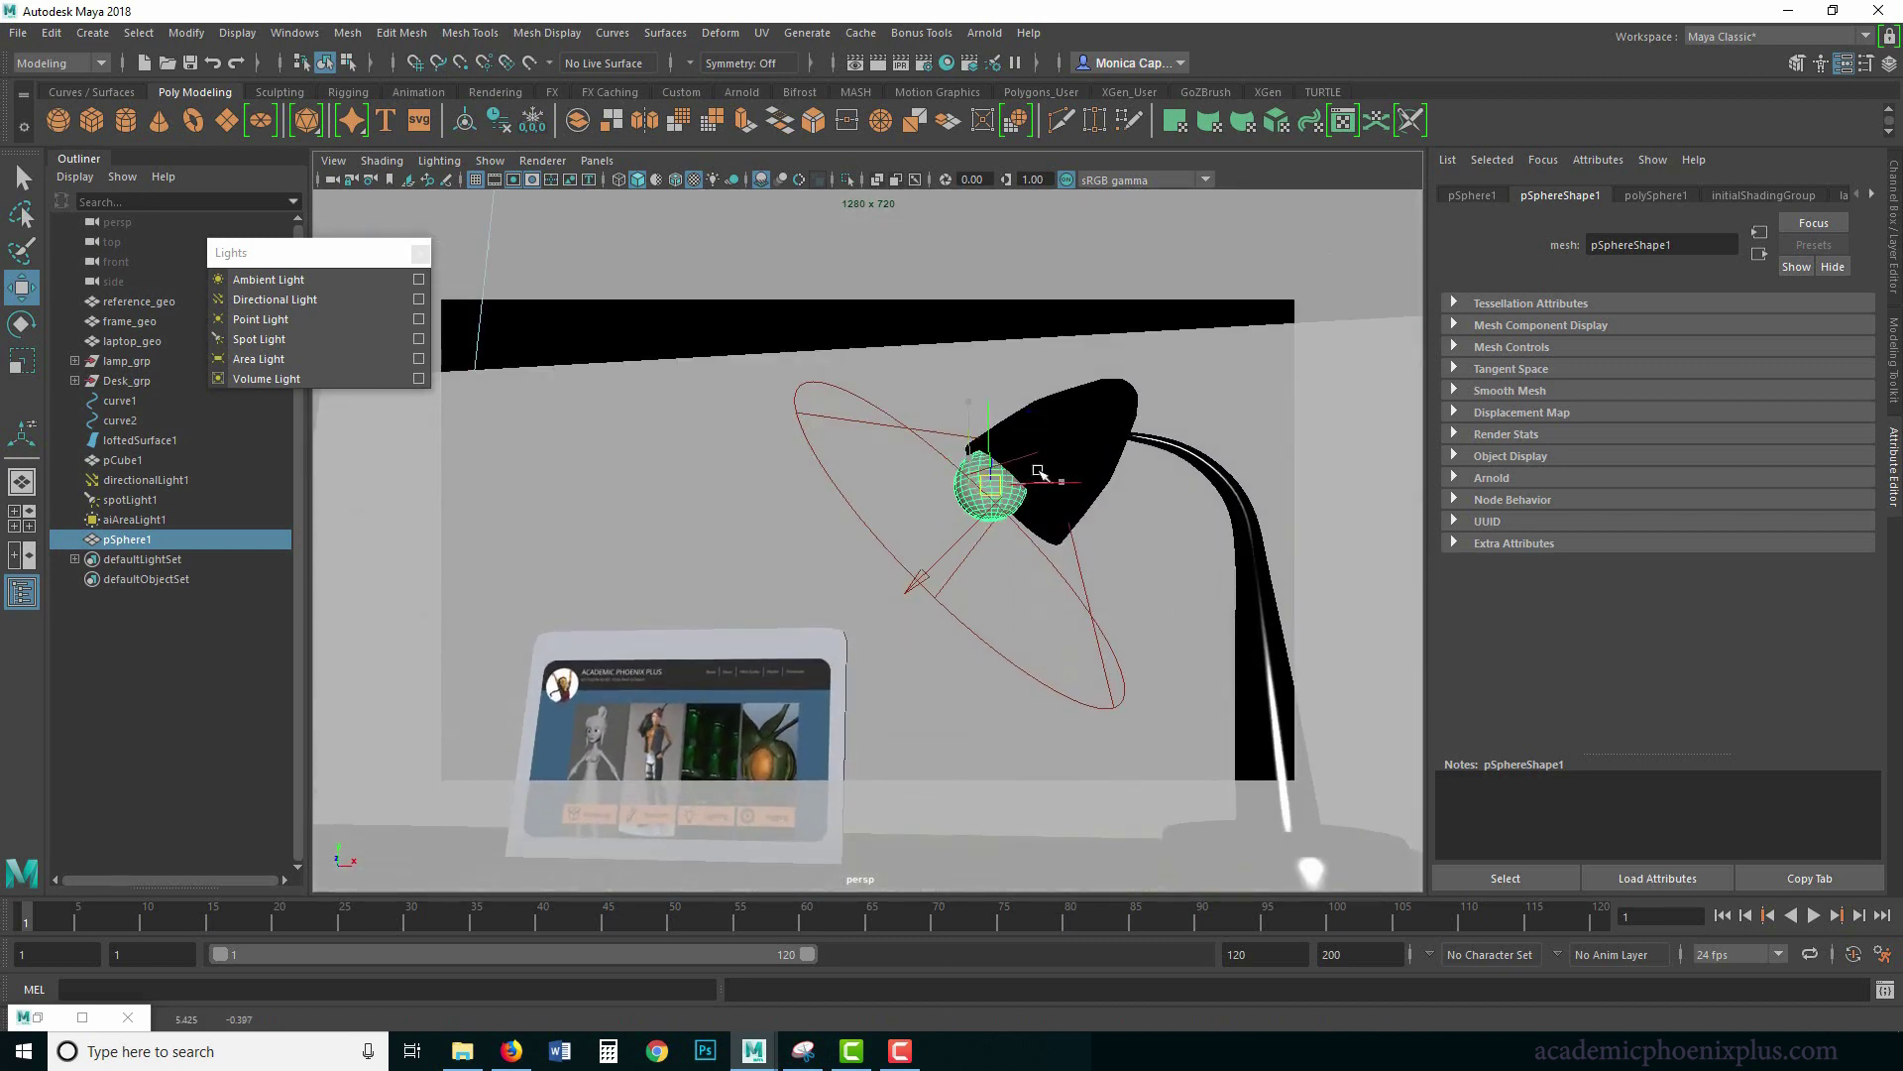
pyautogui.click(1013, 543)
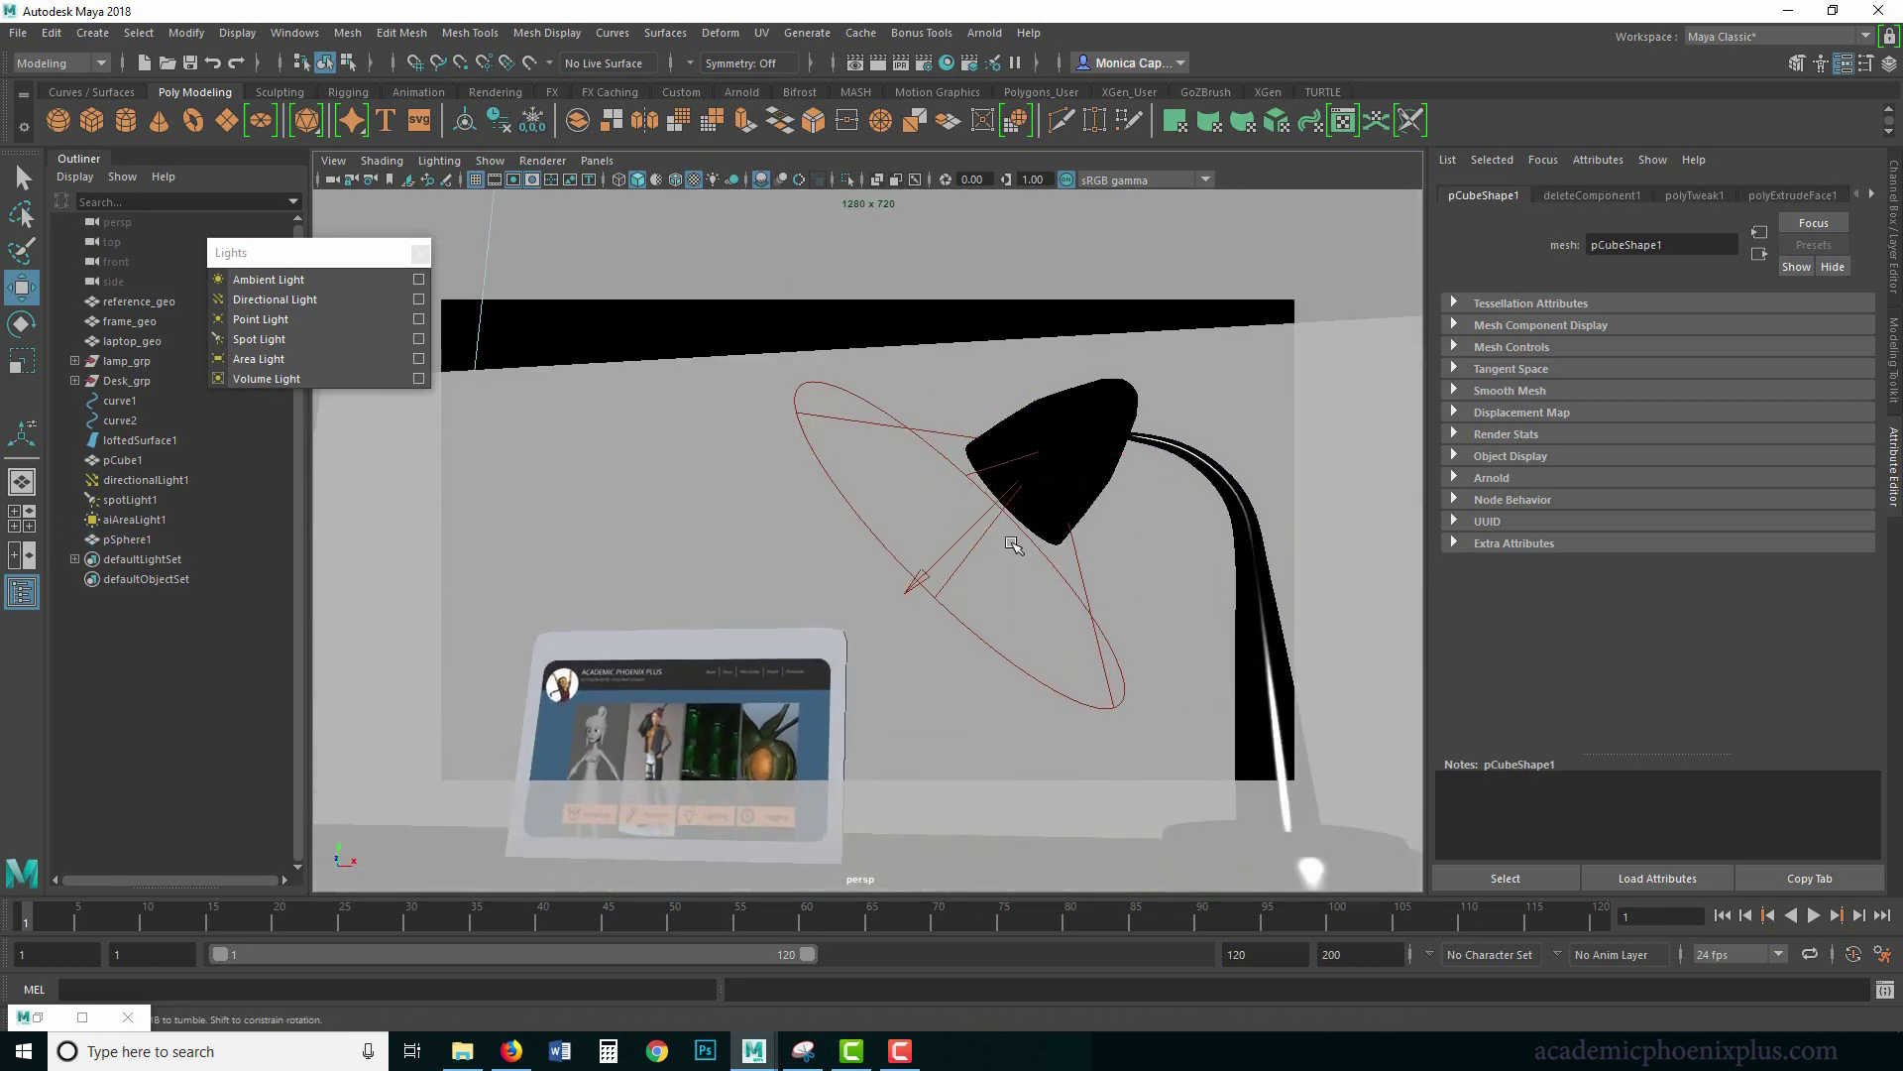
pyautogui.keyDown('alt'); pyautogui.moveTo(1013, 544); pyautogui.dragTo(914, 485); pyautogui.keyUp('alt')
pyautogui.click(933, 507)
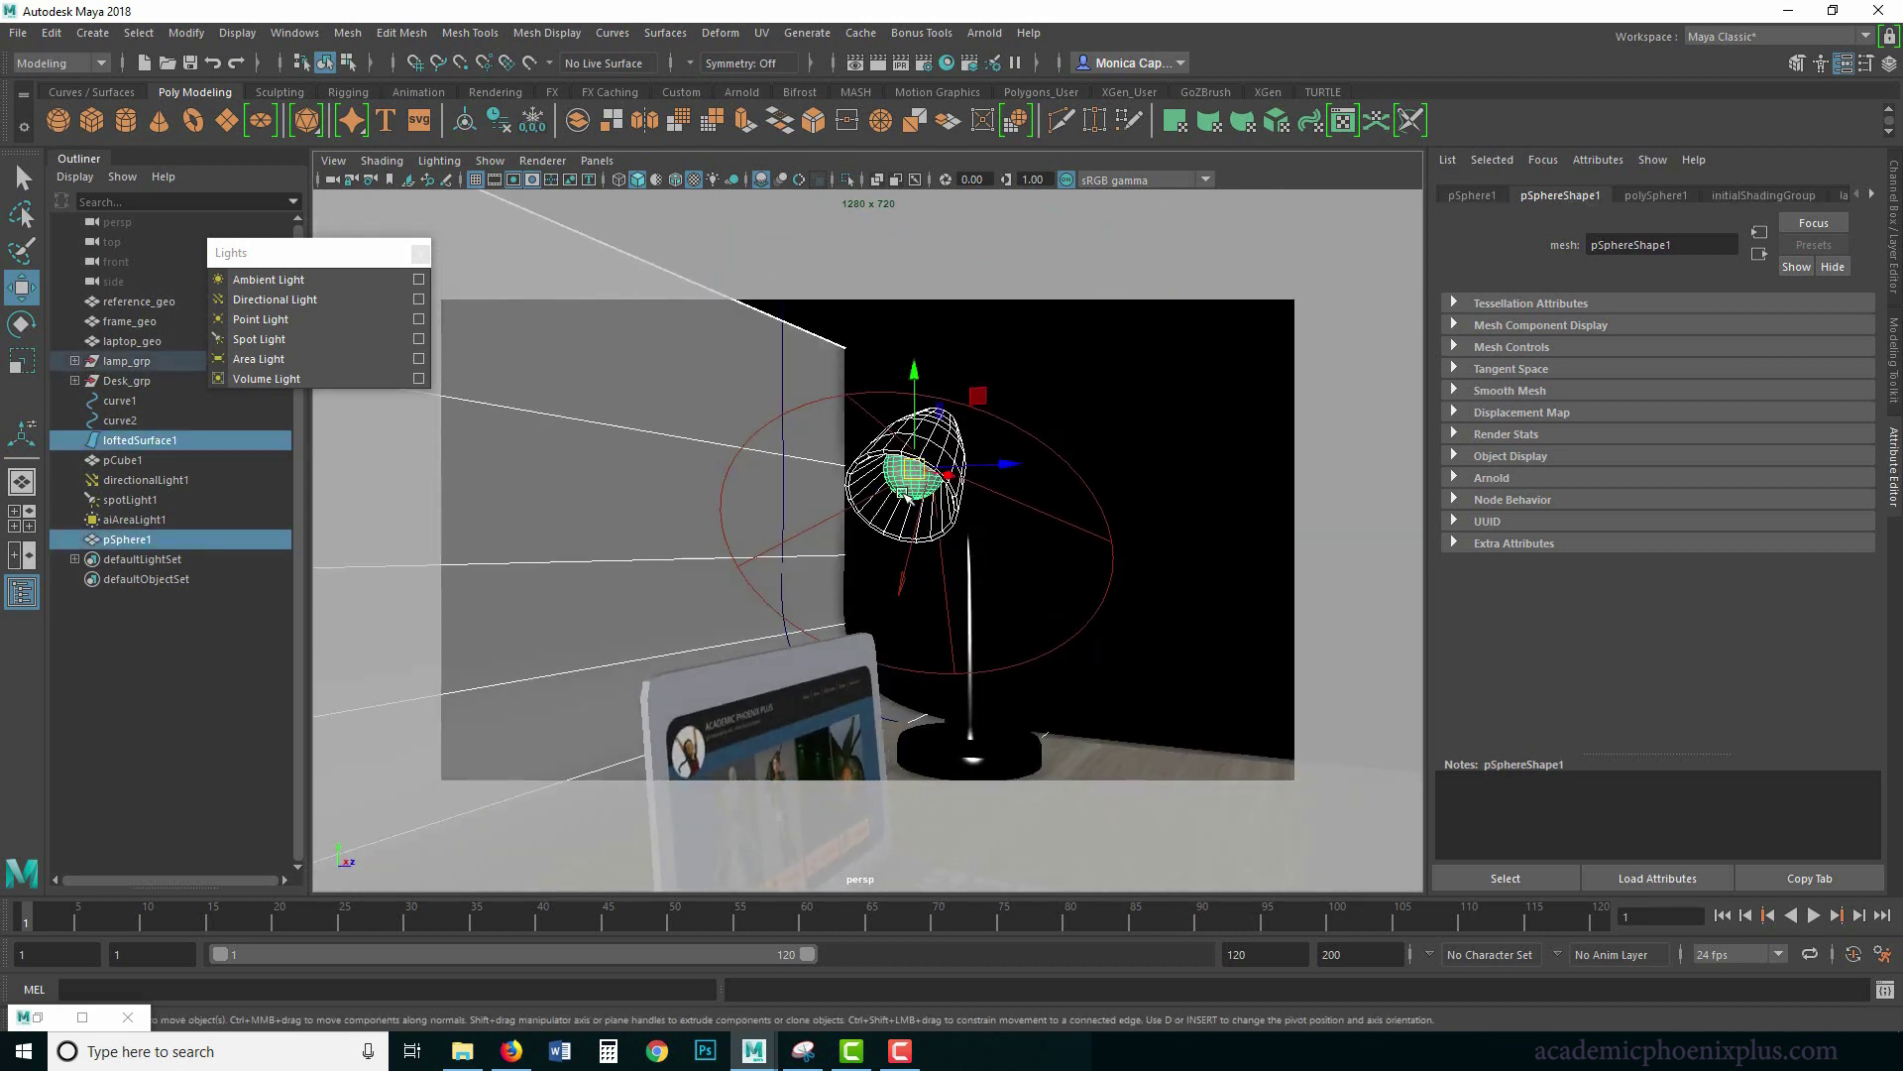
pyautogui.moveTo(1006, 468); pyautogui.dragTo(1013, 467)
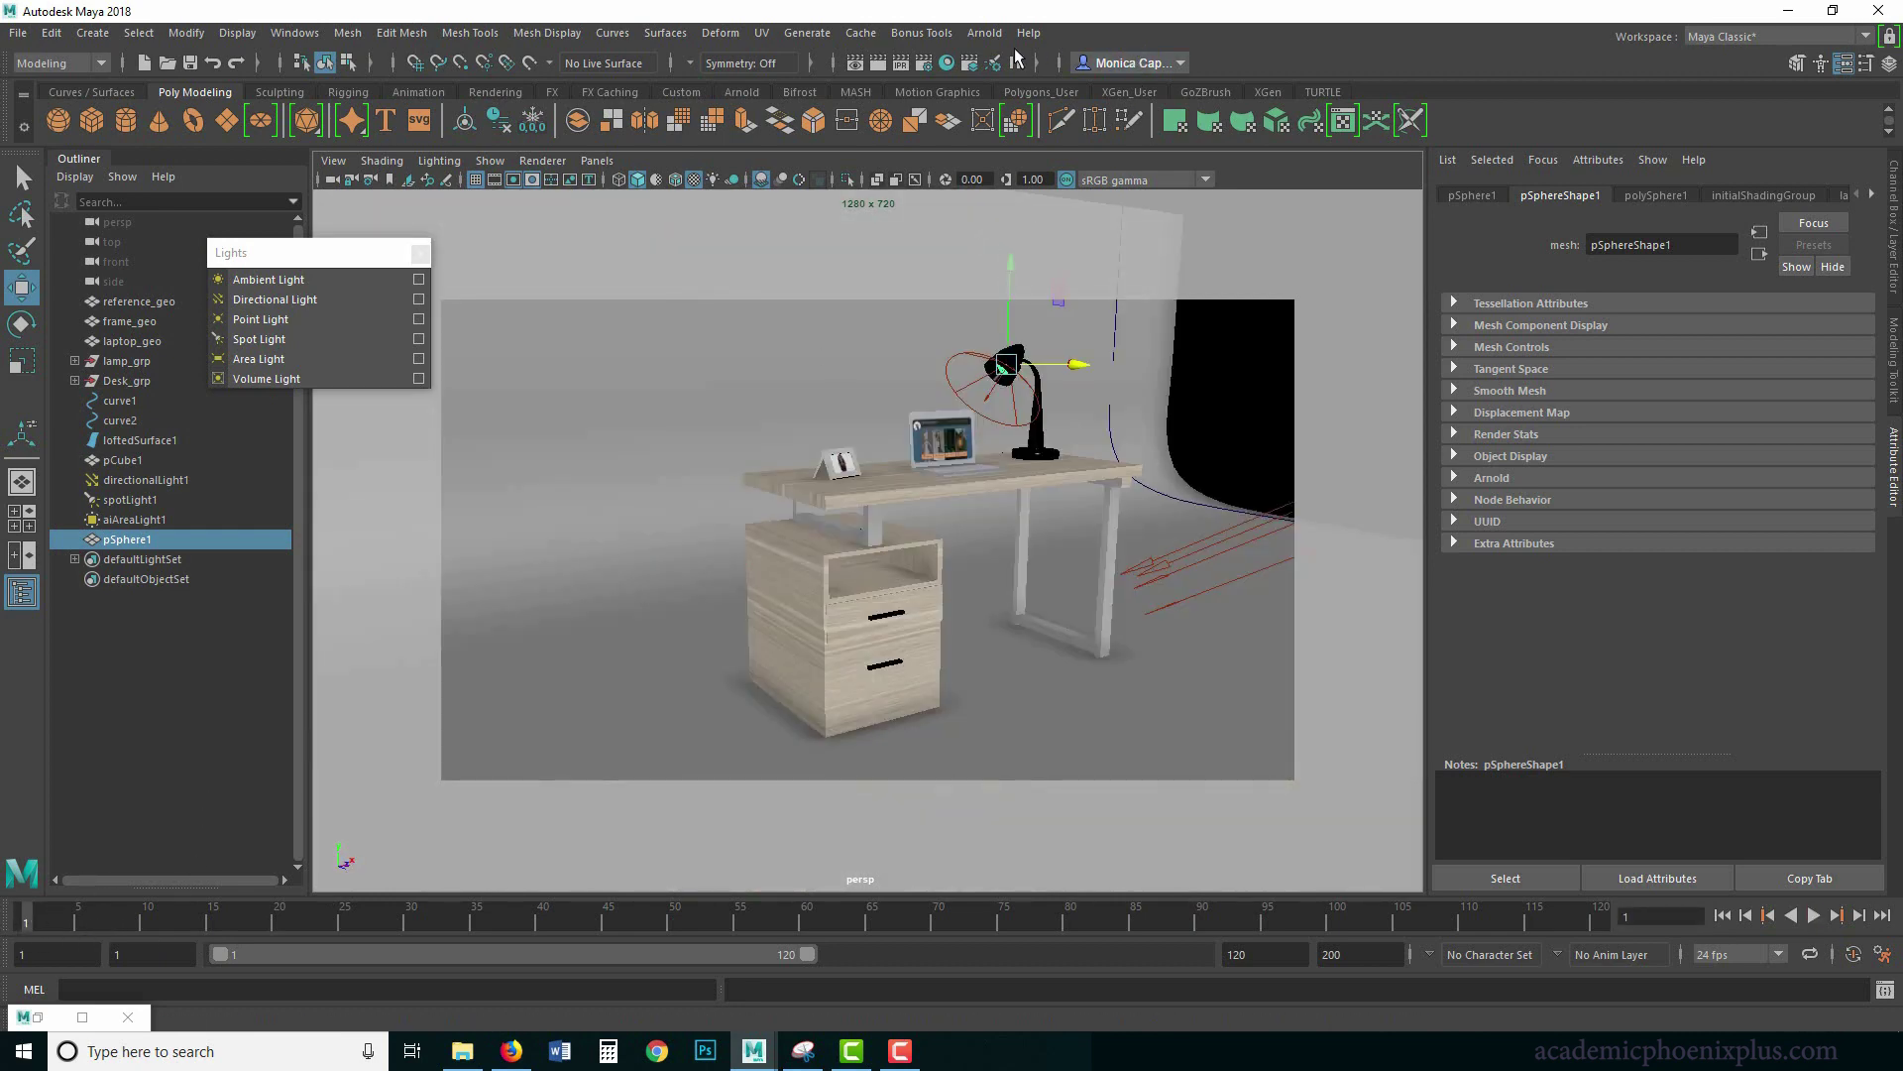
# Render the desk view in the Arnold RenderView to check the bulb's effect on the lamp light.
pyautogui.click(985, 33)
pyautogui.click(1004, 69)
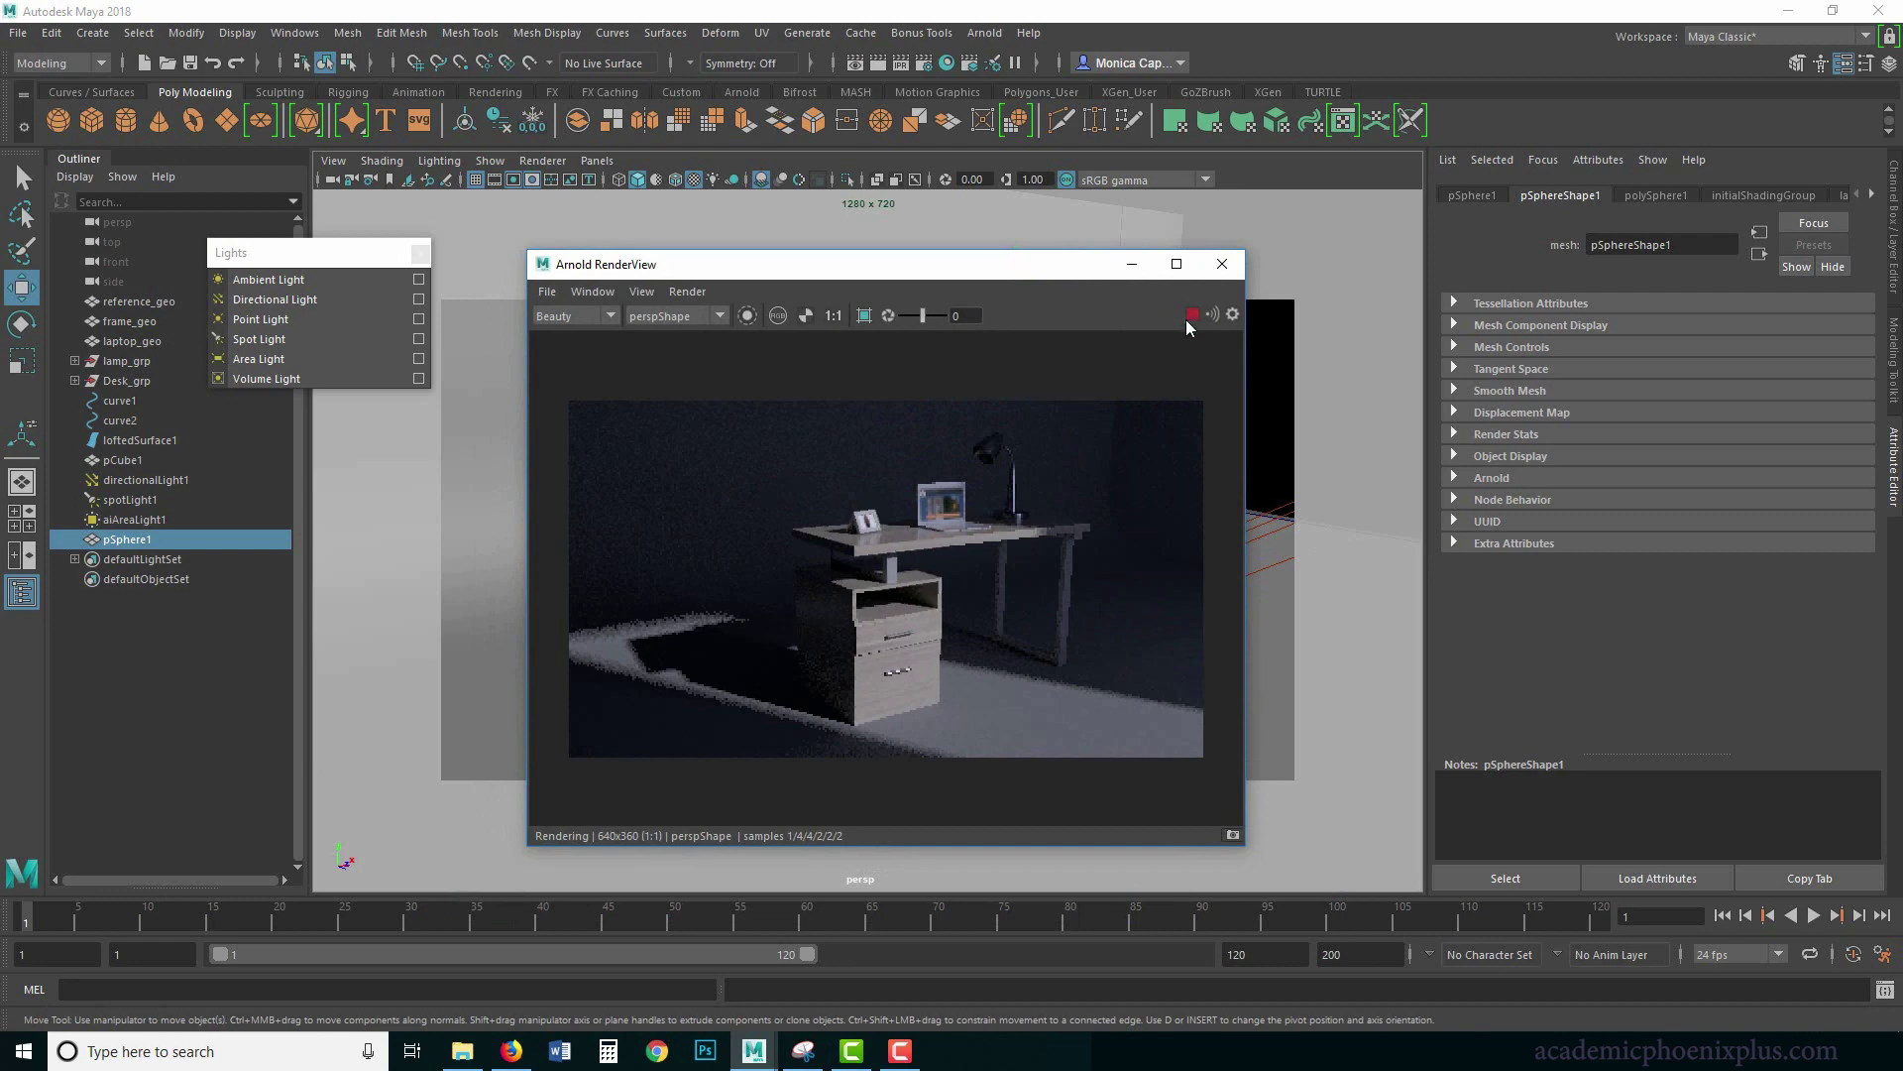
pyautogui.click(957, 513)
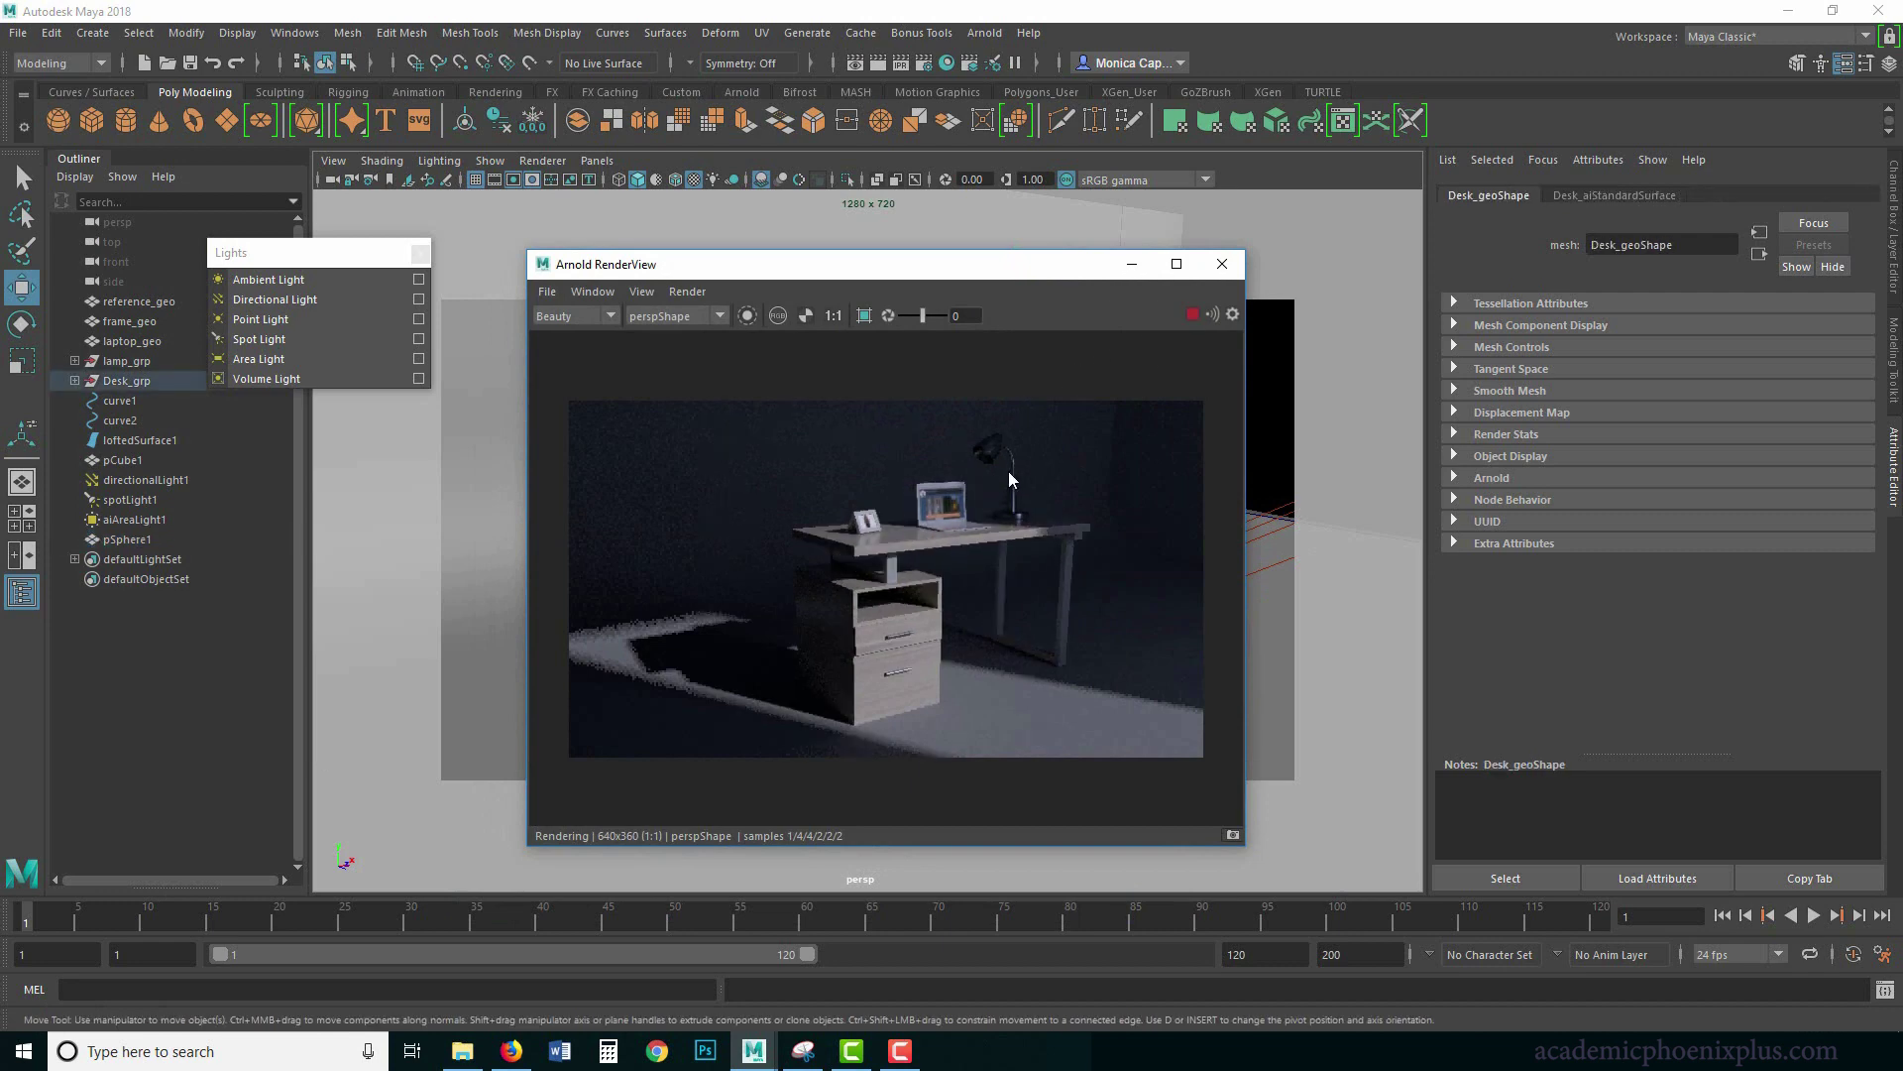
pyautogui.click(1131, 264)
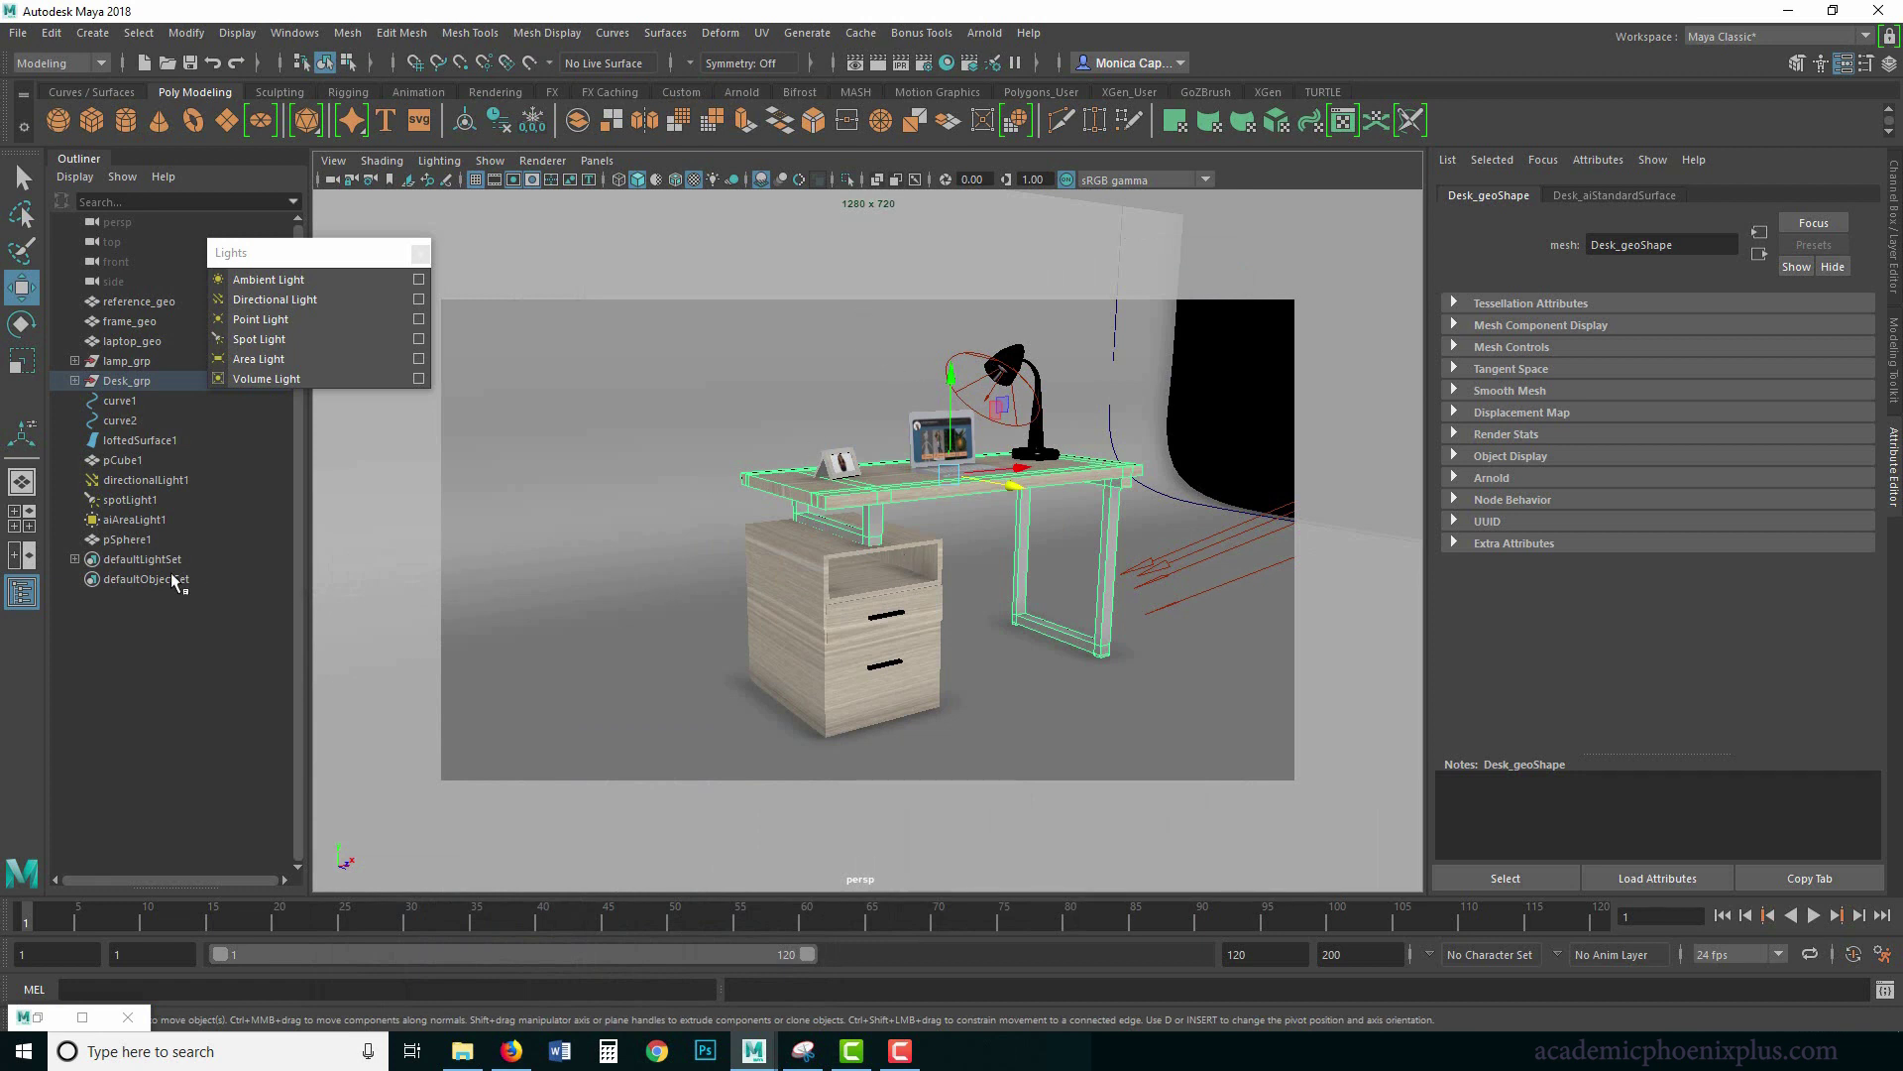
# Turn off Casts Shadows and Self Shadows in the bulb sphere's Arnold visibility settings.
pyautogui.click(125, 541)
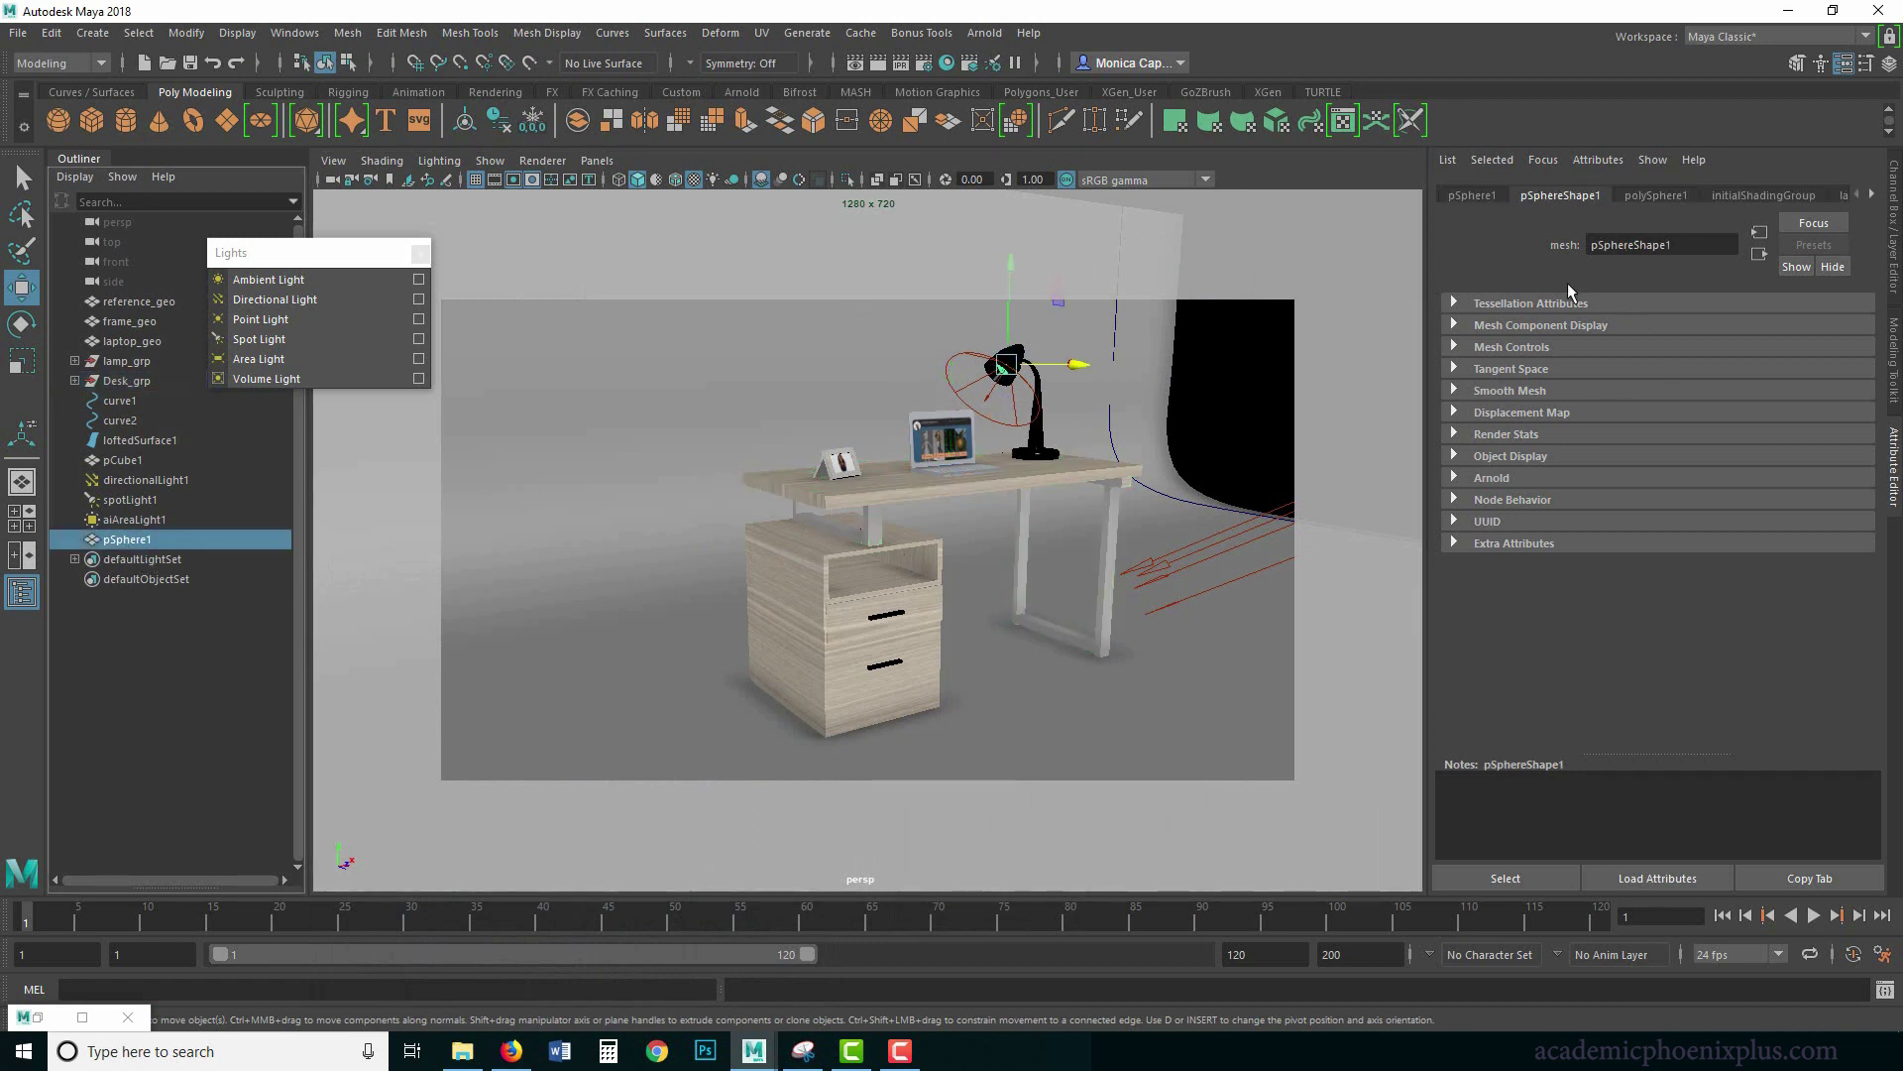
pyautogui.click(1657, 198)
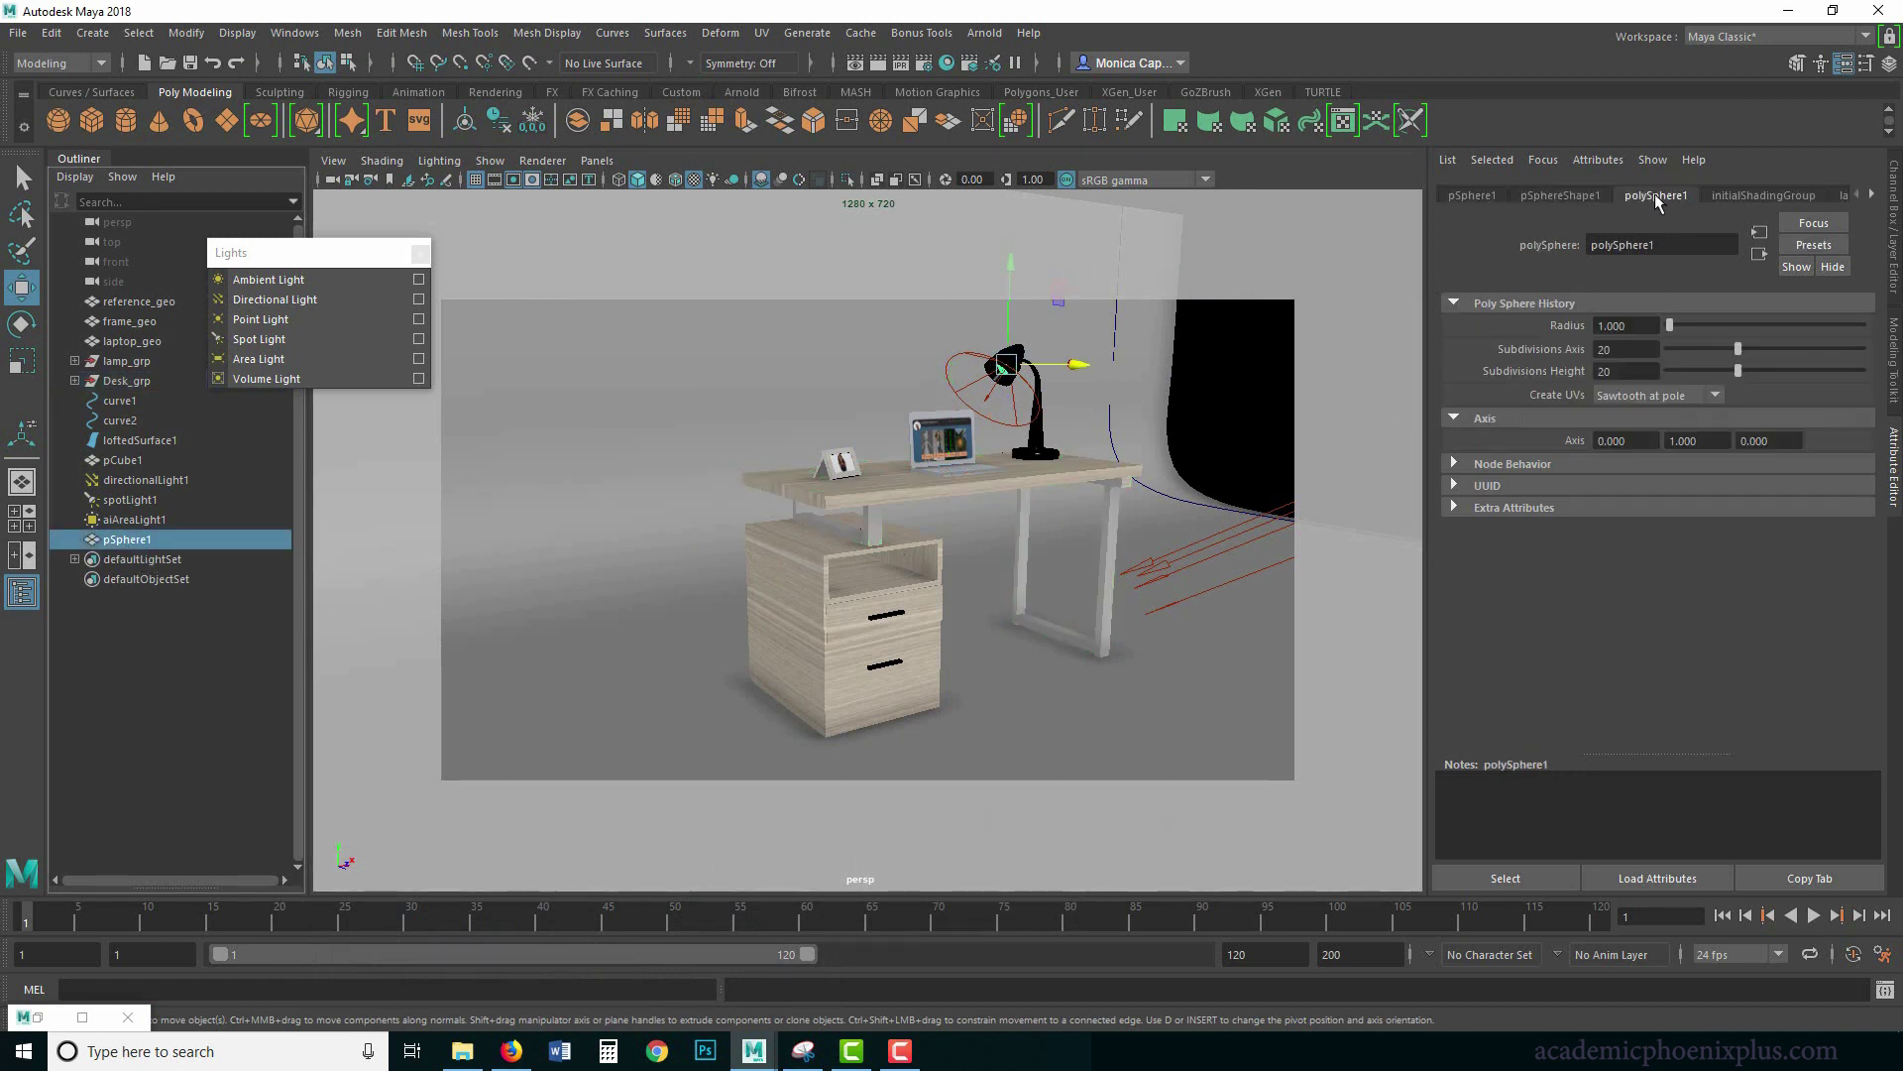
pyautogui.click(1561, 194)
pyautogui.click(1521, 477)
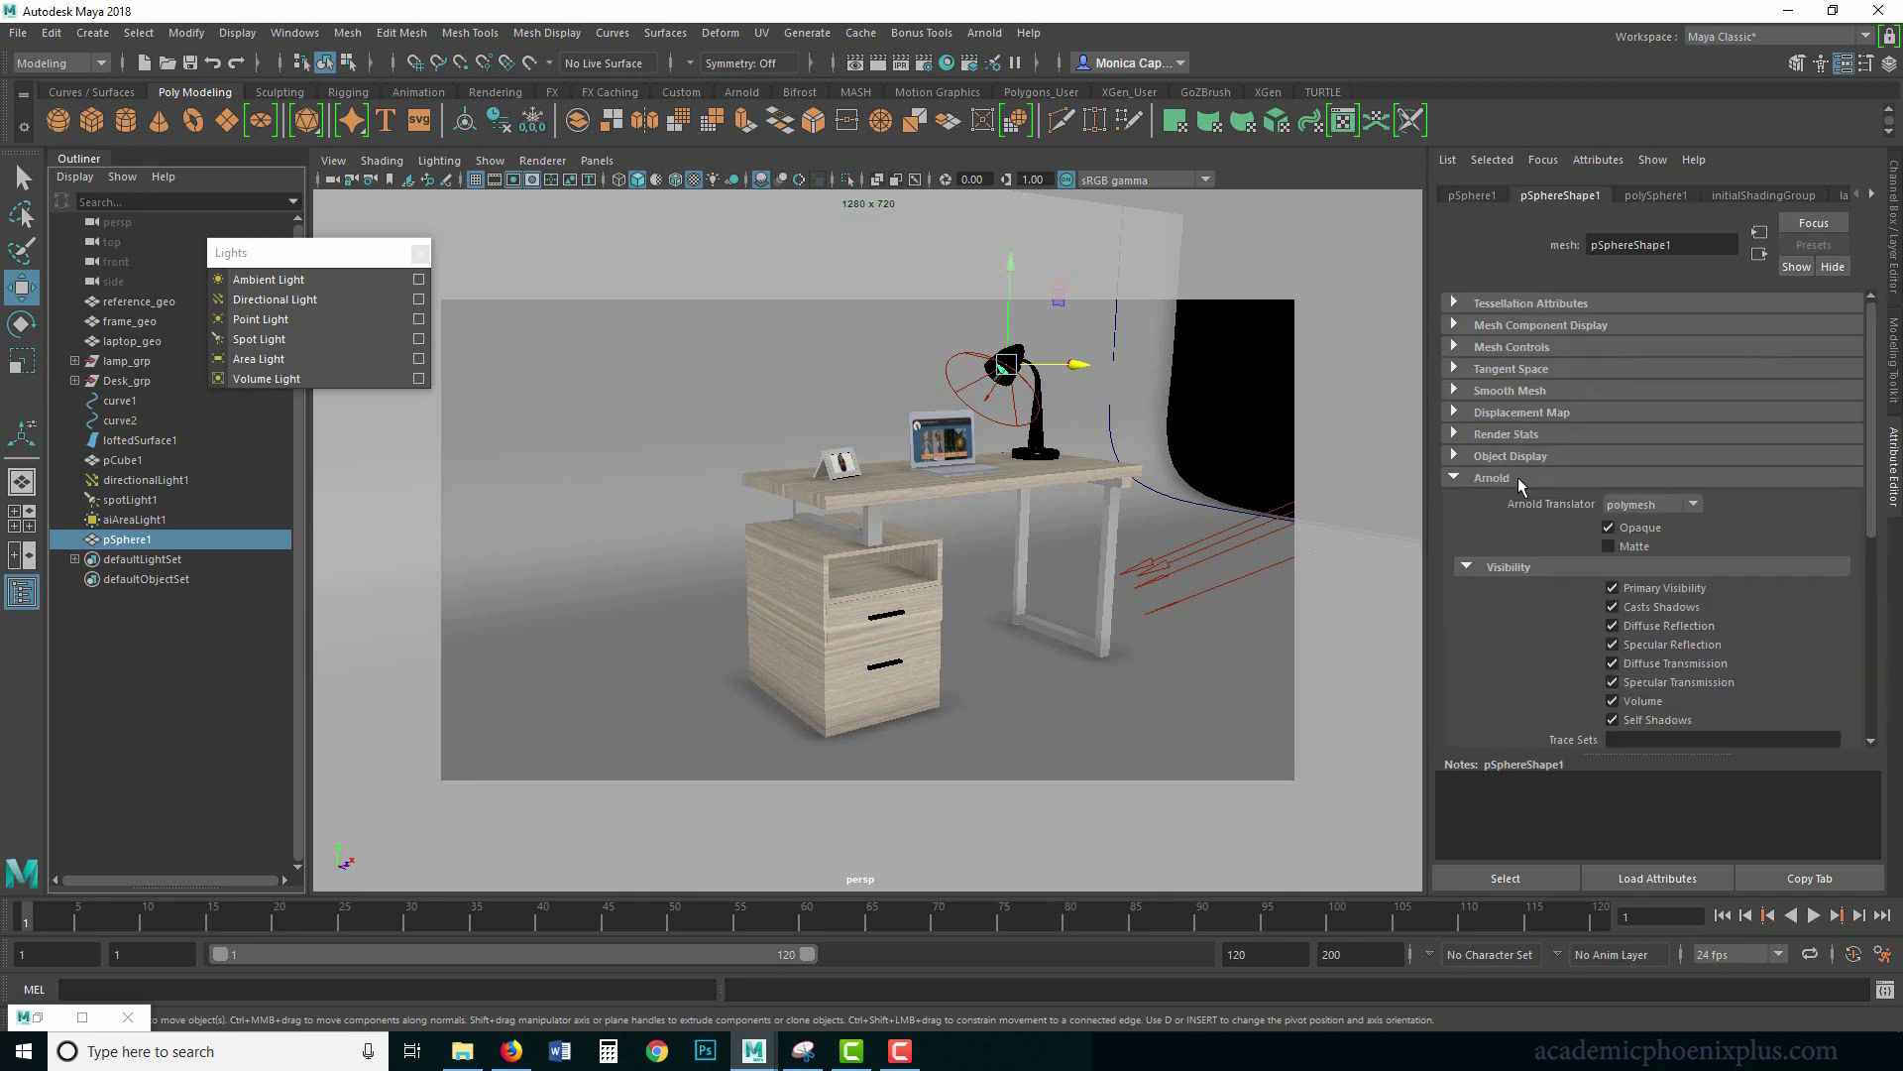
pyautogui.click(1683, 609)
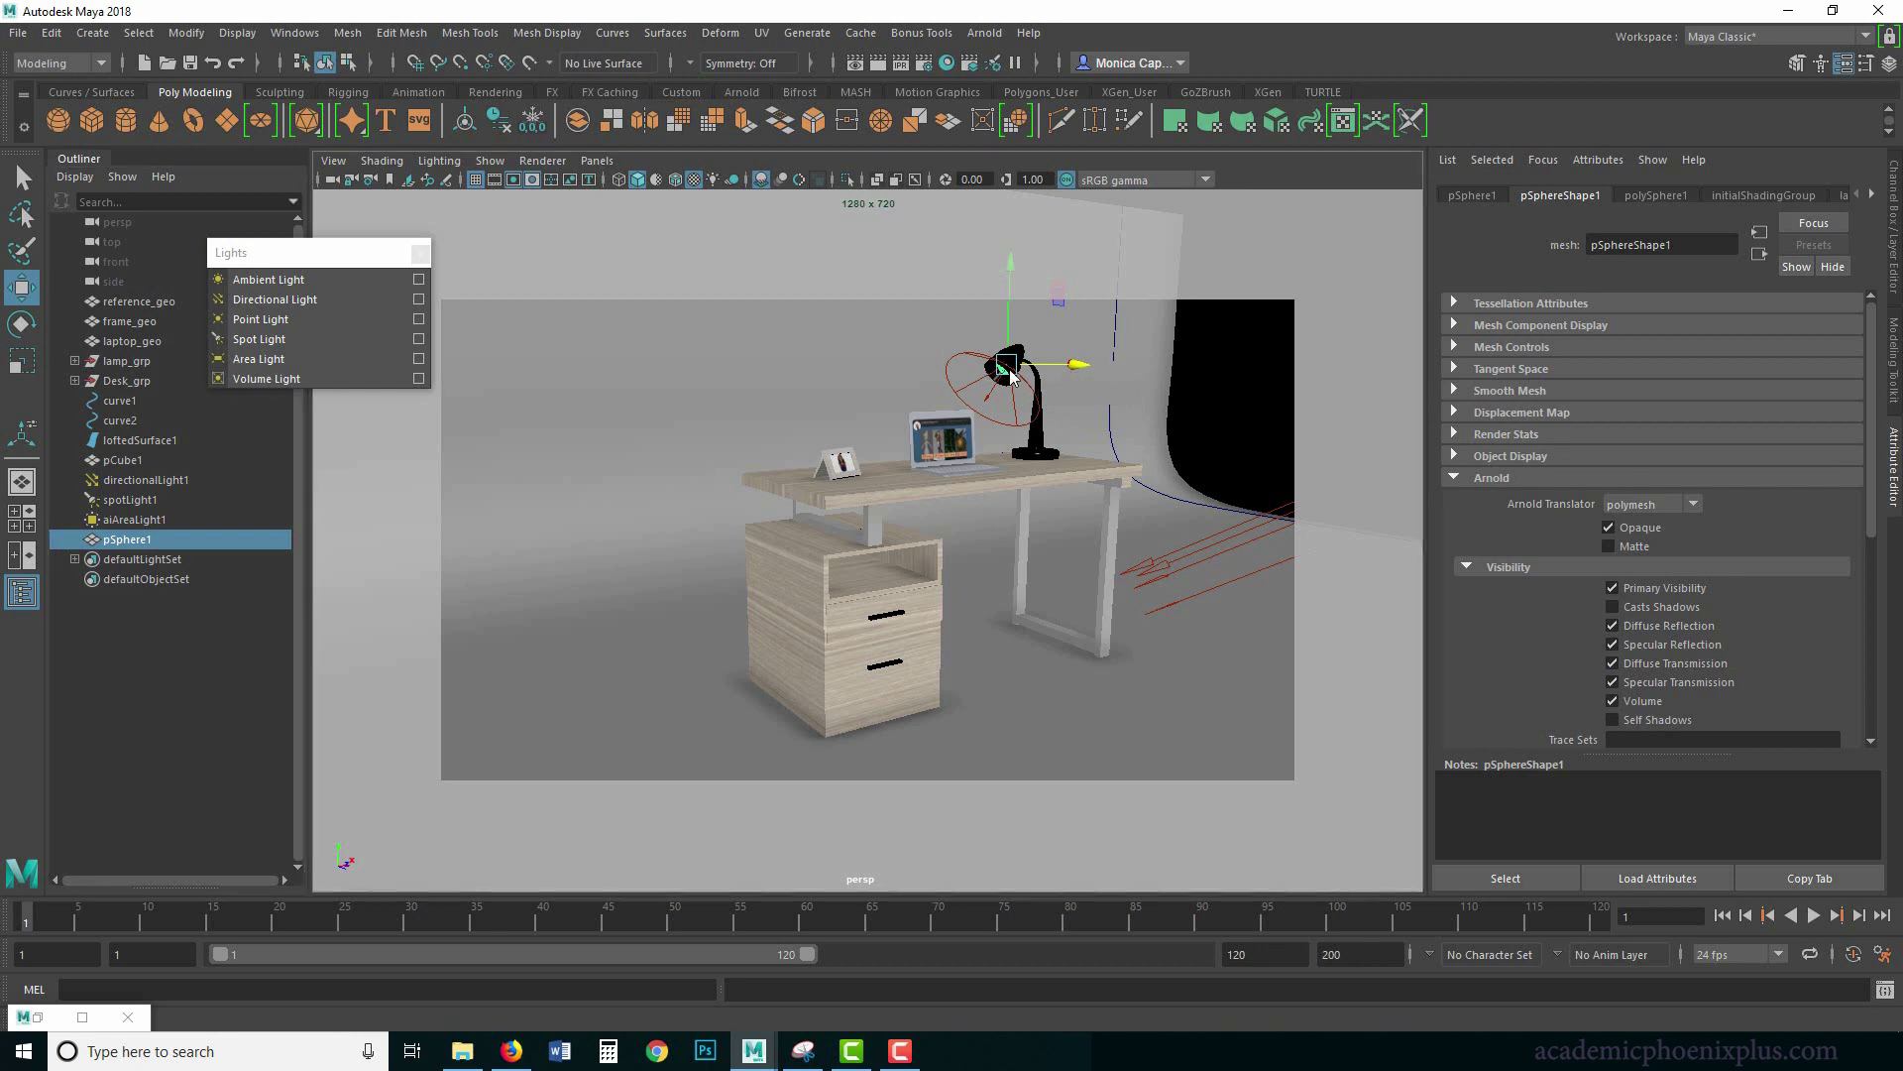
# Assign a new Arnold aiStandardSurface material to the bulb sphere.
pyautogui.moveTo(1010, 376); pyautogui.dragTo(1006, 854, button='right')
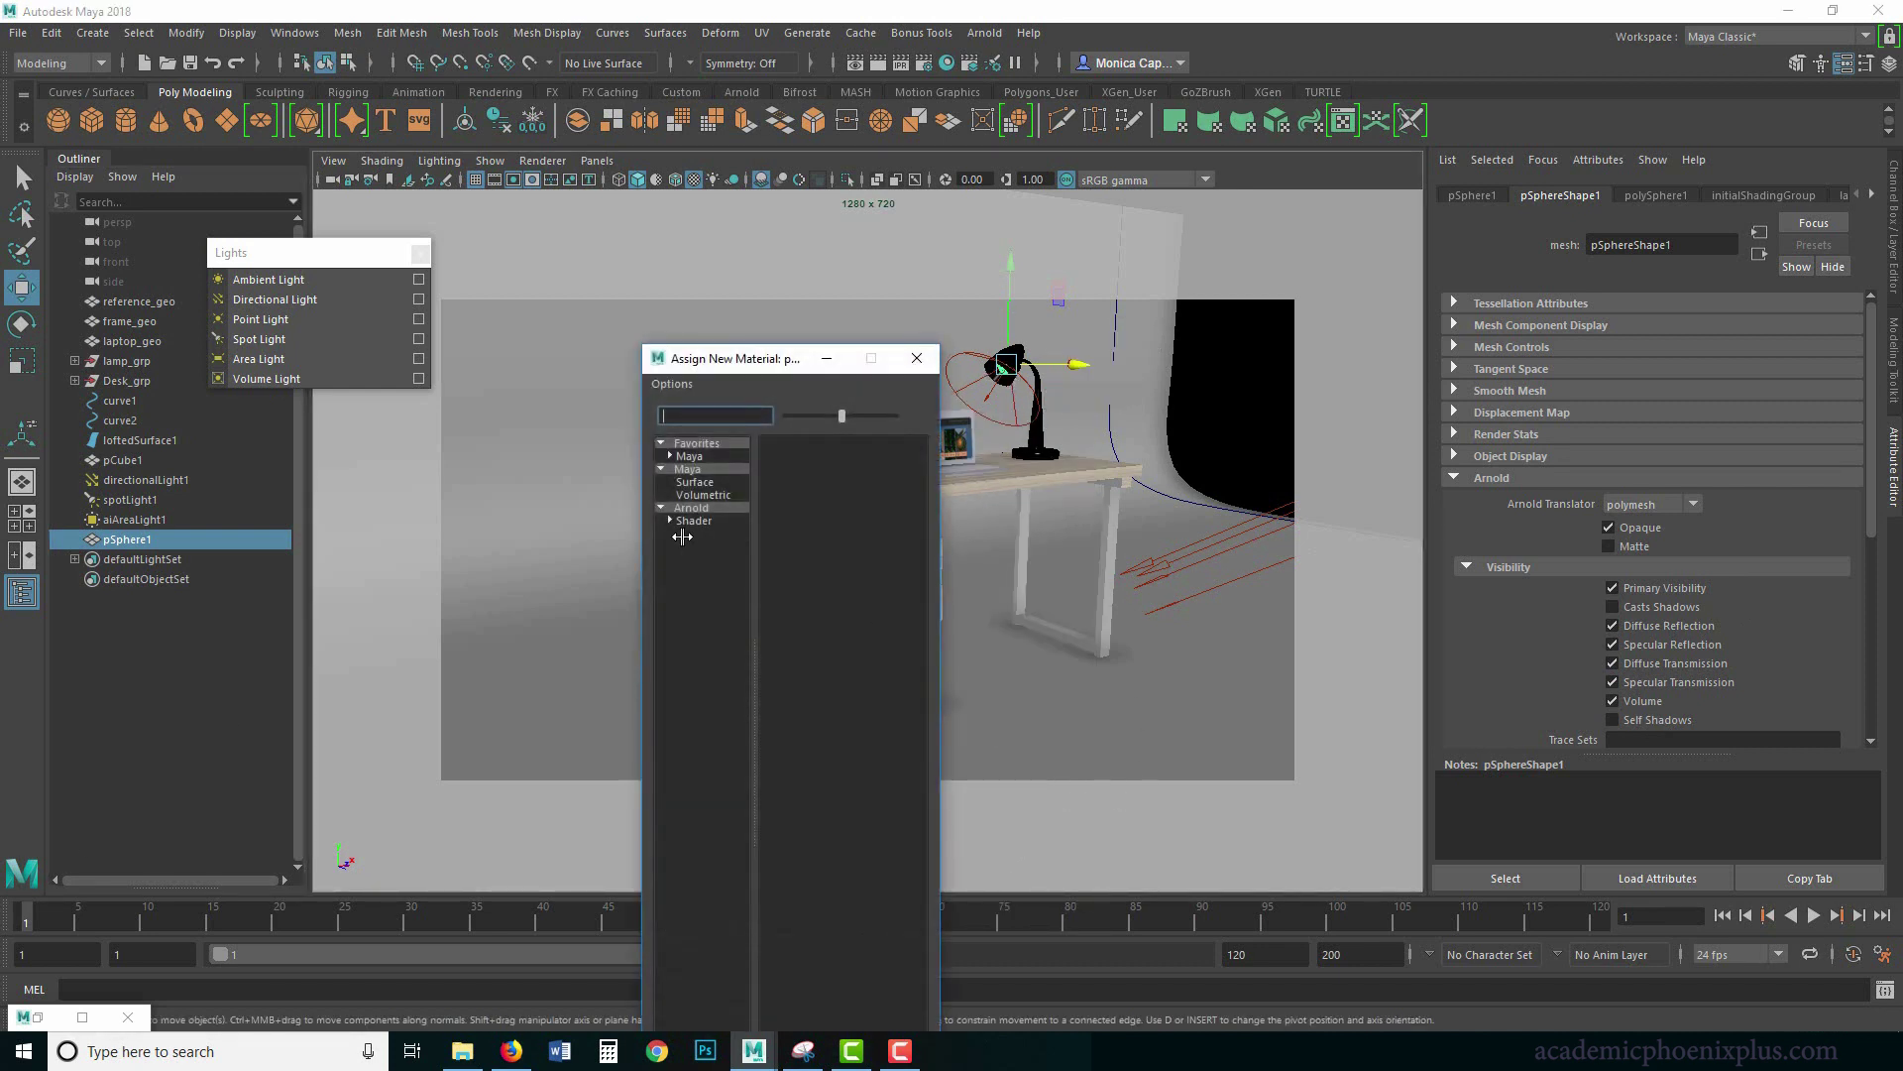
pyautogui.click(691, 508)
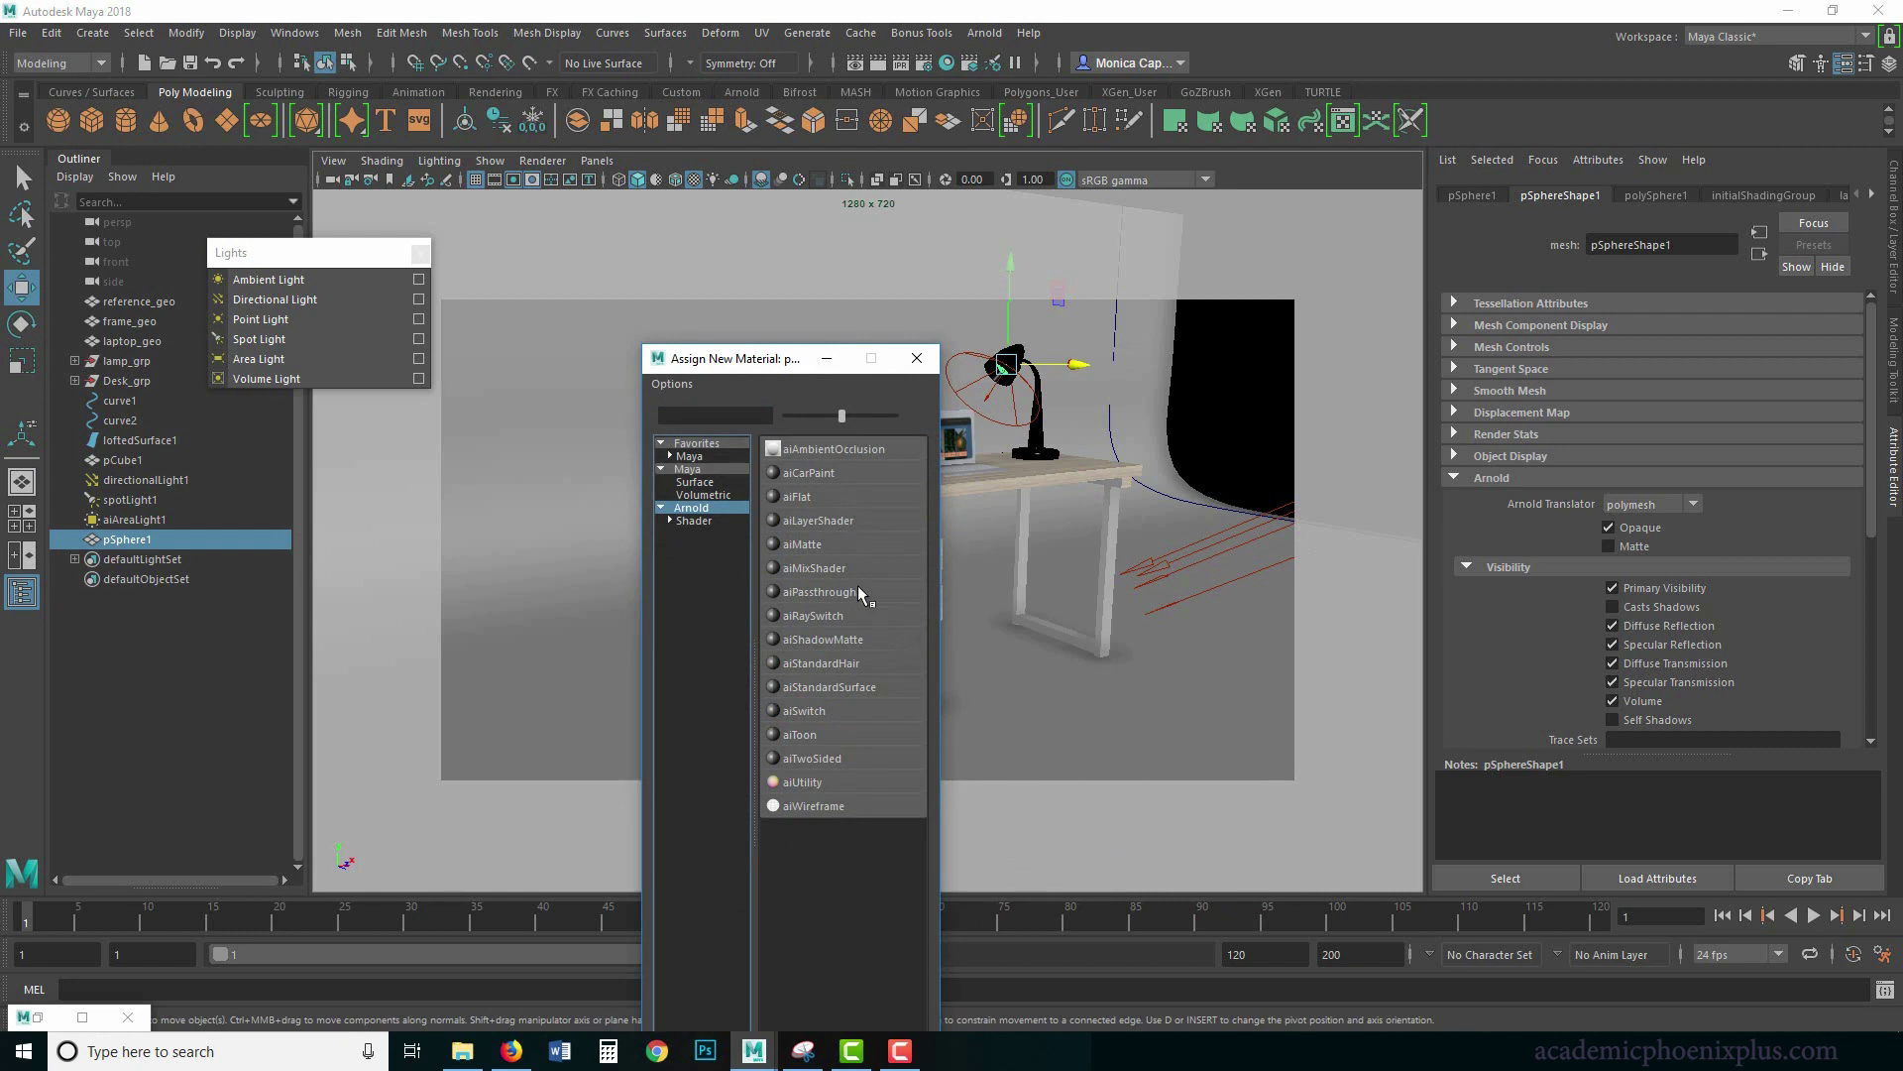
pyautogui.click(849, 687)
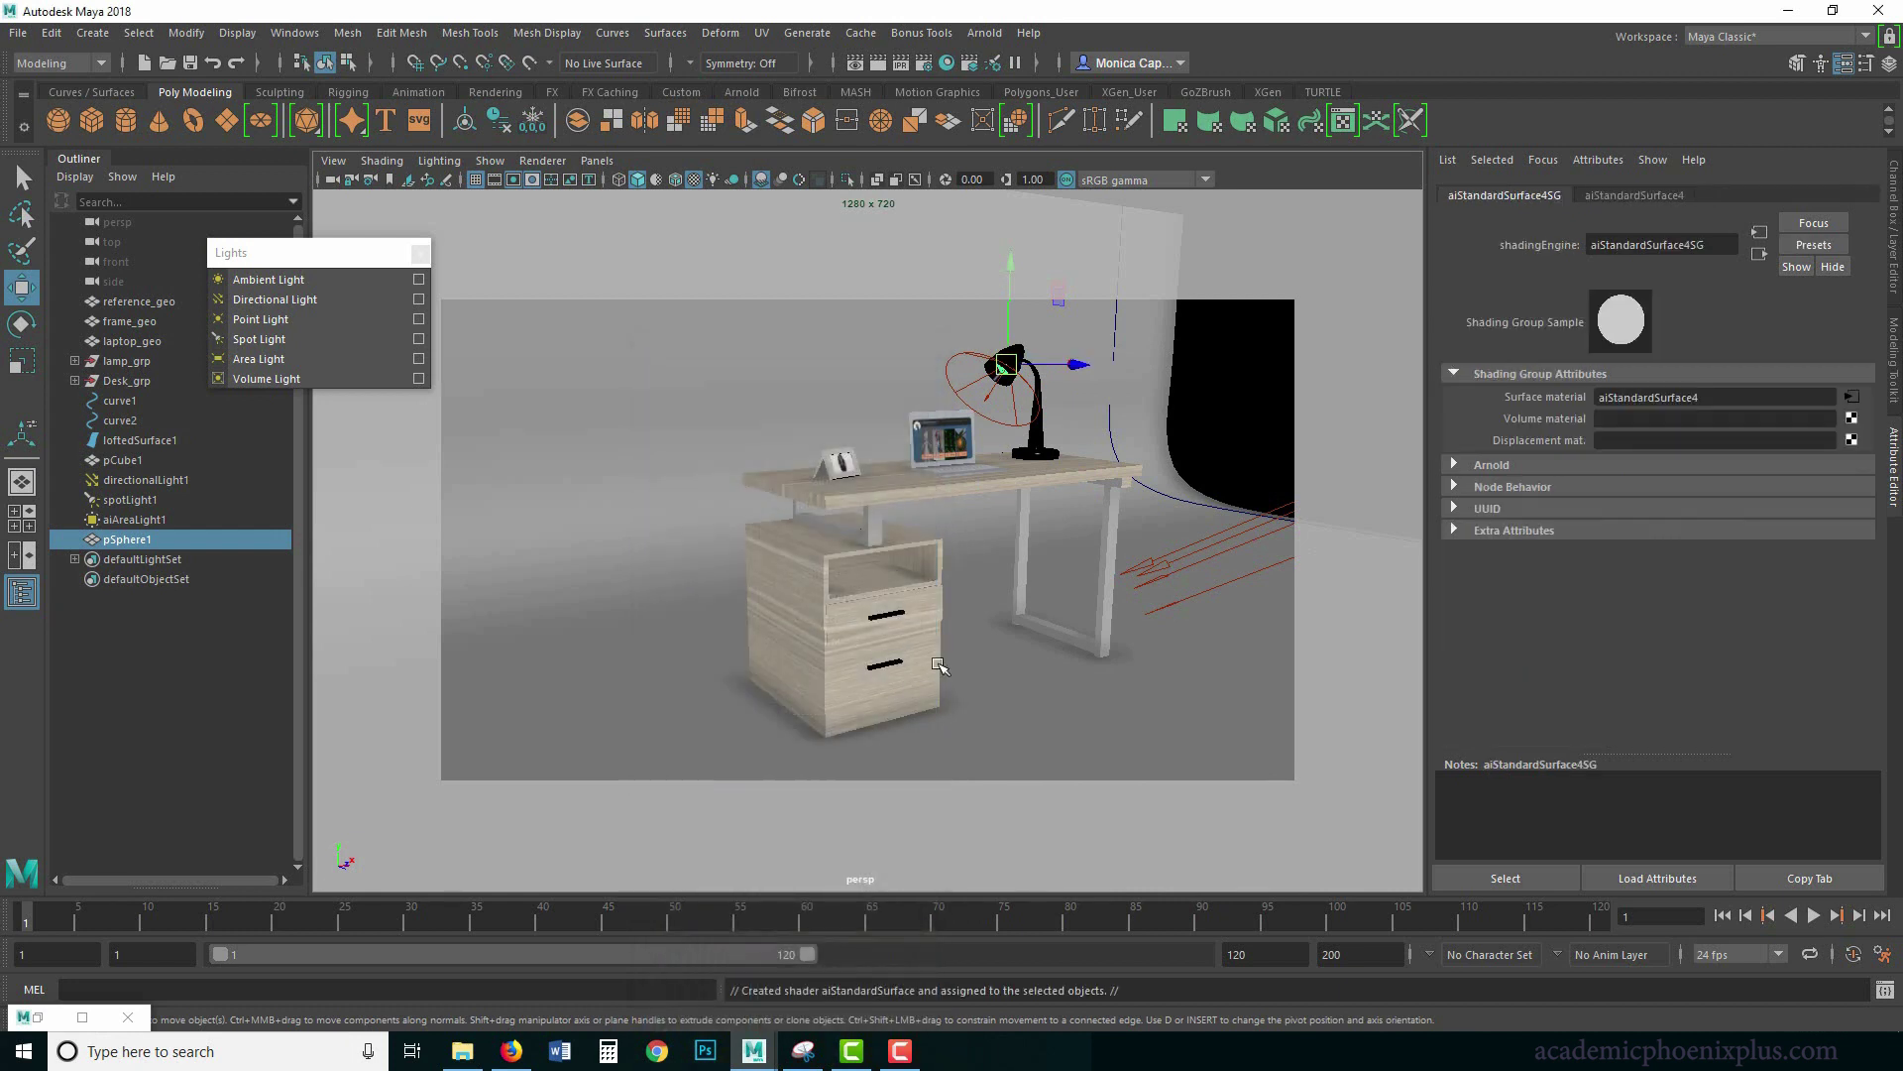
# Set the bulb material's emission weight to 1 and bring back the Arnold RenderView.
pyautogui.click(1666, 196)
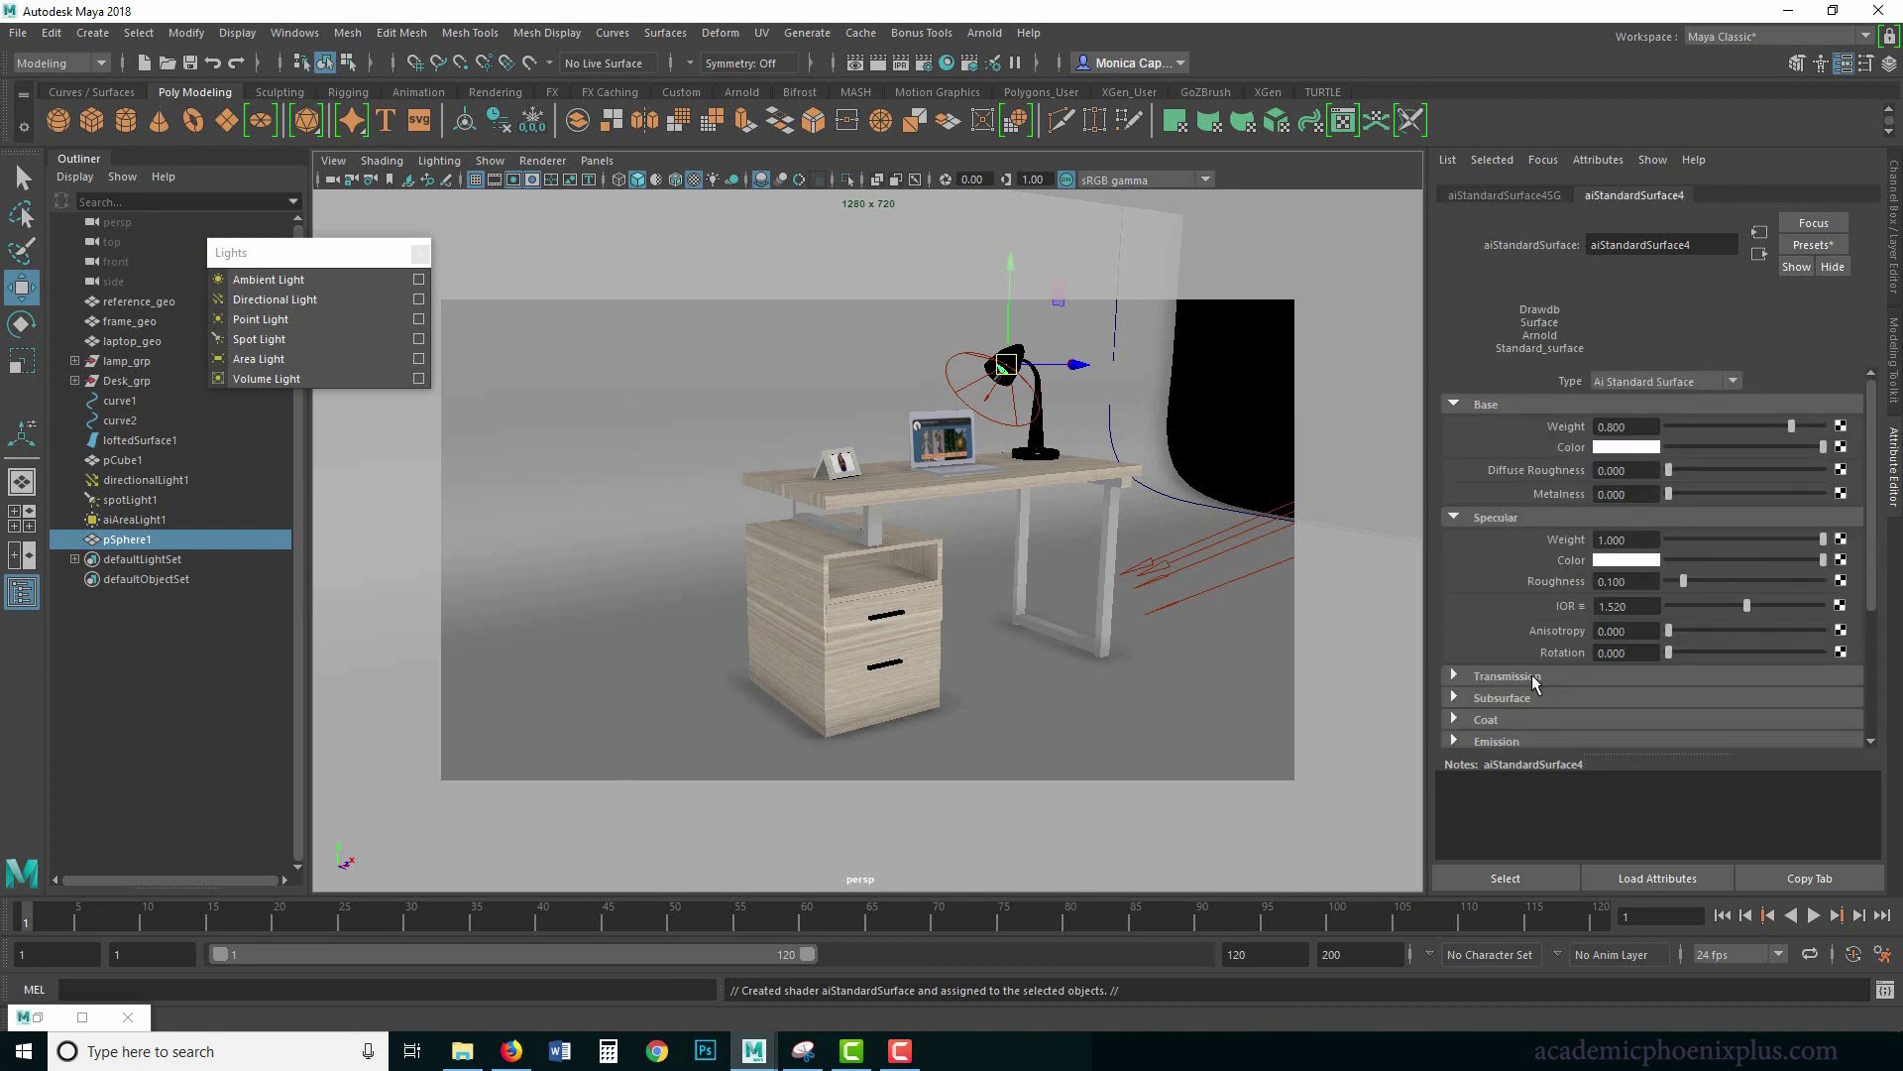
pyautogui.scroll(-3, 1881, 587)
pyautogui.click(1497, 539)
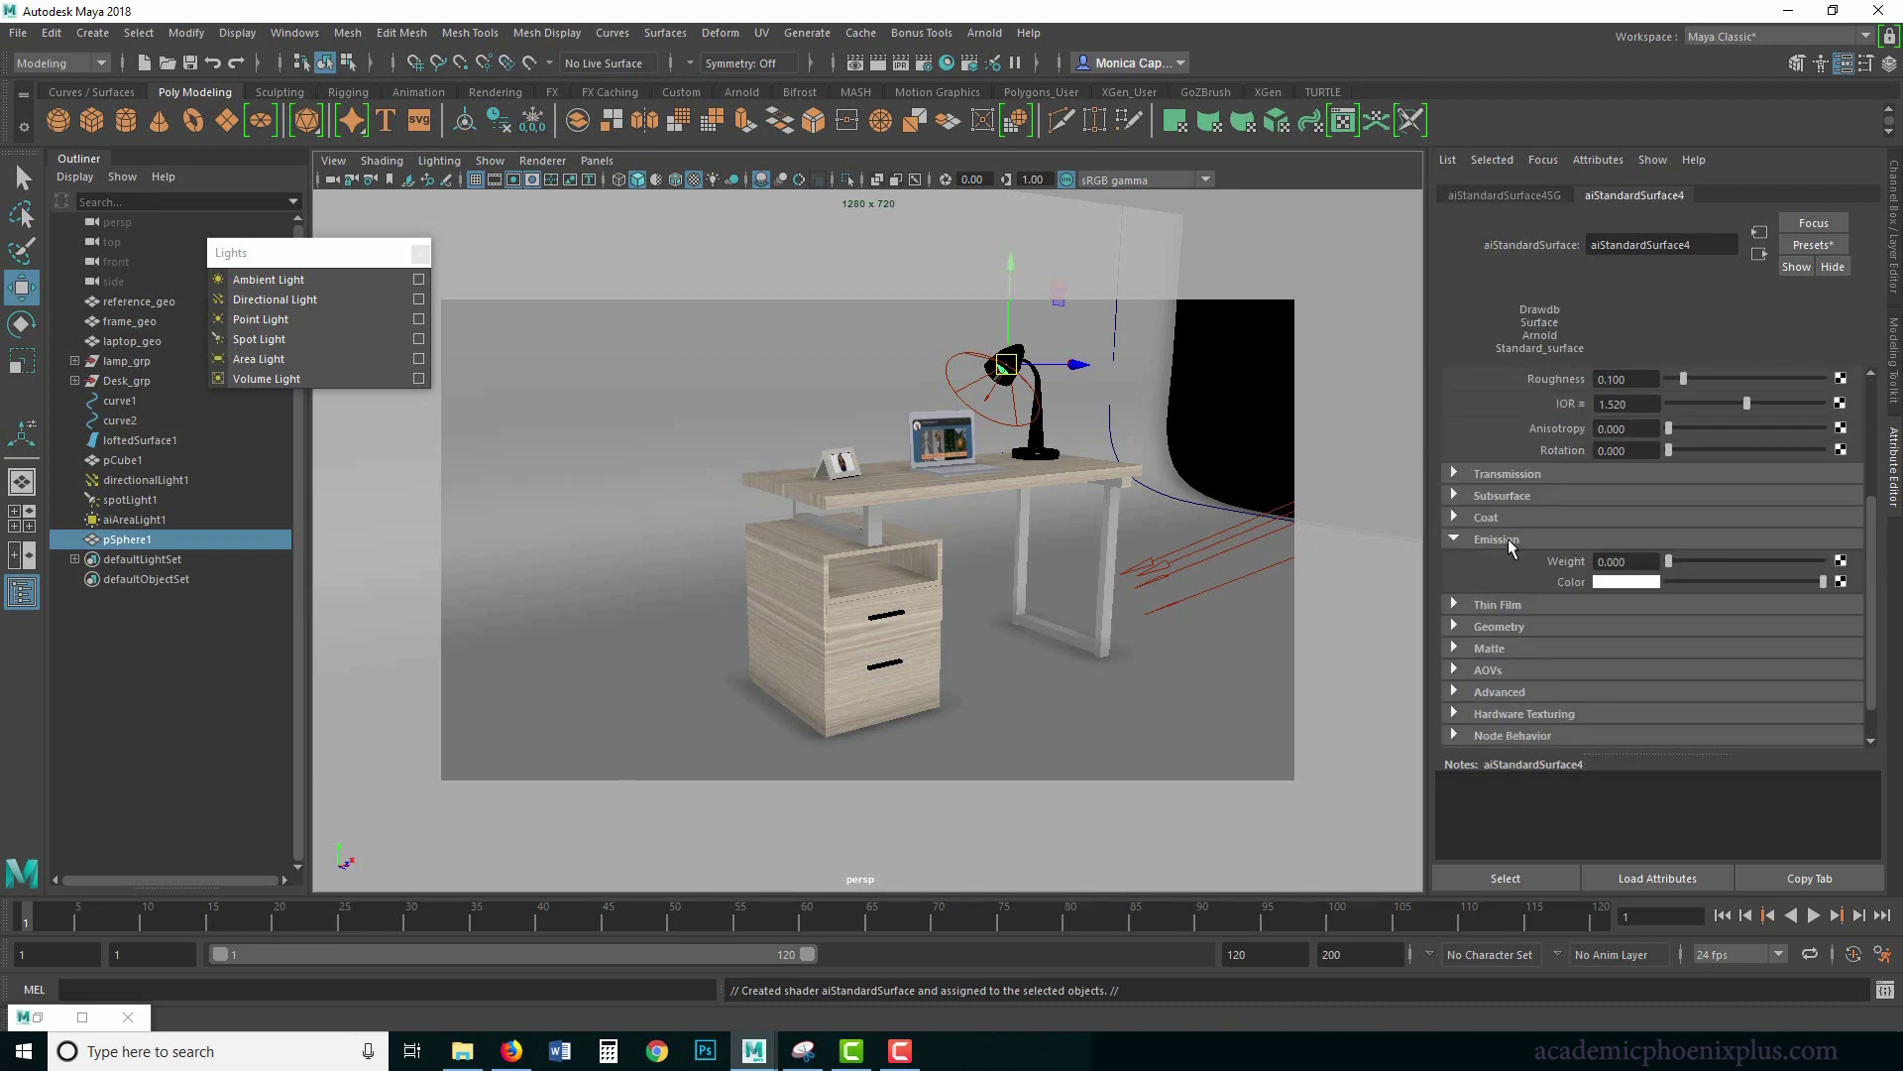
pyautogui.moveTo(1674, 559); pyautogui.dragTo(1826, 561)
pyautogui.click(37, 1025)
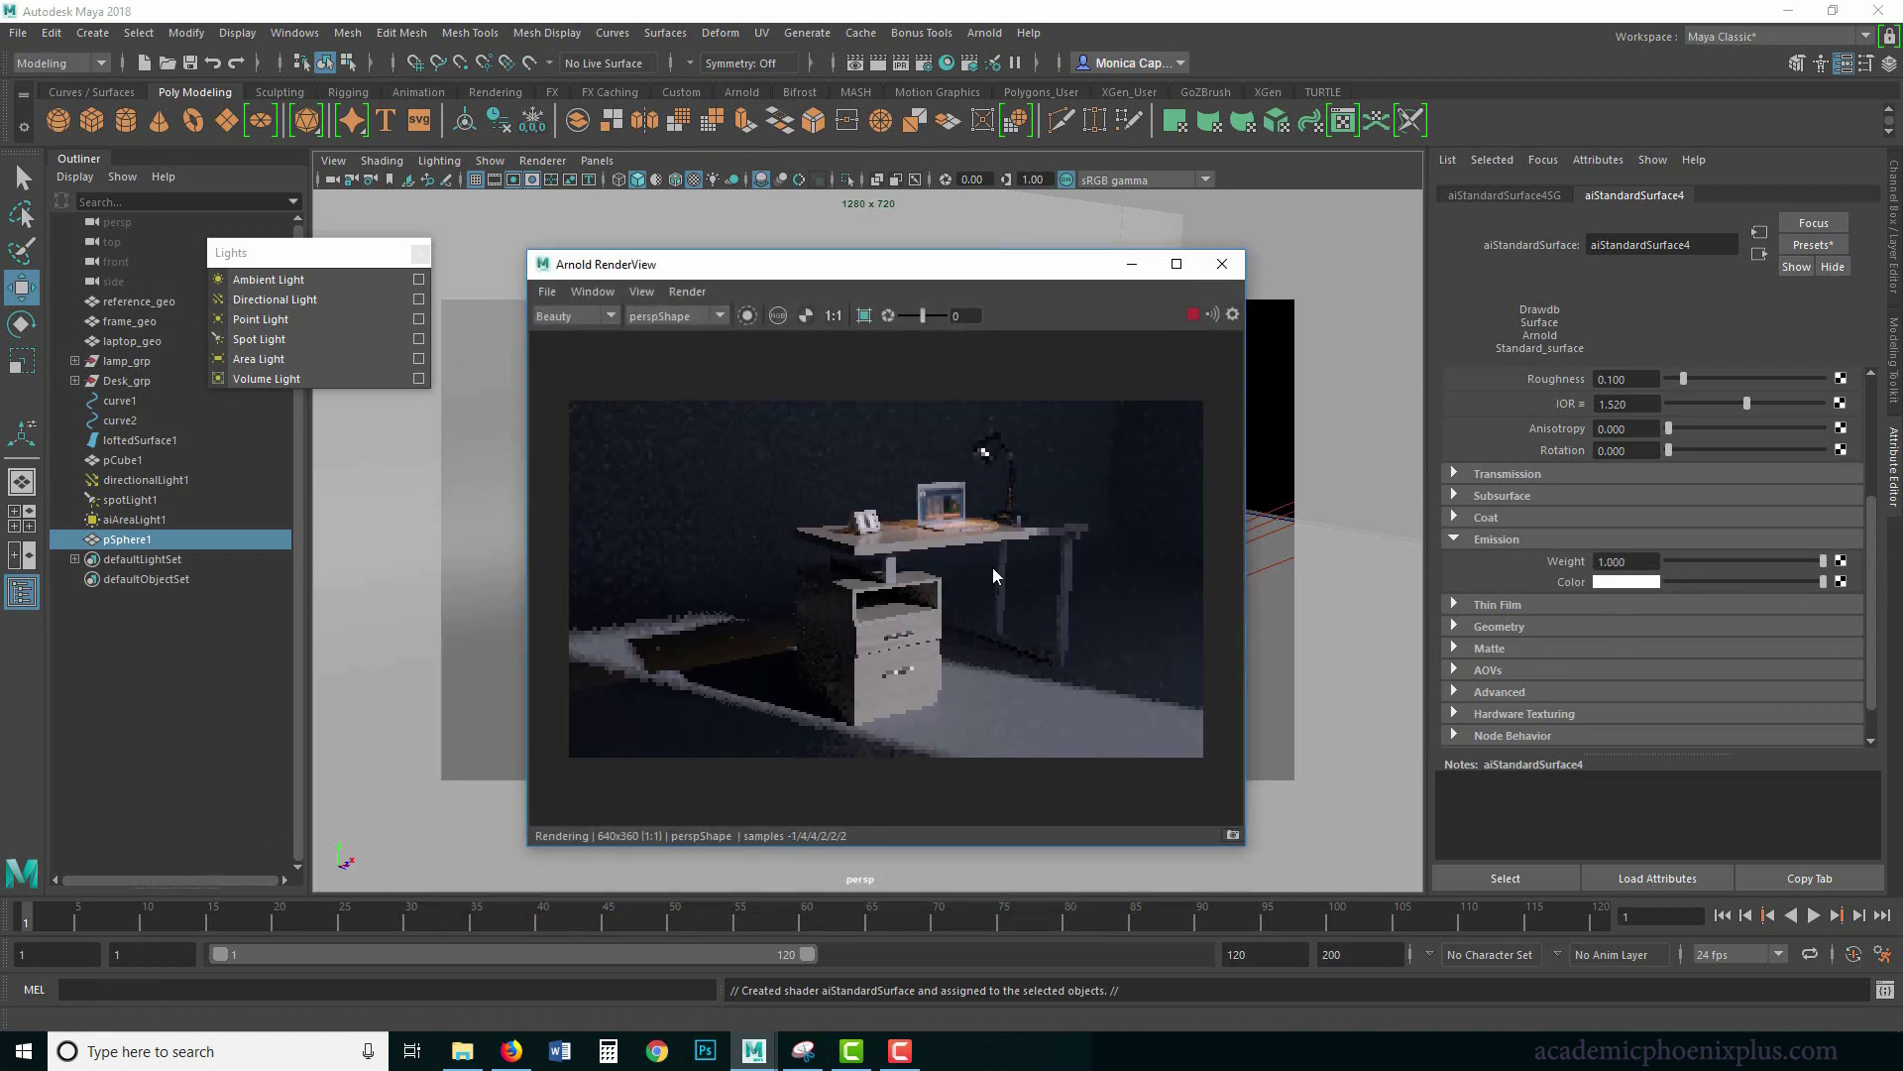
# Set the bulb's emission color to a saturated warm yellow-orange with a hue of about 35.6, and check the render's luminance.
pyautogui.click(1646, 581)
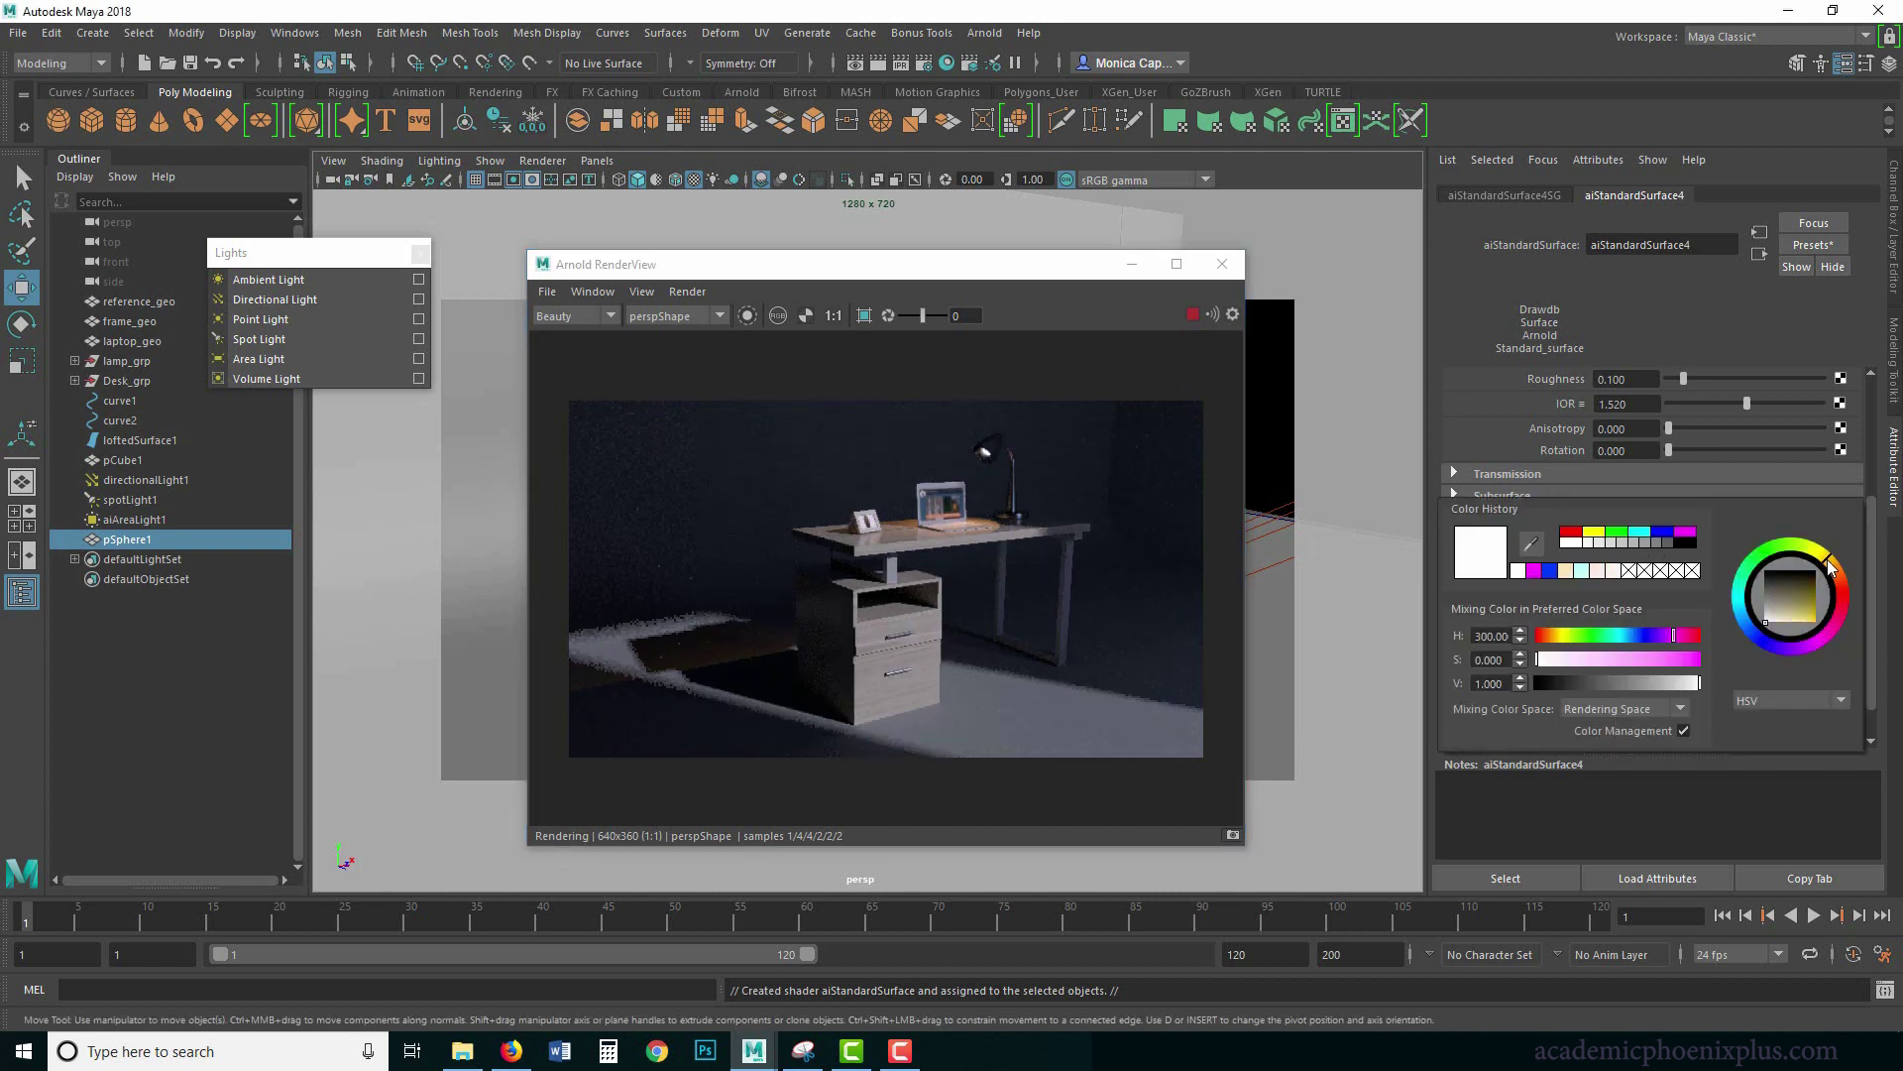
pyautogui.click(1652, 584)
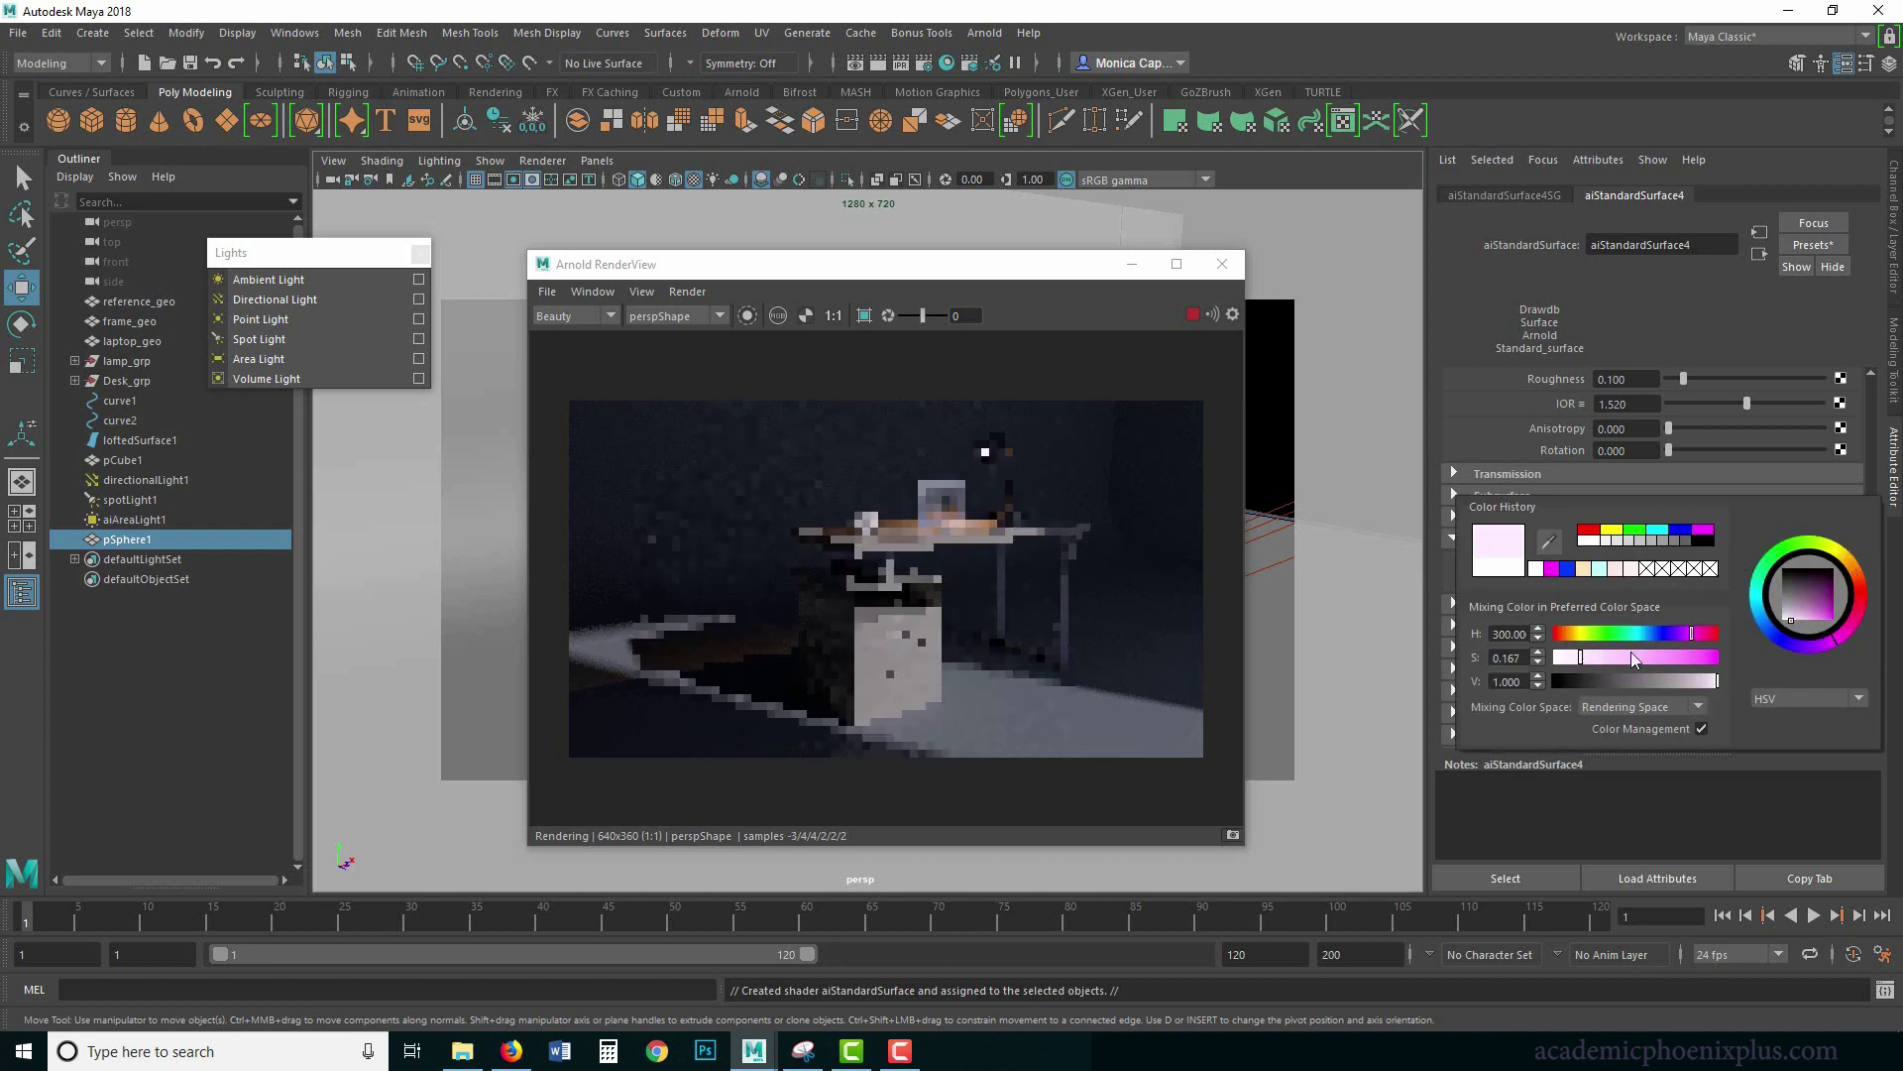
pyautogui.click(1585, 568)
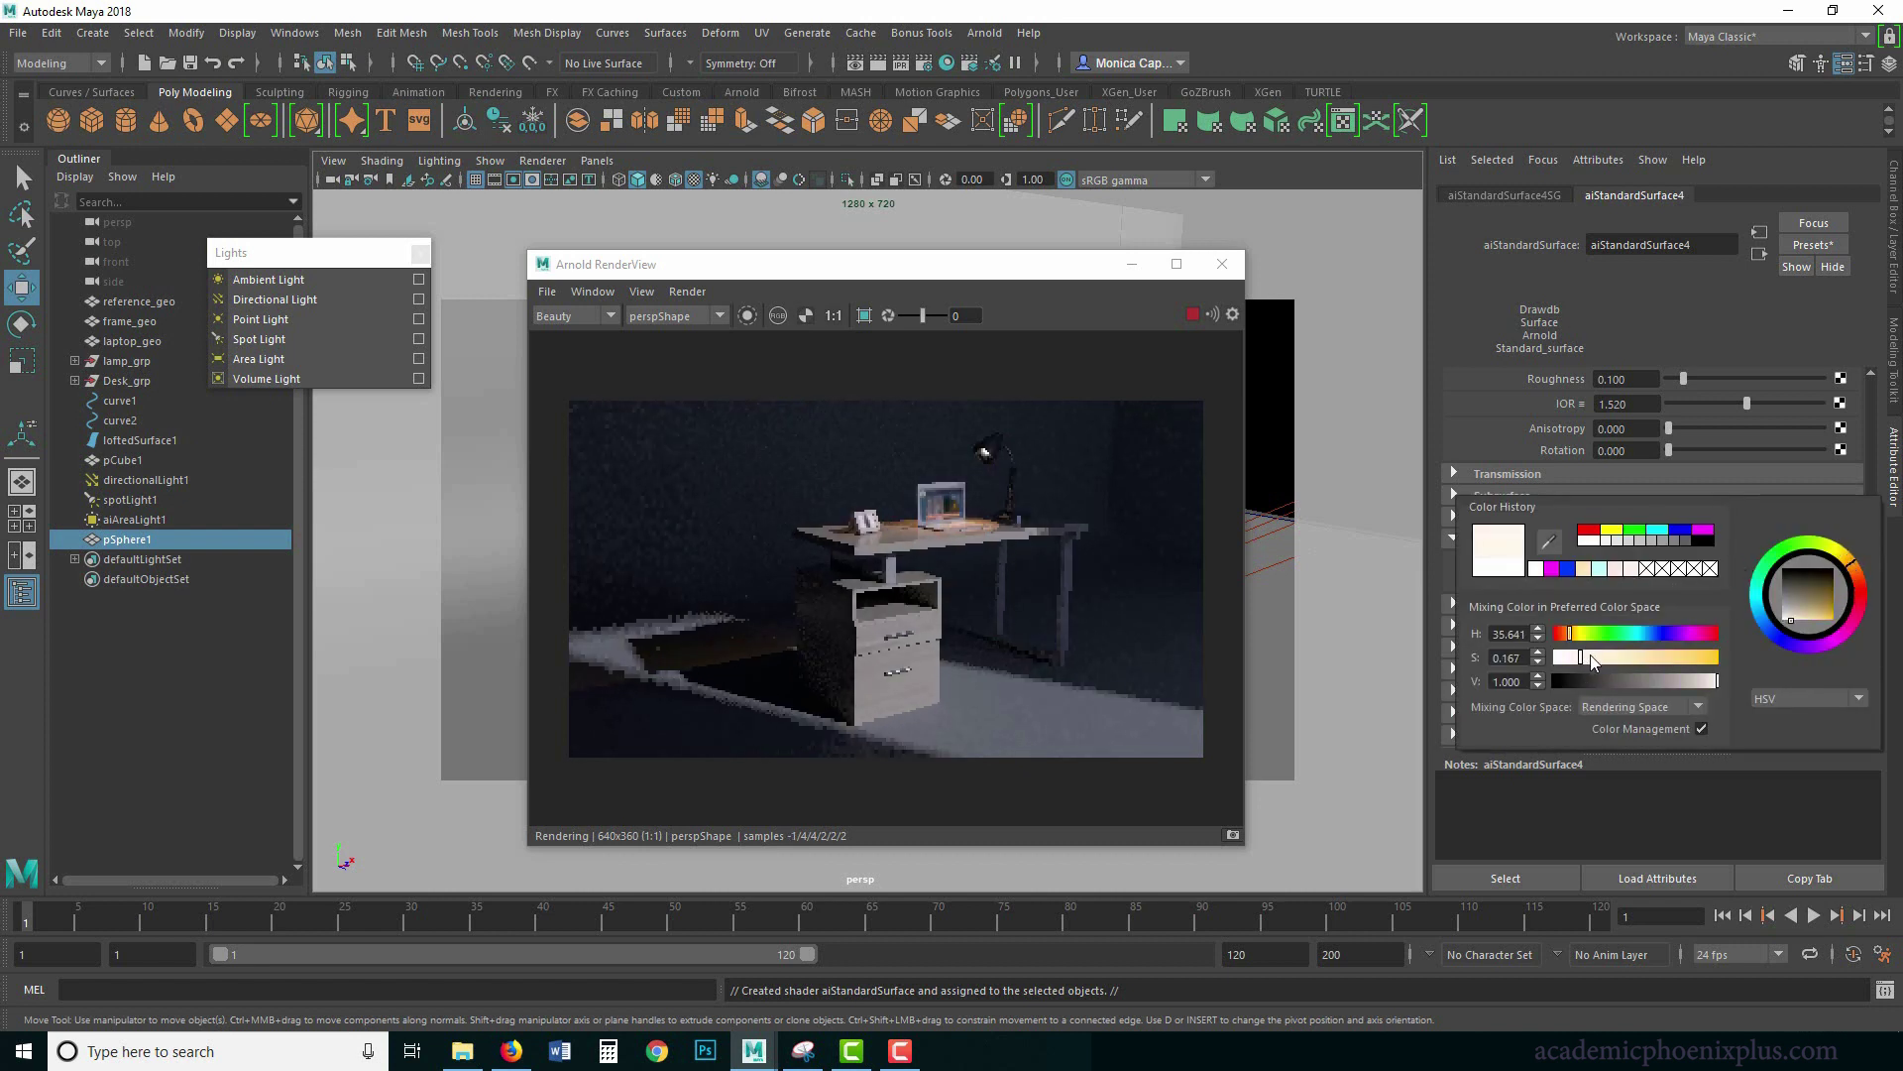
pyautogui.moveTo(1594, 661); pyautogui.dragTo(1673, 654)
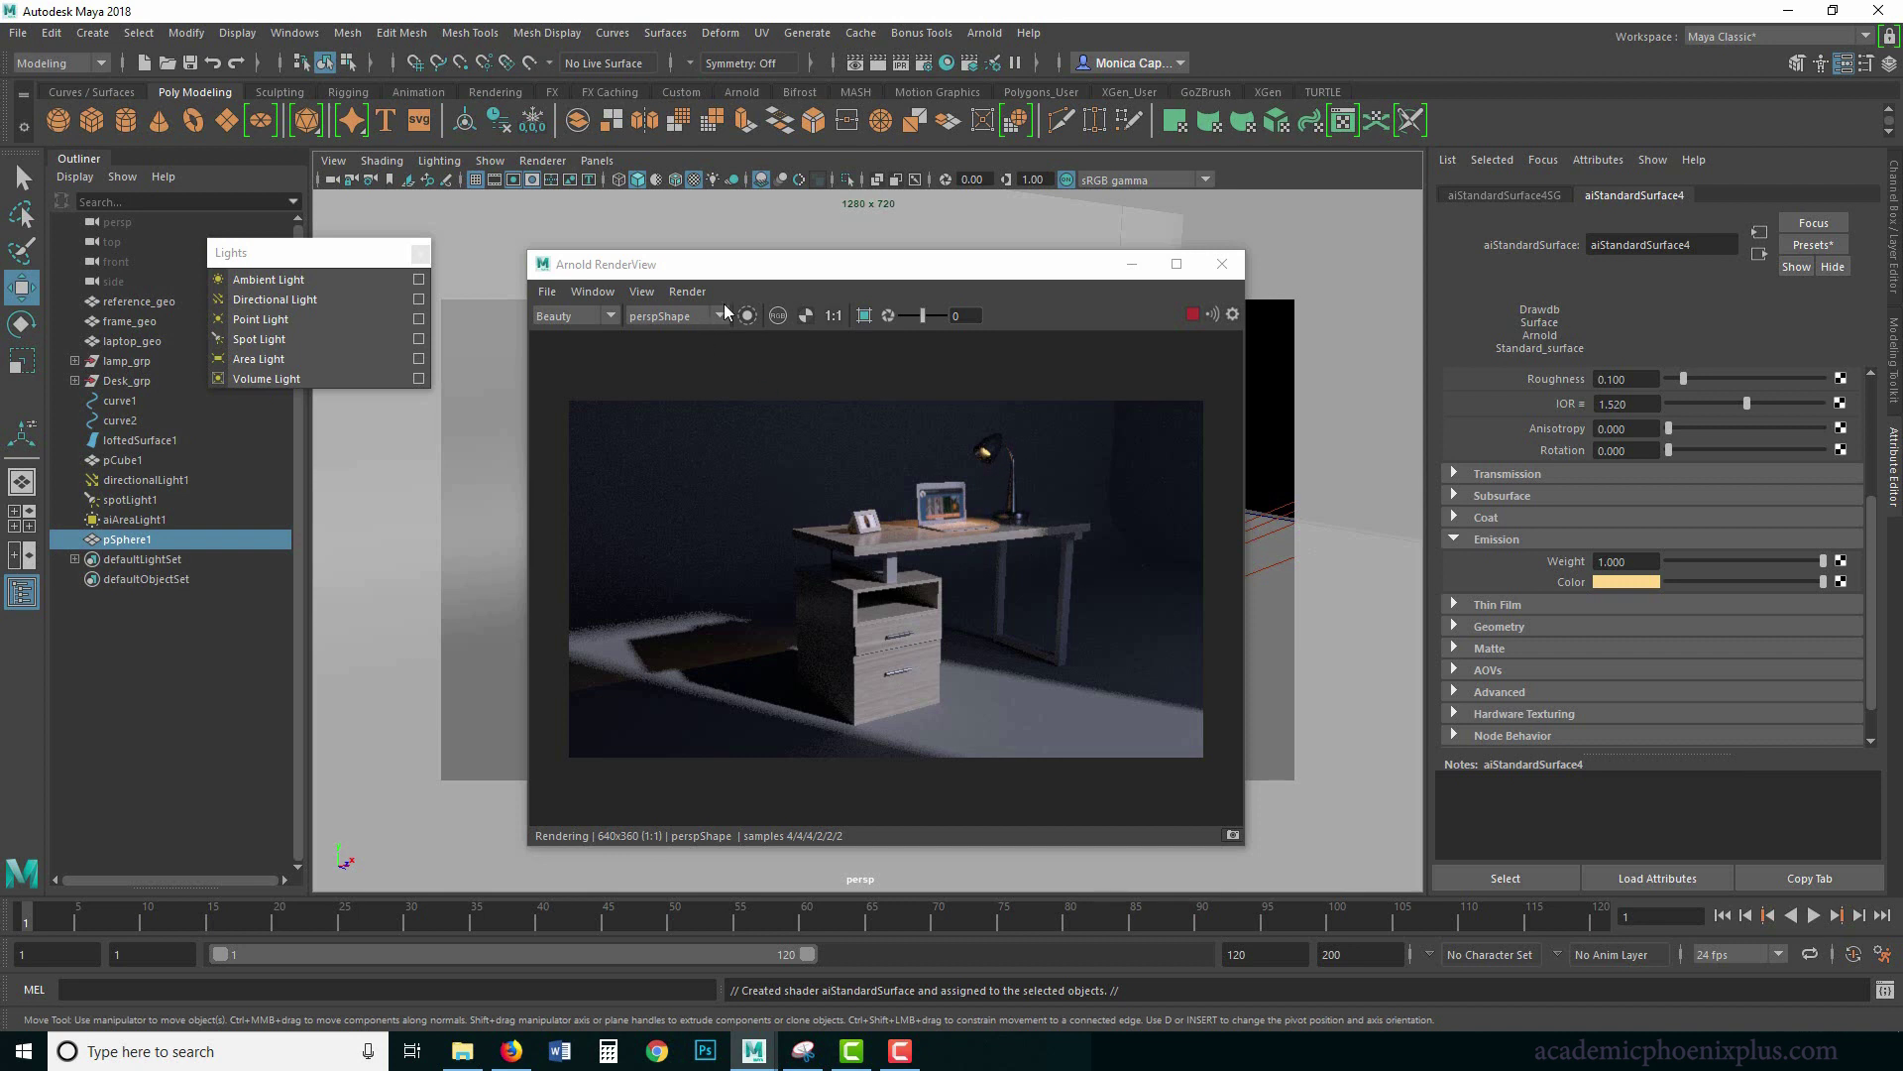
pyautogui.click(778, 316)
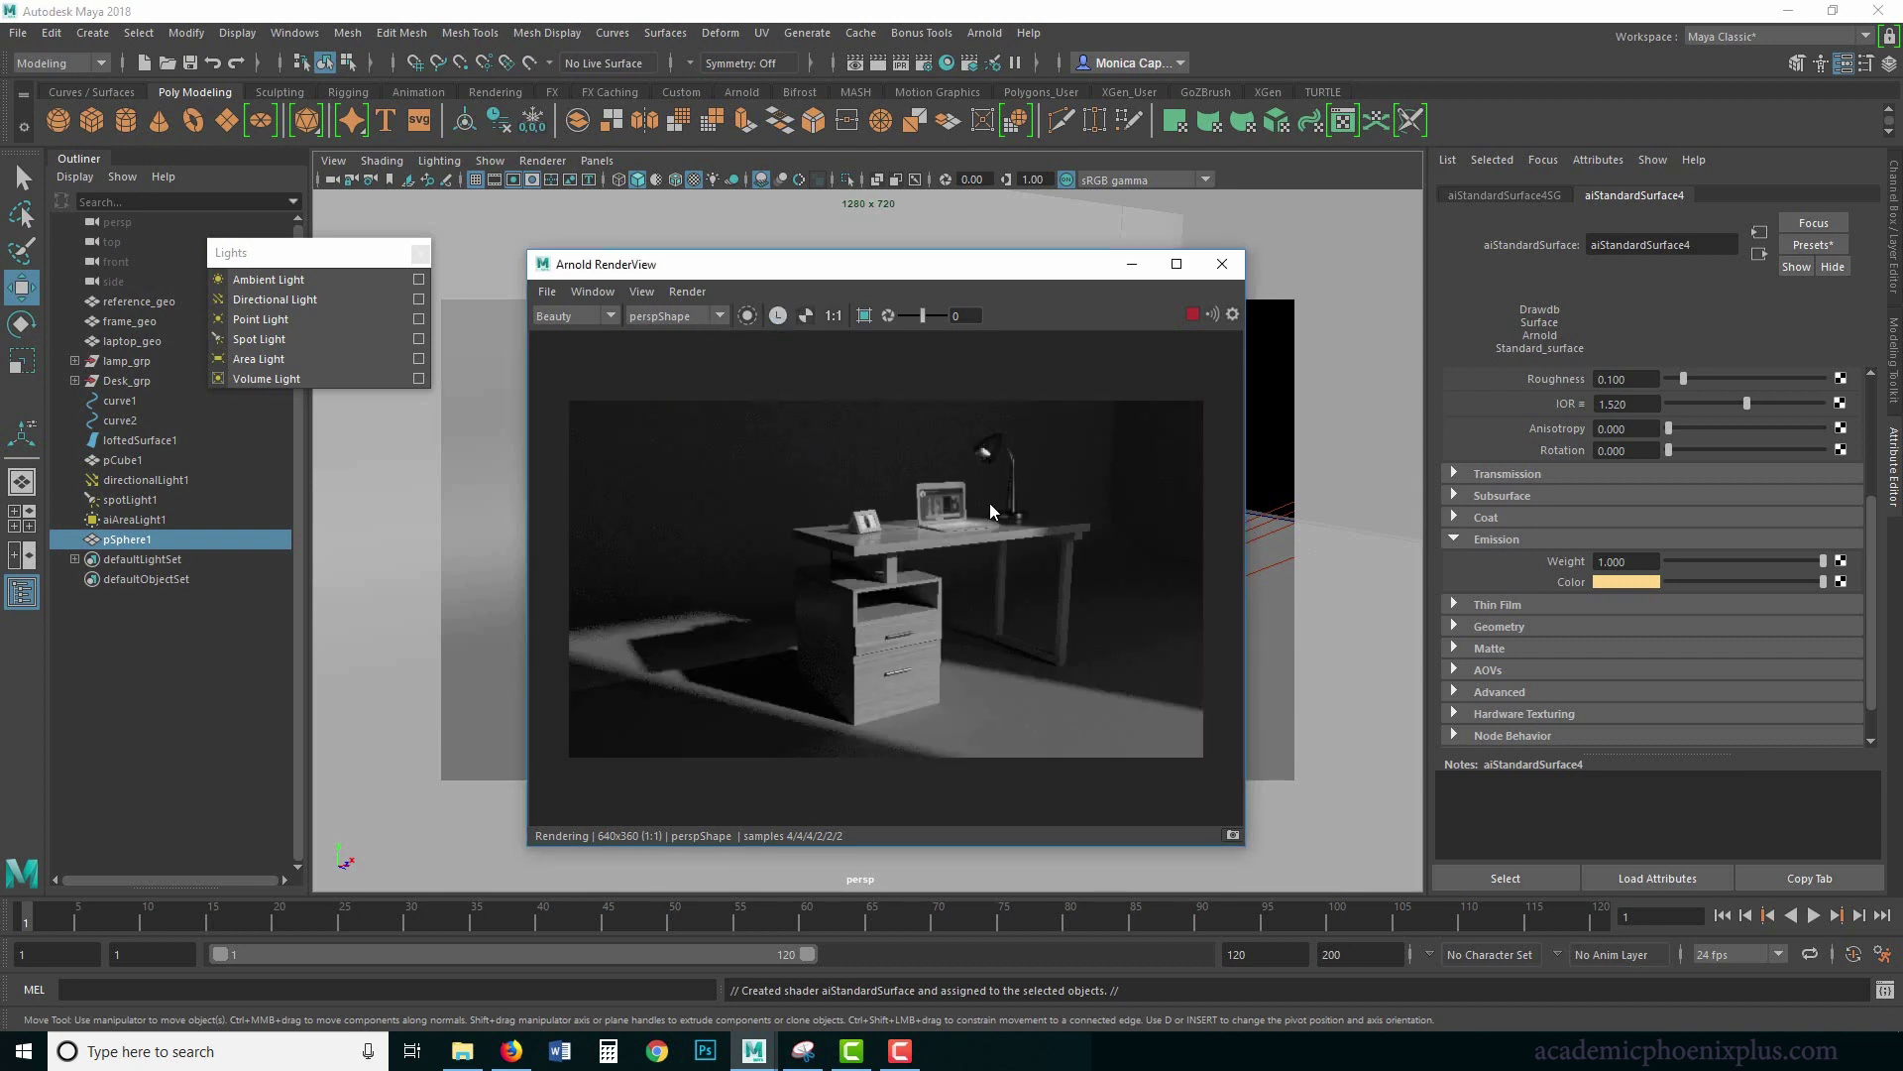
pyautogui.click(924, 516)
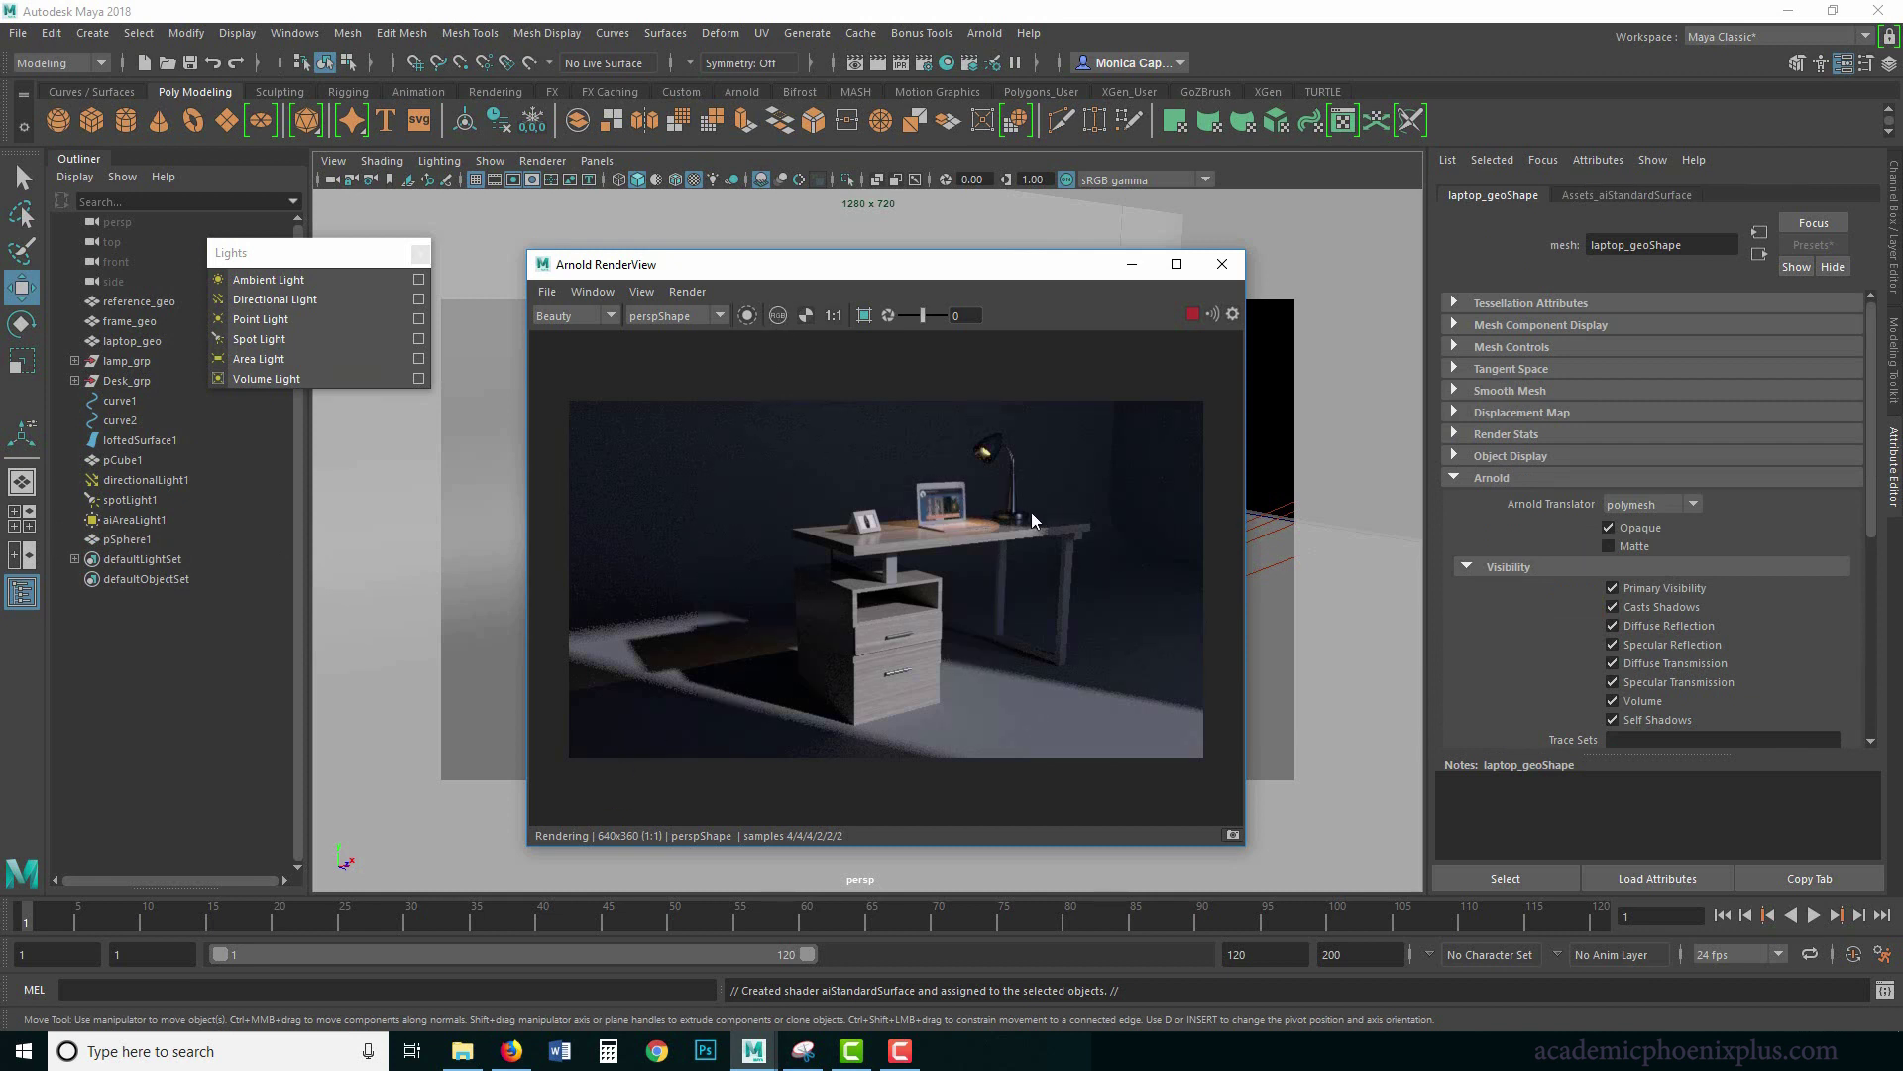
# Minimize the Arnold RenderView, create a new Arnold area light and raise it to the laptop on the desk.
pyautogui.click(1131, 264)
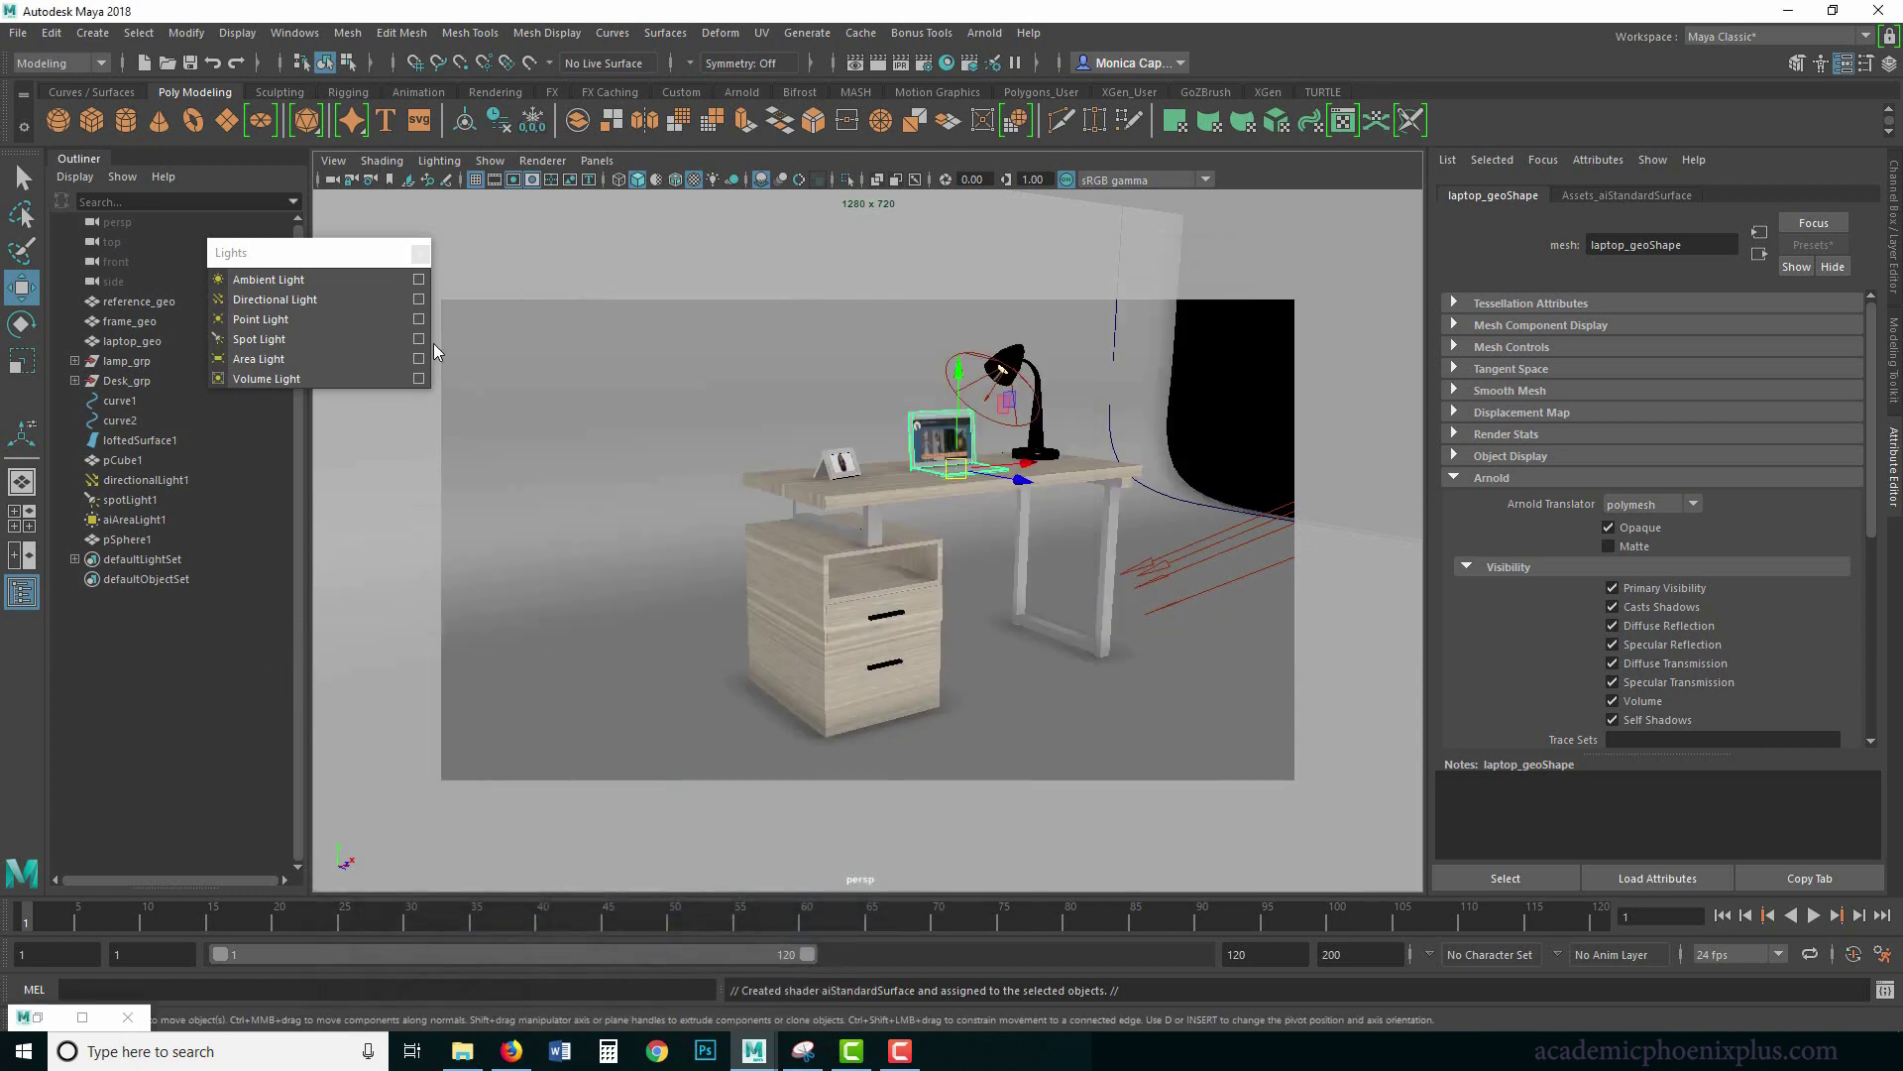
pyautogui.click(984, 33)
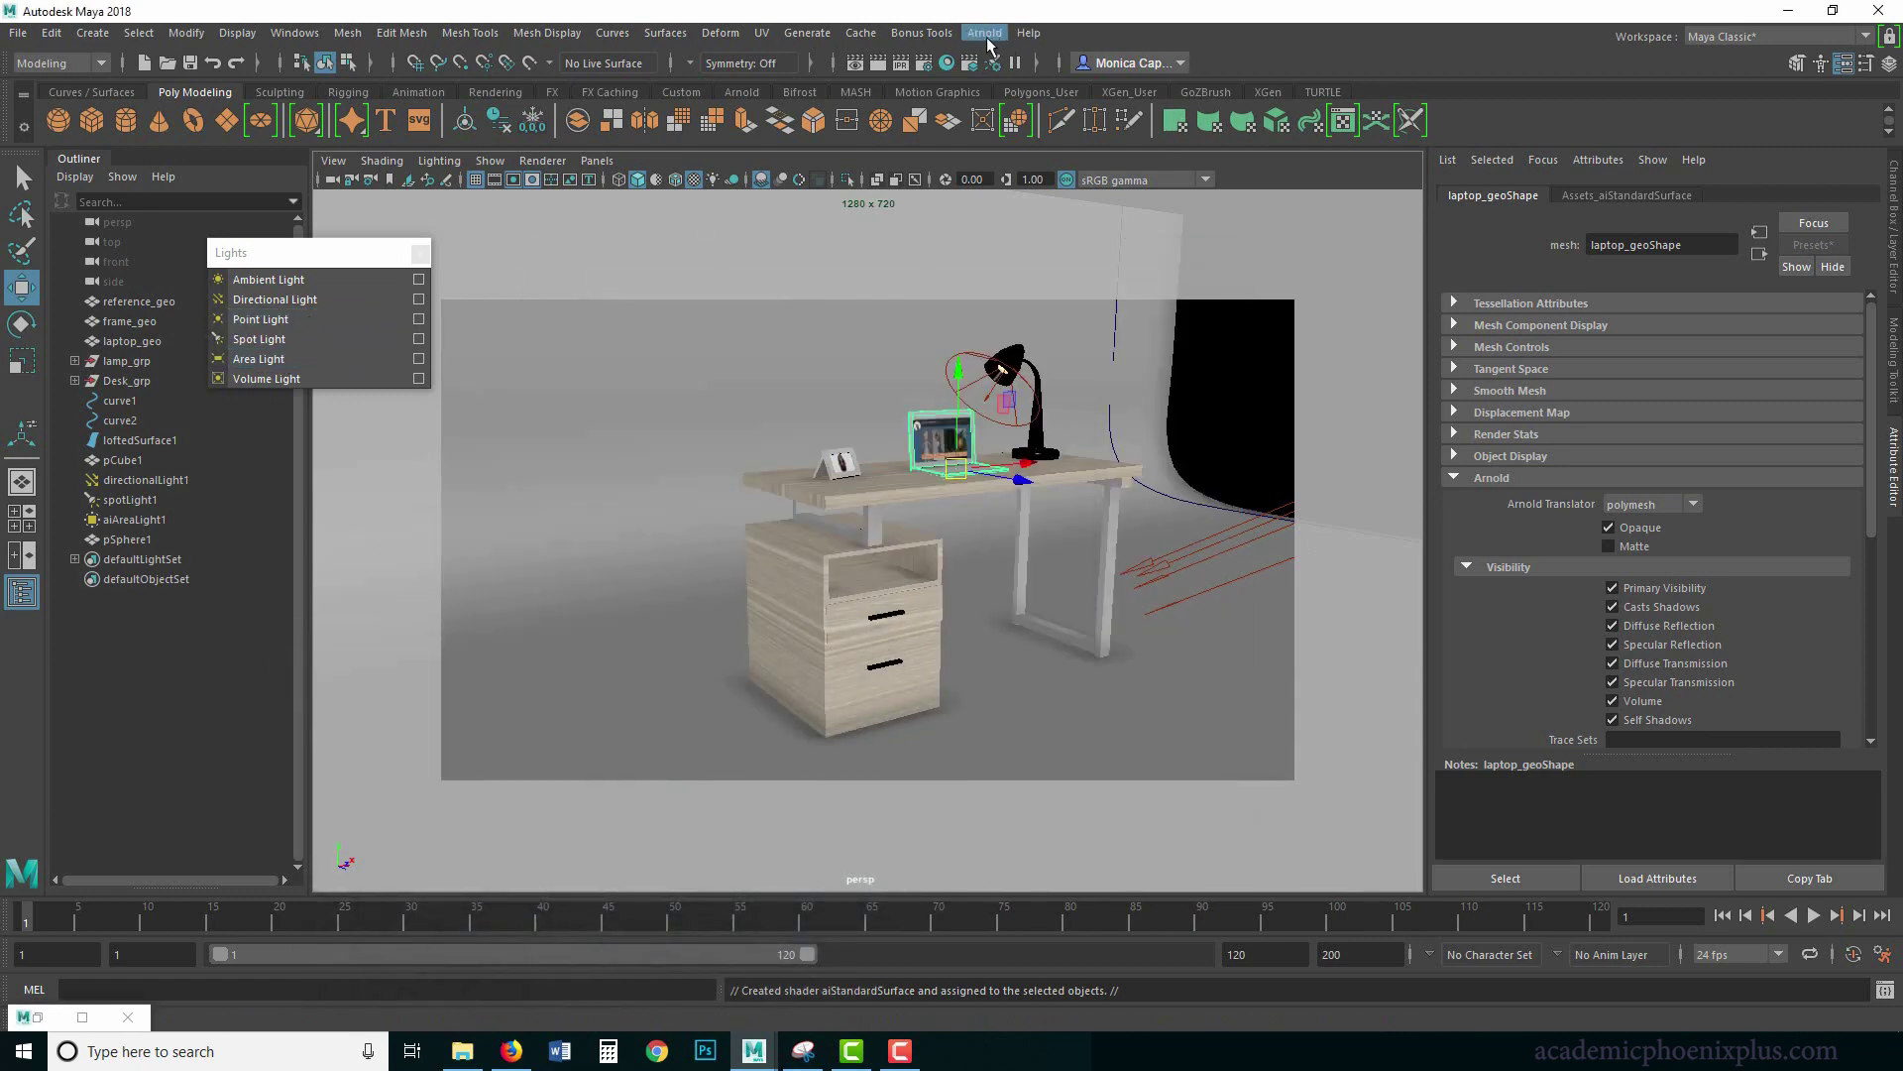
pyautogui.moveTo(1073, 133)
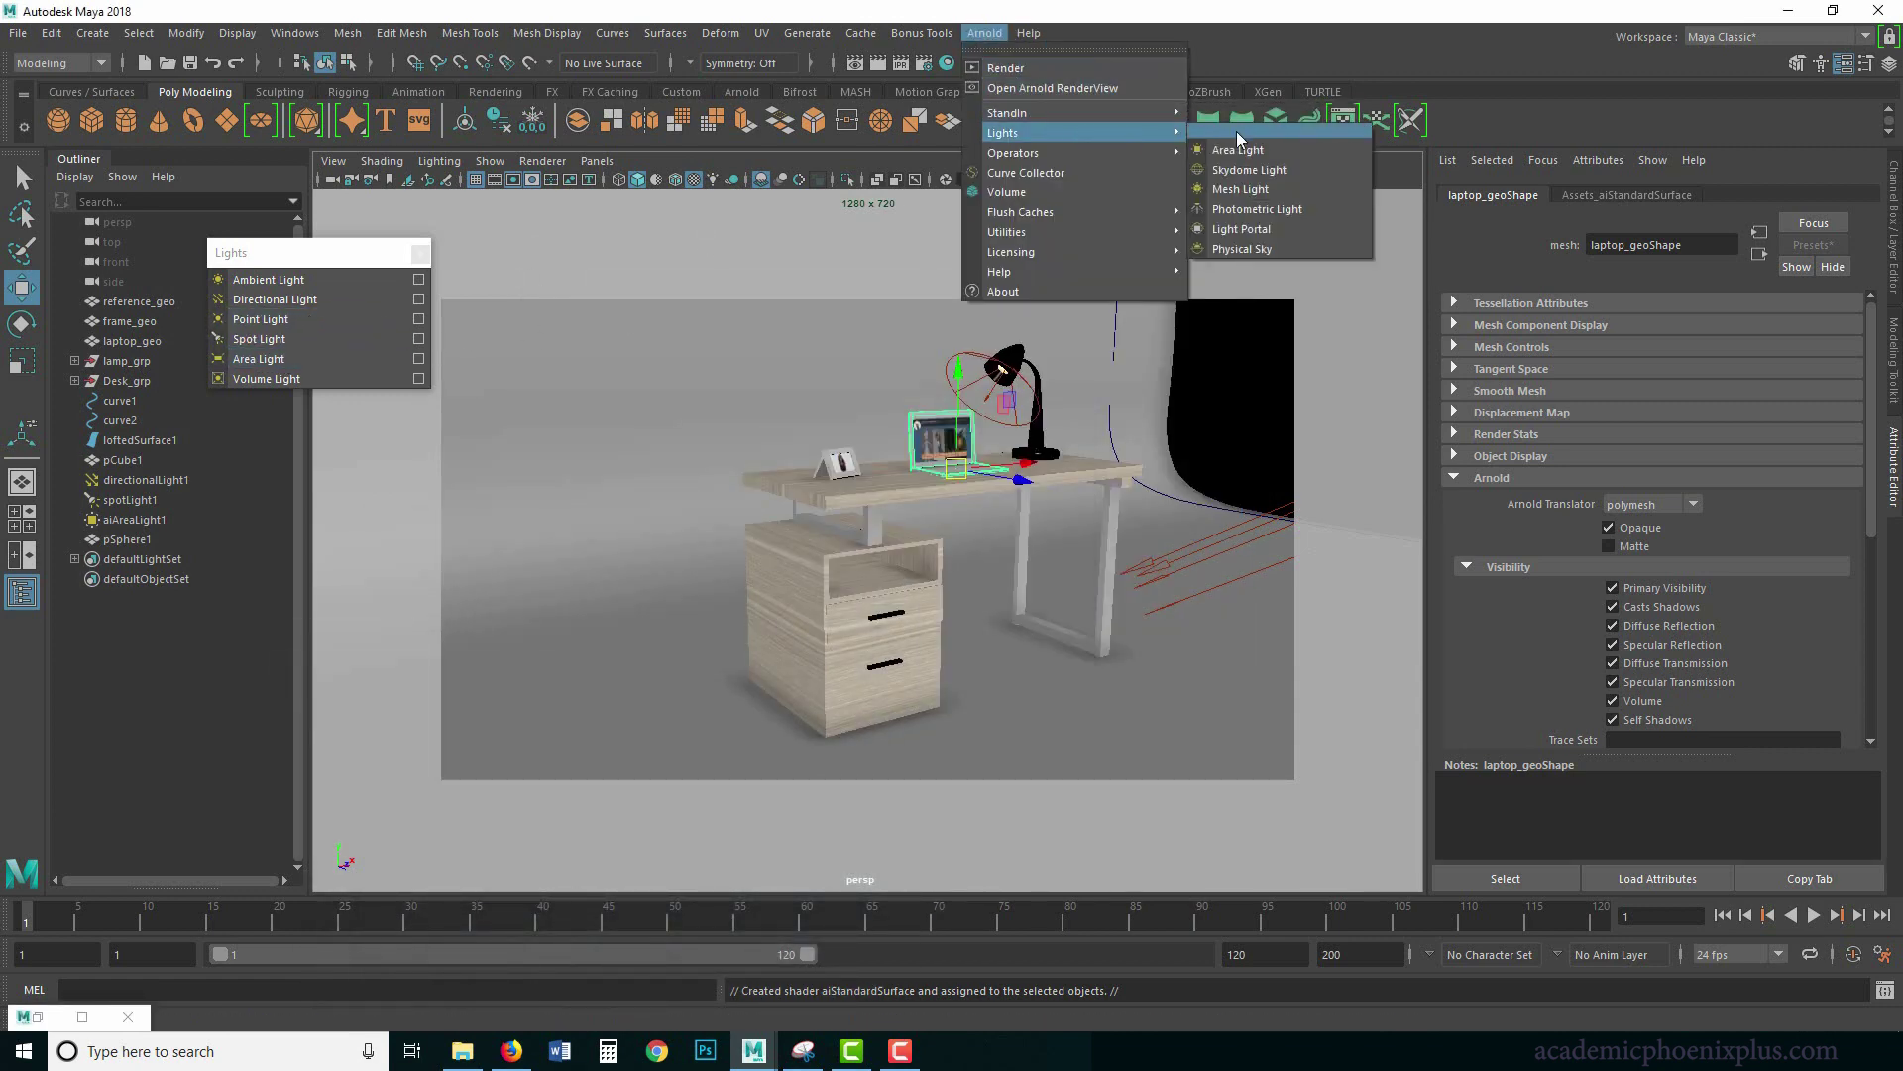
pyautogui.click(1273, 148)
pyautogui.moveTo(935, 606); pyautogui.dragTo(958, 360)
pyautogui.press('e')
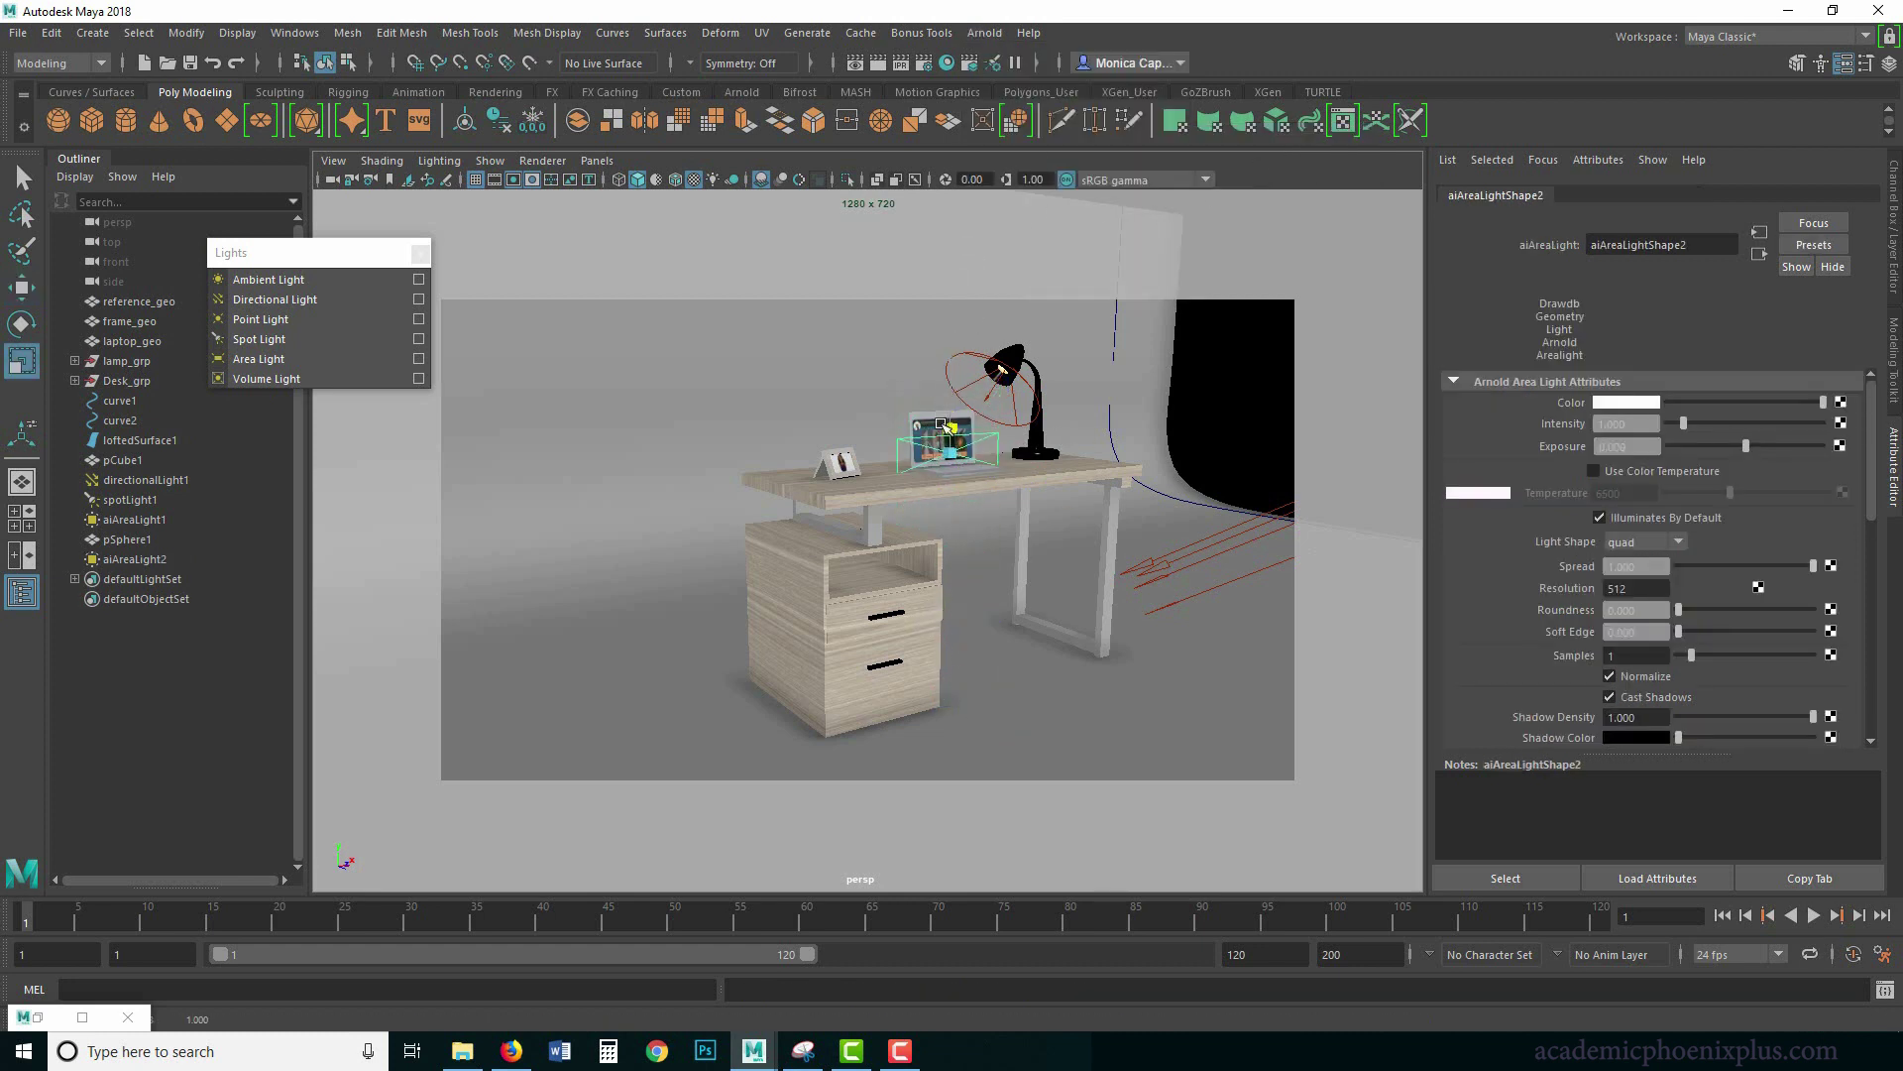
# Place the new area light just in front of the laptop screen, checking its position from the side.
pyautogui.press('r')
pyautogui.press('w')
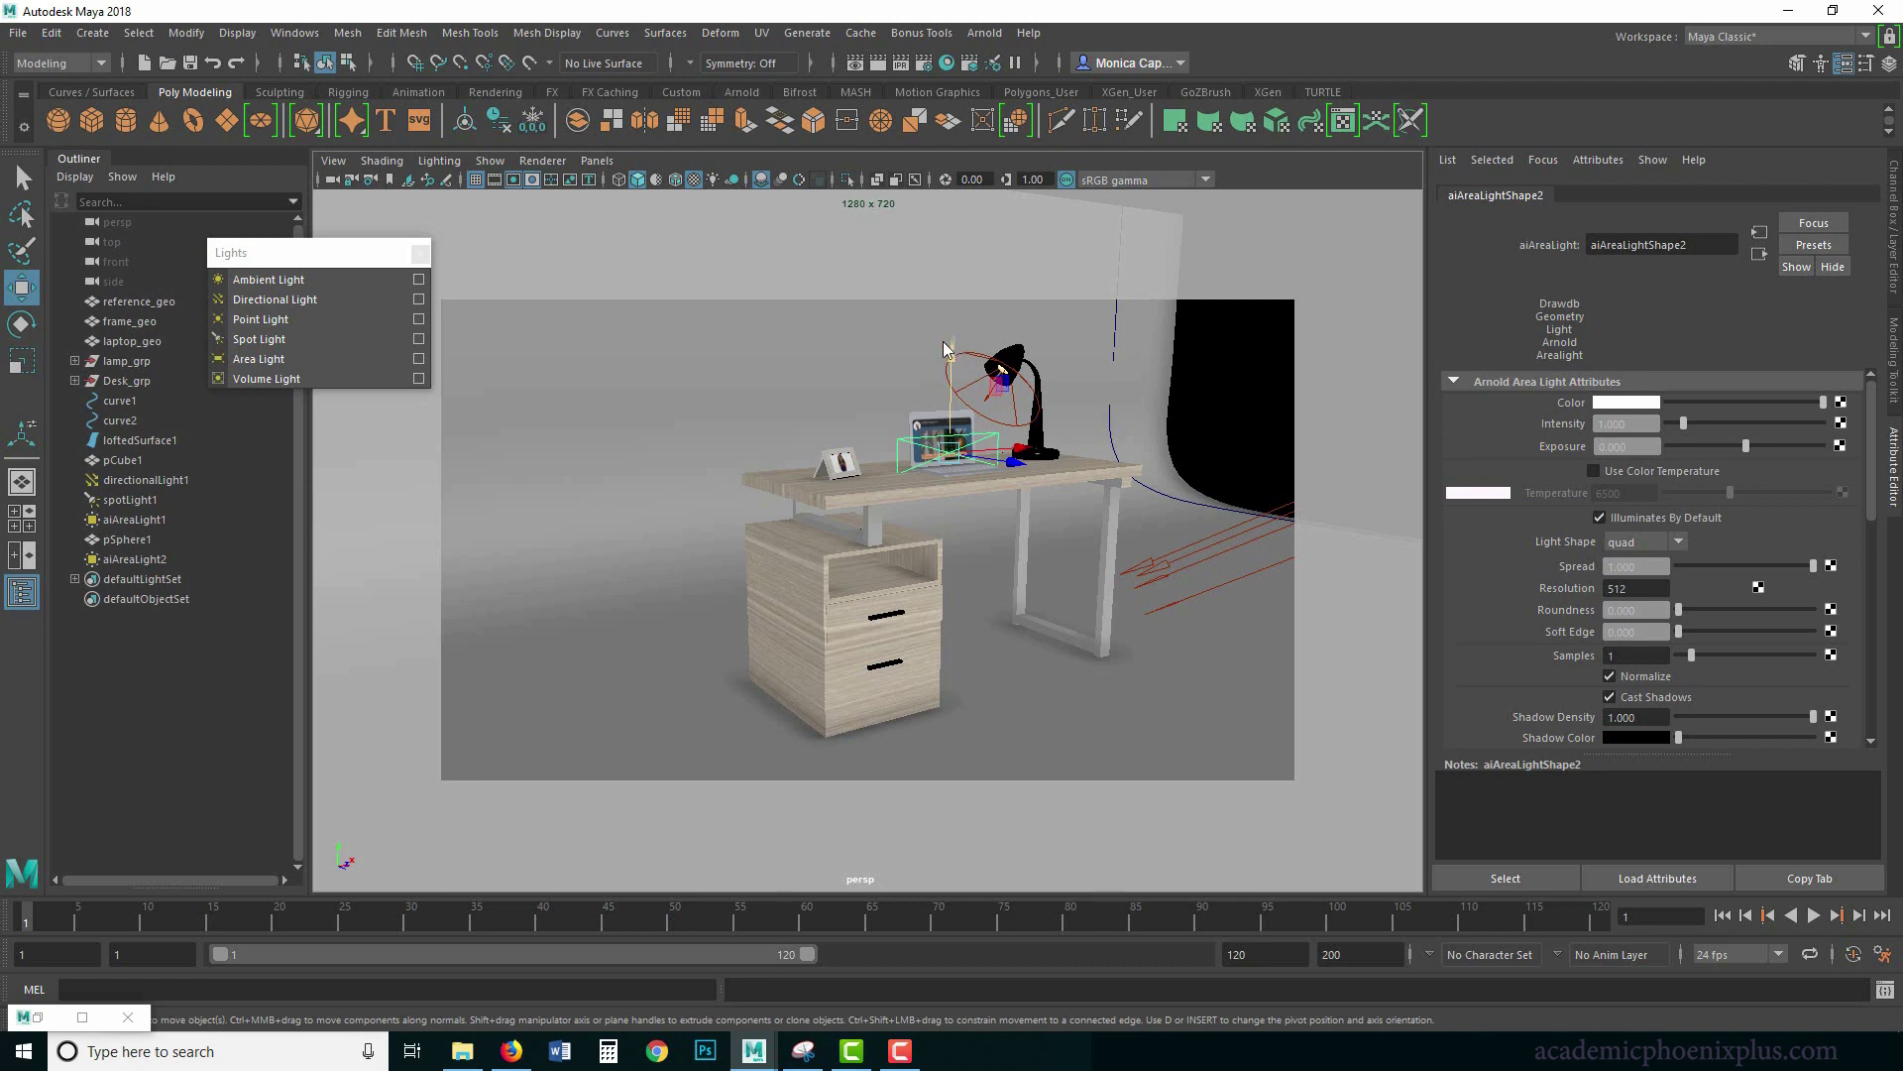
pyautogui.press('f')
pyautogui.scroll(-2, 929, 555)
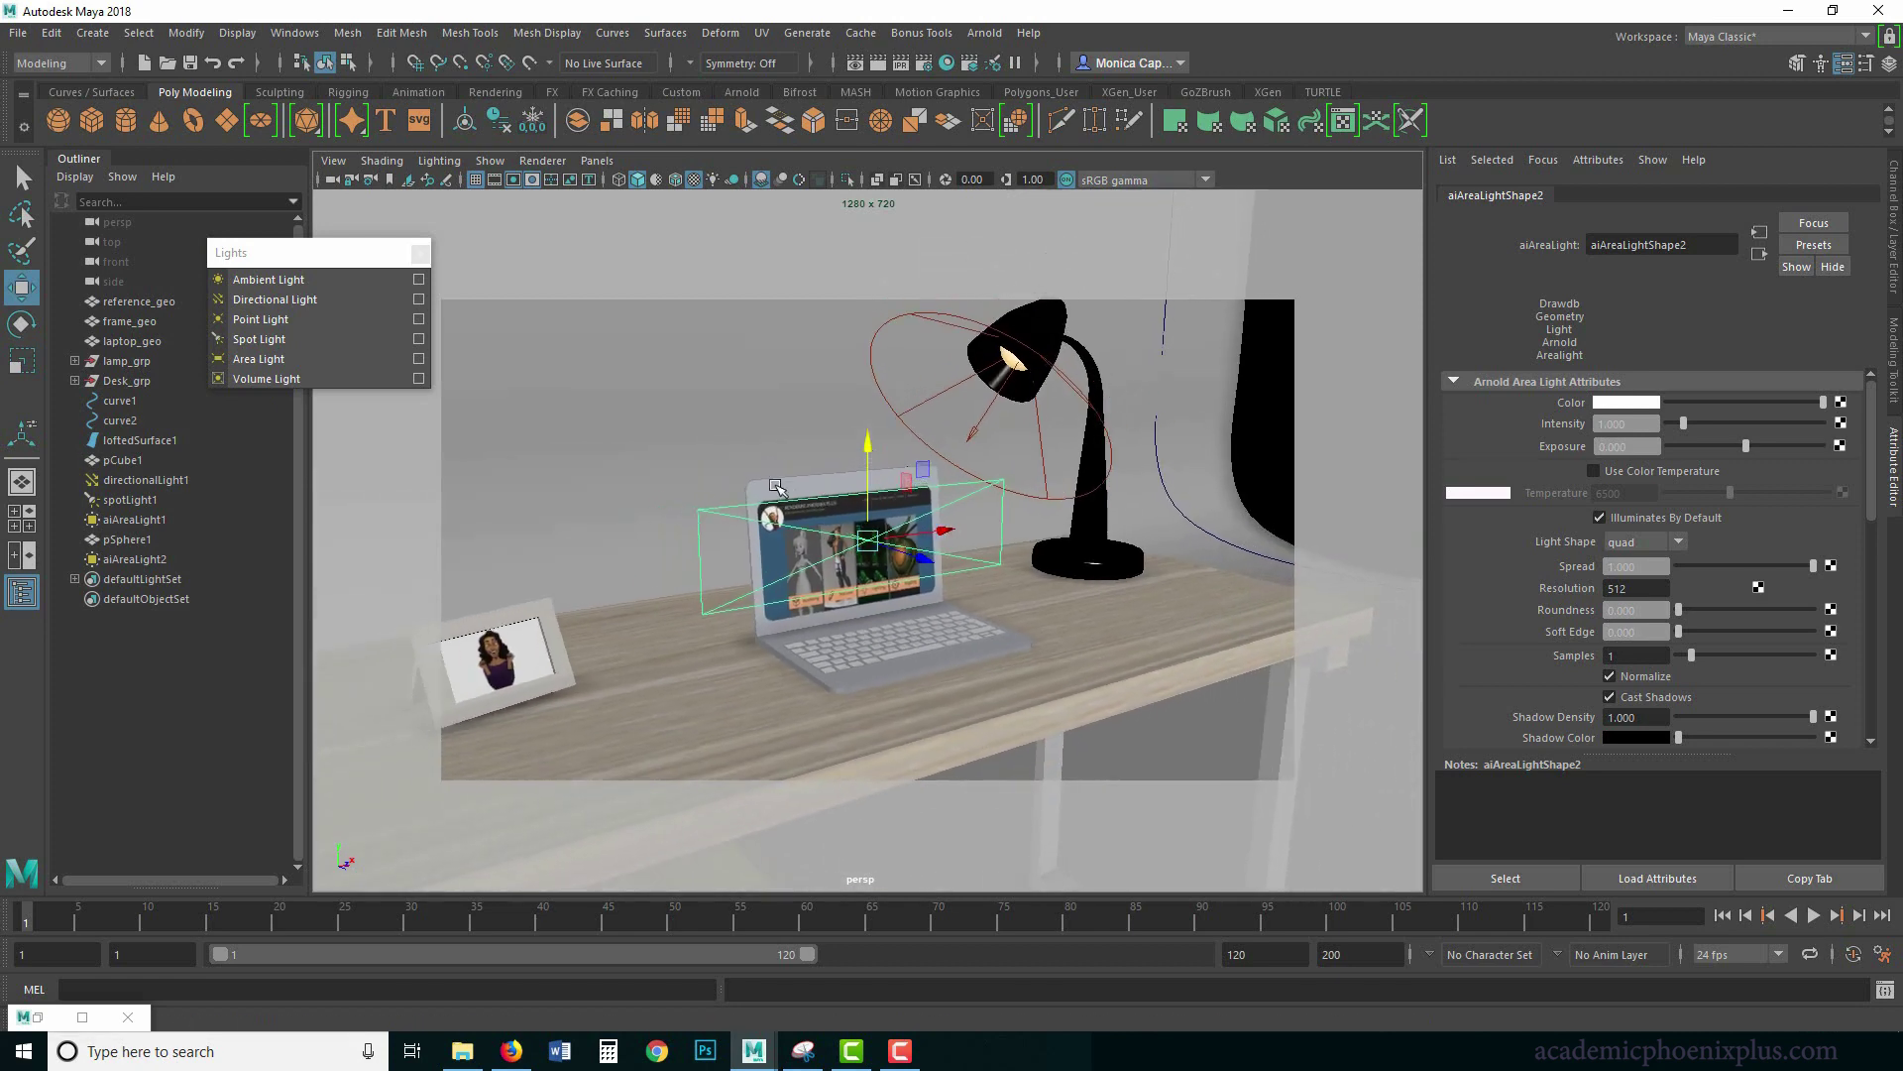
pyautogui.press('e')
pyautogui.moveTo(929, 556); pyautogui.dragTo(942, 563)
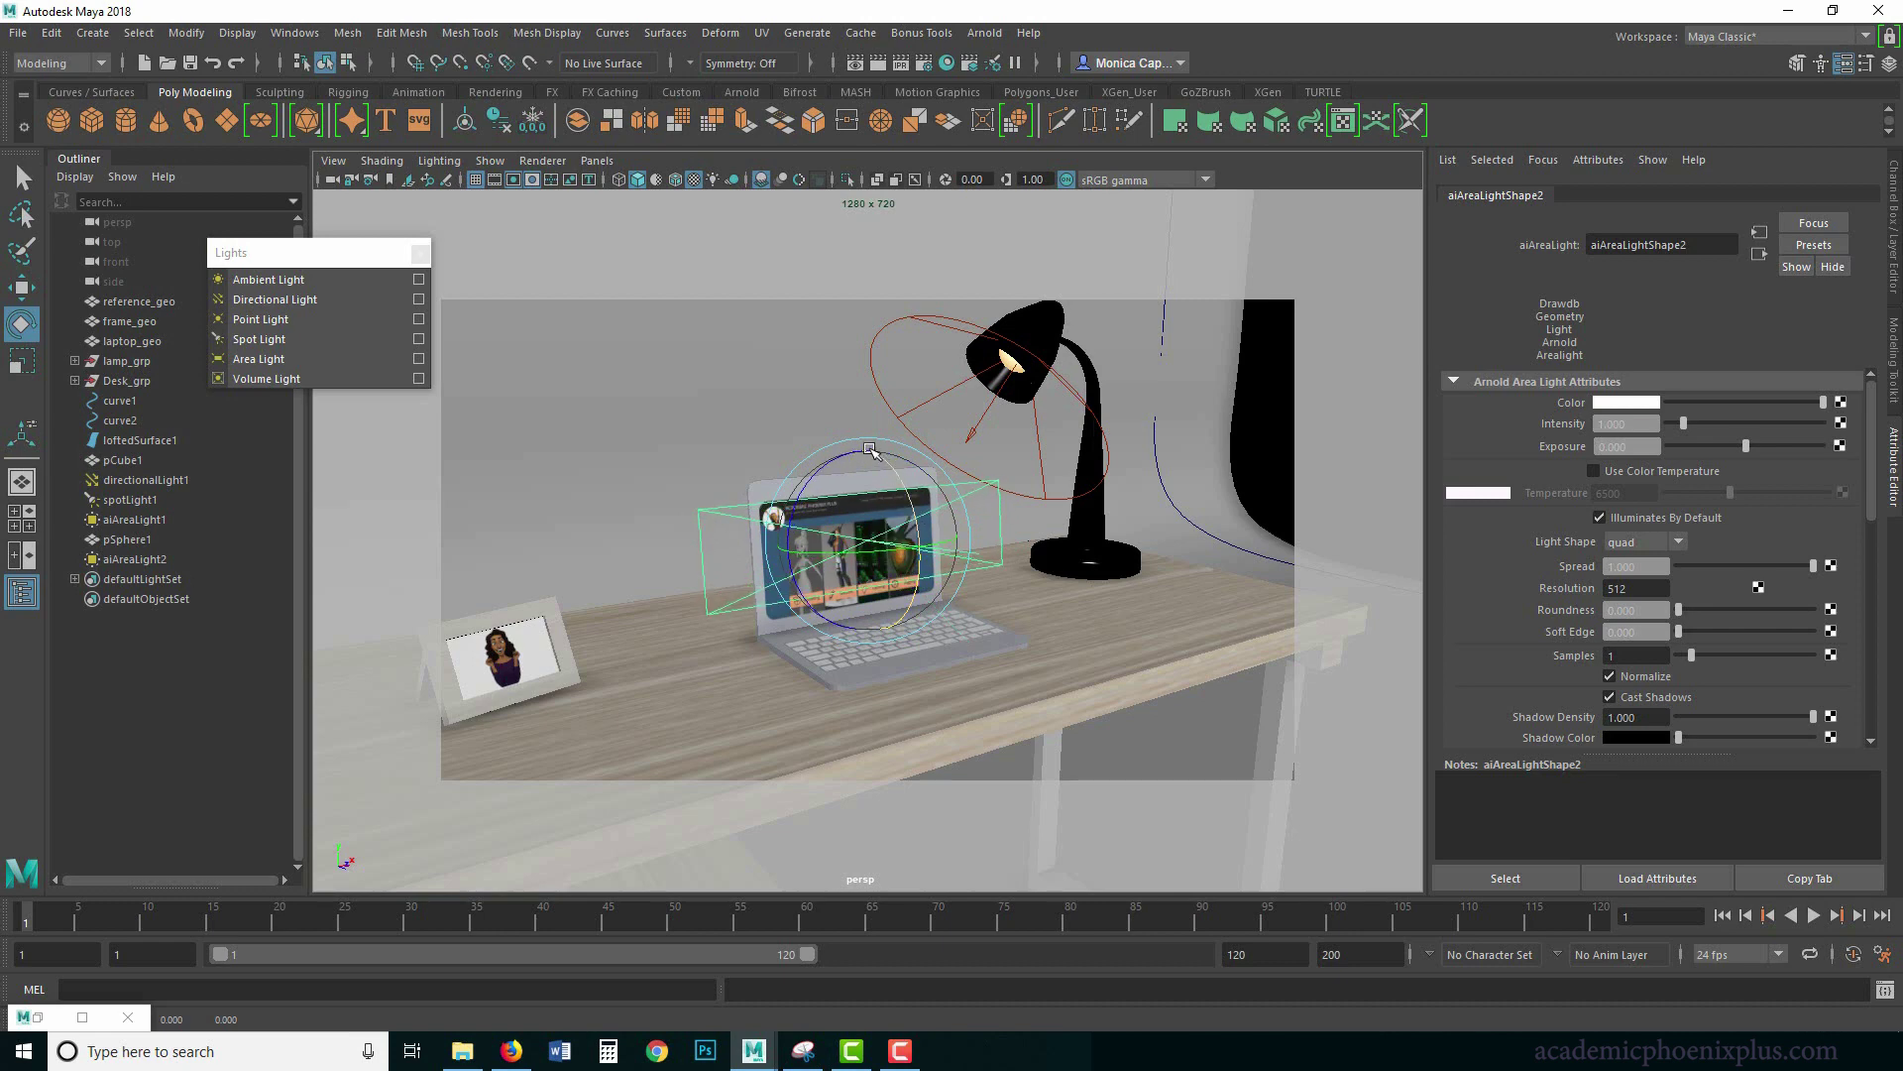
pyautogui.press('w')
pyautogui.keyDown('alt'); pyautogui.moveTo(866, 446); pyautogui.dragTo(1024, 527); pyautogui.keyUp('alt')
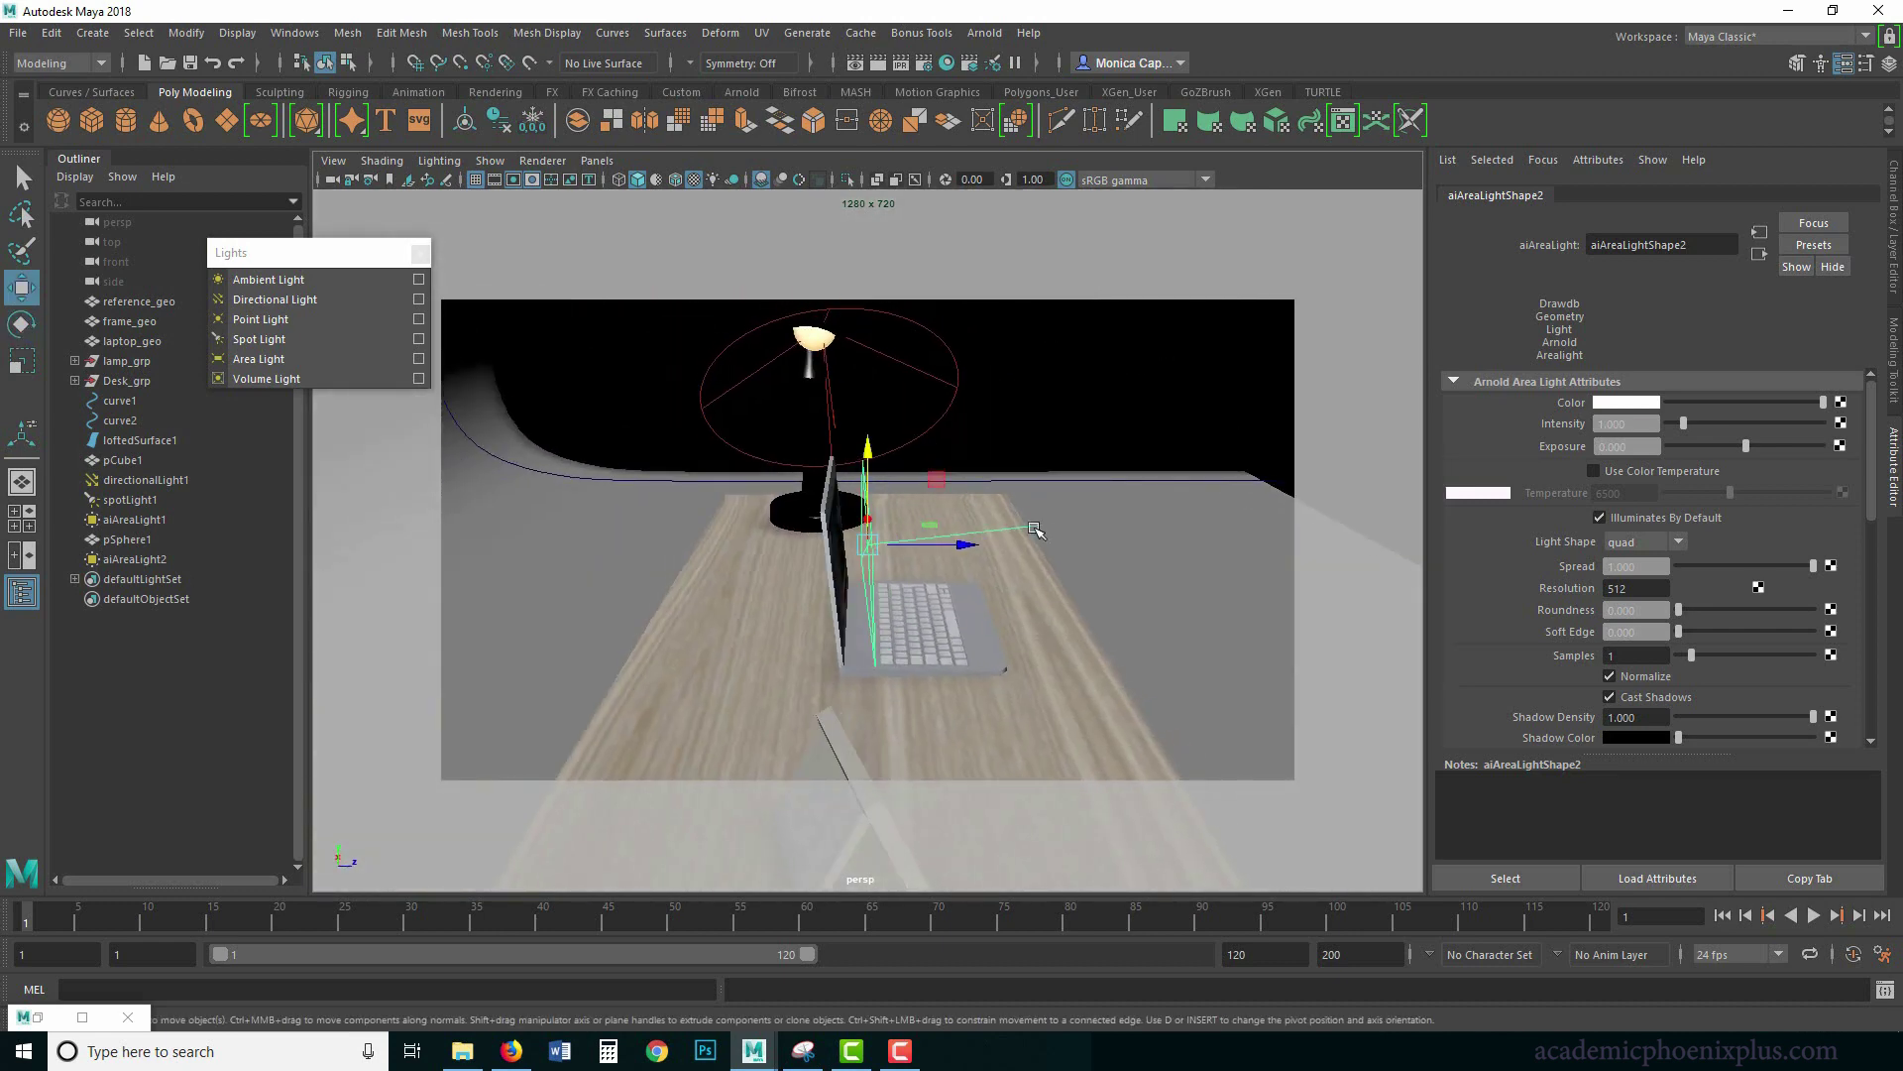
pyautogui.keyDown('alt'); pyautogui.moveTo(1113, 467); pyautogui.dragTo(918, 536); pyautogui.keyUp('alt')
# Scale and tilt the area light to fit the laptop screen, and turn off its Normalize option.
pyautogui.press('r')
pyautogui.press('w')
pyautogui.moveTo(865, 436); pyautogui.dragTo(862, 455)
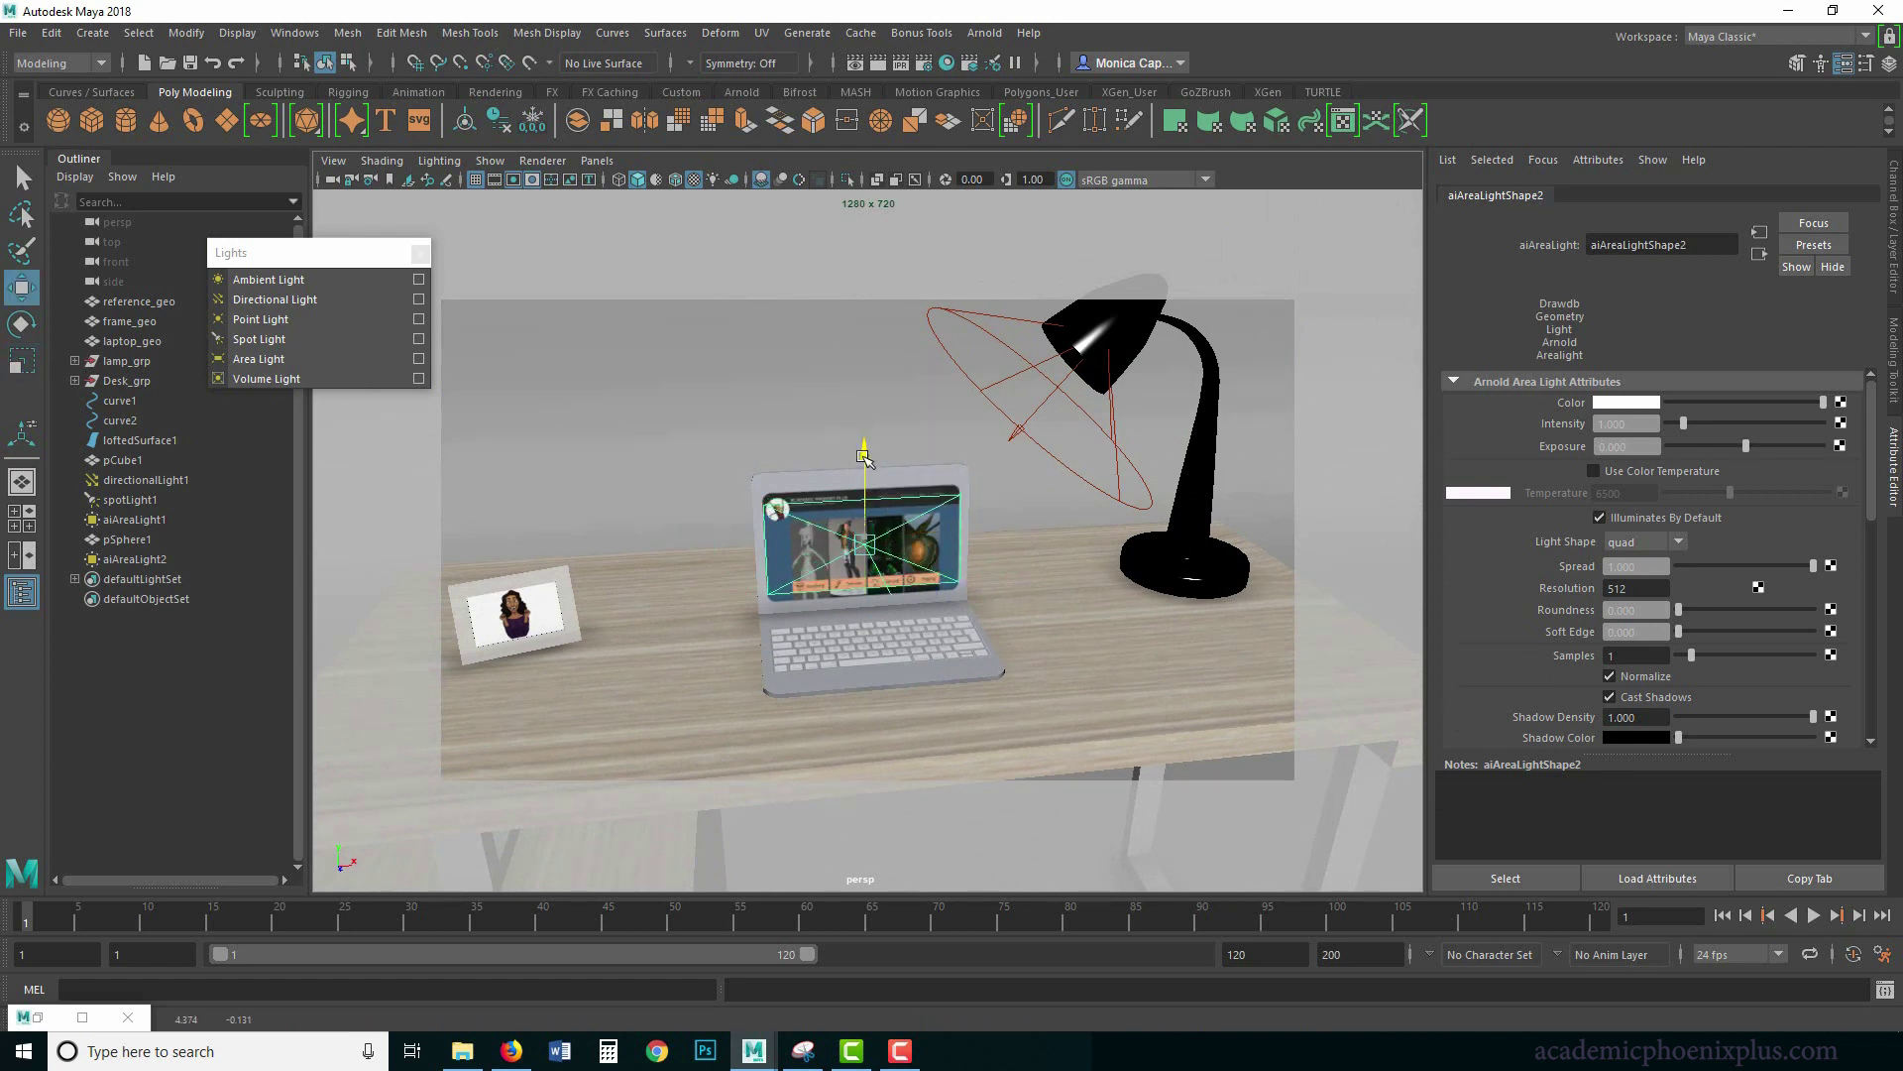
pyautogui.press('r')
pyautogui.moveTo(866, 626); pyautogui.dragTo(998, 562)
pyautogui.press('e')
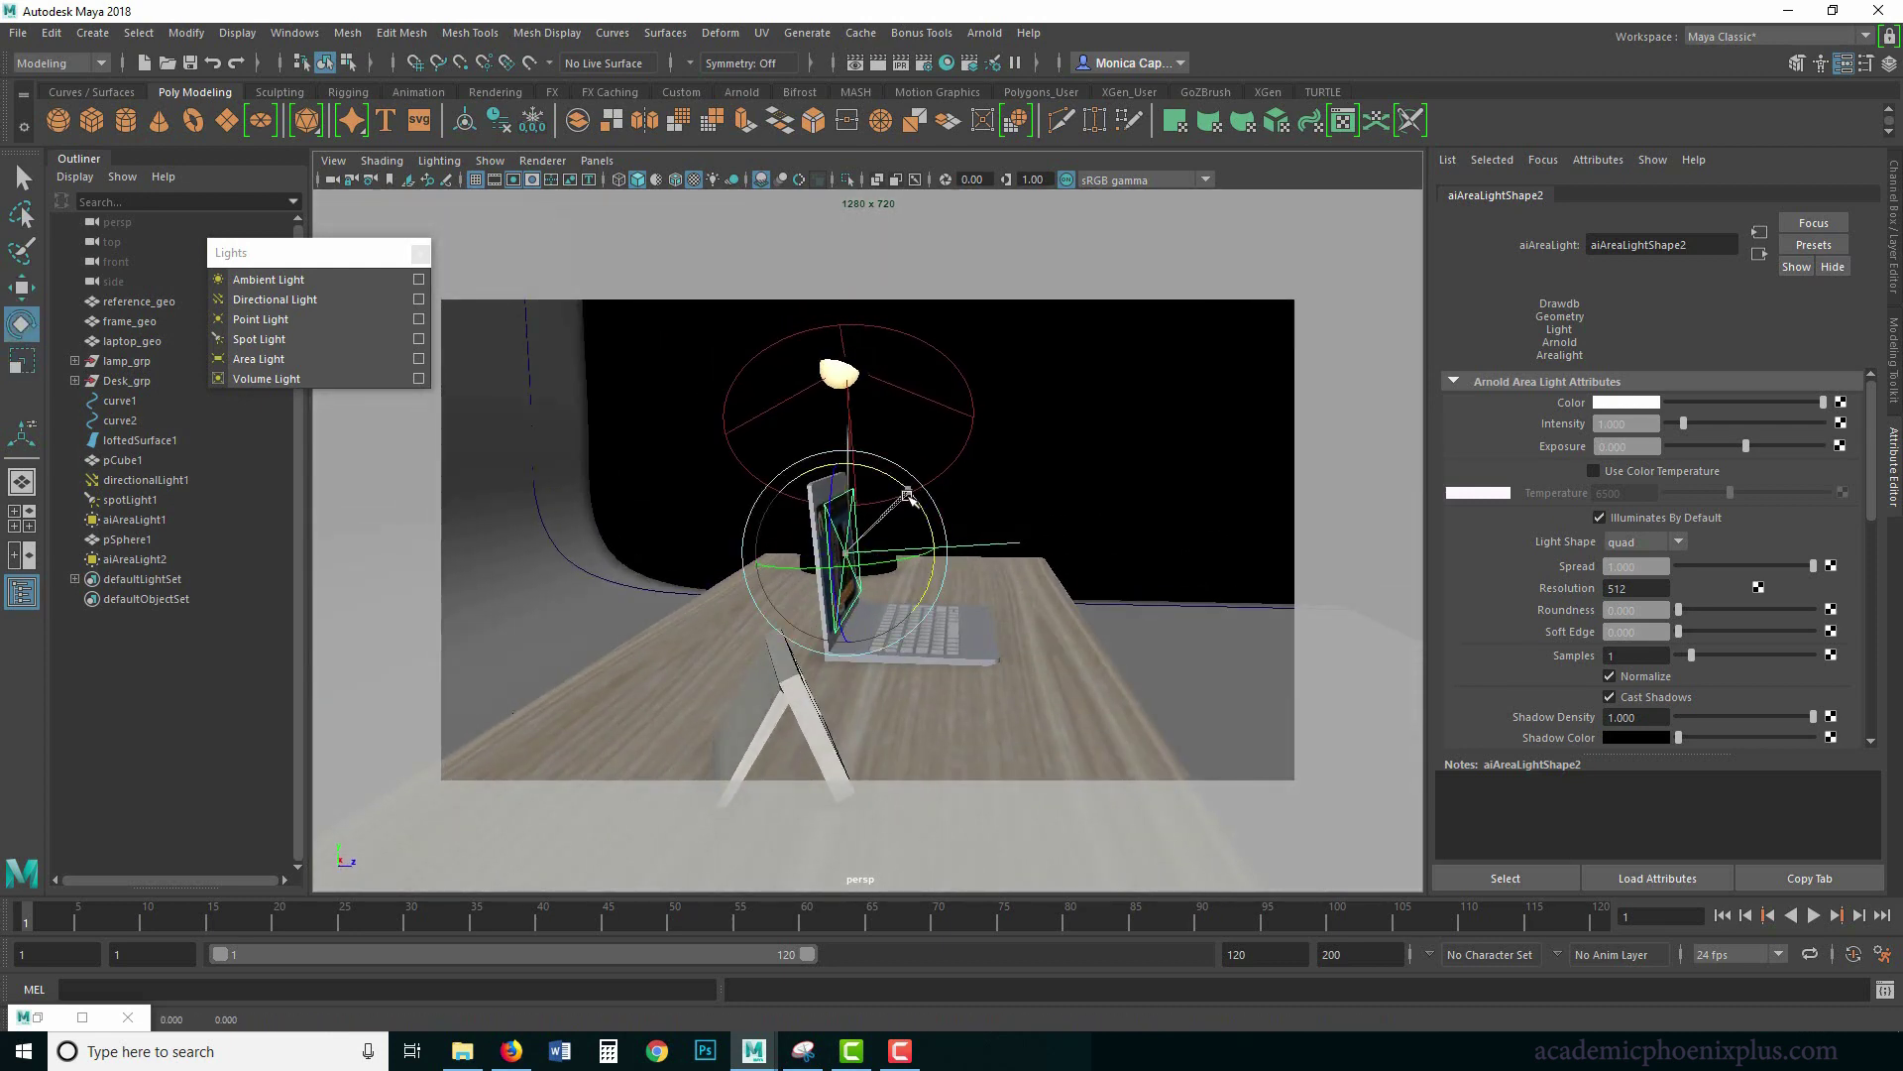
pyautogui.click(1609, 676)
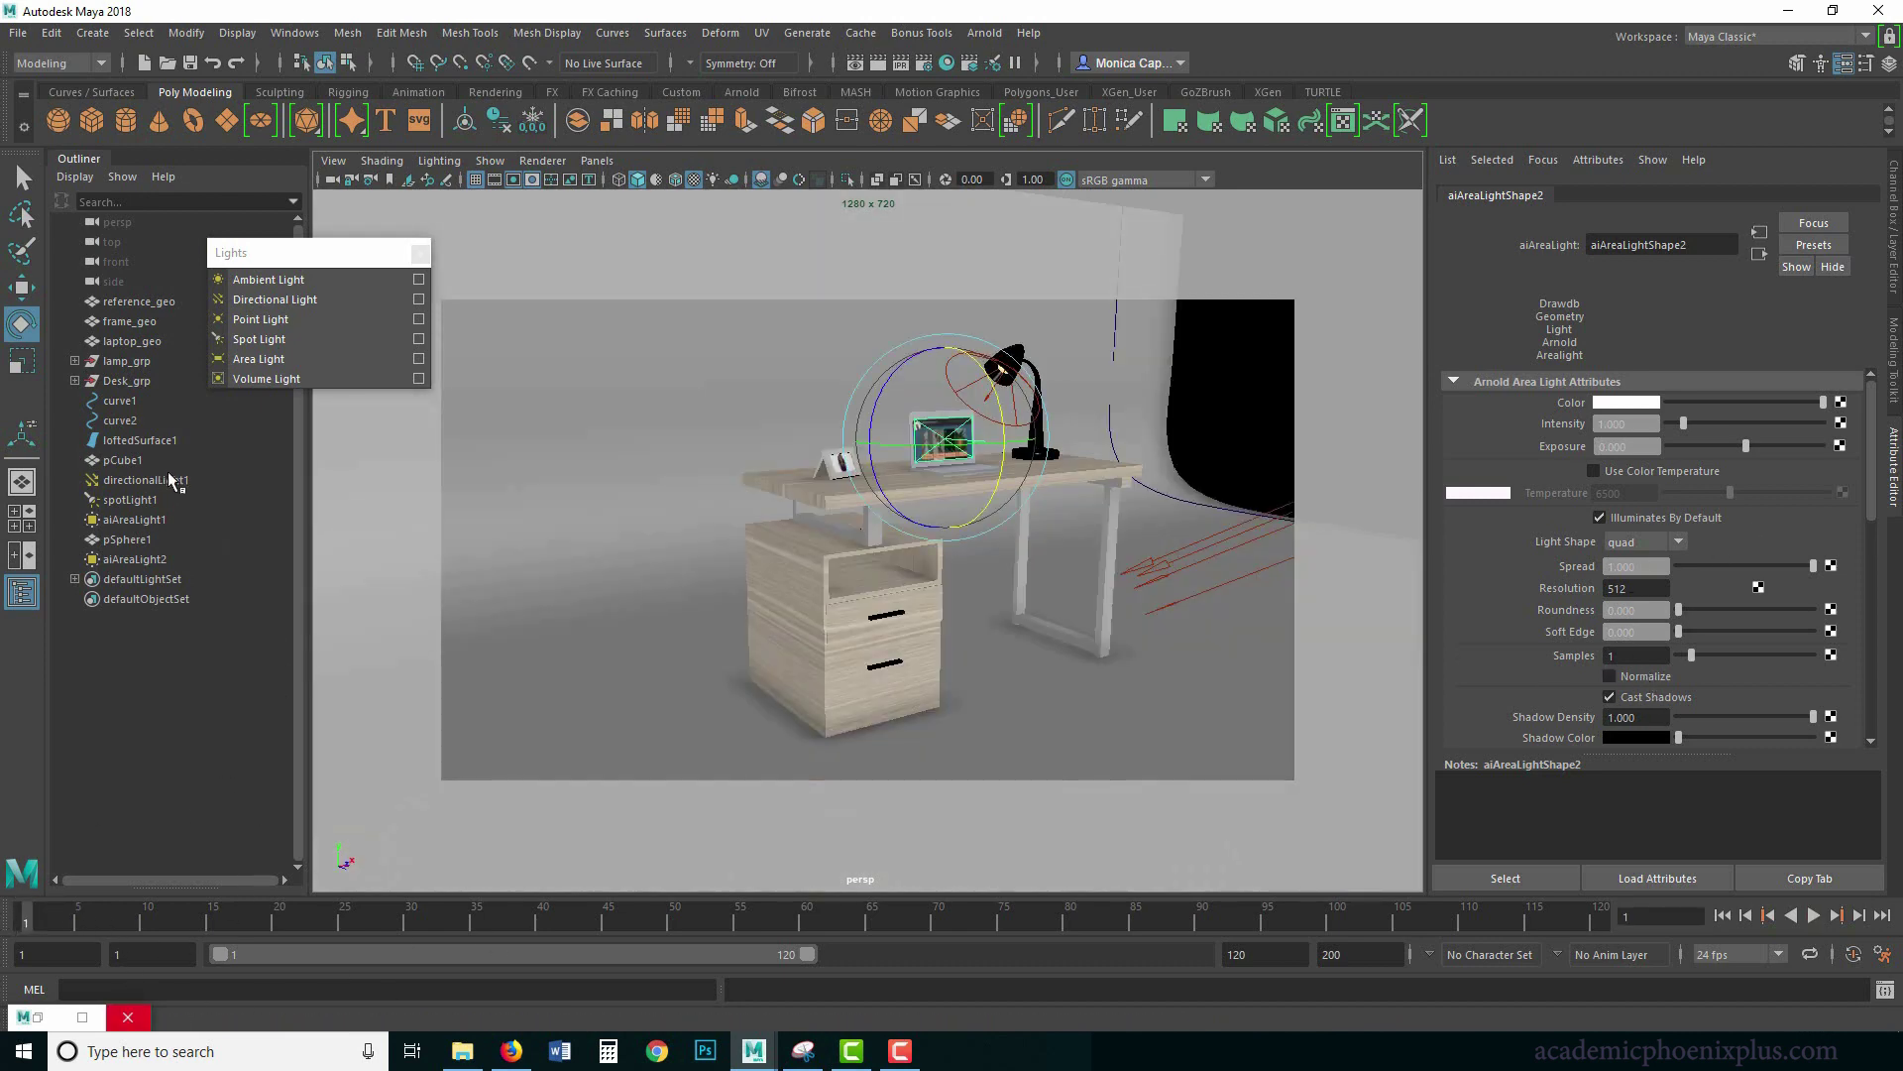
# Move pSphere1 up in the Outliner order so it sits directly above directionalLight1, grouping the lights together.
pyautogui.click(169, 480)
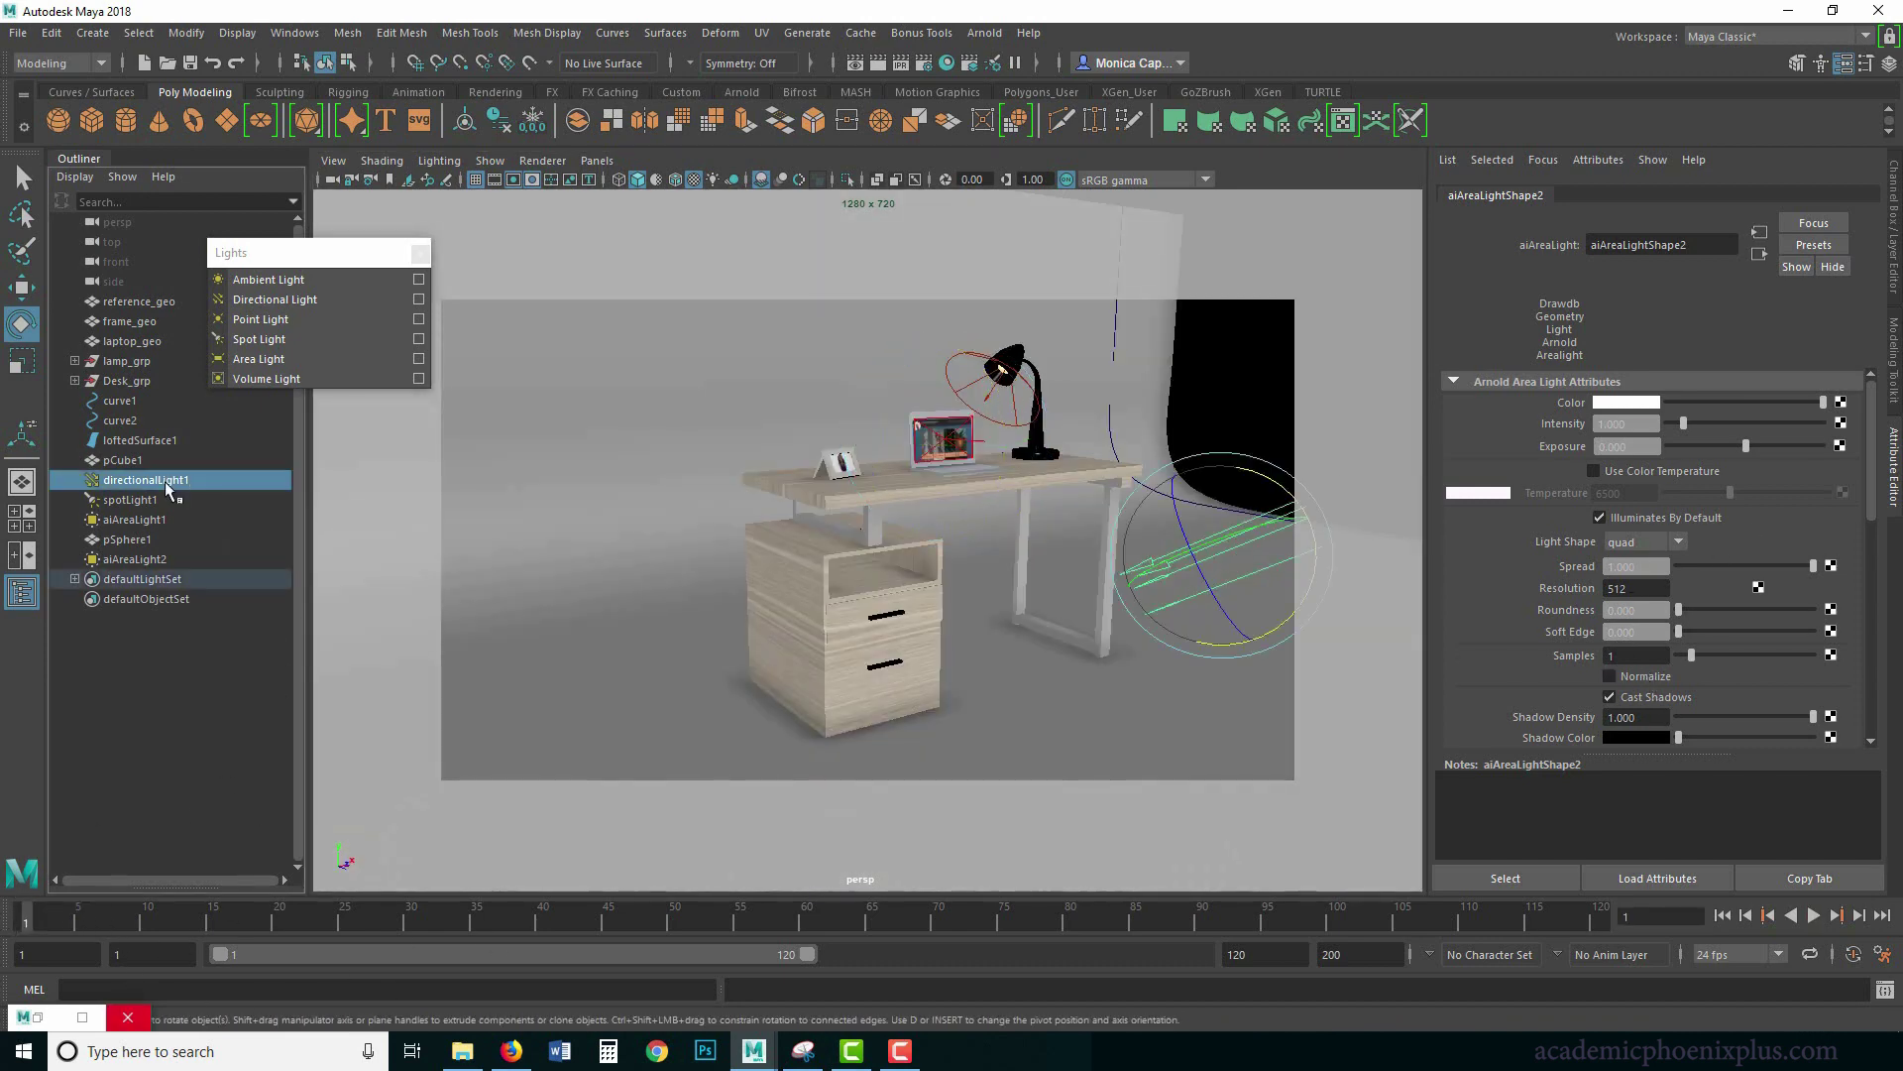
pyautogui.click(127, 540)
pyautogui.moveTo(123, 544); pyautogui.dragTo(129, 475, button='middle')
# Rename the laptop's area light aiAreaLight2 as laptop_aiAreaLight2.
pyautogui.click(147, 561)
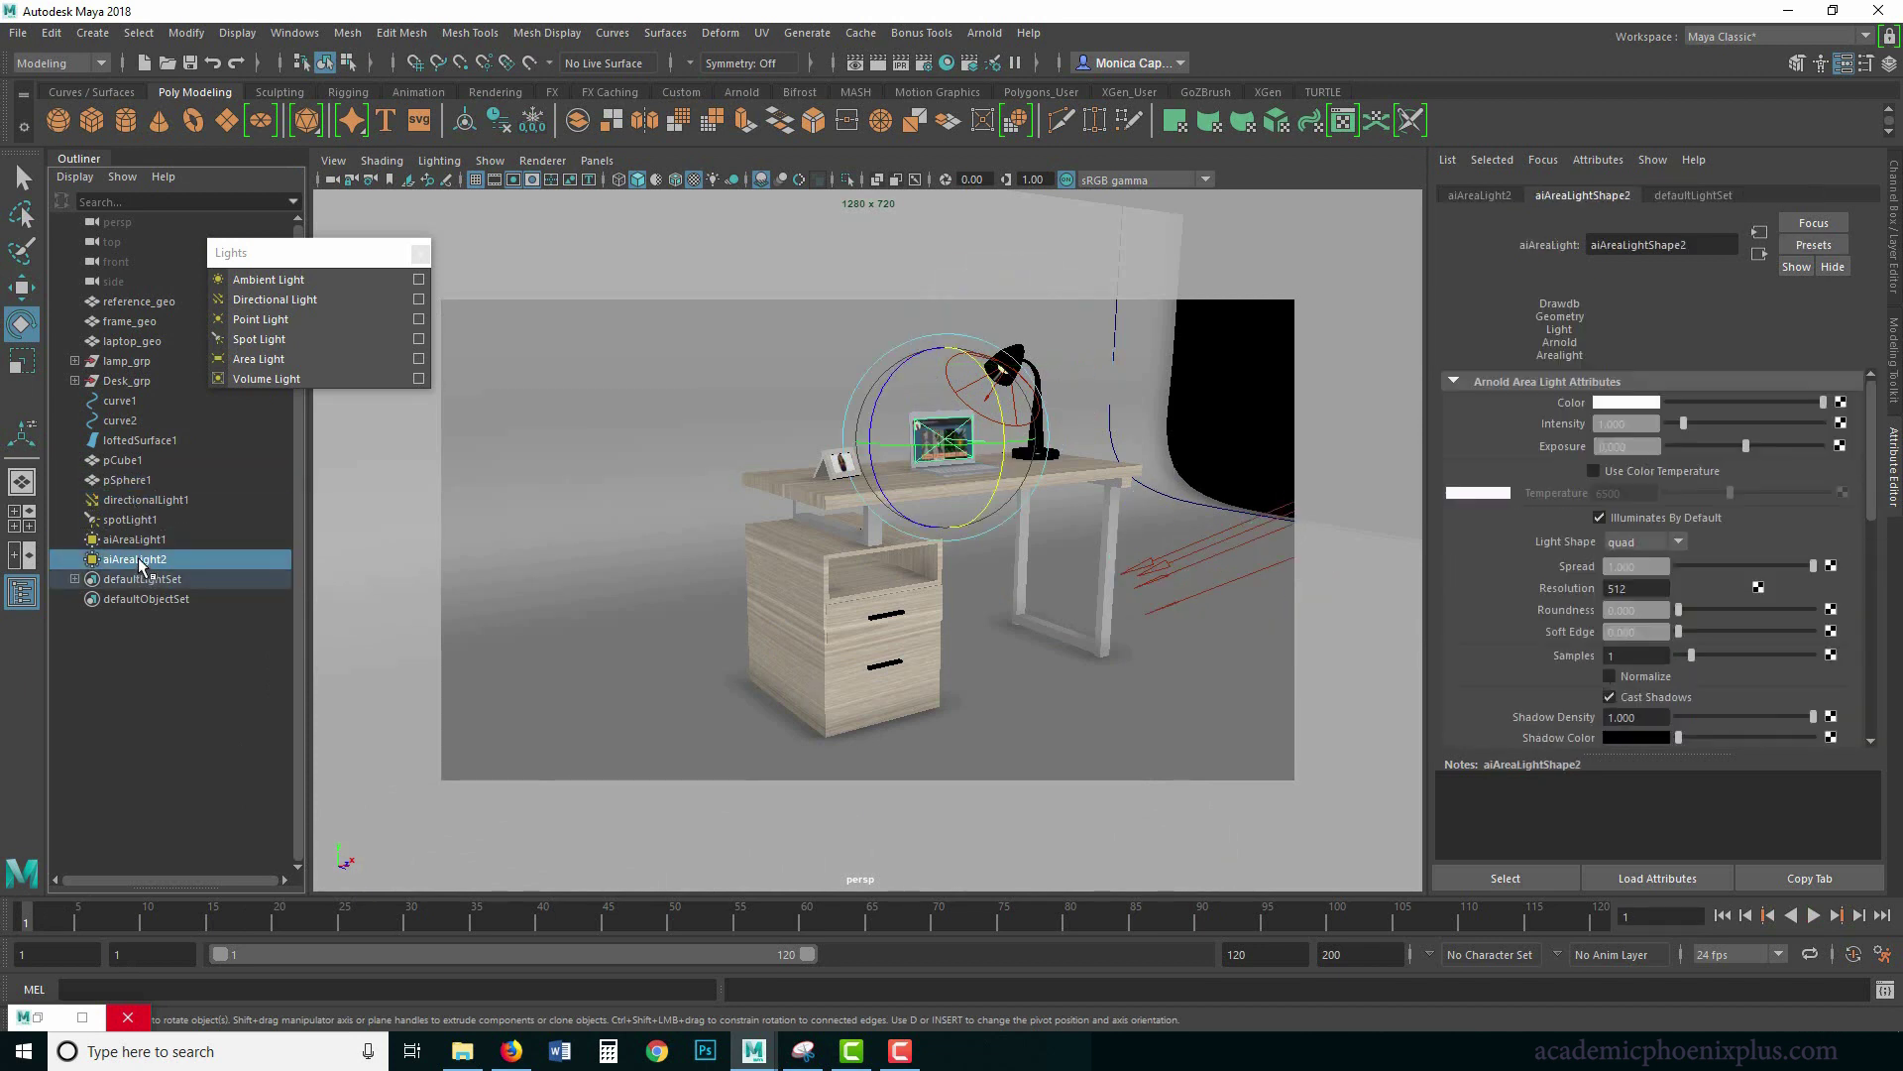
pyautogui.click(149, 542)
pyautogui.click(144, 560)
pyautogui.doubleClick(129, 561)
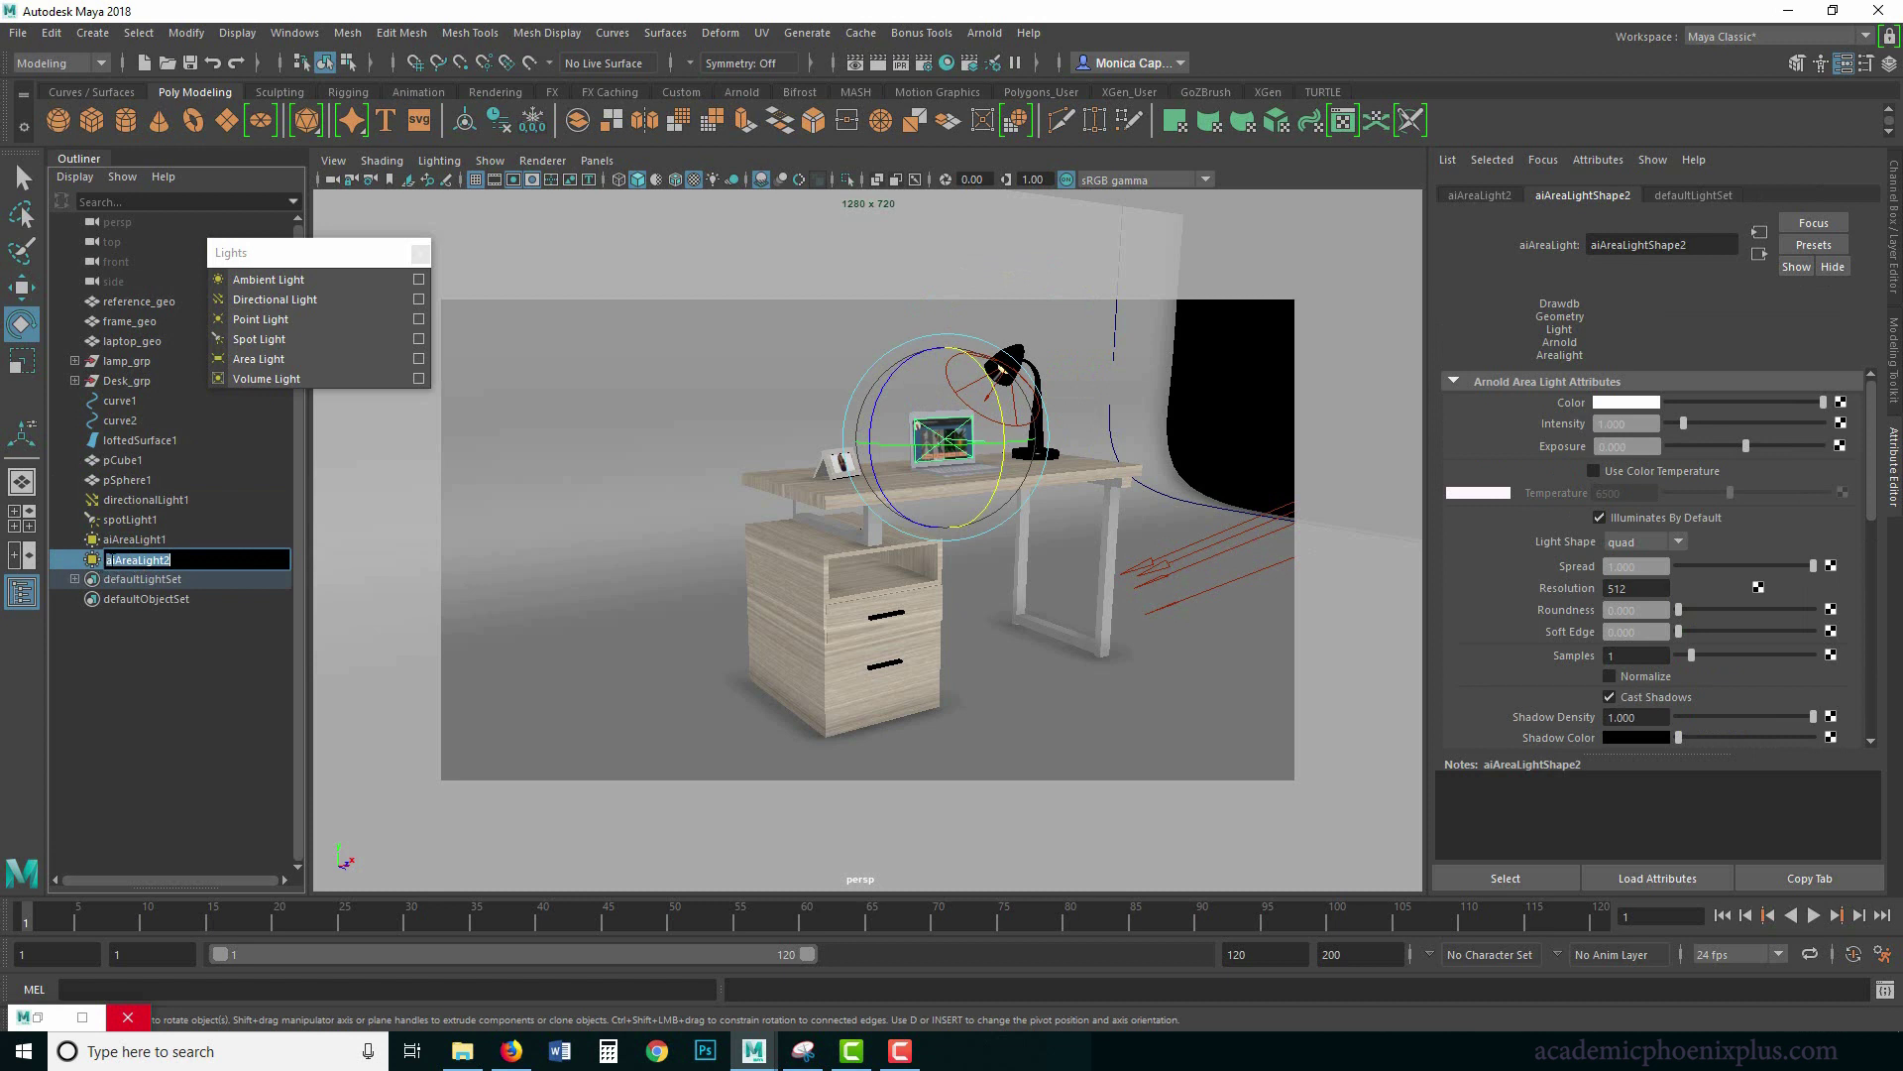
pyautogui.click(109, 561)
pyautogui.write('laptop_')
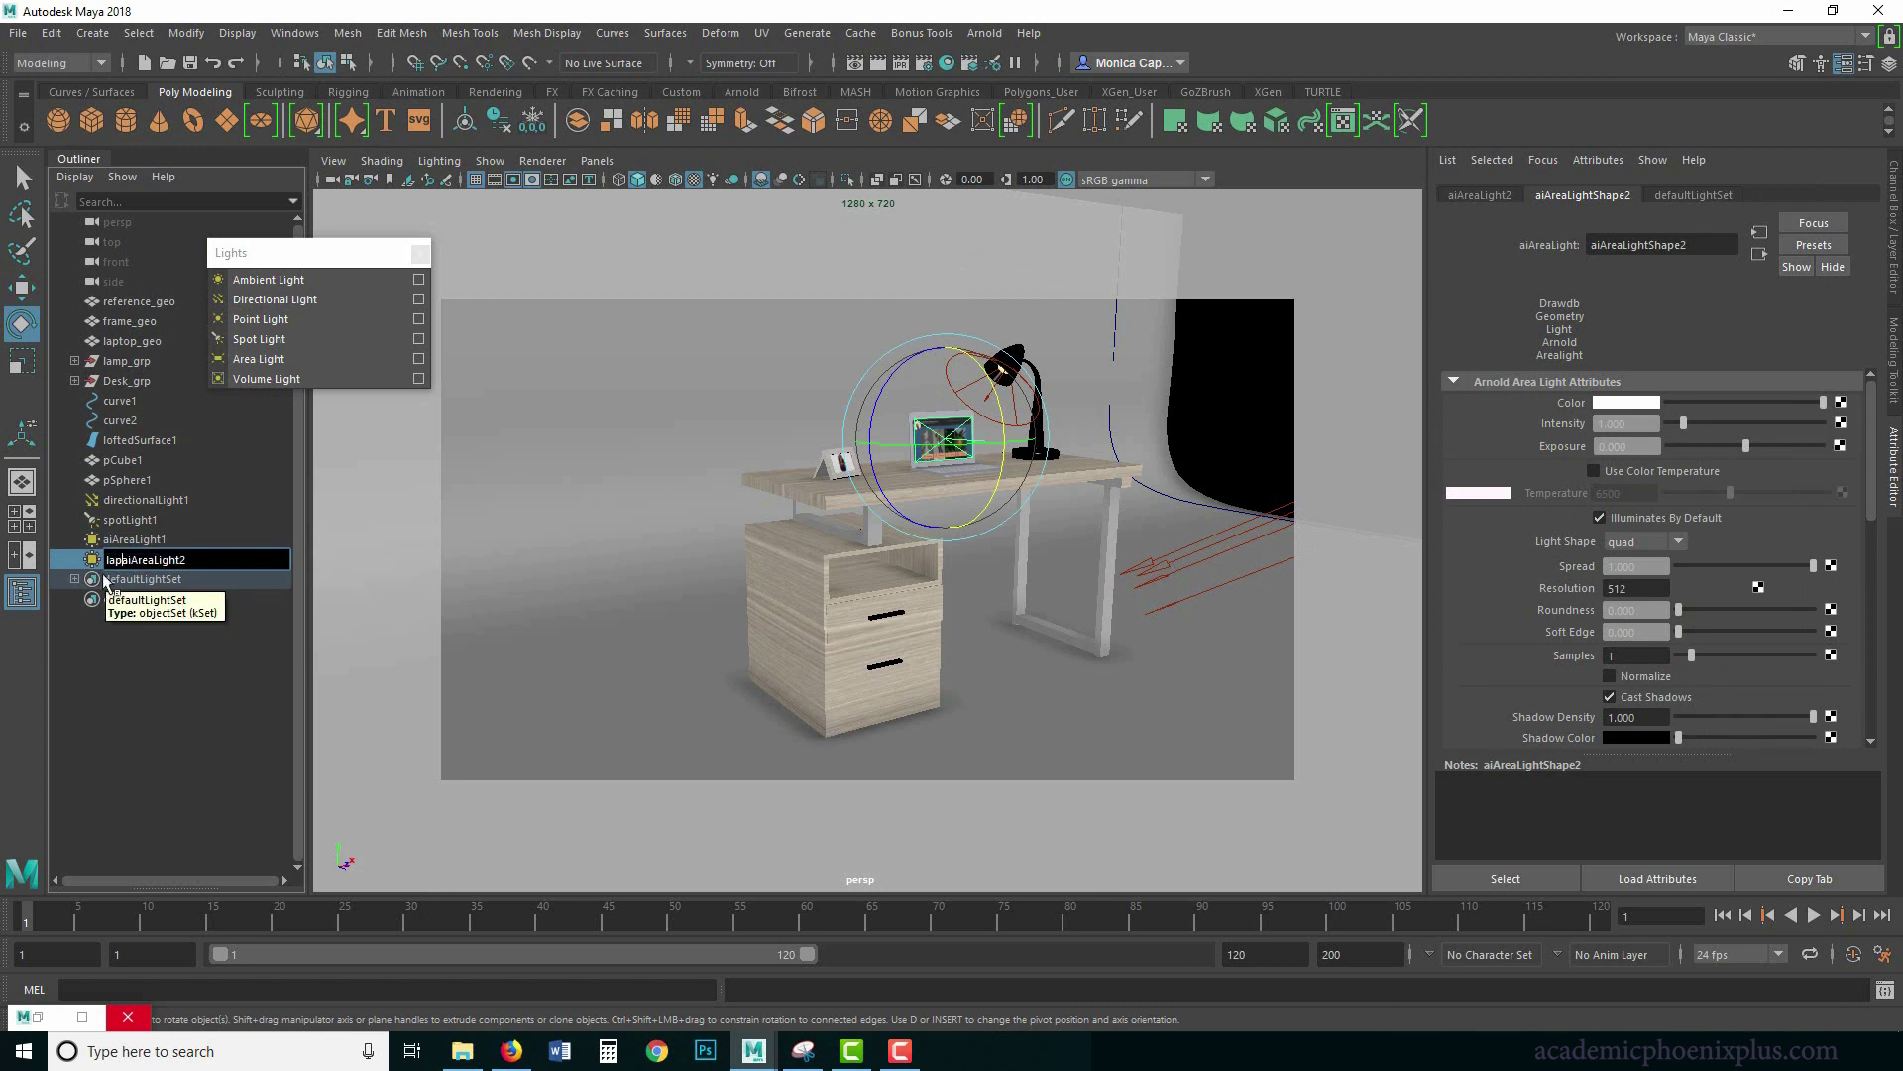
pyautogui.press('Return')
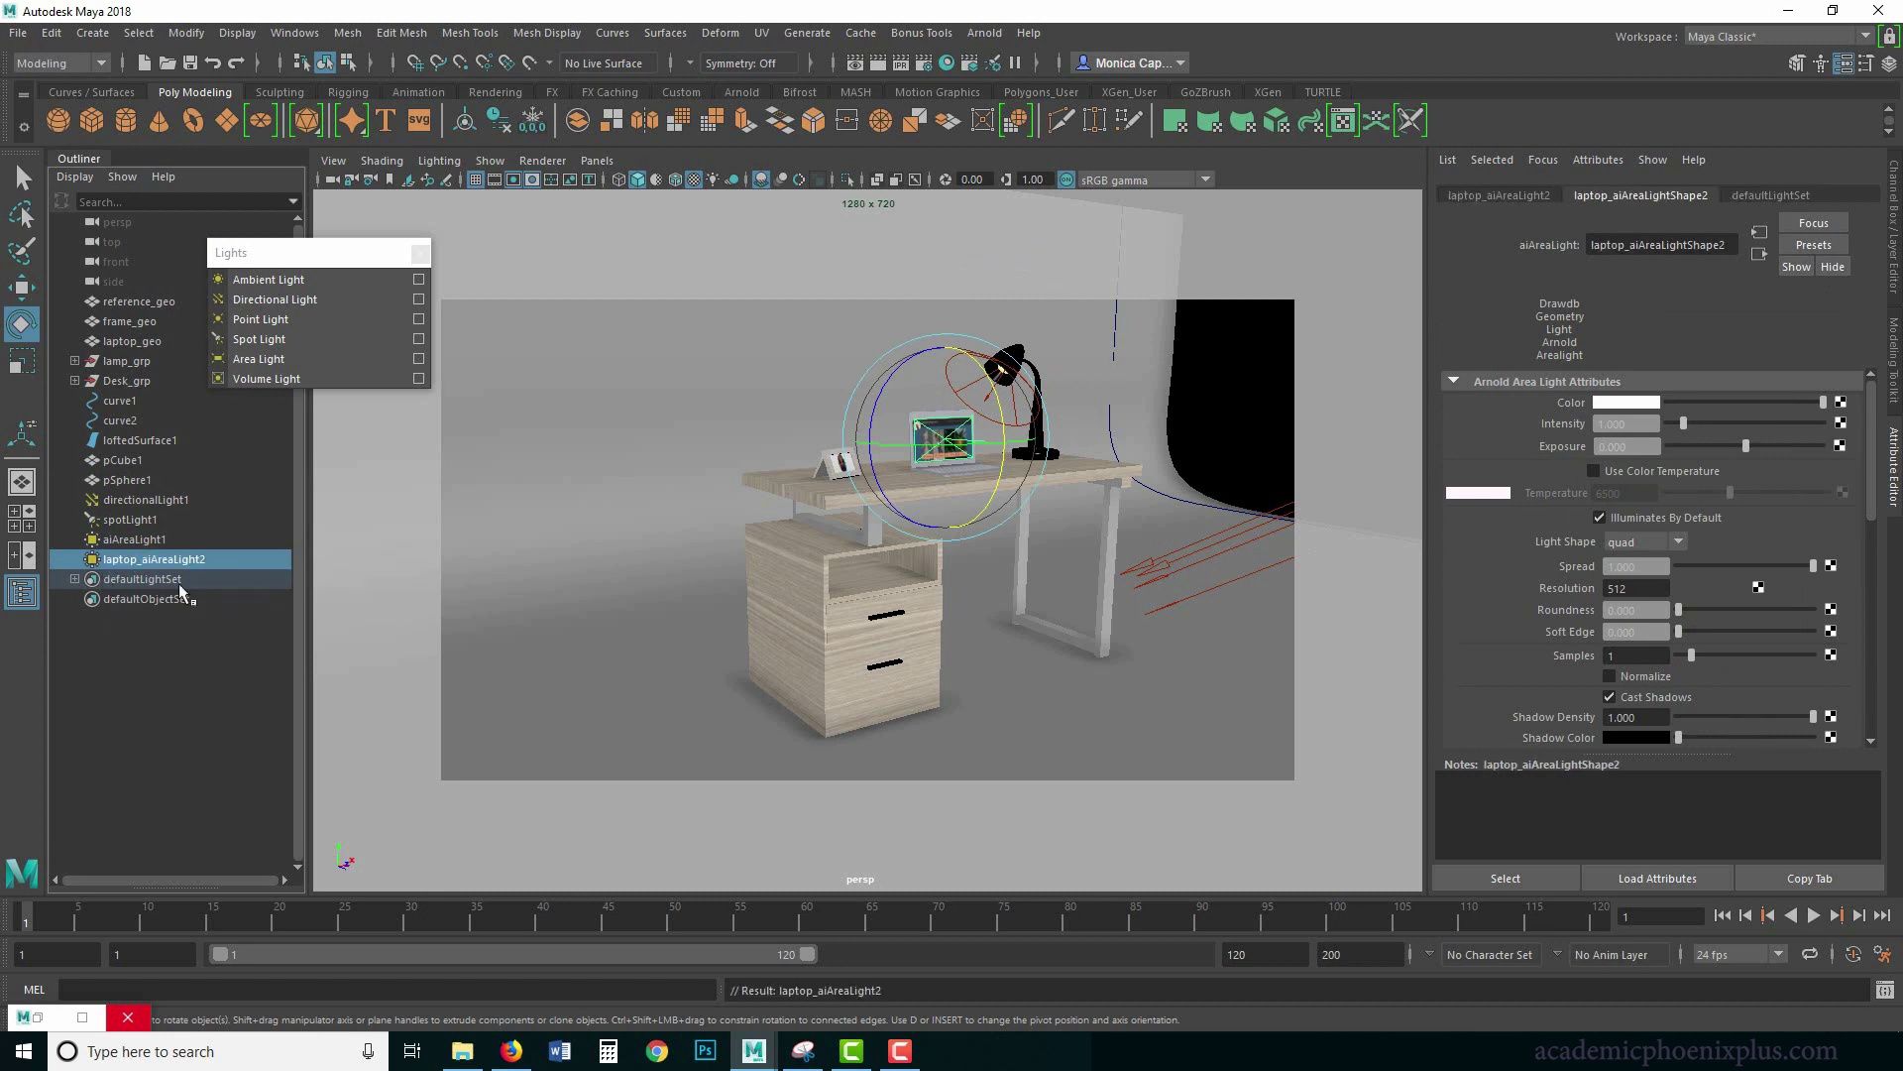
# Rename aiAreaLight1 as window_aiAreaLight1.
pyautogui.doubleClick(135, 541)
pyautogui.click(104, 543)
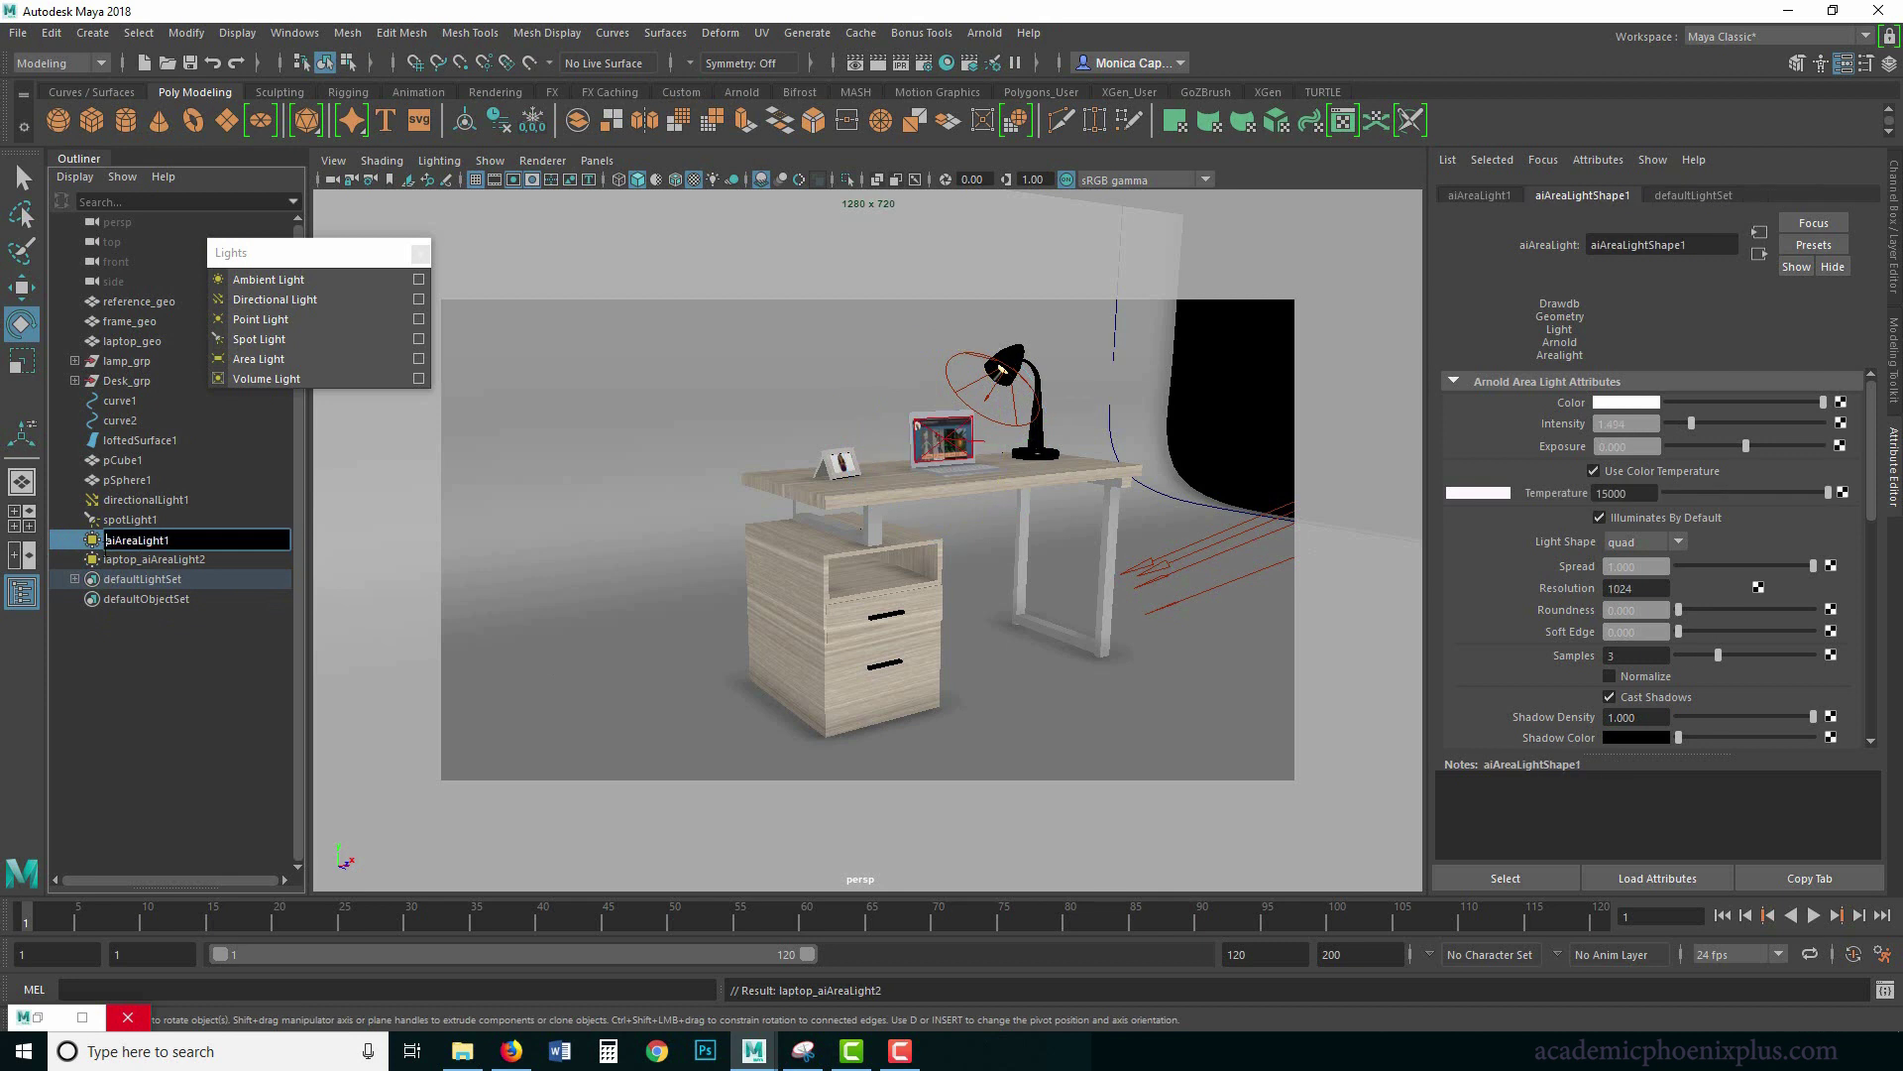
pyautogui.write('window_')
pyautogui.press('Return')
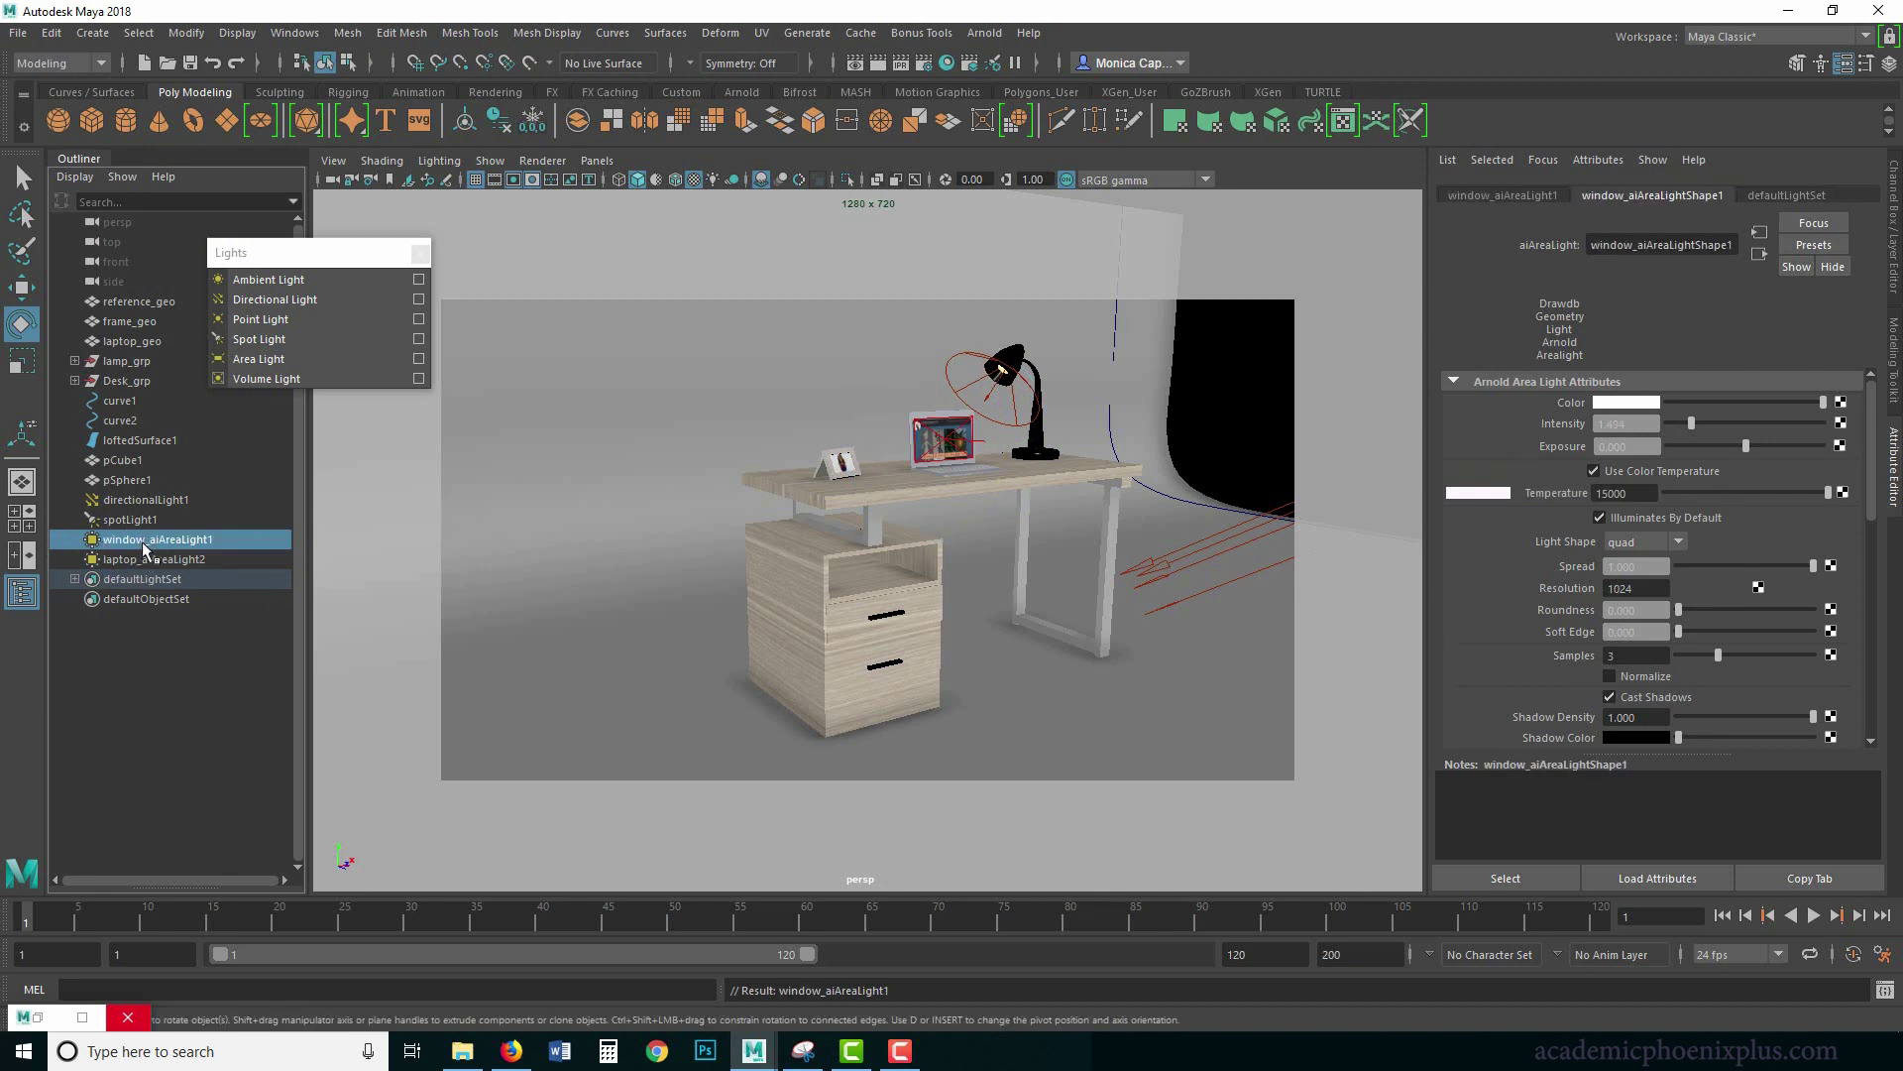
# Hide the directional light, spot light and window area light to isolate the laptop light.
pyautogui.click(143, 559)
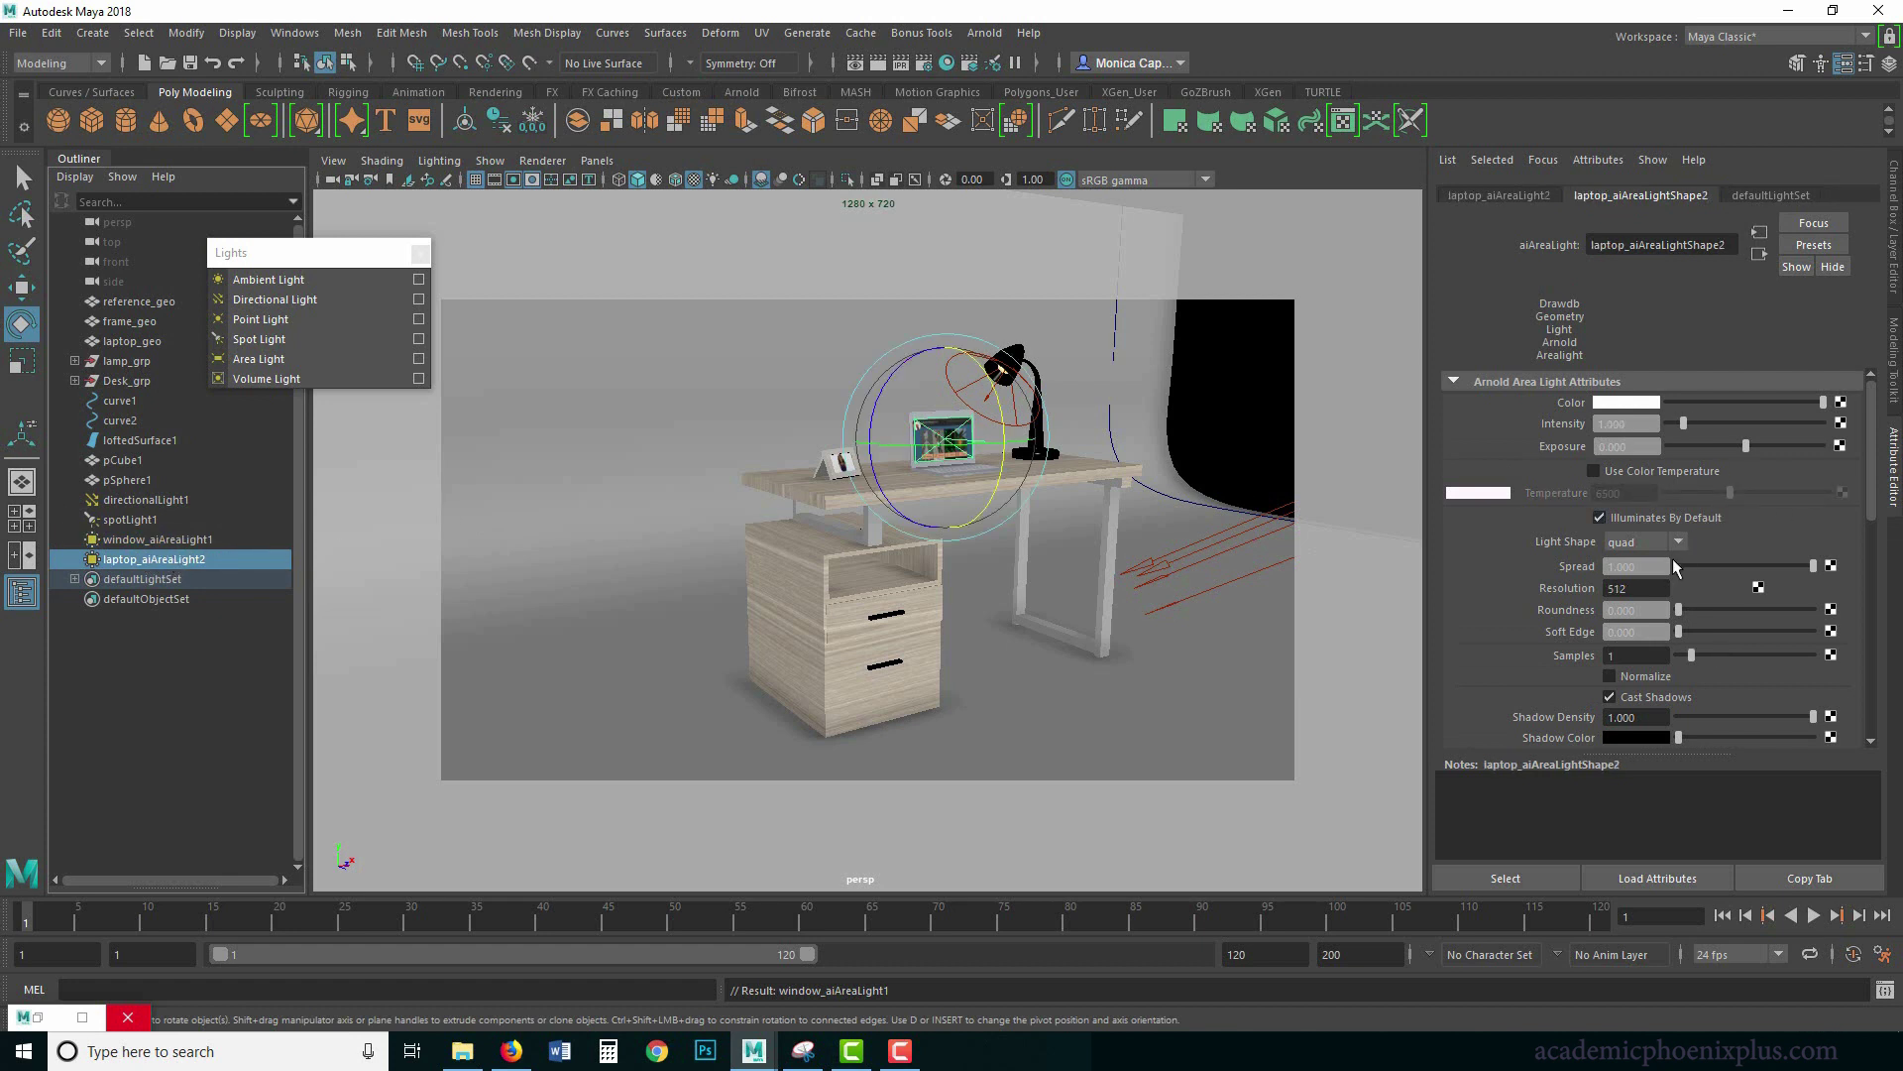
pyautogui.click(111, 498)
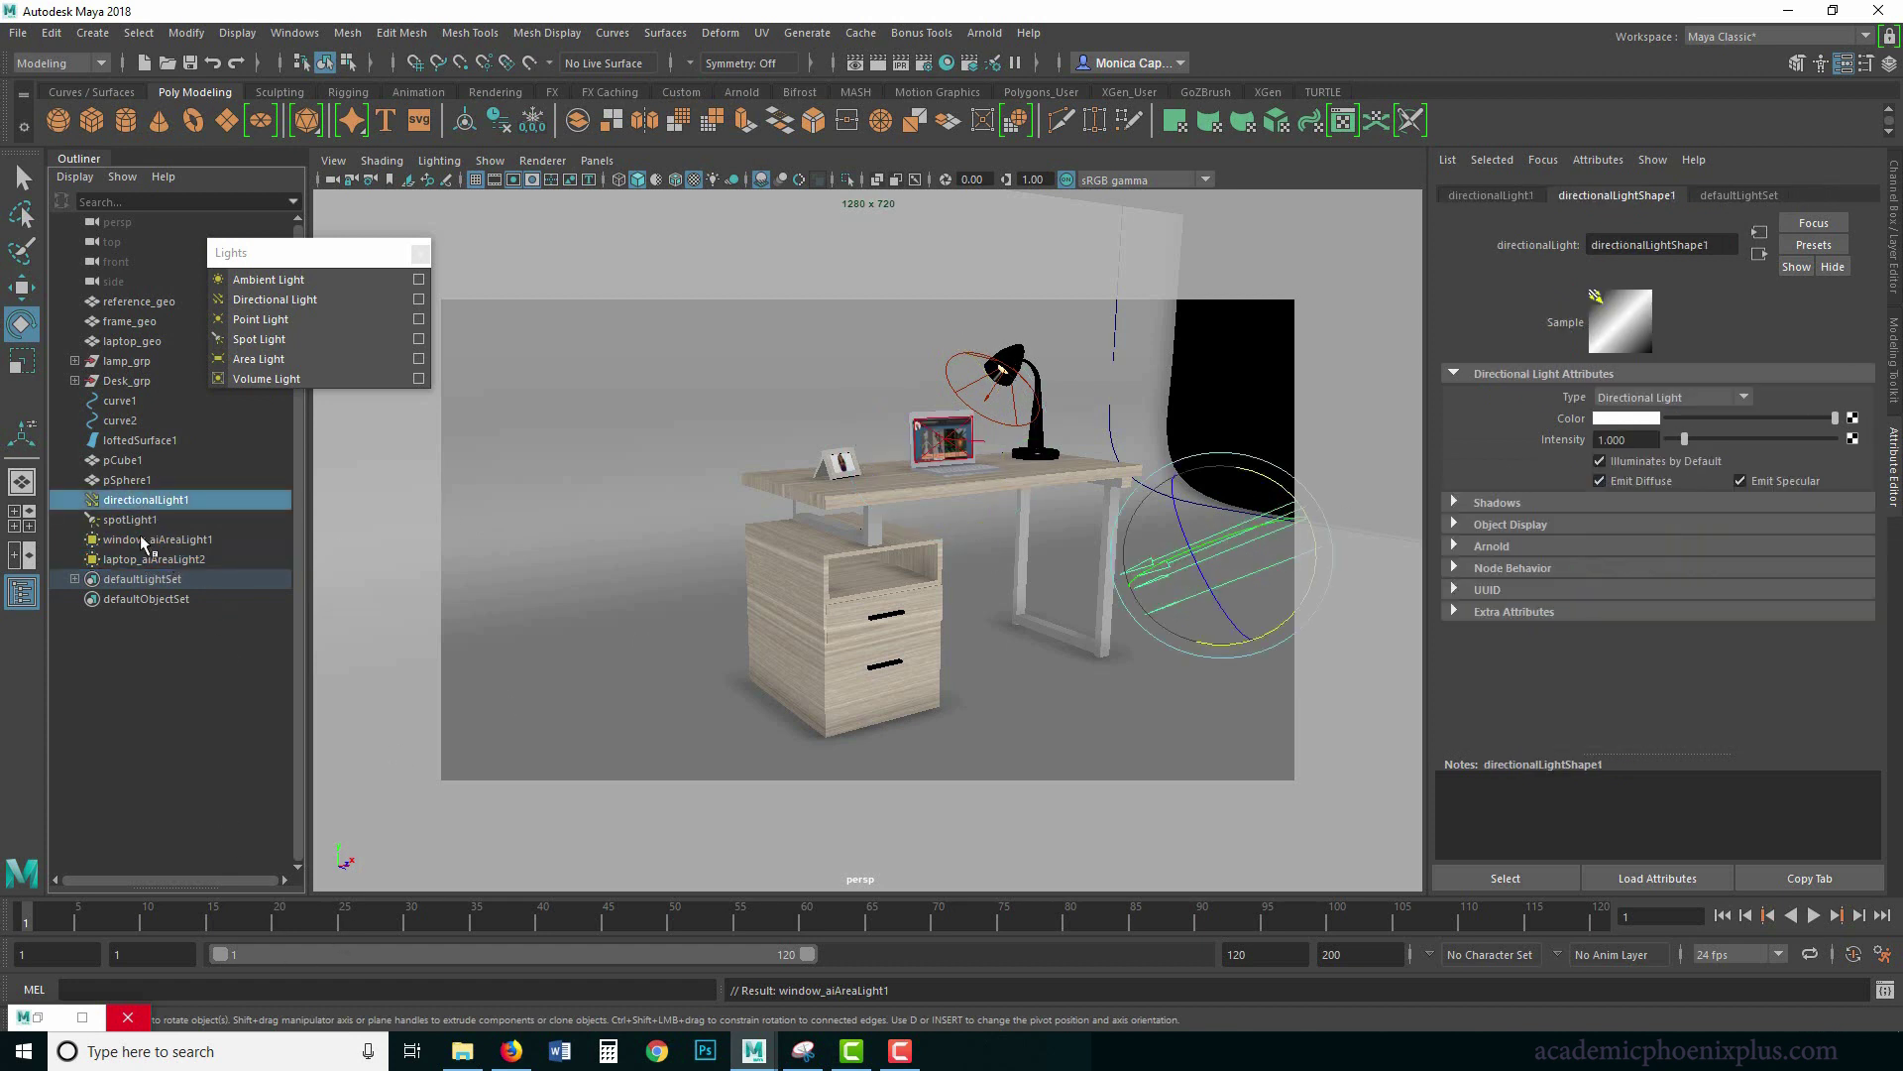
pyautogui.keyDown('shift'); pyautogui.click(140, 535); pyautogui.keyUp('shift')
pyautogui.hotkey('ctrl', 'h')
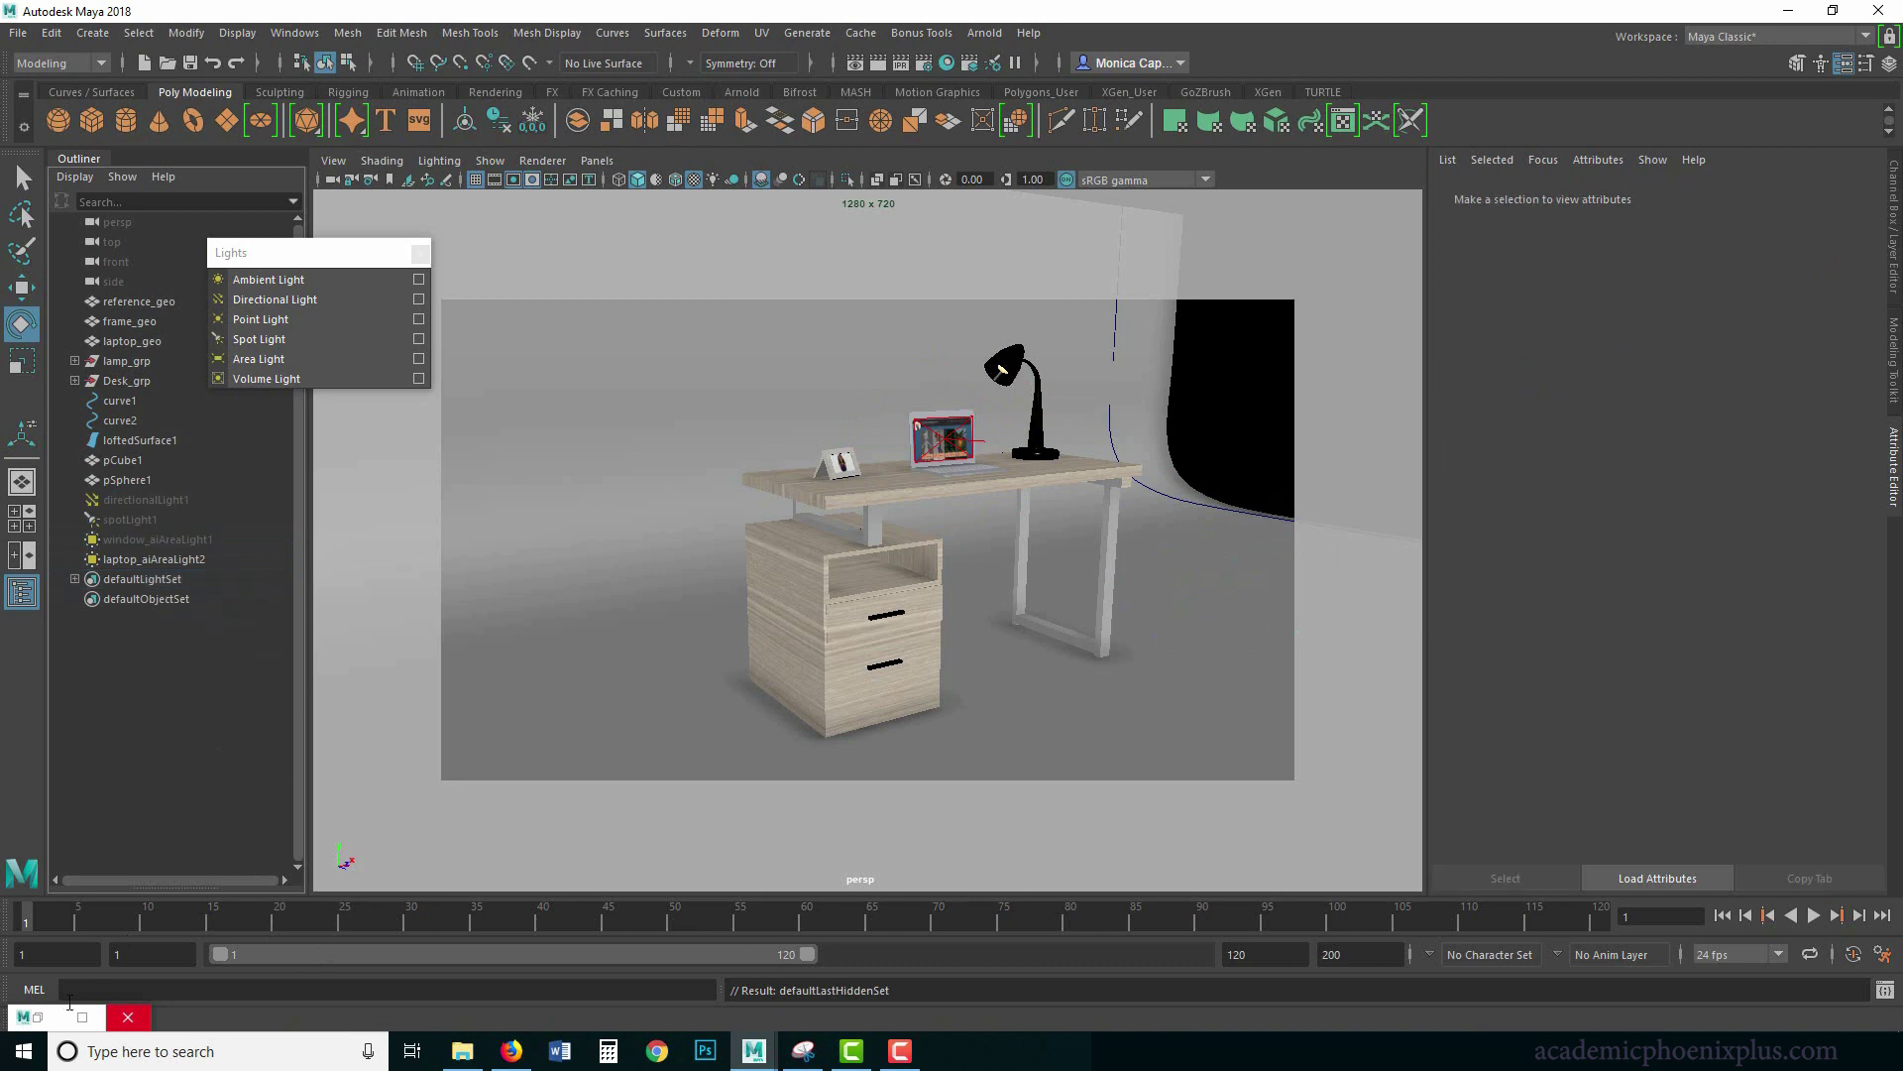
# Restore the Arnold RenderView, start the live render and slightly raise the laptop area light's intensity.
pyautogui.click(83, 1017)
pyautogui.click(1191, 315)
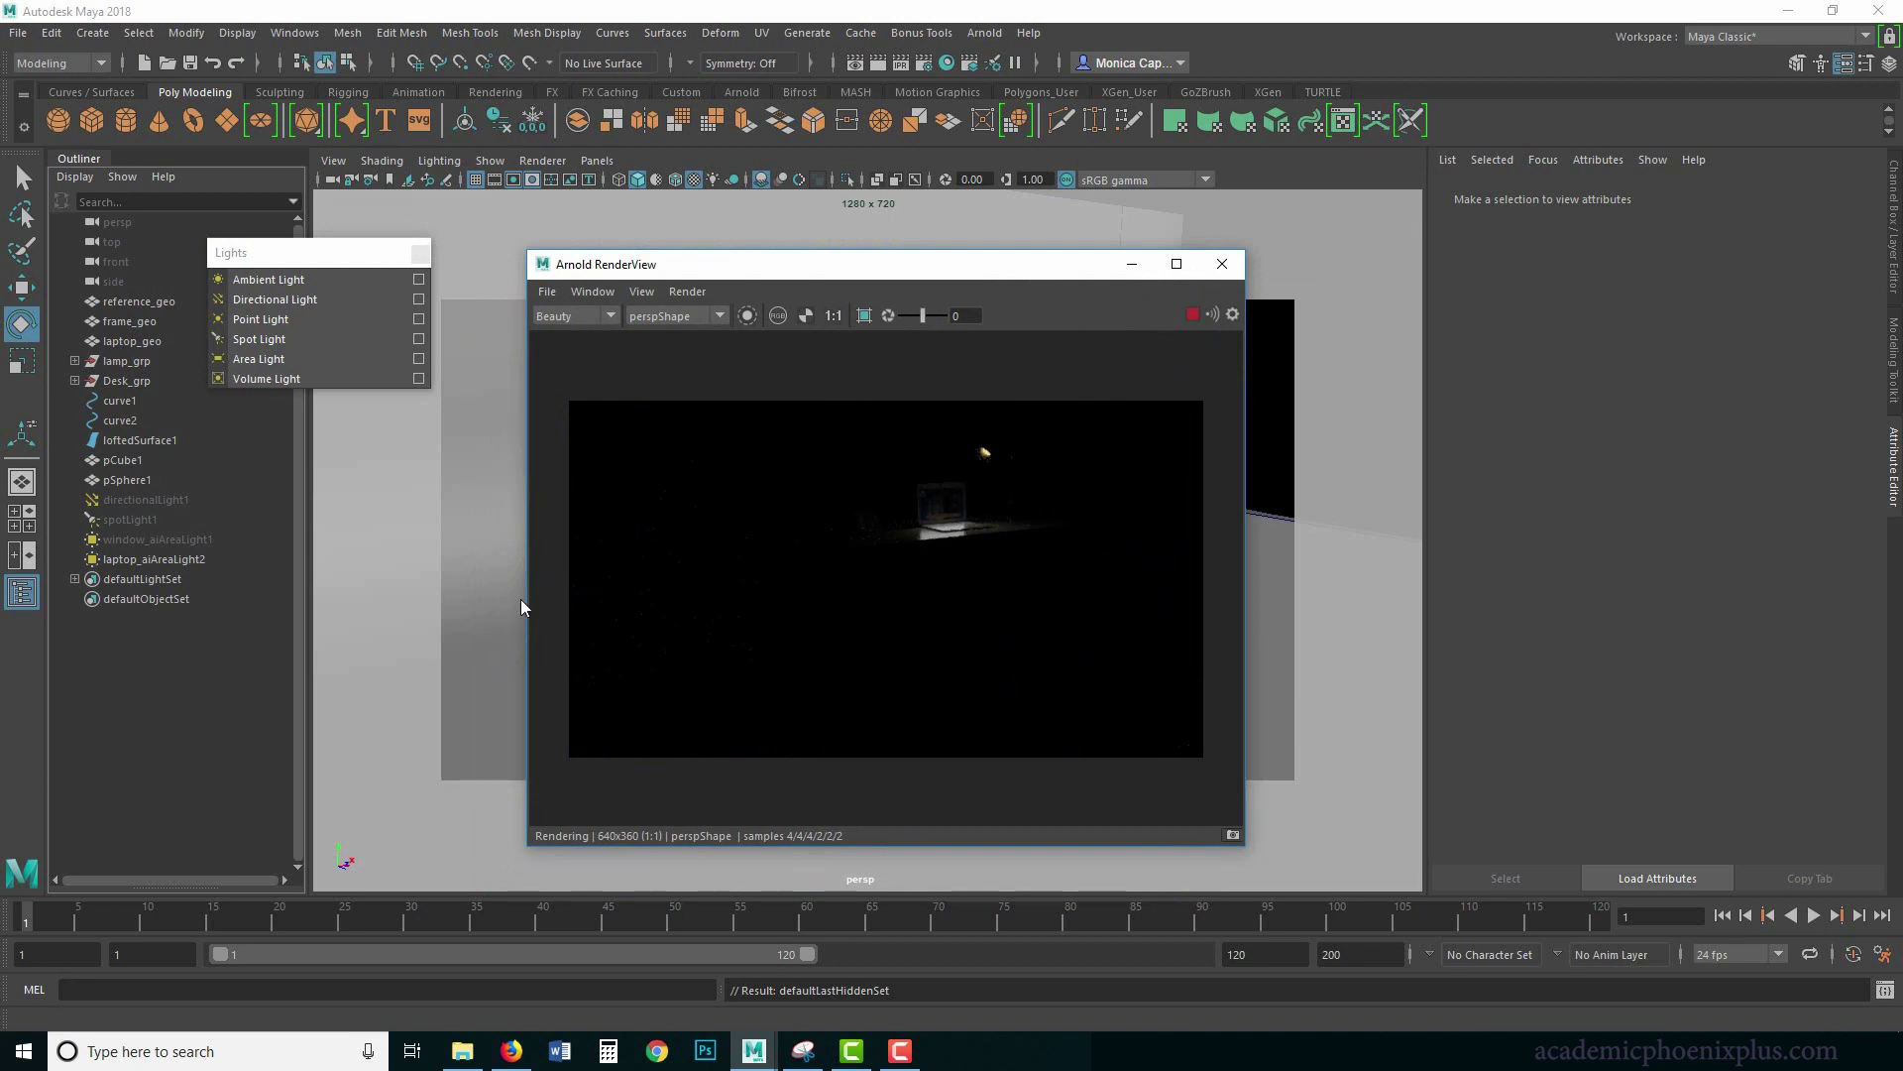
pyautogui.click(168, 560)
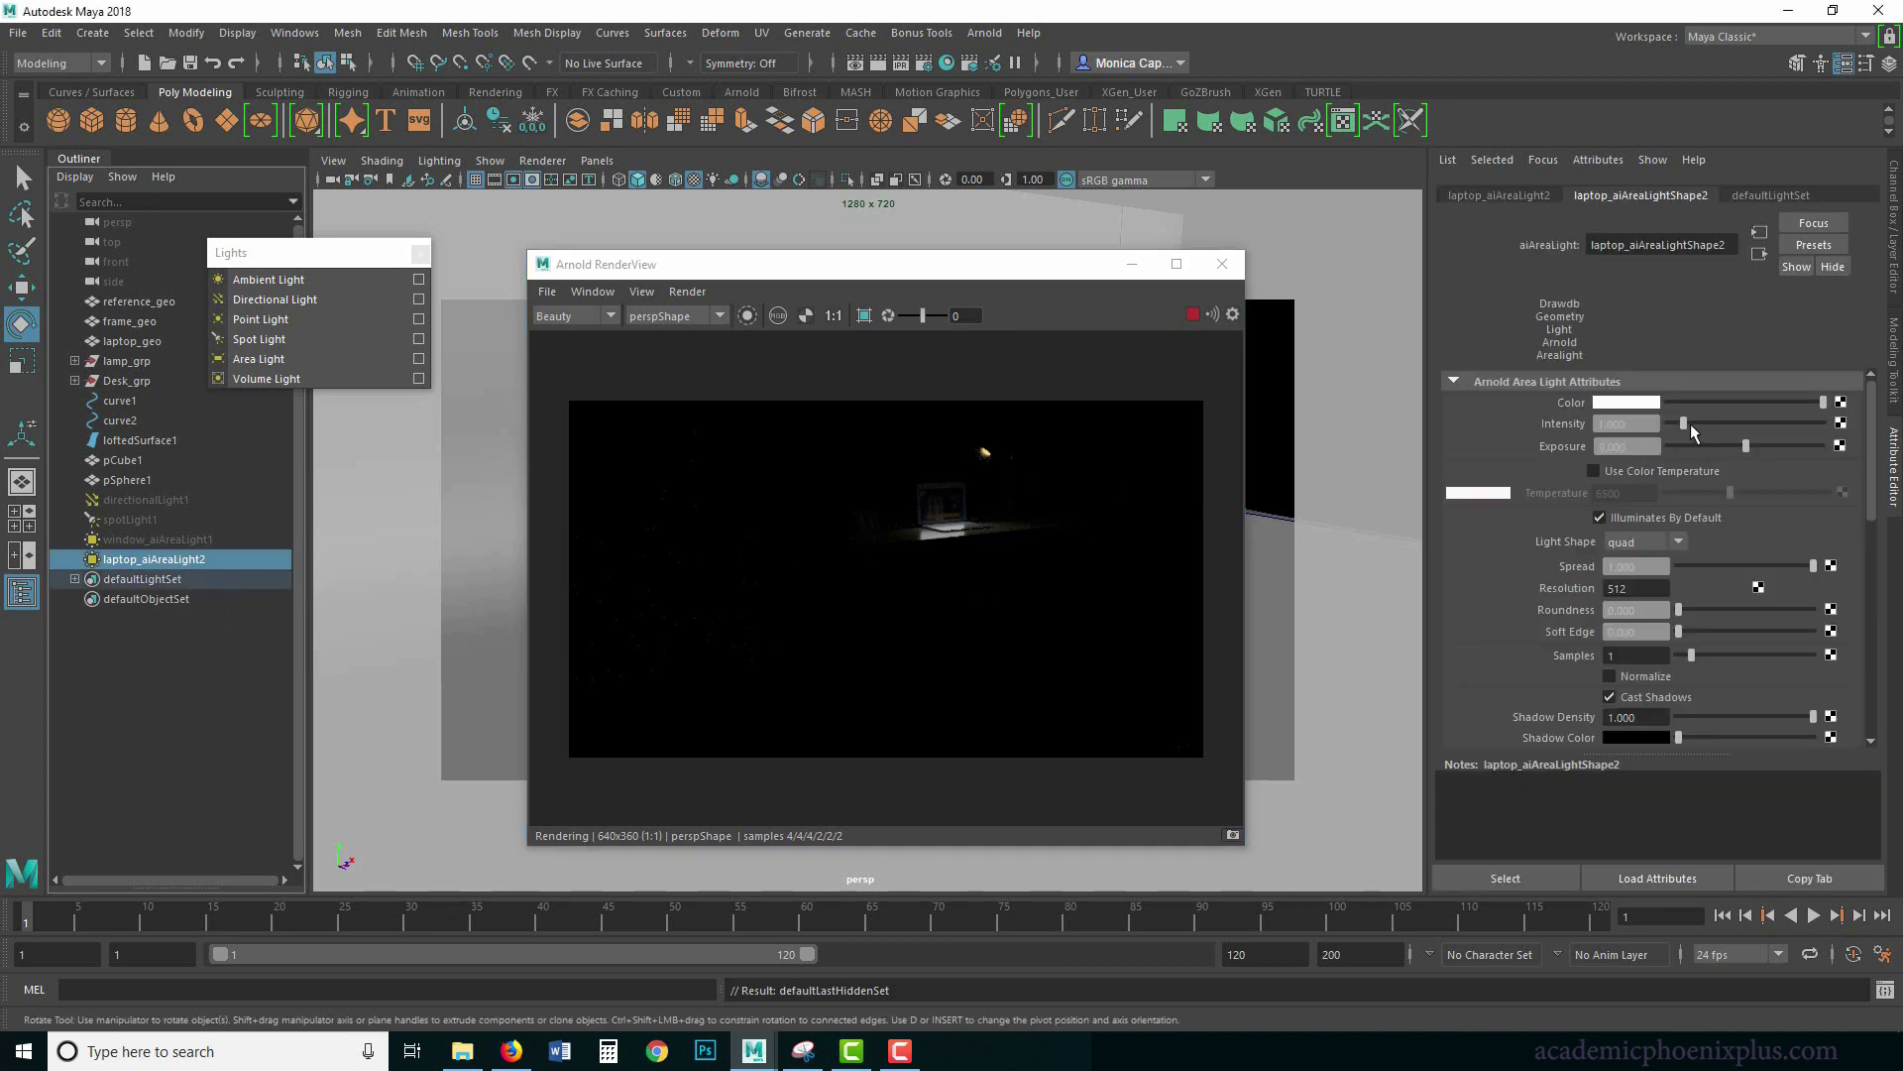
pyautogui.moveTo(1691, 424); pyautogui.dragTo(1694, 428)
# Try a pale cyan color on the laptop area light.
pyautogui.click(1631, 405)
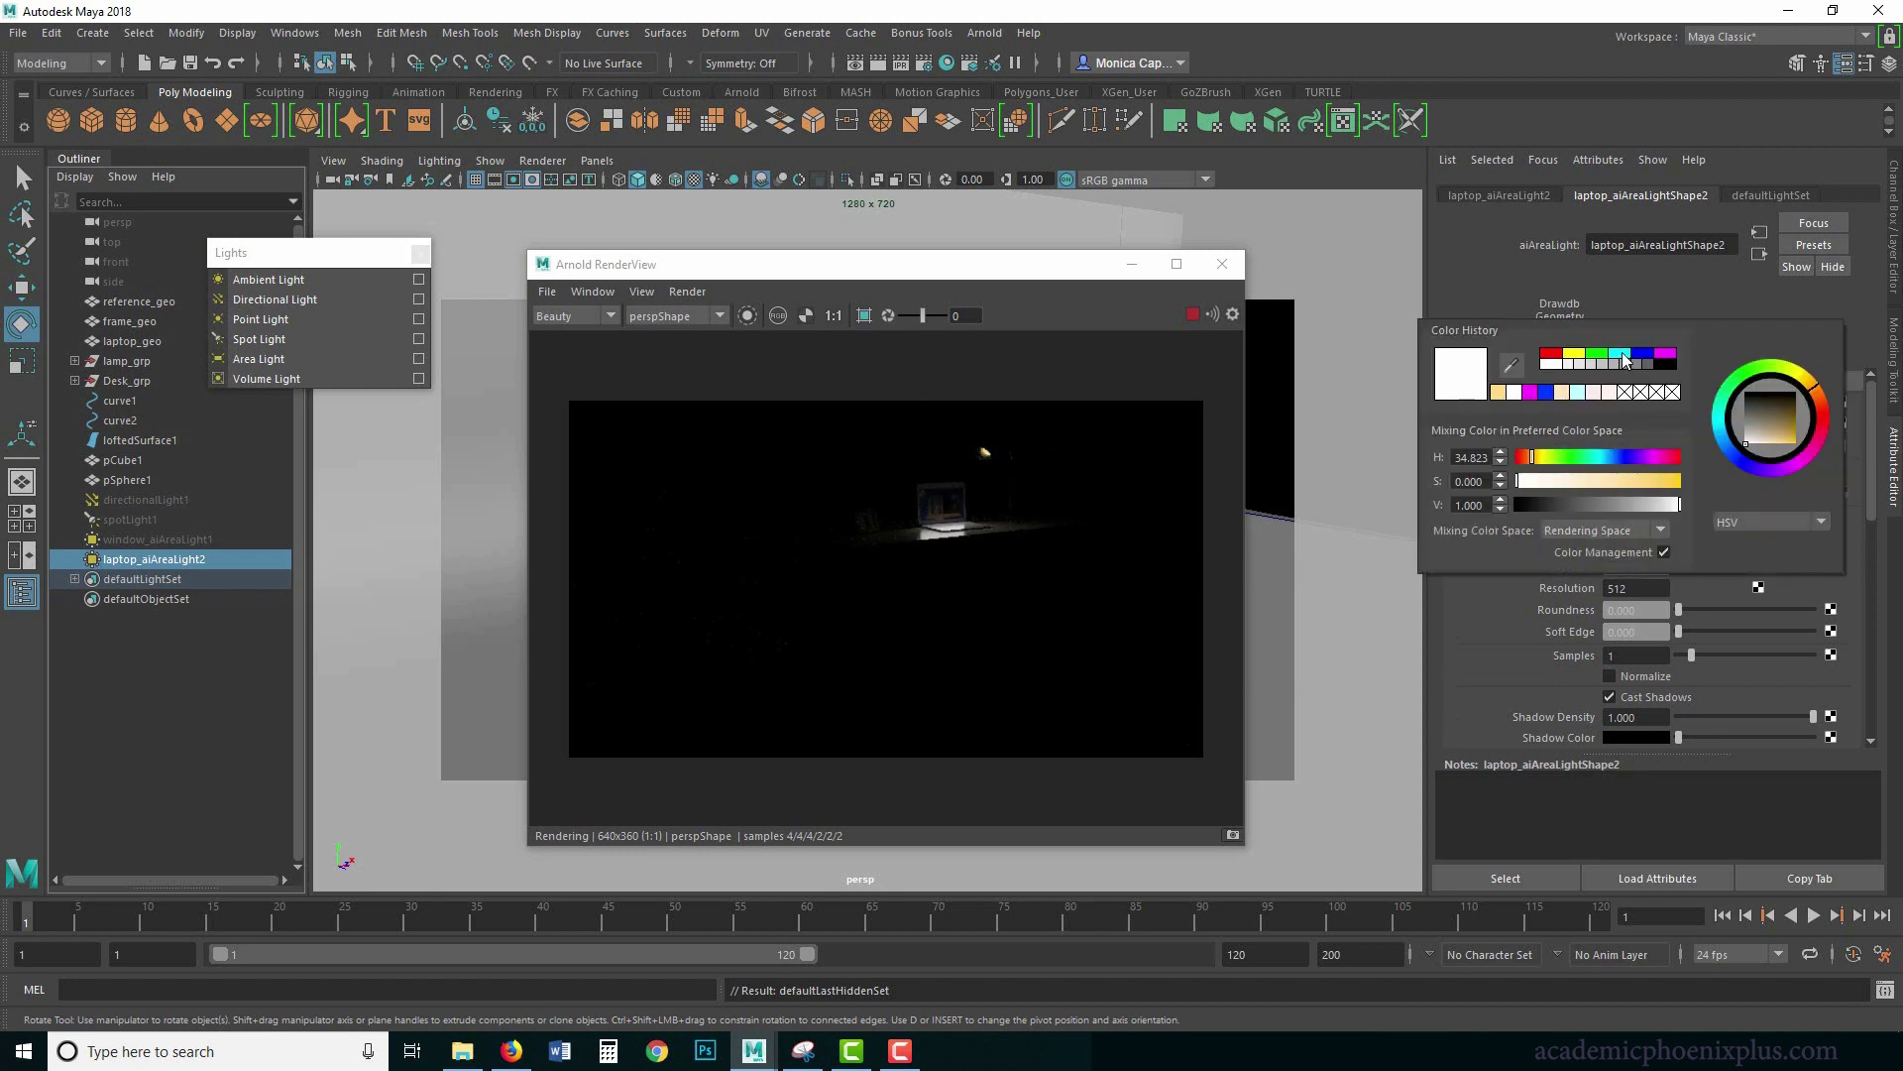
pyautogui.click(1624, 353)
pyautogui.moveTo(1631, 481); pyautogui.dragTo(1596, 482)
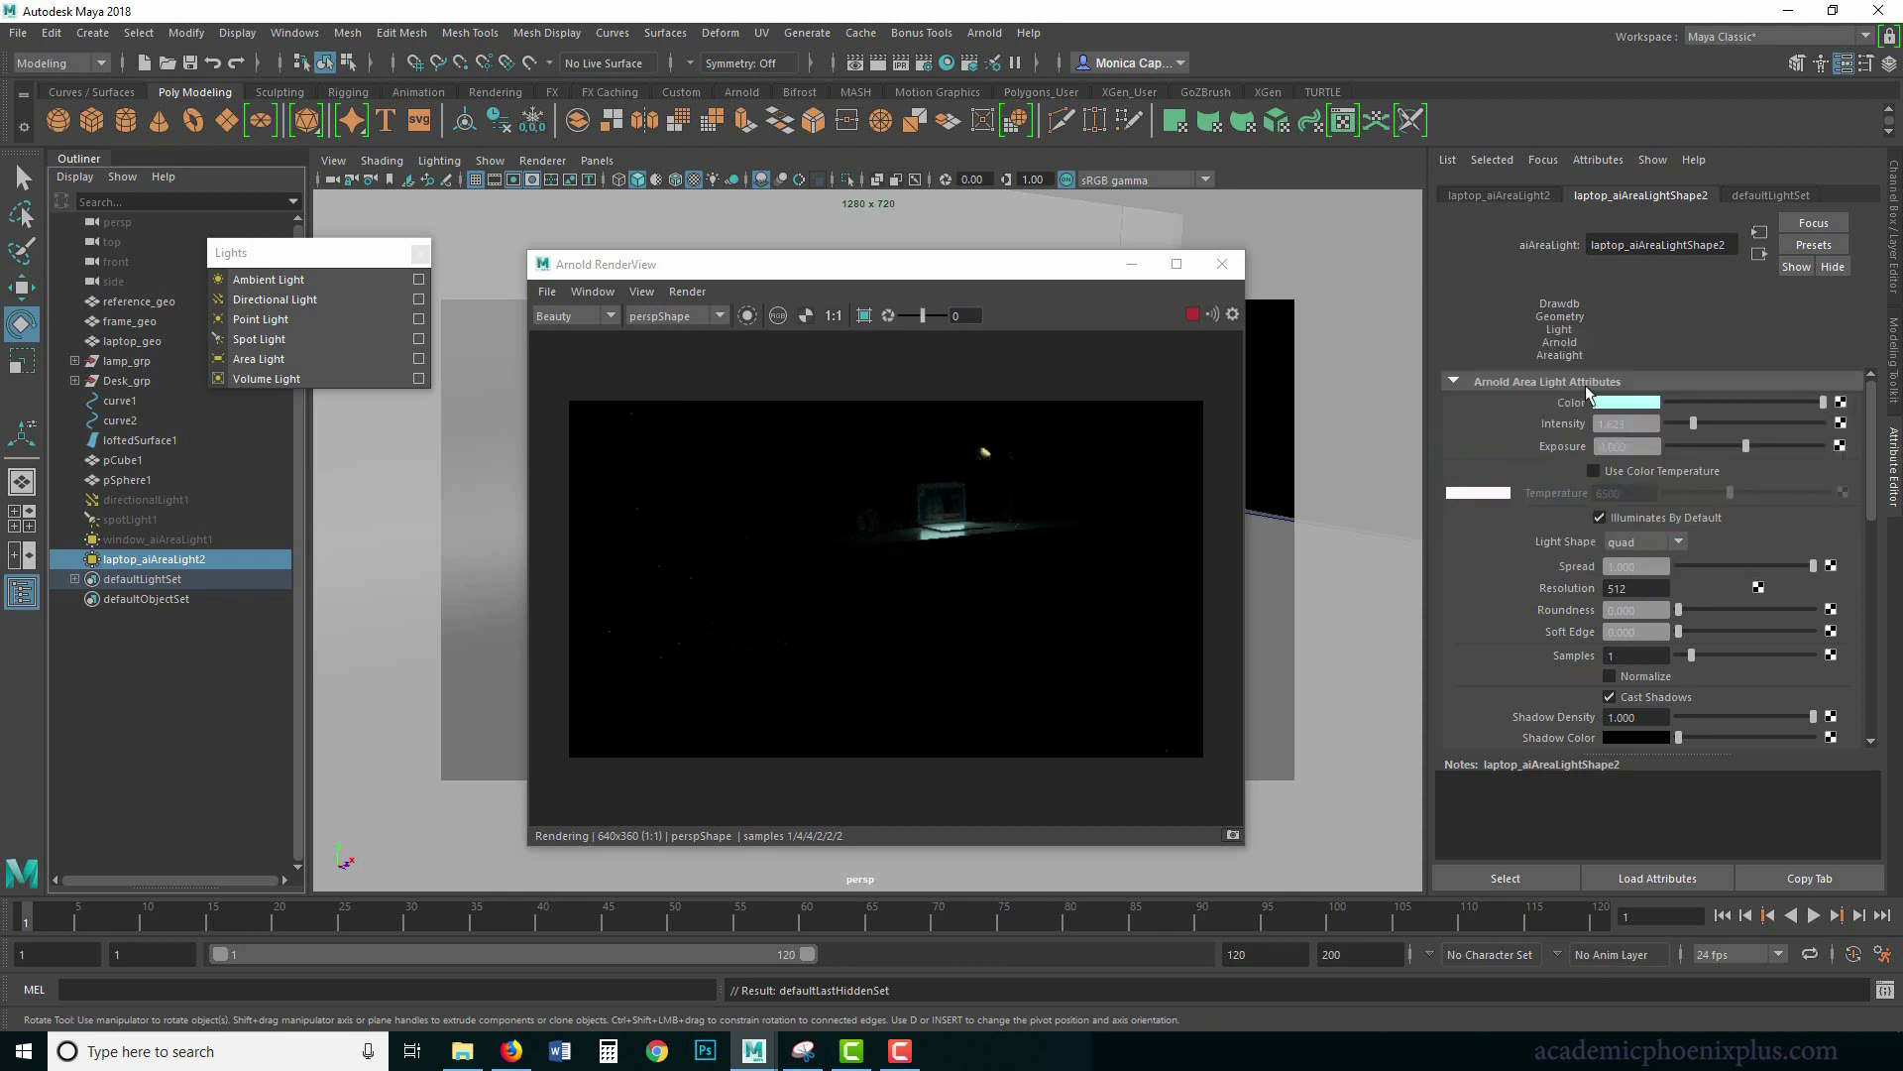
# Set the laptop area light's color to a pale, desaturated blue with a hue of about 237.69.
pyautogui.click(1631, 403)
pyautogui.click(1554, 397)
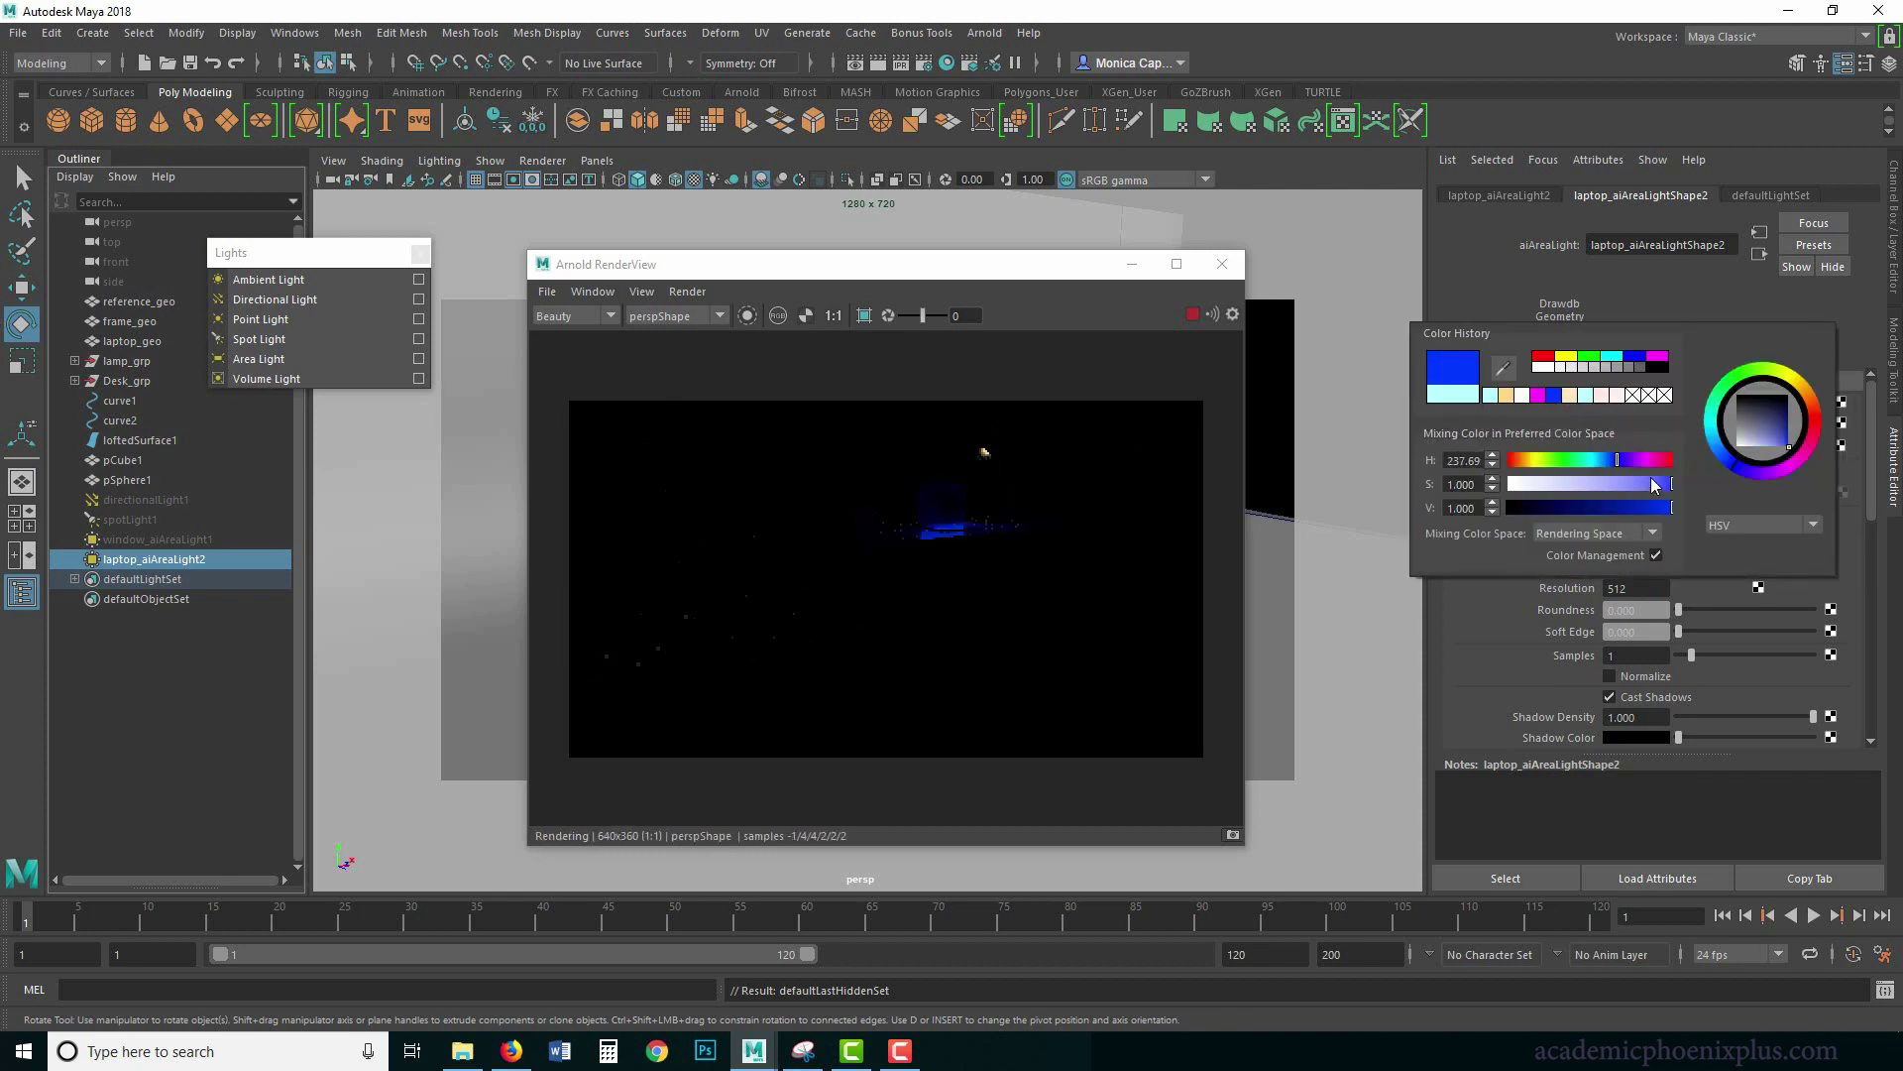
pyautogui.moveTo(1616, 484); pyautogui.dragTo(1553, 485)
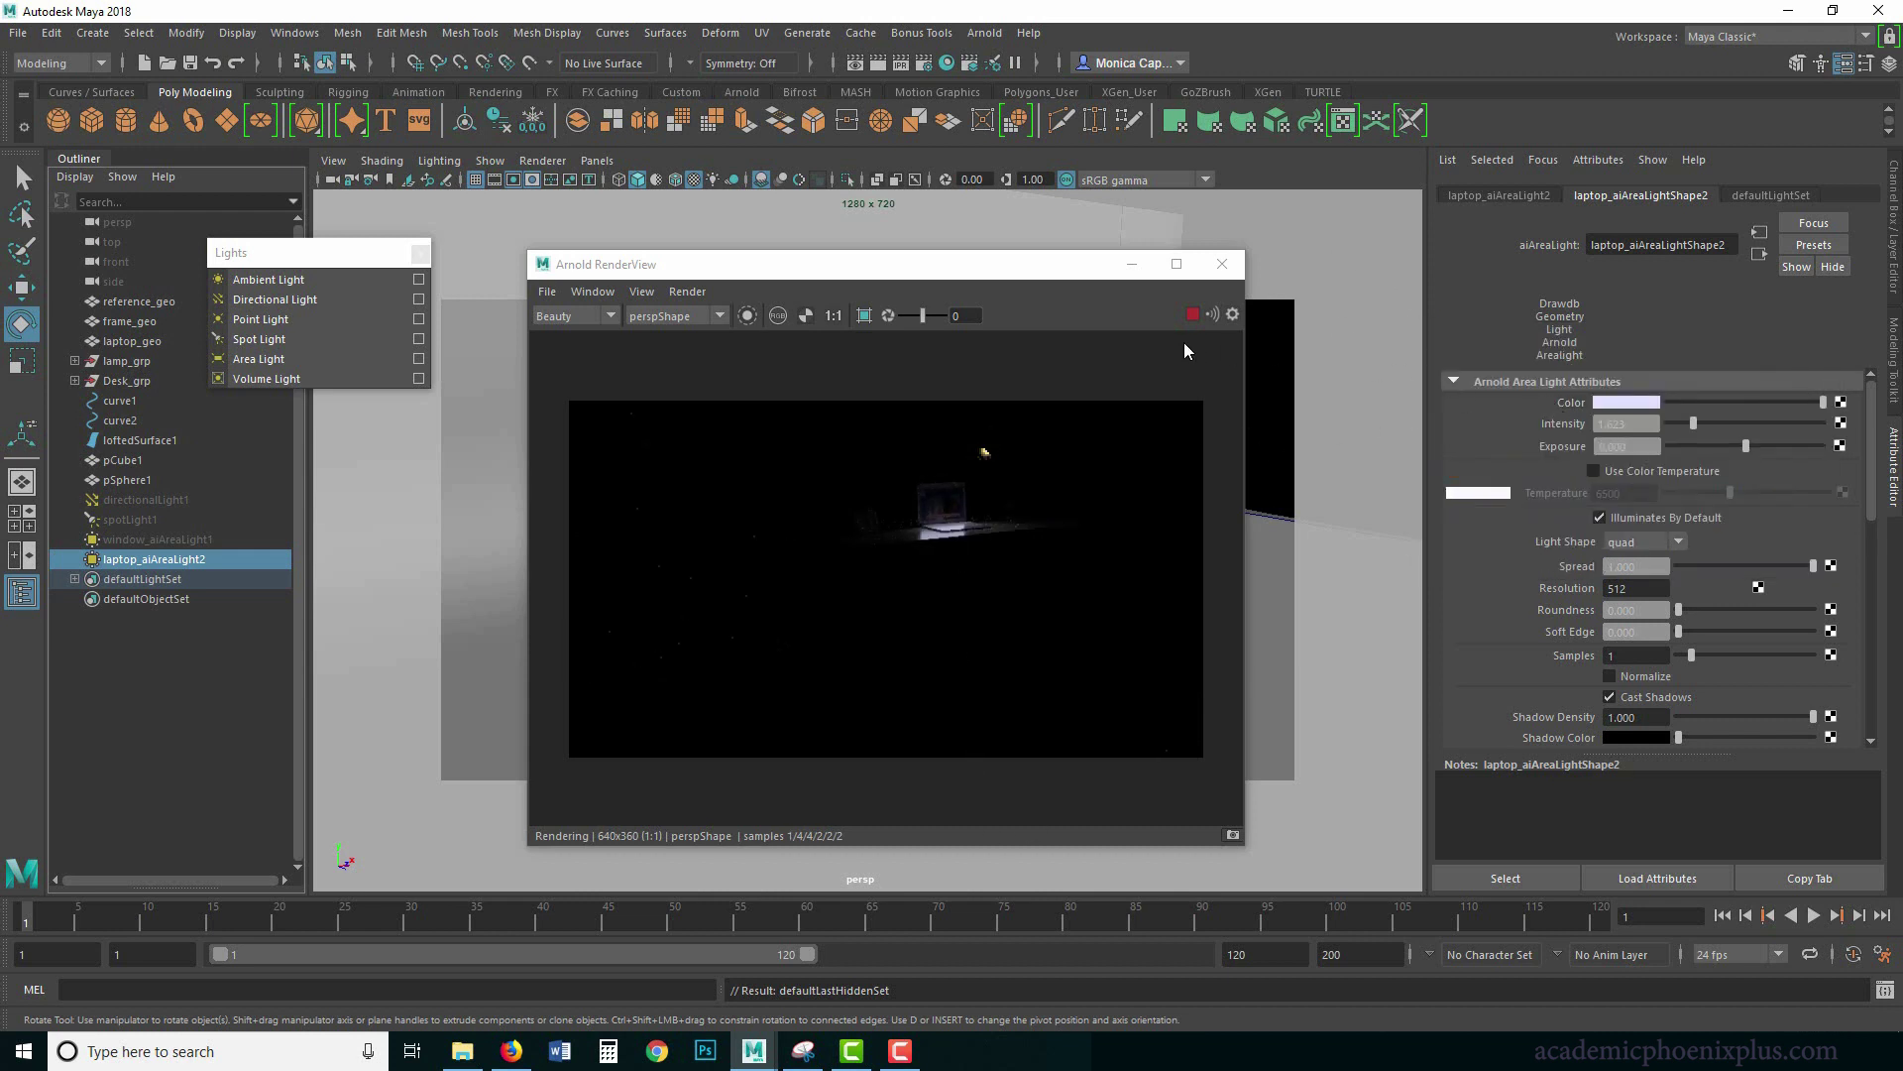
# Unhide the directional light, spot light and window area light.
pyautogui.click(145, 503)
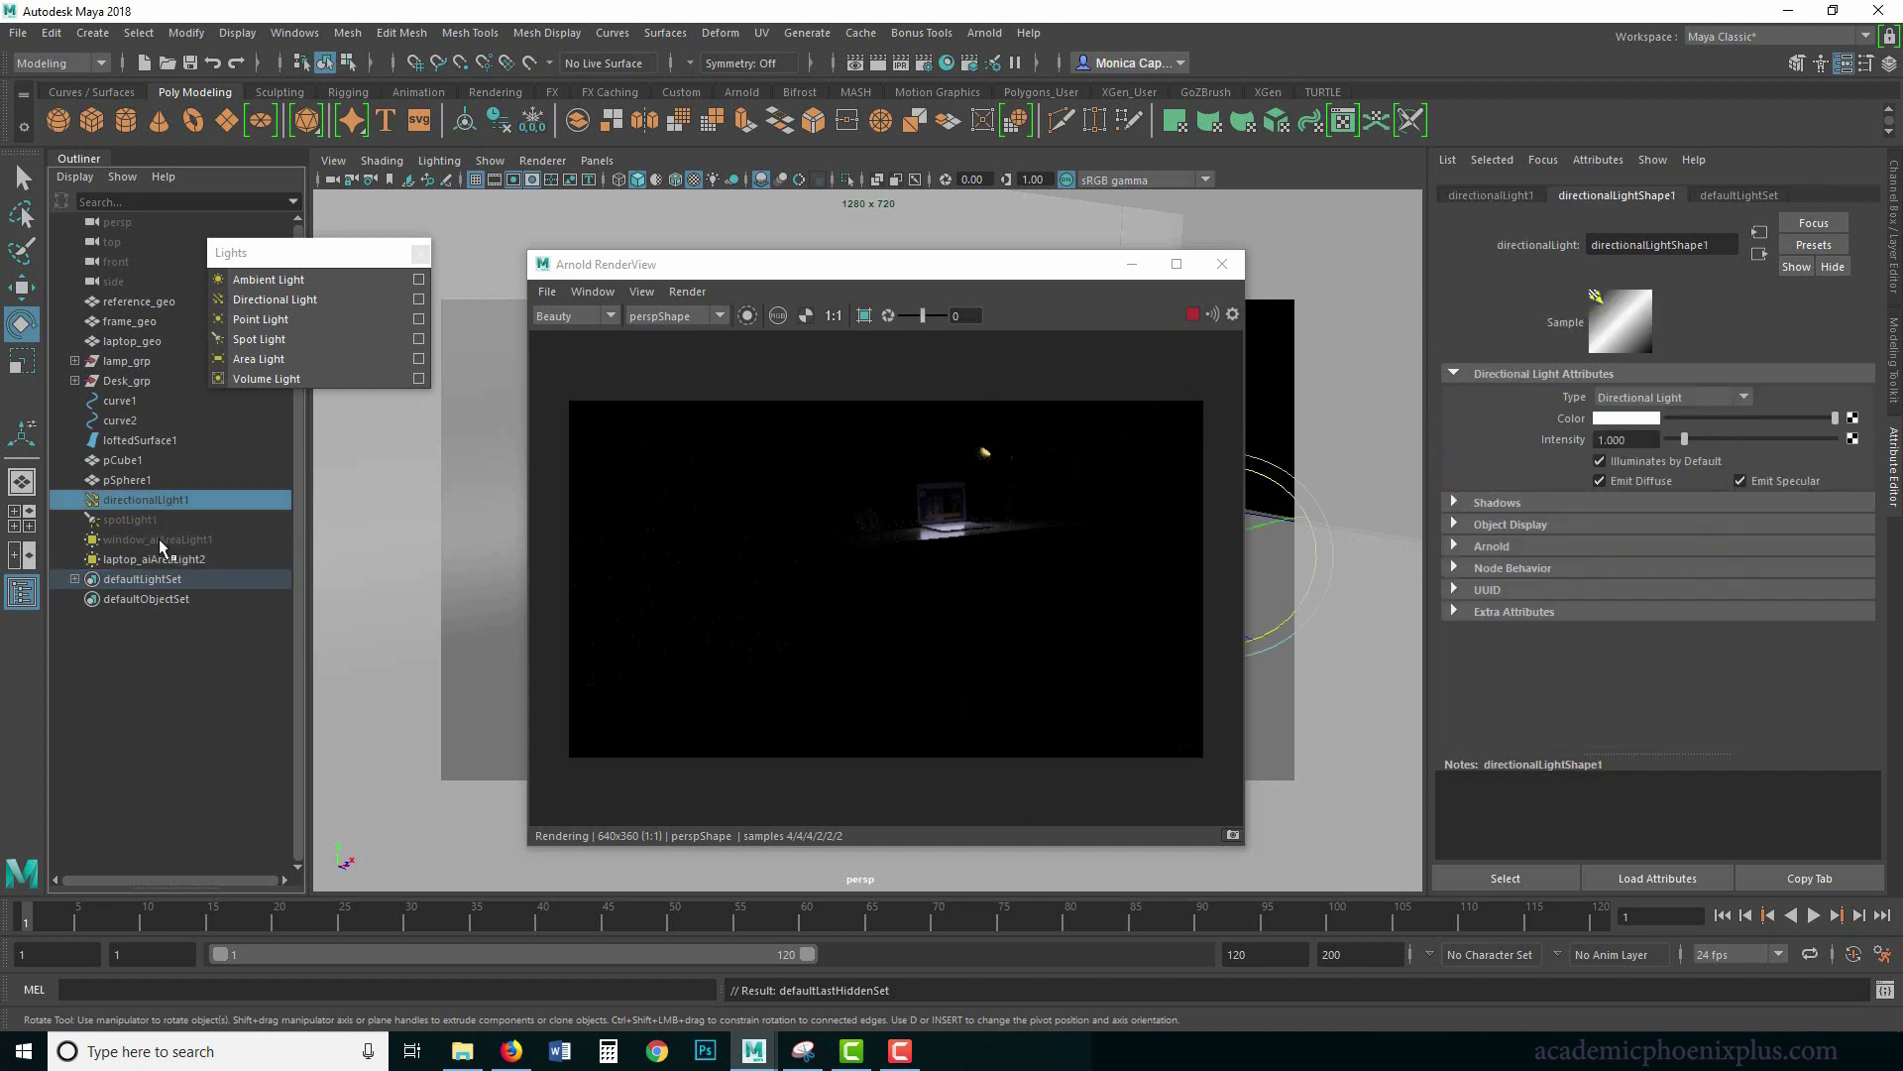
pyautogui.keyDown('shift'); pyautogui.click(158, 538); pyautogui.keyUp('shift')
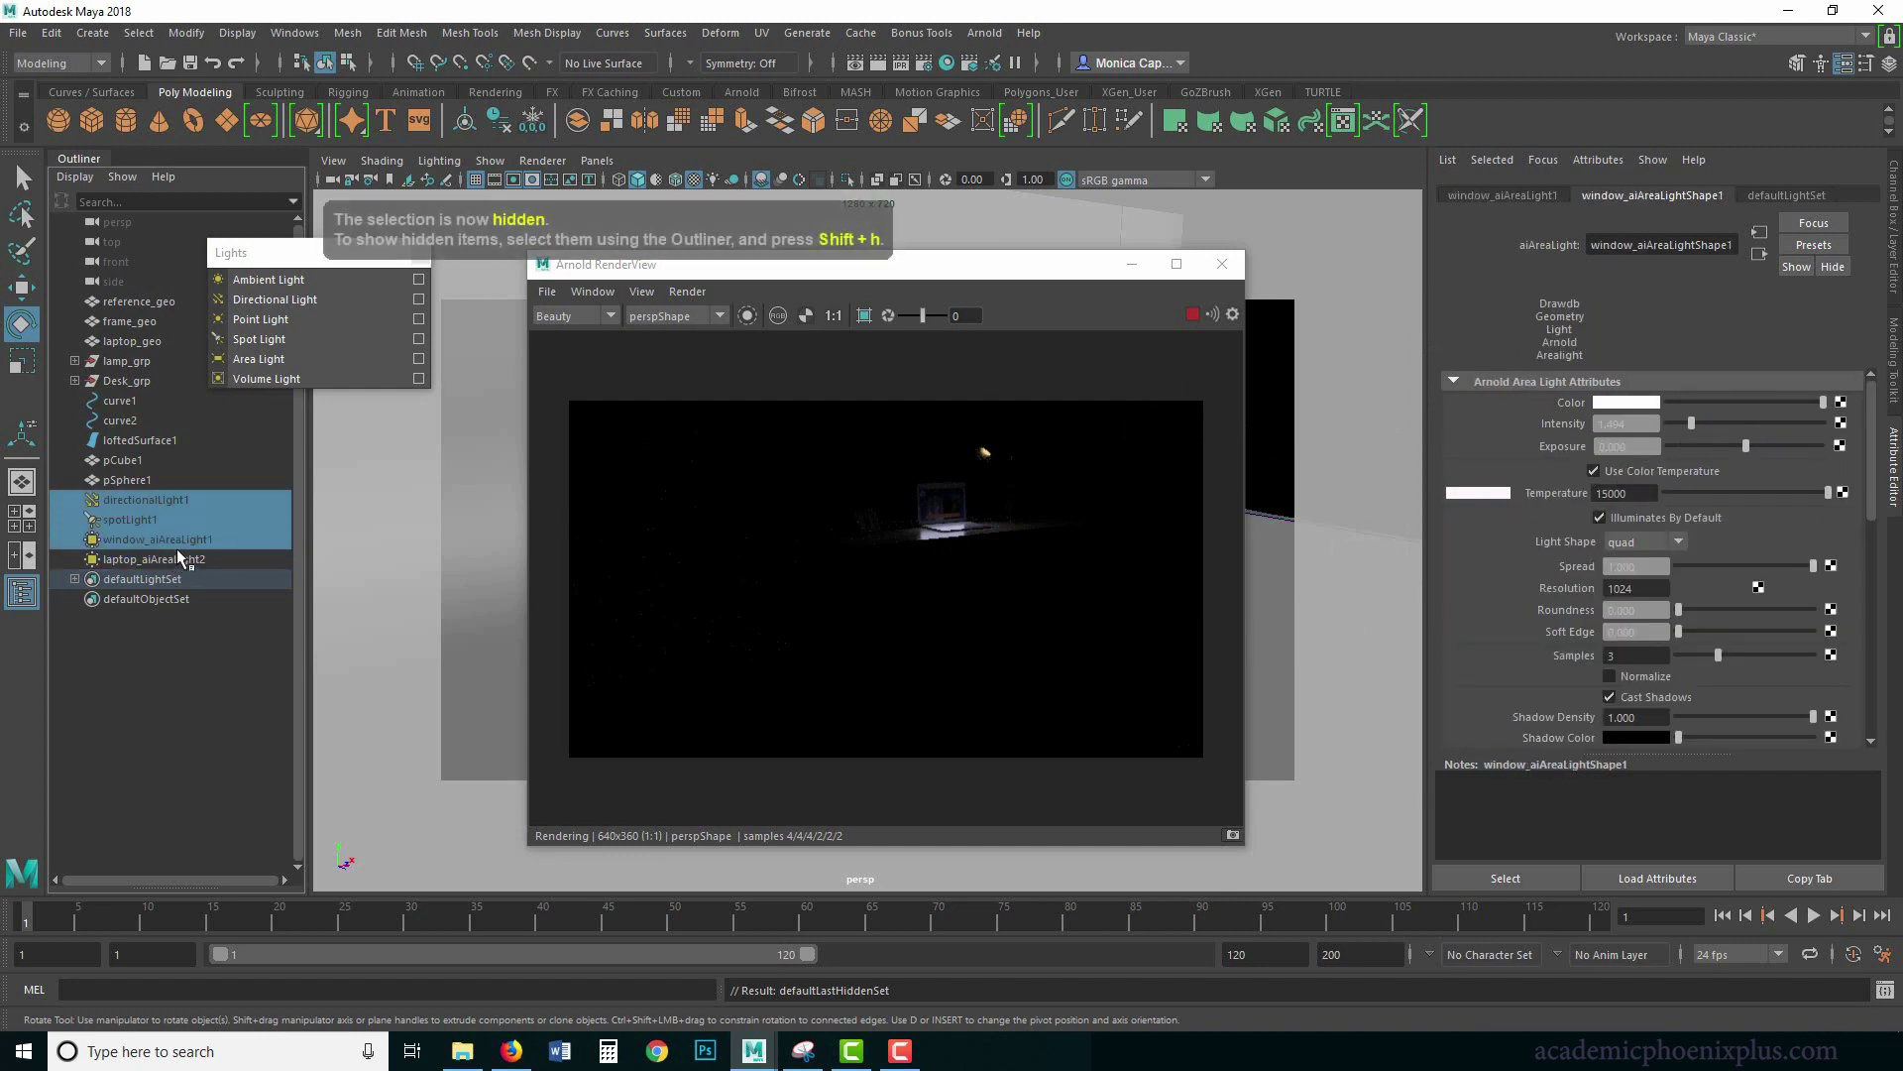
pyautogui.hotkey('shift', 'h')
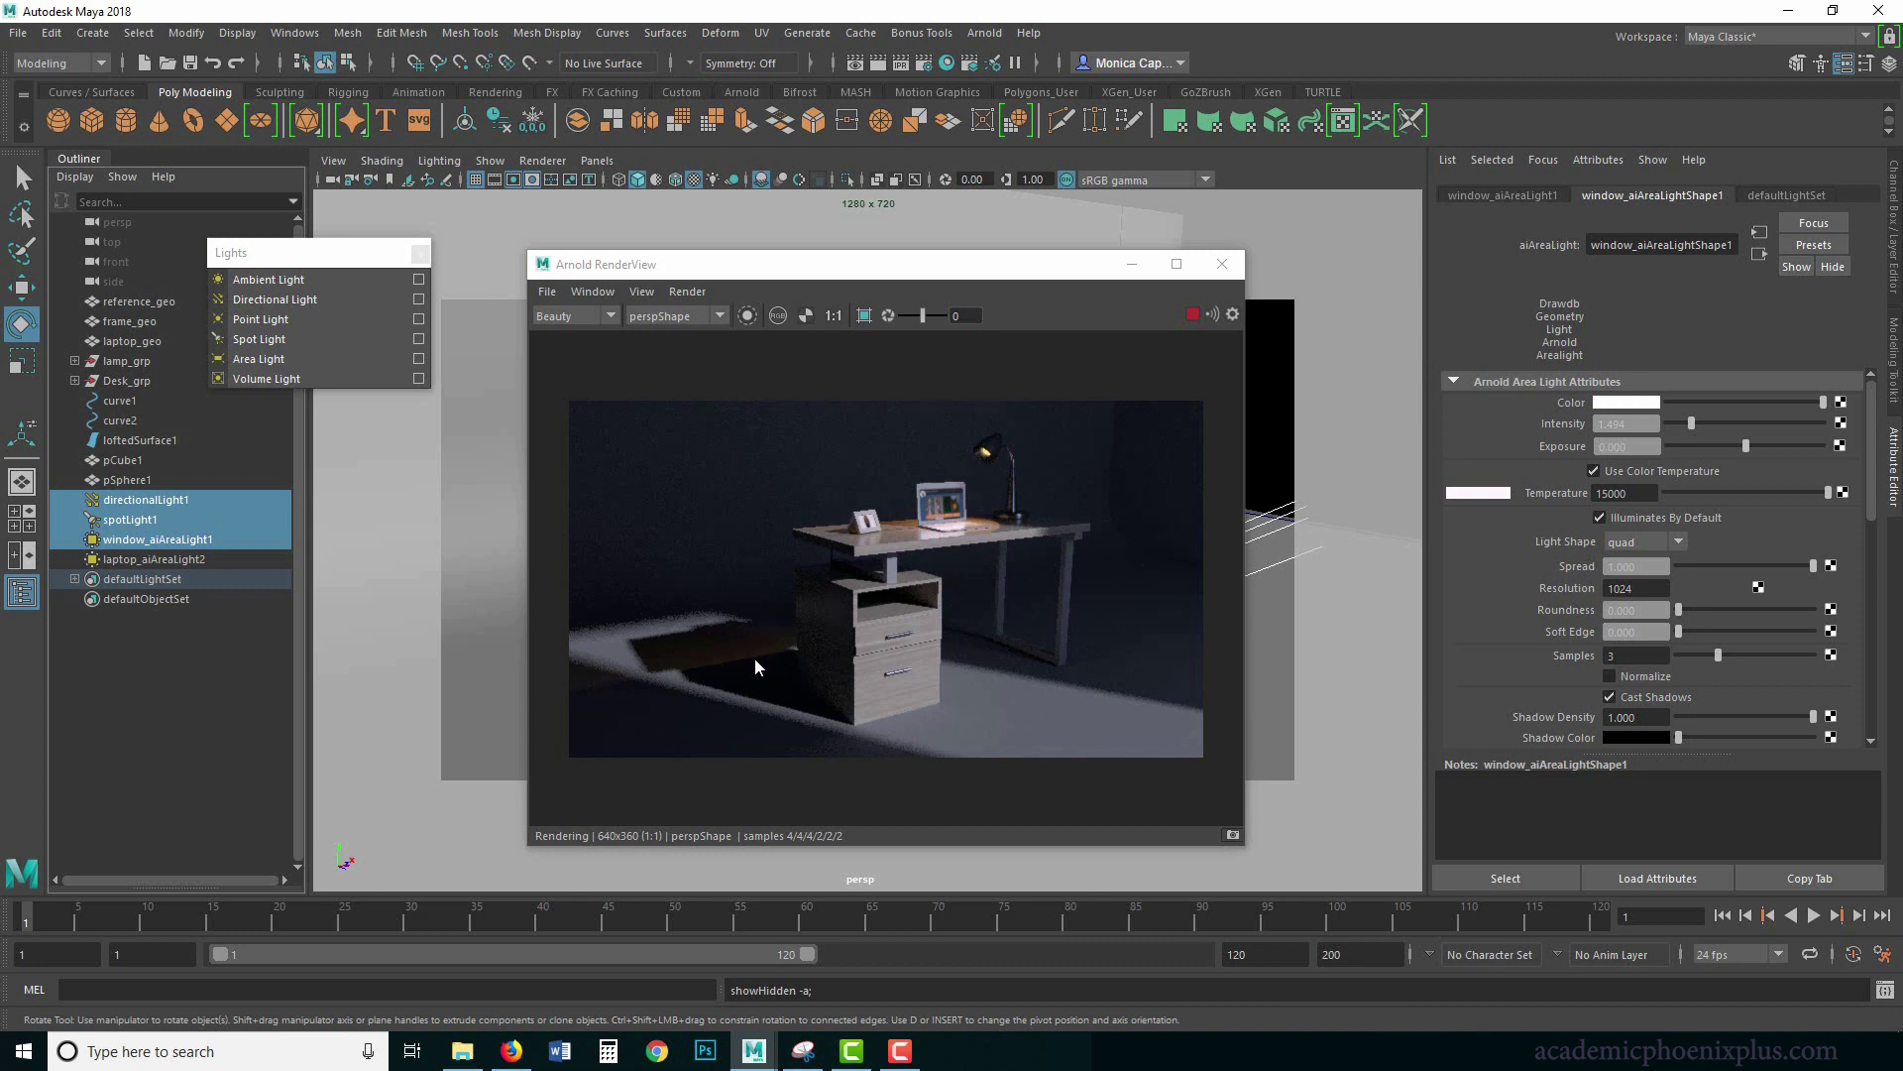
# Increase the spot light's Arnold radius slightly to soften its shadows, and set its samples to 4.
pyautogui.click(157, 522)
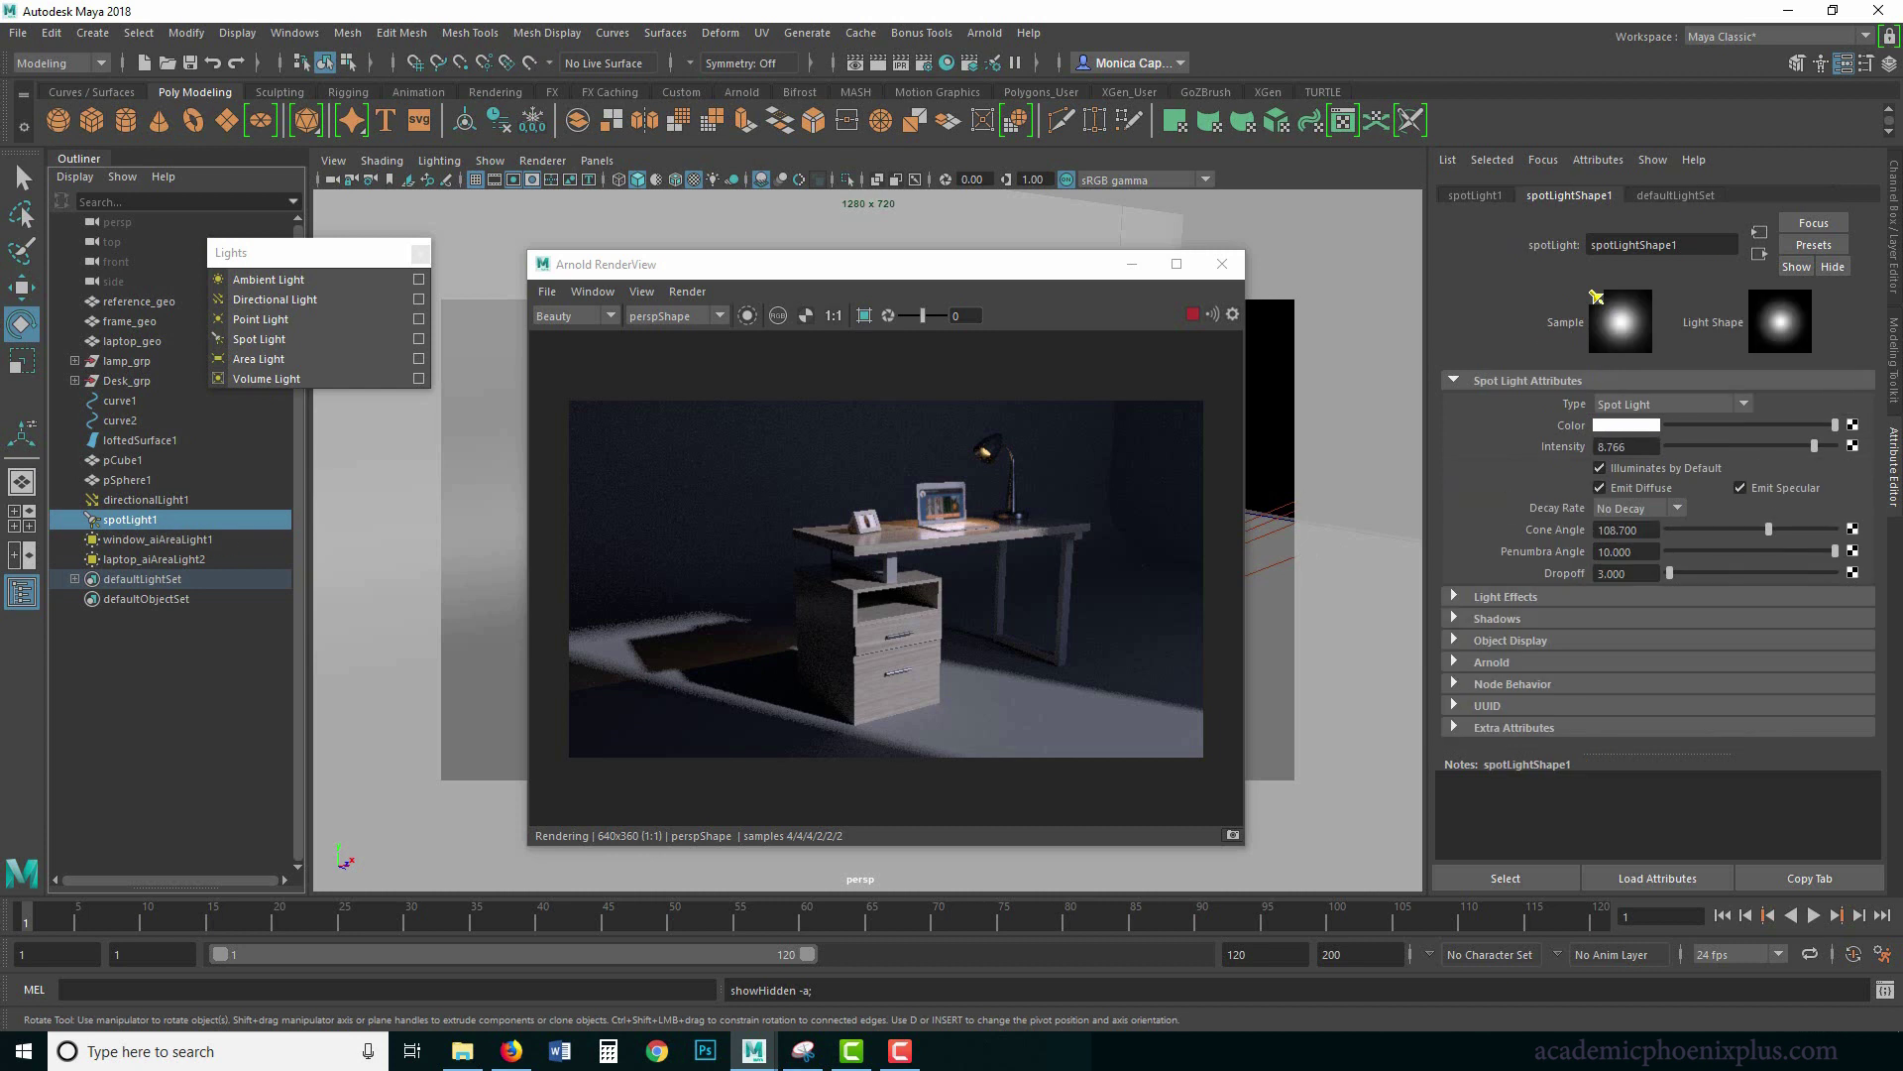
pyautogui.click(1499, 664)
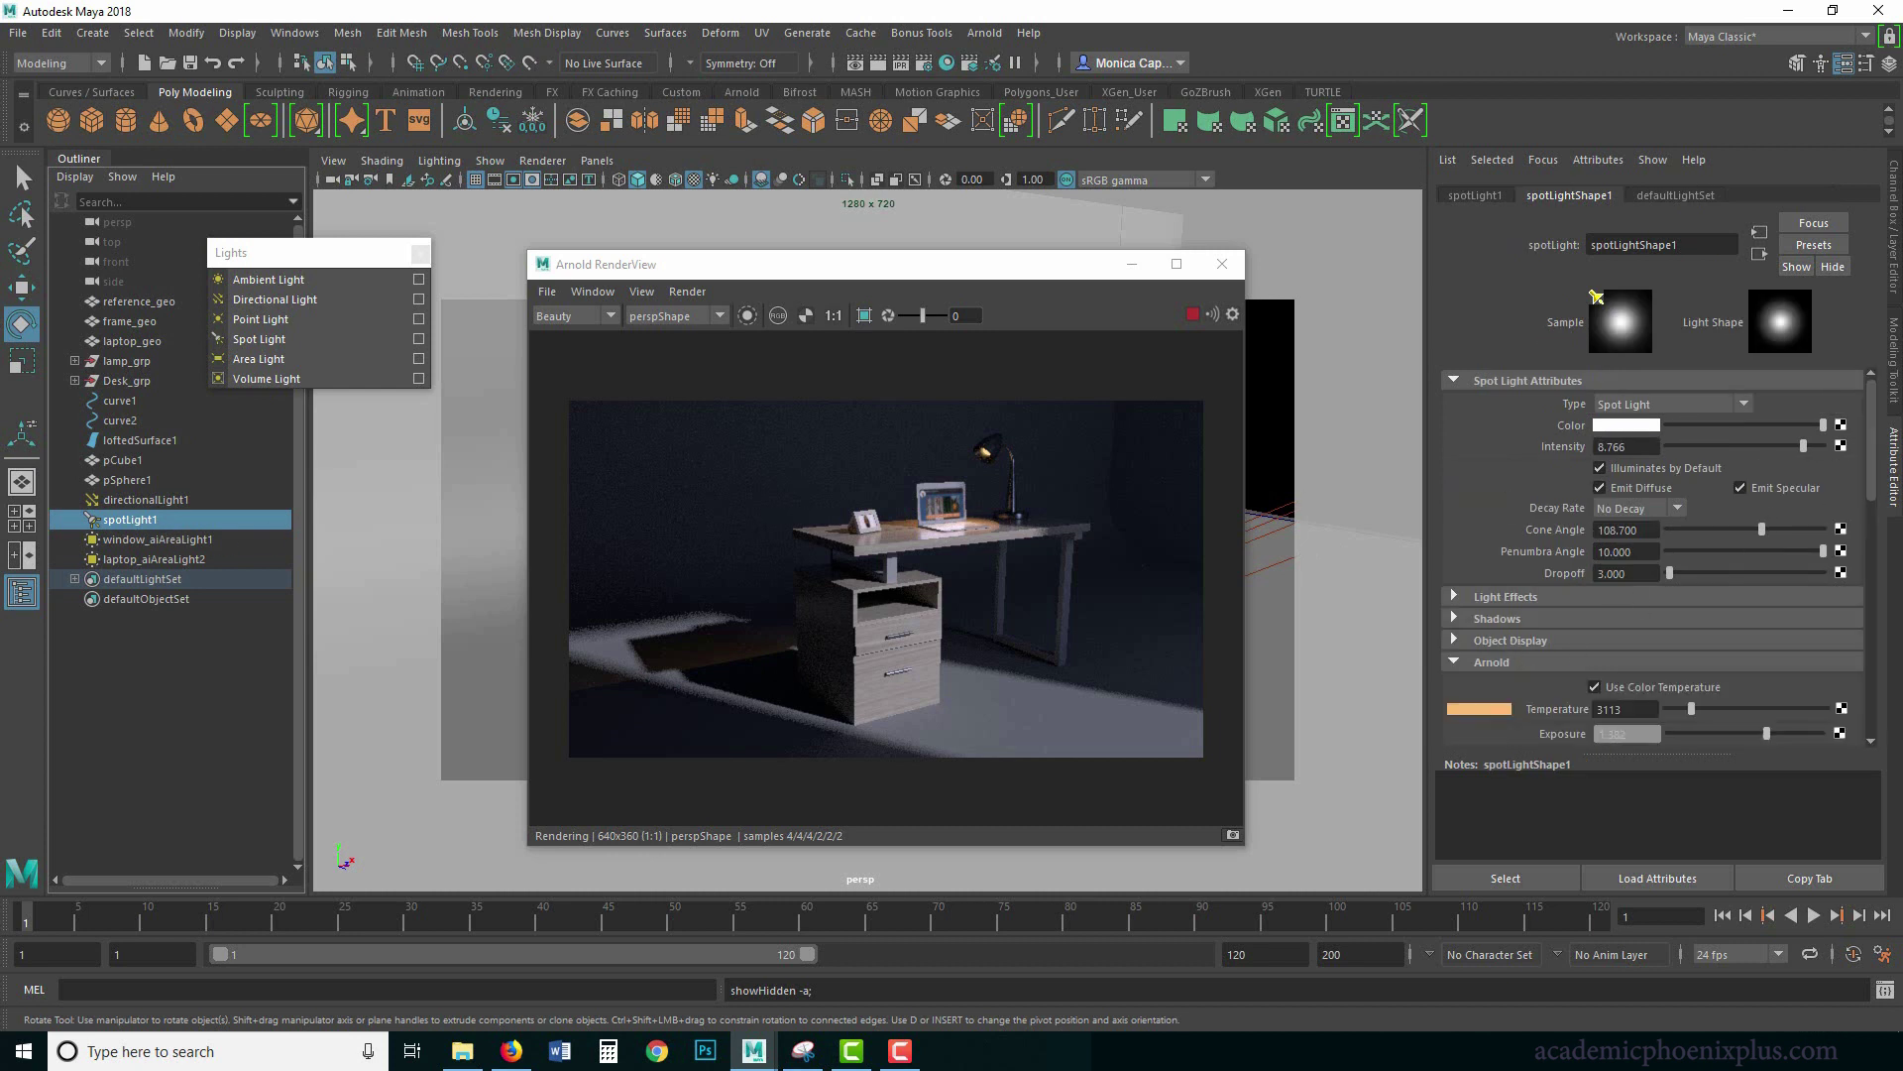
pyautogui.moveTo(1870, 396); pyautogui.dragTo(1869, 508)
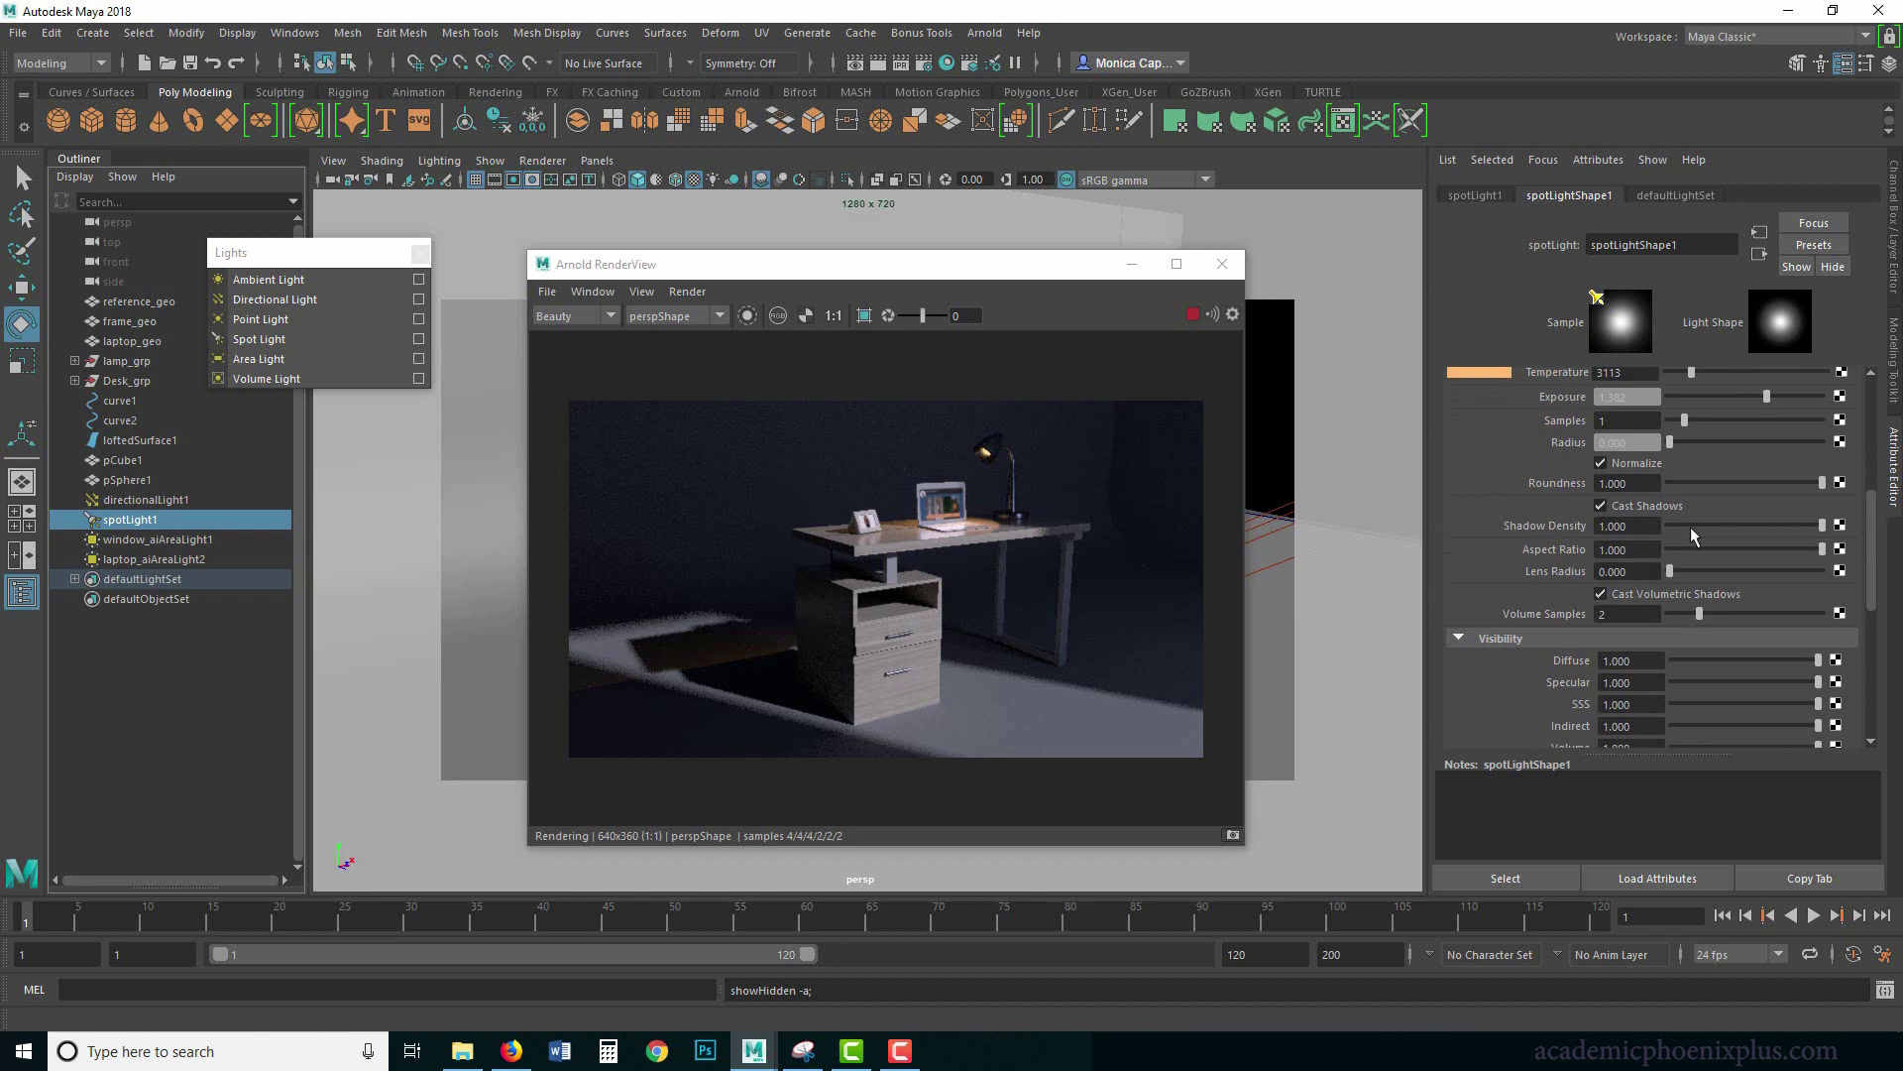
pyautogui.moveTo(1672, 442); pyautogui.dragTo(1694, 446)
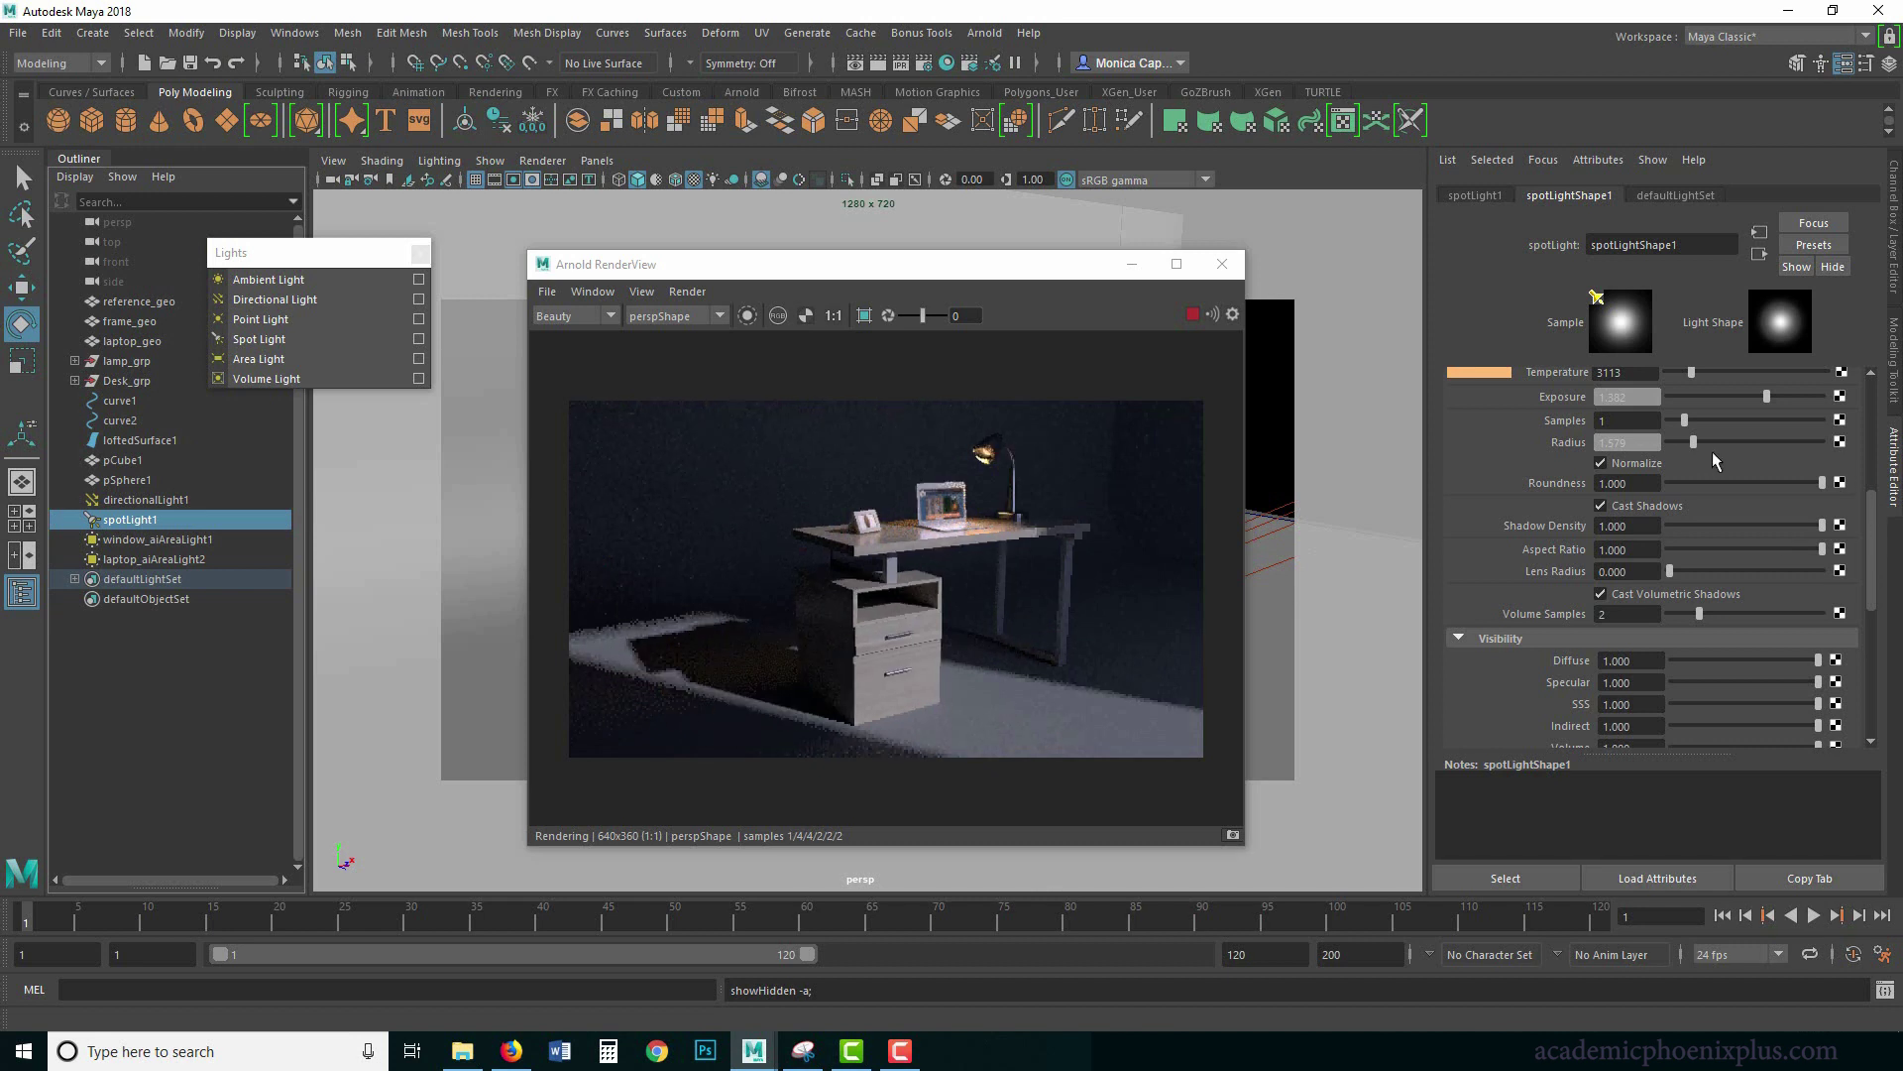
pyautogui.moveTo(1685, 421); pyautogui.dragTo(1717, 421)
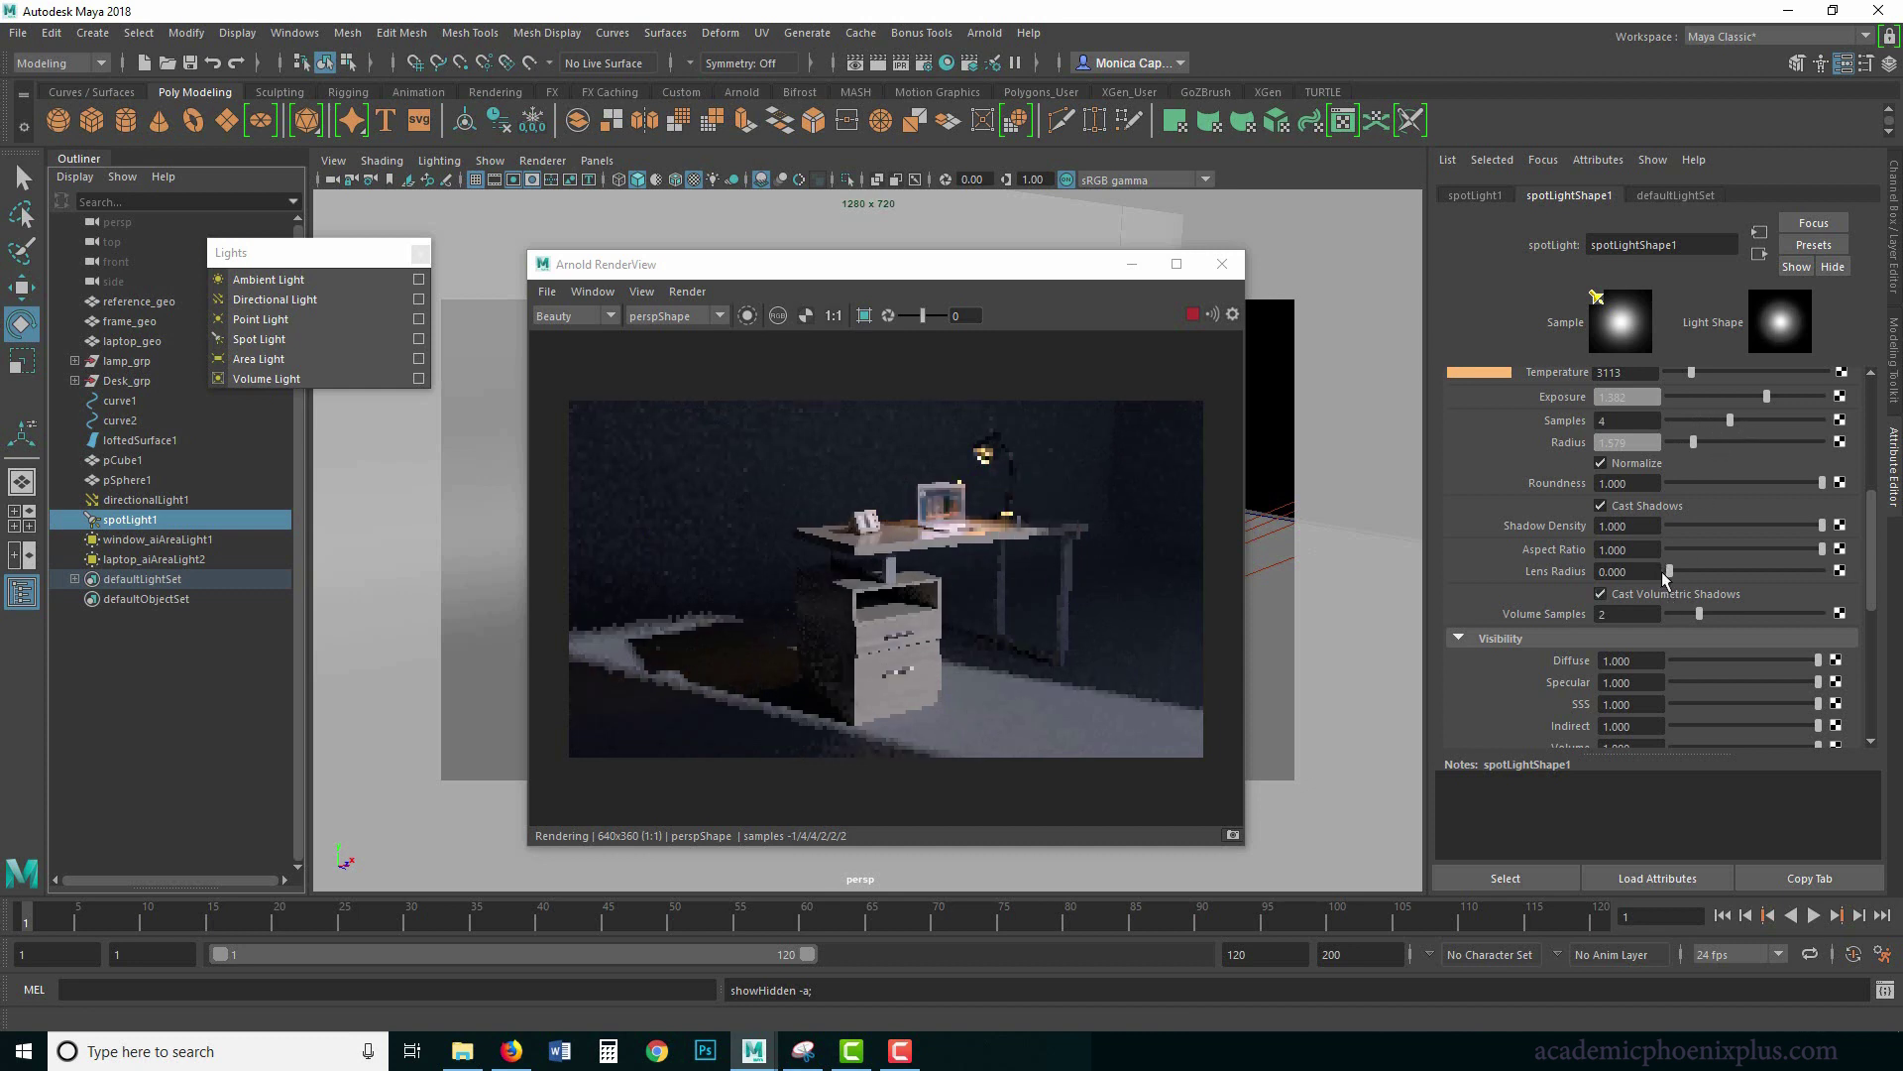
# Lower the directional light's intensity to 0.584 and slightly reduce its Arnold exposure.
pyautogui.click(1284, 540)
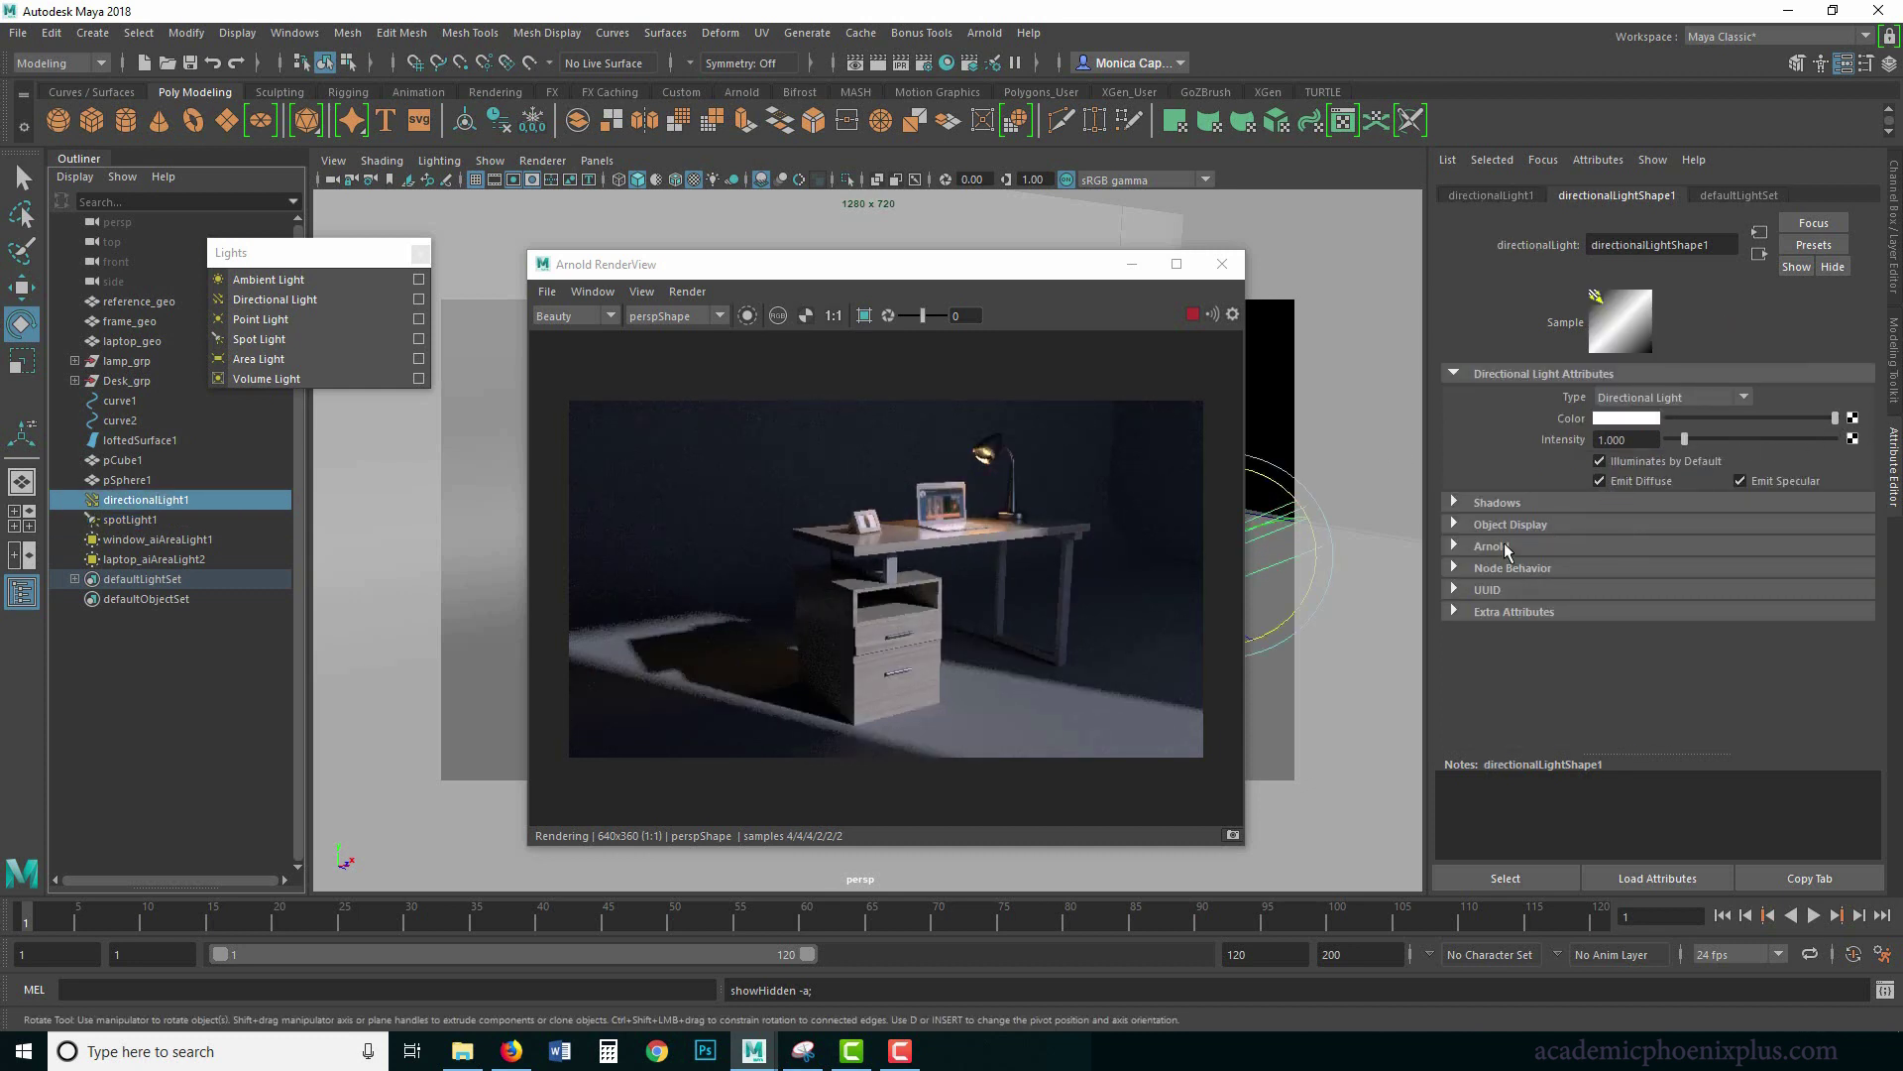
pyautogui.click(1539, 547)
pyautogui.moveTo(1684, 441); pyautogui.dragTo(1677, 443)
pyautogui.scroll(-2, 1876, 488)
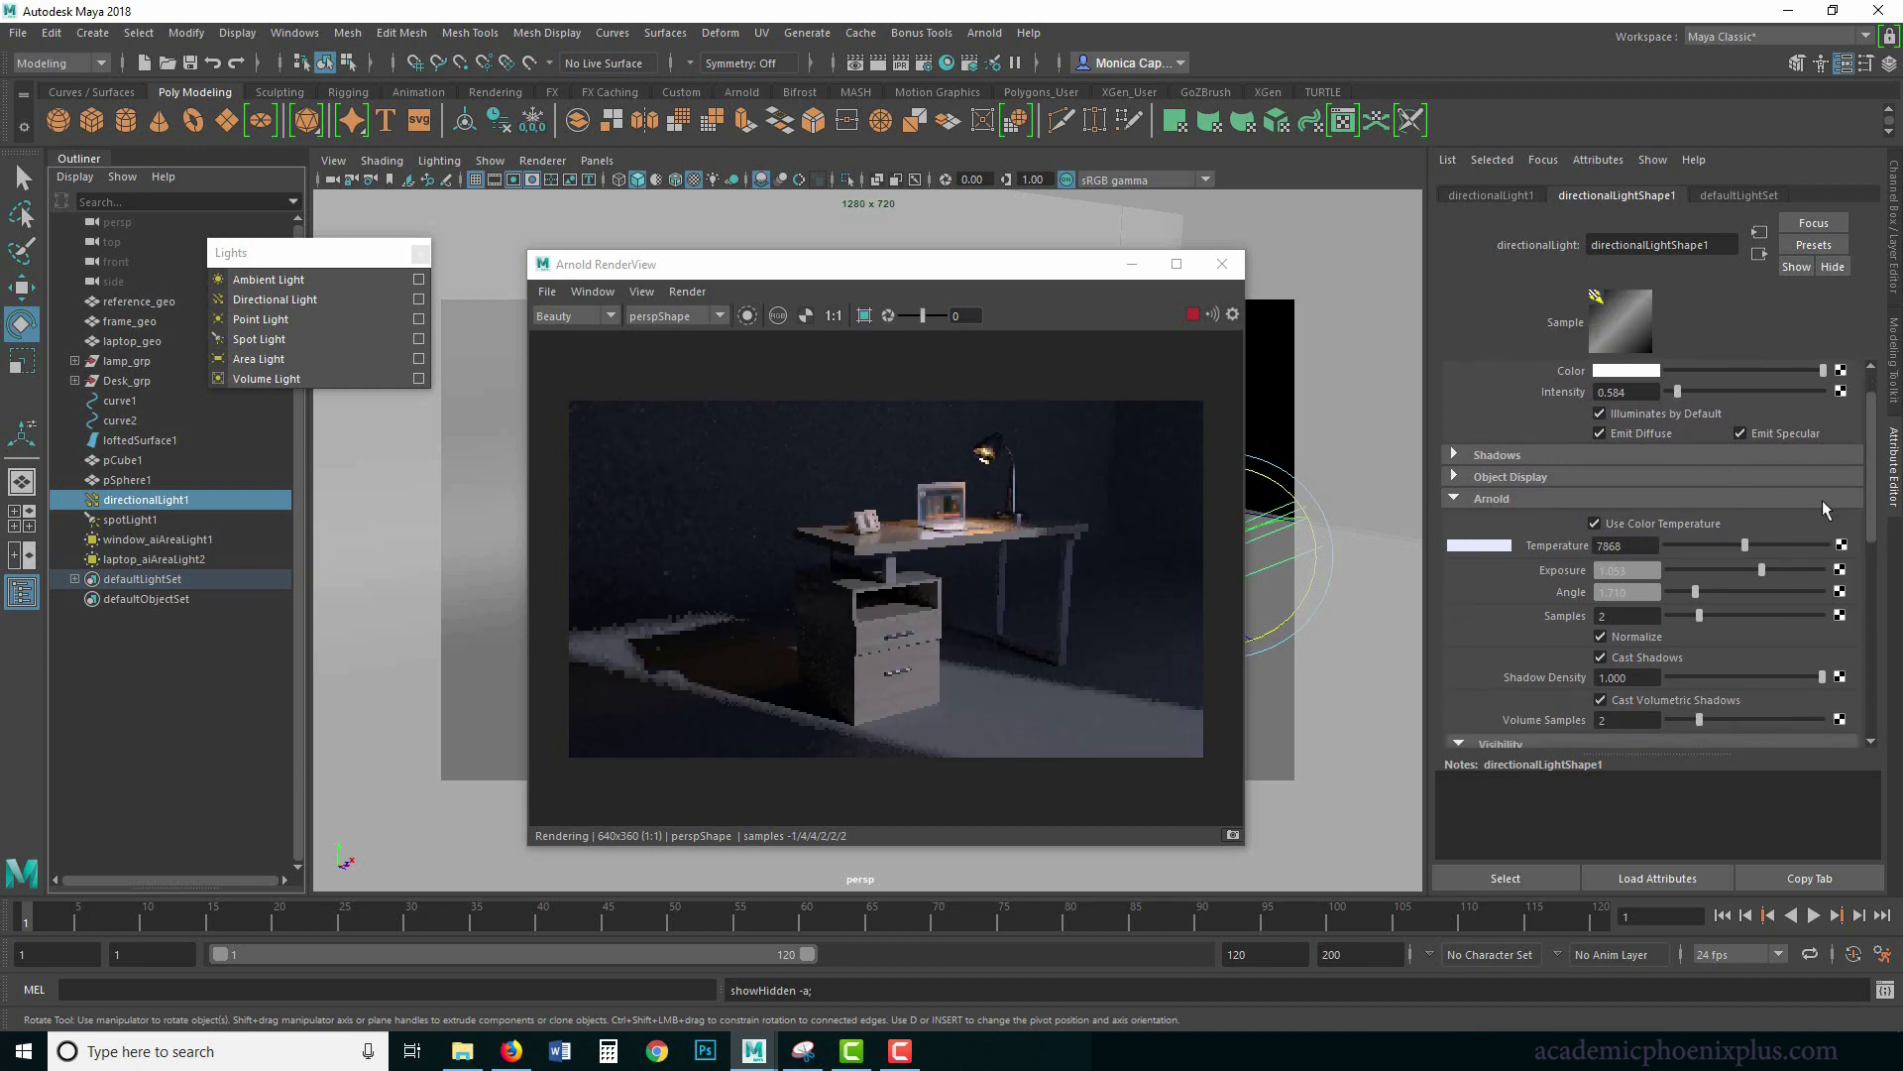
pyautogui.moveTo(1761, 571); pyautogui.dragTo(1754, 575)
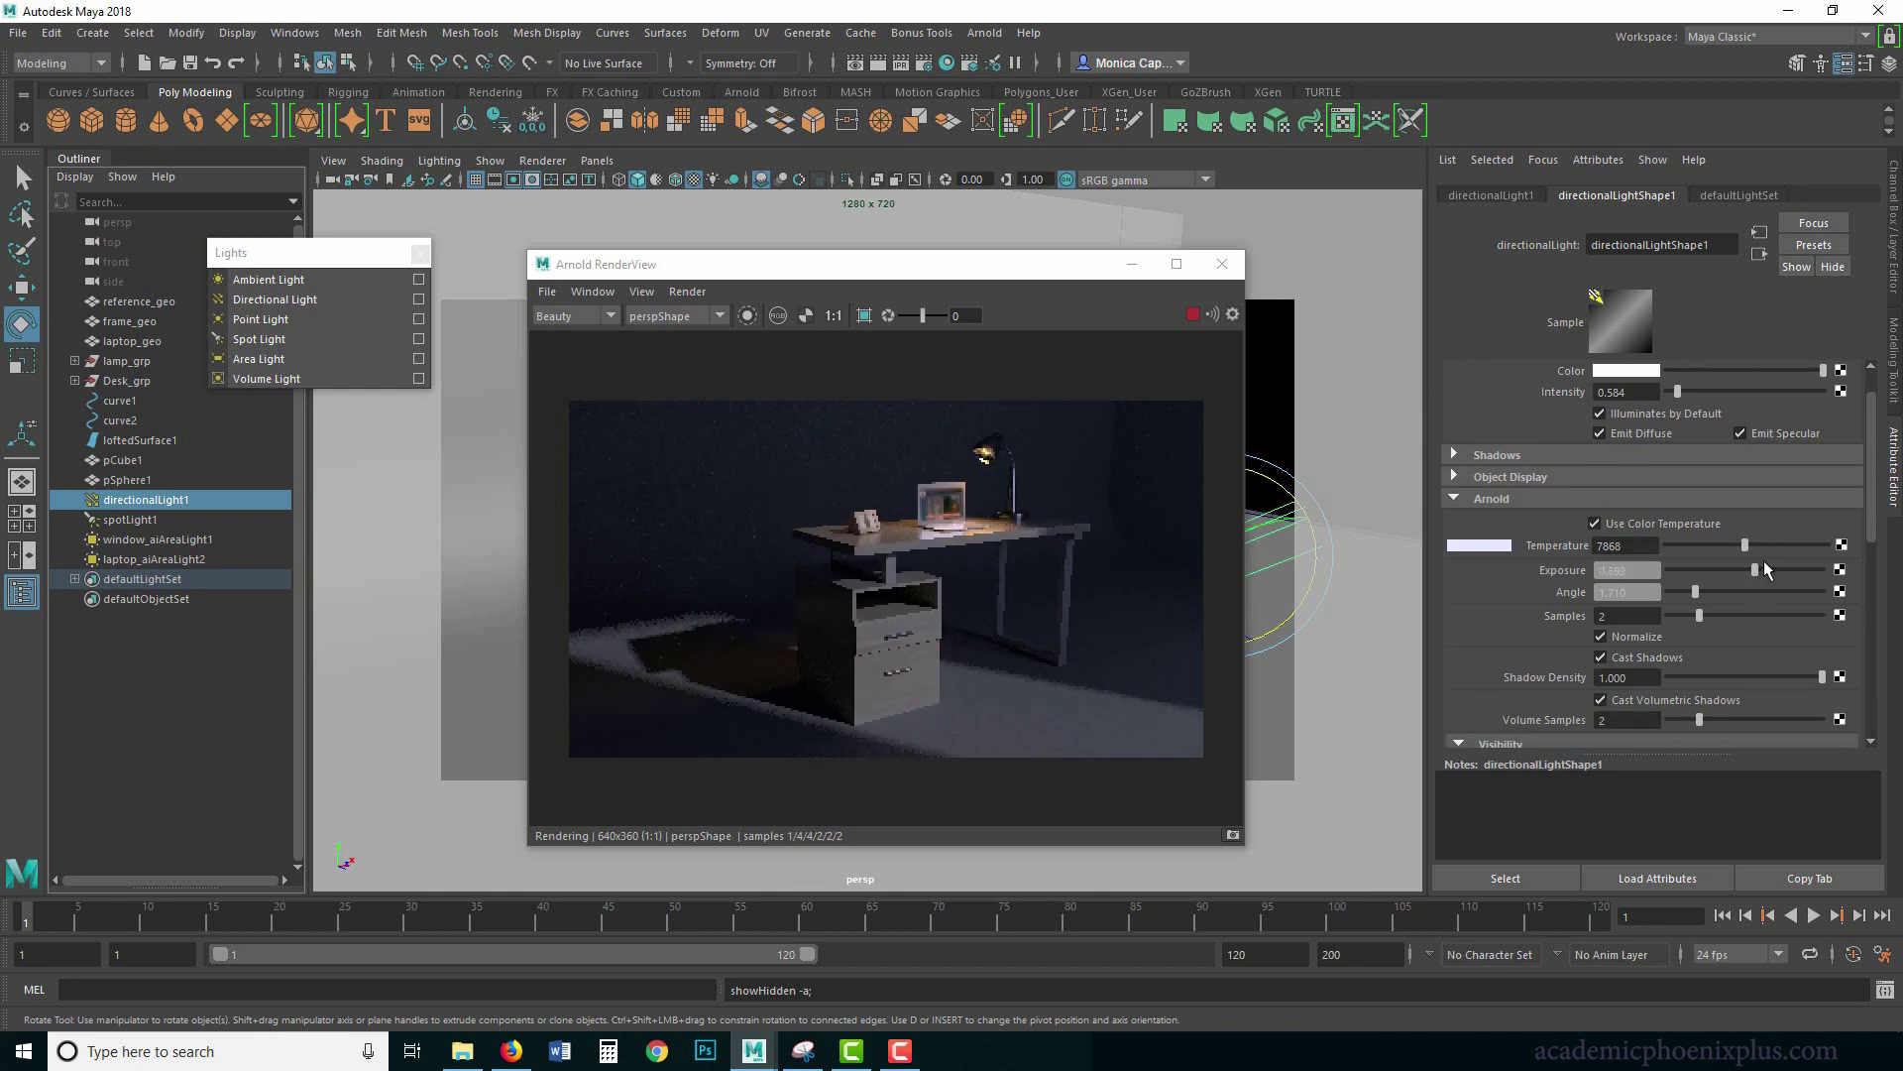
# Slightly lower the window area light's intensity and increase the spot light's Arnold radius a little for softer shadows.
pyautogui.click(159, 541)
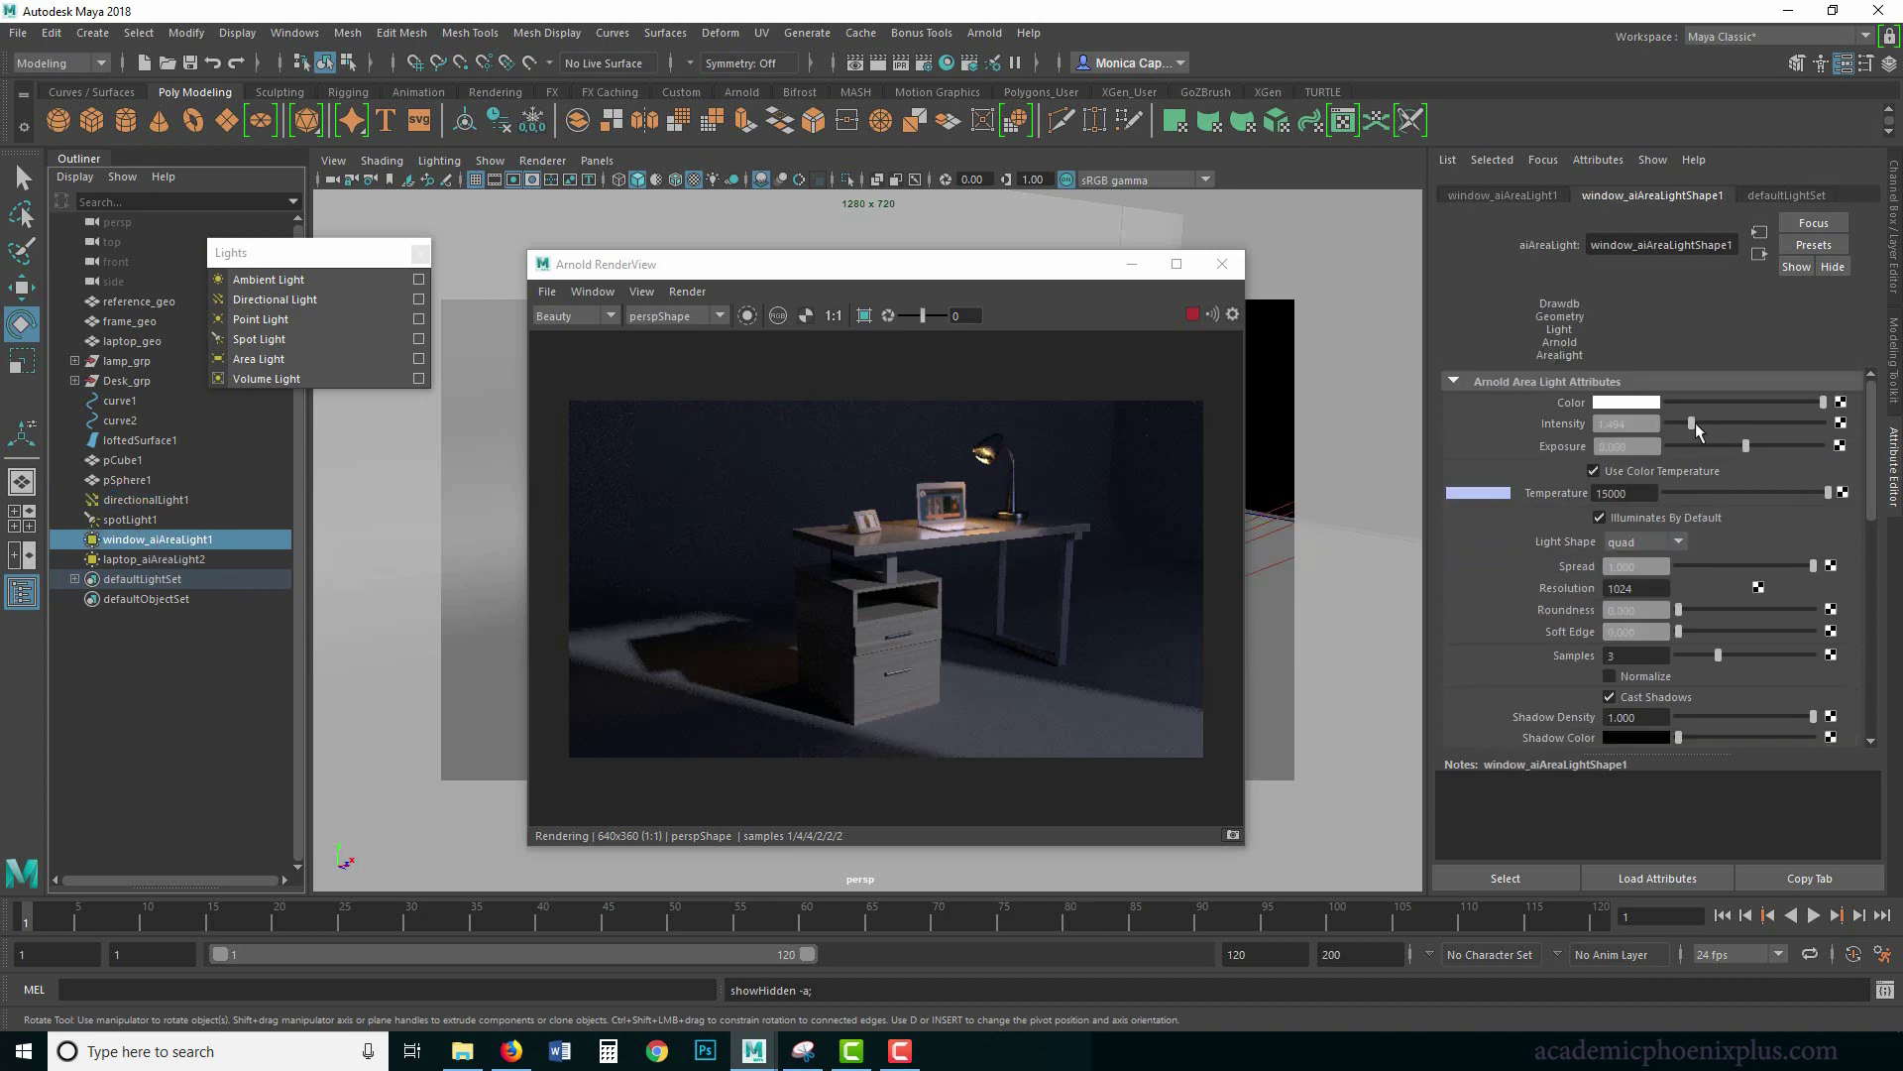
pyautogui.moveTo(1692, 423); pyautogui.dragTo(1683, 423)
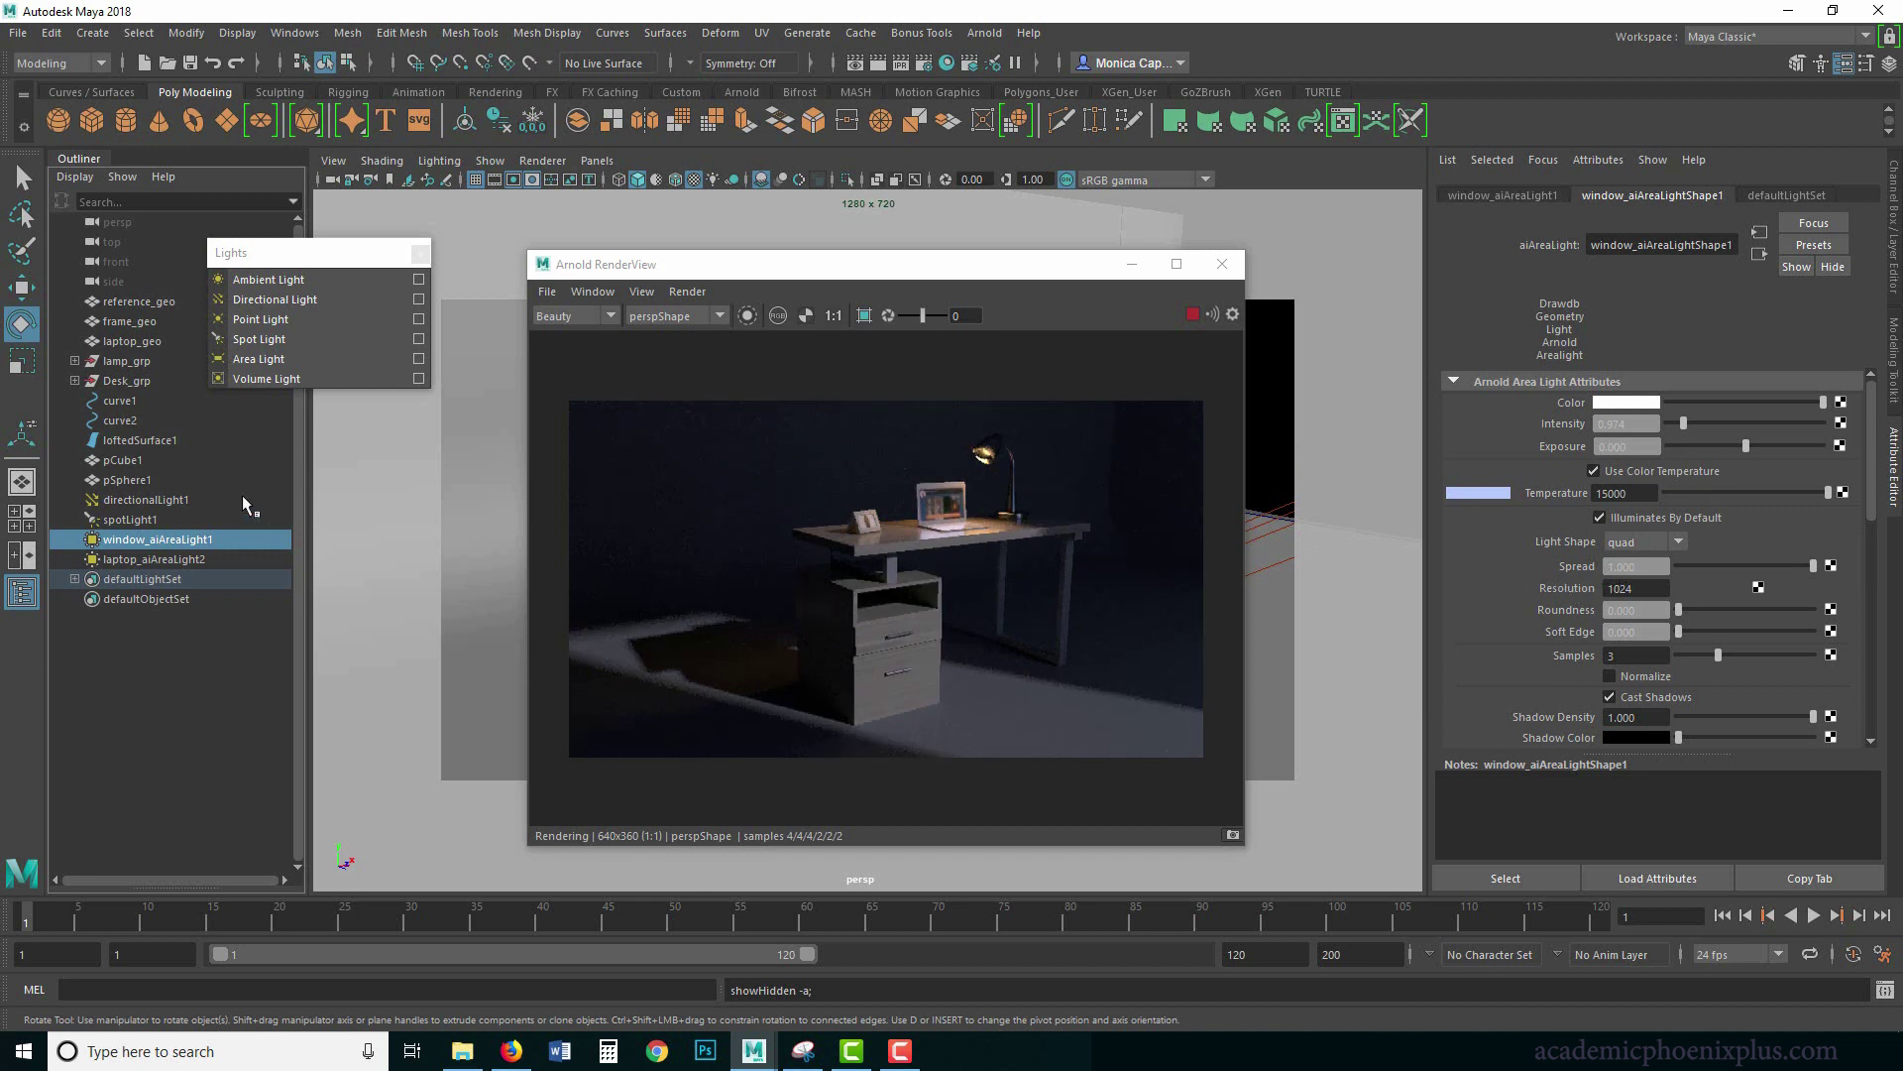
pyautogui.click(177, 518)
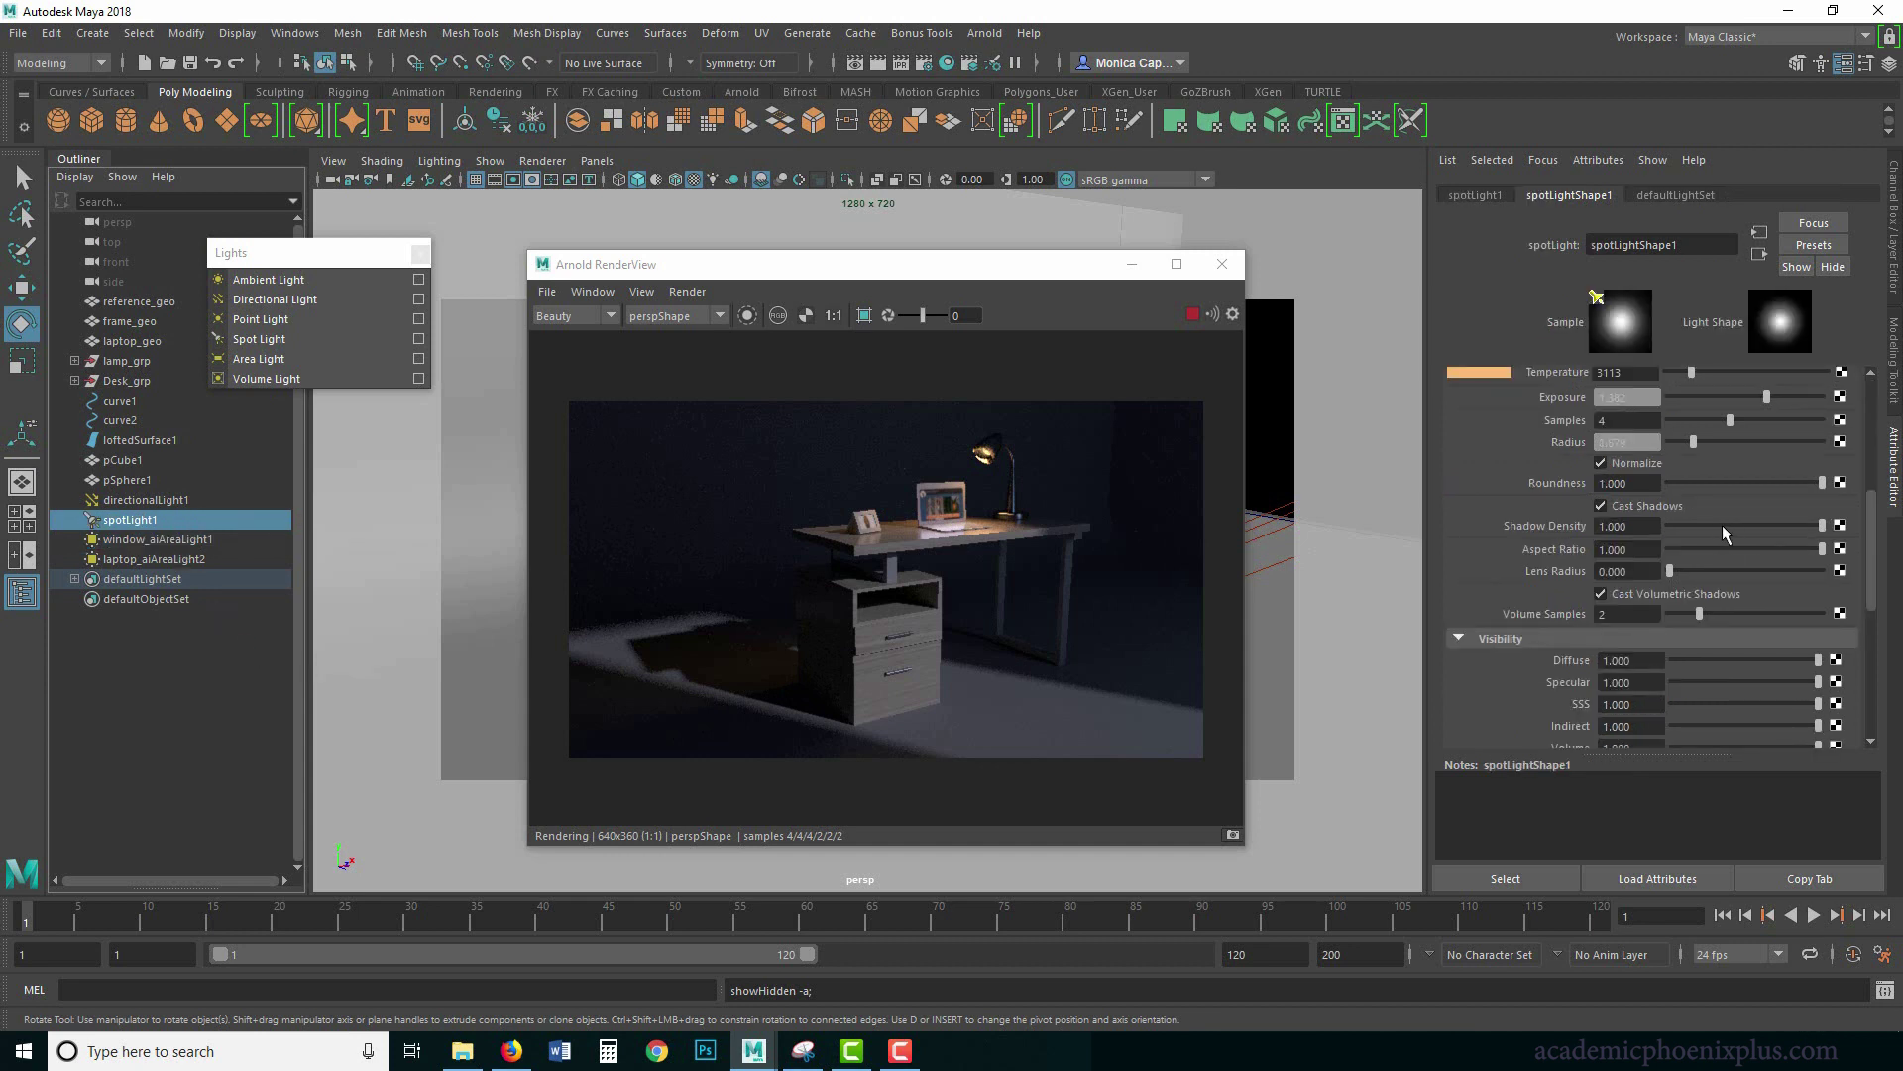
pyautogui.moveTo(1693, 440); pyautogui.dragTo(1699, 436)
pyautogui.moveTo(1869, 507); pyautogui.dragTo(1743, 443)
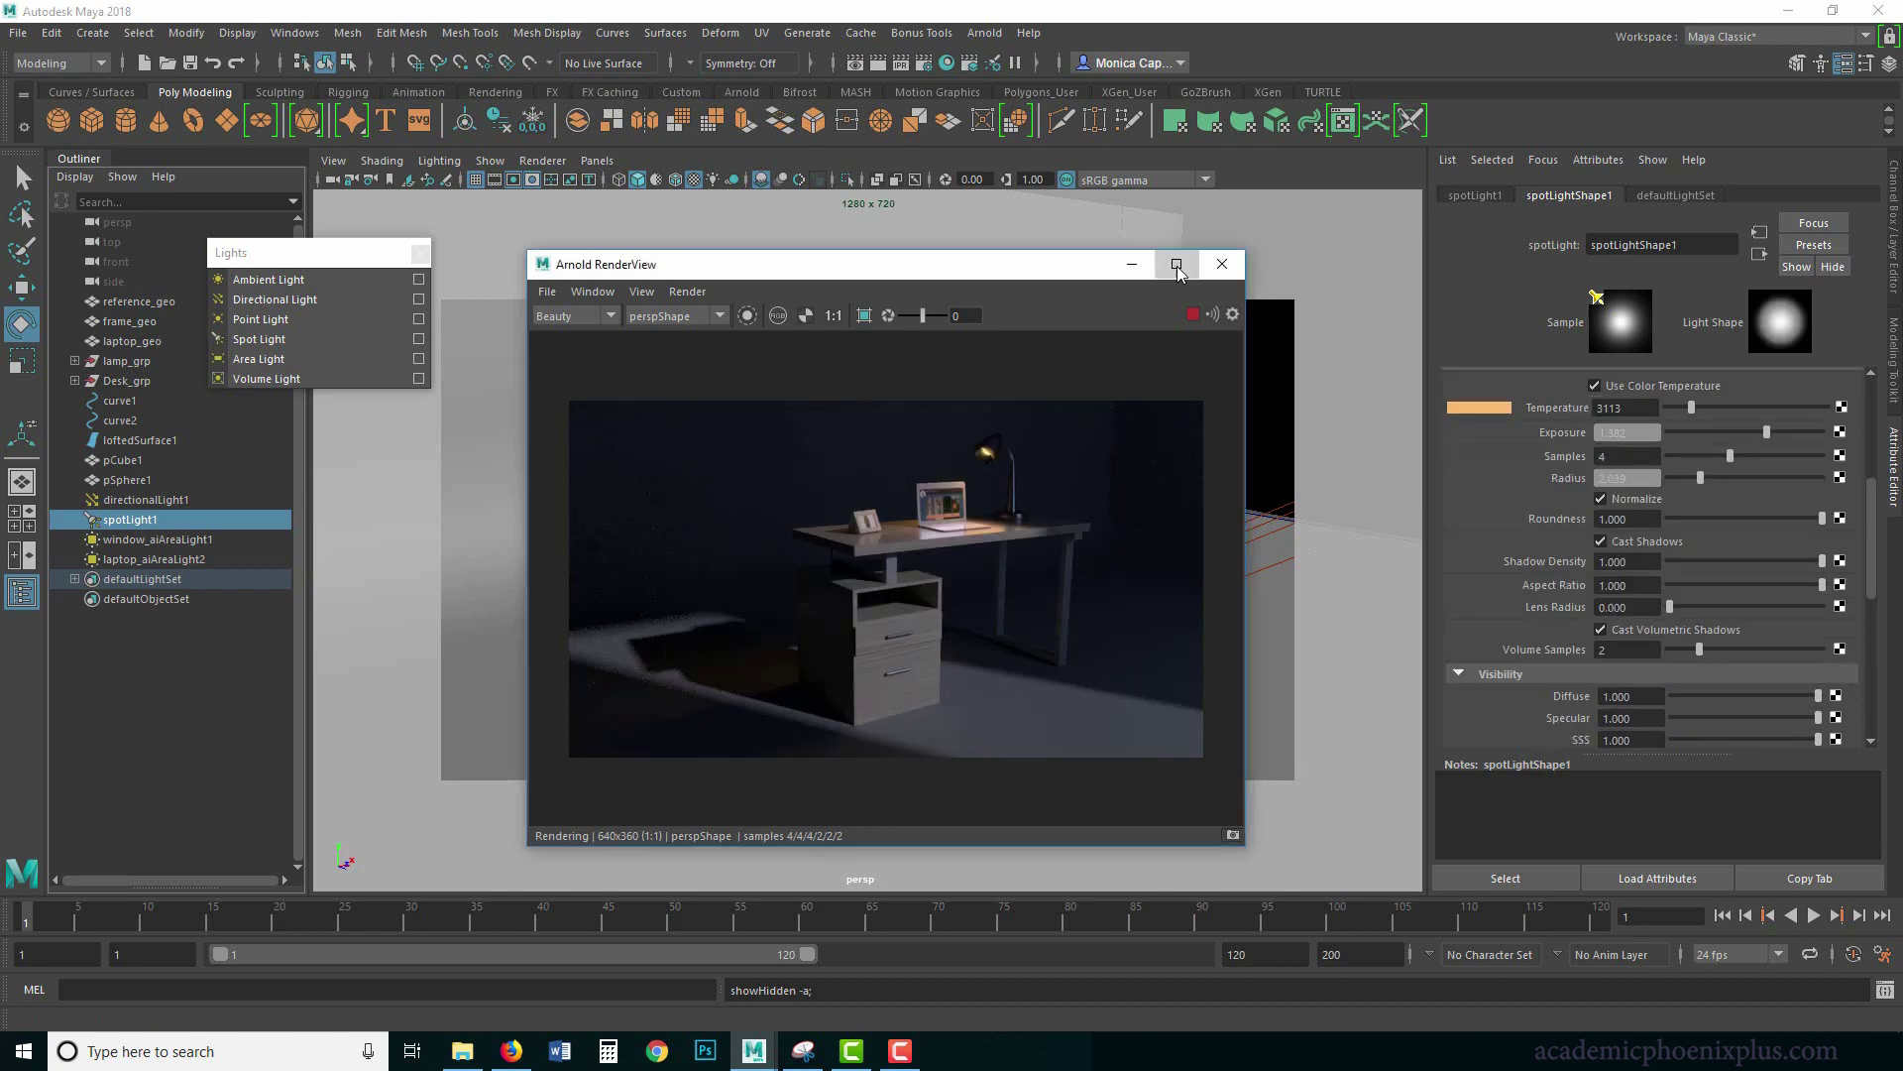
# Maximize the Arnold RenderView and set its test resolution to 100%.
pyautogui.click(1177, 263)
pyautogui.click(113, 35)
pyautogui.moveTo(175, 222)
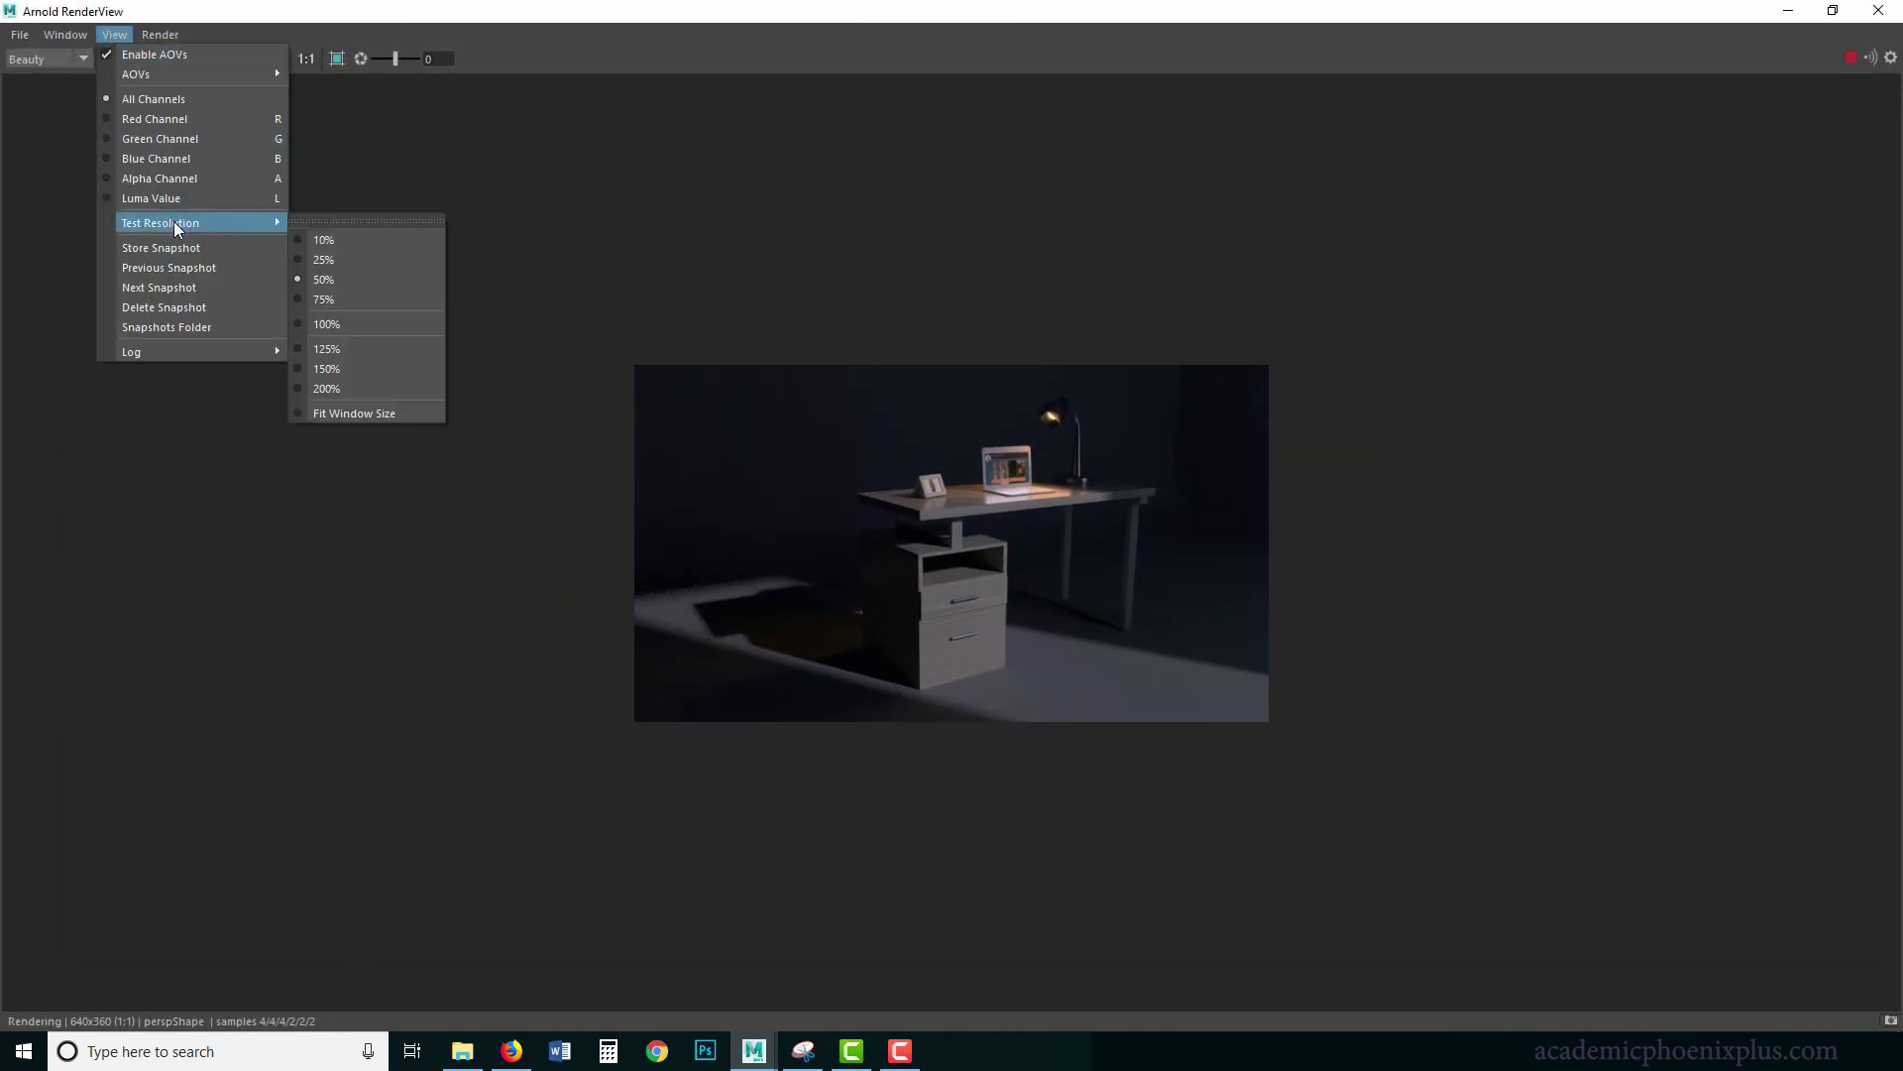
pyautogui.click(349, 327)
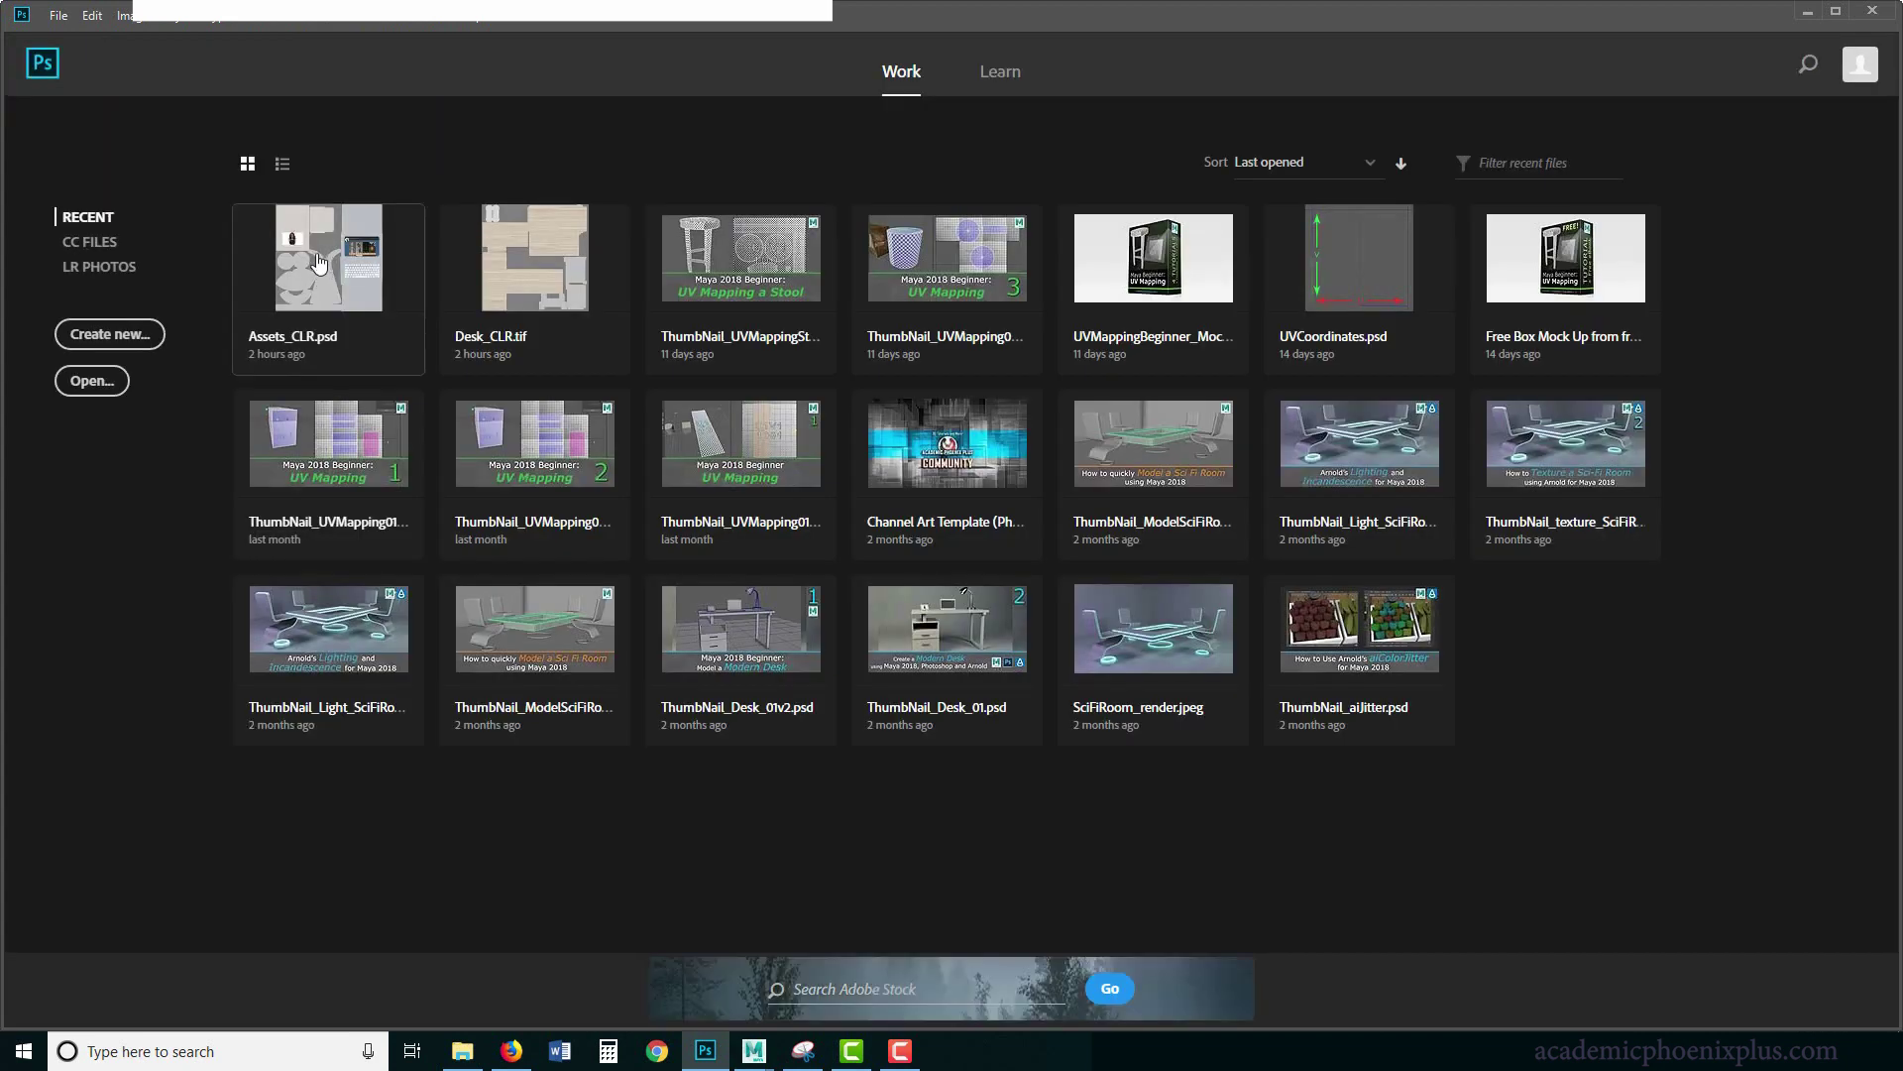
# Switch to Photoshop, open Assets_CLR.psd and hide every layer except Layer 8 and Rounded Rectangle 1, which hold the laptop screen image.
pyautogui.click(318, 263)
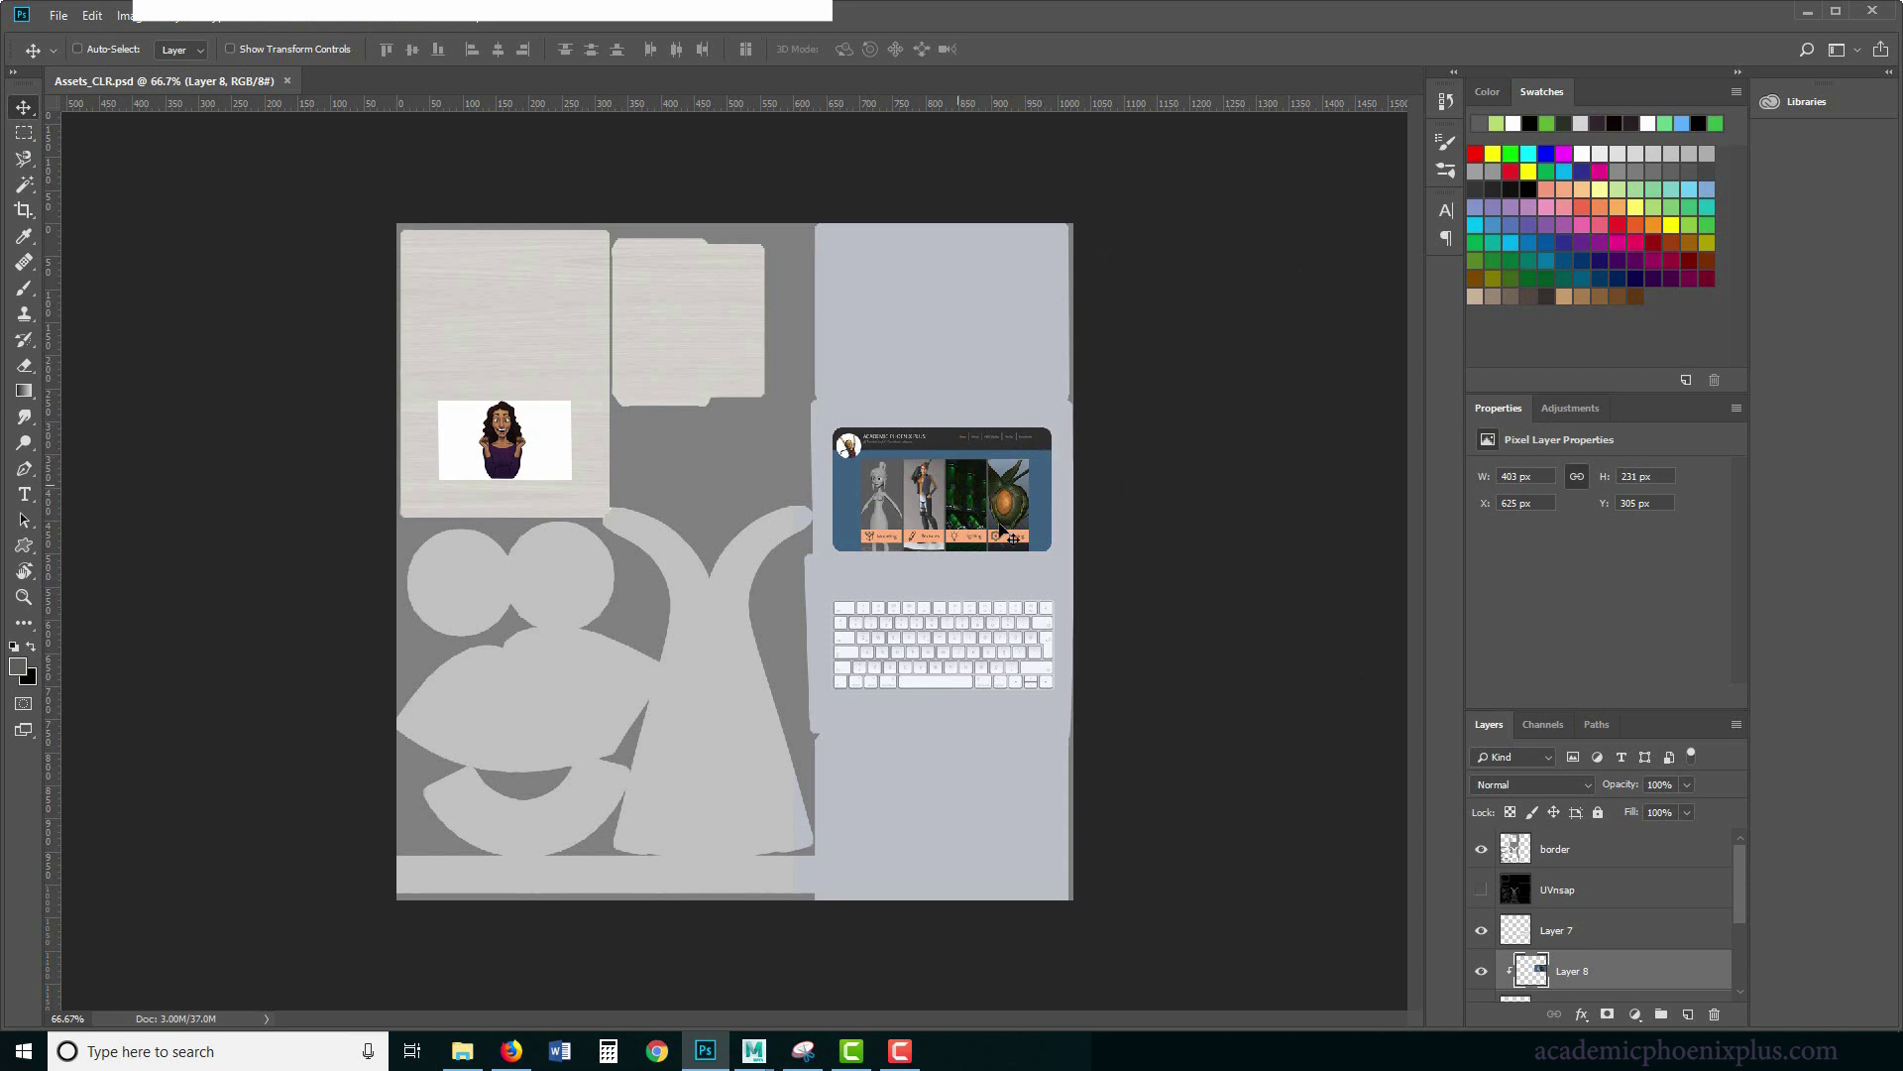
pyautogui.scroll(-1, 1729, 913)
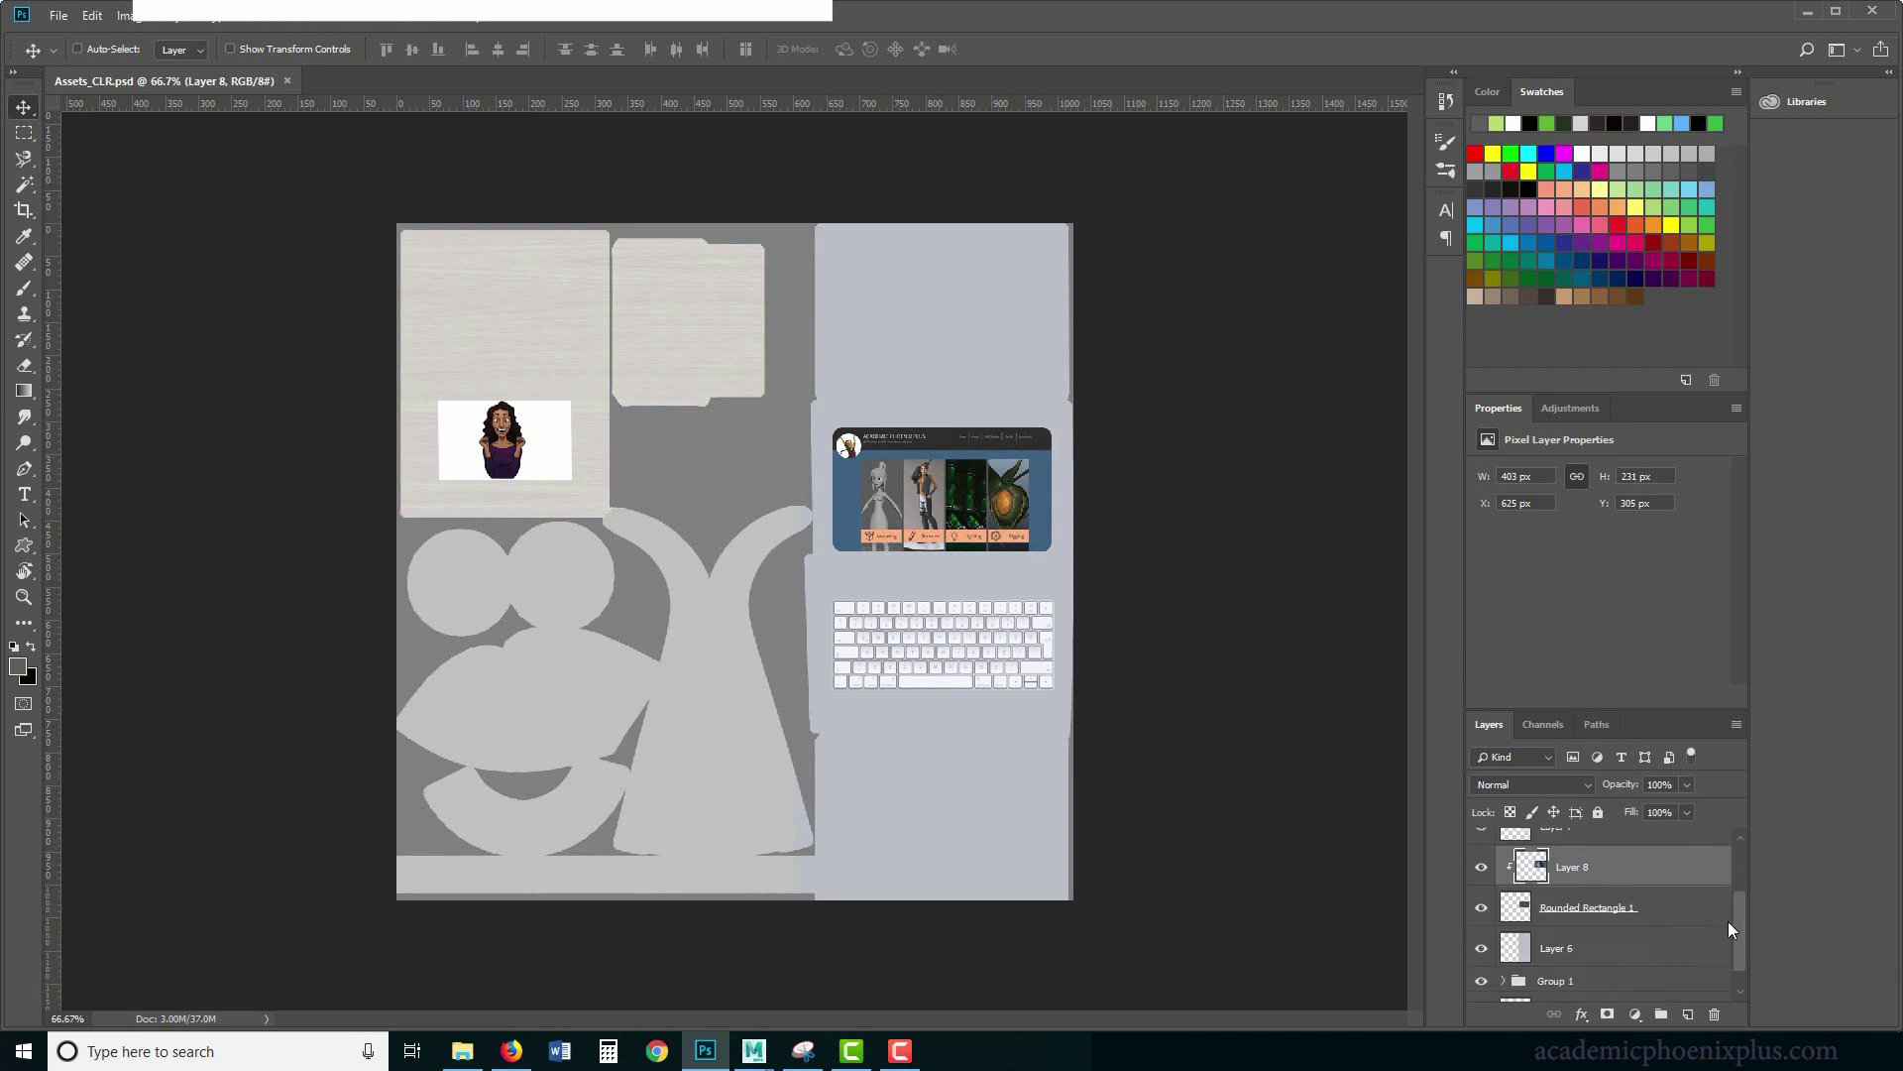
pyautogui.click(1481, 883)
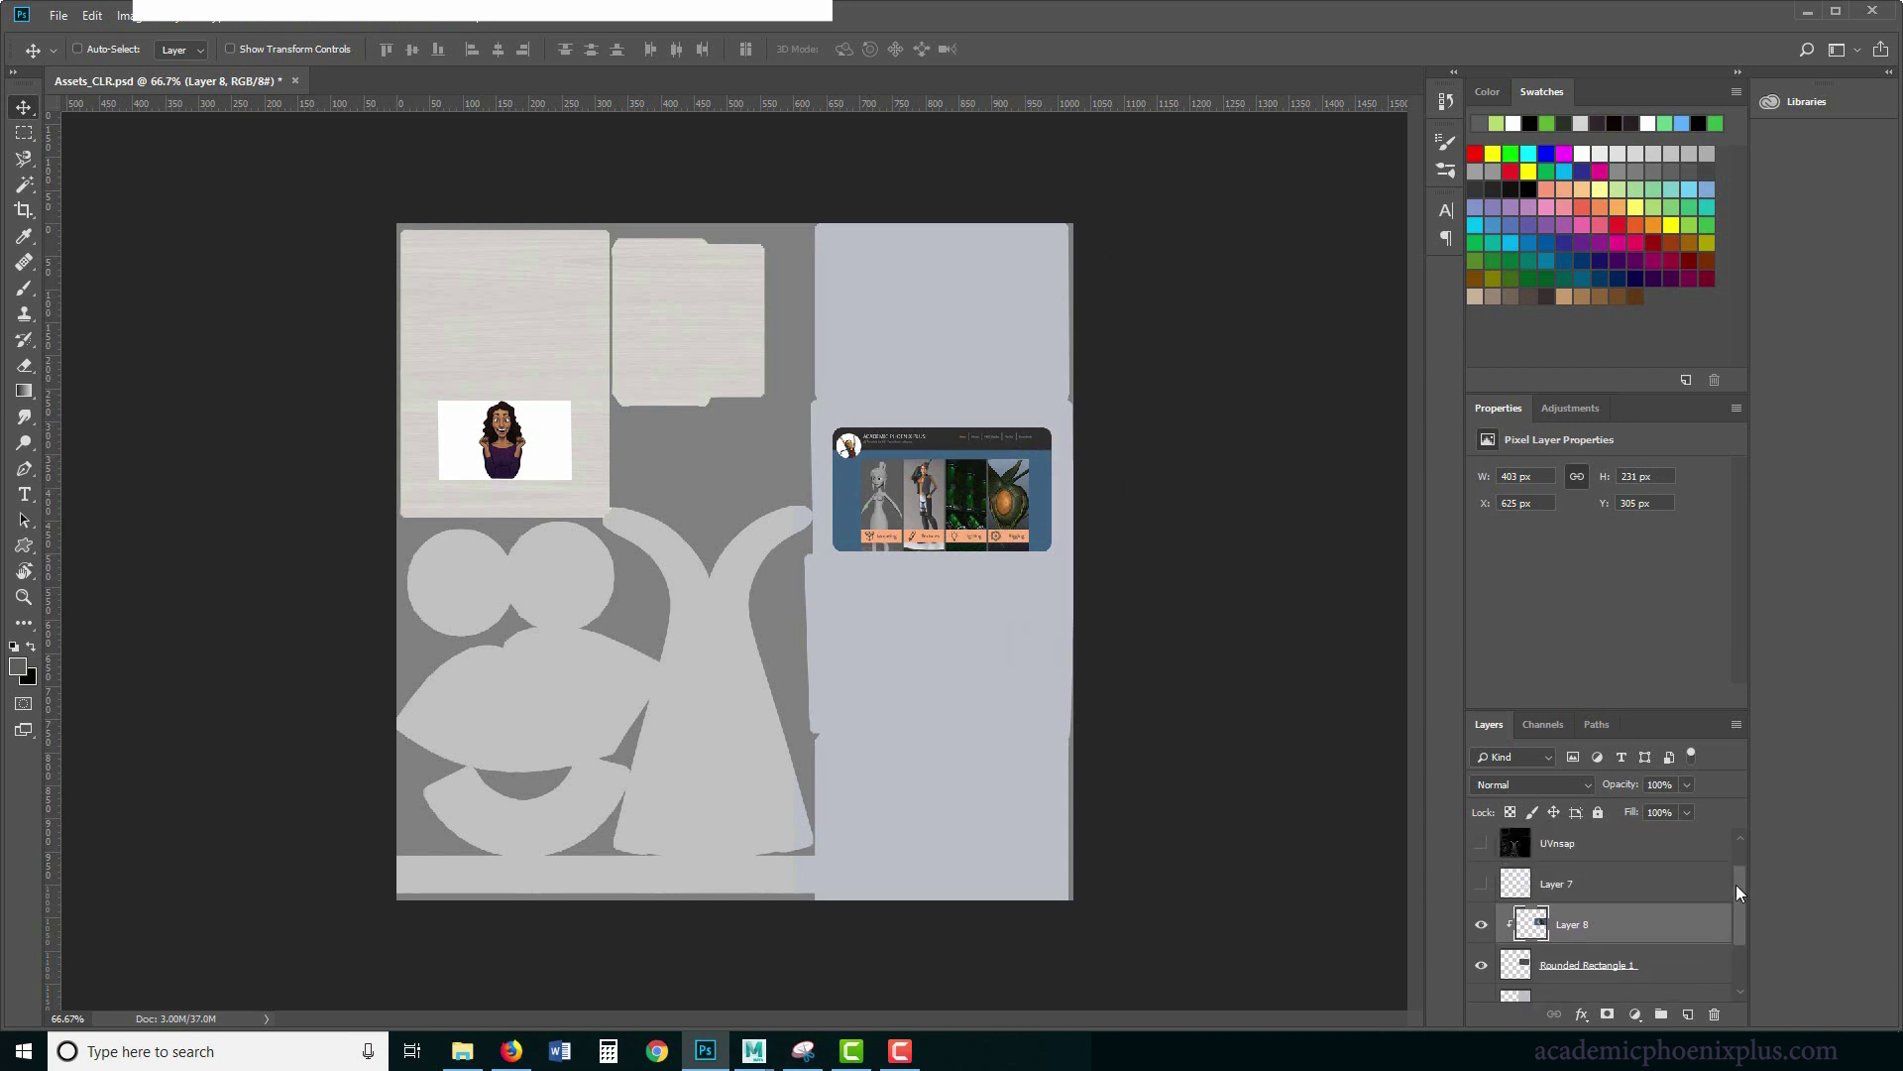
pyautogui.moveTo(1735, 884); pyautogui.dragTo(1731, 954)
pyautogui.moveTo(1481, 876); pyautogui.dragTo(1483, 984)
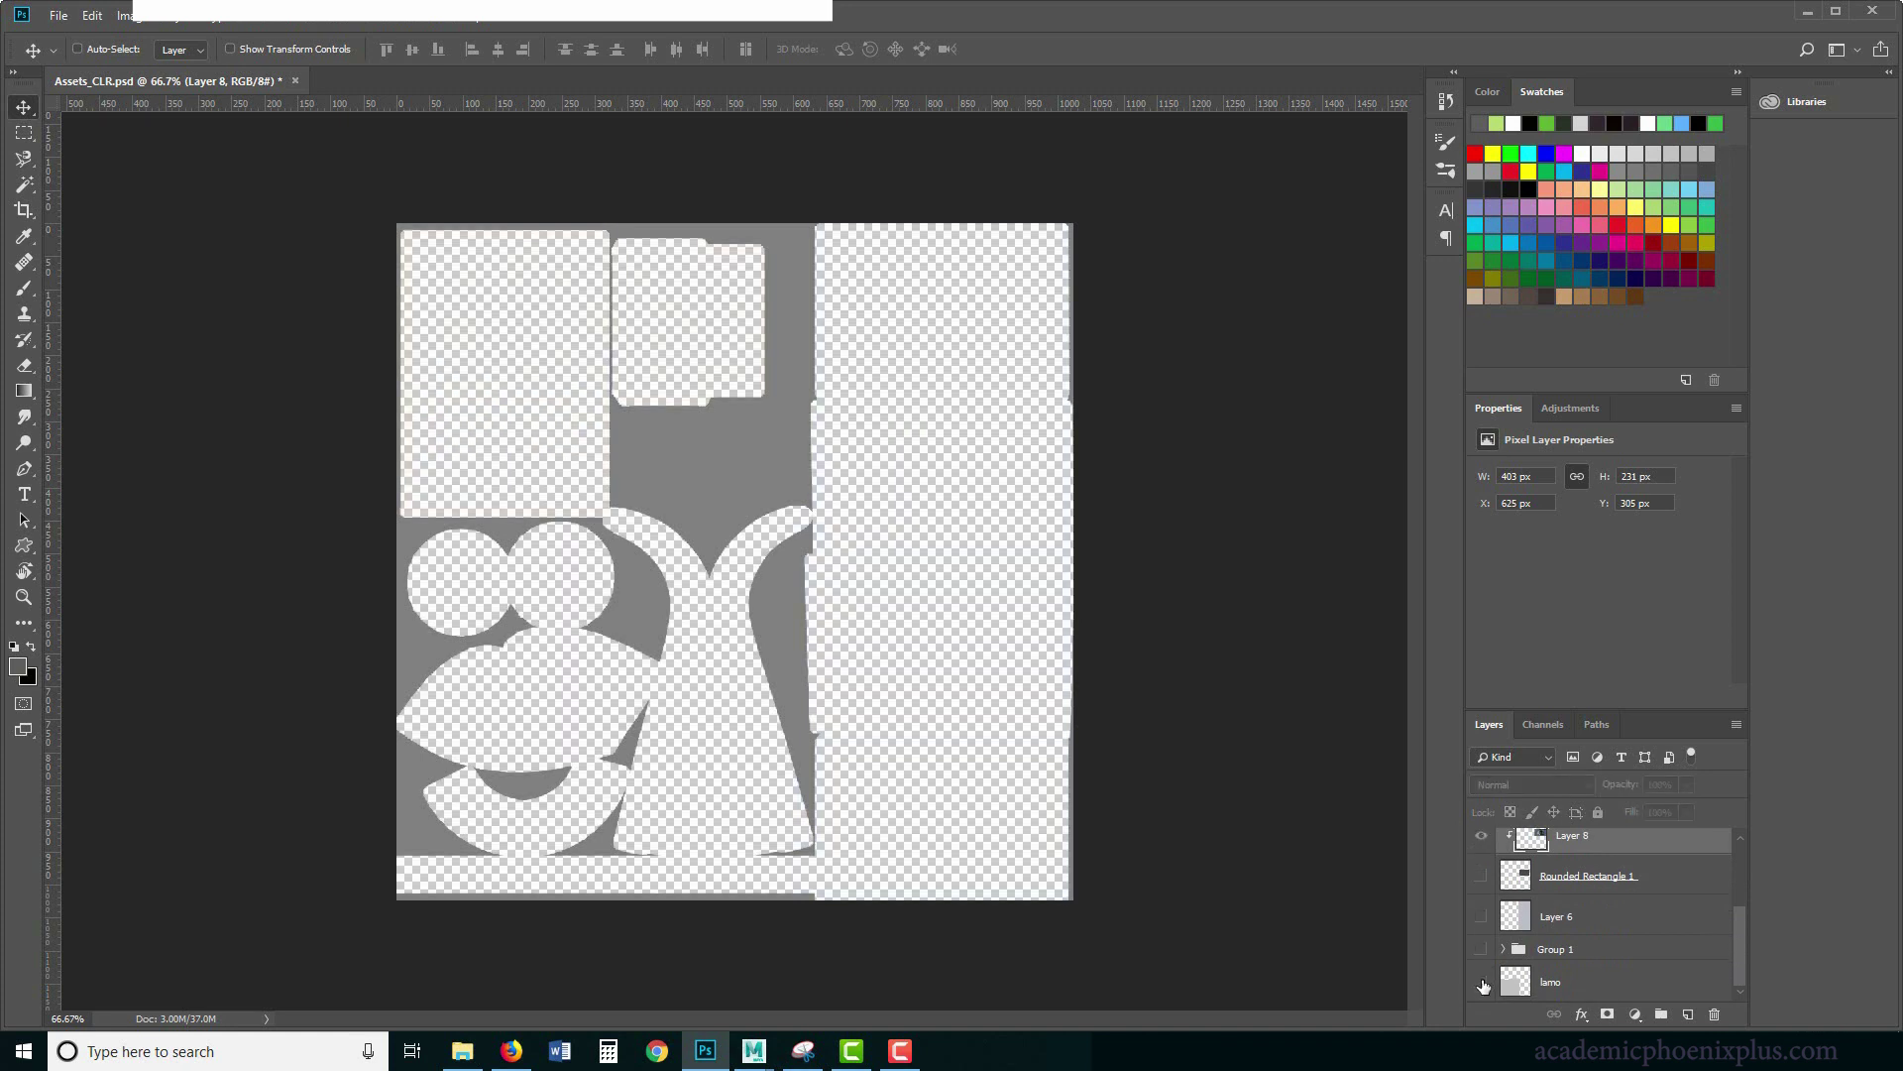
pyautogui.moveTo(1740, 930); pyautogui.dragTo(1731, 890)
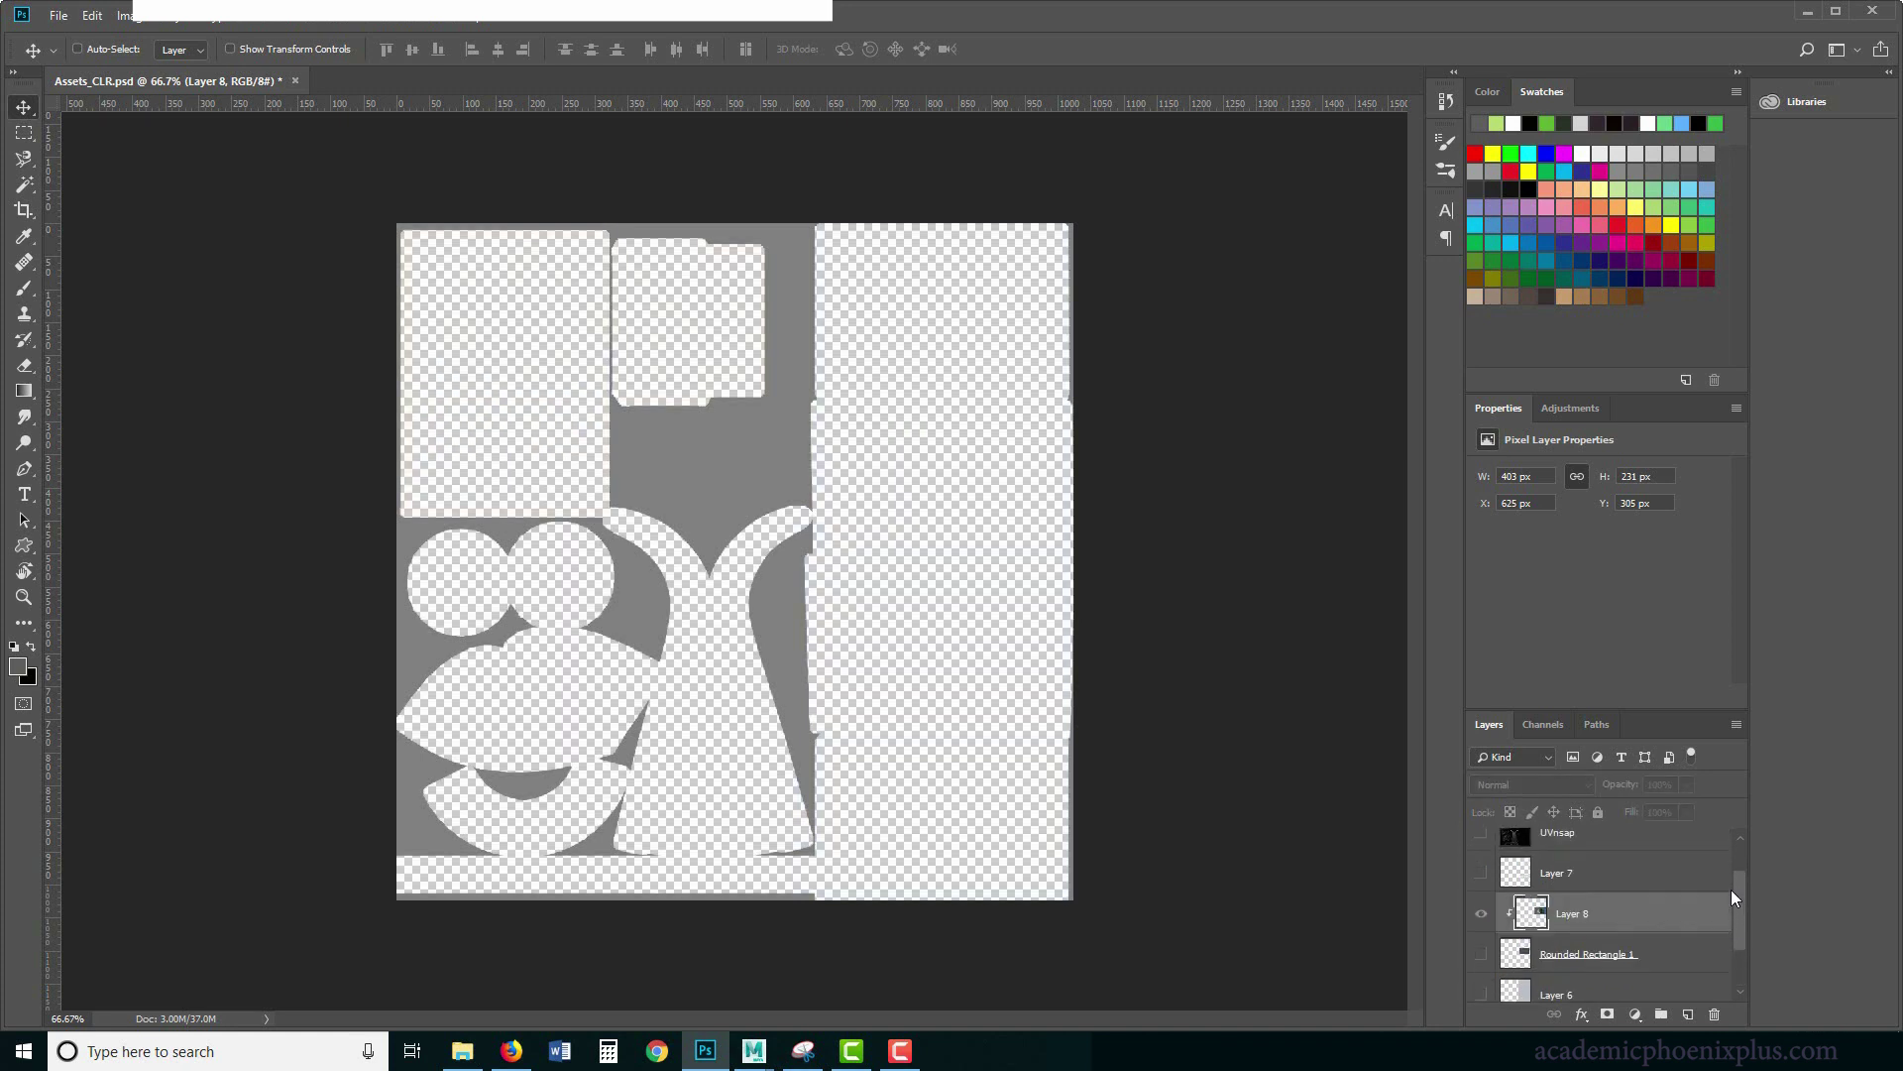
pyautogui.click(1480, 952)
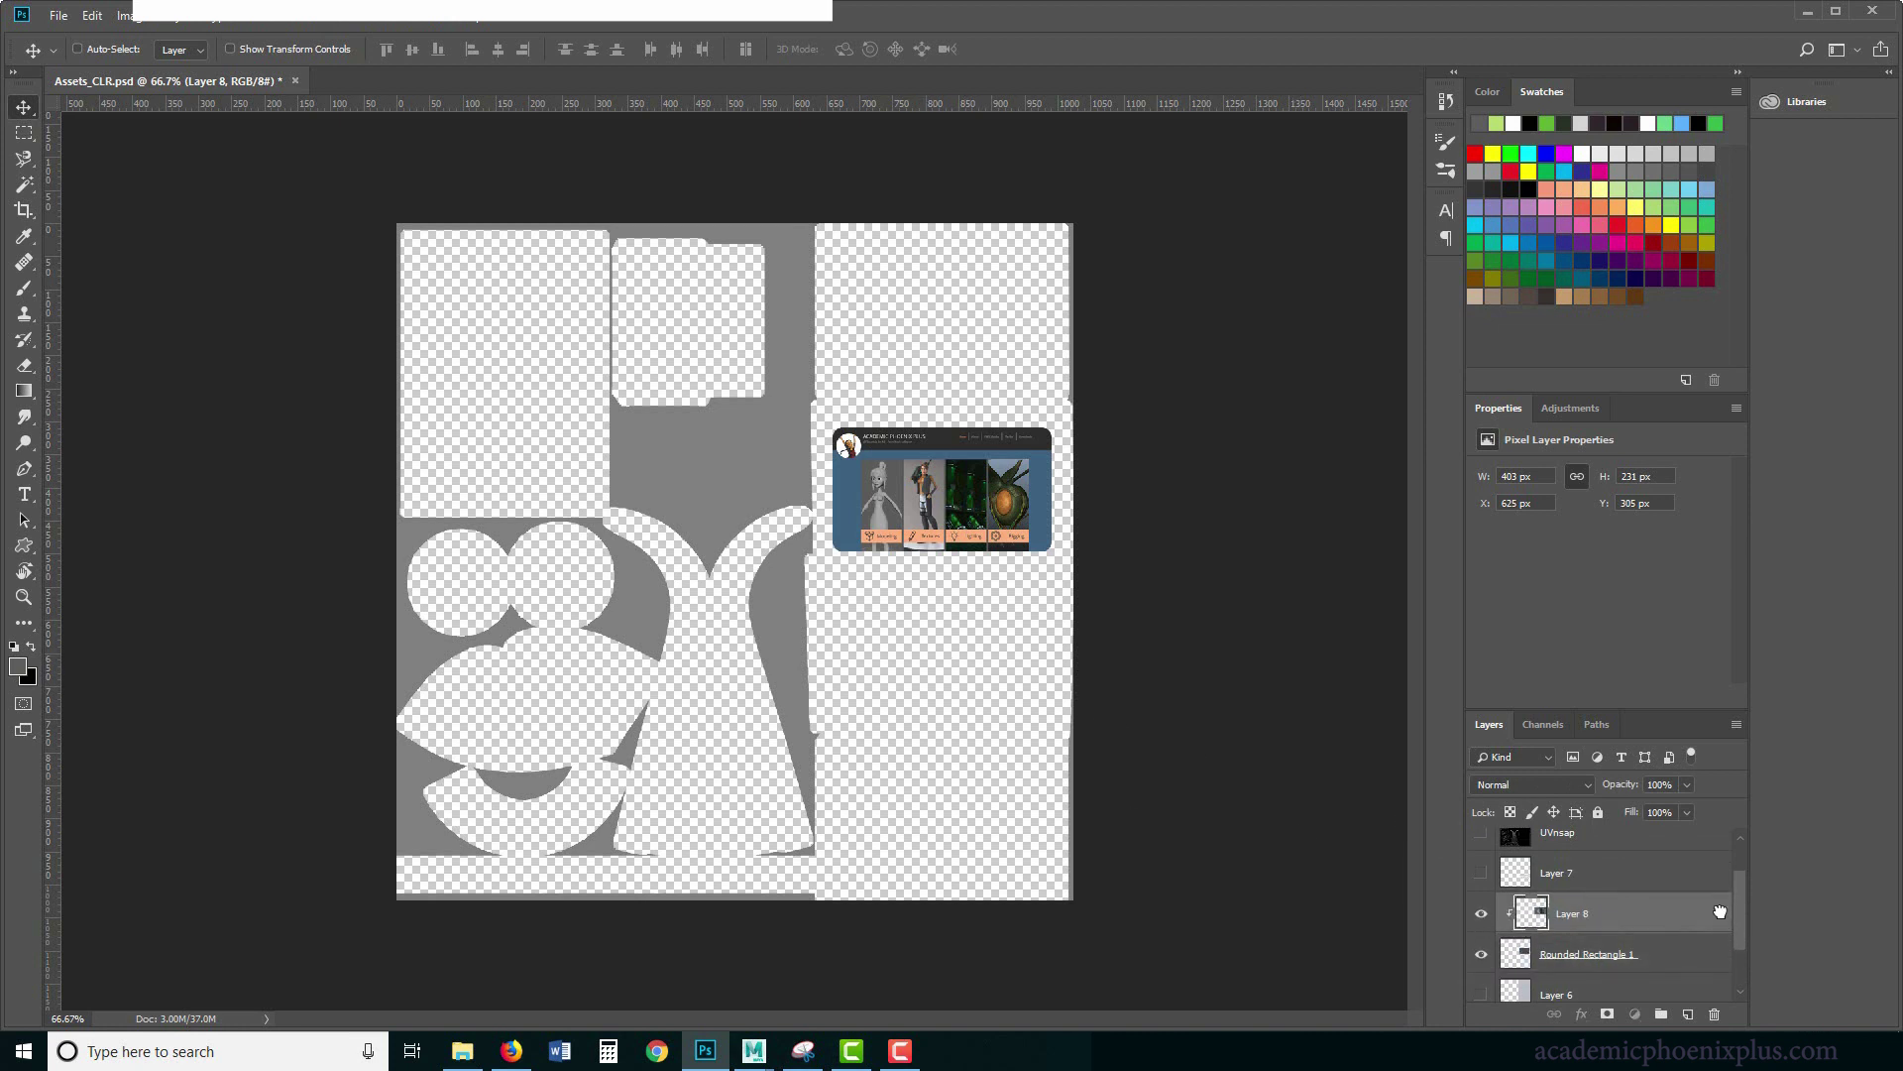
pyautogui.moveTo(1740, 877); pyautogui.dragTo(1739, 836)
pyautogui.click(1481, 850)
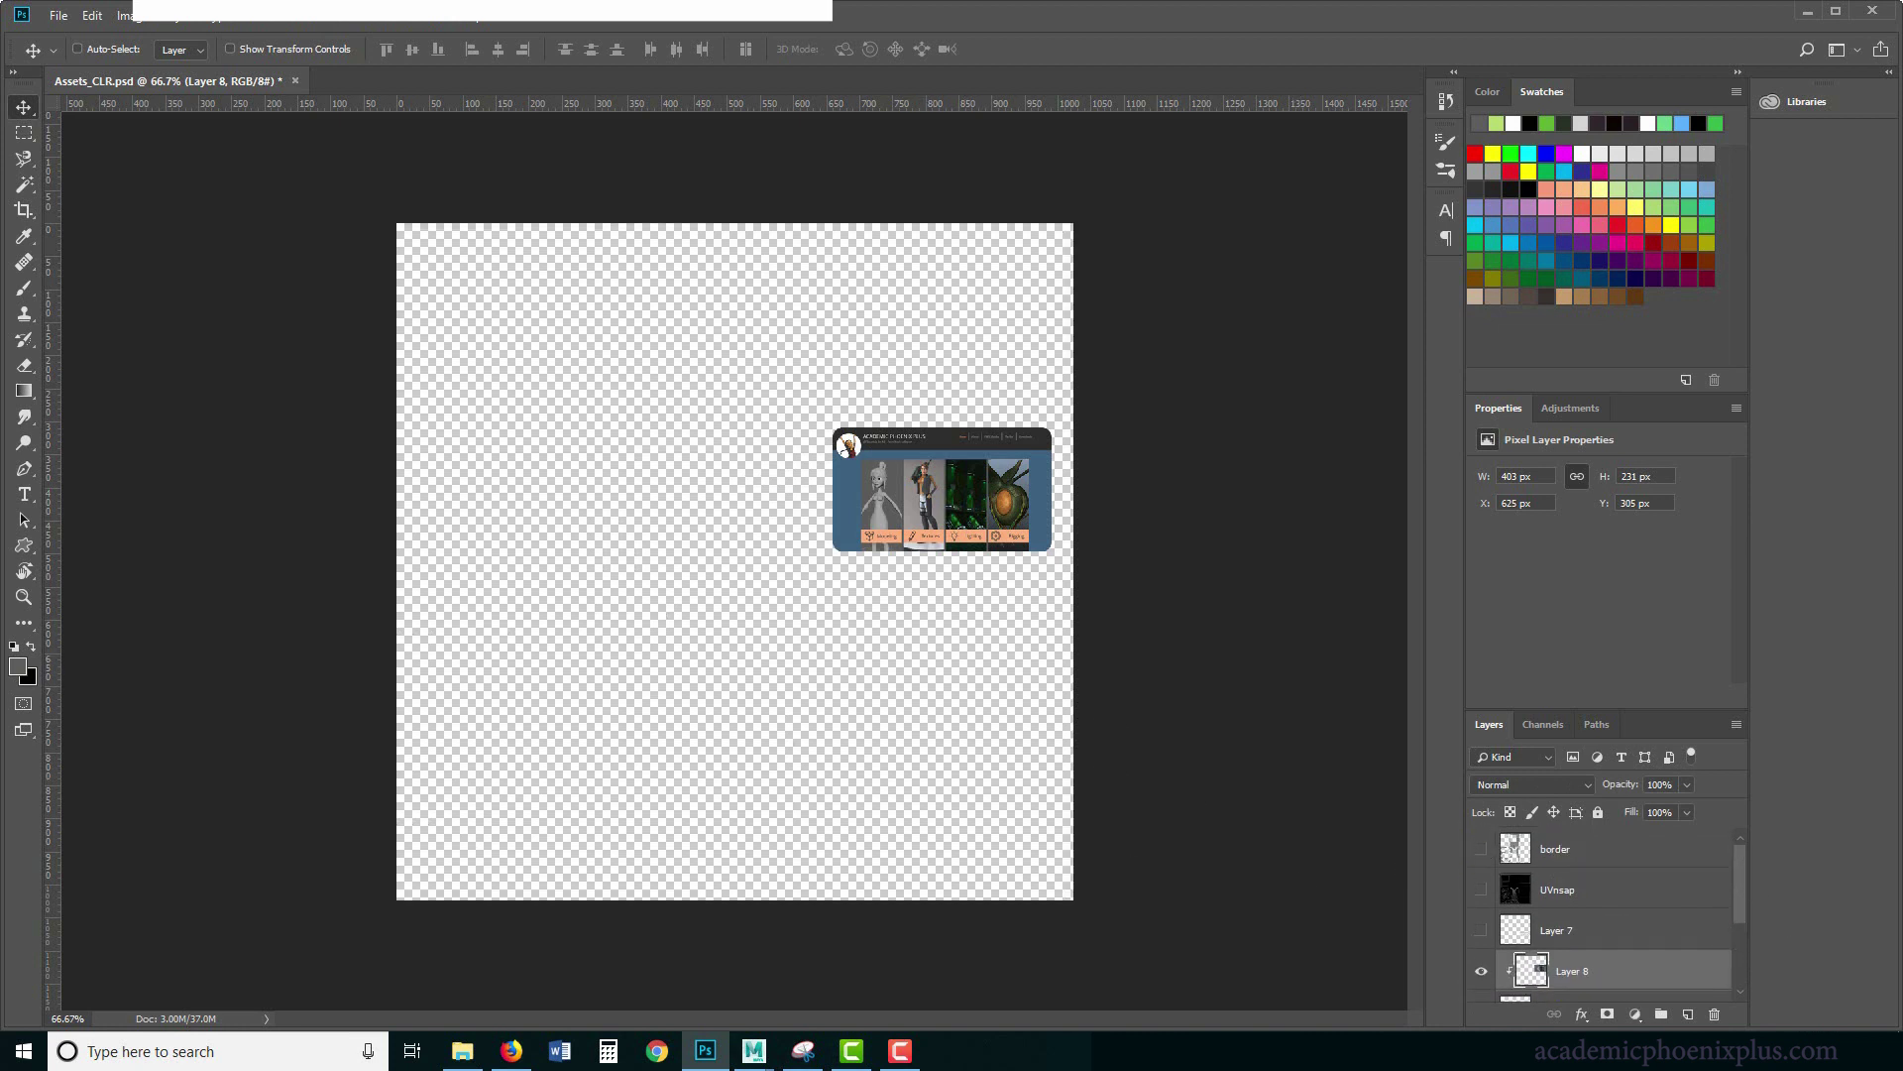
# Add a new layer beneath Group 1, fill it with black, and reselect Layer 8.
pyautogui.scroll(-3, 1733, 986)
pyautogui.click(1729, 992)
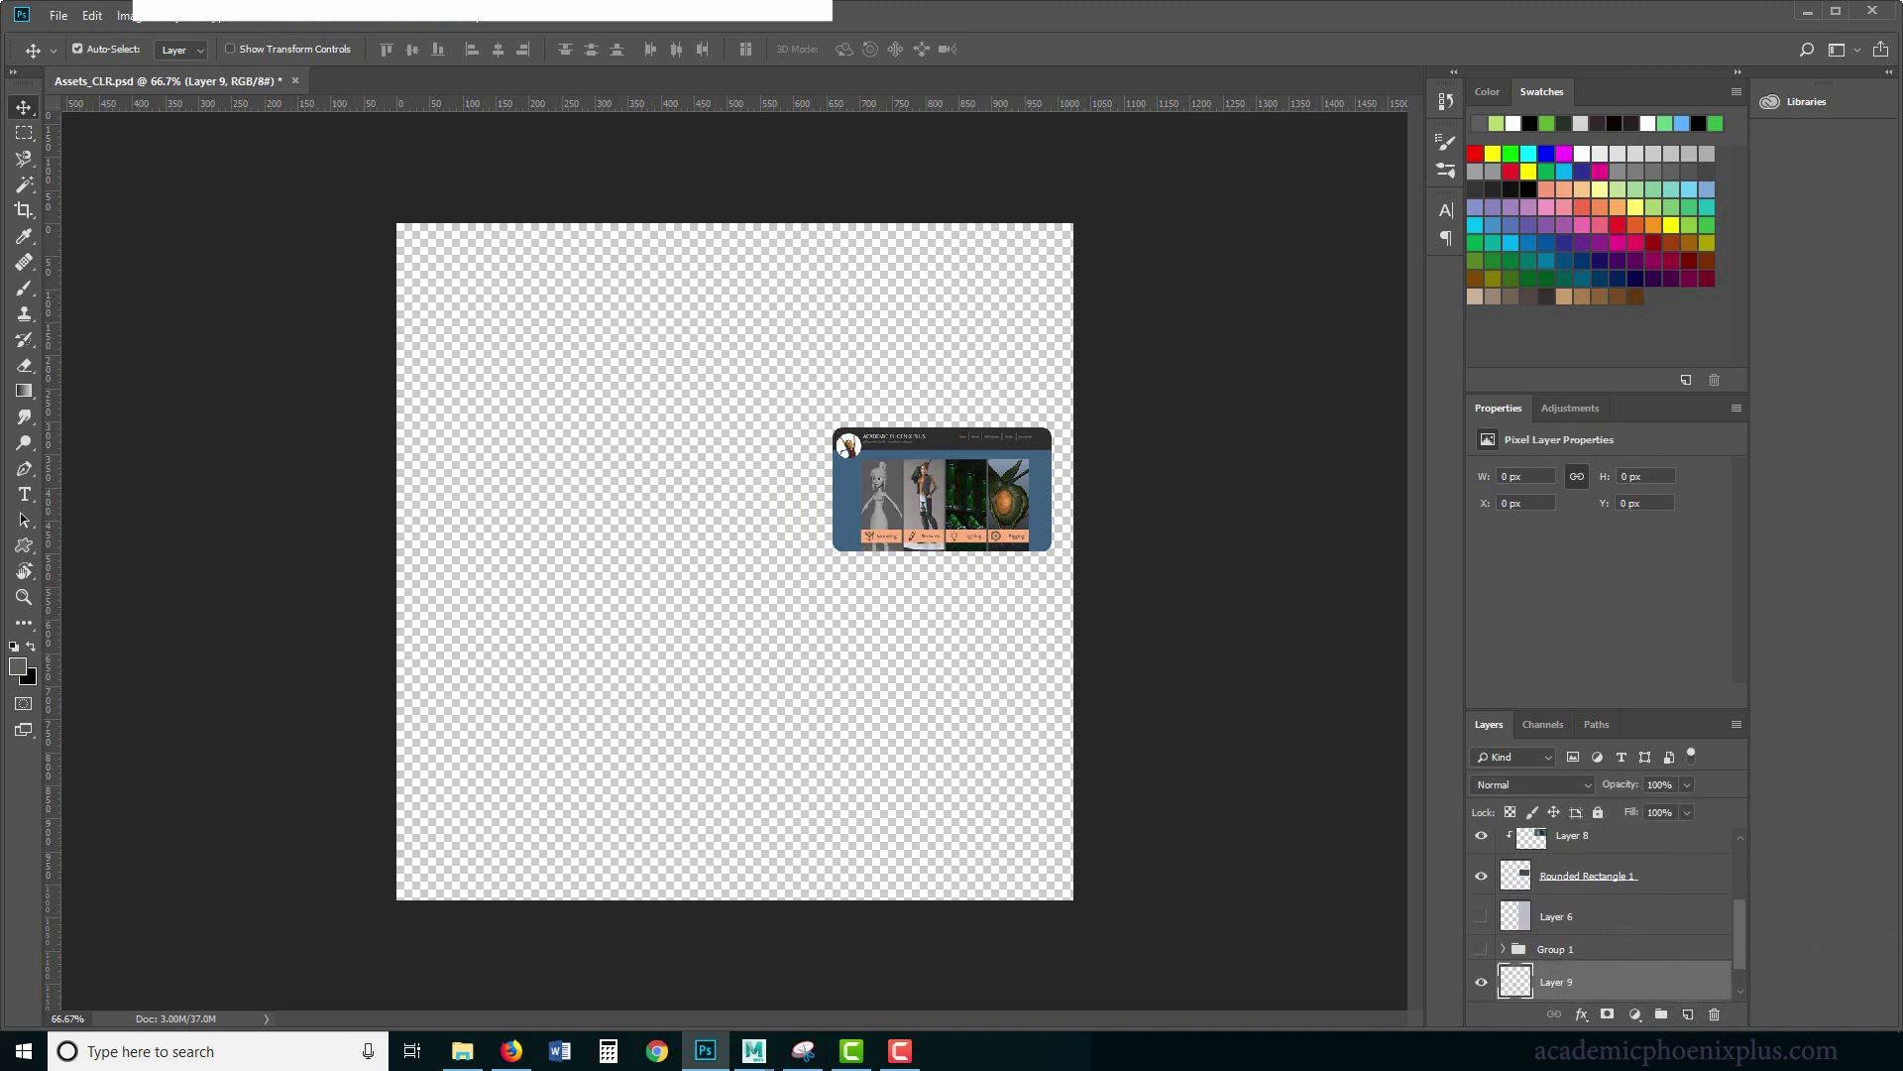
pyautogui.hotkey('ctrl', 'BackSpace')
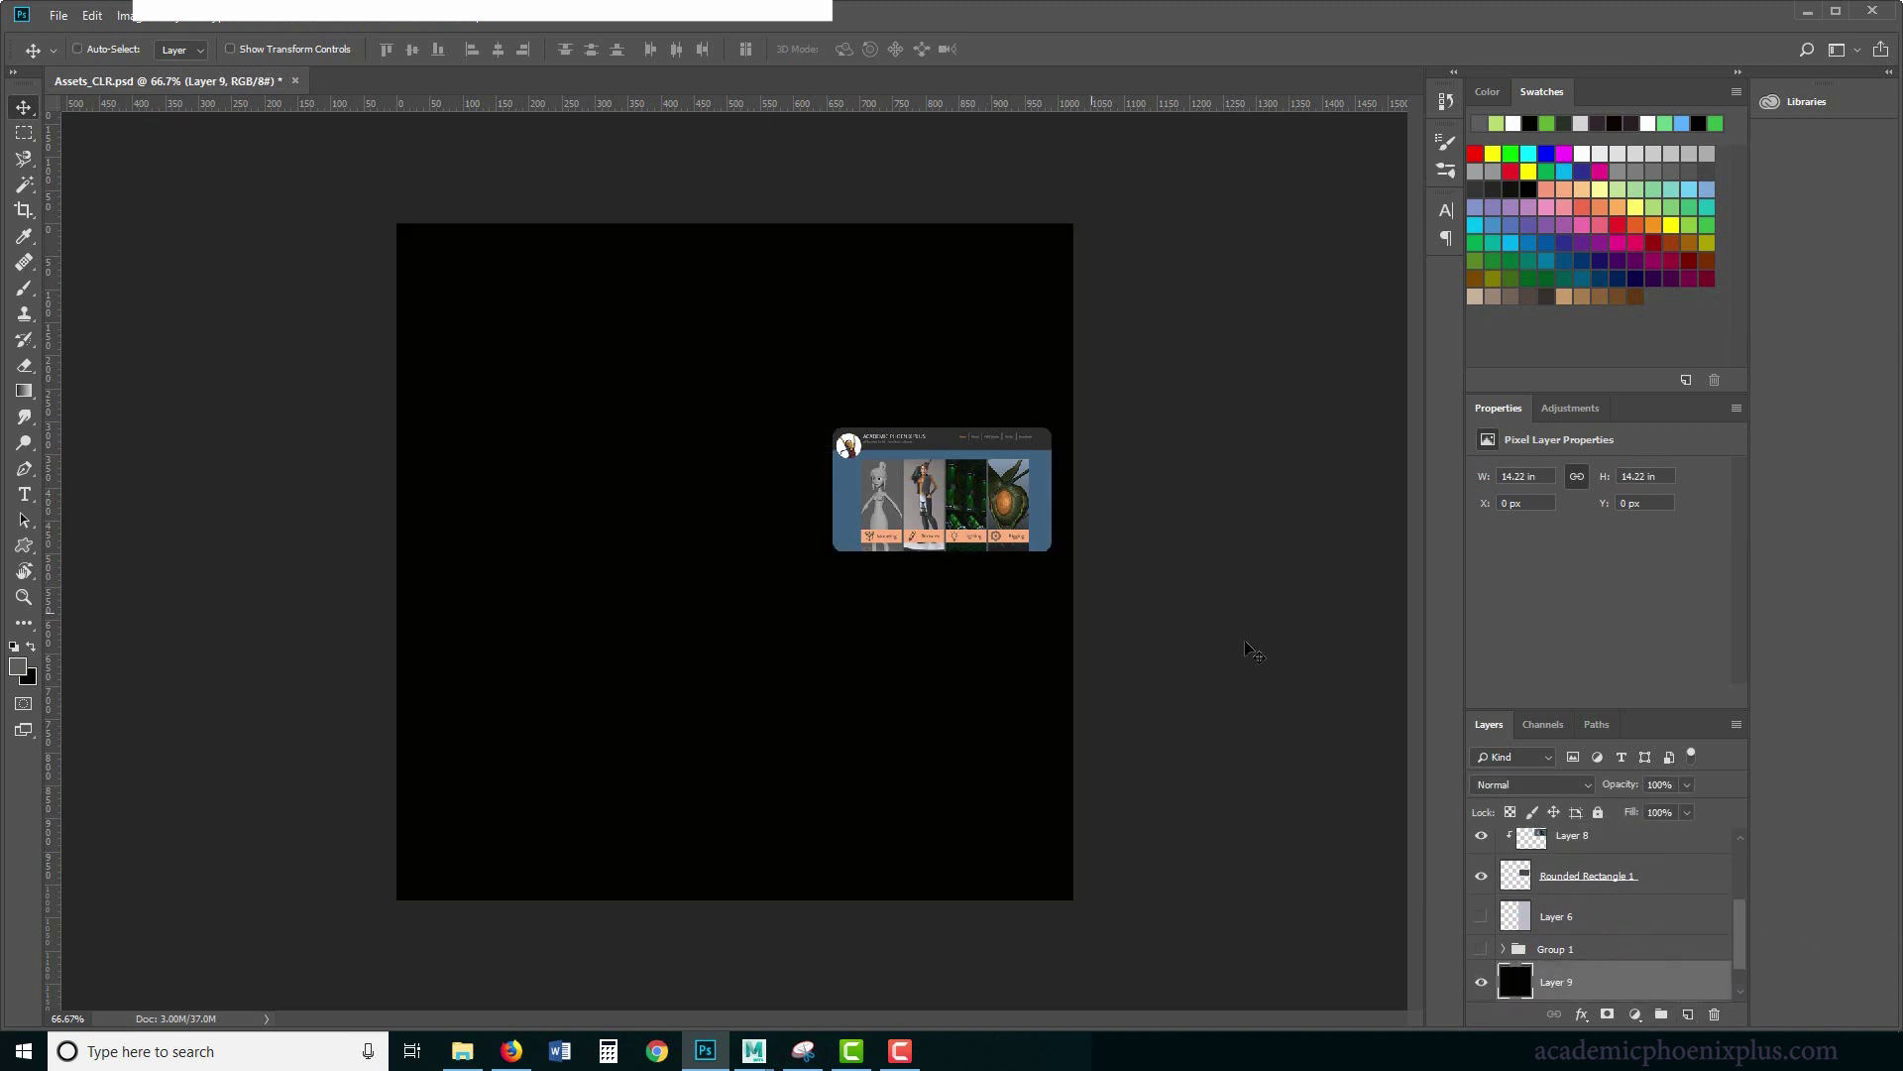
pyautogui.click(1596, 838)
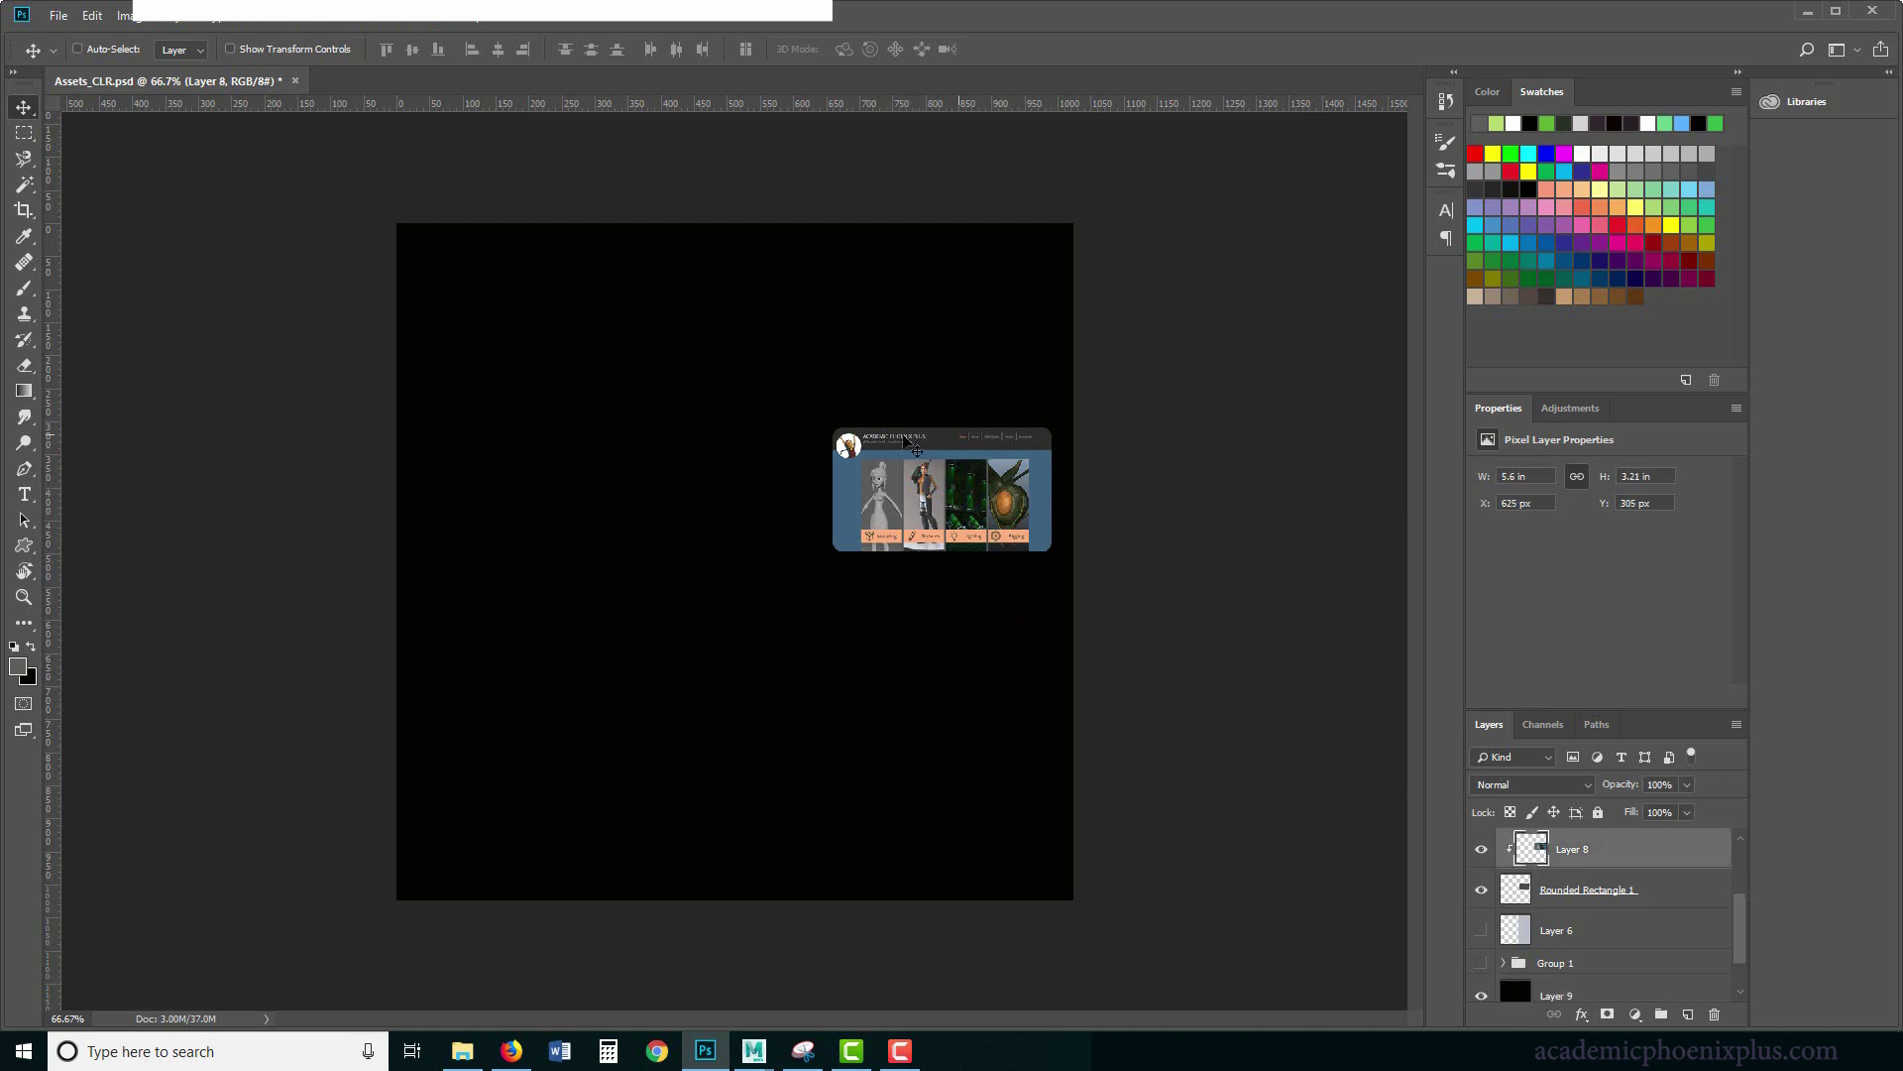
# Start saving the document as a new file named Assets_IMS.
pyautogui.press('ctrl')
pyautogui.hotkey('ctrl', 'shift', 's')
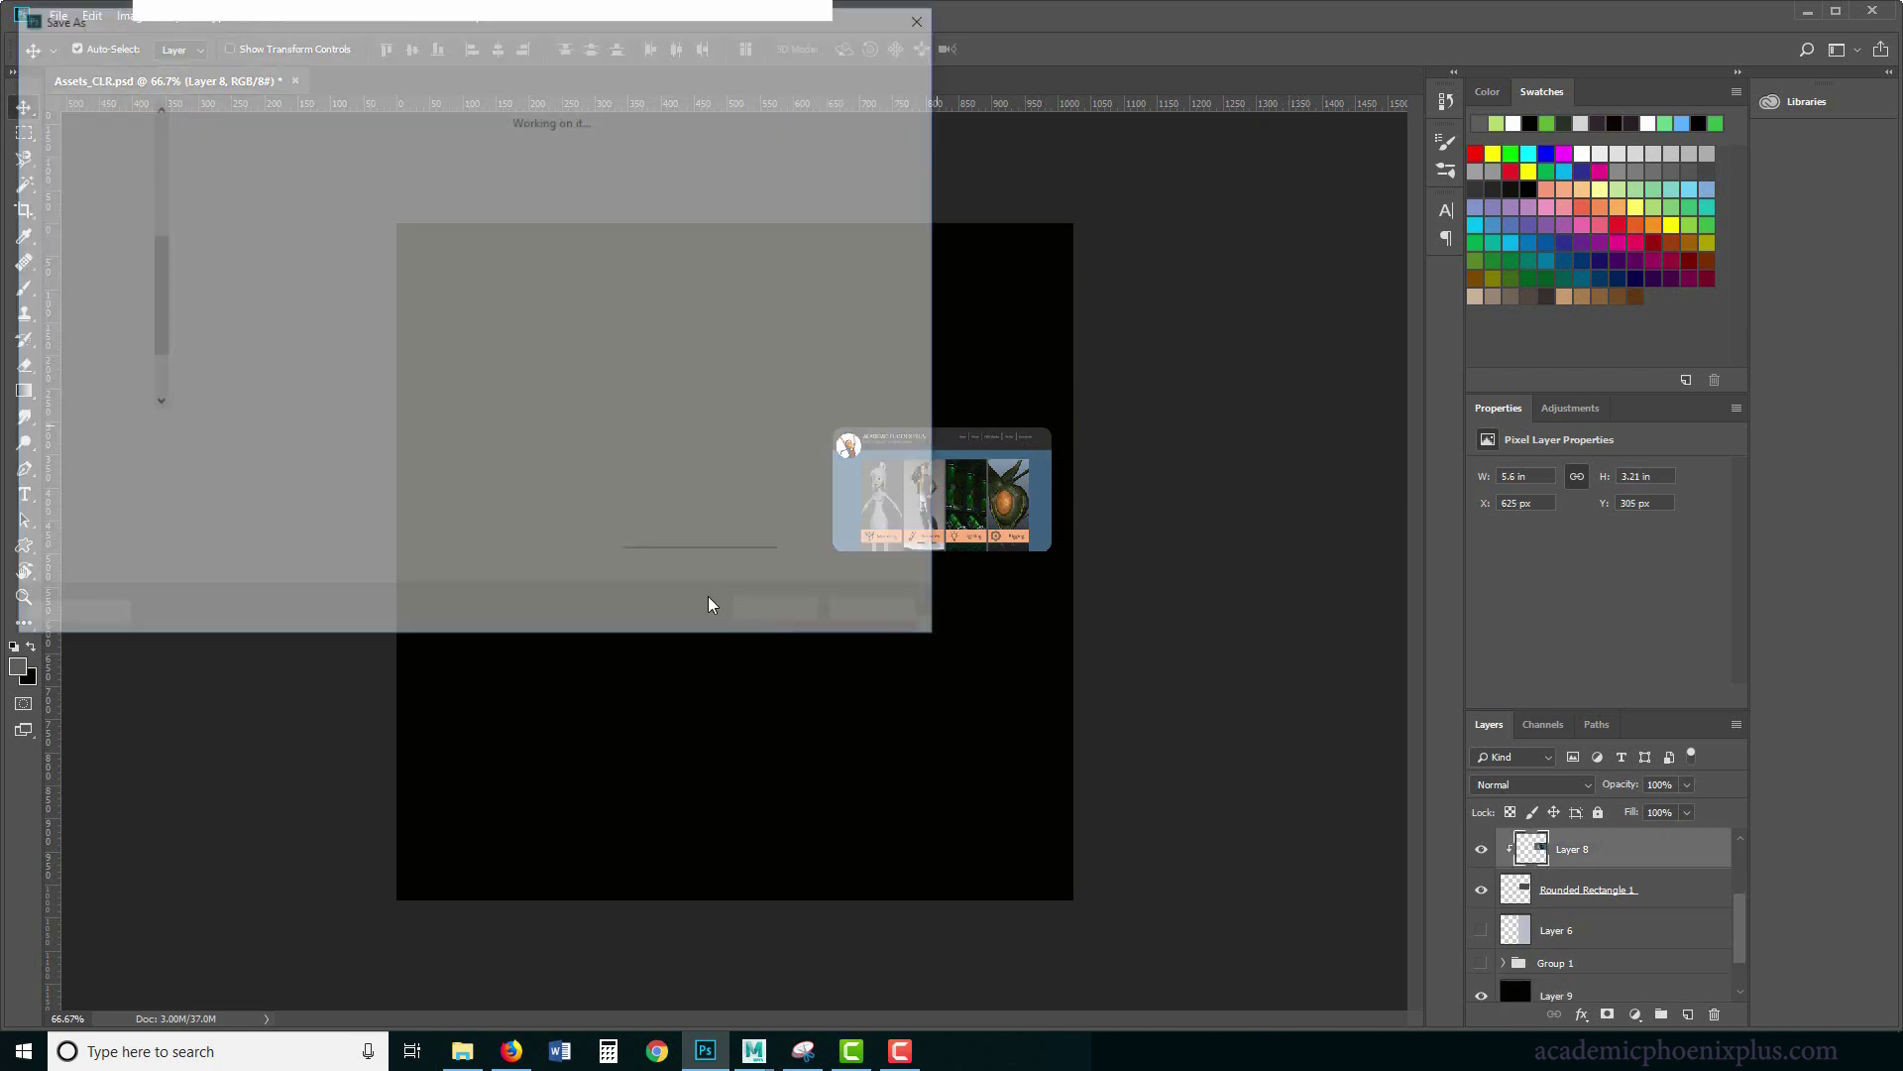
pyautogui.click(177, 458)
pyautogui.click(176, 434)
pyautogui.doubleClick(177, 434)
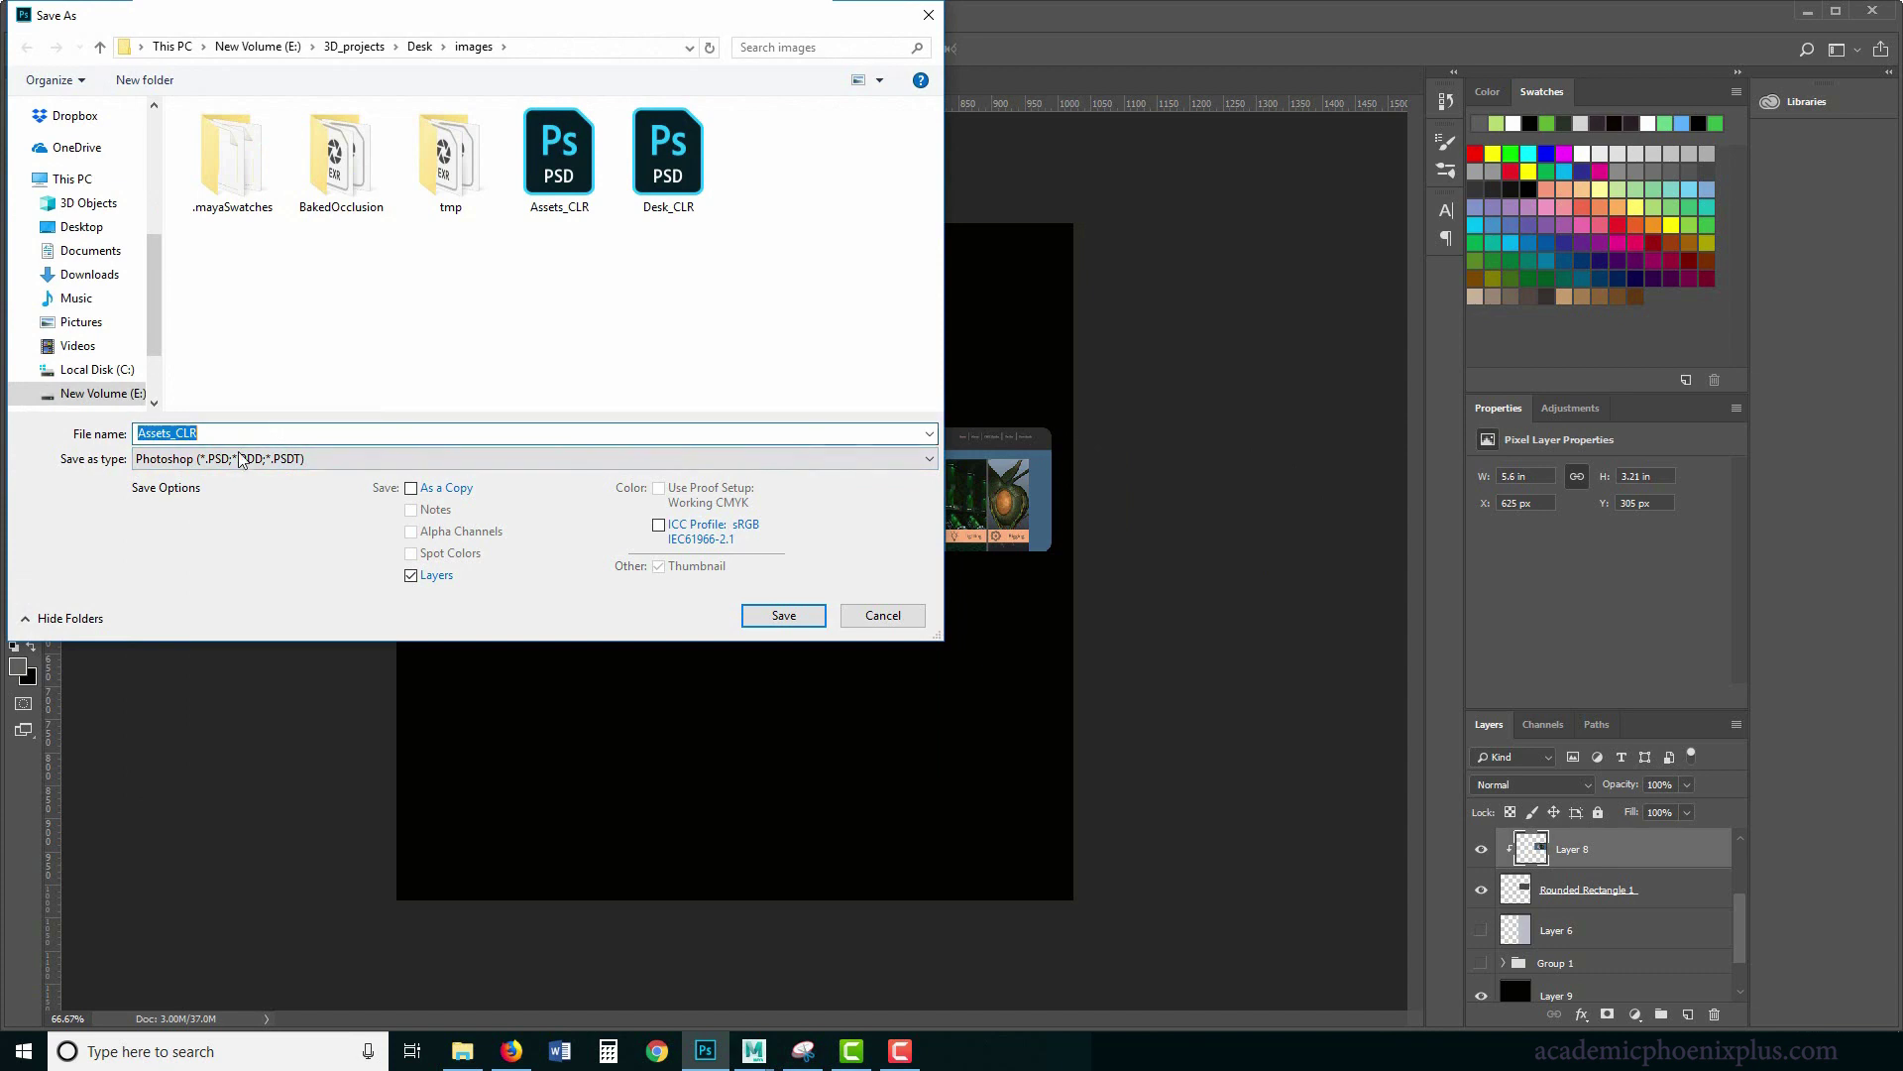
pyautogui.press('End')
pyautogui.press('BackSpace')
pyautogui.press('BackSpace')
pyautogui.press('BackSpace')
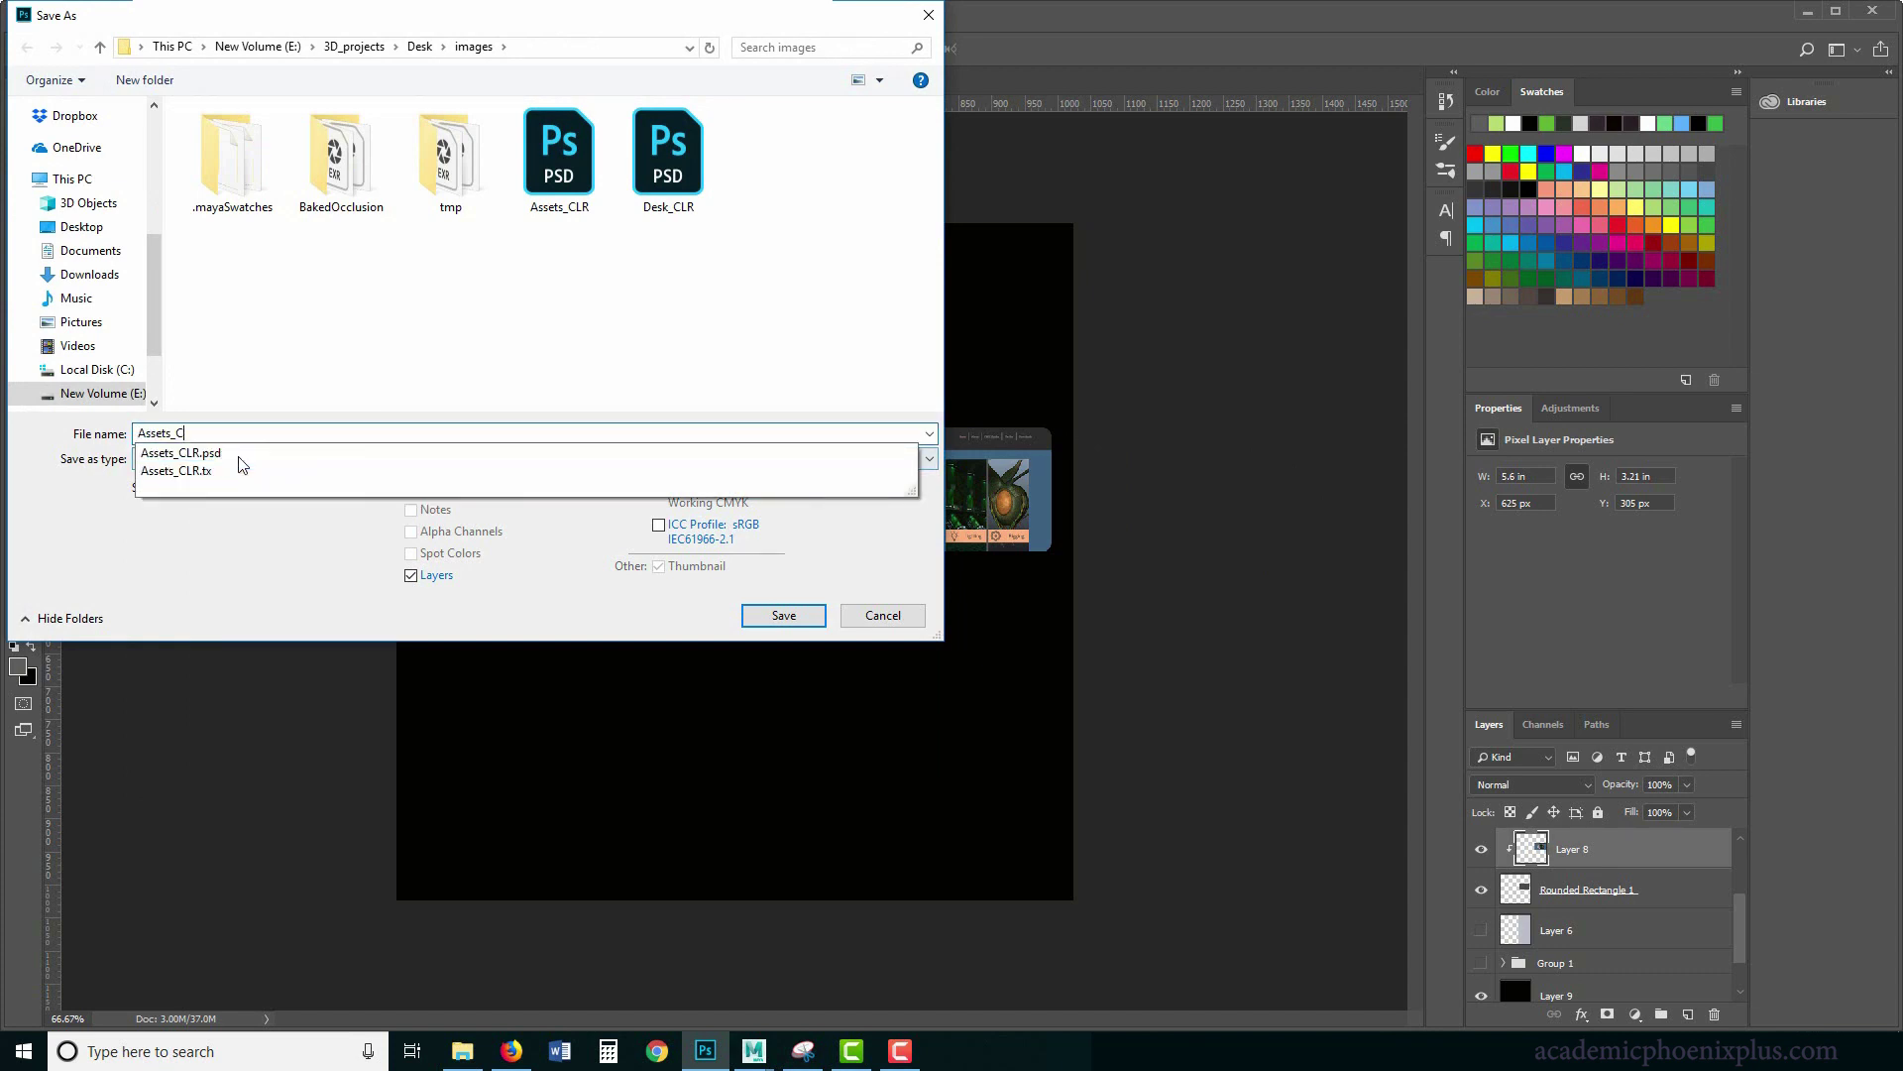
pyautogui.write('IMS')
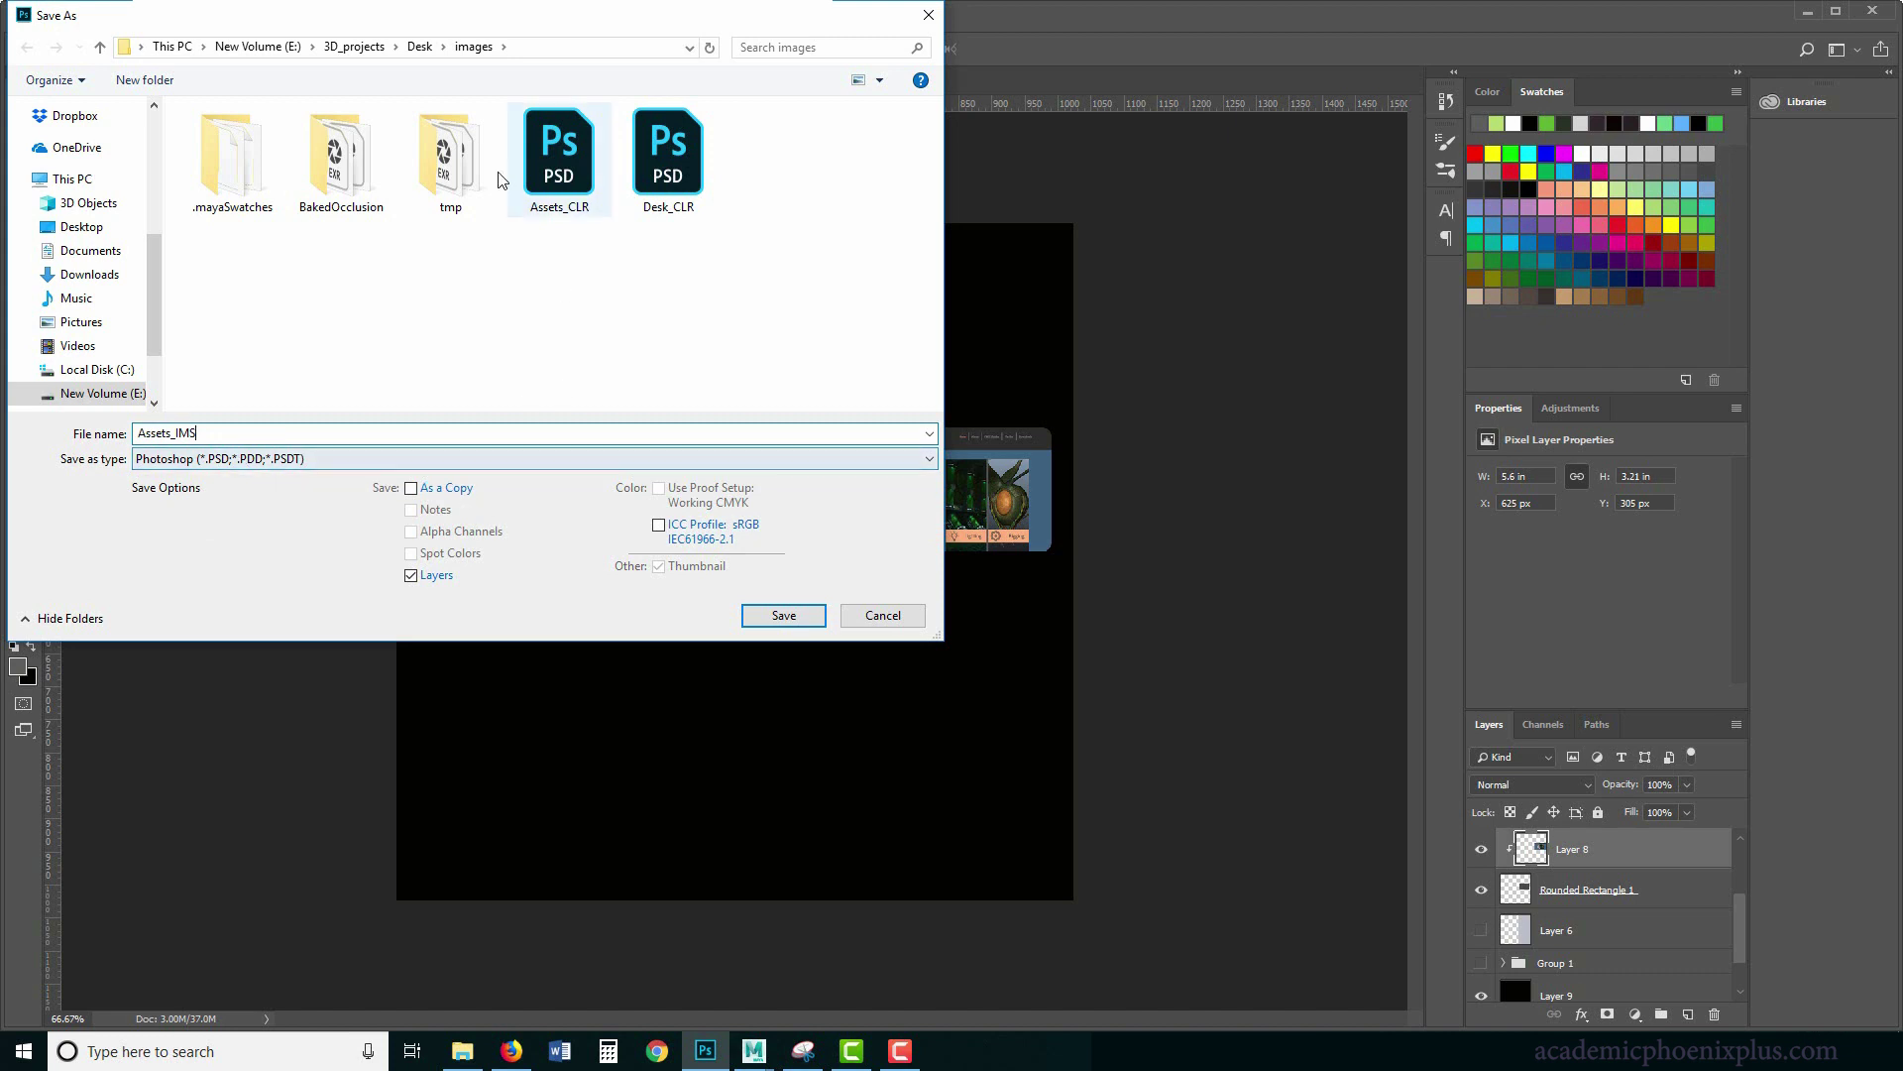
# Save Assets_IMS as a TIFF copy without layers in the Desk project's sourceimages folder, accepting the TIFF options.
pyautogui.click(420, 47)
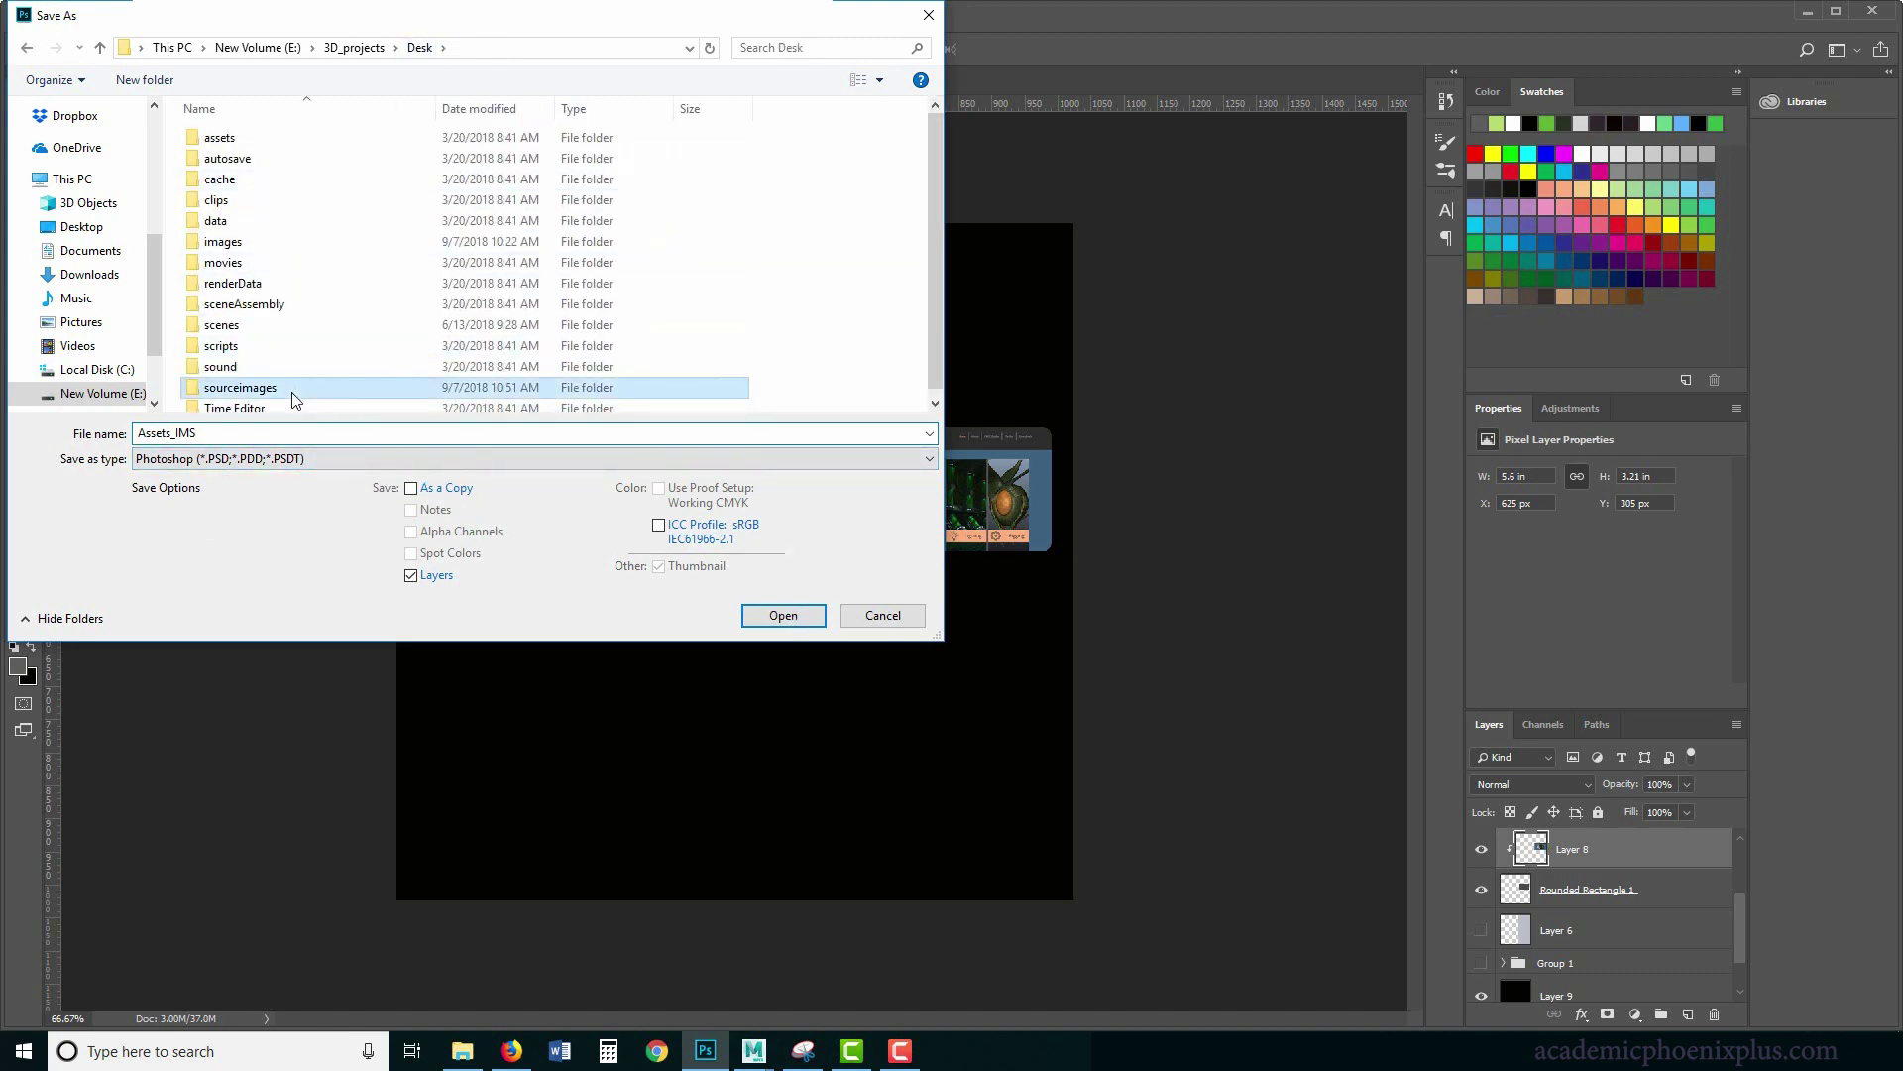
pyautogui.doubleClick(240, 386)
pyautogui.click(307, 458)
pyautogui.click(220, 790)
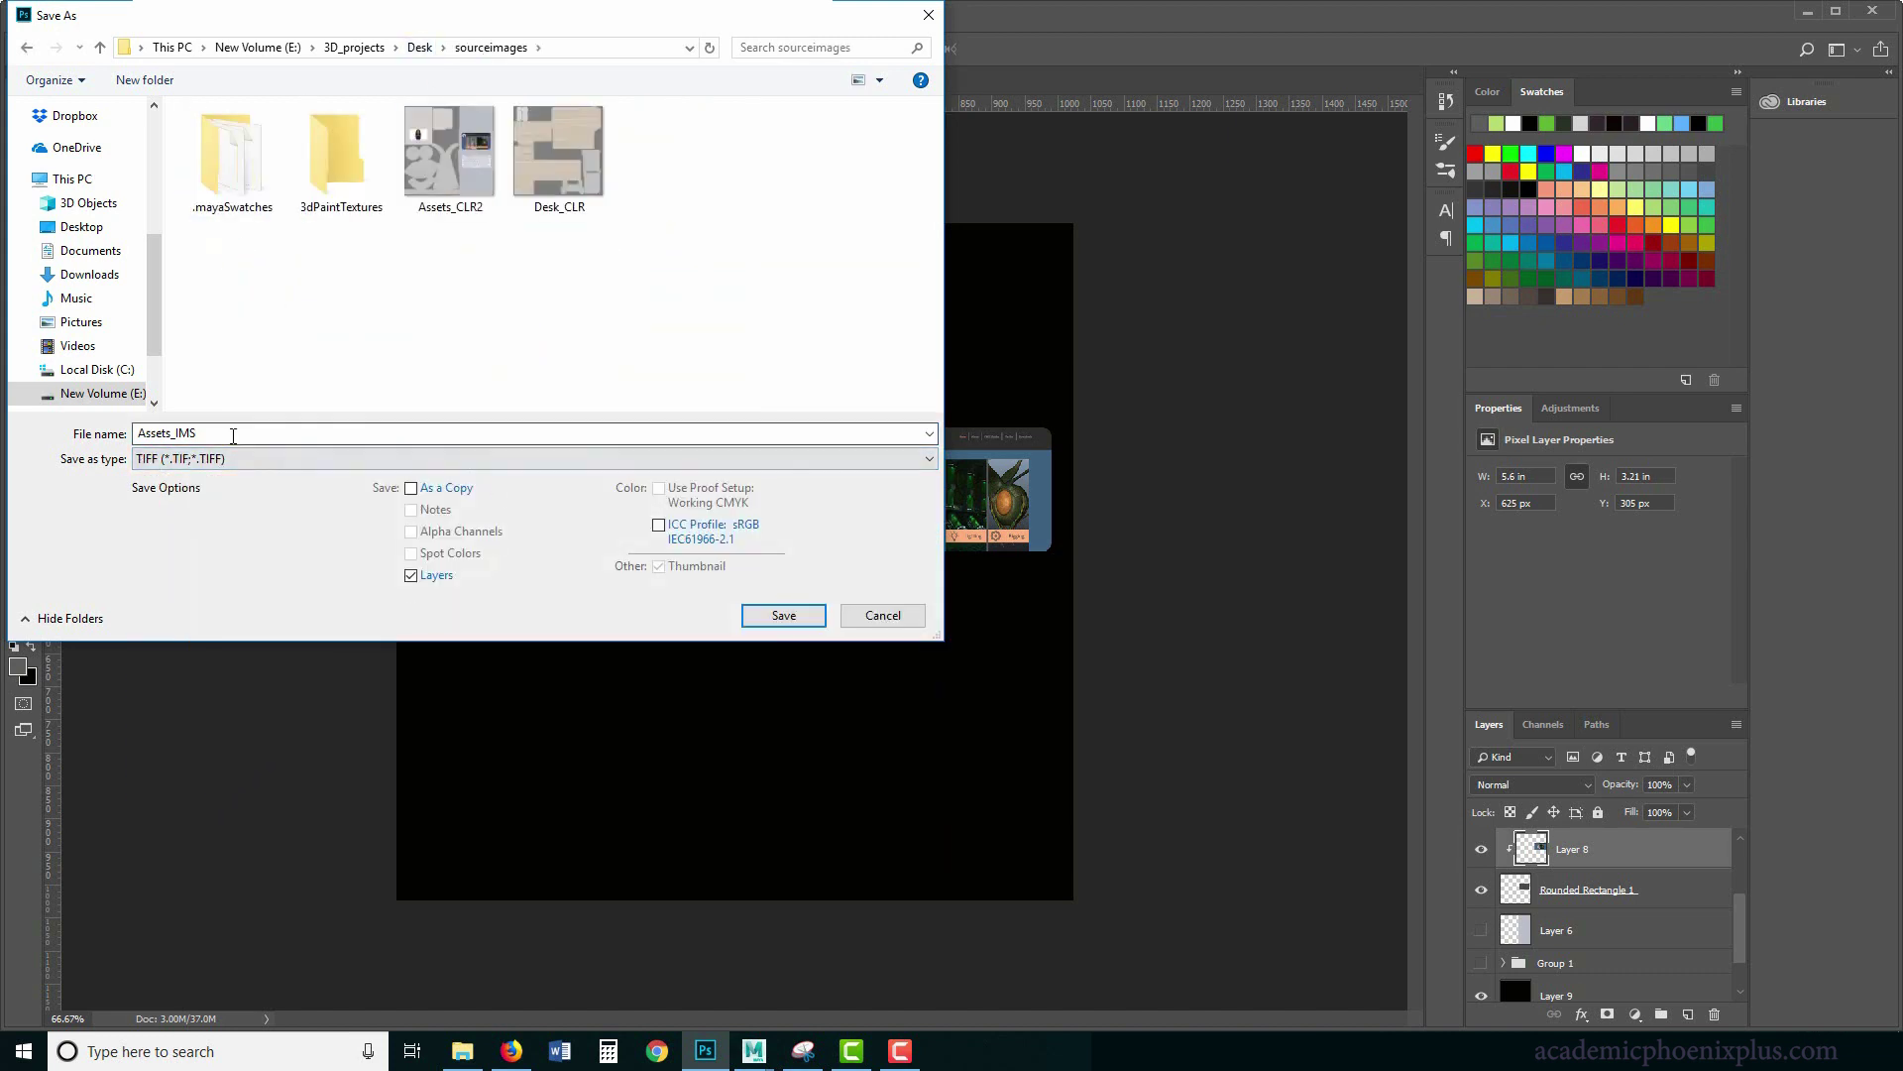
pyautogui.click(783, 616)
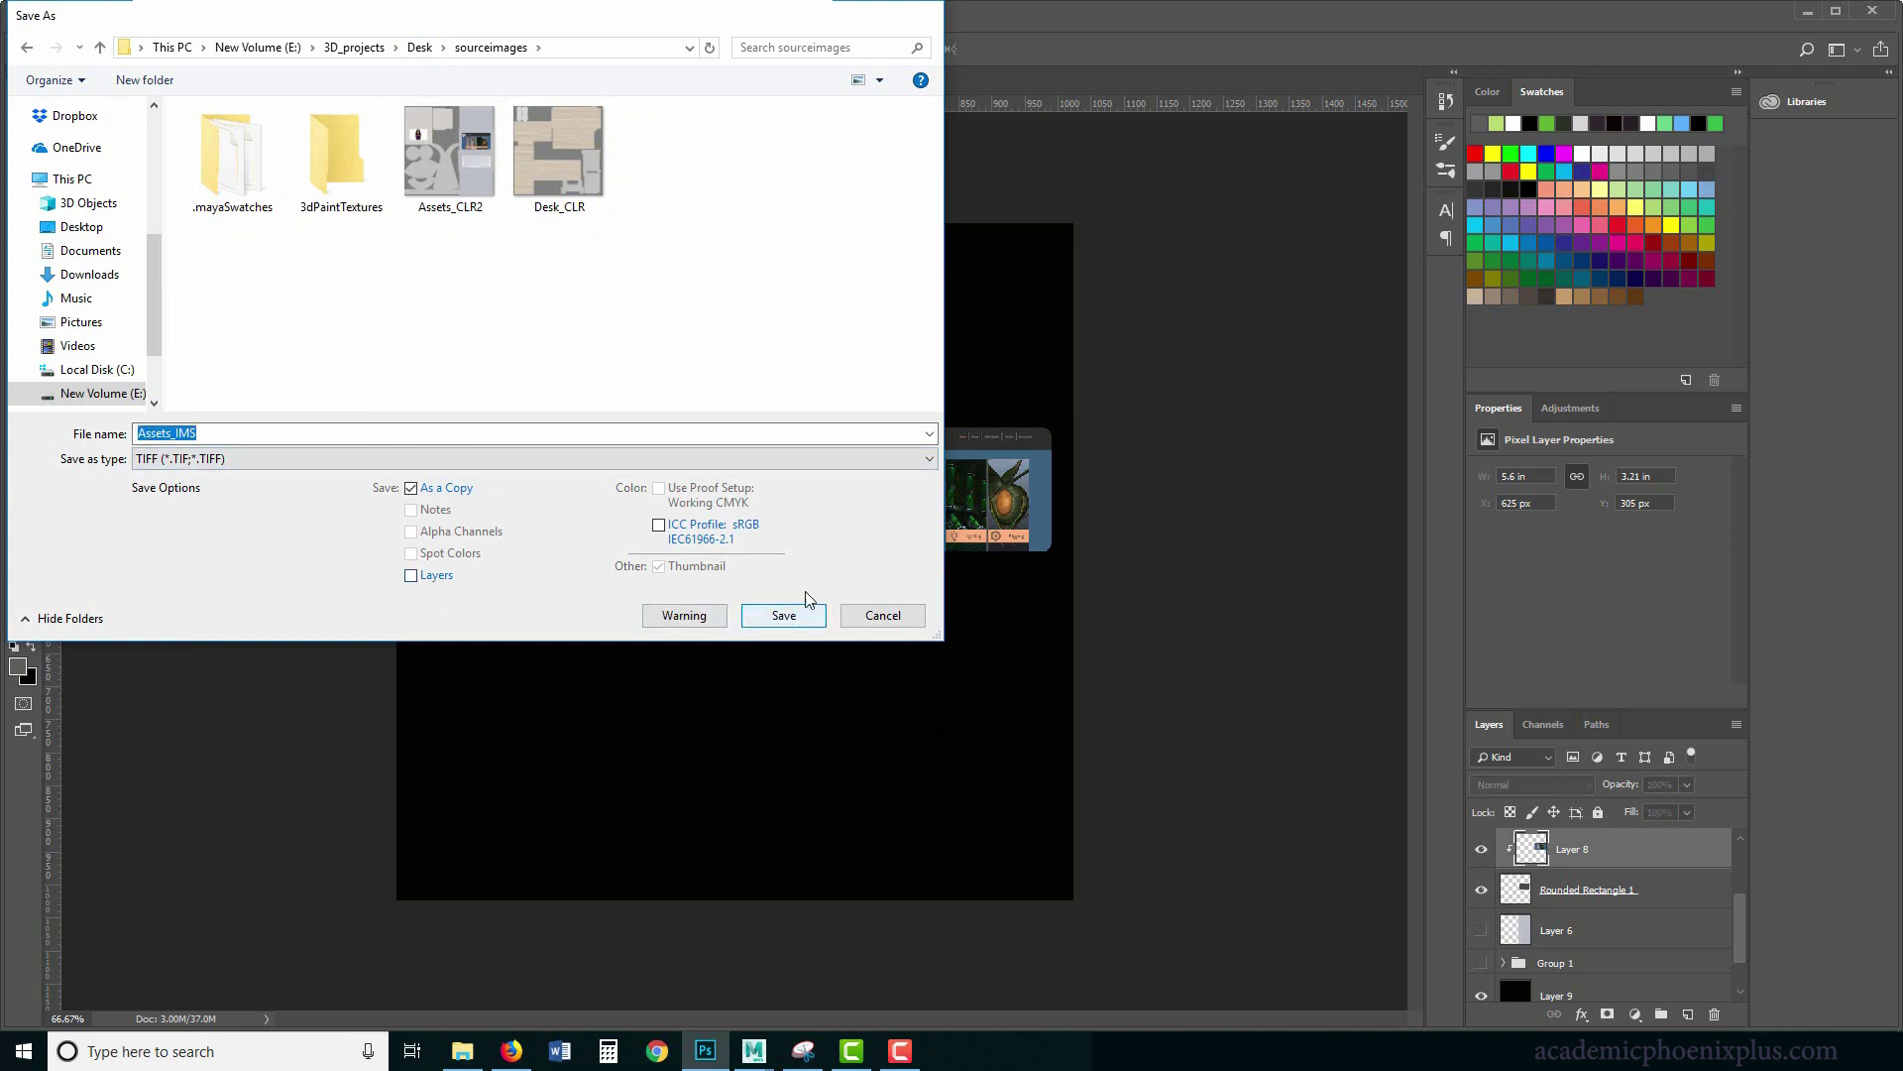
pyautogui.click(1198, 287)
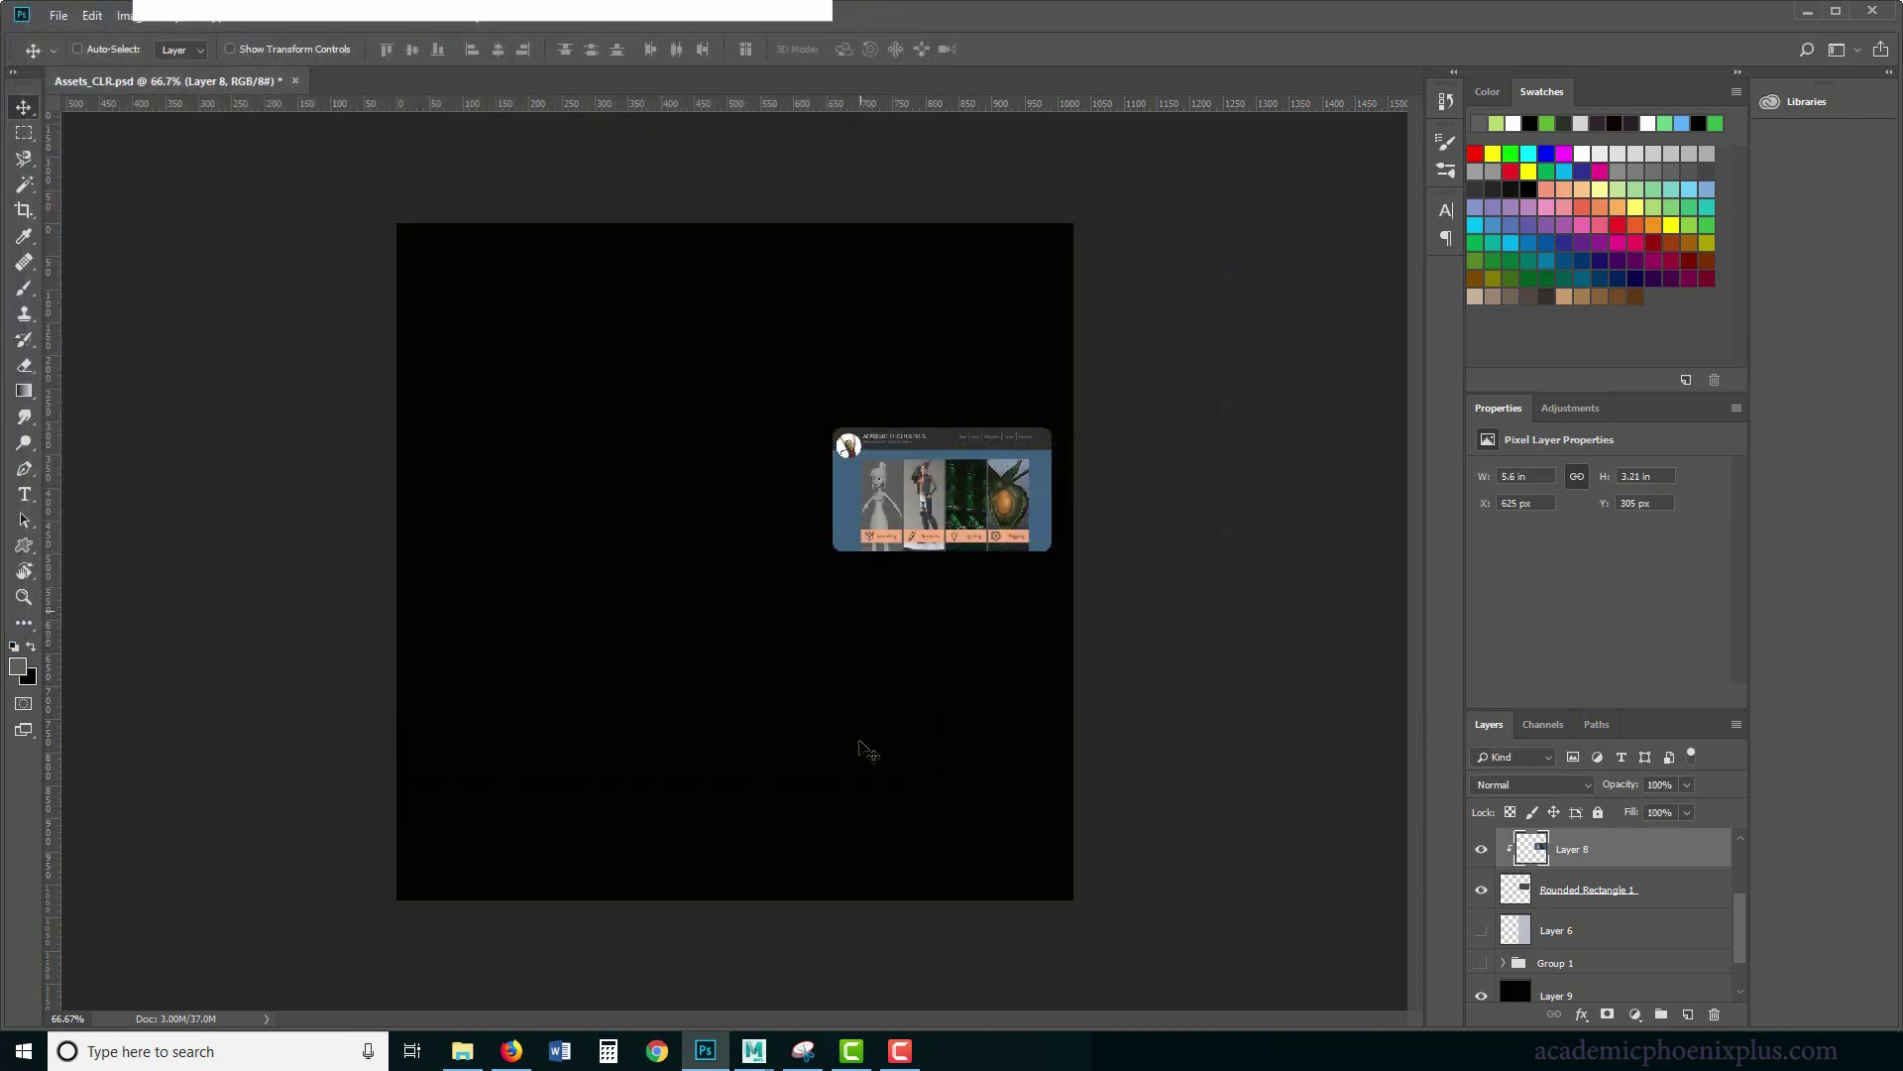
# Switch back to Maya, minimize the render view, select the laptop and expand the Emission settings of its Assets_aiStandardSurface material.
pyautogui.moveTo(754, 1049)
pyautogui.click(855, 966)
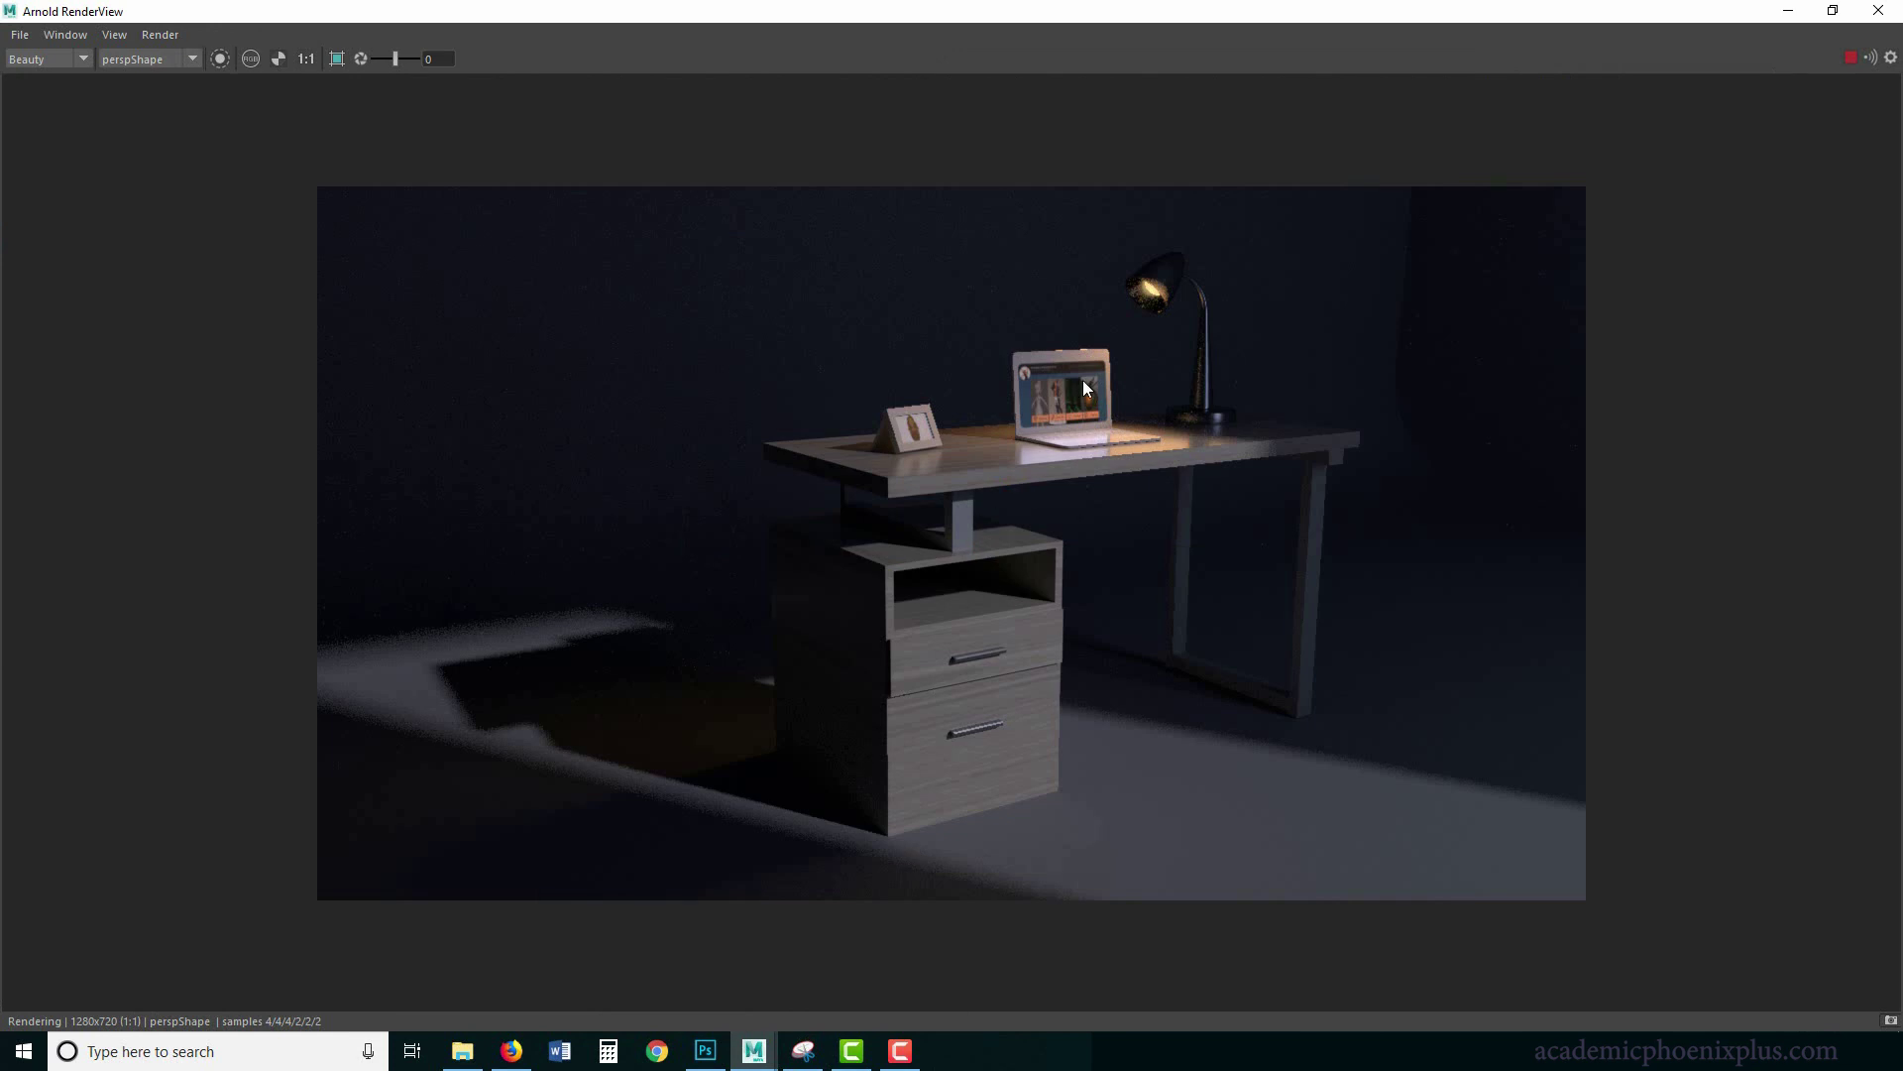
pyautogui.click(1788, 10)
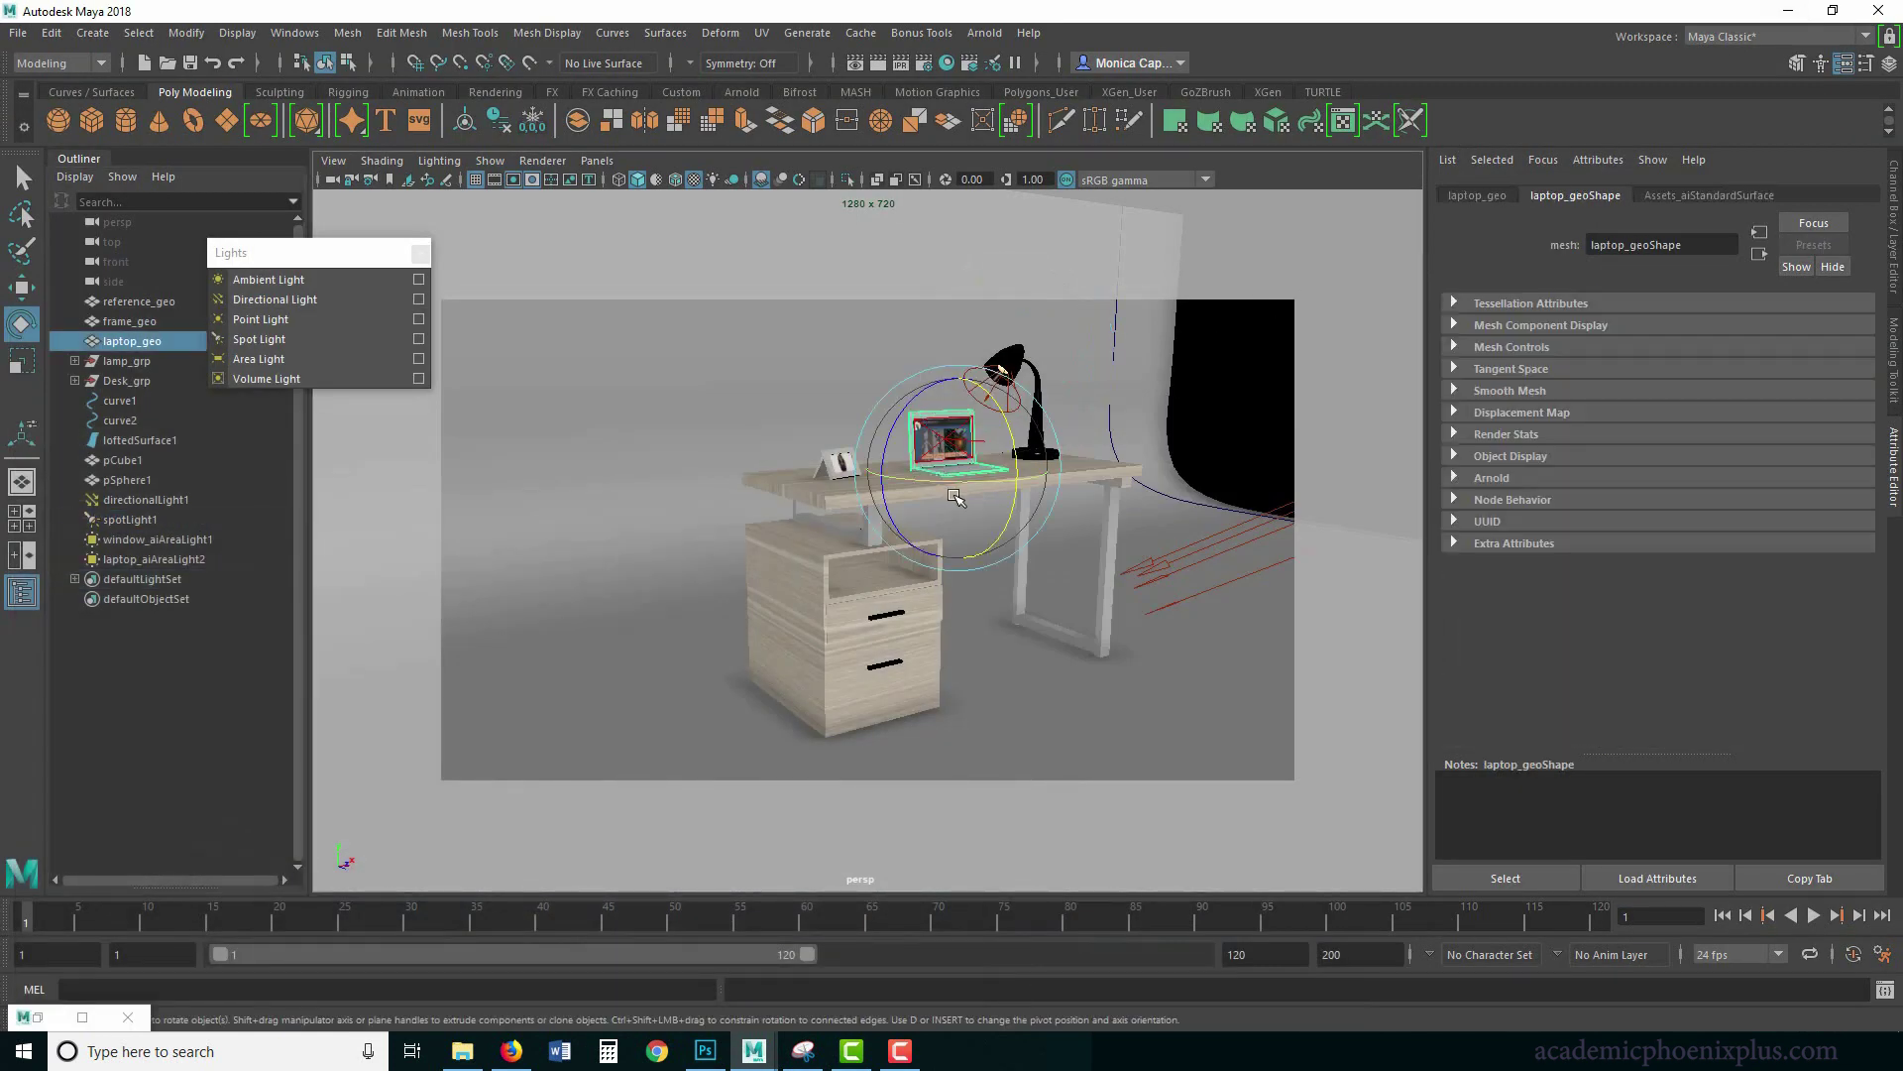
pyautogui.click(947, 477)
pyautogui.click(1681, 195)
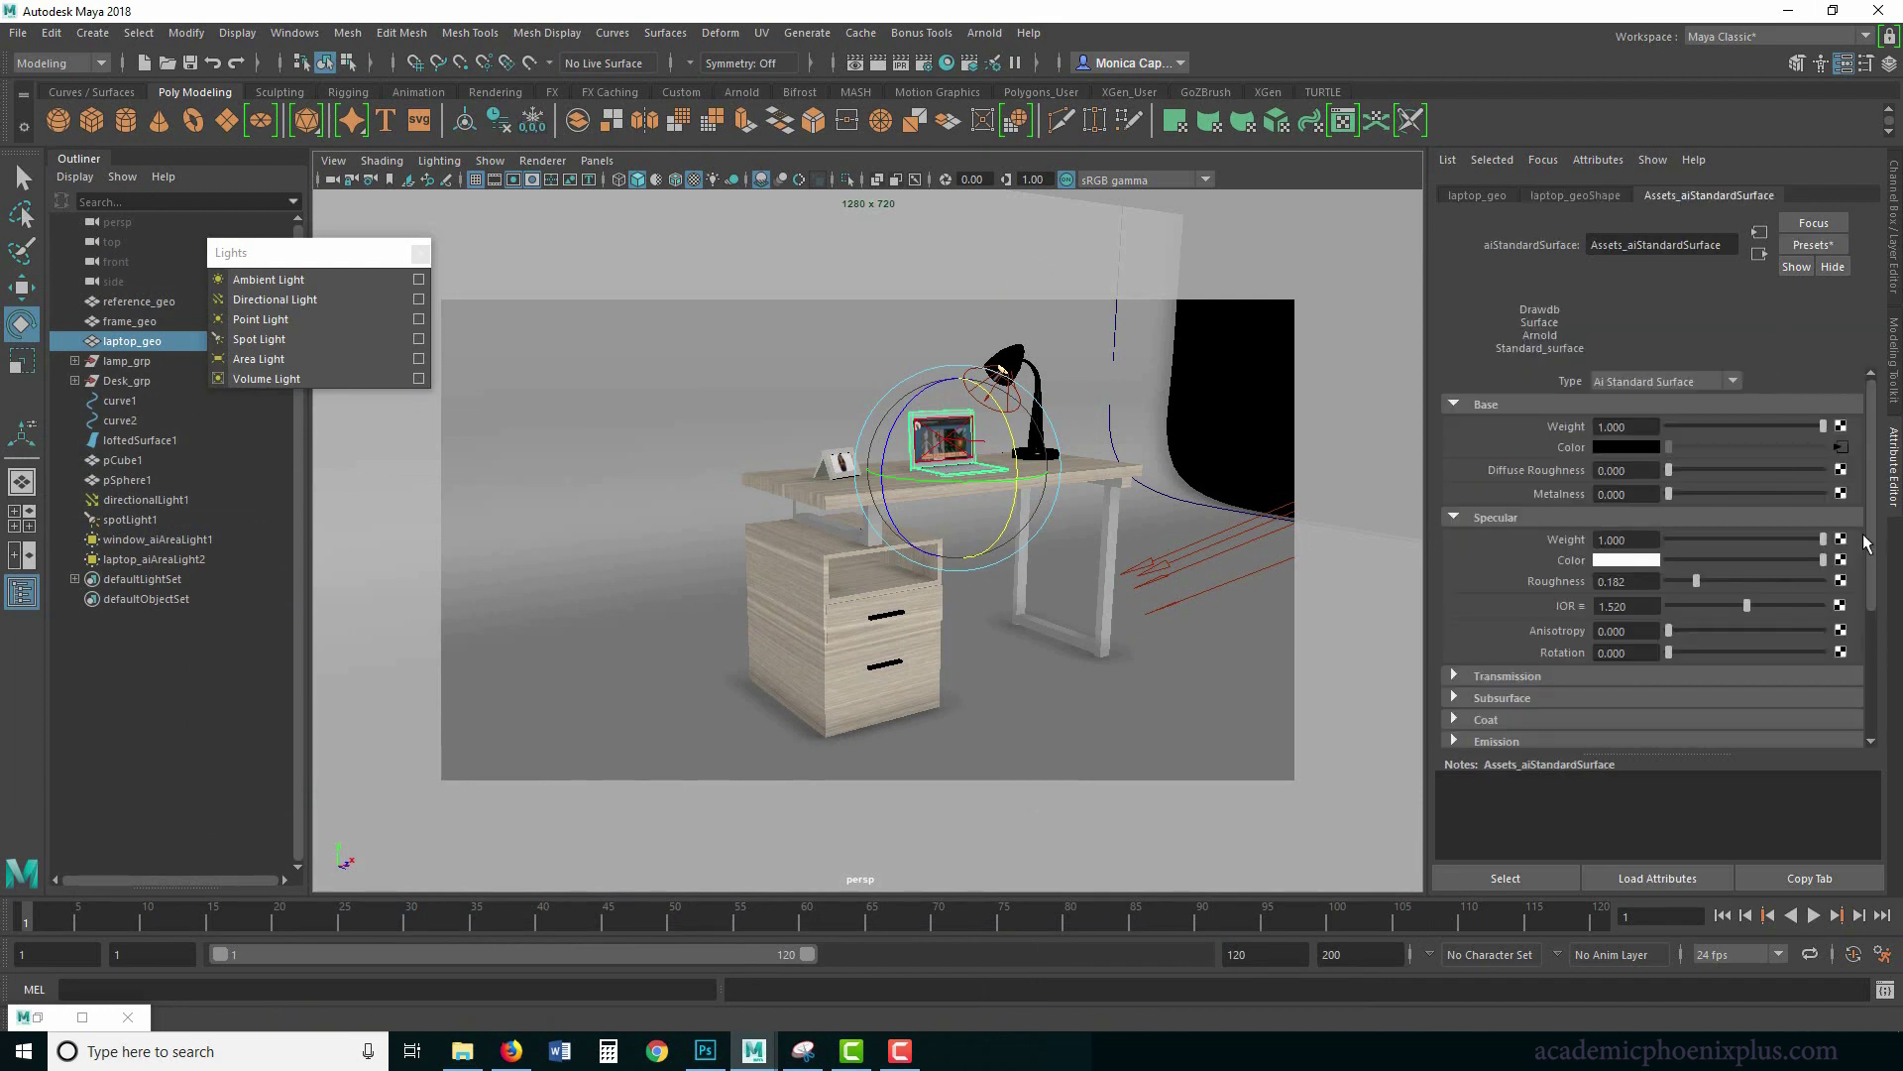
pyautogui.moveTo(1871, 545); pyautogui.dragTo(1885, 674)
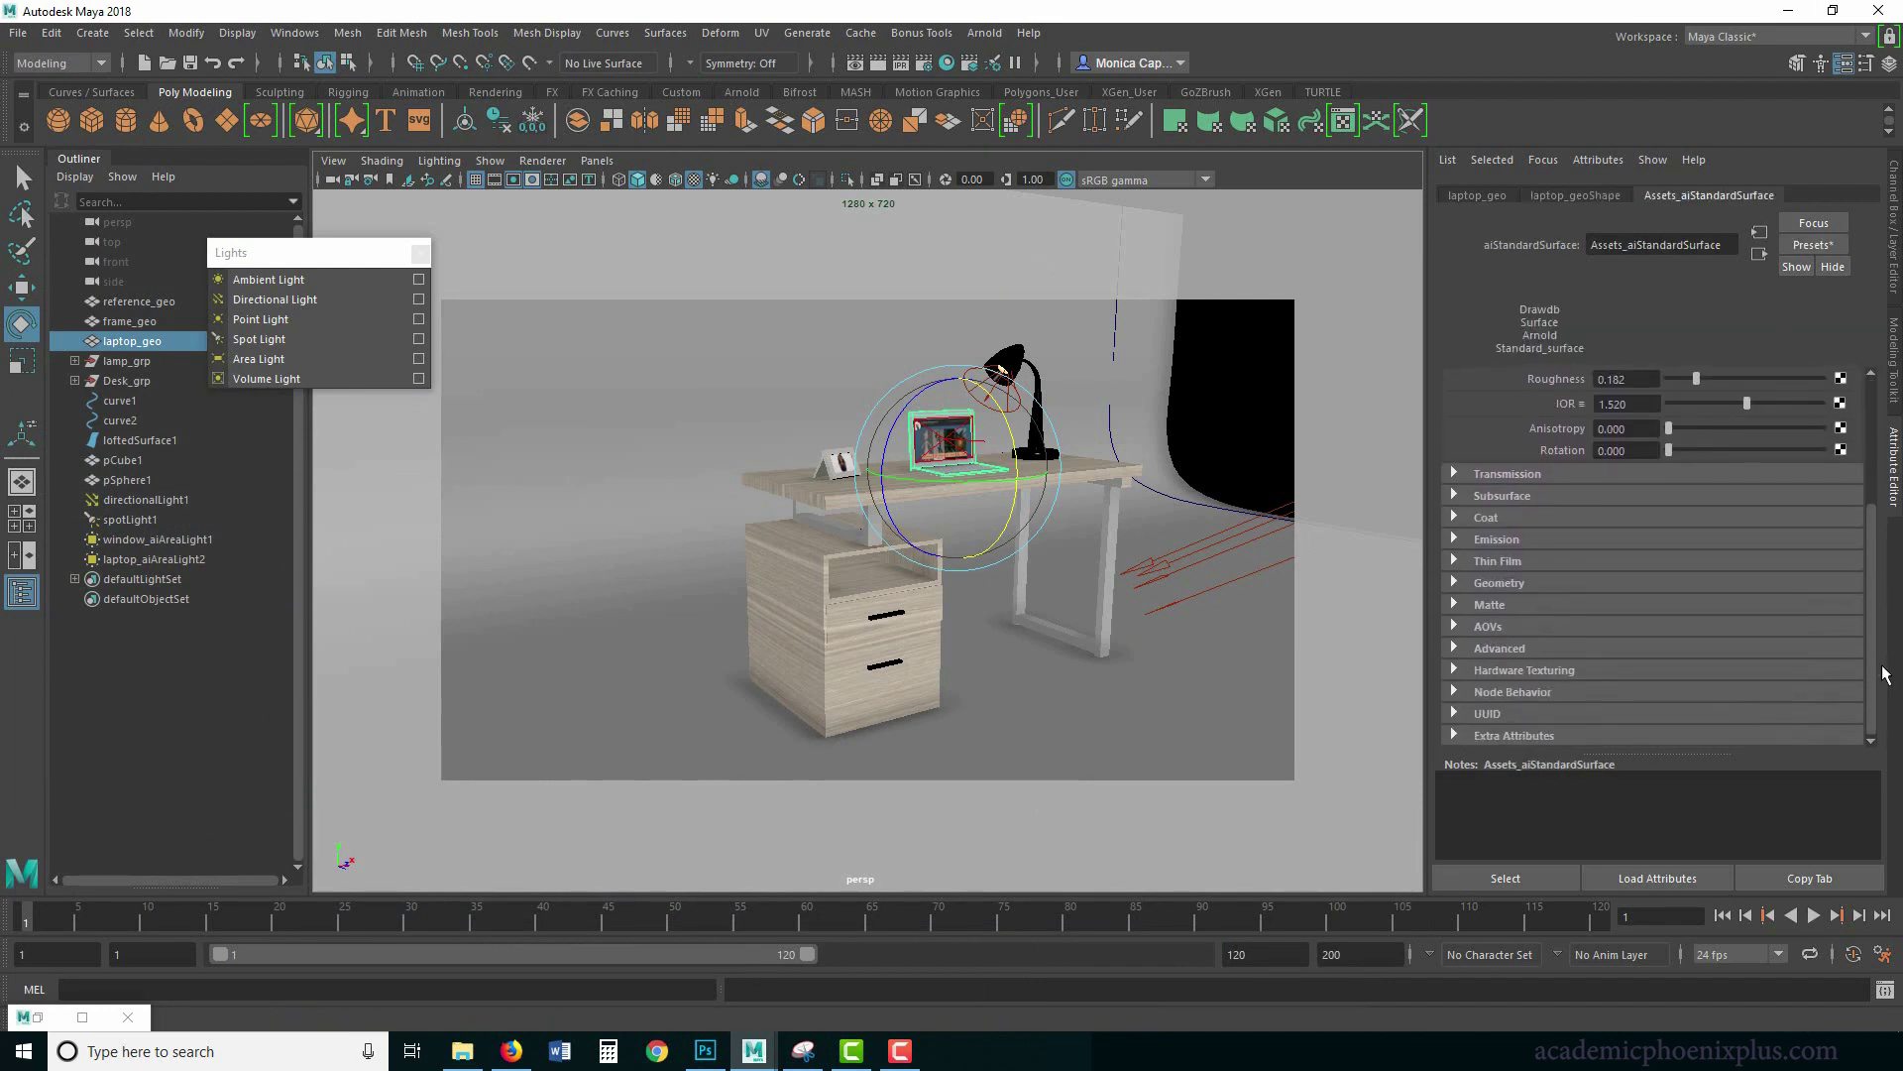
pyautogui.click(1514, 540)
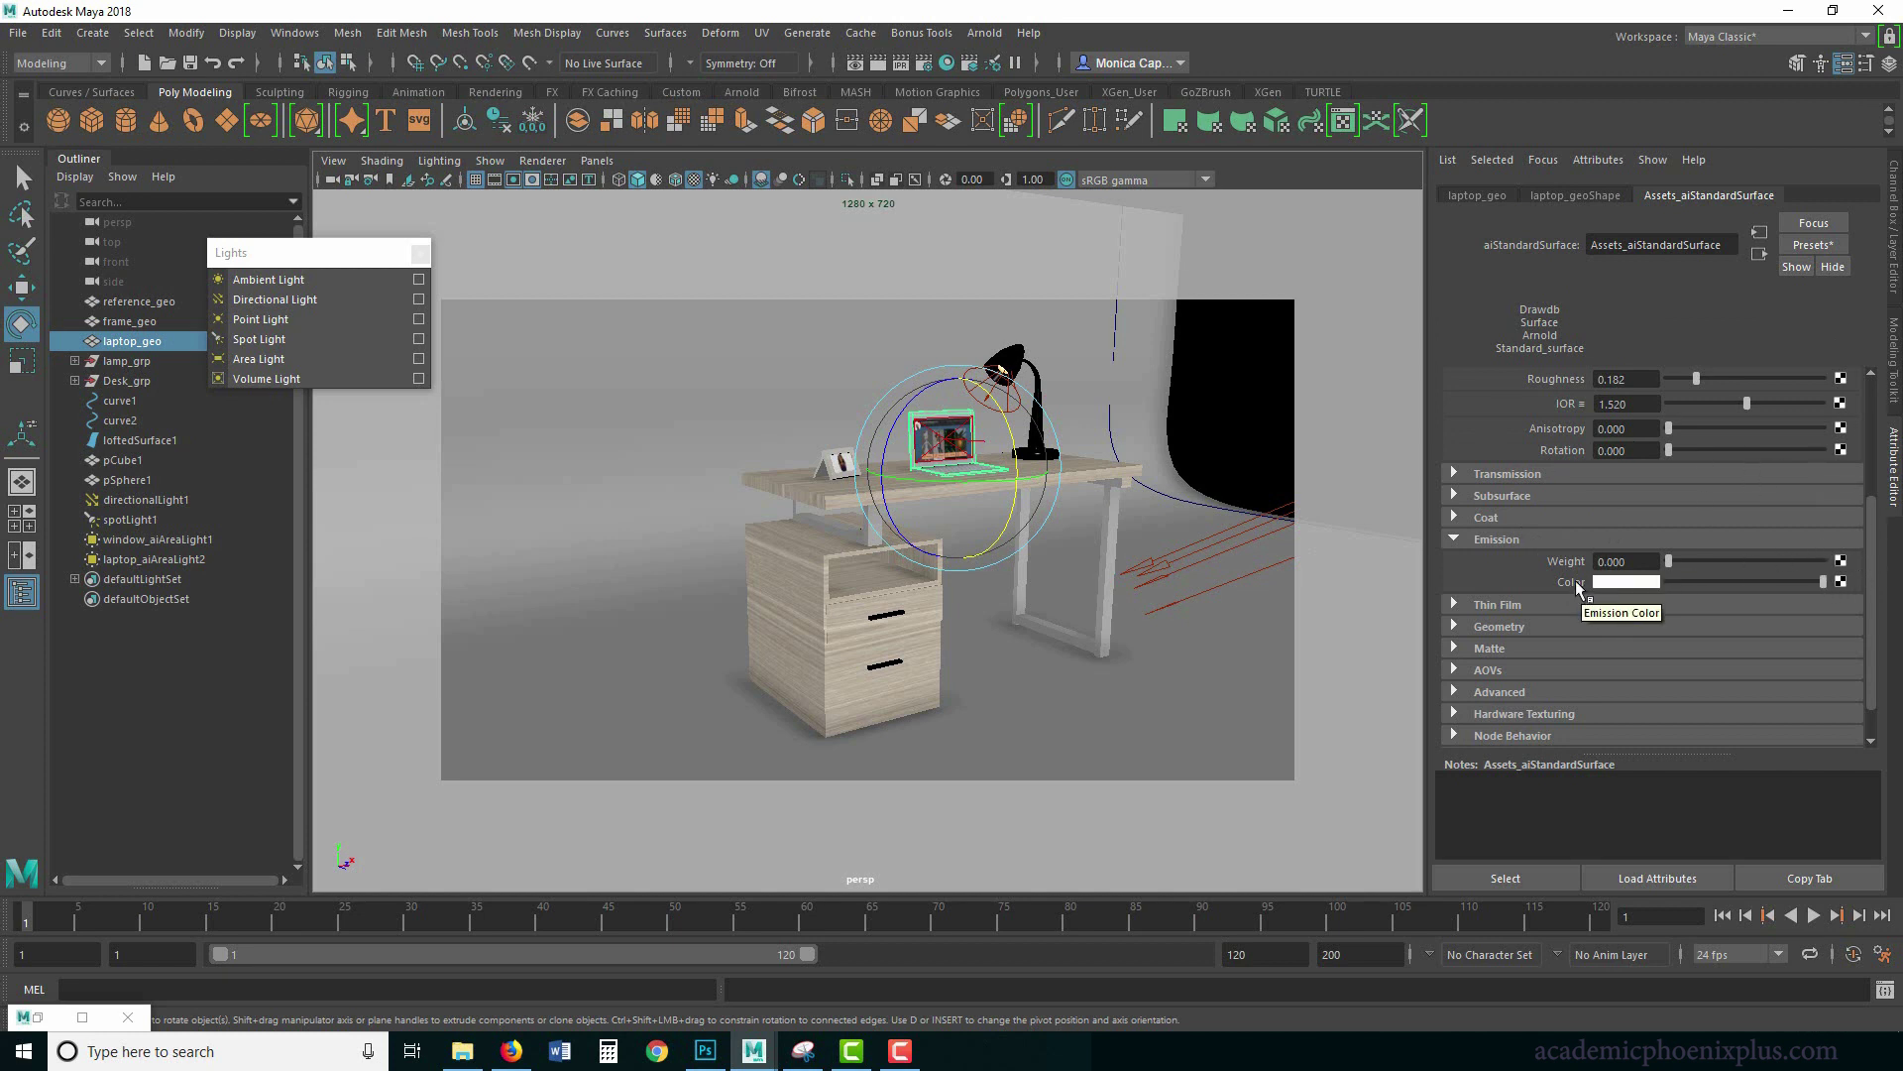
# Connect a file texture to the Emission Color of Assets_aiStandardSurface and load Assets_IMS.tif from the sourceimages folder.
pyautogui.click(1842, 582)
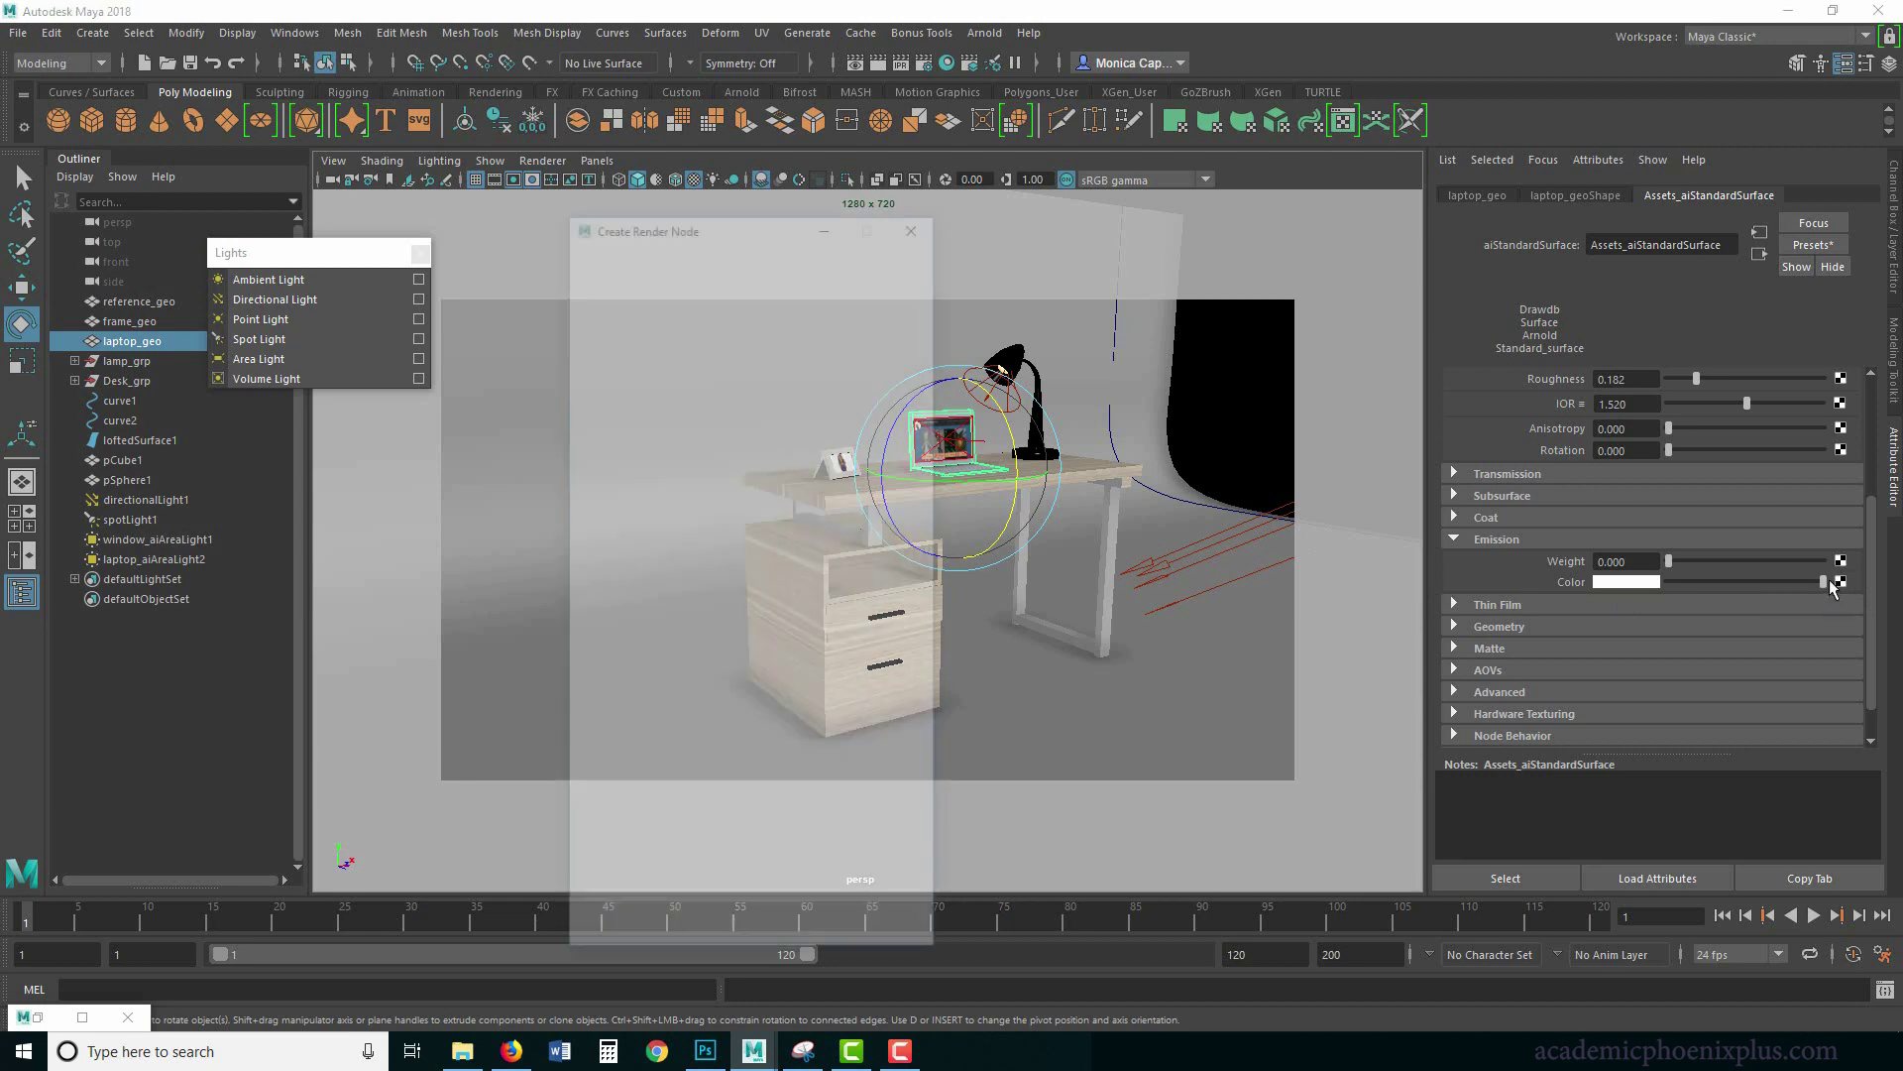
pyautogui.click(733, 381)
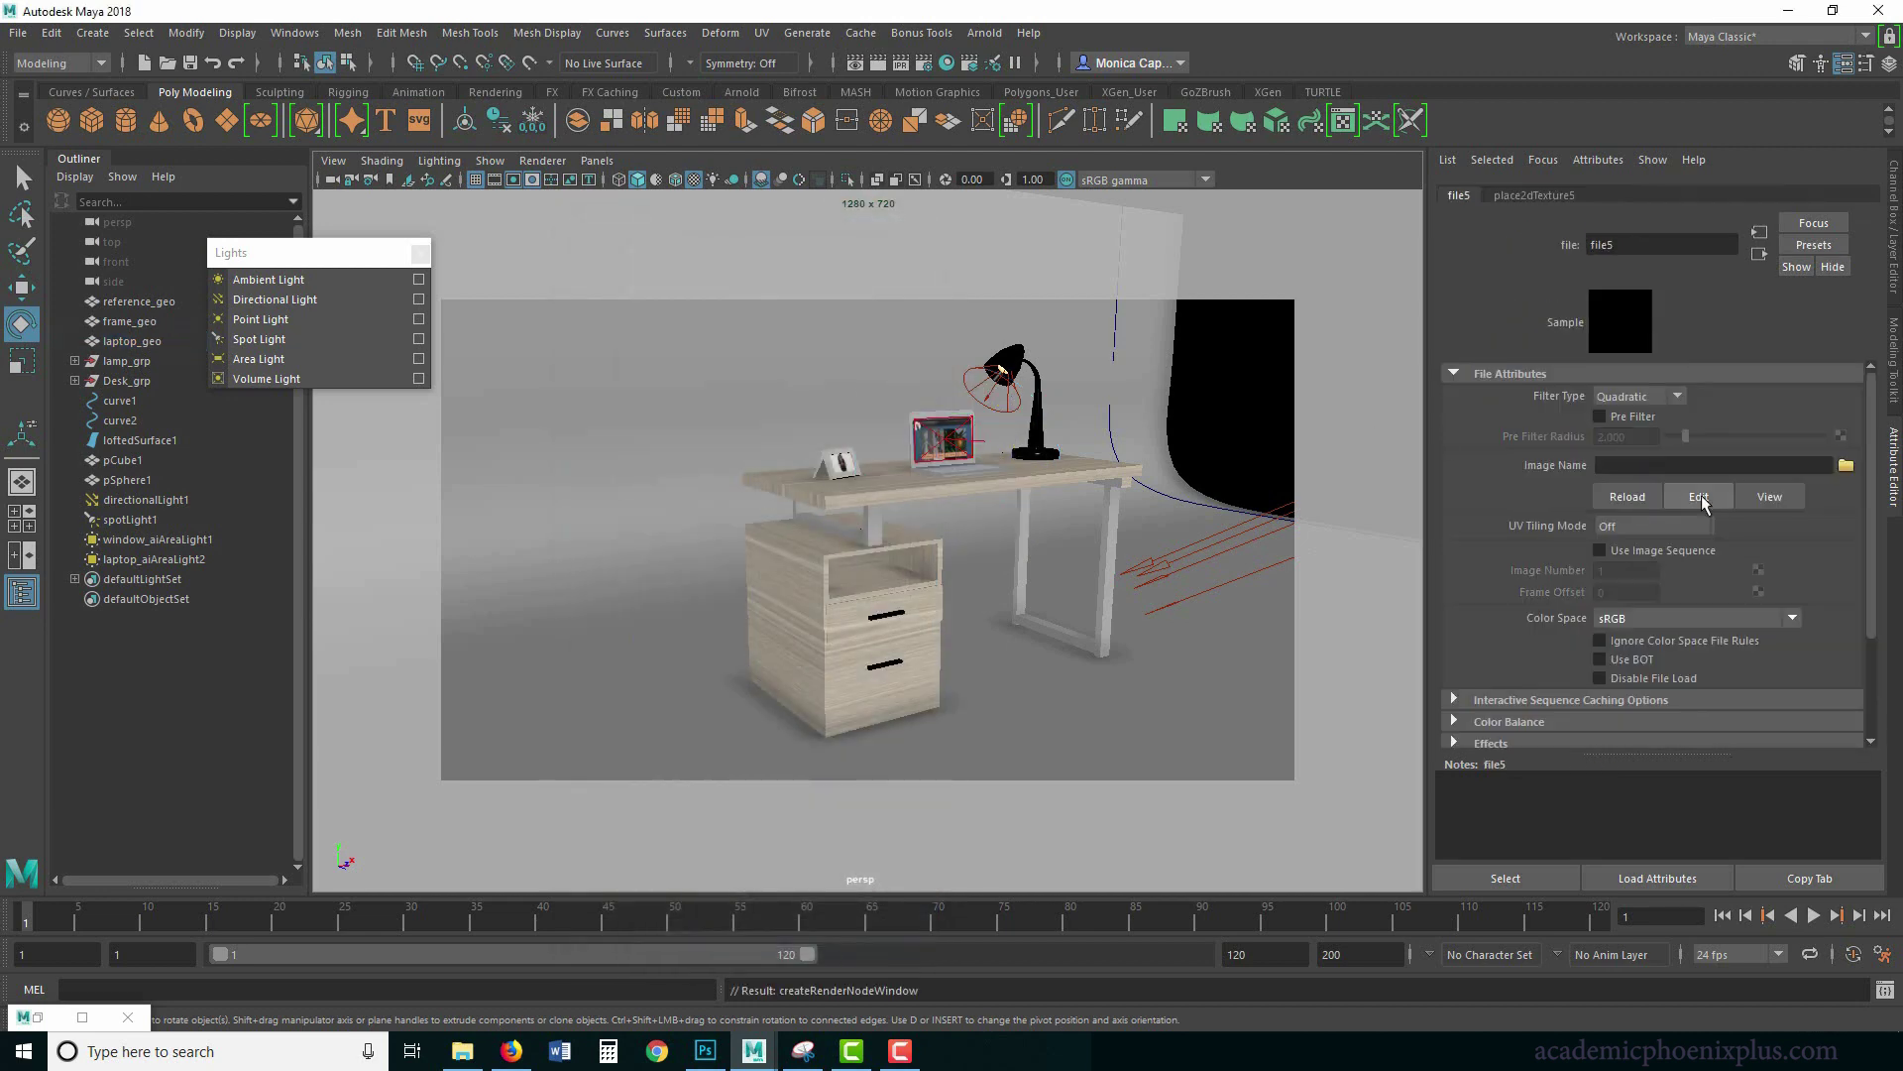
pyautogui.click(1846, 465)
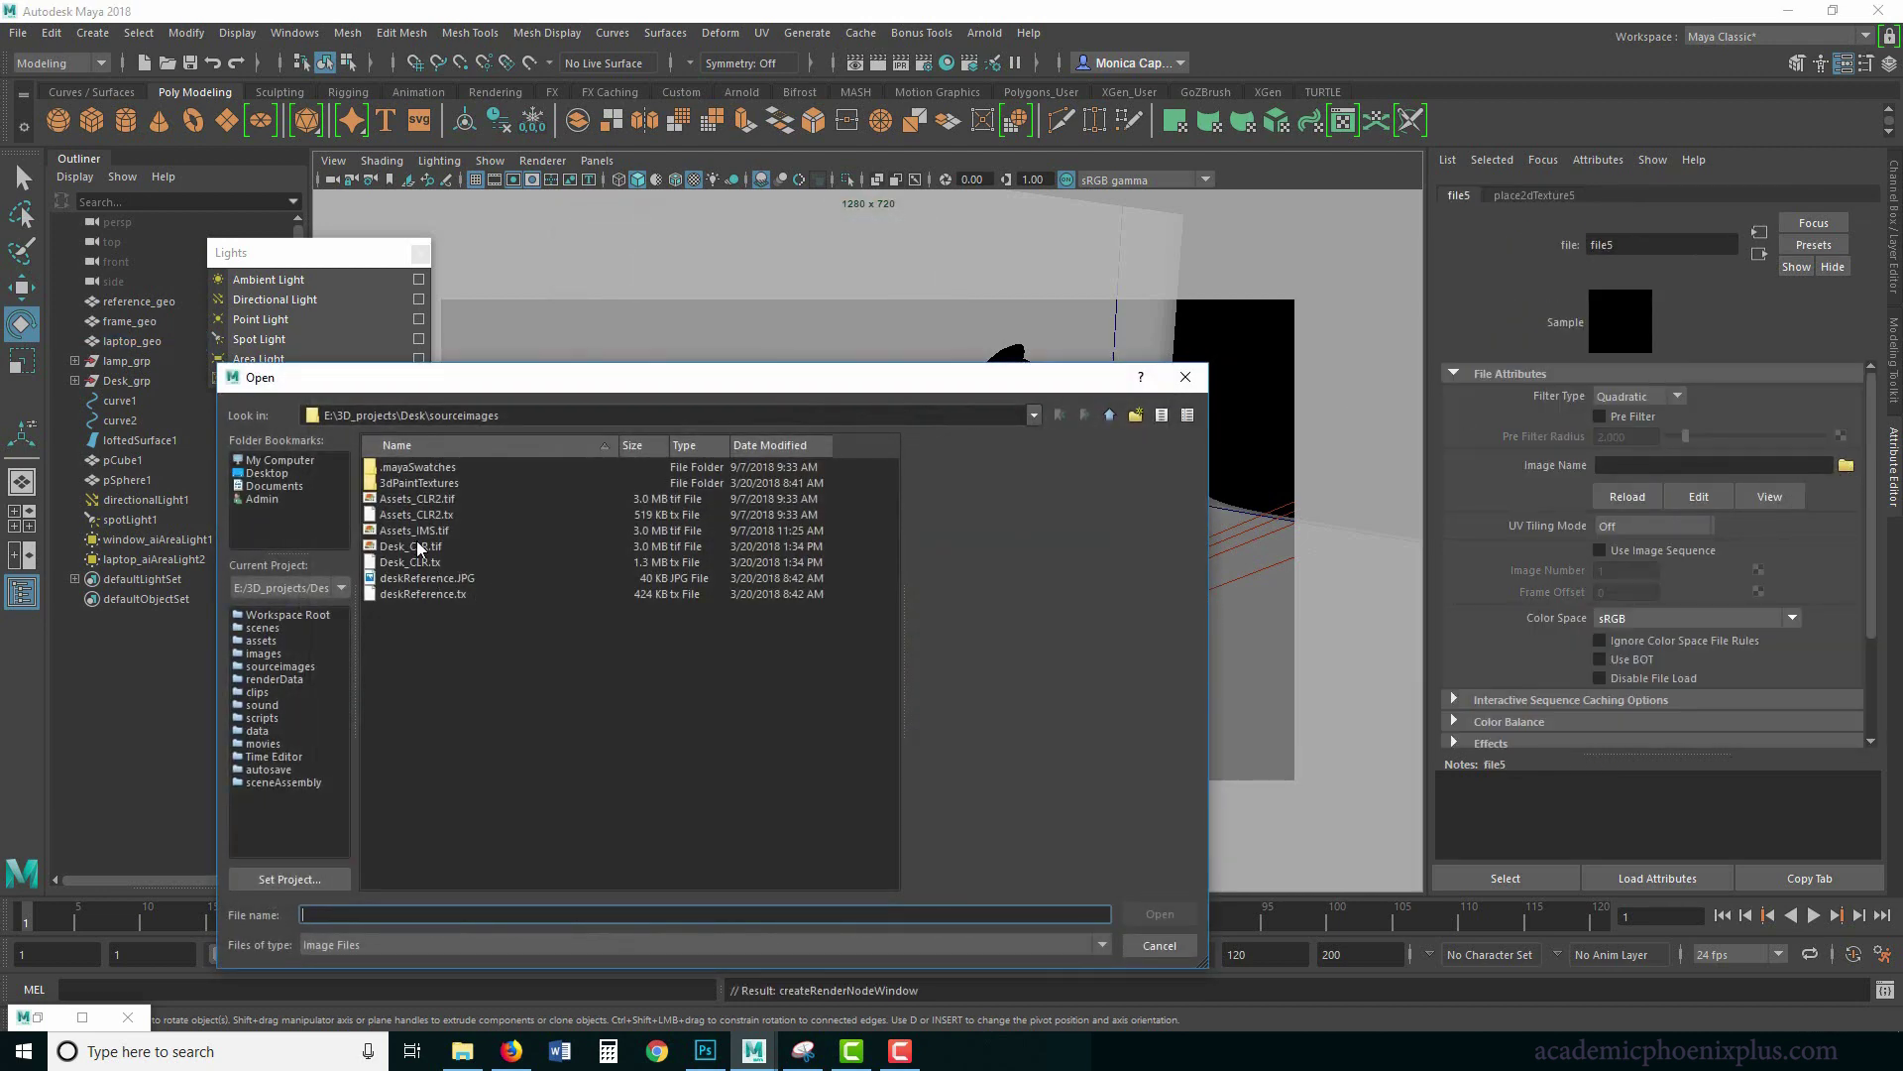
pyautogui.click(428, 501)
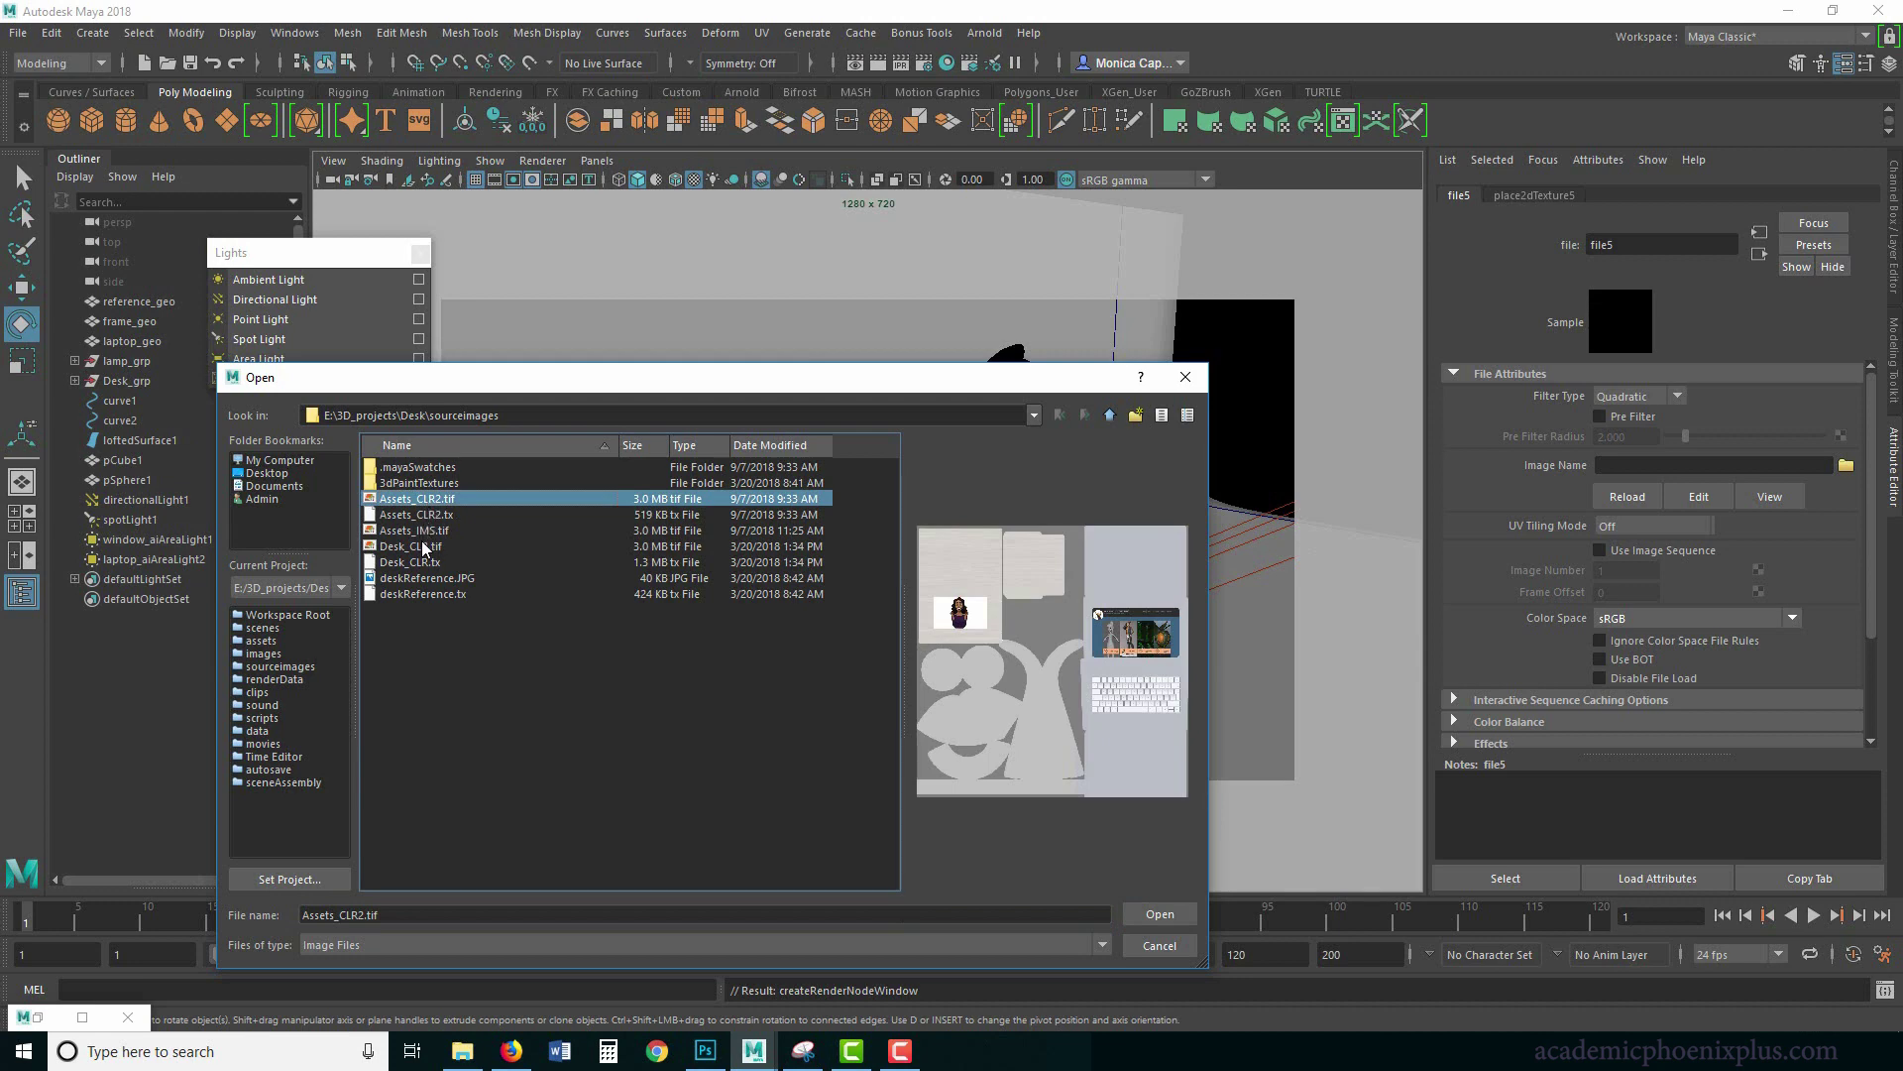
pyautogui.click(424, 531)
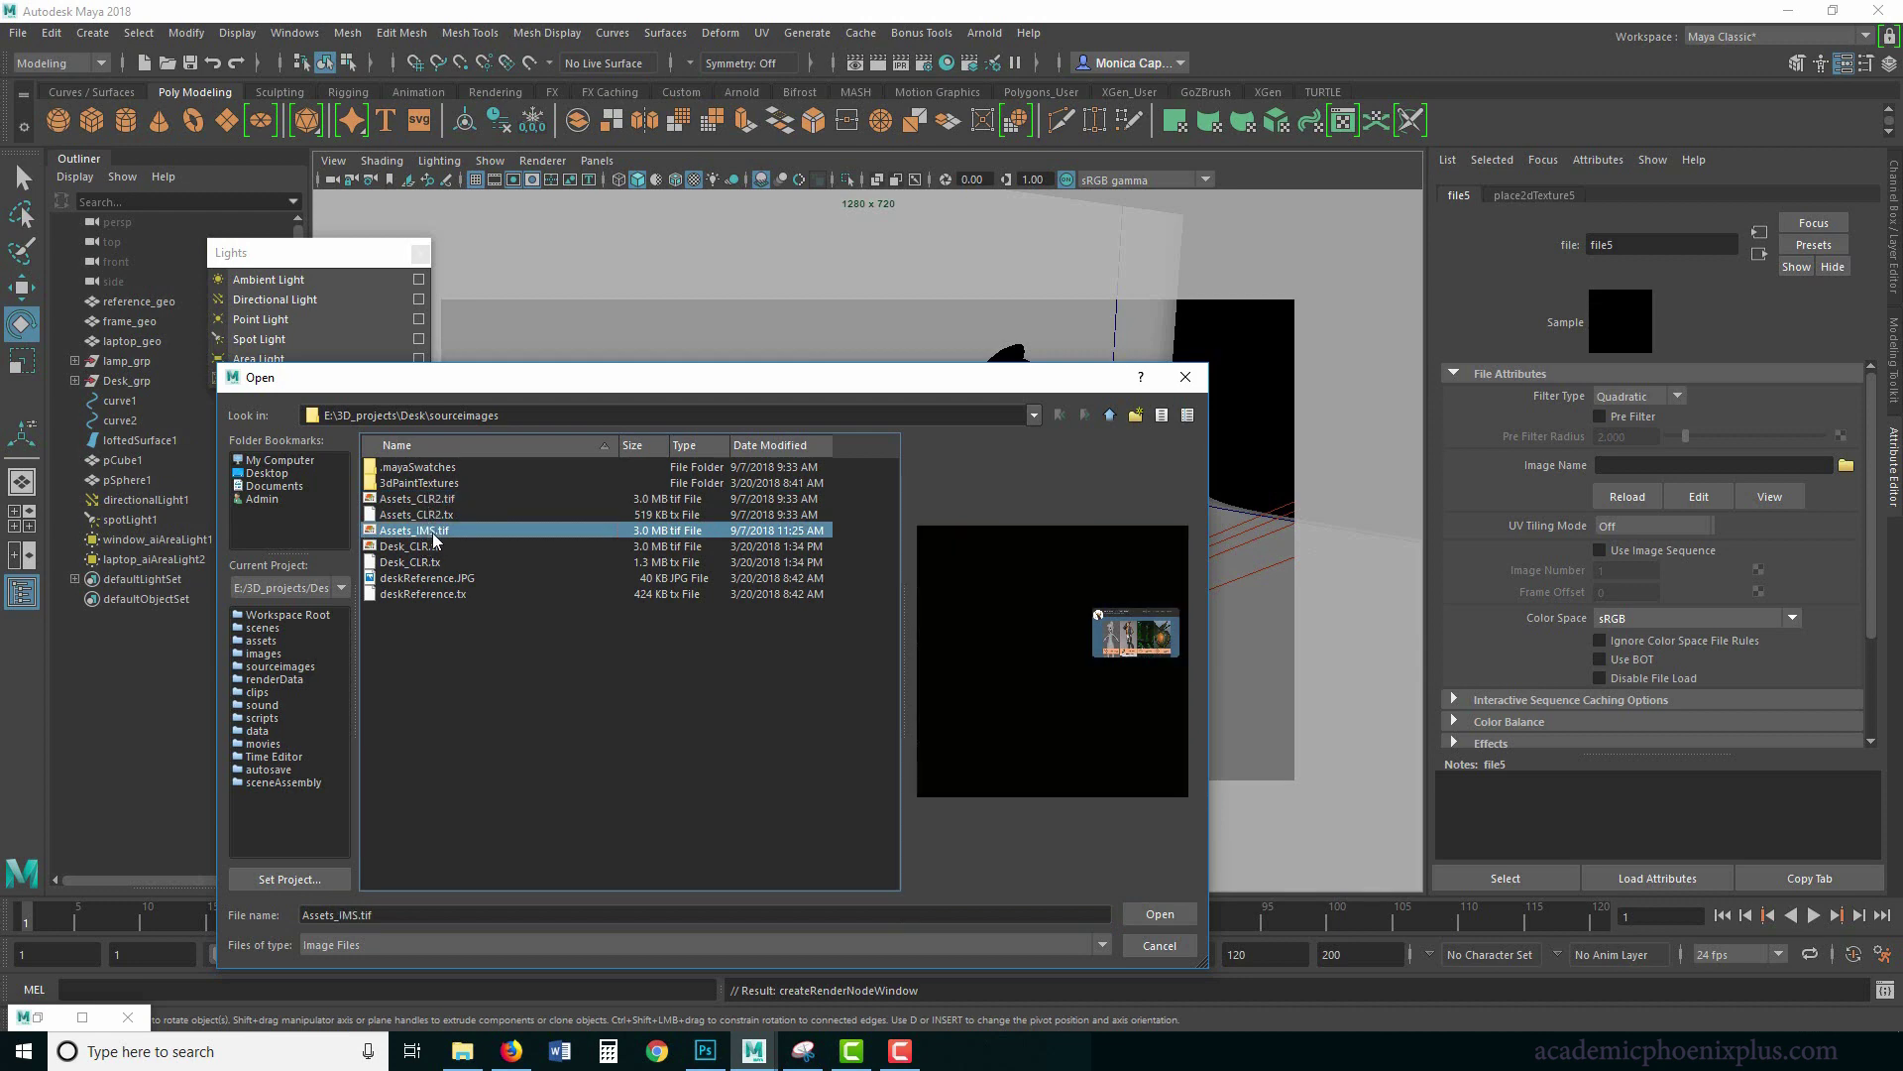
pyautogui.click(1150, 913)
# Restore the Arnold RenderView, store a snapshot of the current render, and start rendering again.
pyautogui.click(30, 1016)
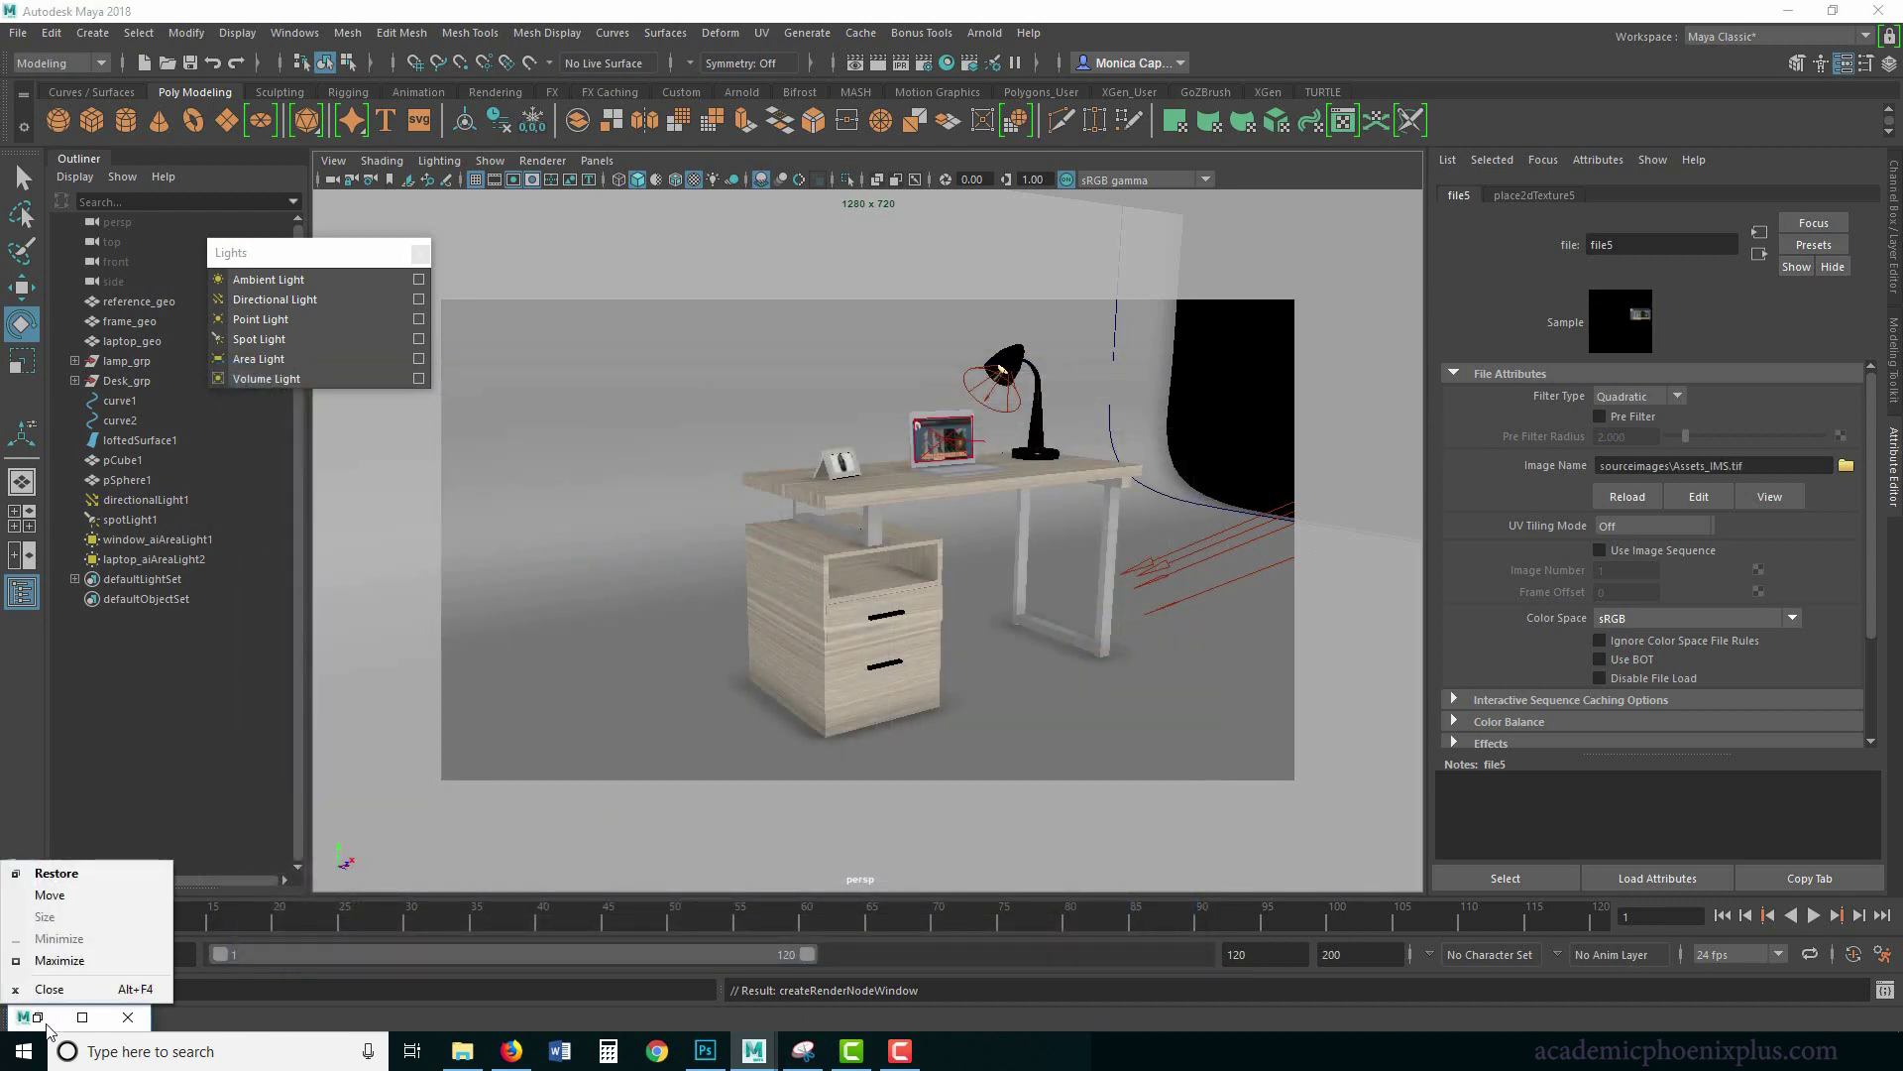
pyautogui.doubleClick(49, 1021)
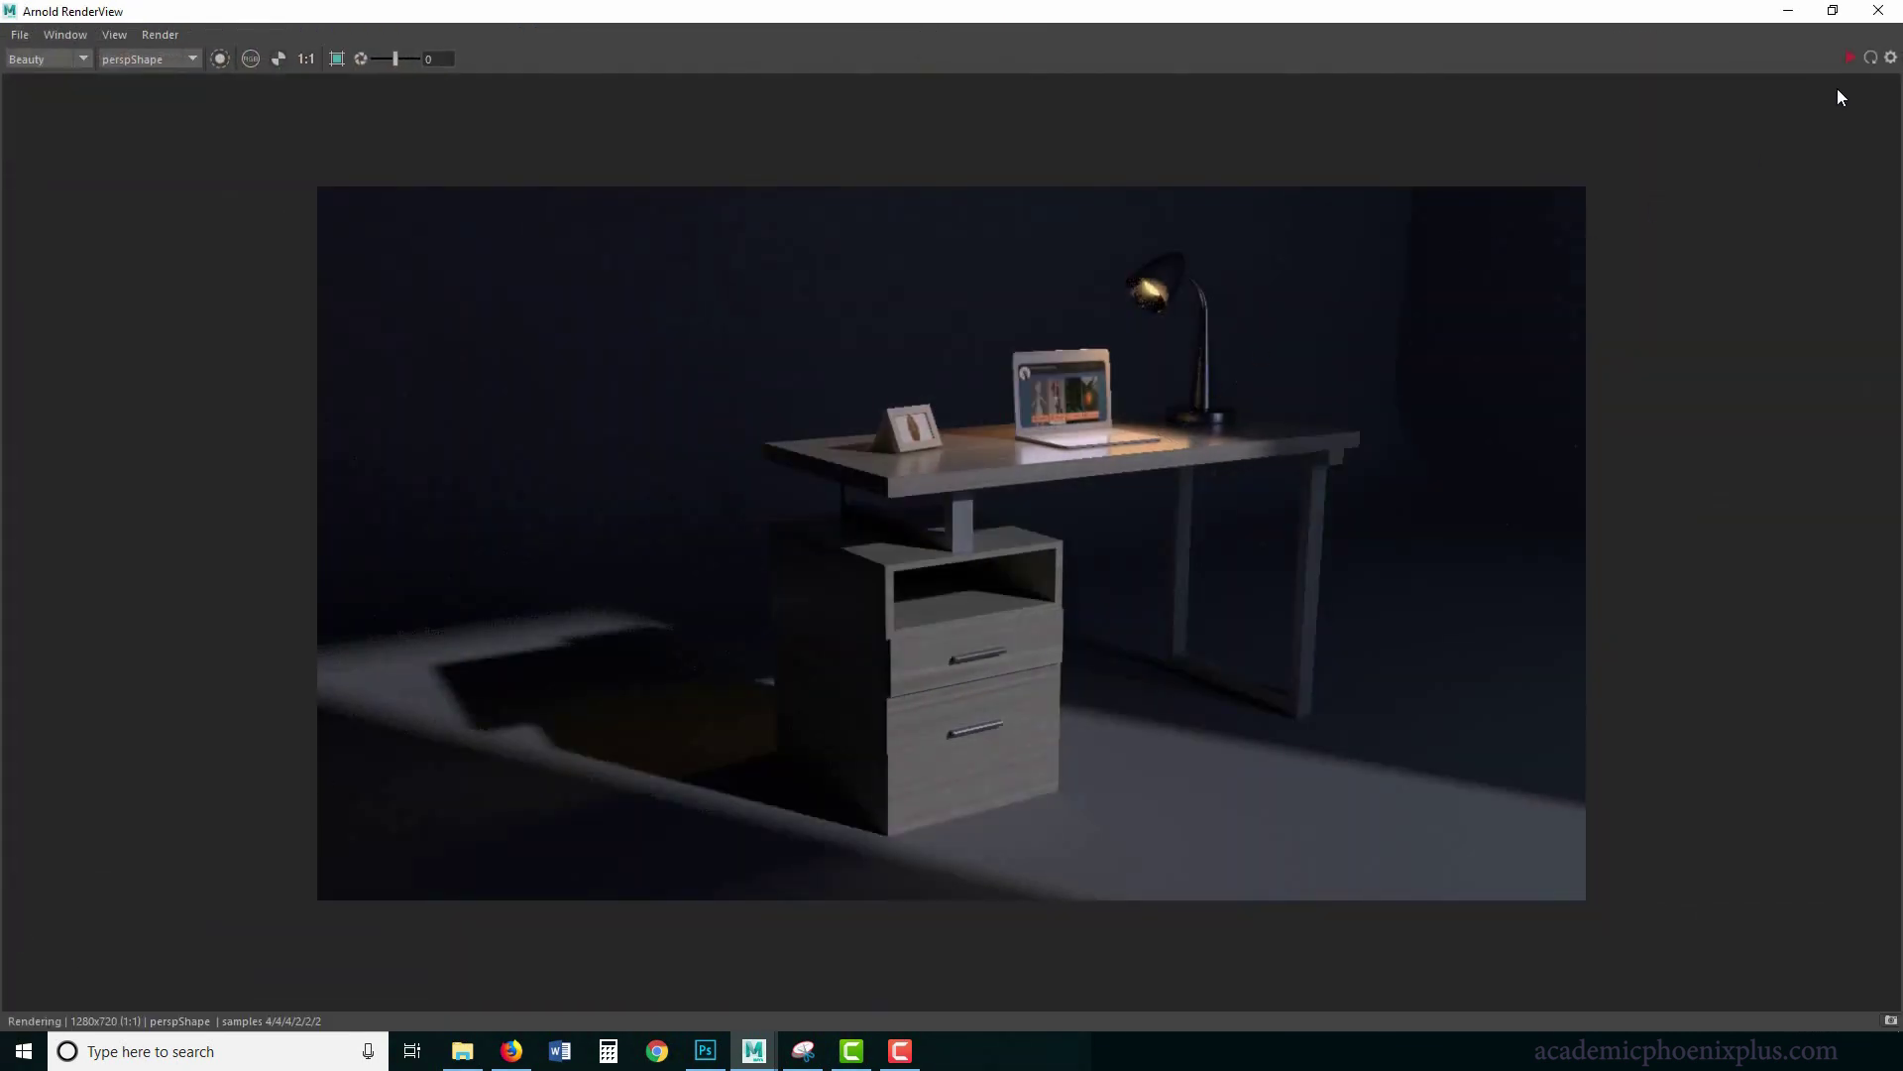
pyautogui.click(1891, 1023)
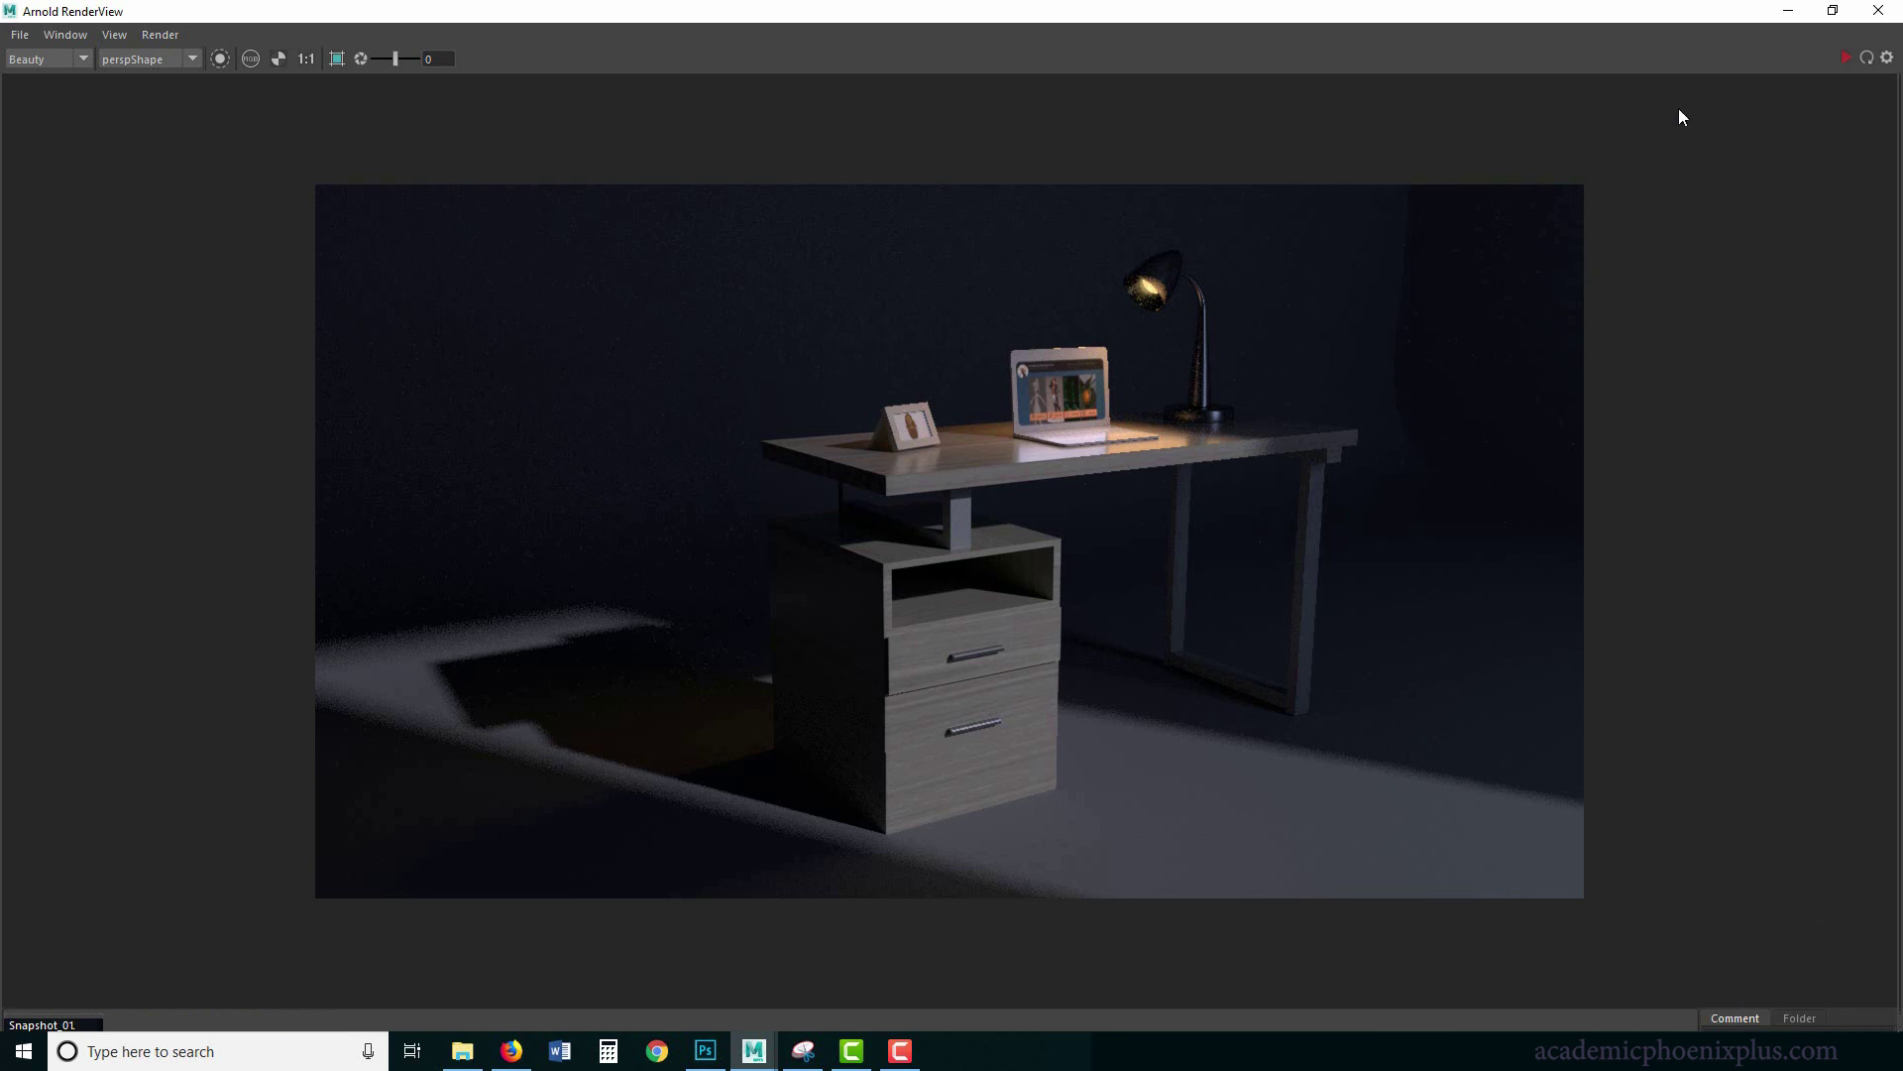
pyautogui.click(1843, 58)
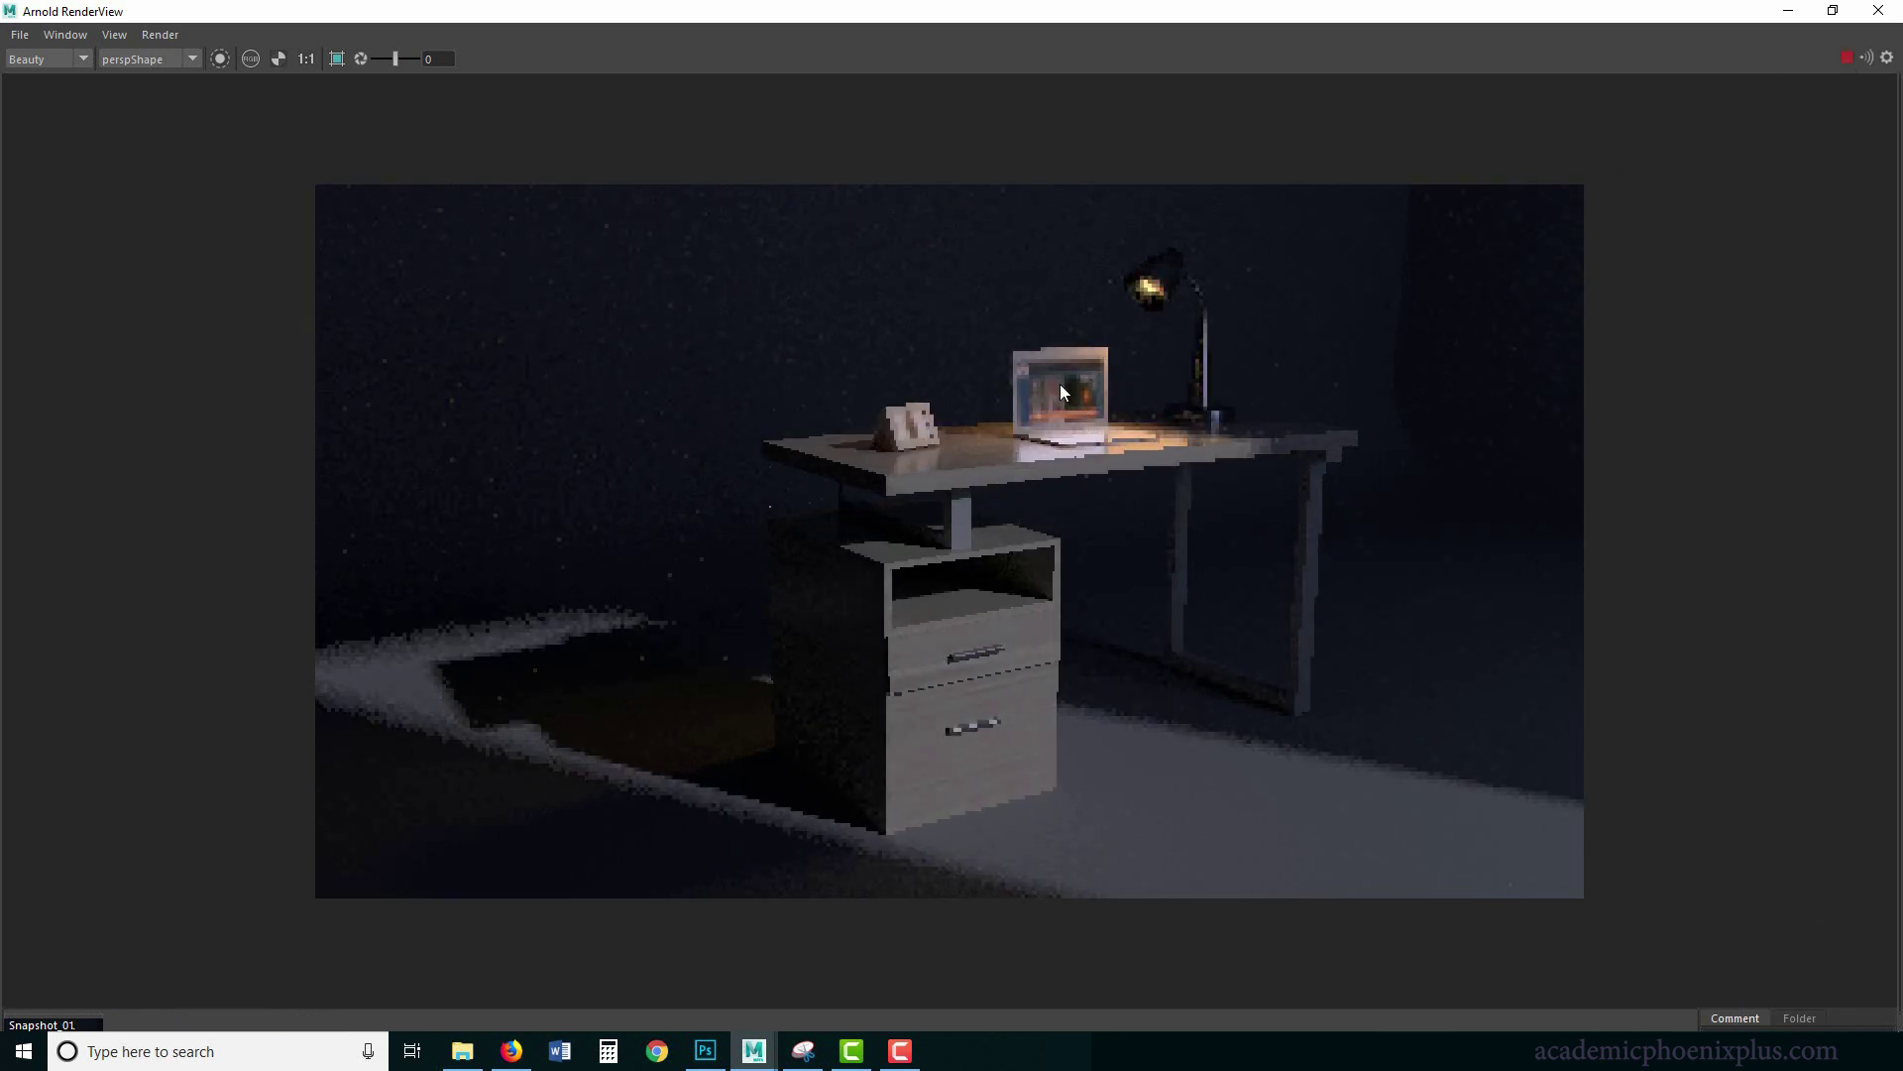
# Select the laptop in the scene, set its material's Emission Weight to about 0.604, and render again in the Arnold RenderView.
pyautogui.click(1790, 12)
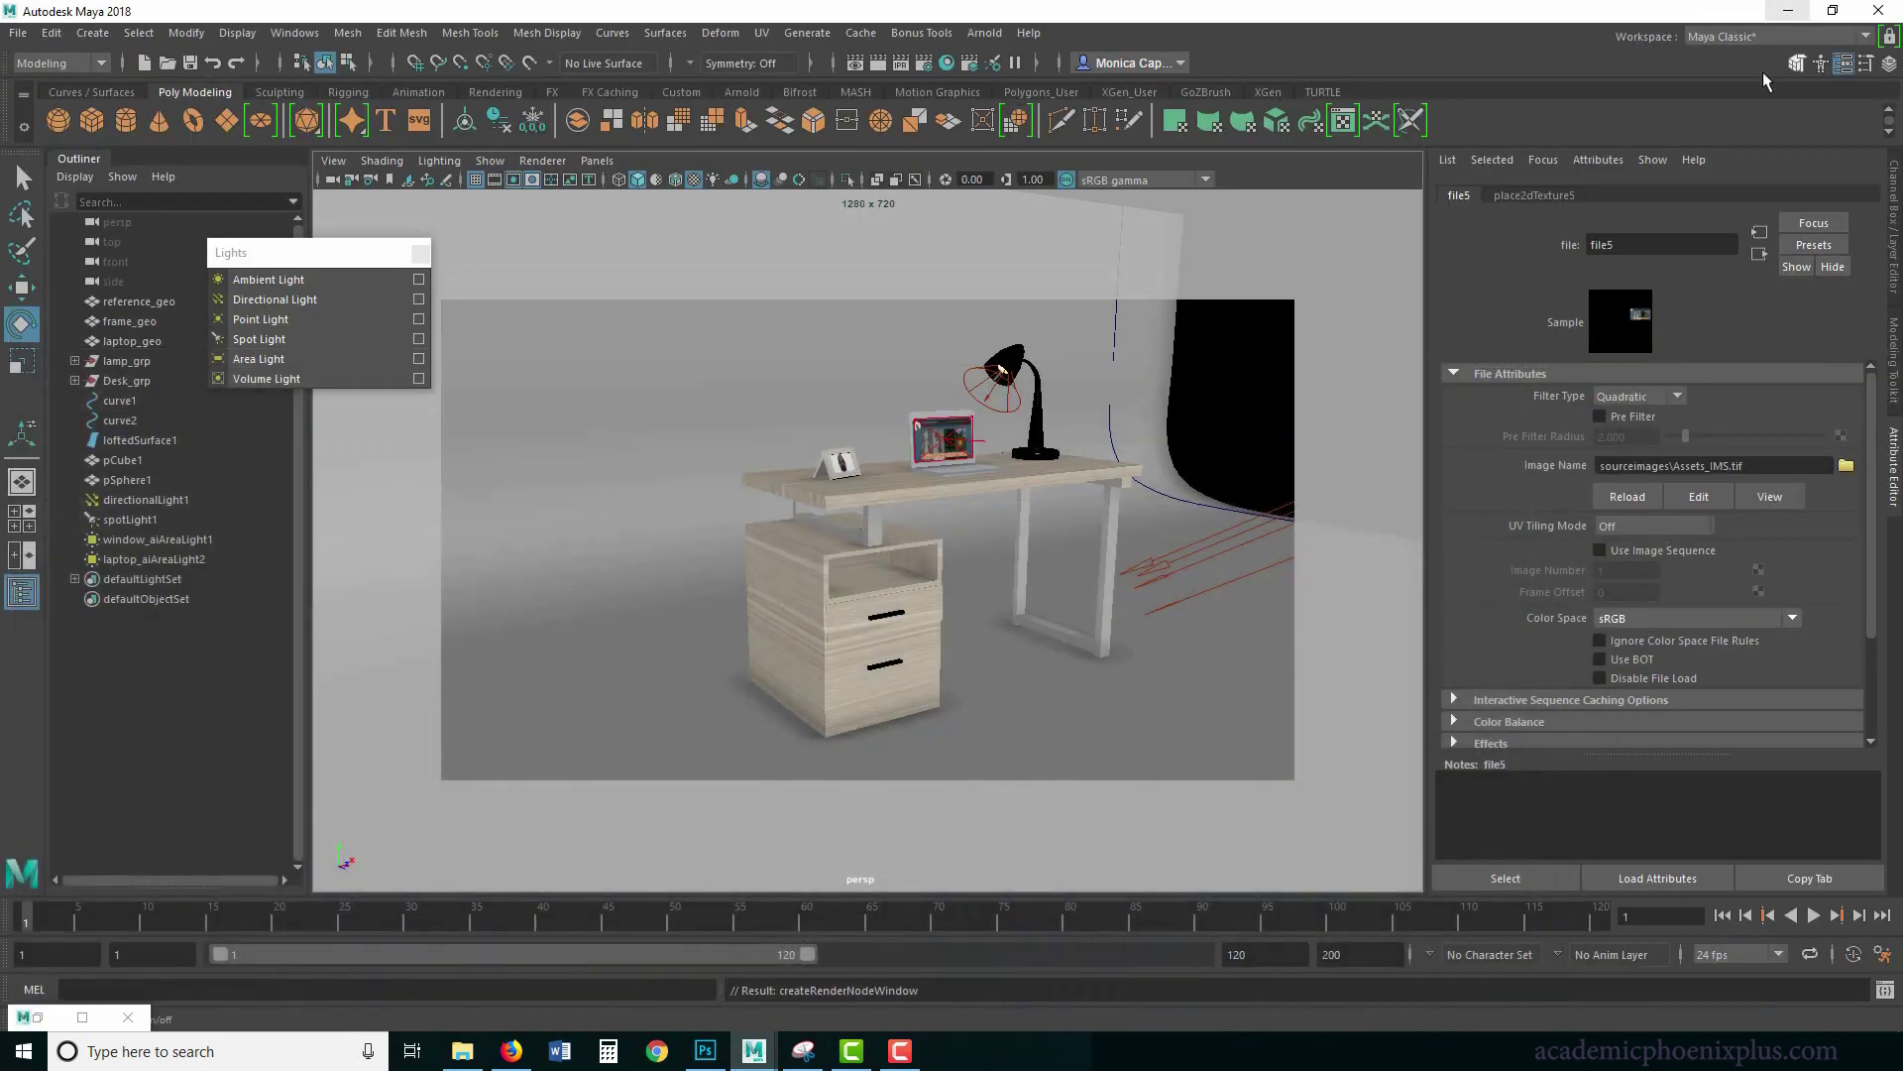
pyautogui.click(968, 474)
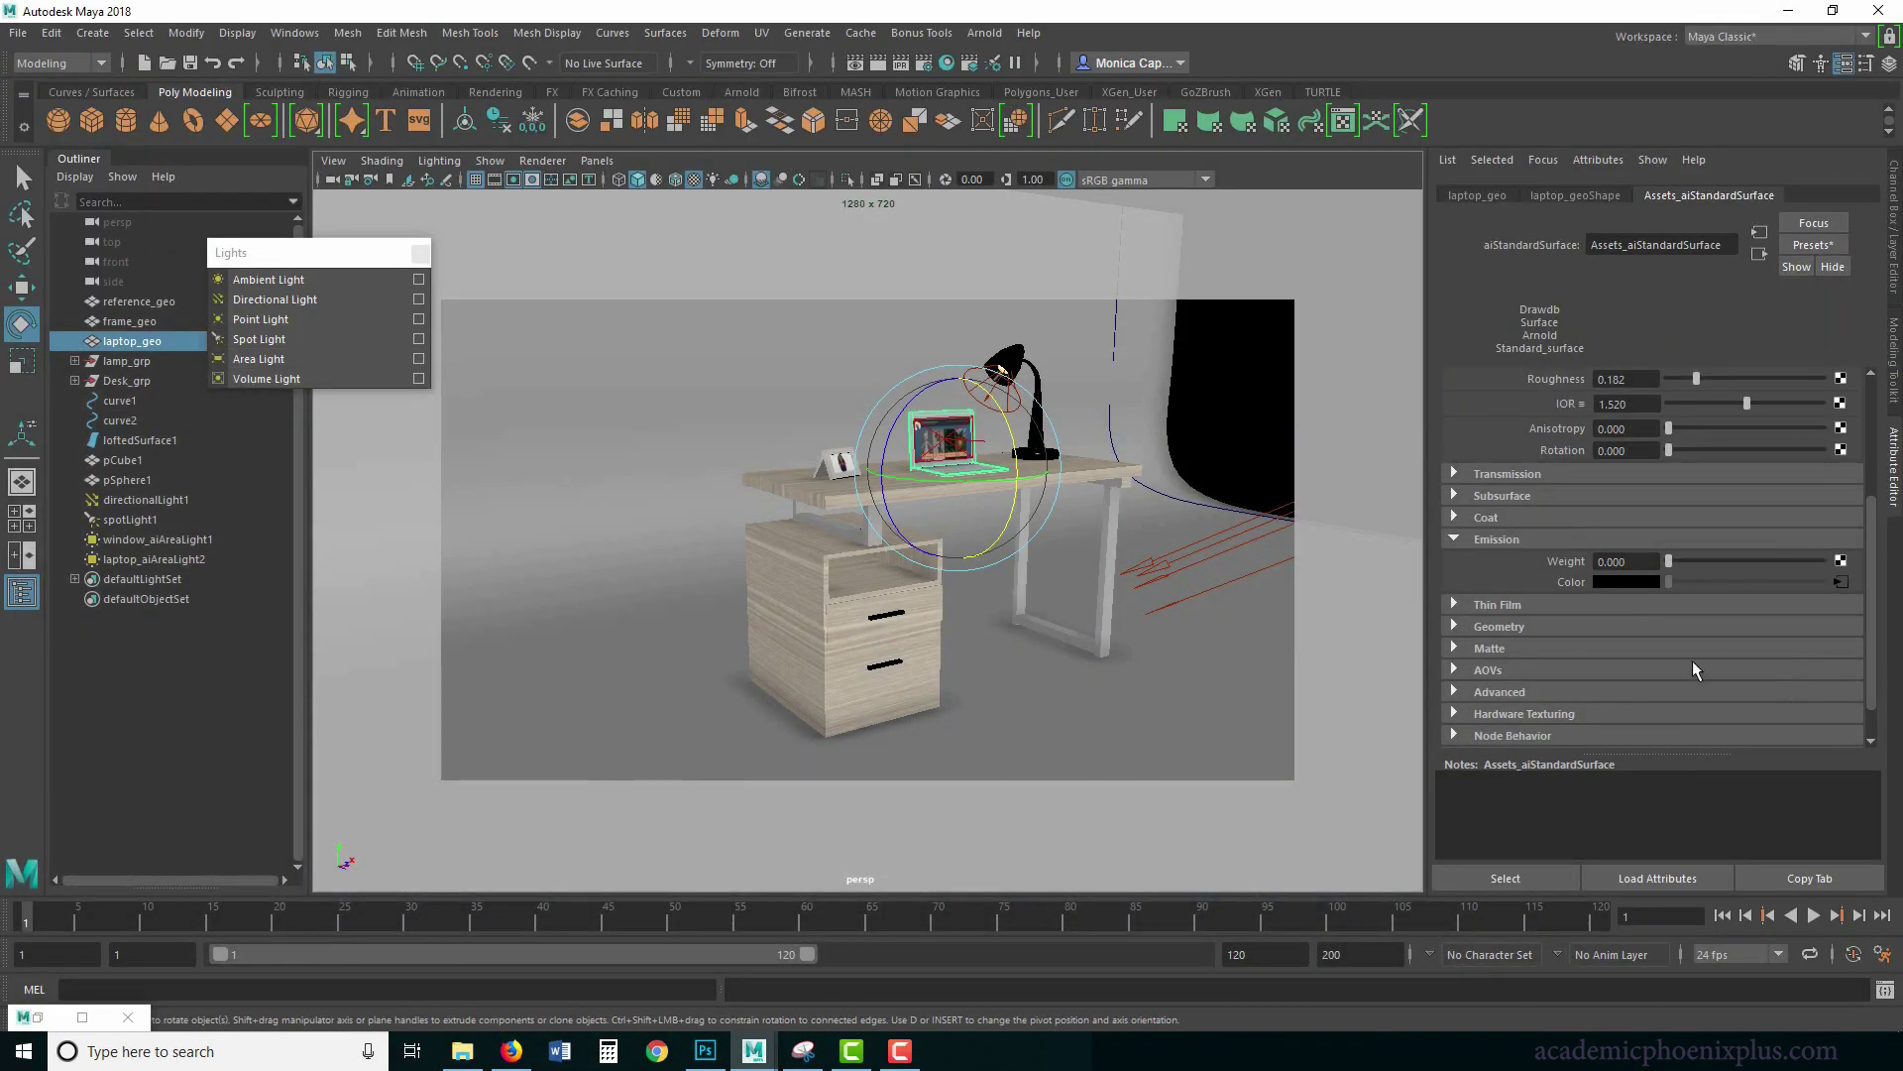
pyautogui.moveTo(1675, 559); pyautogui.dragTo(1763, 563)
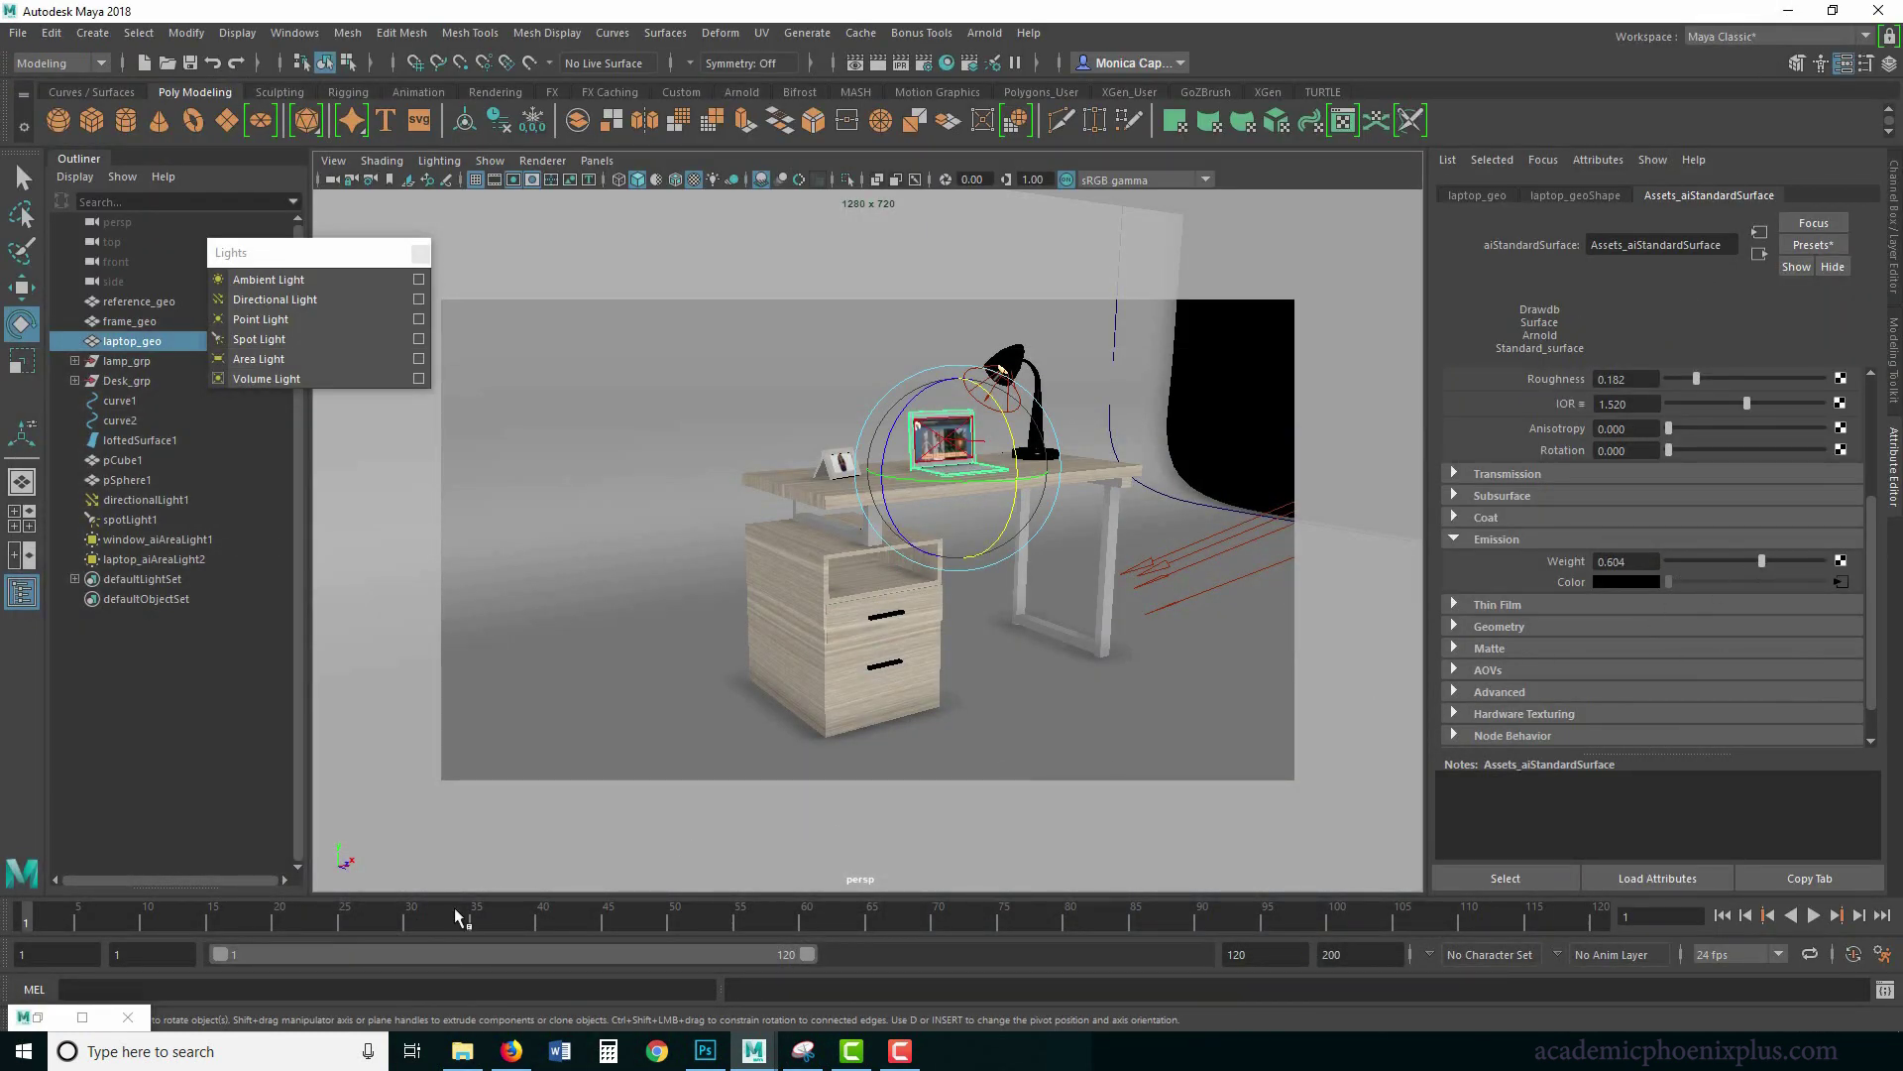
pyautogui.click(40, 1017)
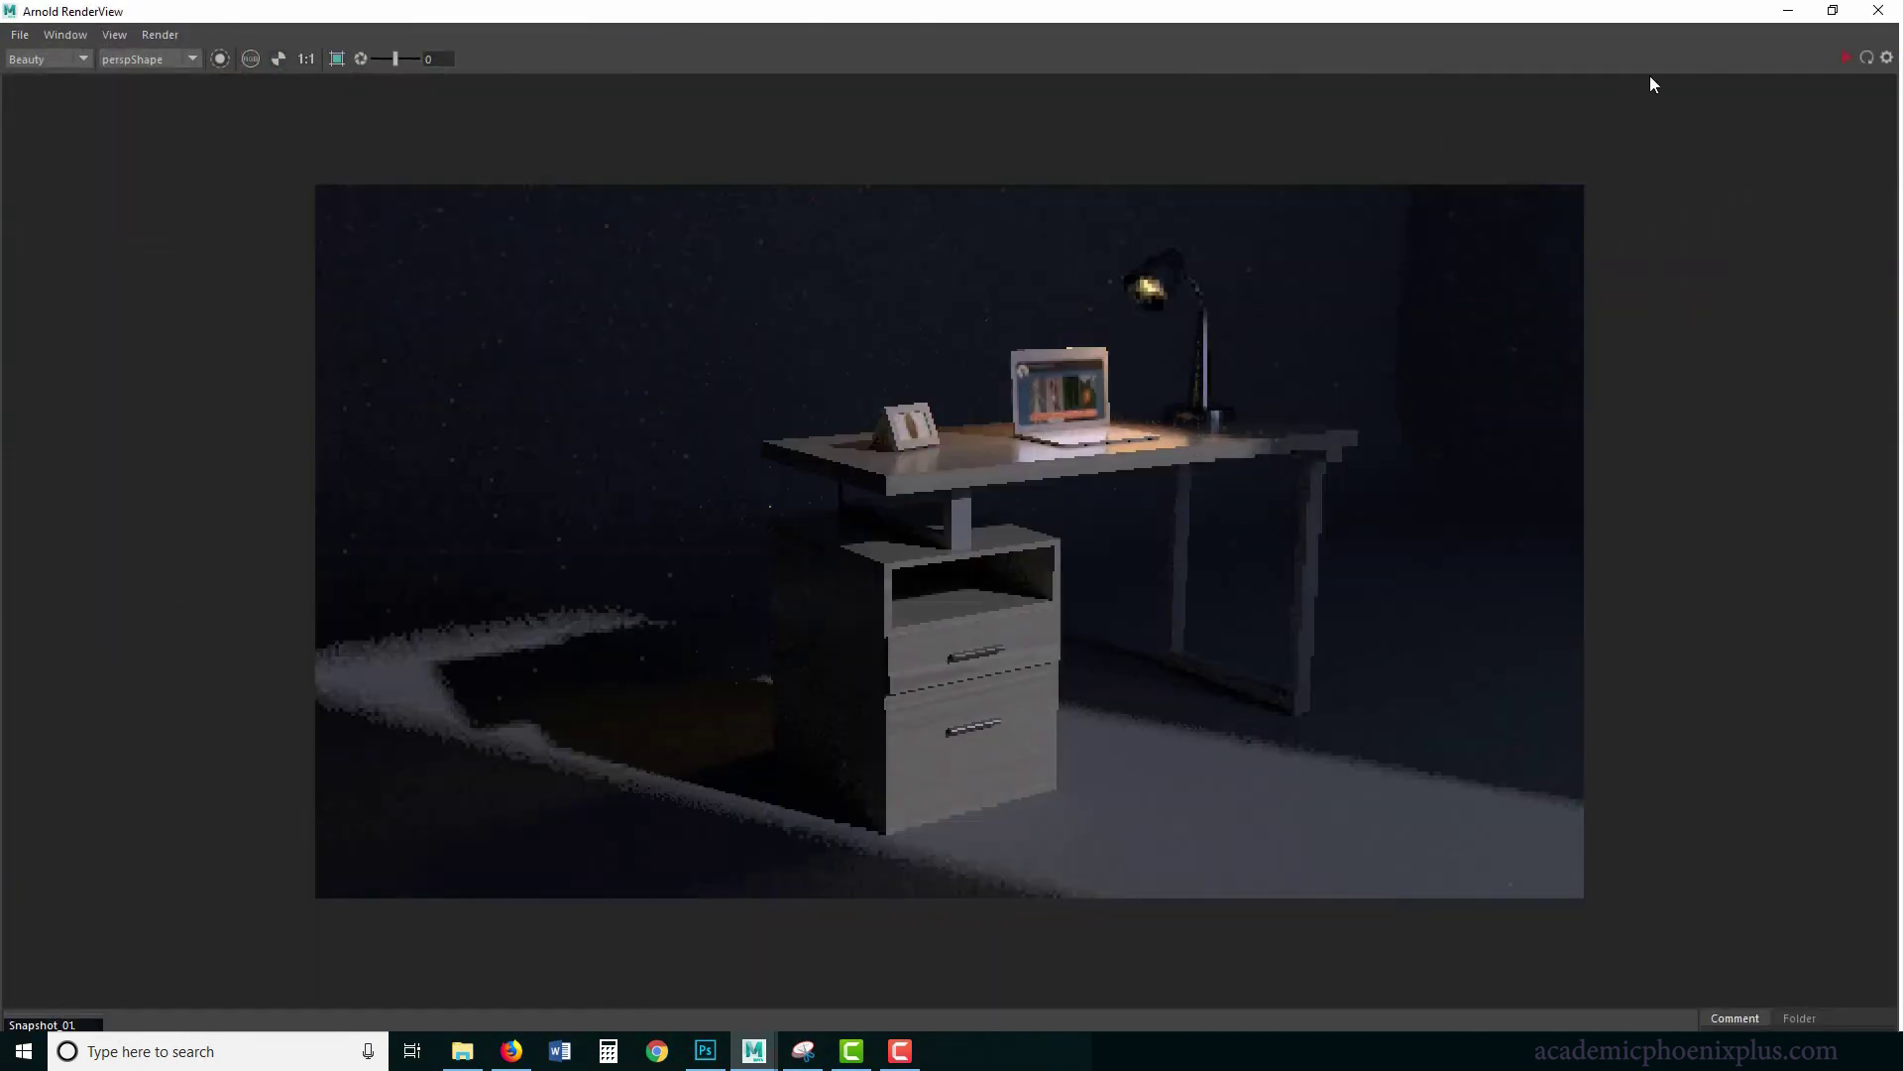
pyautogui.click(1849, 57)
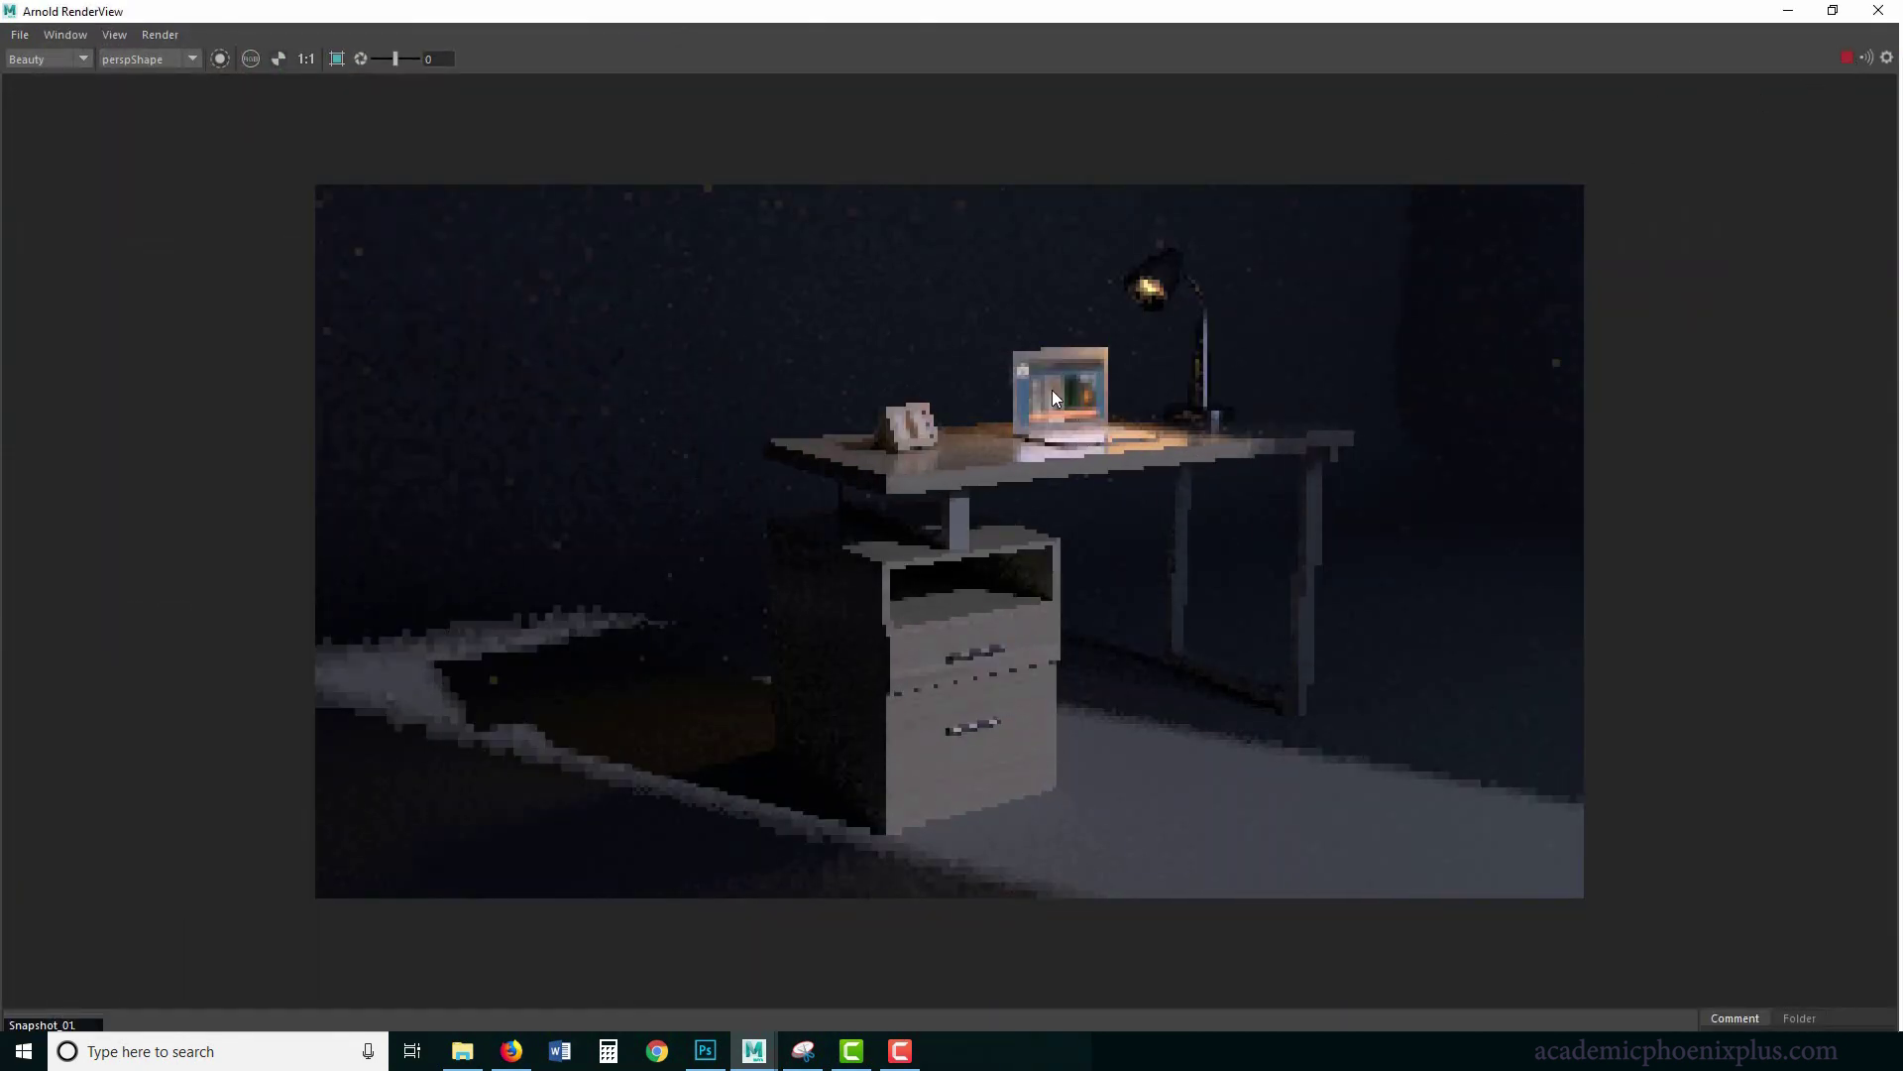
# Raise the laptop material's Emission Weight to the slider's maximum and compare the new render with the stored snapshot.
pyautogui.click(1788, 10)
pyautogui.moveTo(1762, 561); pyautogui.dragTo(1826, 561)
pyautogui.click(83, 1016)
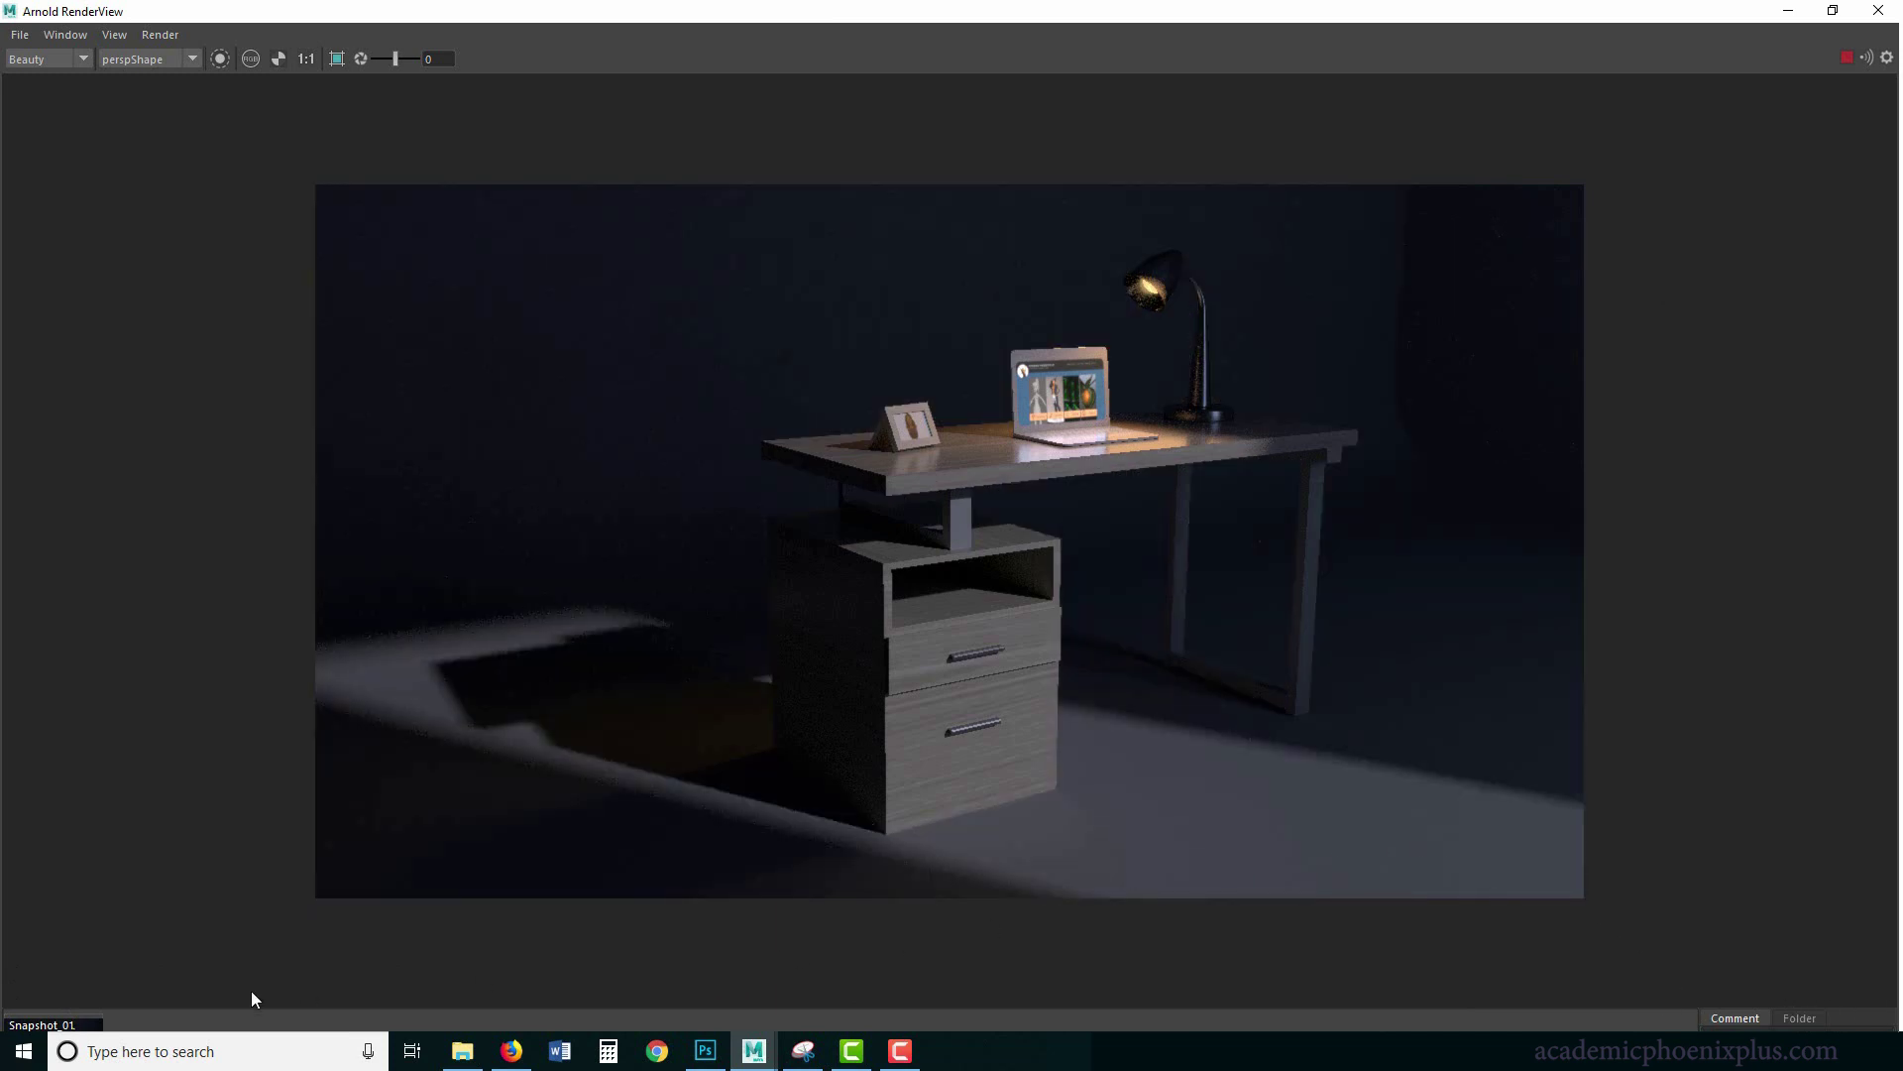
pyautogui.click(65, 1025)
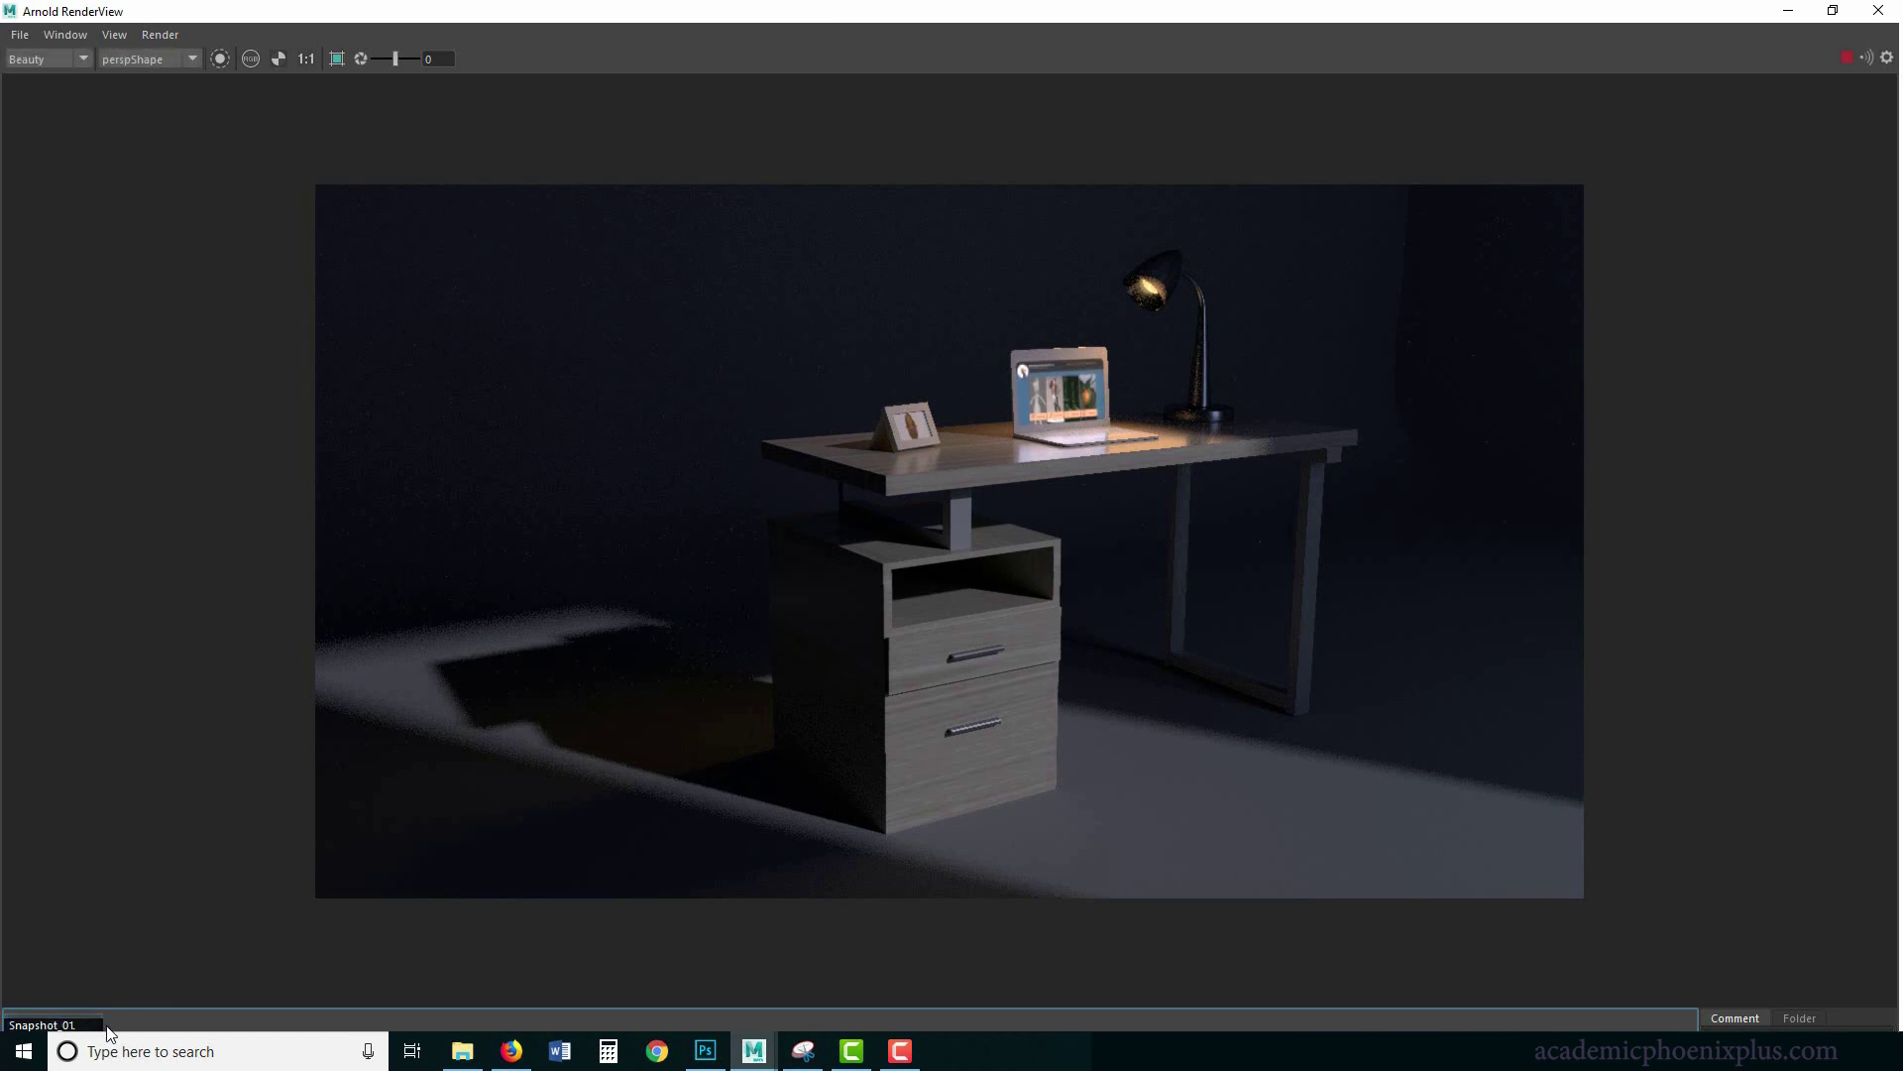
pyautogui.click(91, 1026)
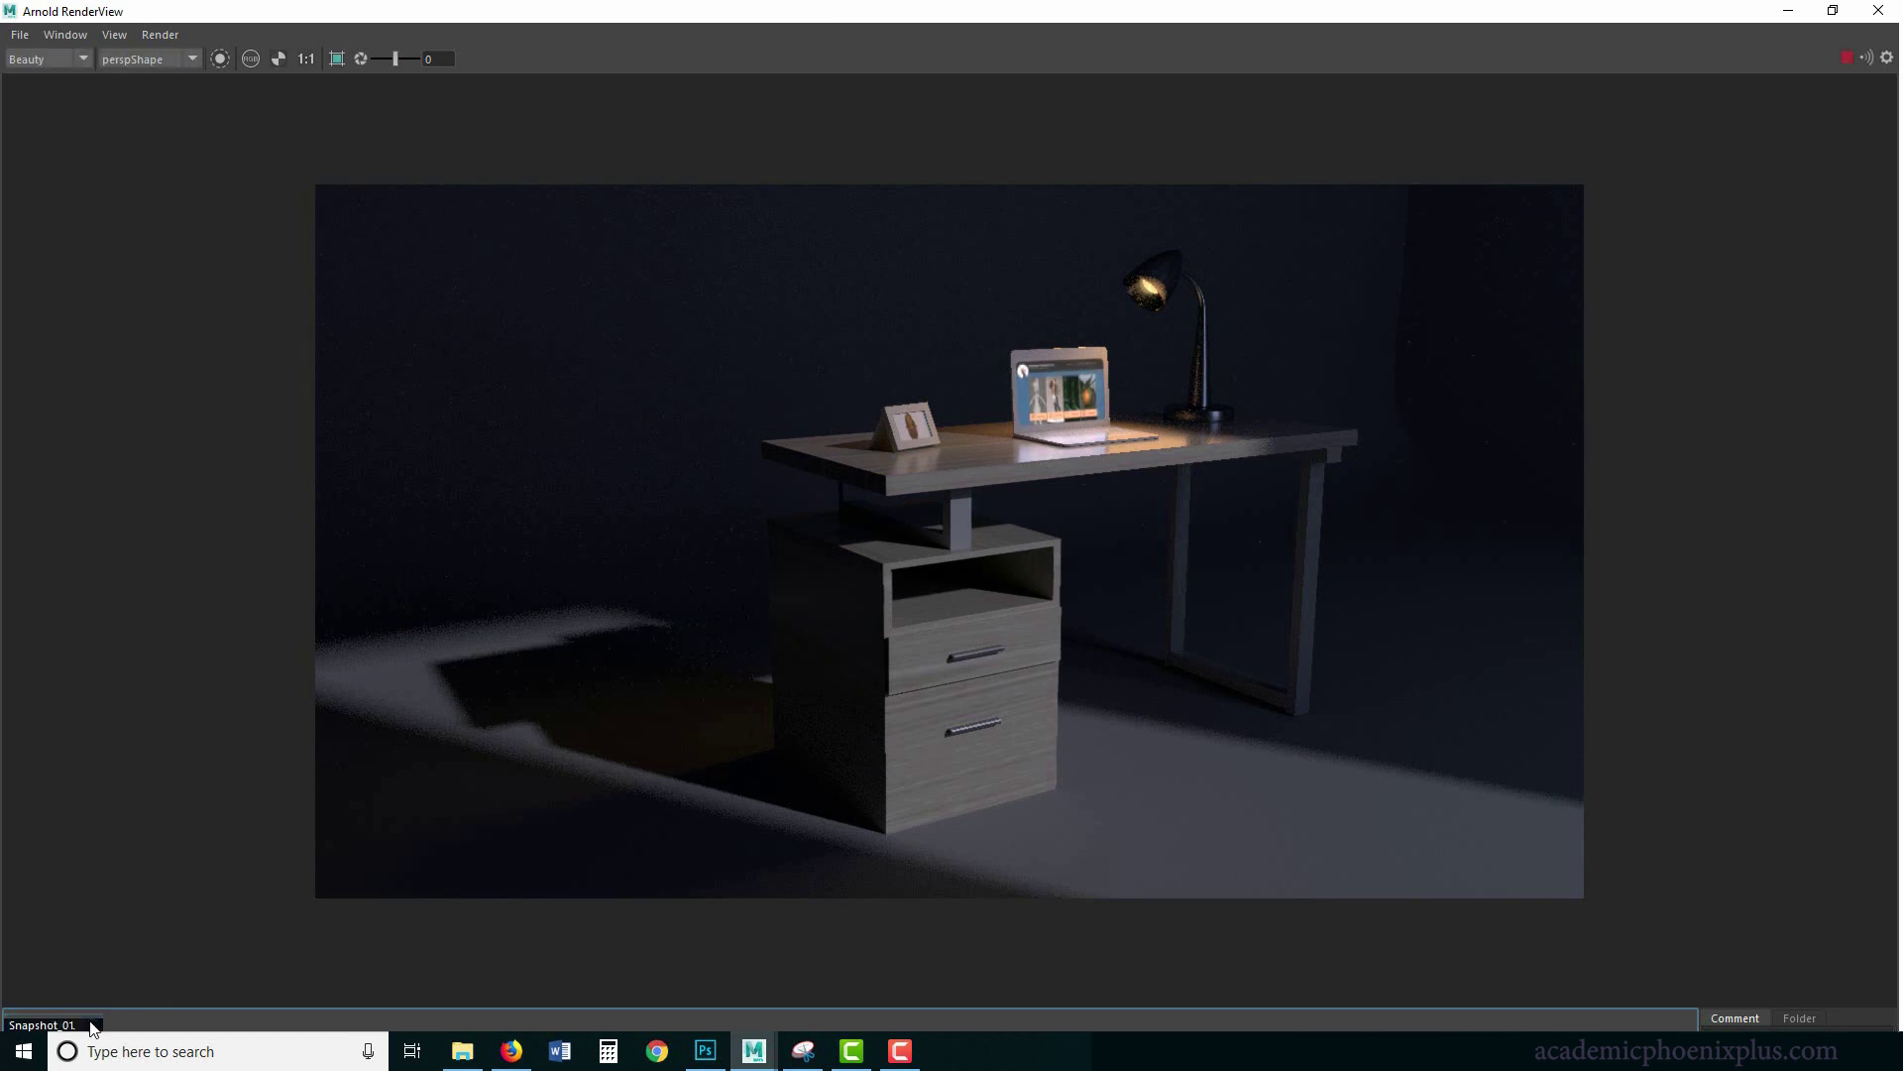